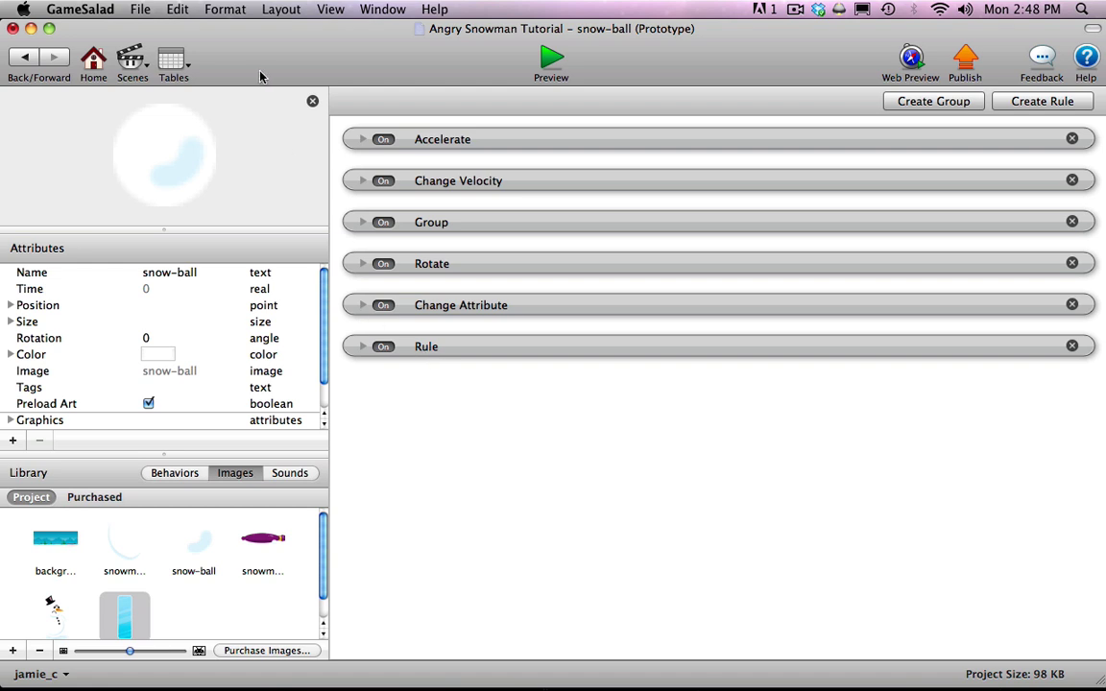
- Return to the initial scene and add an integer game attribute named snowballs
left_click(24, 56)
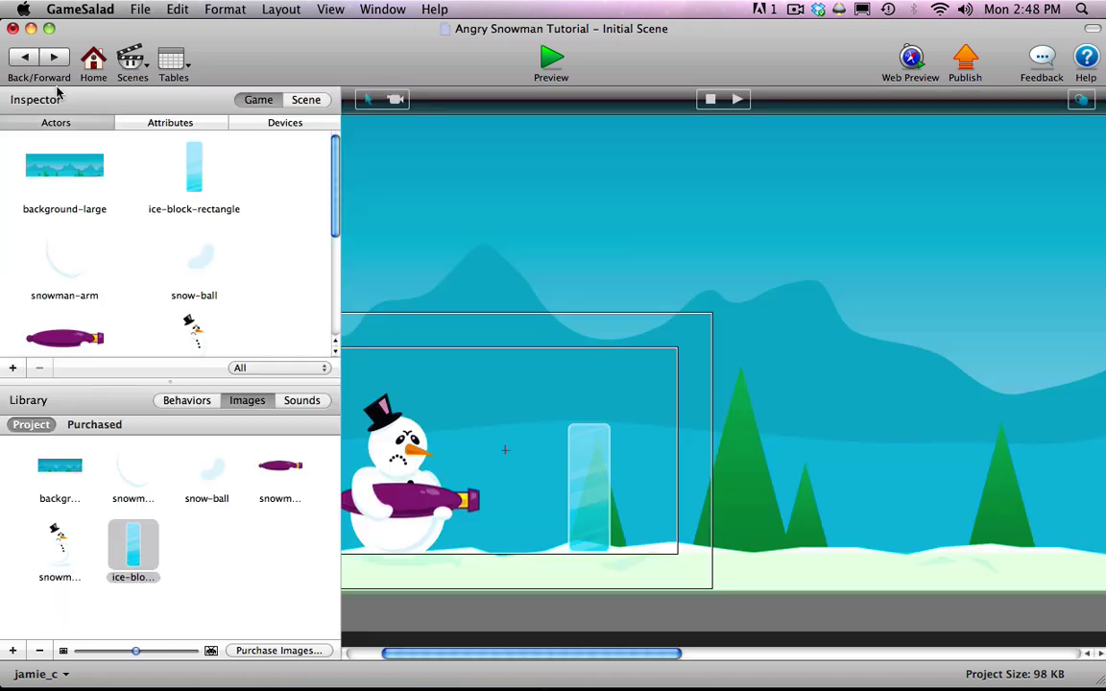
left_click(170, 122)
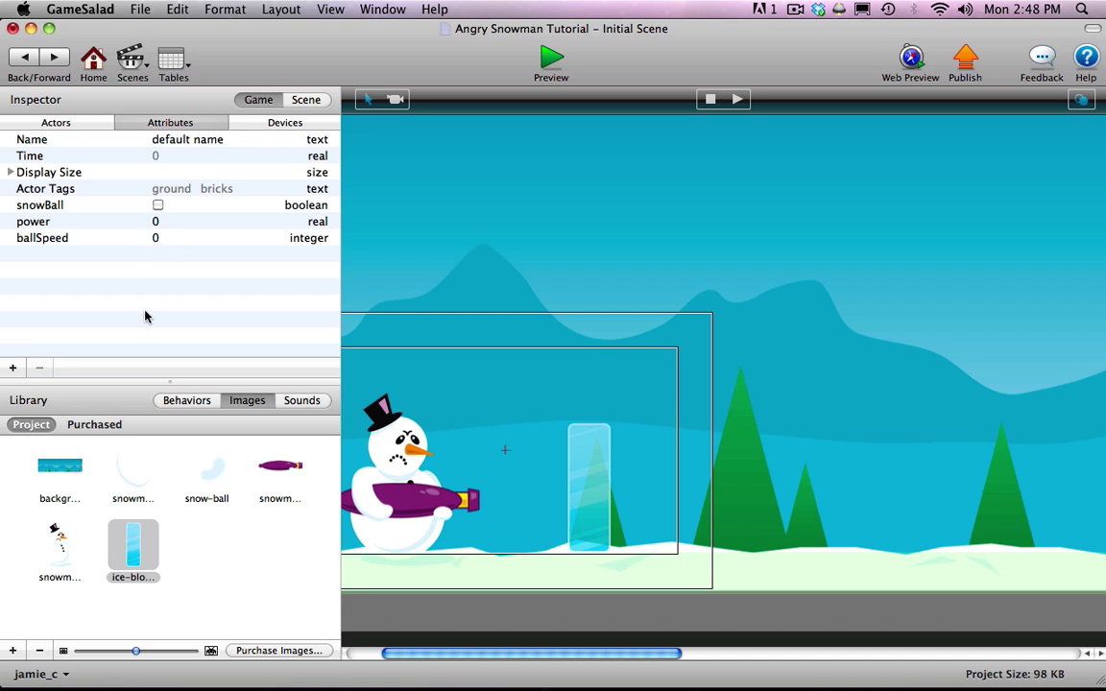
left_click(13, 367)
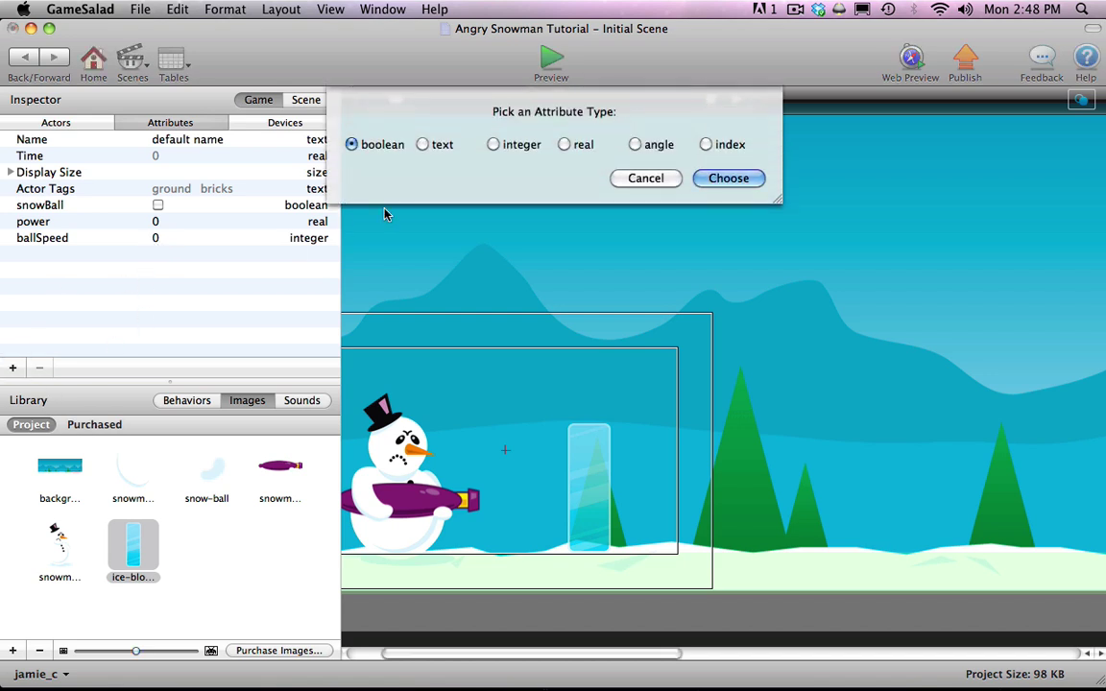
left_click(493, 144)
left_click(725, 179)
double_click(75, 254)
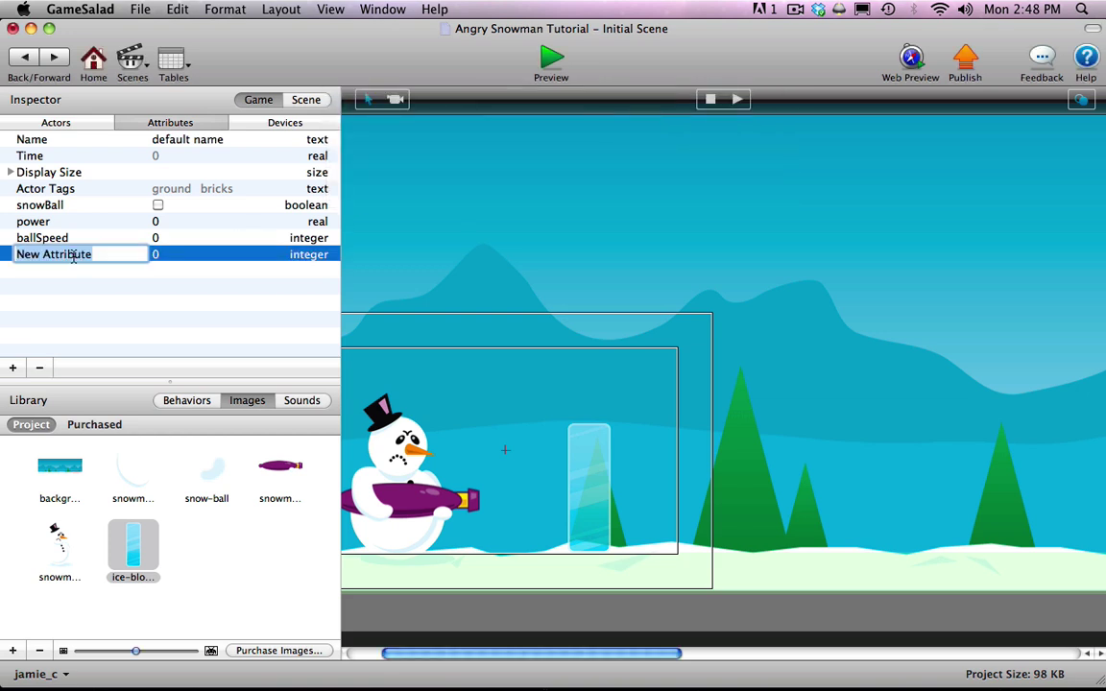
type("sno")
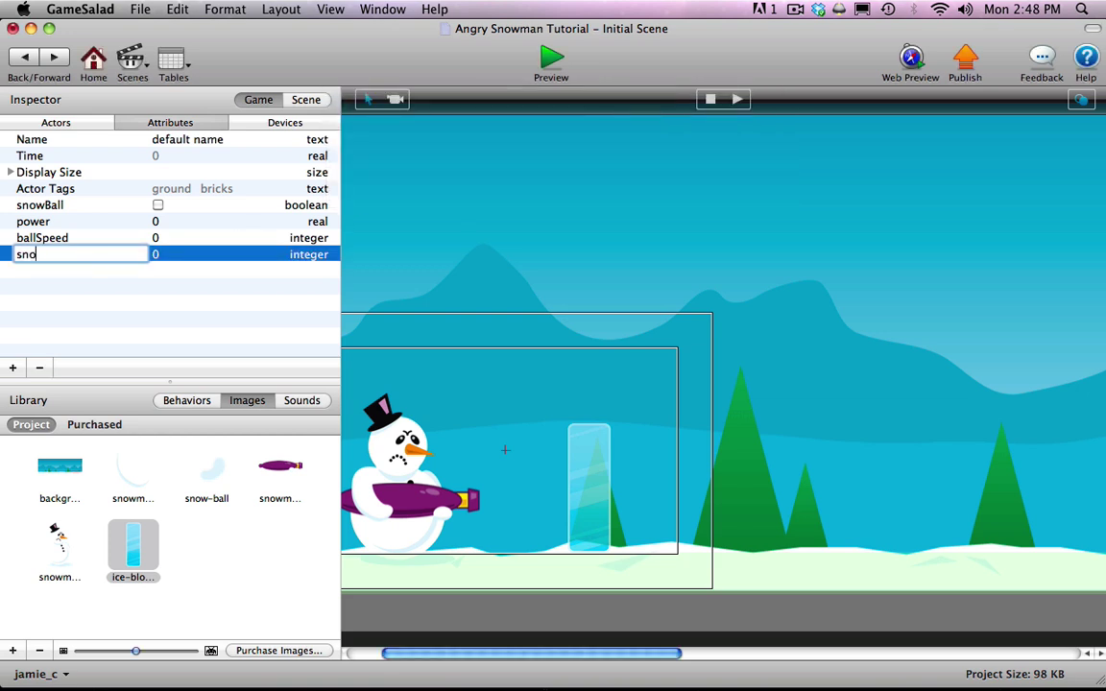
type("wballs")
key("Return")
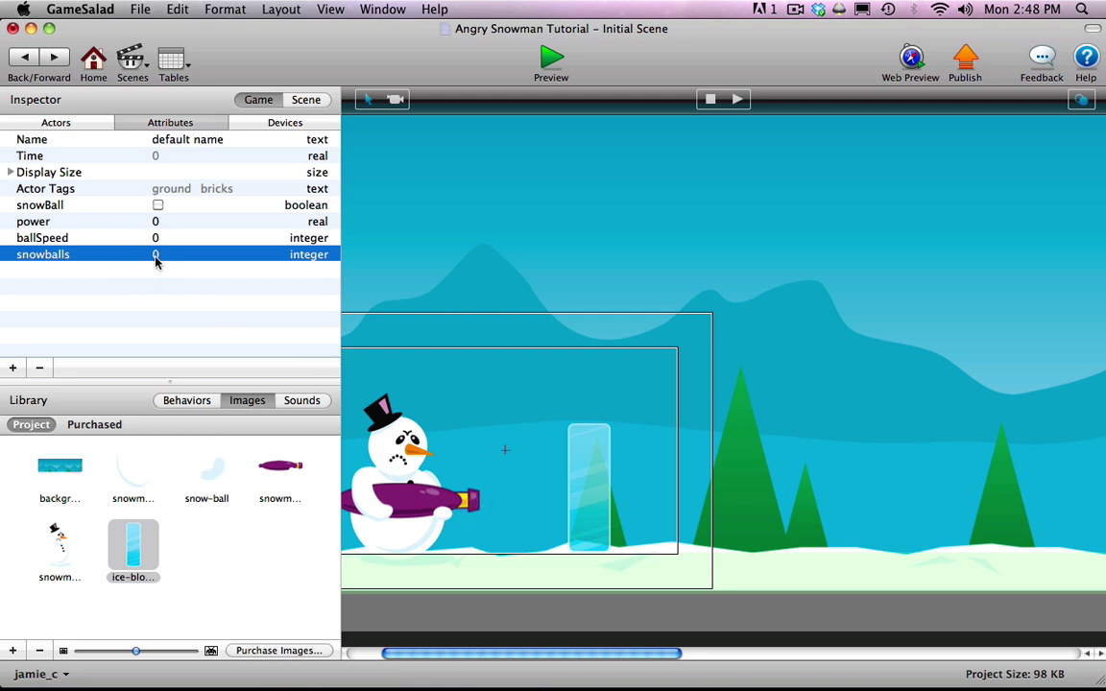
- Add an integer game attribute named blocks
left_click(13, 369)
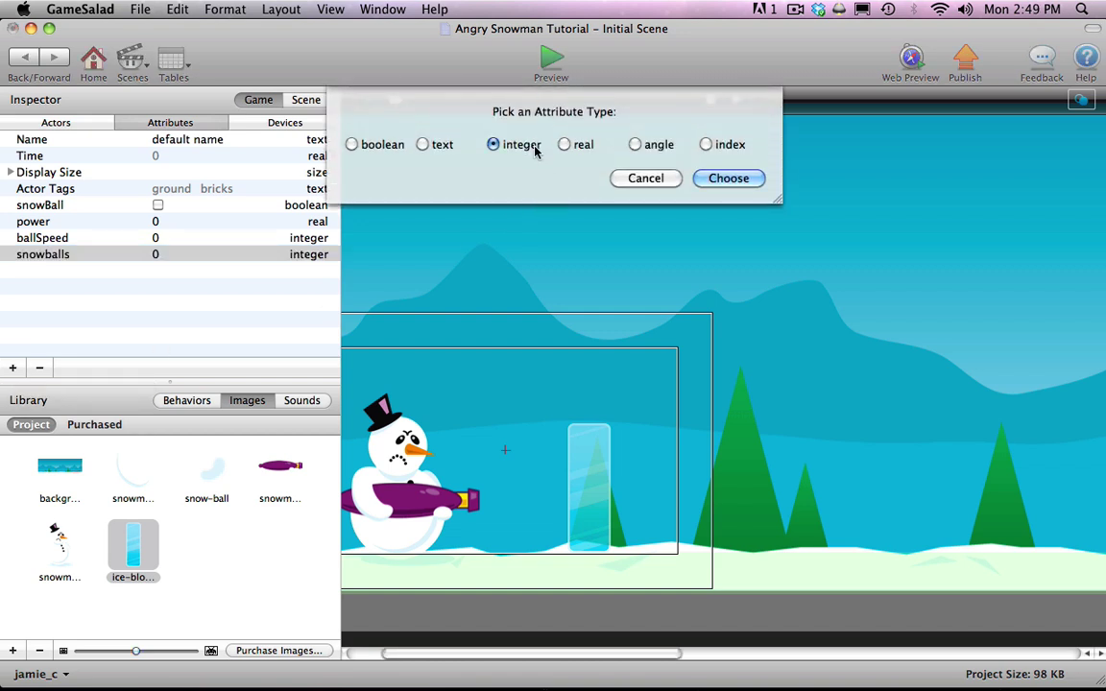
left_click(722, 178)
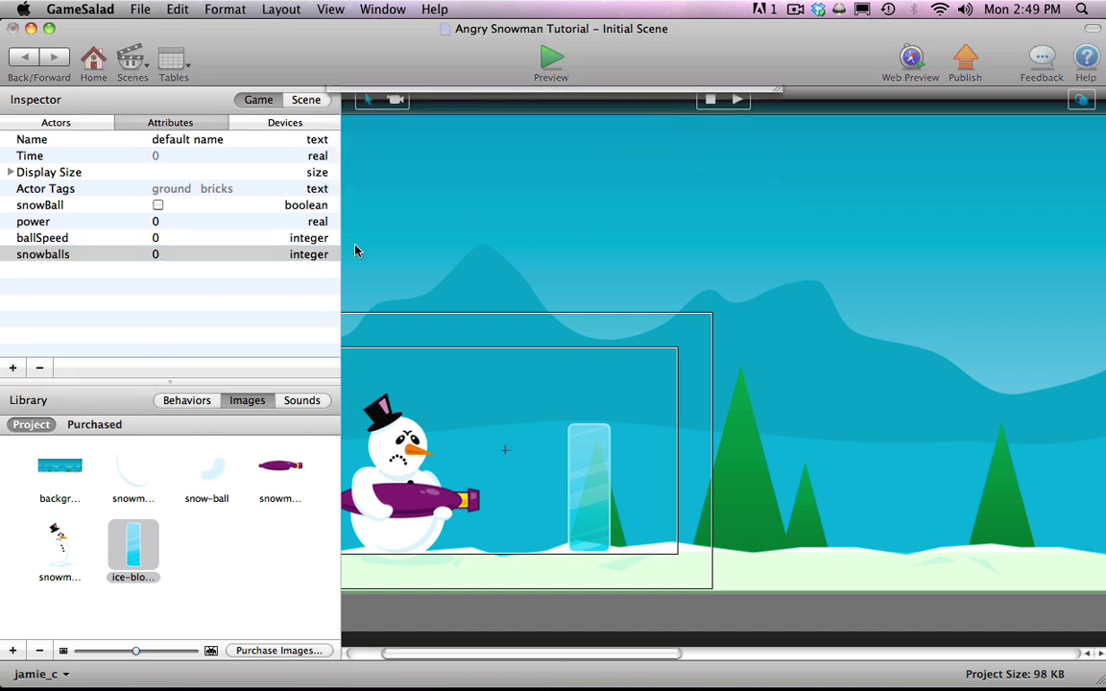
double_click(82, 276)
type("b")
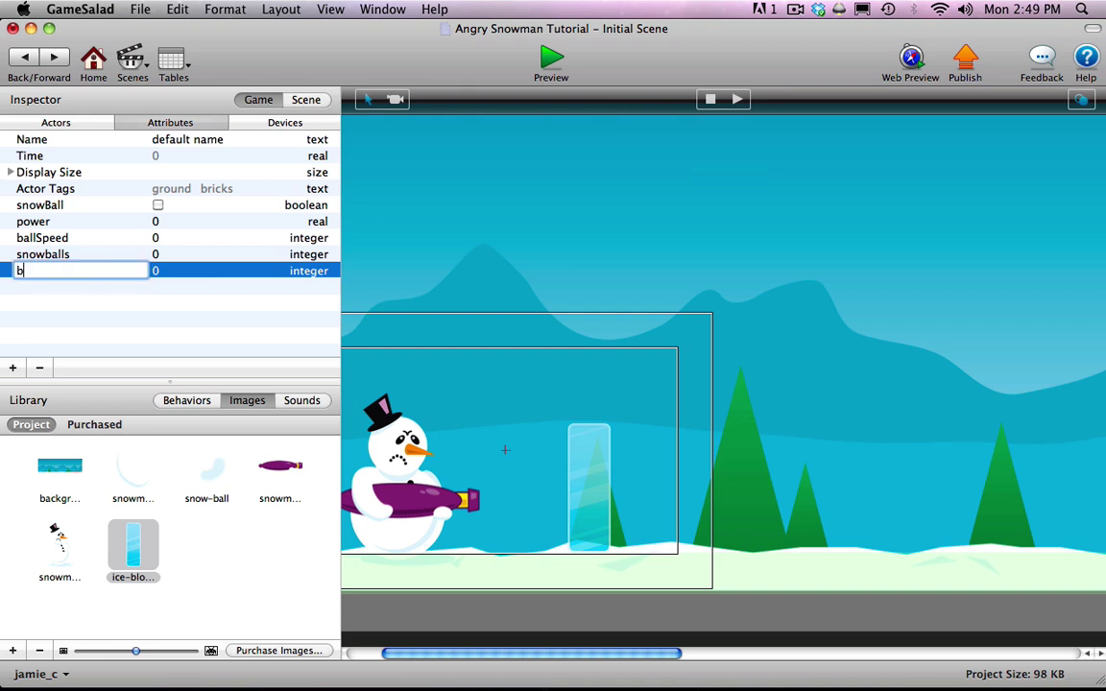
type("locks")
key("Return")
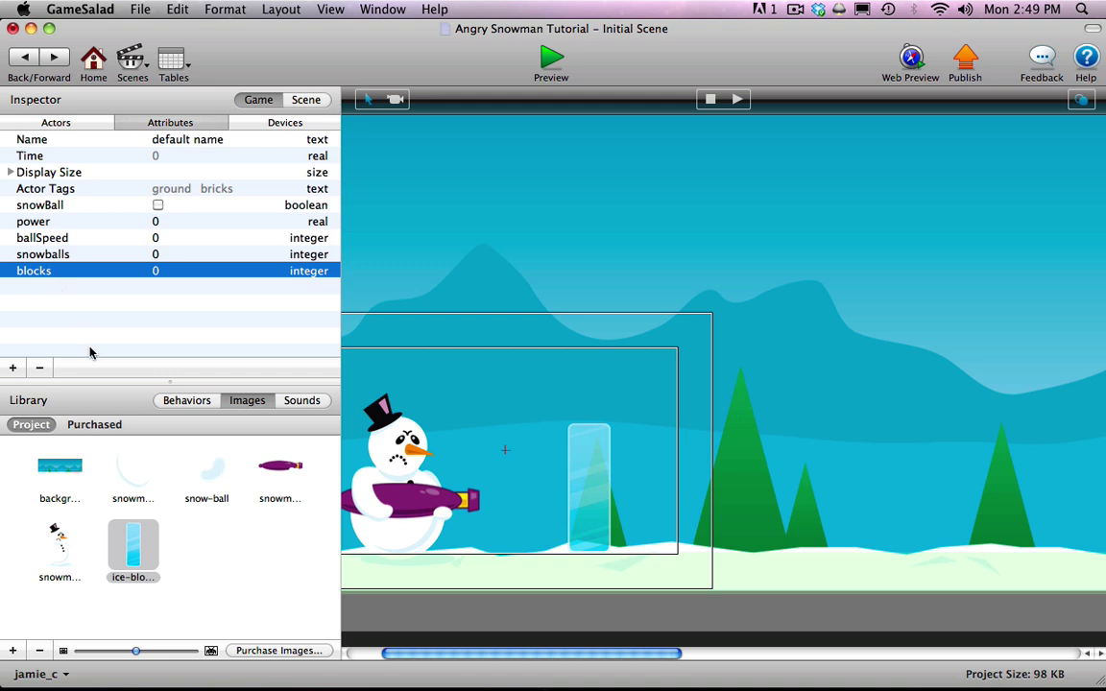
- Add an integer game attribute named ballTrail
left_click(12, 368)
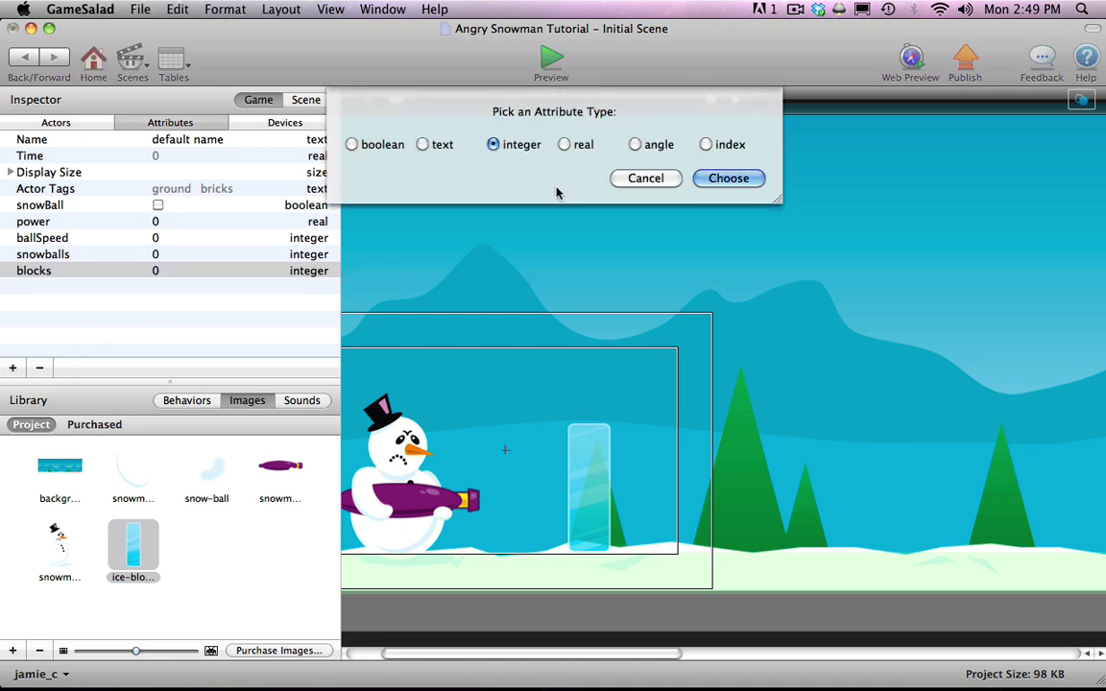
left_click(749, 179)
double_click(56, 289)
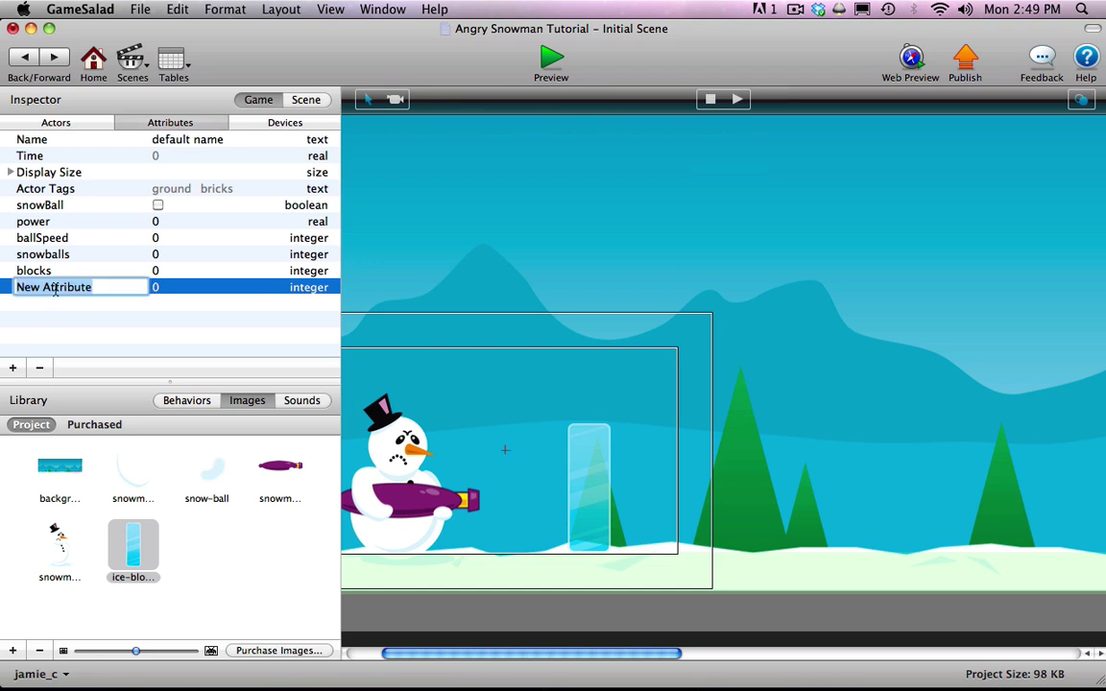
type("ball")
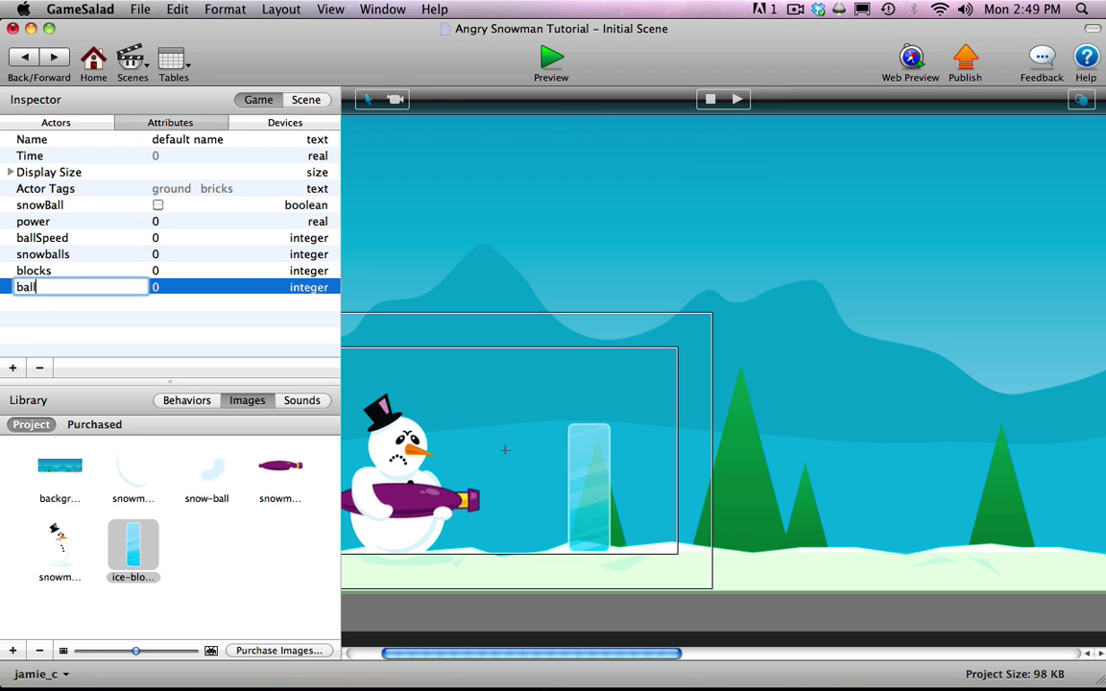
type("Trail")
key("Return")
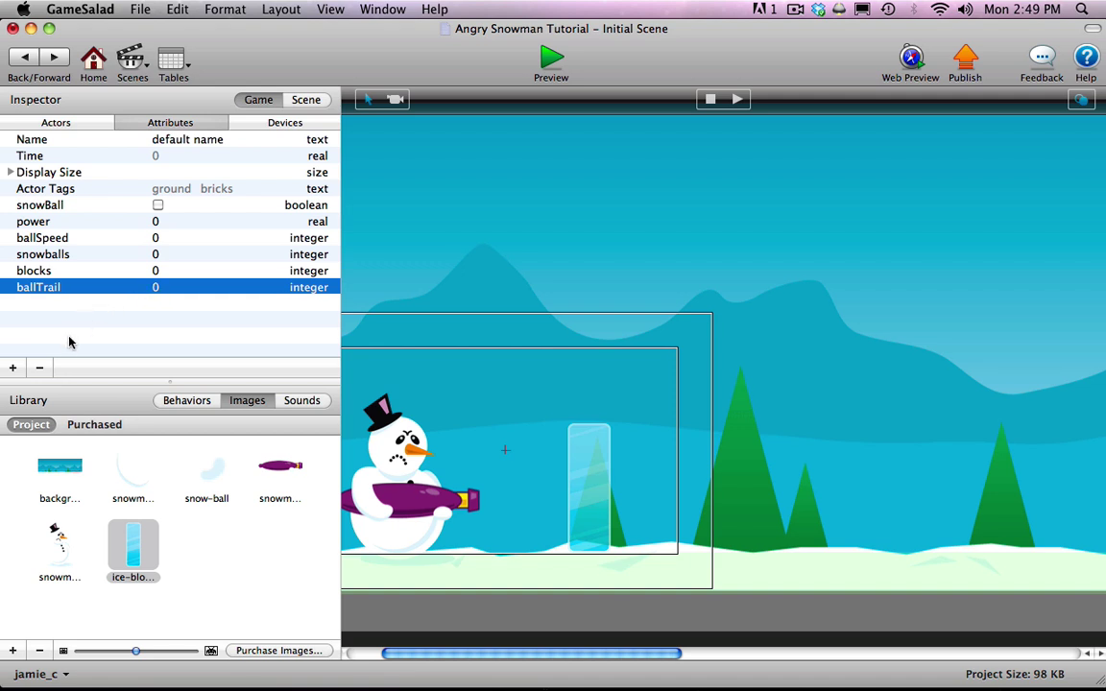
- Add a boolean game attribute named ballHit
left_click(15, 369)
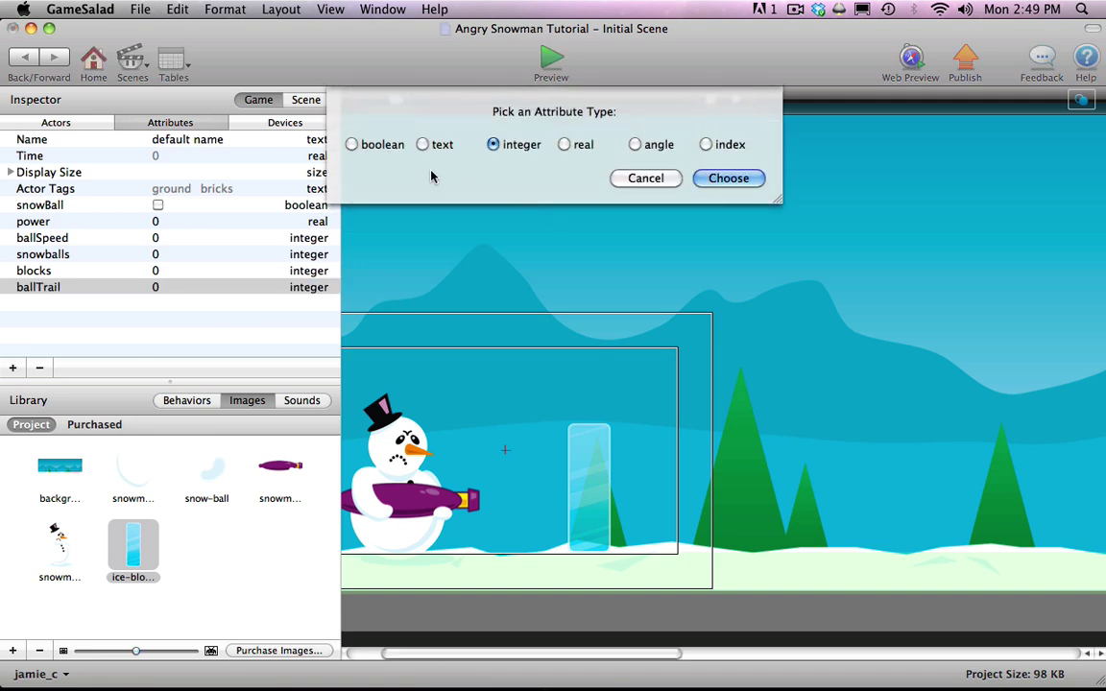
left_click(382, 144)
left_click(711, 183)
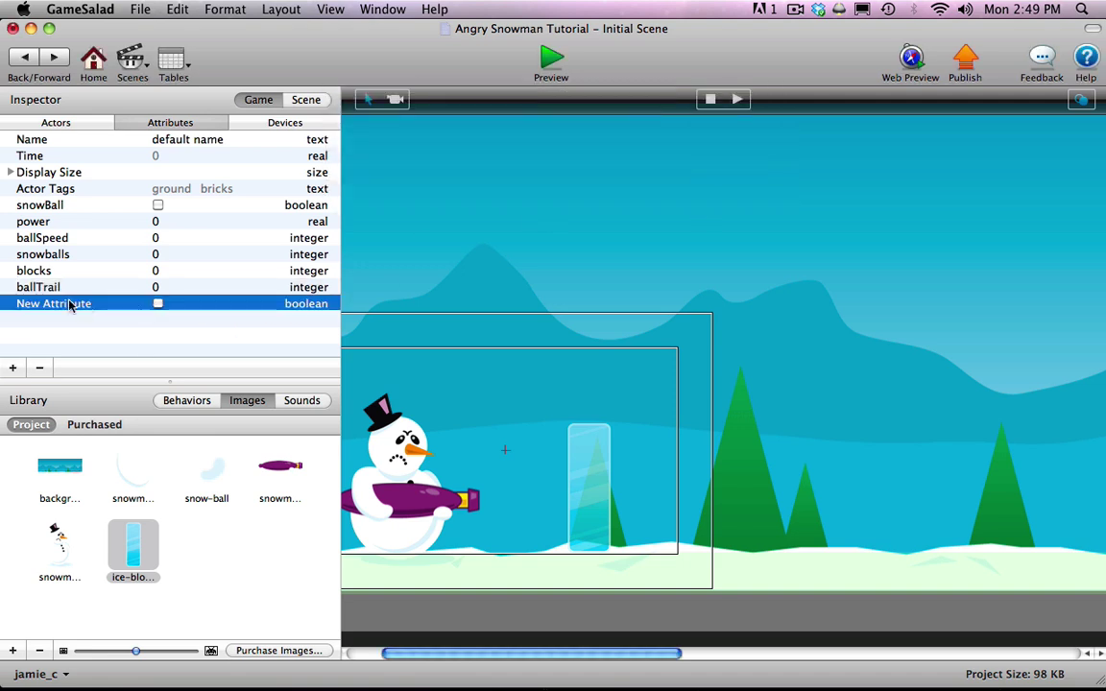
left_click(39, 303)
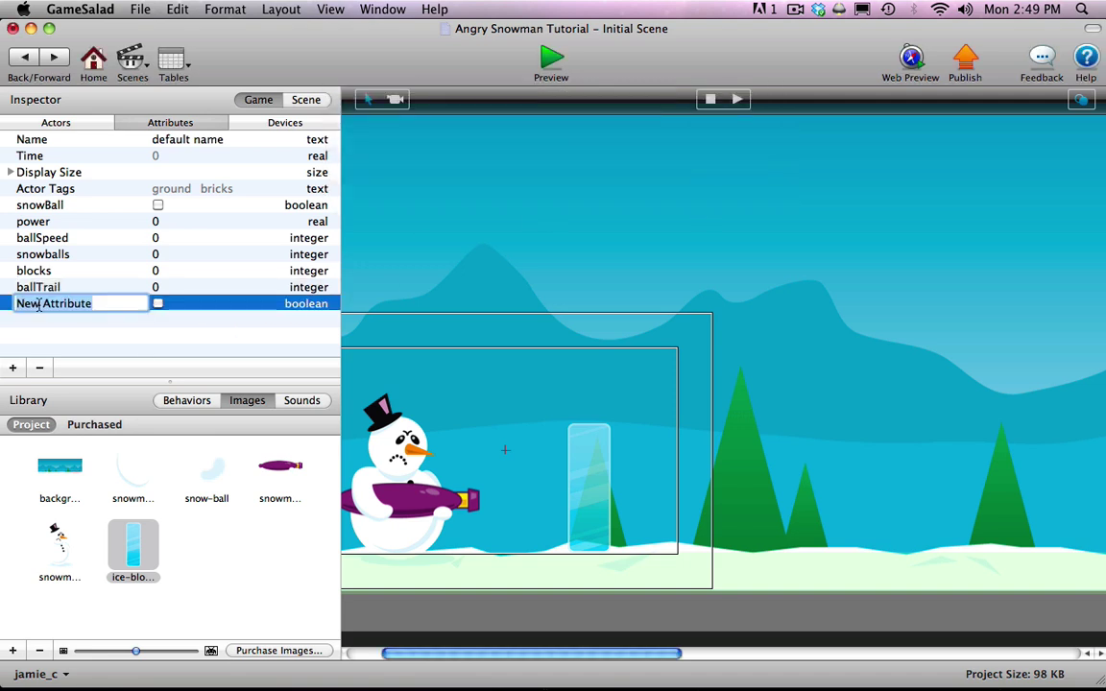
type("ballH")
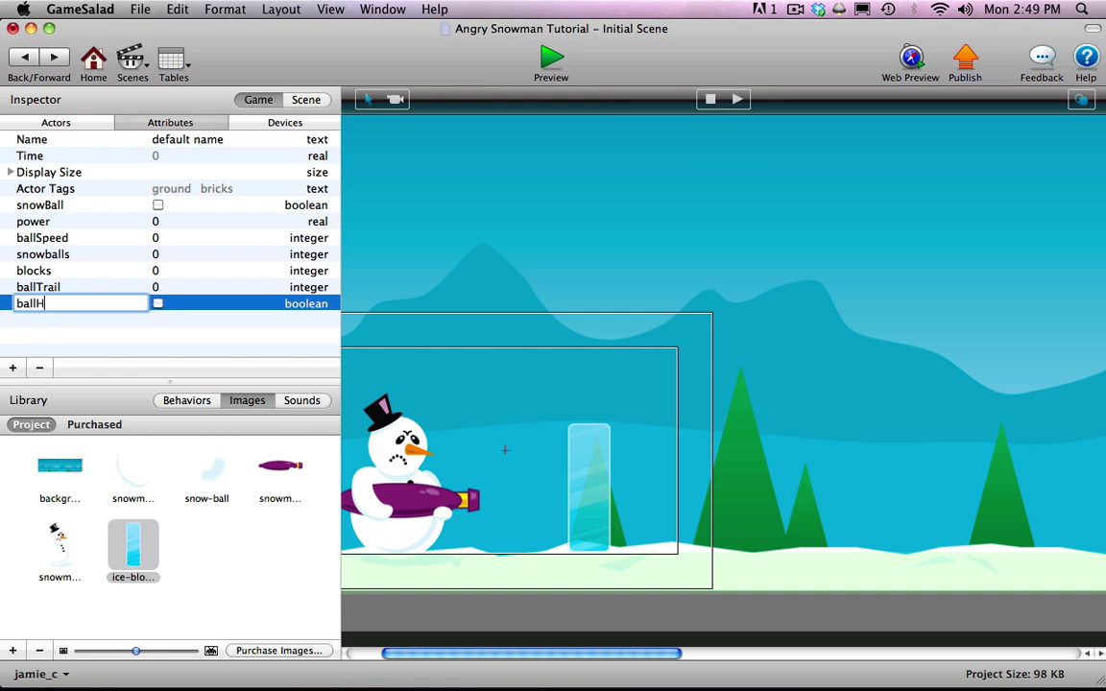
type("it")
key("Return")
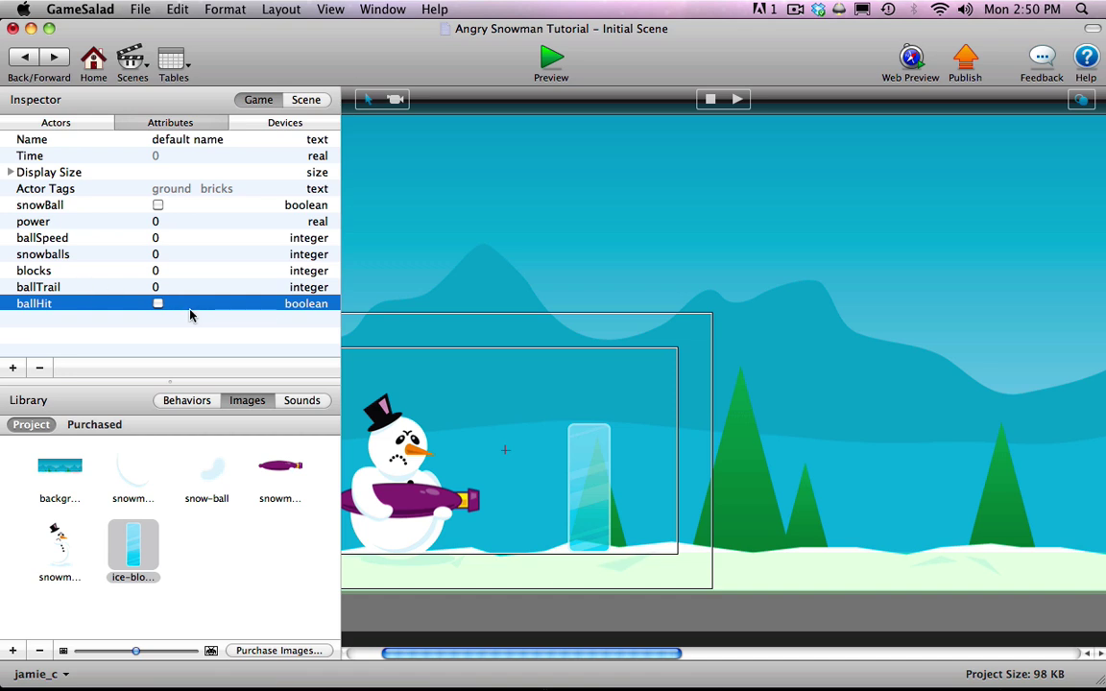
double_click(39, 304)
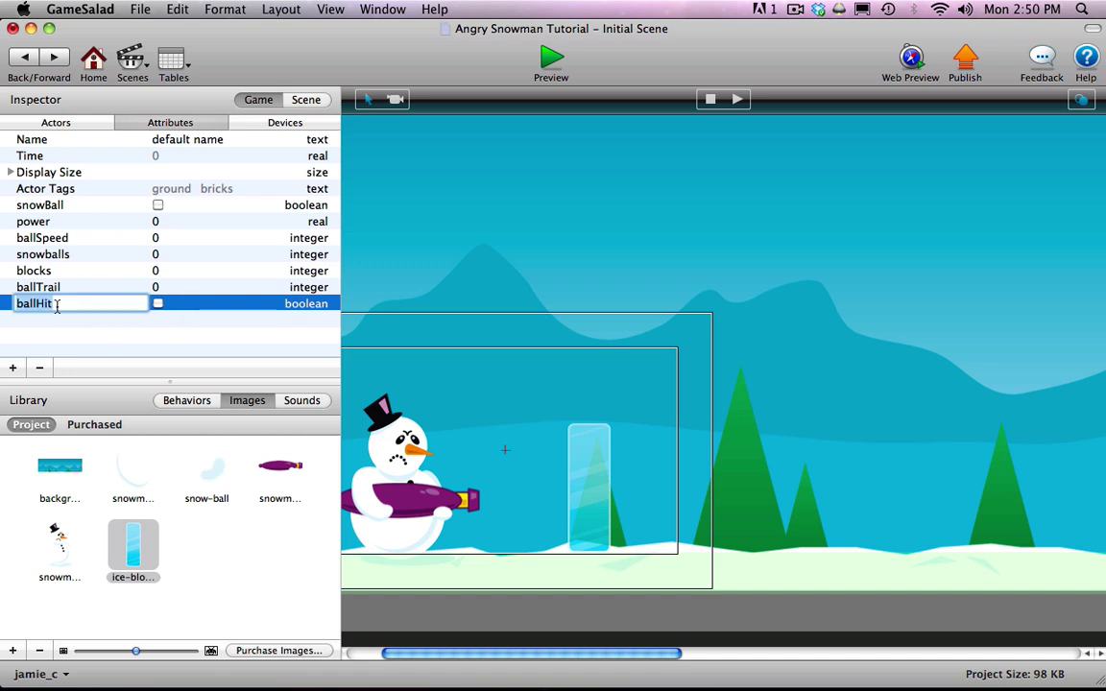
- Add a boolean game attribute named start and set it to true
left_click(13, 369)
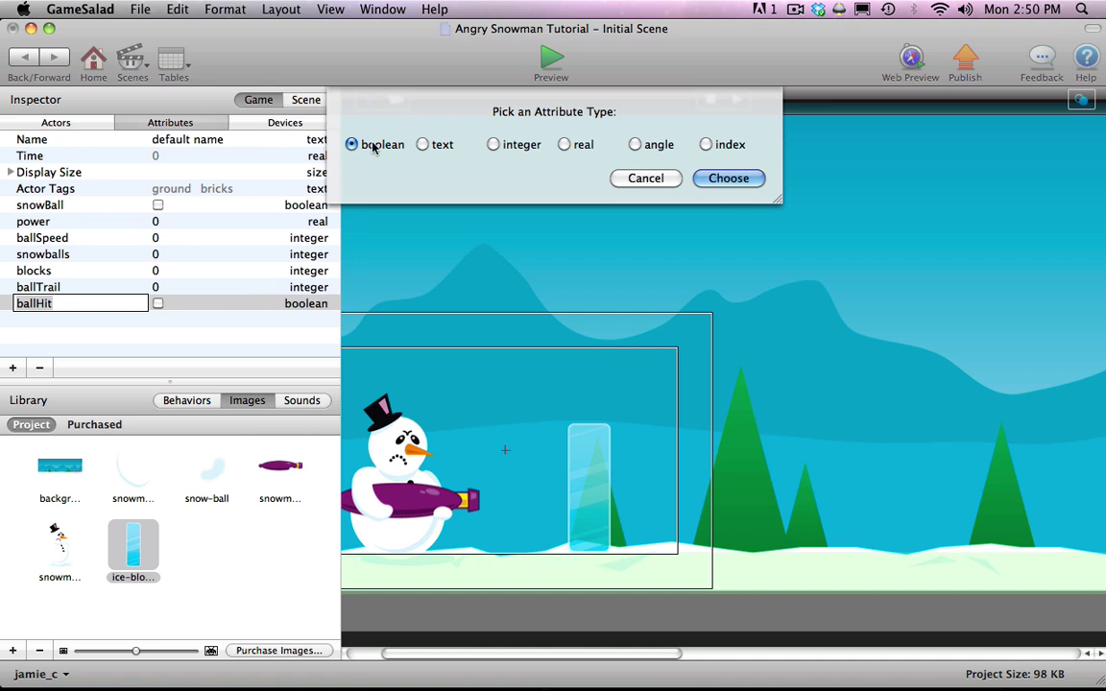
left_click(728, 178)
left_click(36, 322)
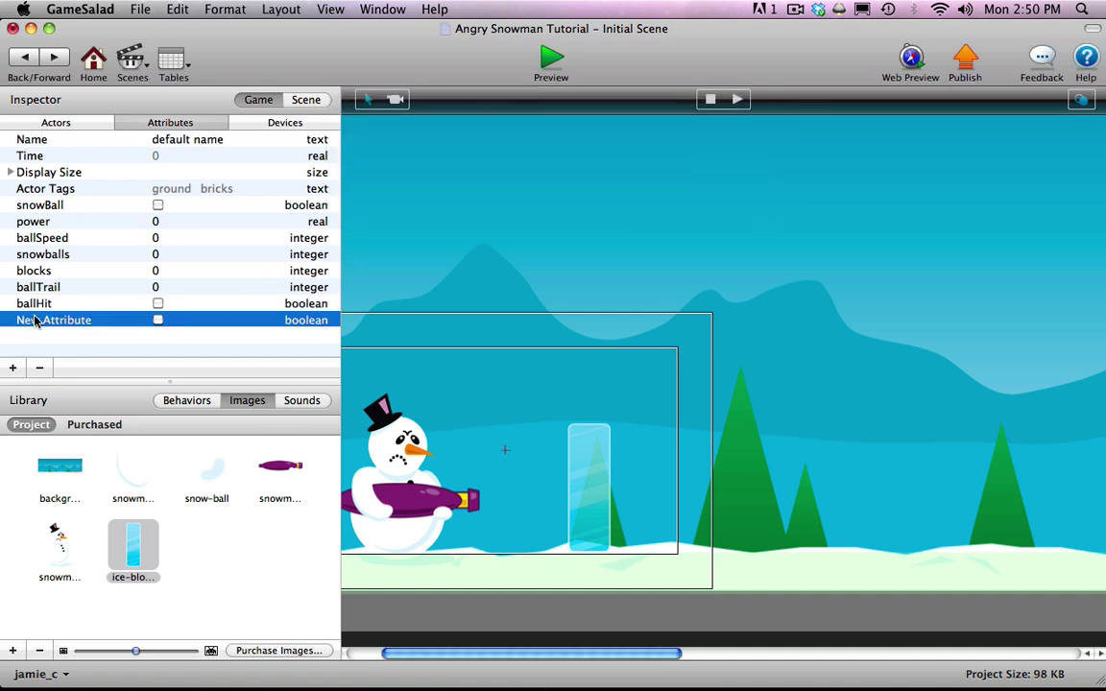
double_click(35, 321)
type("start")
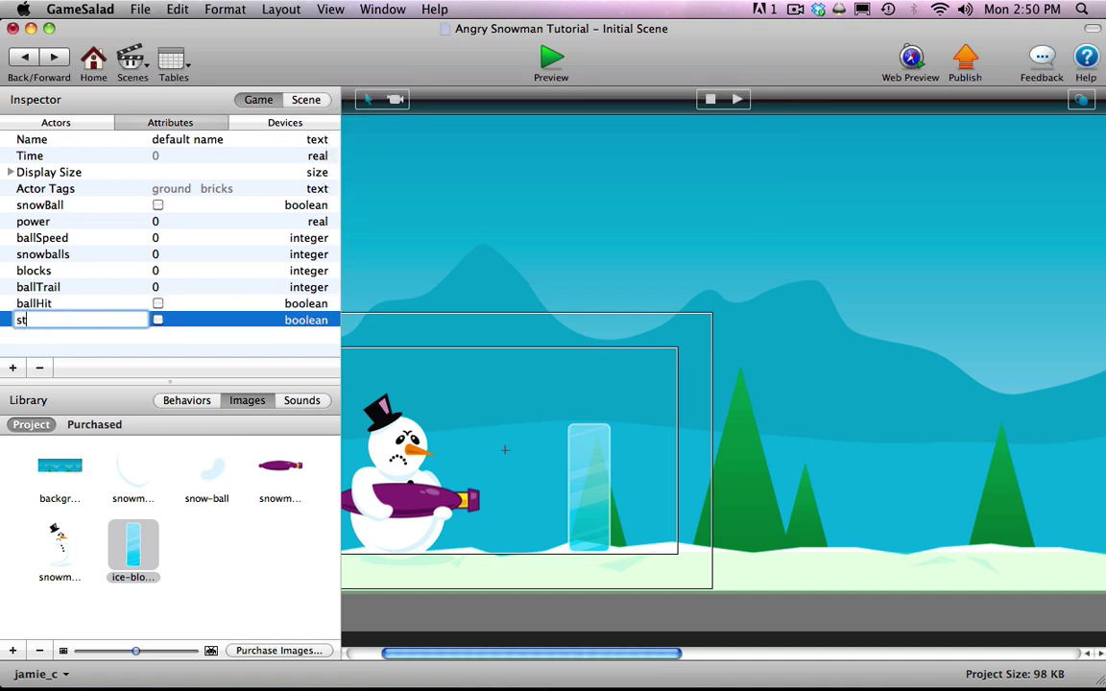
left_click(158, 321)
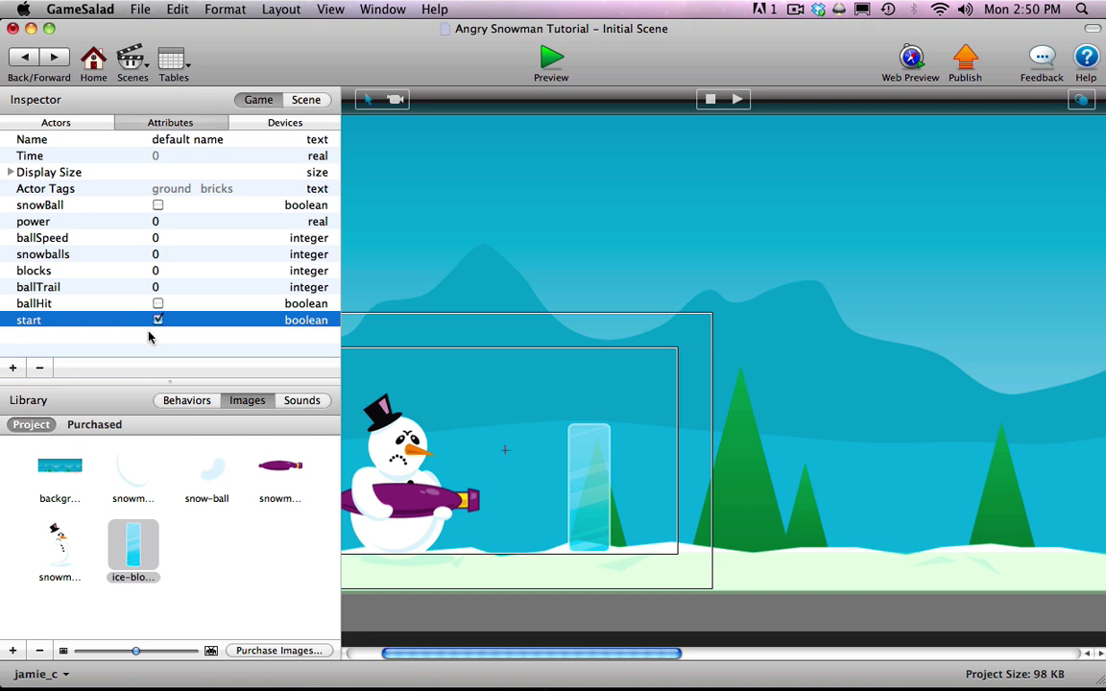
left_click(147, 334)
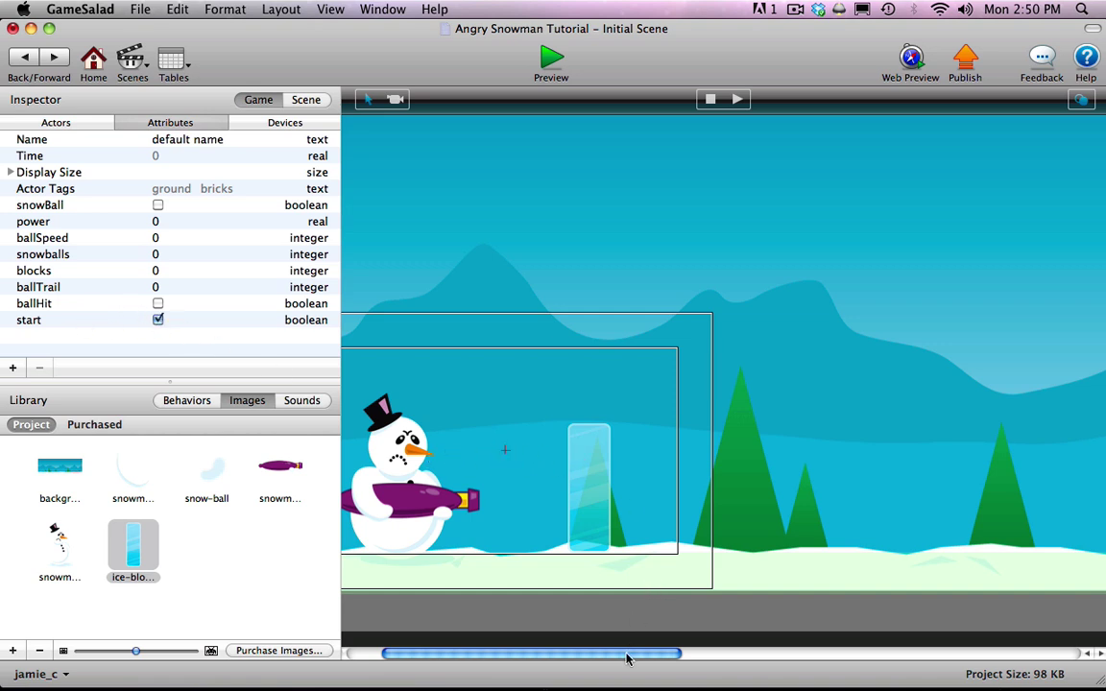
- Place an ice-block-rectangle actor upright on the snow in front of the snowman, just past the first small tree
left_click_drag(636, 654, 935, 655)
left_click_drag(857, 654, 531, 644)
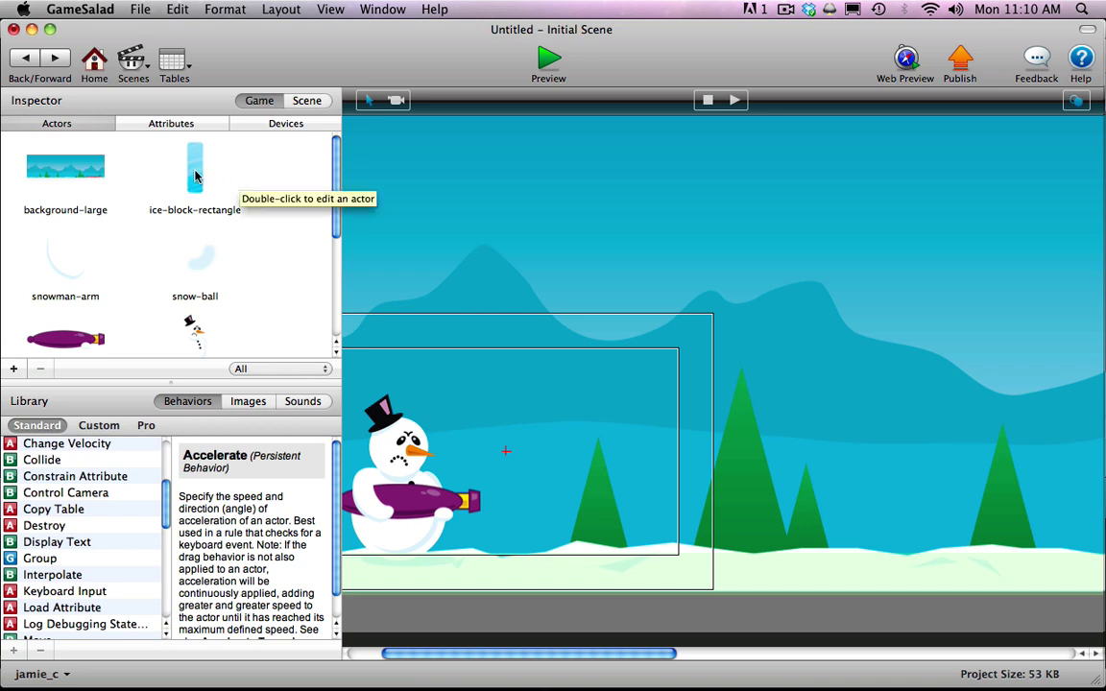
left_click_drag(200, 177, 657, 537)
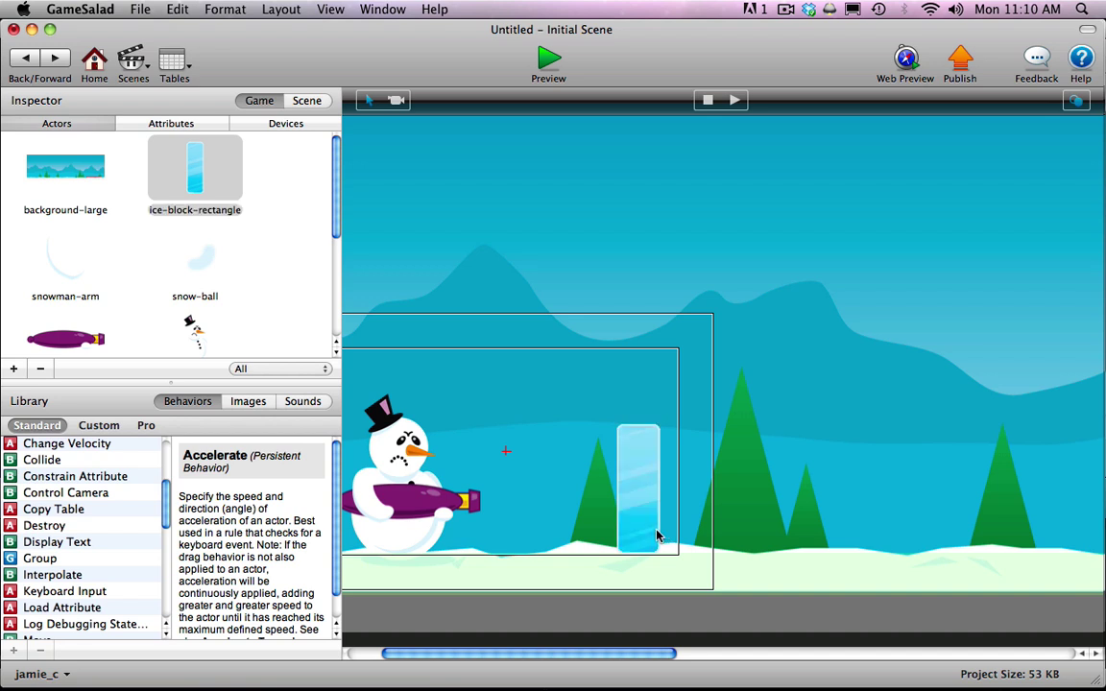
left_click(287, 205)
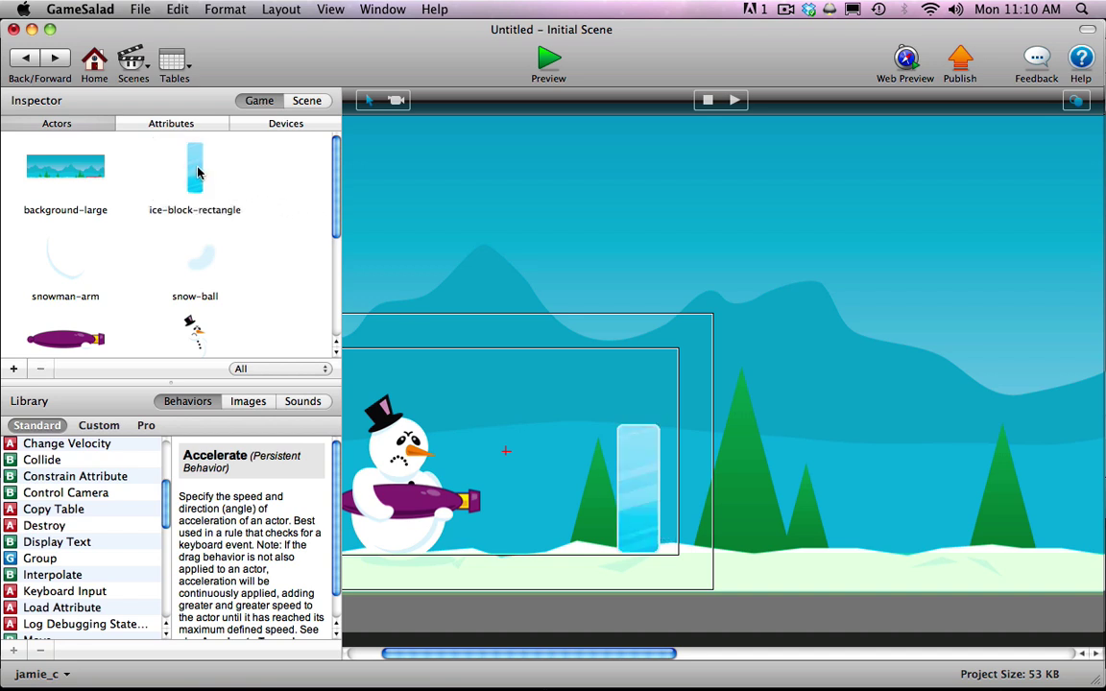
- Add an Accelerate behavior to the ice-block-rectangle actor with direction 270 relative to the scene, keeping acceleration at 100
double_click(197, 173)
scroll(77, 576, "up", 3)
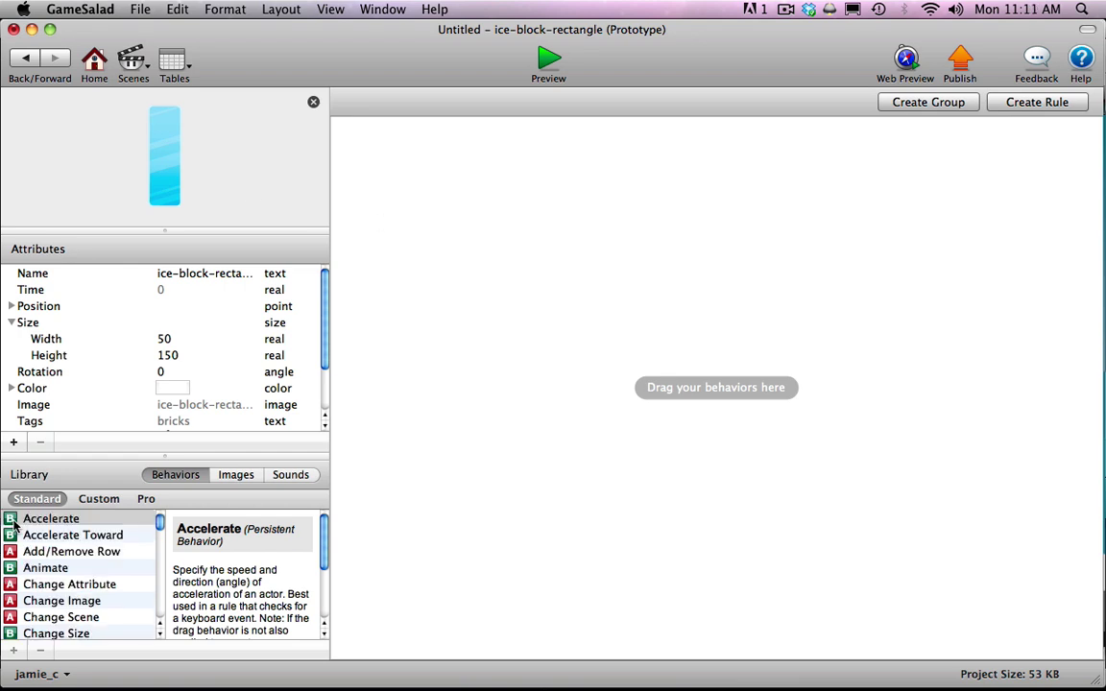
left_click_drag(50, 518, 439, 227)
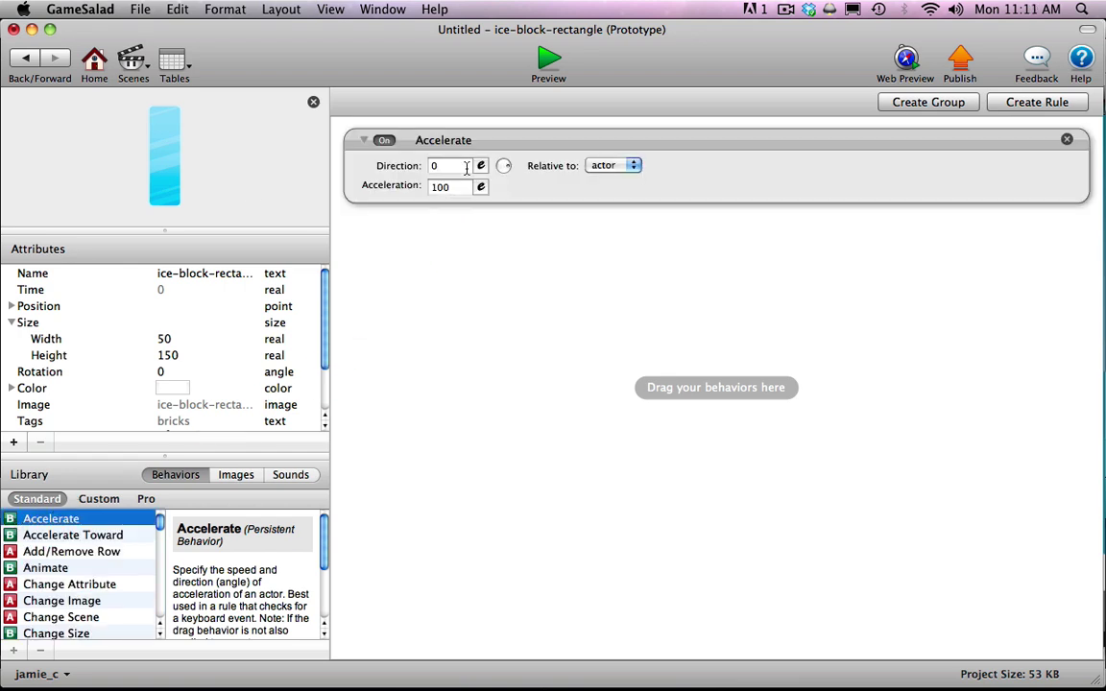
left_click(447, 165)
type("2")
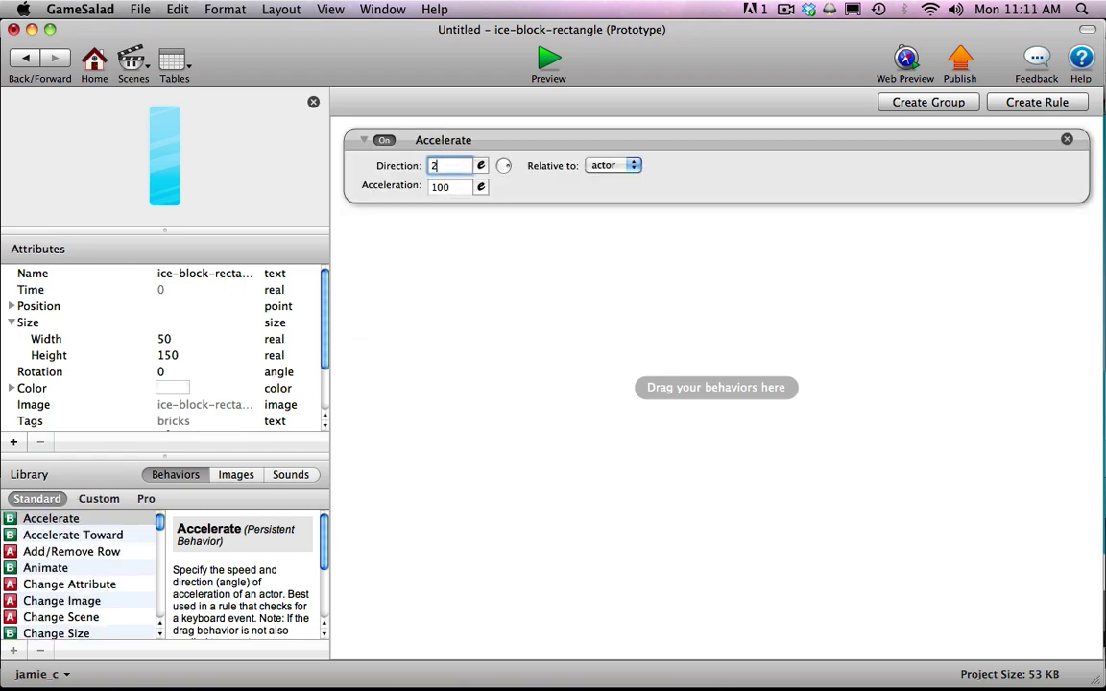
type("70")
key("Return")
left_click(605, 167)
left_click(601, 178)
key("Tab")
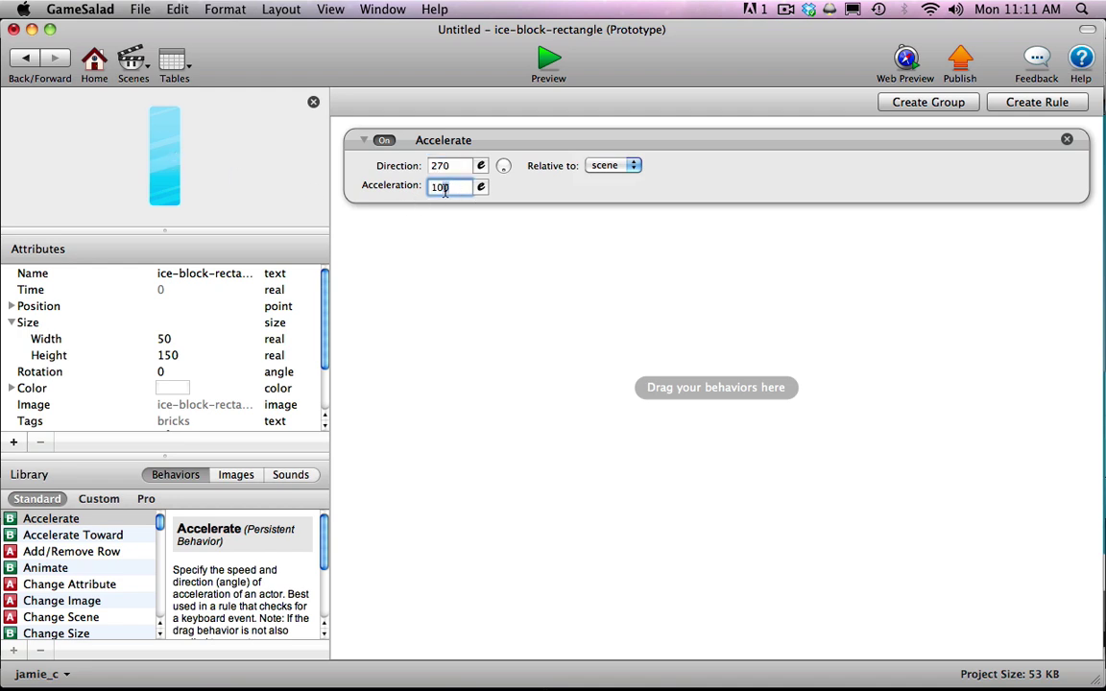
left_click_drag(453, 190, 420, 189)
left_click(459, 240)
- In the ice-block-rectangle actor's physics attributes, set density to 25, friction to 5 and bounciness to 0.3
left_click_drag(329, 284, 328, 374)
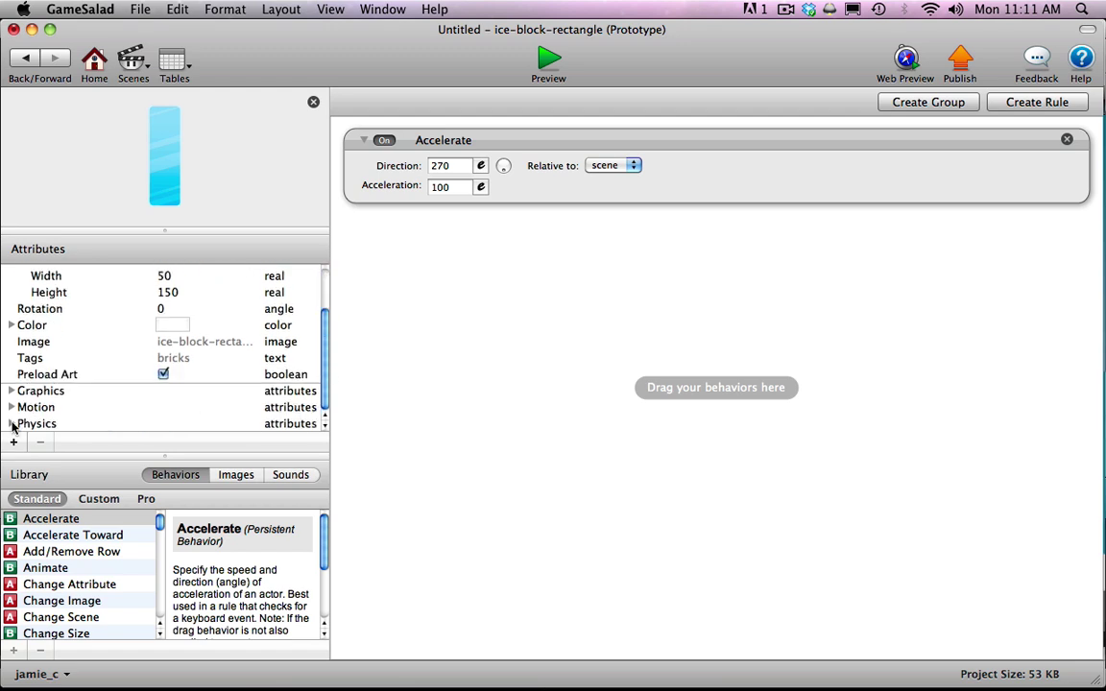
left_click(11, 424)
left_click_drag(328, 357, 325, 381)
scroll(294, 346, "down", 2)
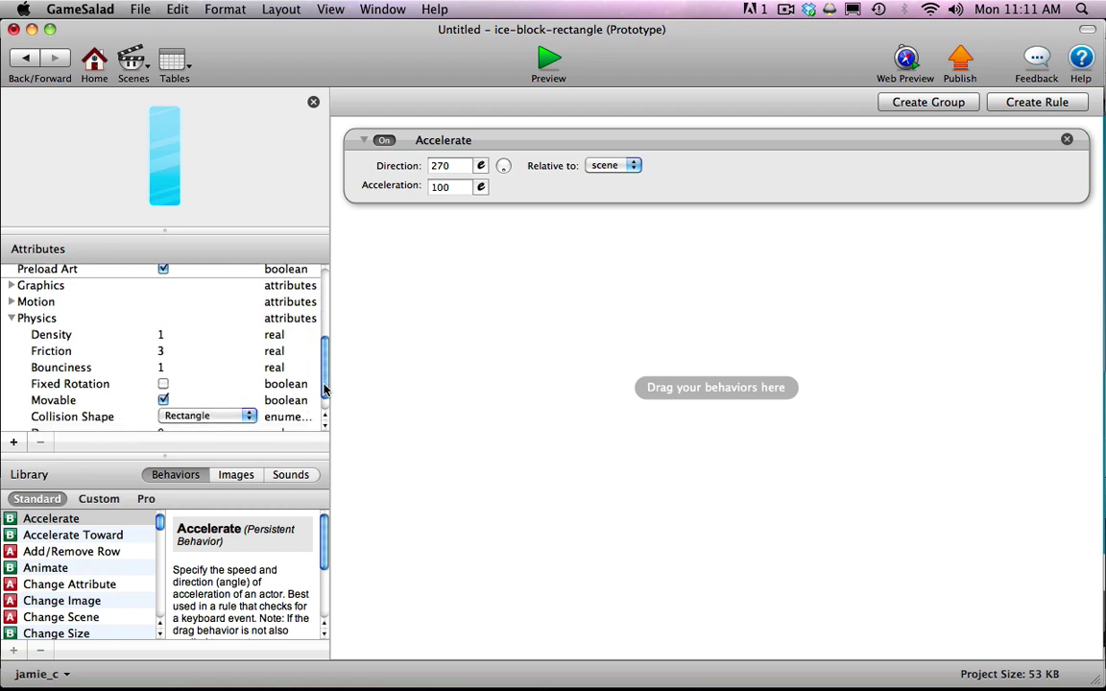
double_click(165, 335)
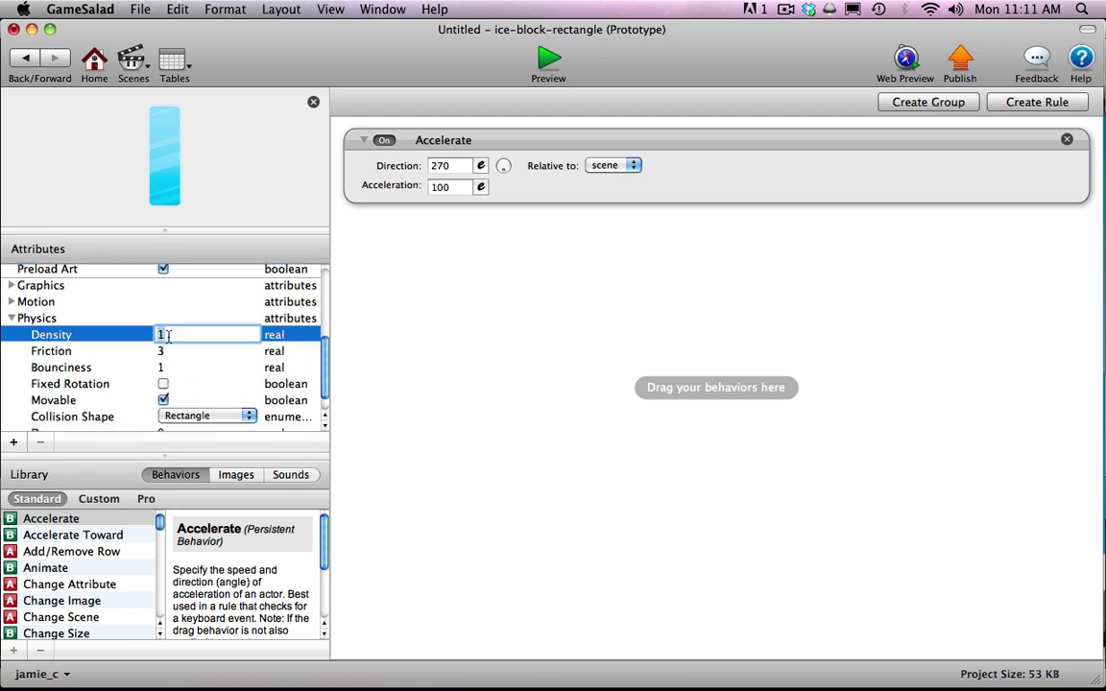
type("25")
double_click(160, 352)
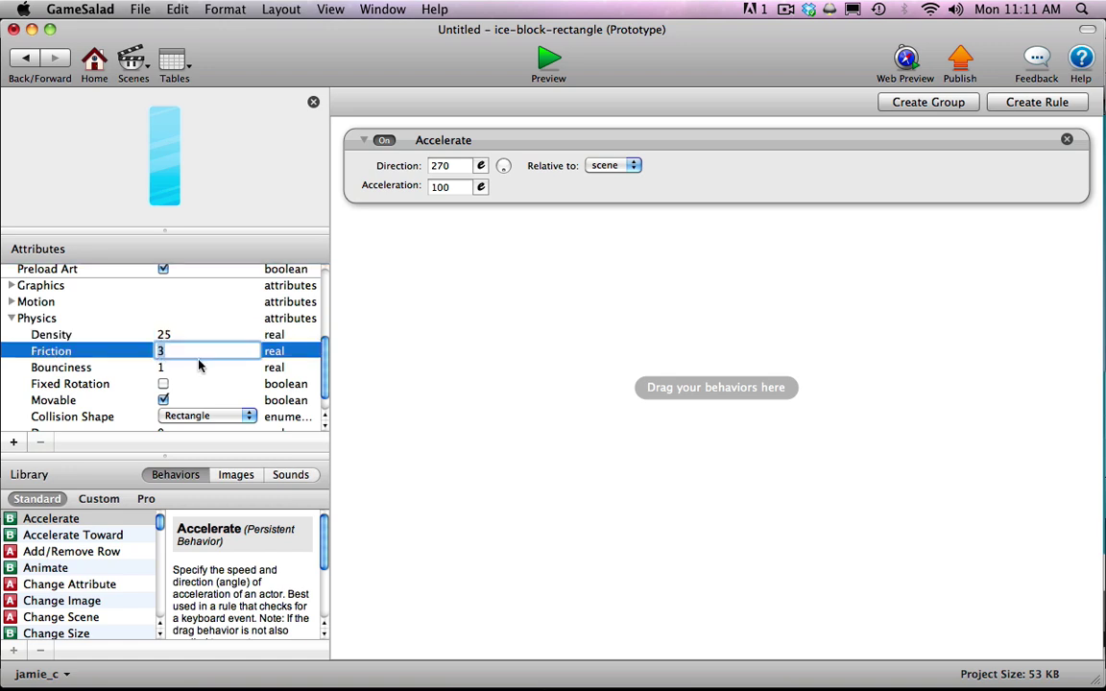
type("5")
double_click(201, 368)
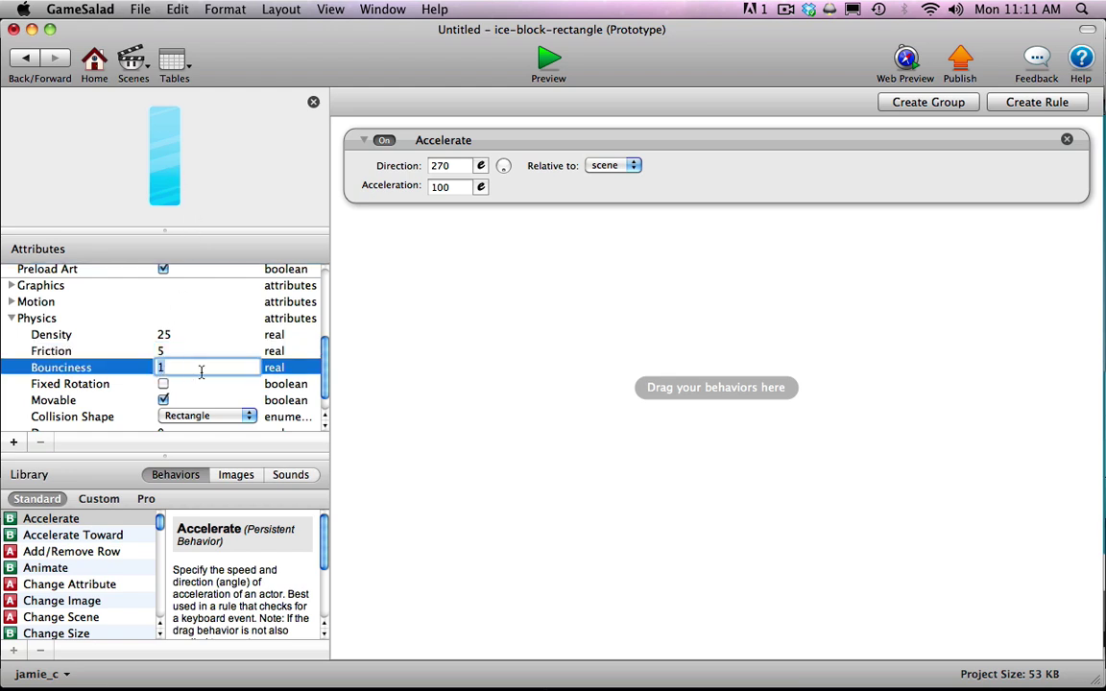
type(".")
type("0.3")
key("Tab")
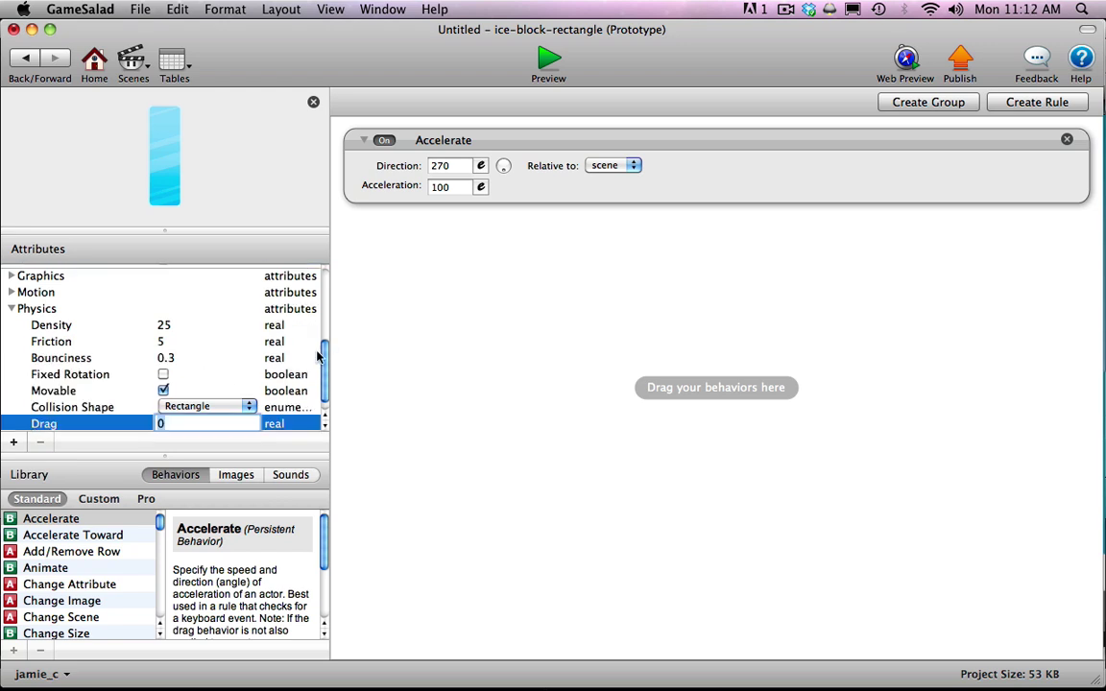
left_click(10, 309)
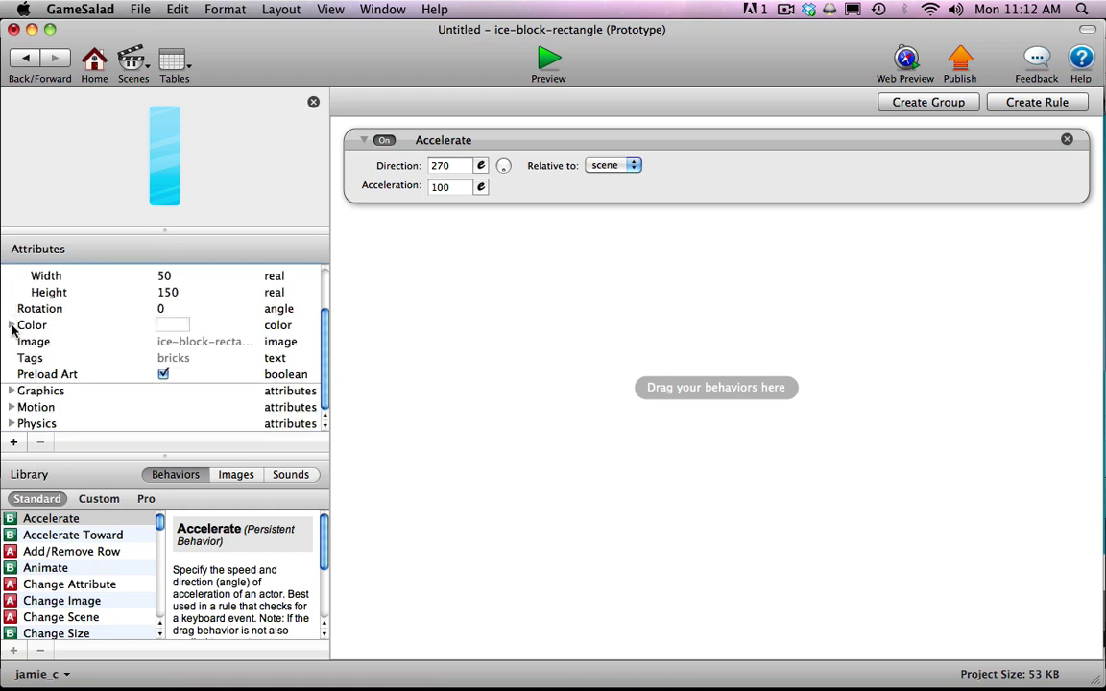
- Set the alpha of the ice-block-rectangle actor's color to 0.75 and preview the game
left_click(12, 326)
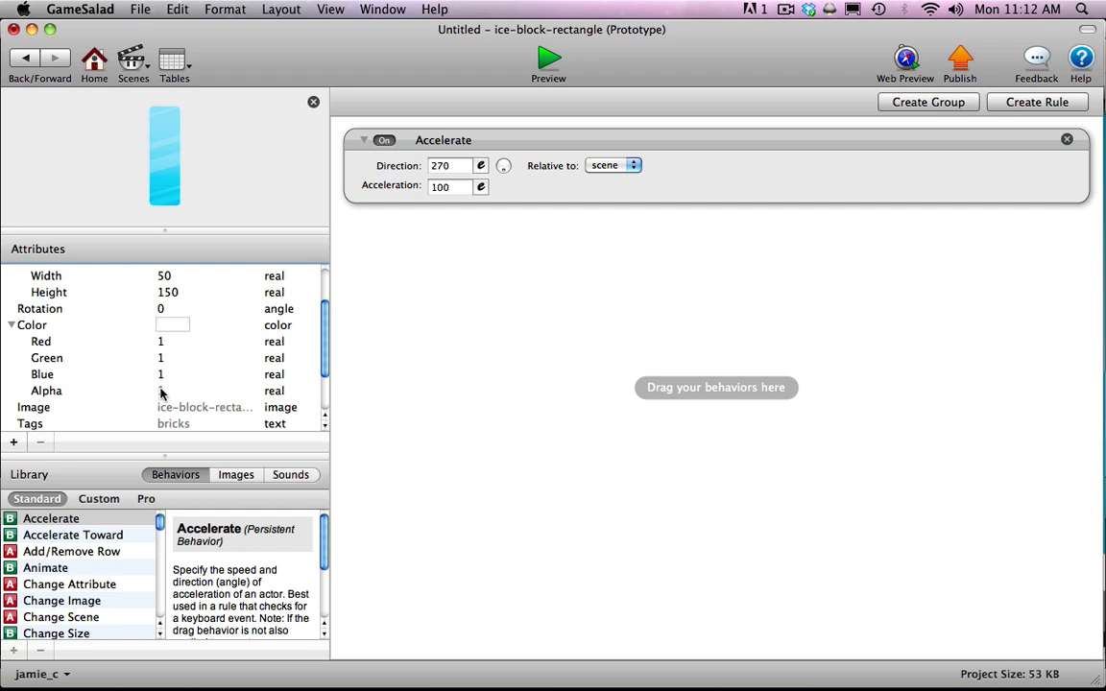
double_click(192, 392)
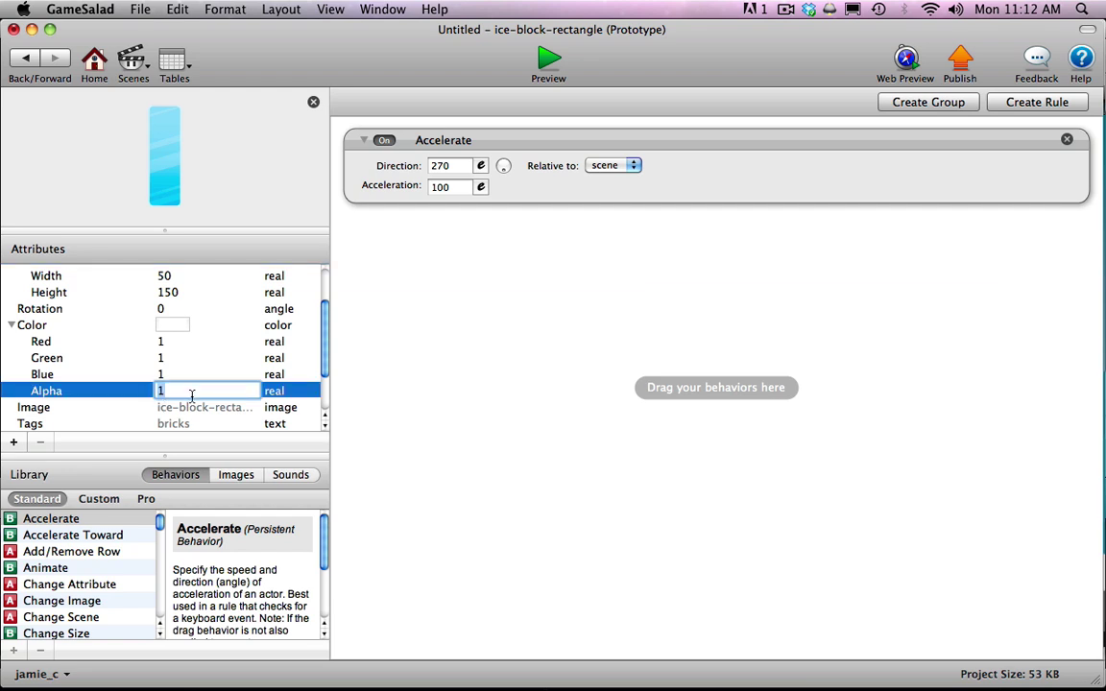
type(".75")
key("Return")
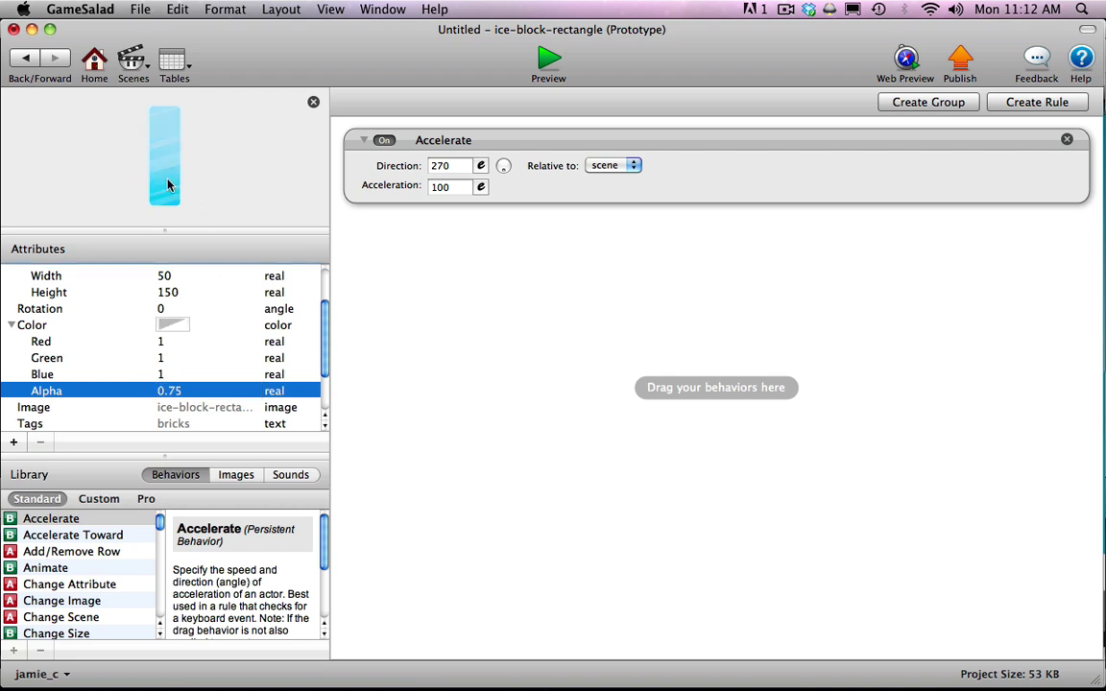
left_click(12, 326)
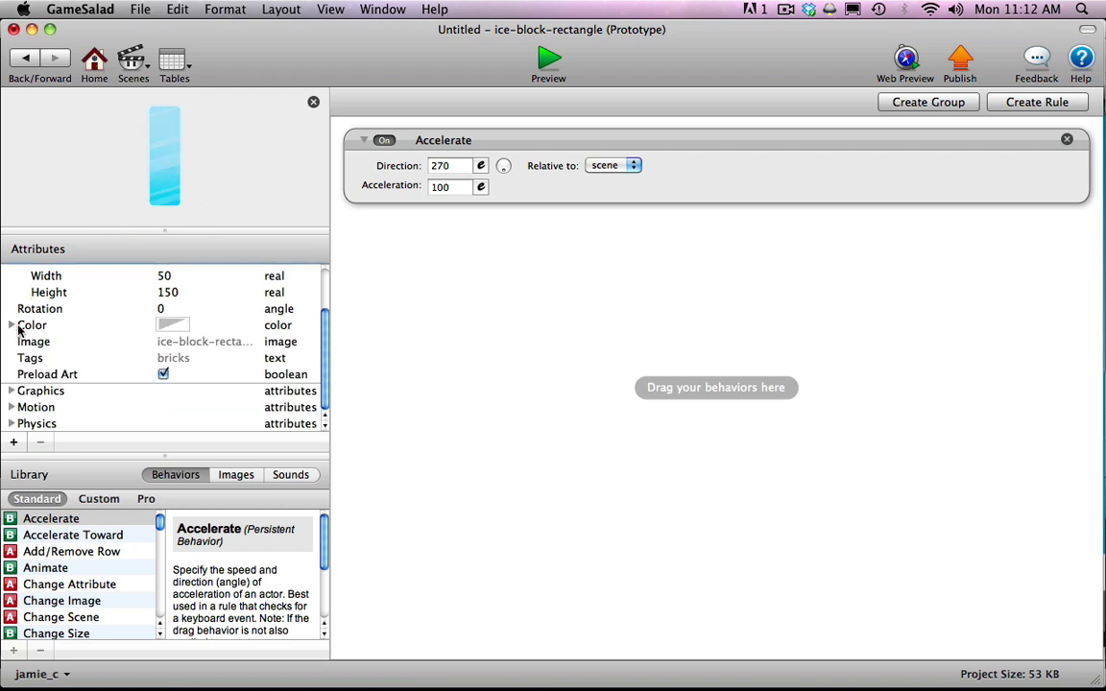
left_click(549, 64)
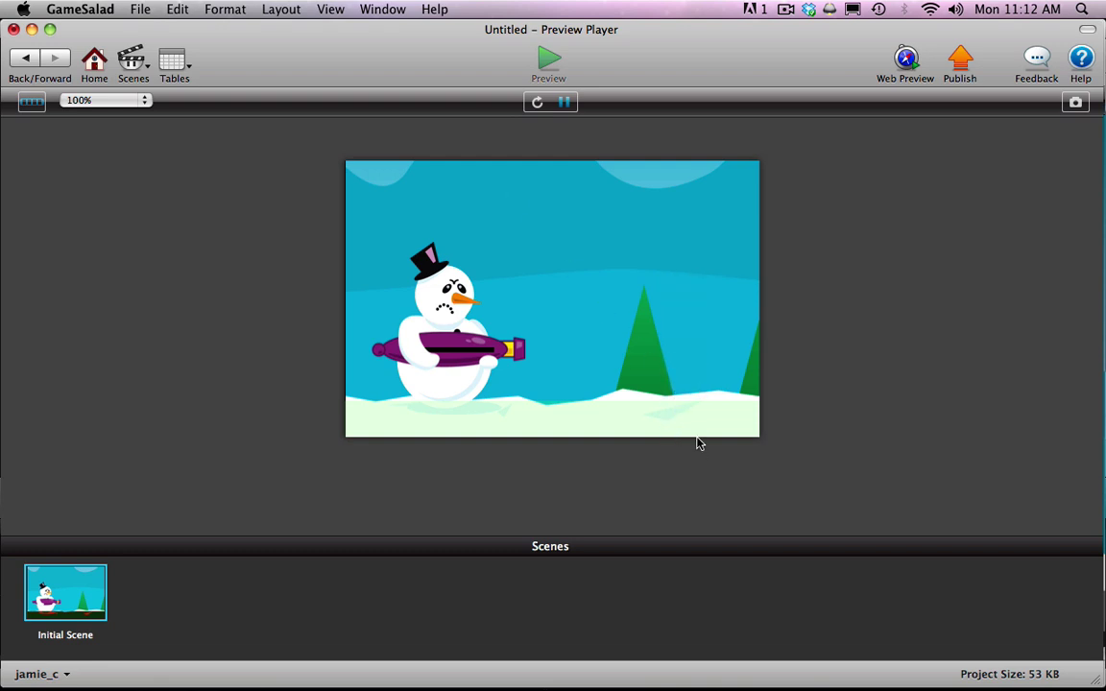
left_click(25, 57)
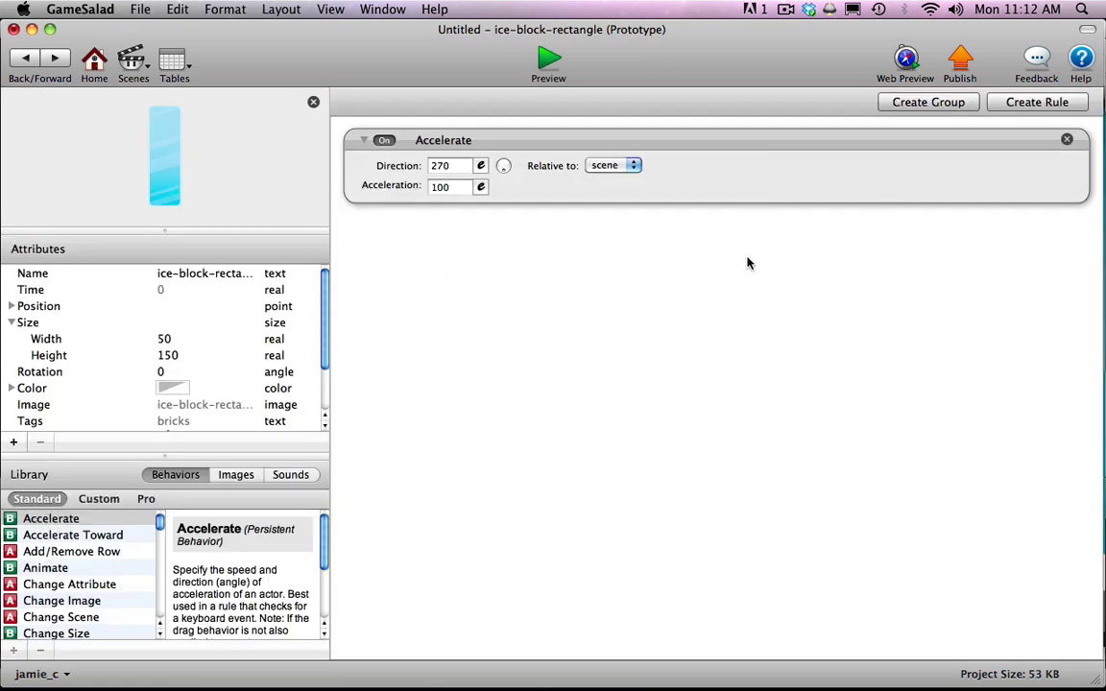
- Add a group to the ice-block-rectangle actor containing a Collide behavior for actors with the tag ground
left_click(920, 102)
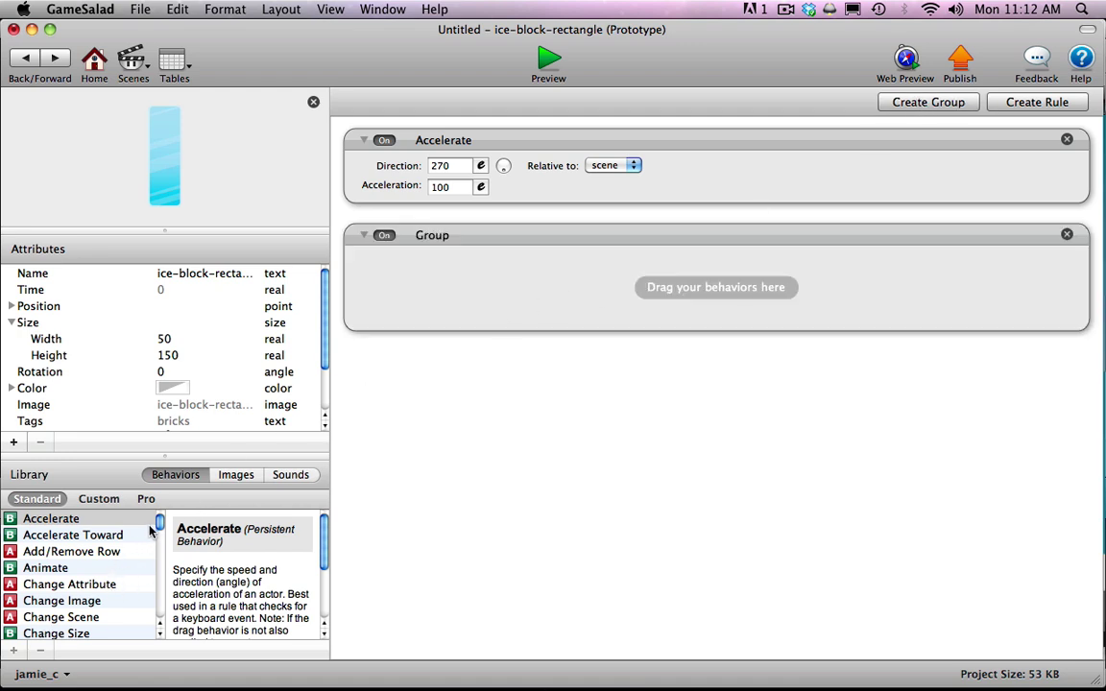
left_click_drag(159, 523, 160, 539)
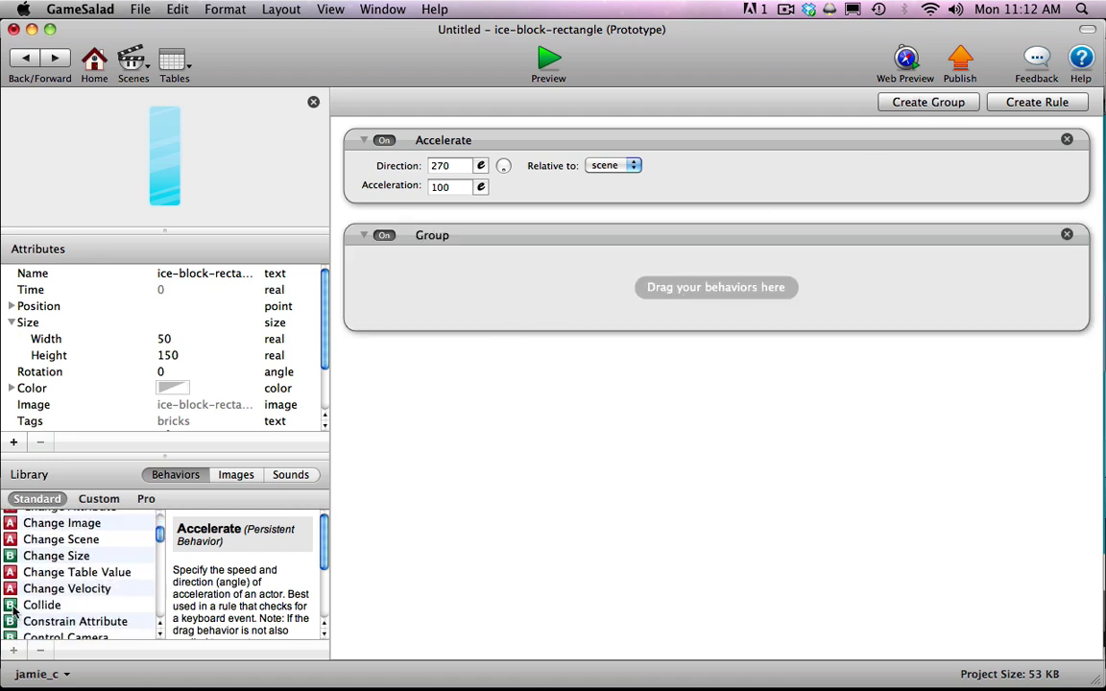
left_click_drag(38, 605, 437, 294)
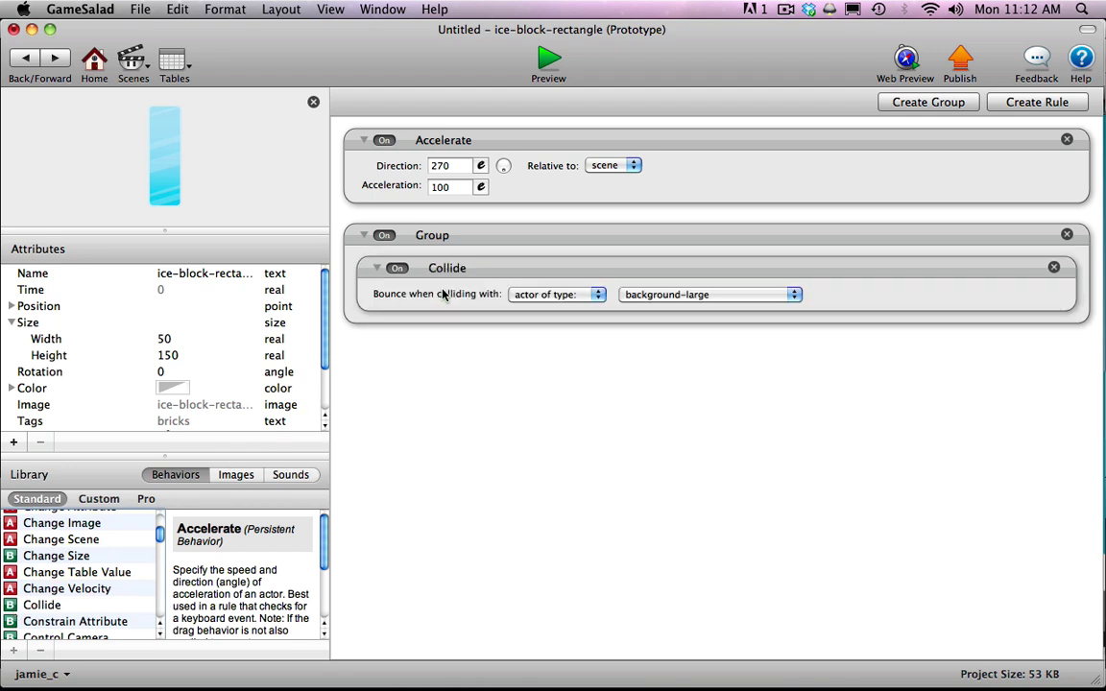
left_click(574, 294)
left_click(576, 308)
- Duplicate the Collide behavior within the group for actors with the tag bricks, and preview the game
left_click_drag(528, 272, 534, 335, "alt")
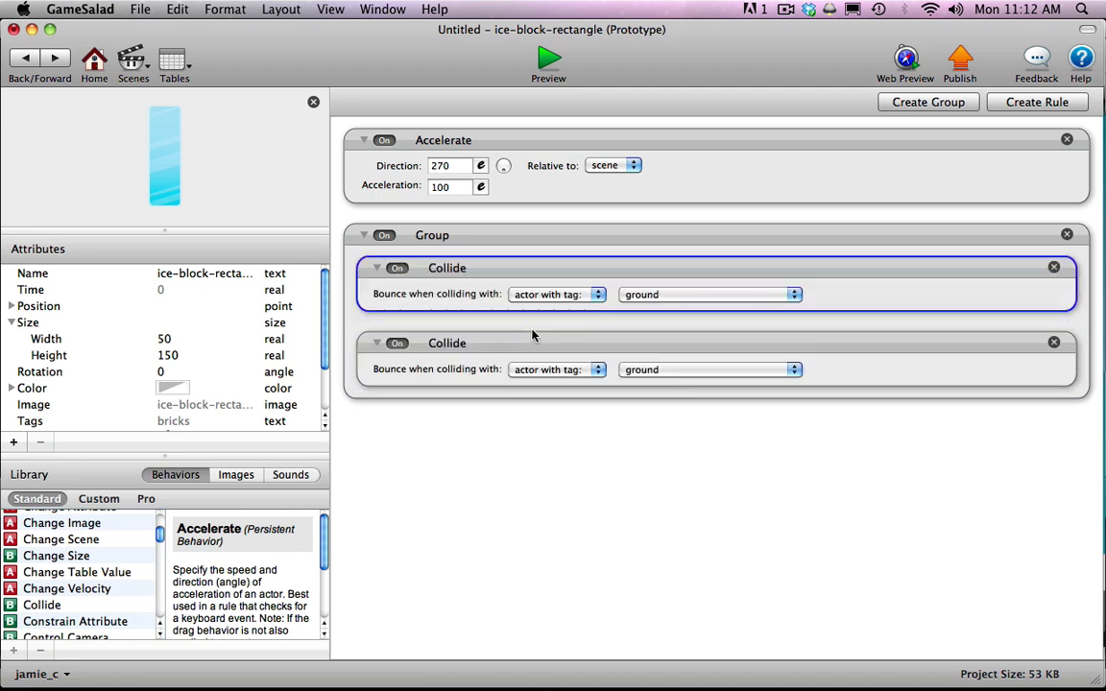
left_click(654, 370)
left_click(657, 384)
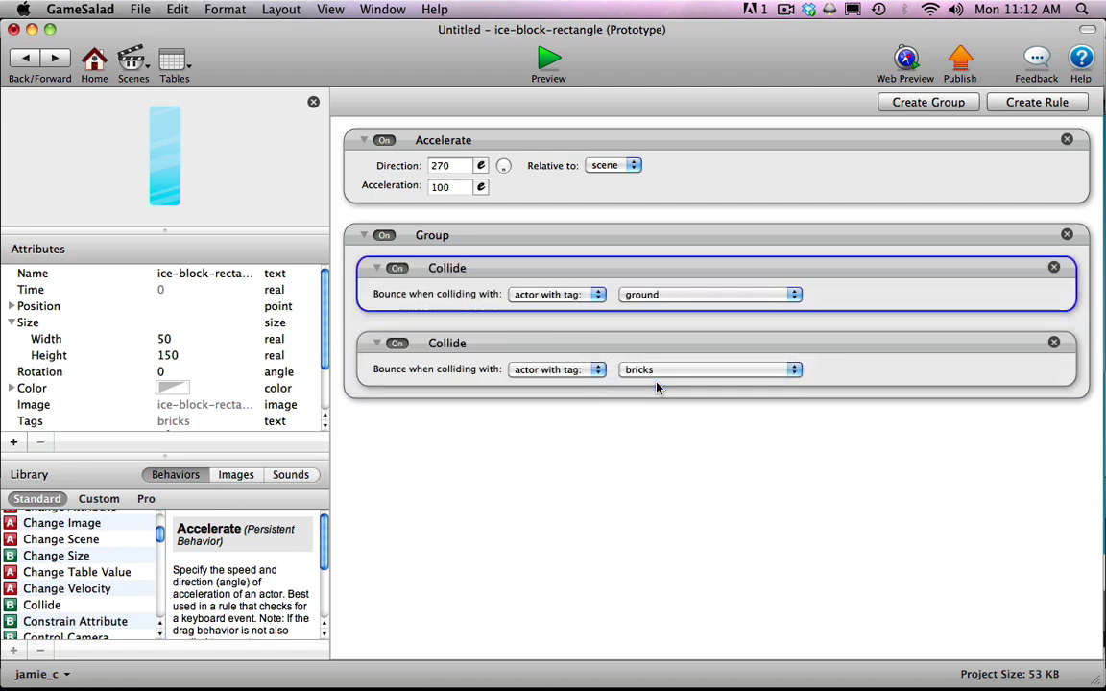
left_click(546, 62)
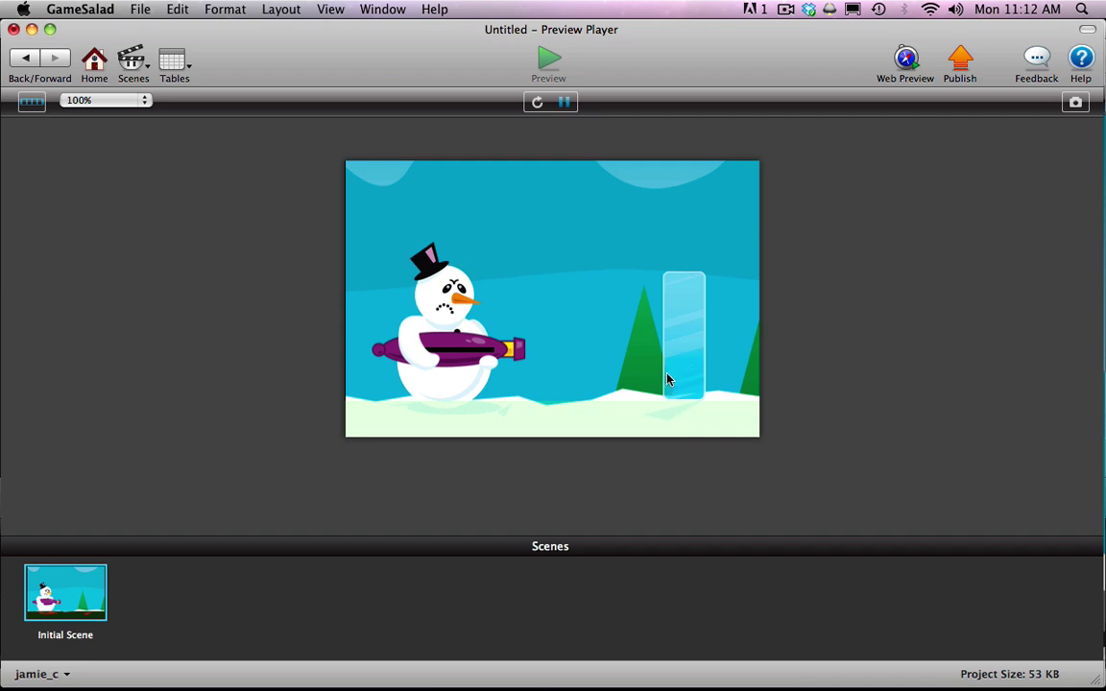
left_click(23, 57)
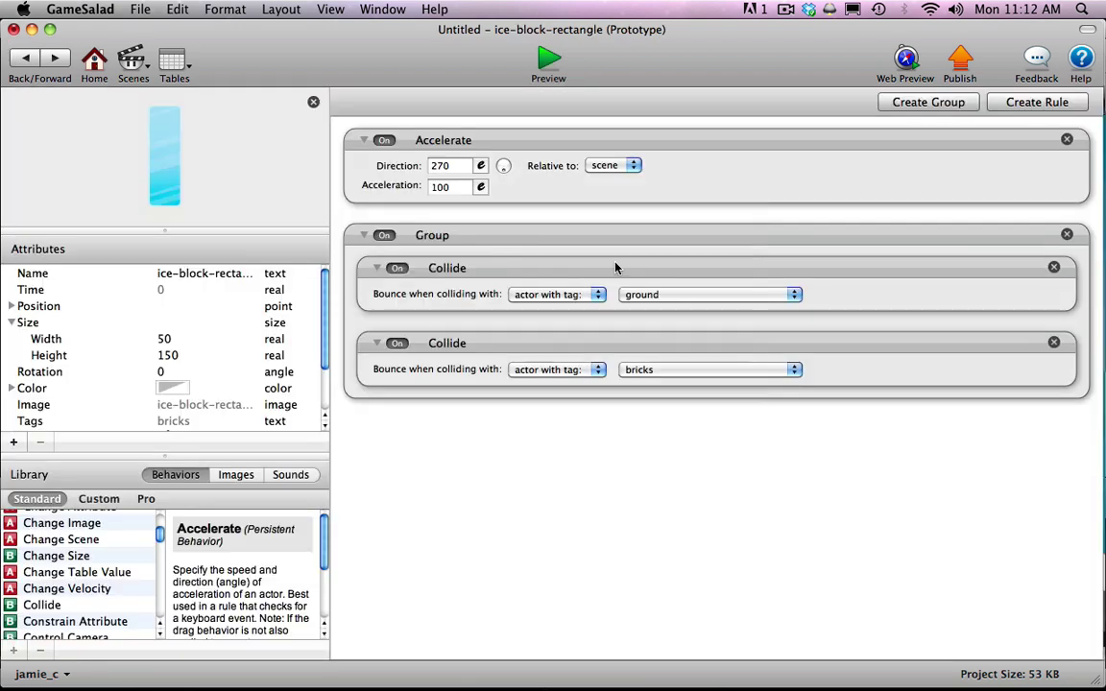
- Return to the initial scene and move the ice block closer to the snowman, over the edge of the first small tree
left_click(25, 57)
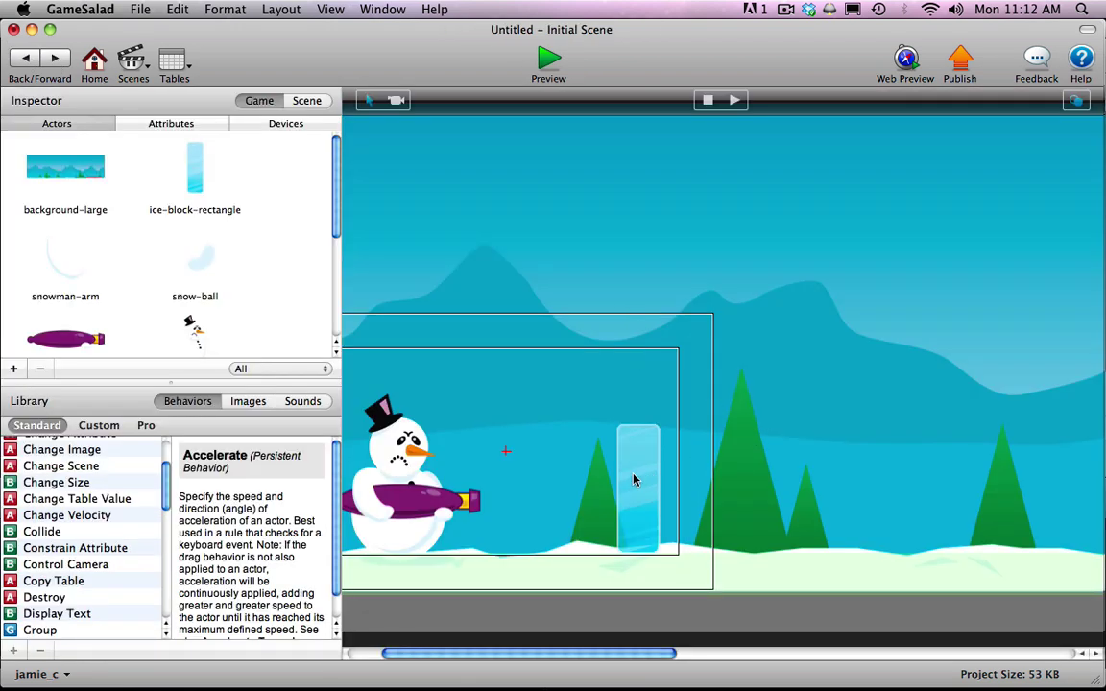
left_click_drag(636, 477, 588, 468)
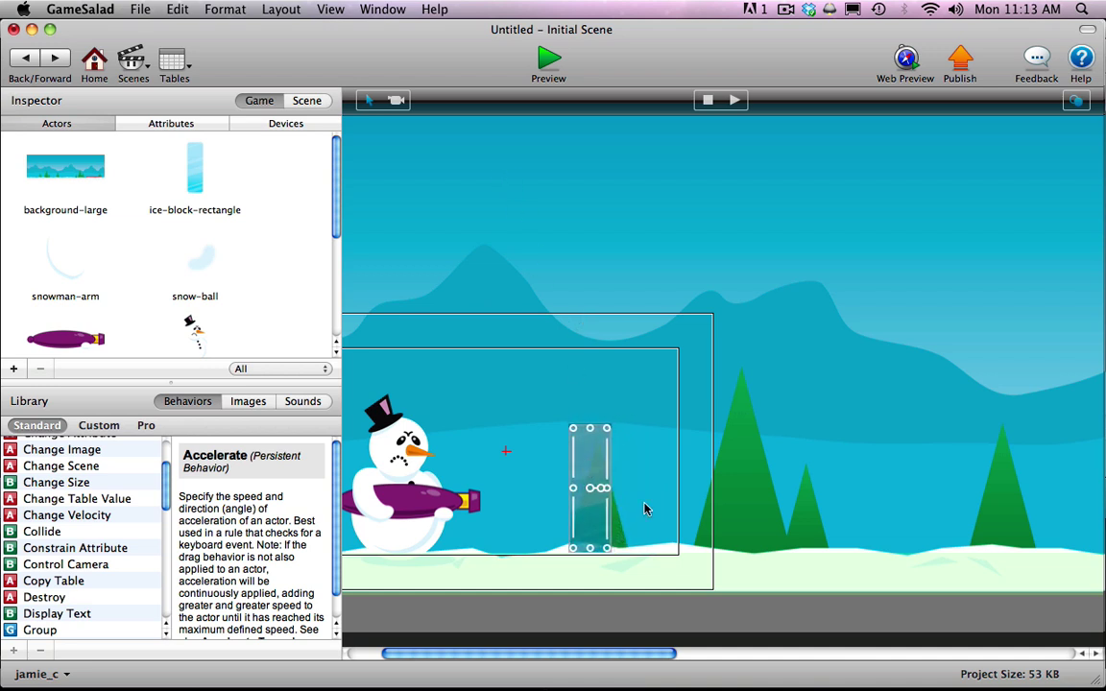
left_click(673, 618)
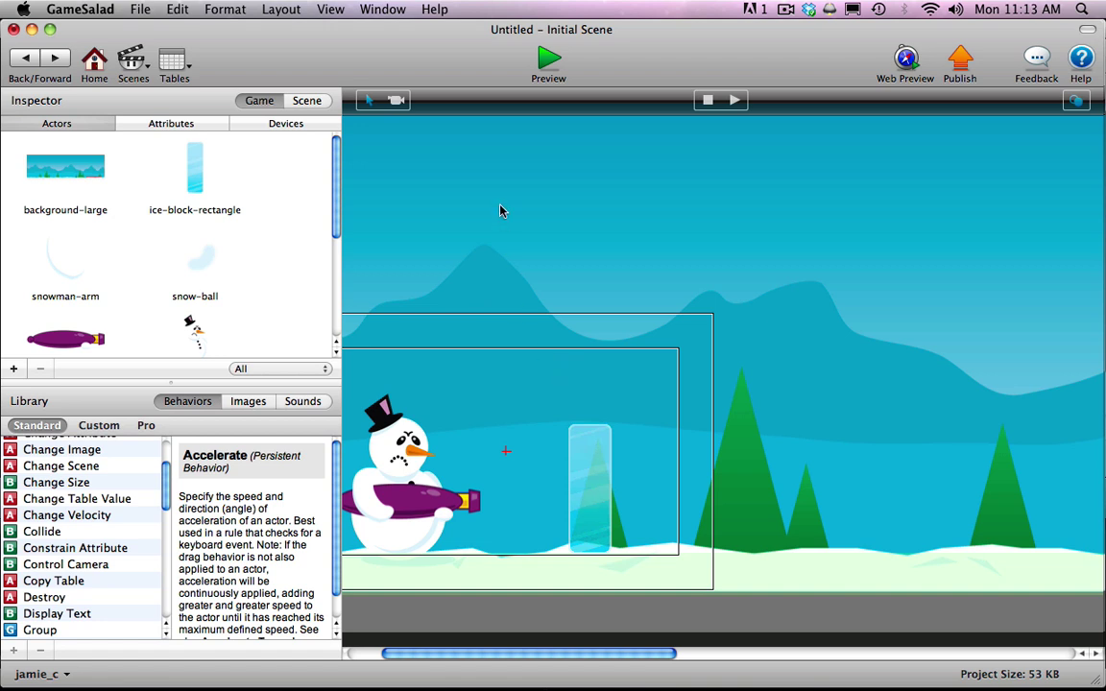
- Preview the game and restart it several times to test how snowballs knock over the ice block
left_click(549, 61)
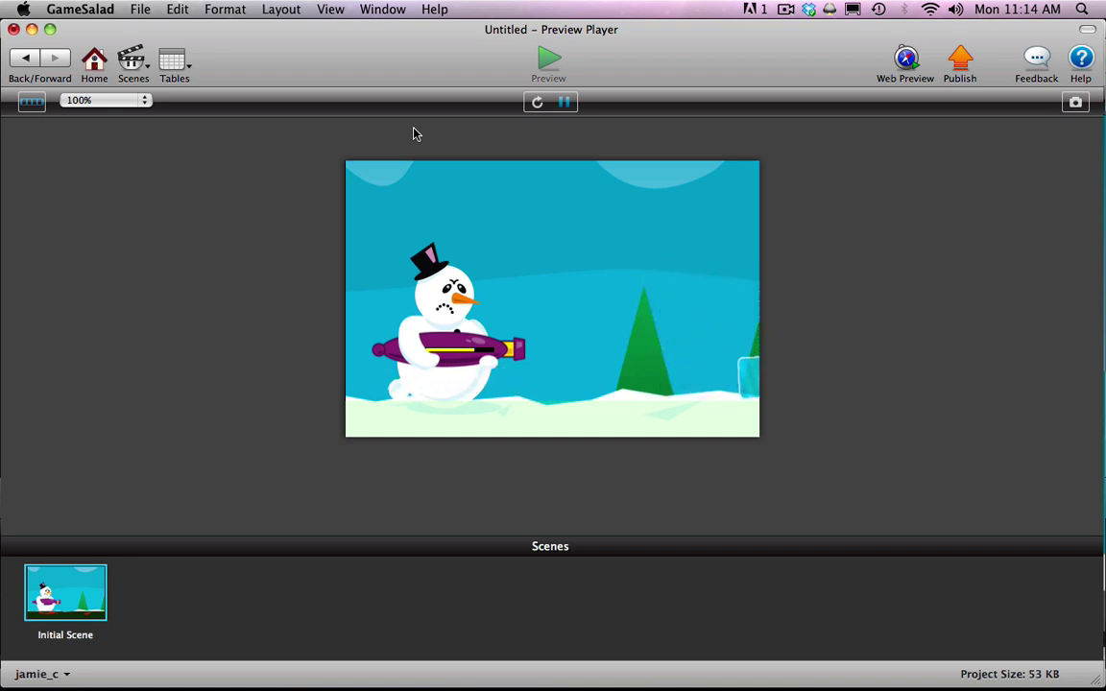
left_click(536, 103)
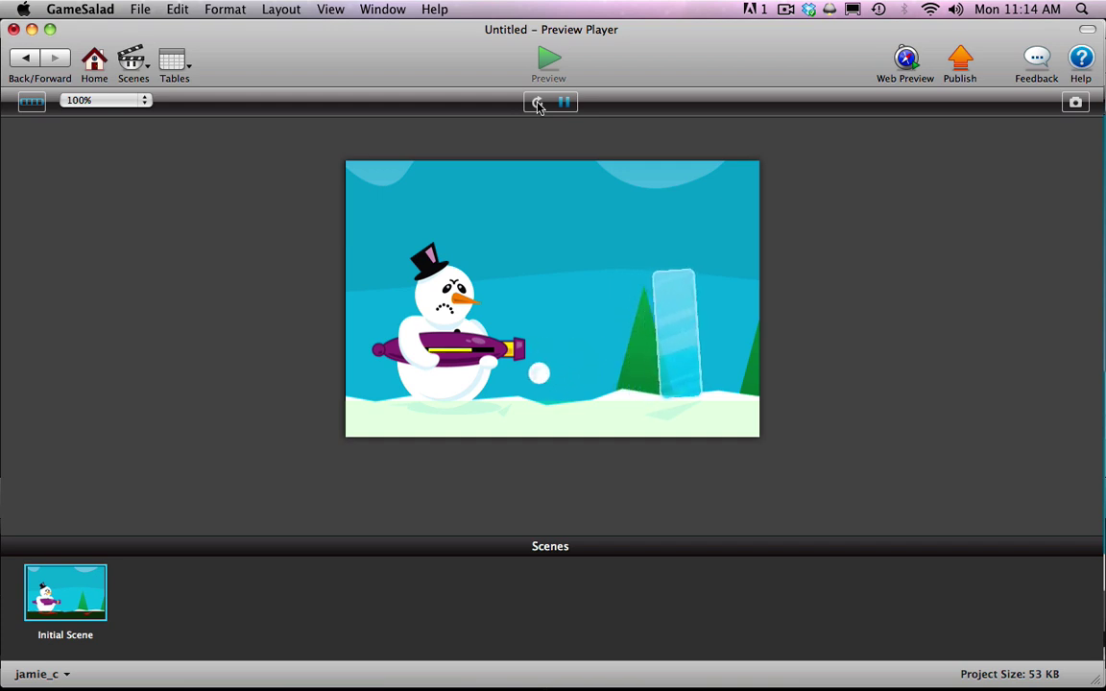
left_click(536, 102)
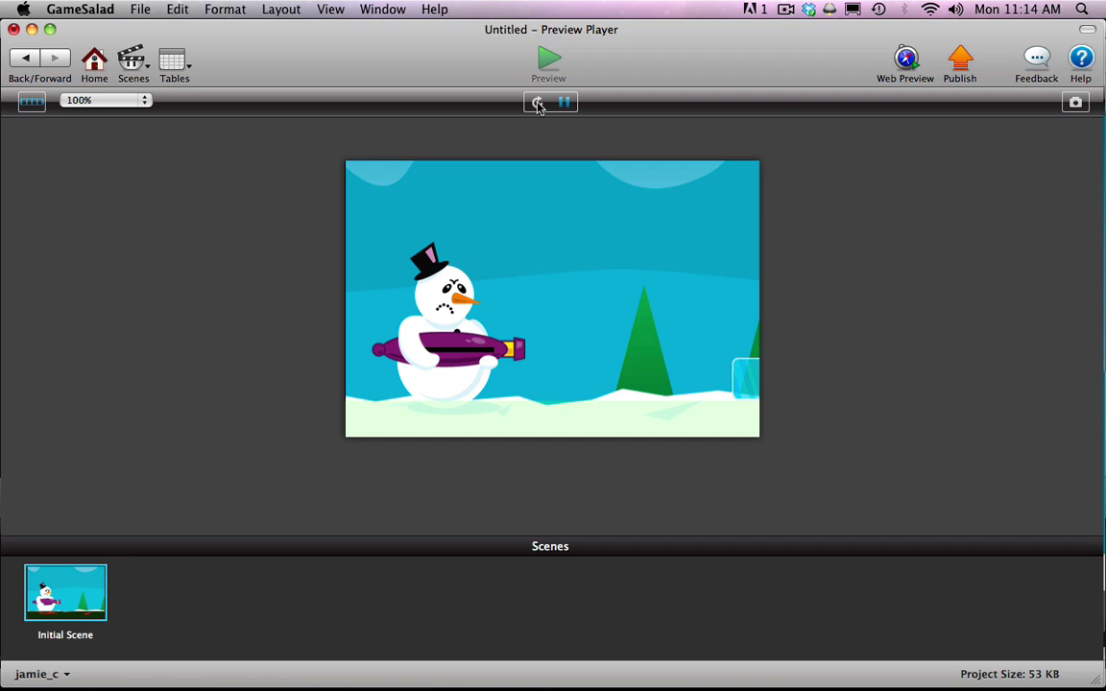
left_click(539, 104)
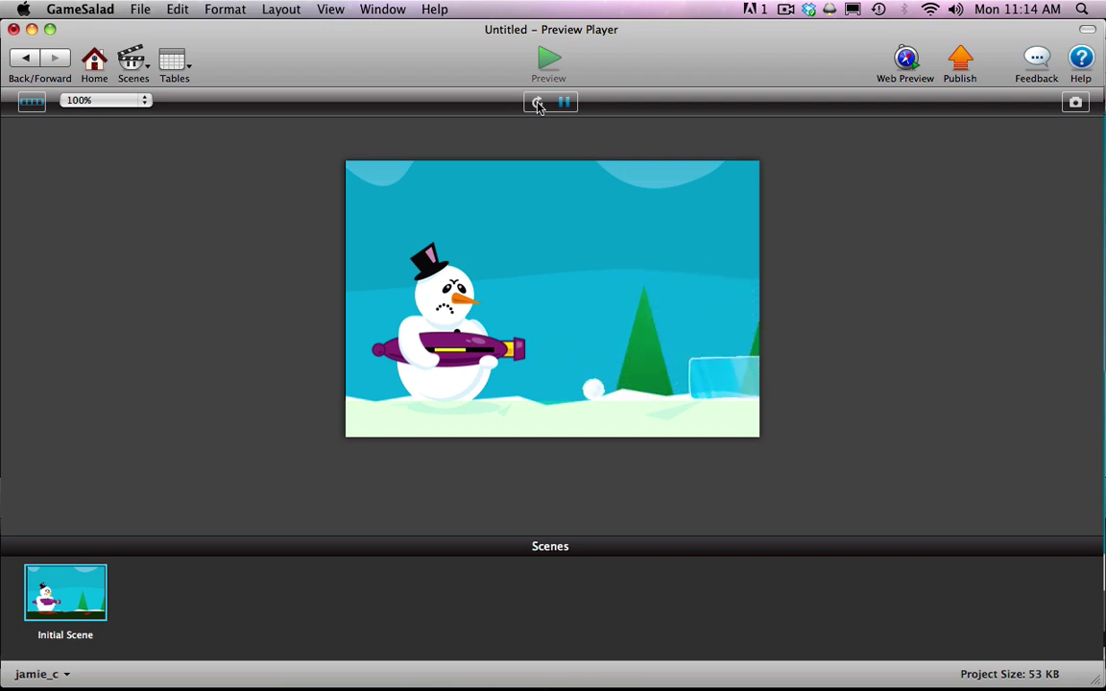
left_click(539, 103)
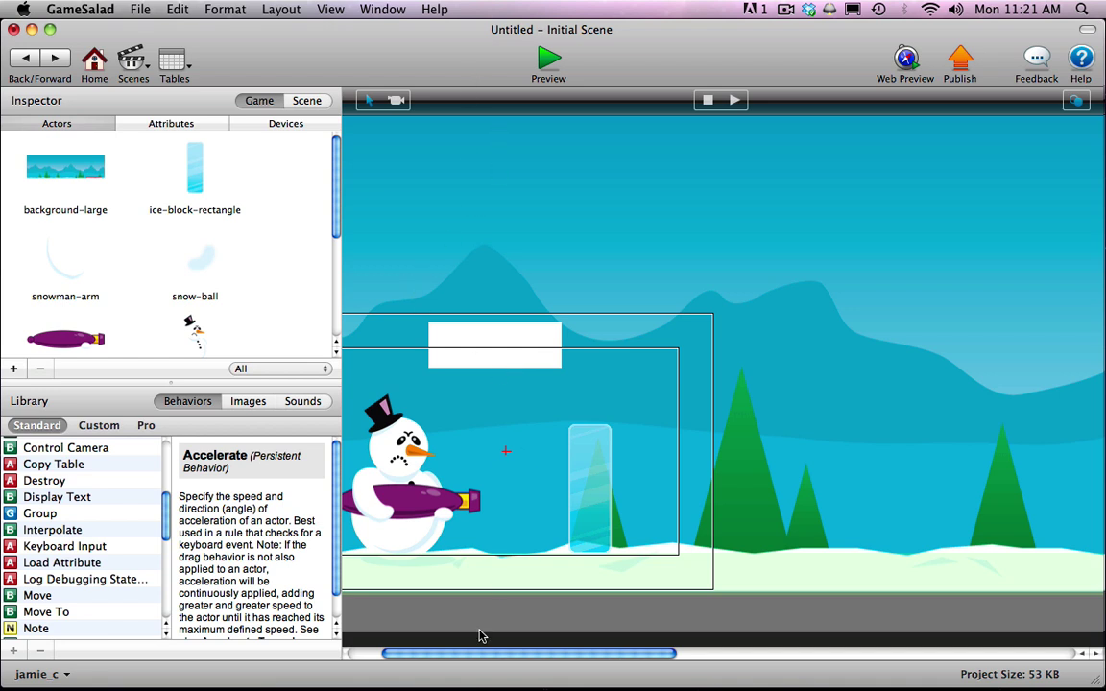
- Open the test actor from the scene's actor list to examine its Display Text behavior
left_click_drag(489, 654, 453, 656)
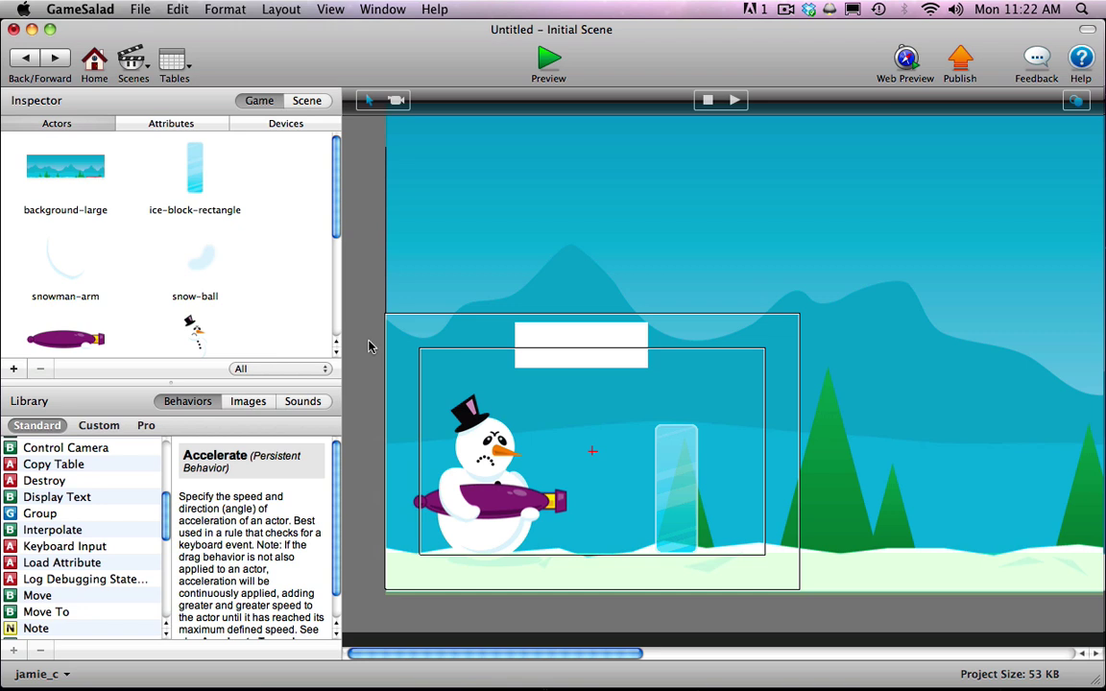
scroll(336, 230, "down", 2)
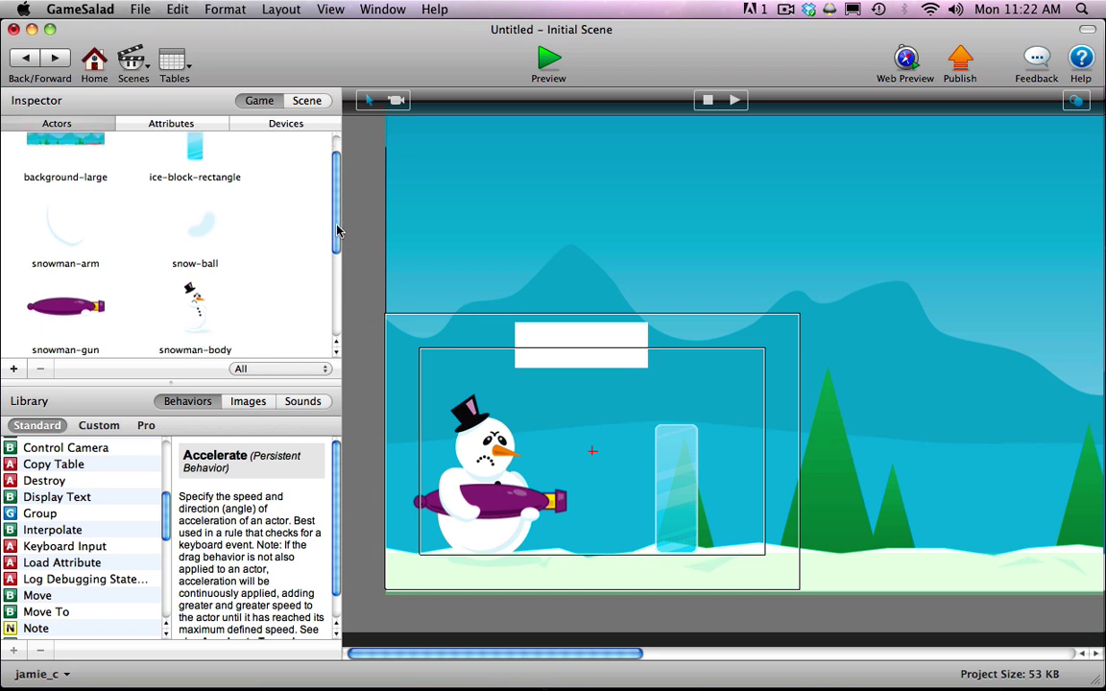
left_click_drag(337, 230, 325, 328)
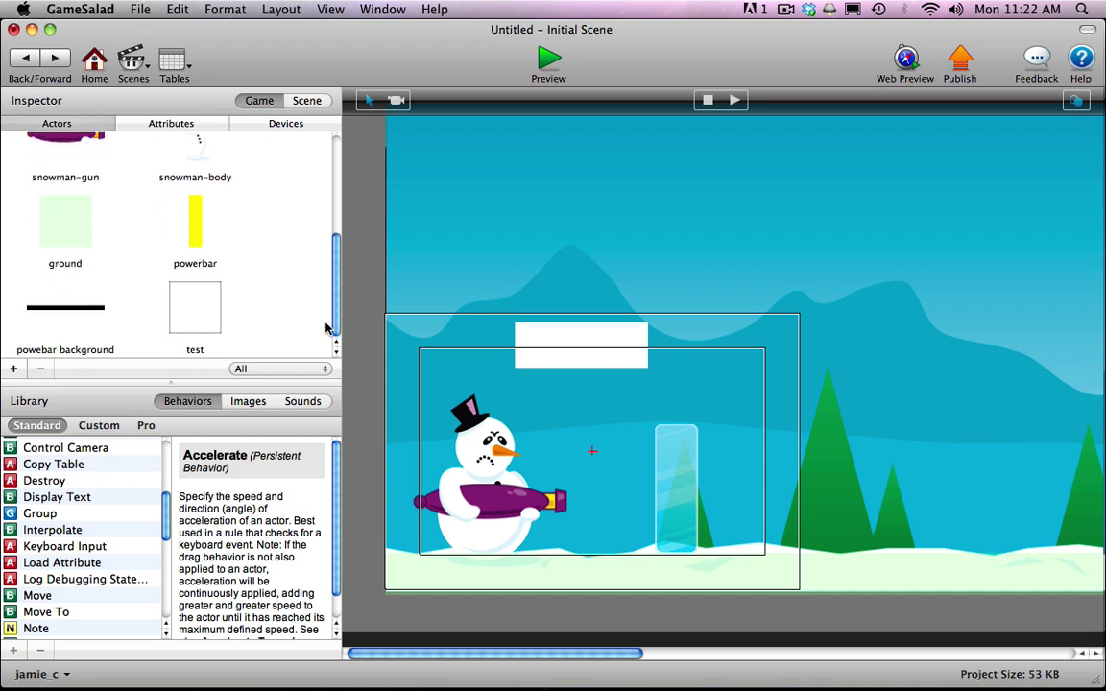
left_click(199, 320)
double_click(200, 320)
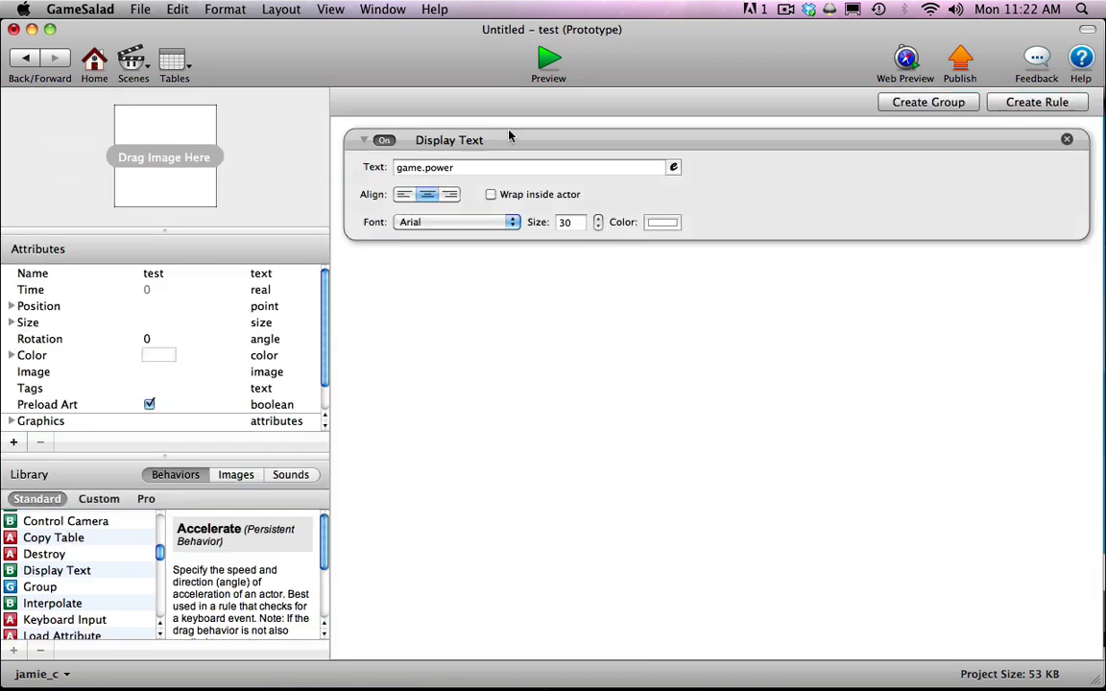
- Preview the game twice to check the on-screen power value while firing a snowball at the ice block
left_click(549, 61)
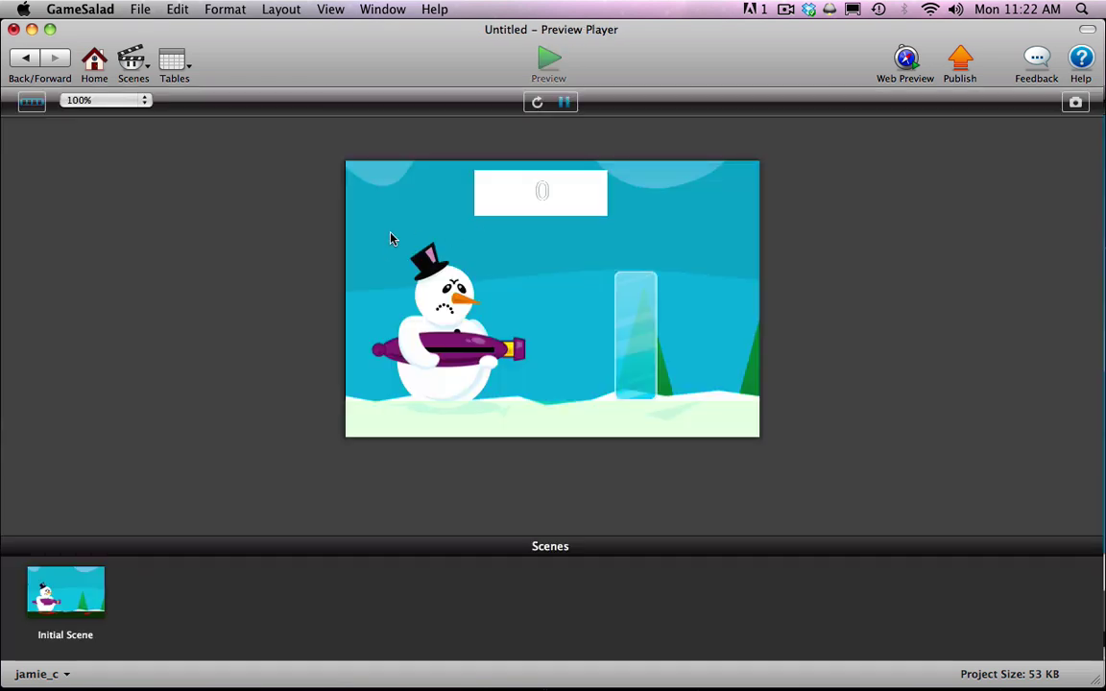
left_click(25, 57)
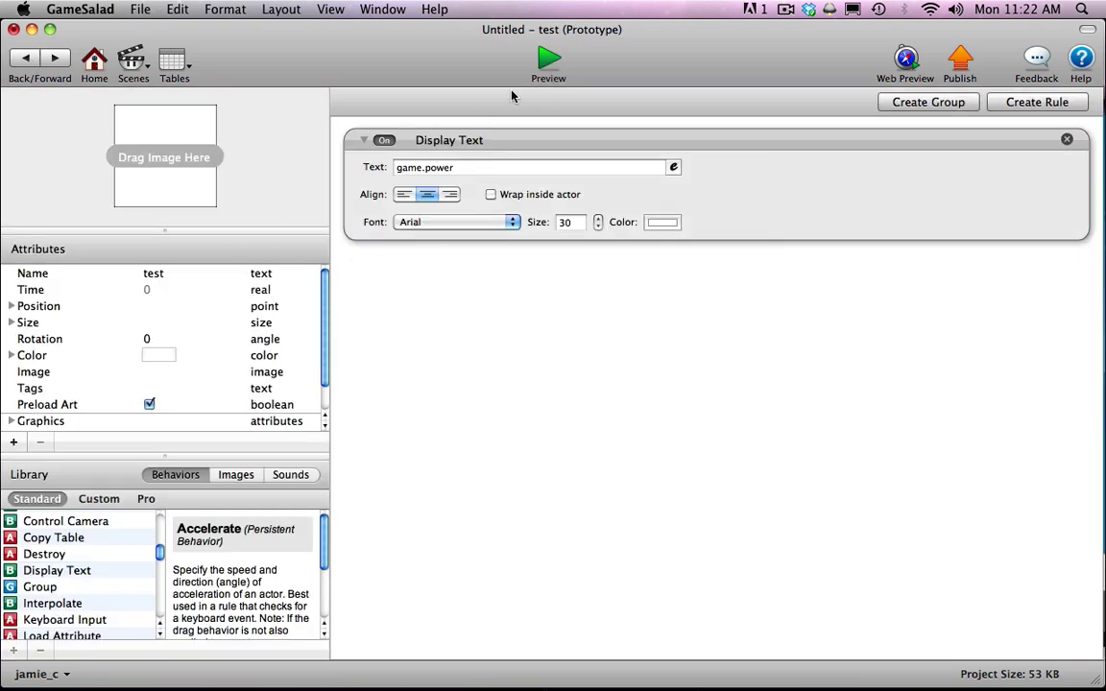
left_click(546, 61)
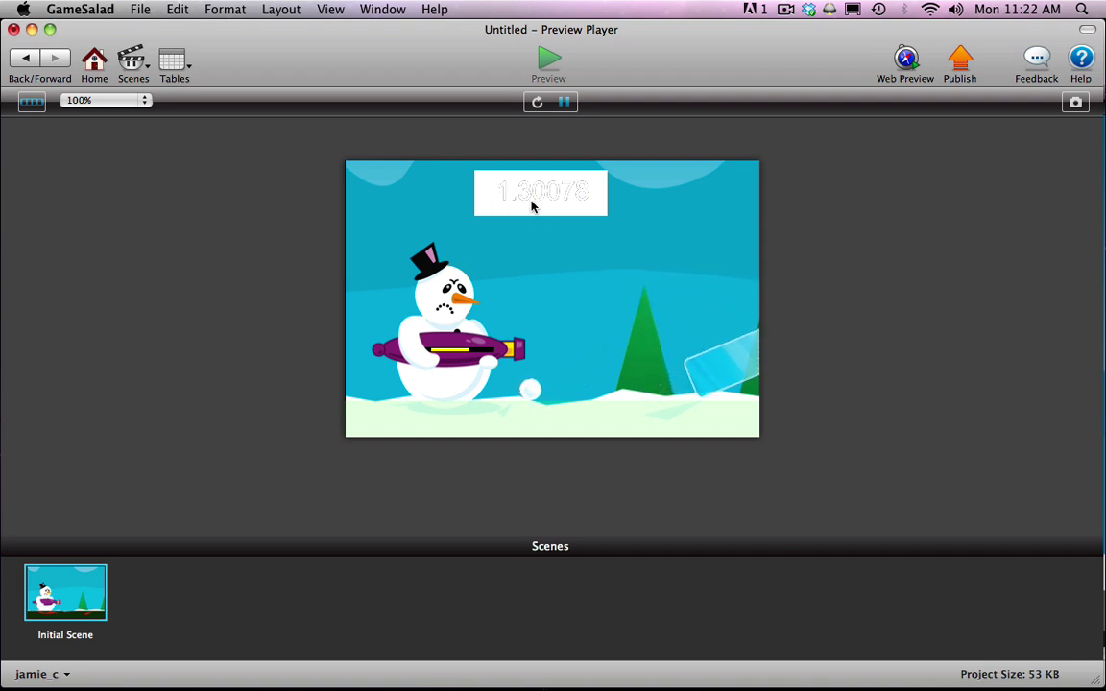
- Check the displayed power value while firing snowballs at the ice block in the preview, and return to the initial scene
left_click(492, 355)
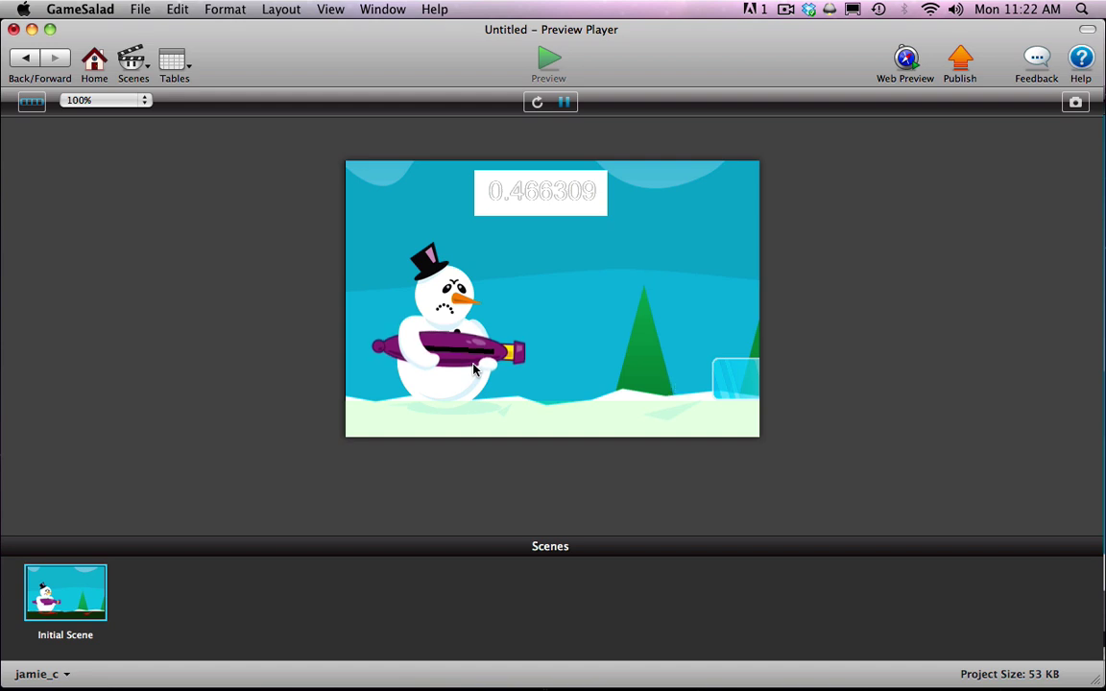
left_click(473, 369)
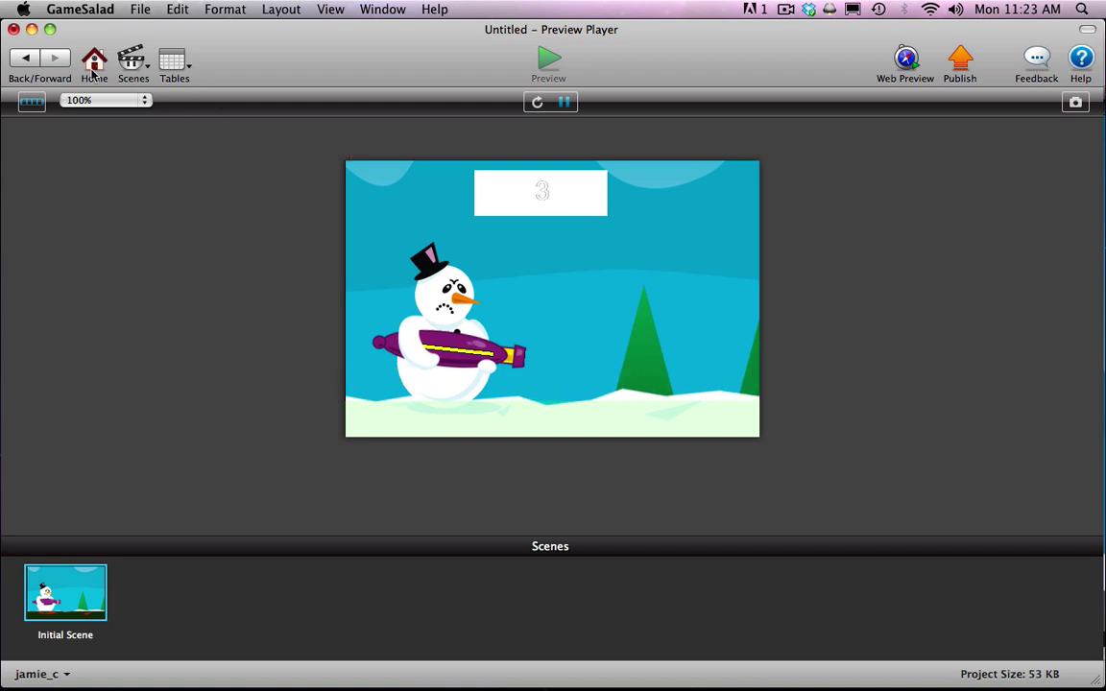
left_click(21, 60)
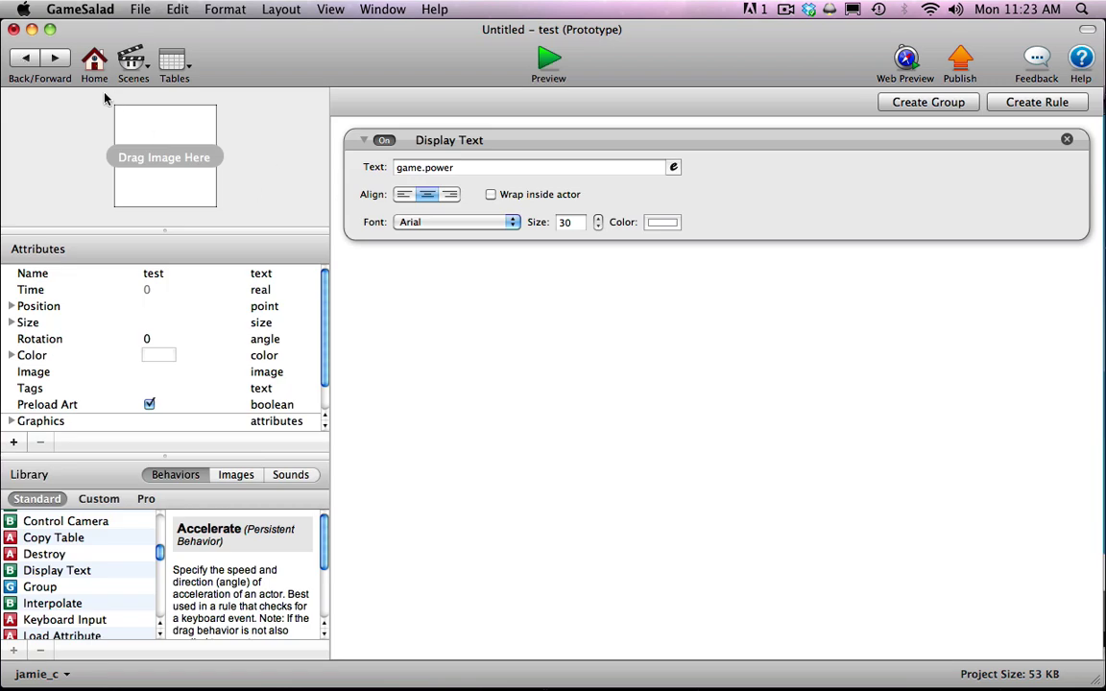
left_click(26, 59)
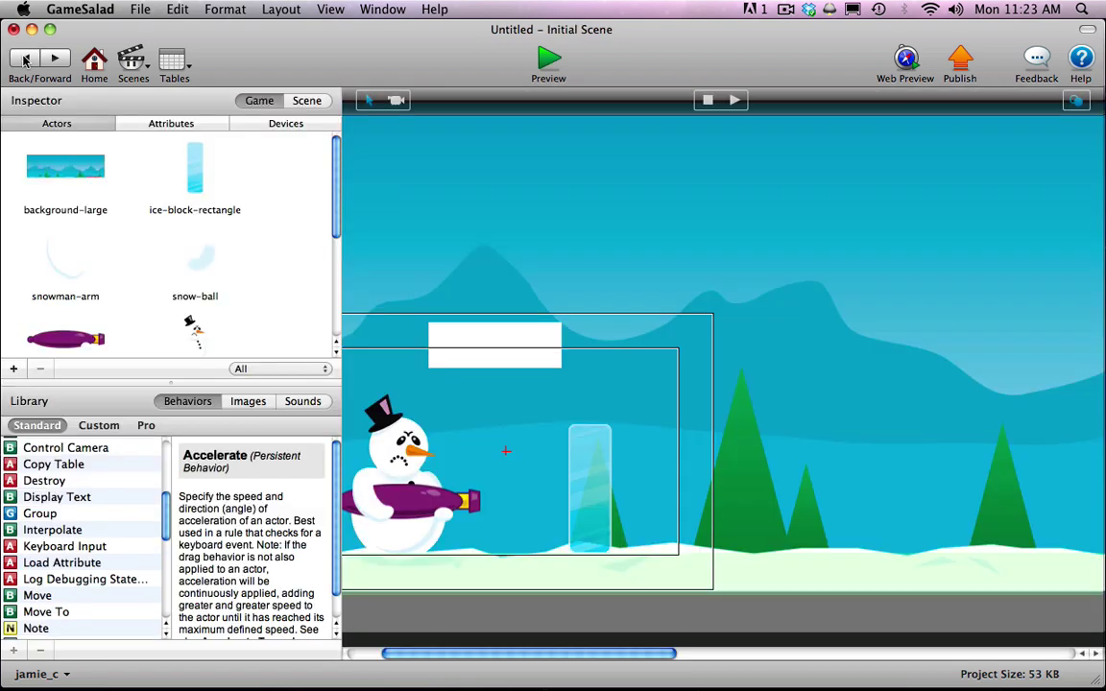
- Open the snowman-gun actor and examine how its load gun rule sets self.startPower and constrains game.power with the min expression
double_click(70, 341)
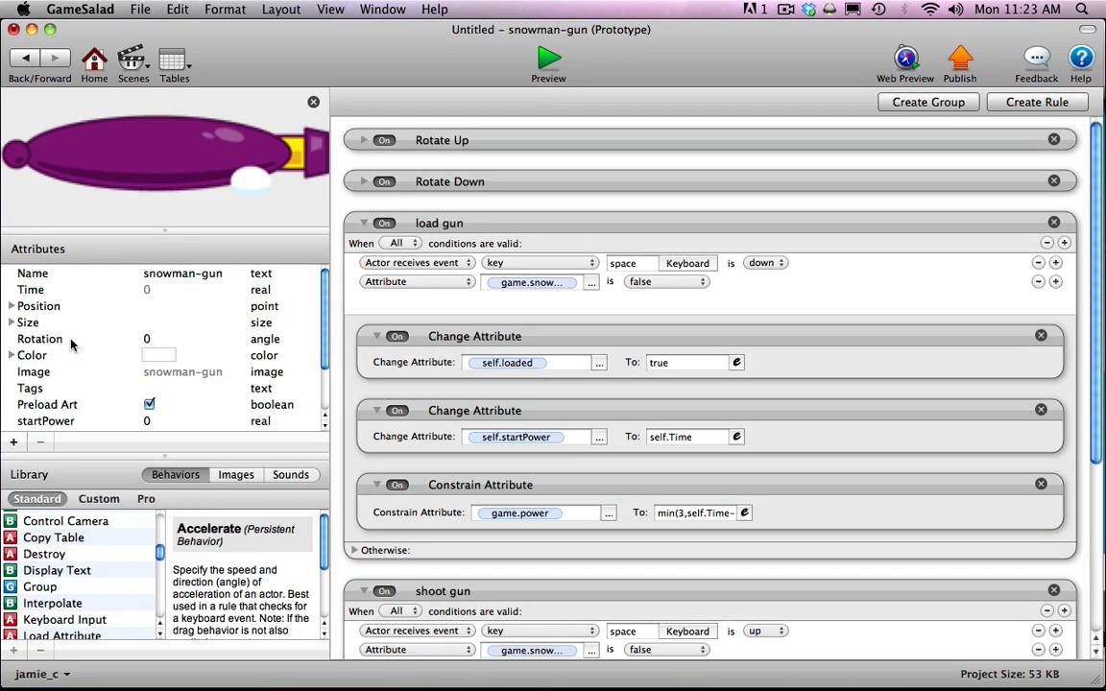
left_click(401, 215)
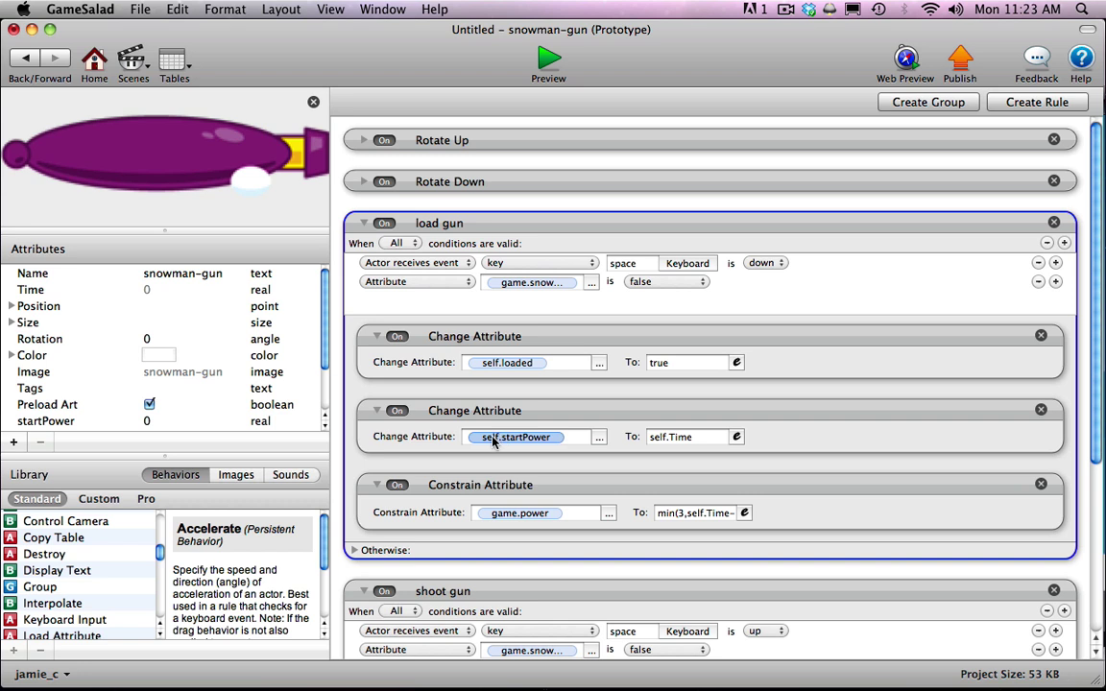
left_click(59, 421)
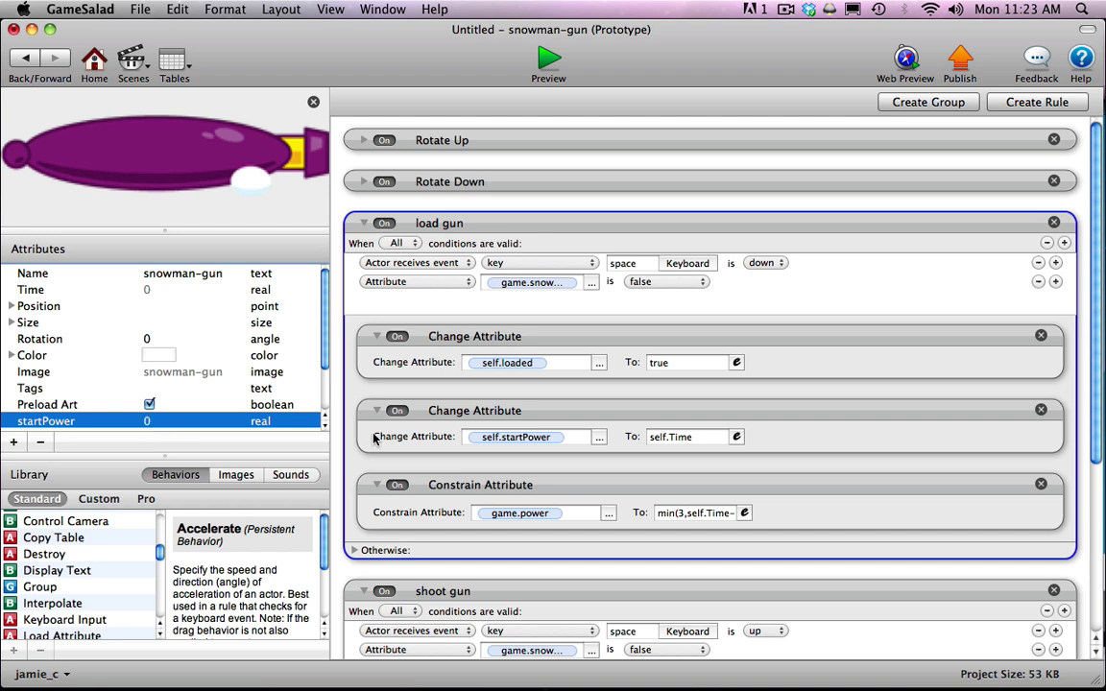
left_click(439, 413)
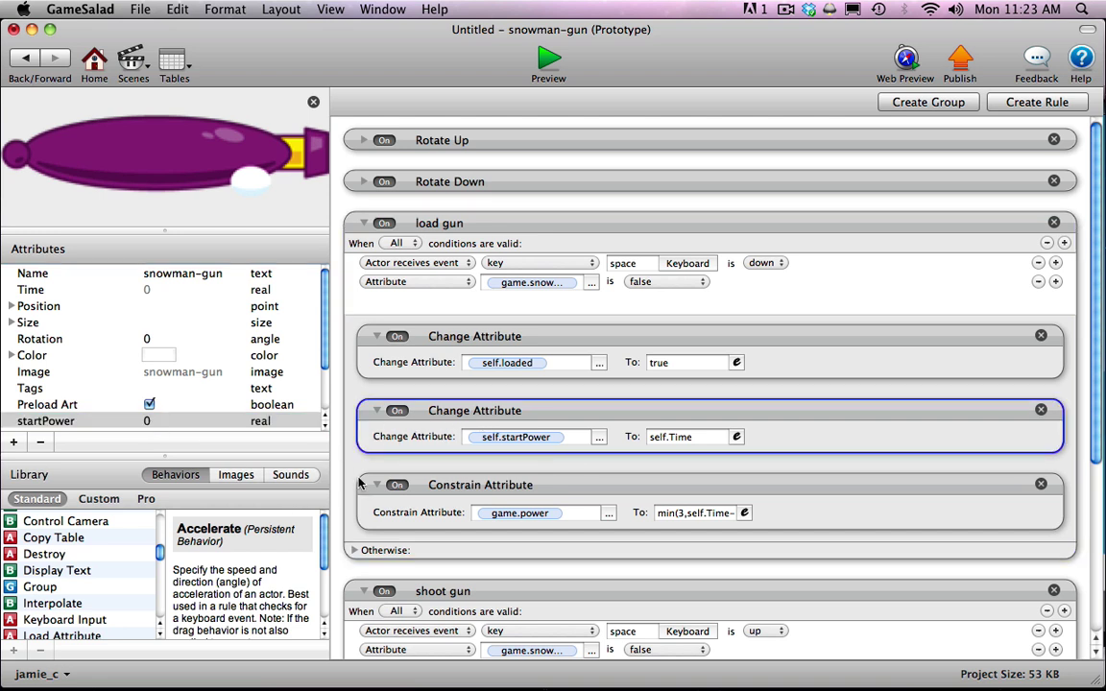
double_click(493, 438)
left_click(471, 437)
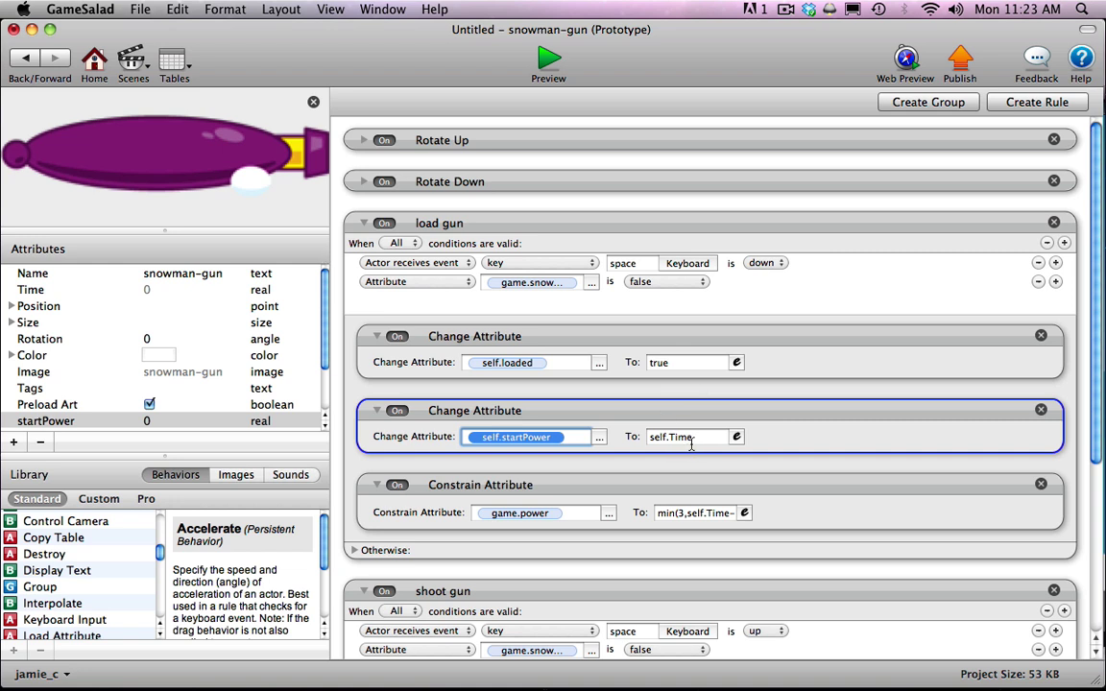
left_click(717, 515)
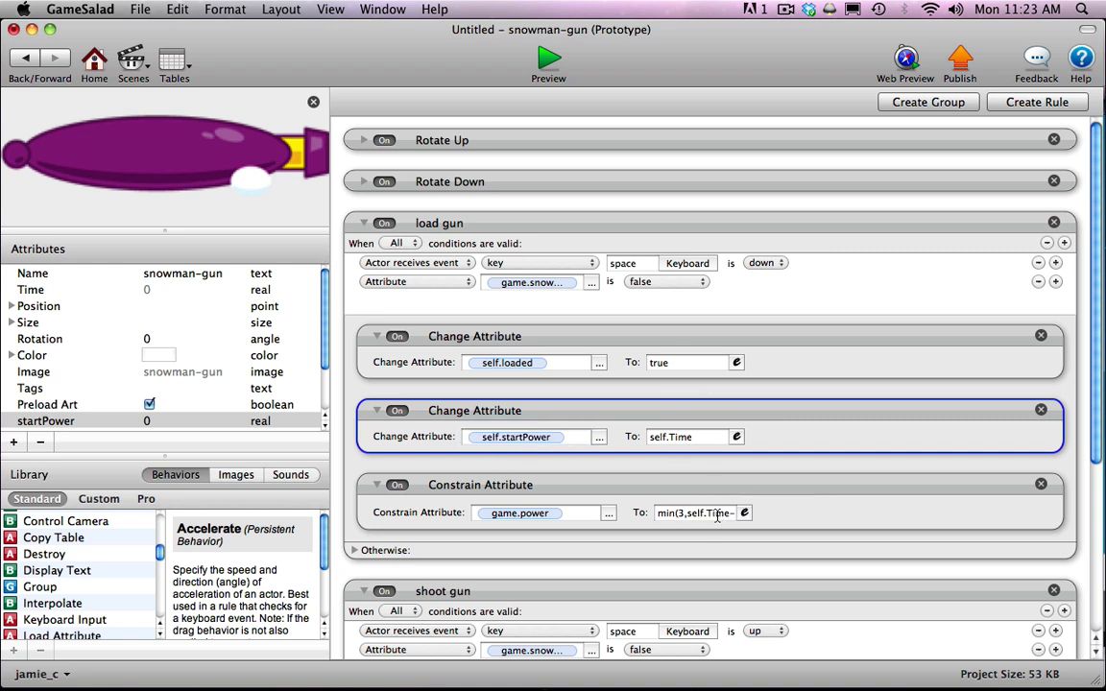
left_click(744, 514)
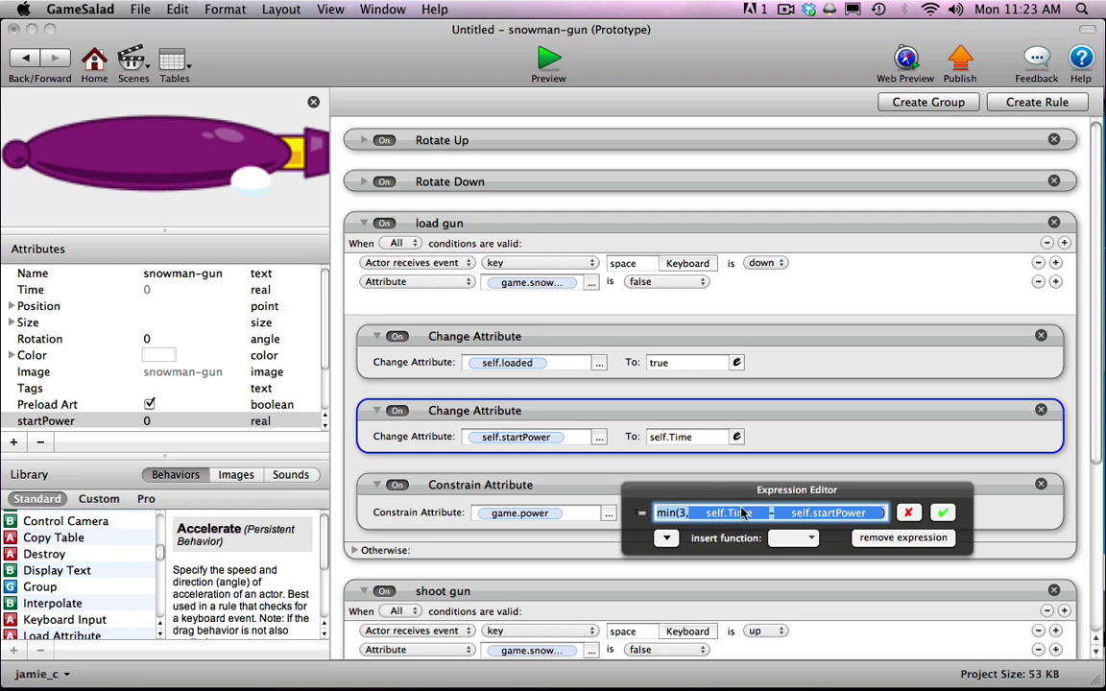
left_click(942, 514)
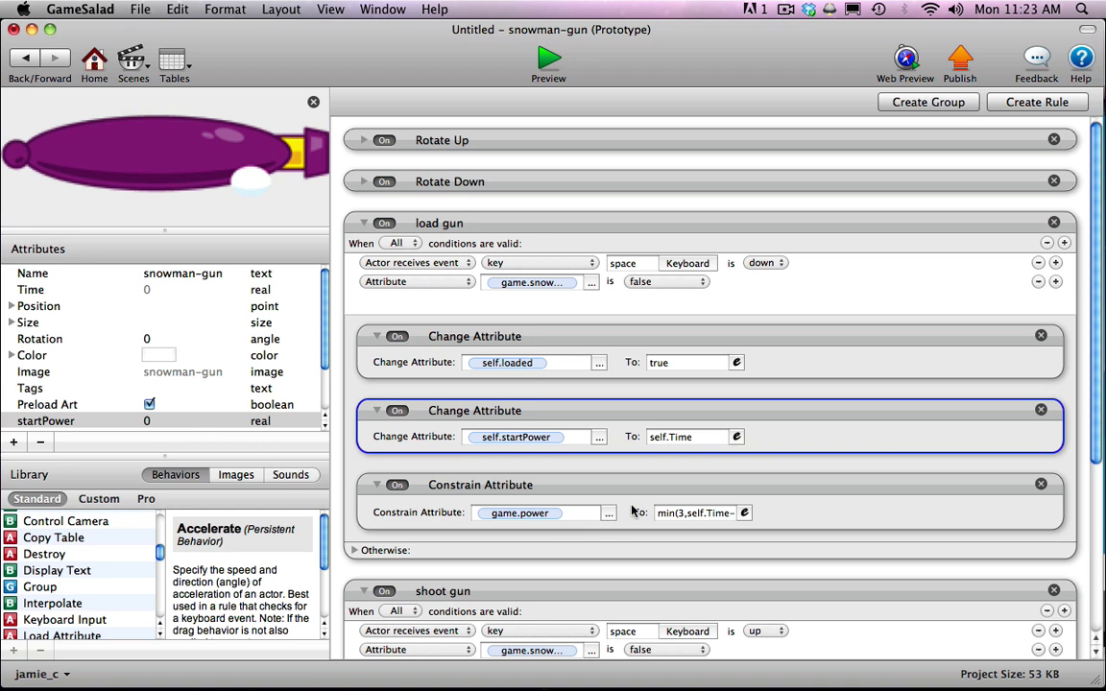
left_click(661, 466)
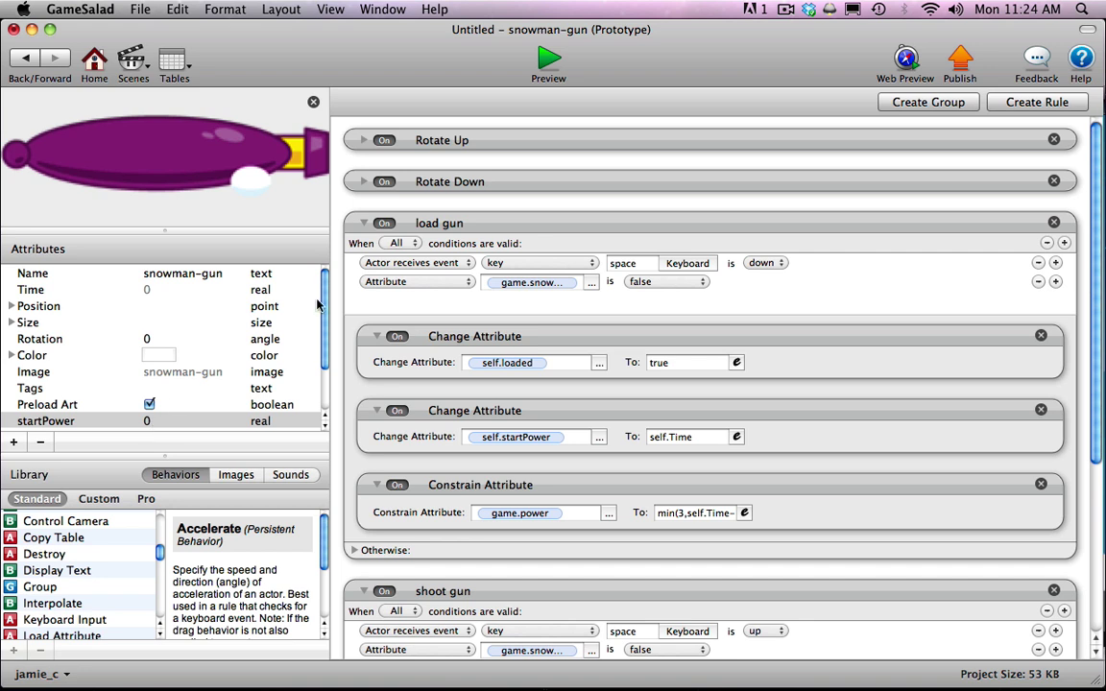
- Open the snow-ball actor from the scene and examine its Graphics and Physics attributes
left_click(26, 60)
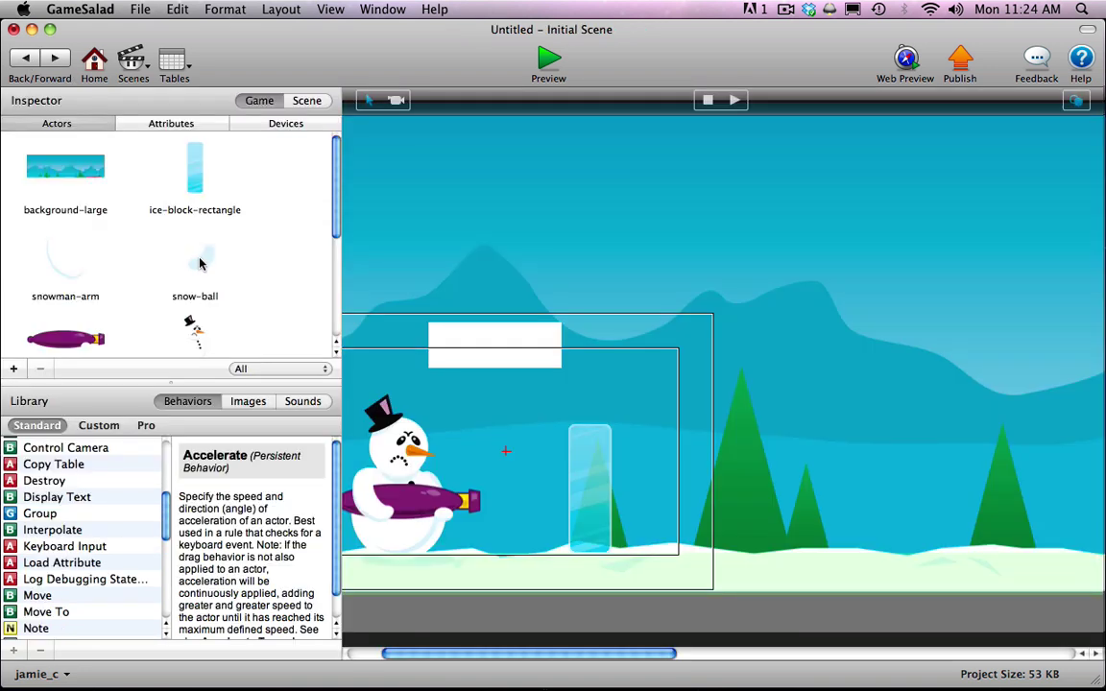
left_click(200, 261)
double_click(221, 264)
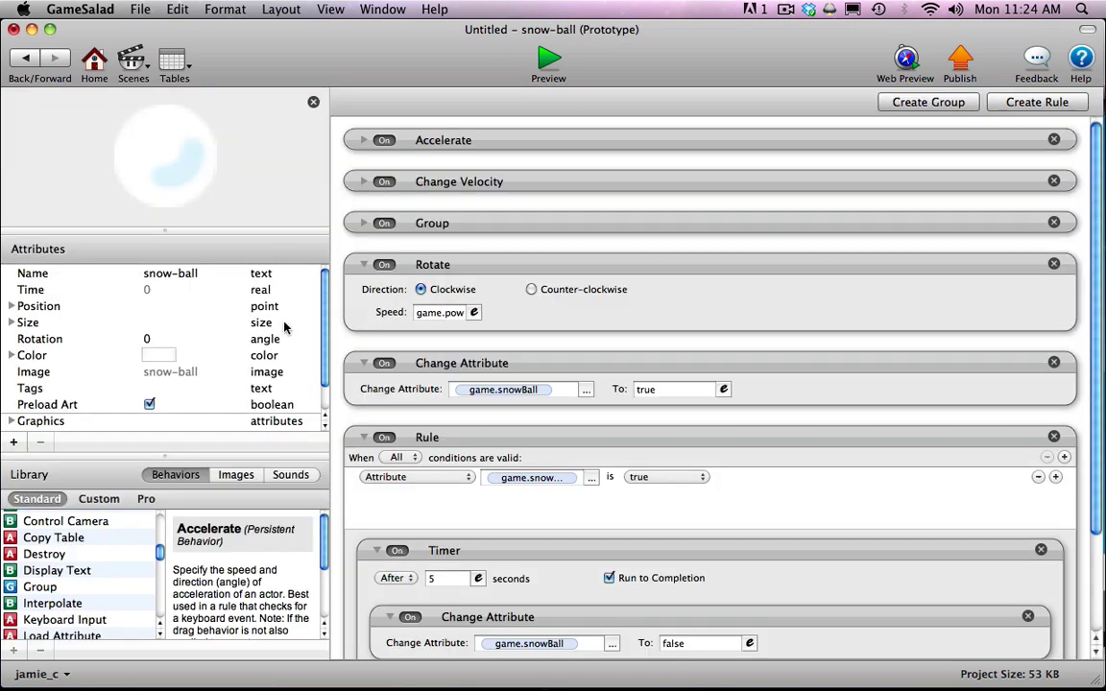
scroll(325, 333, "down", 2)
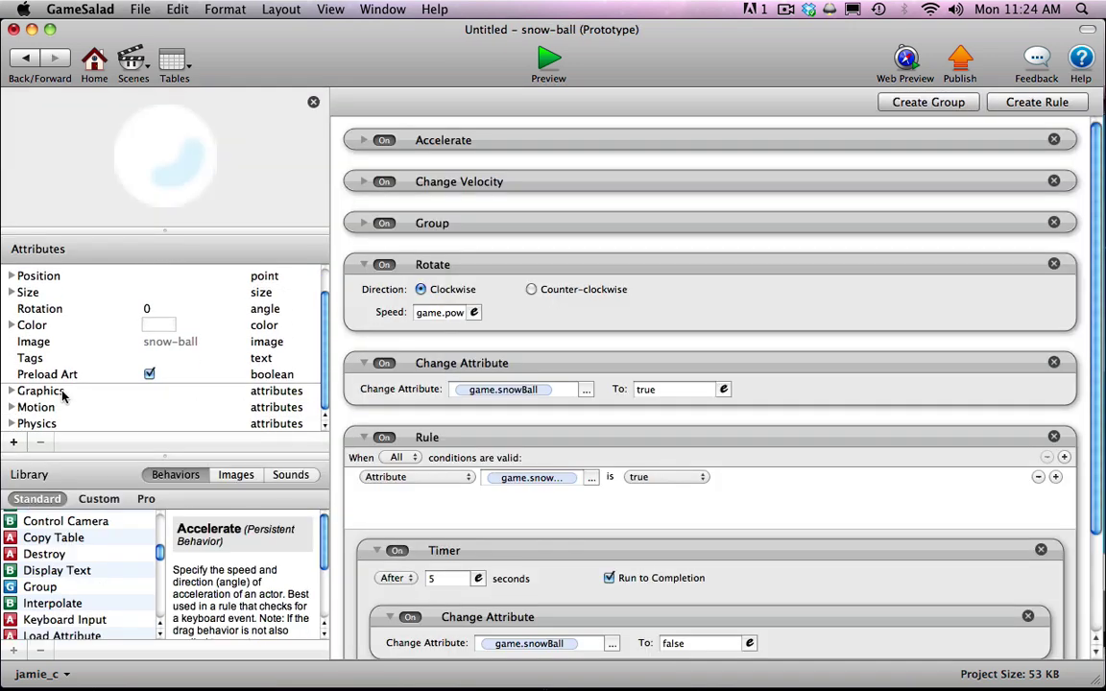
left_click(11, 391)
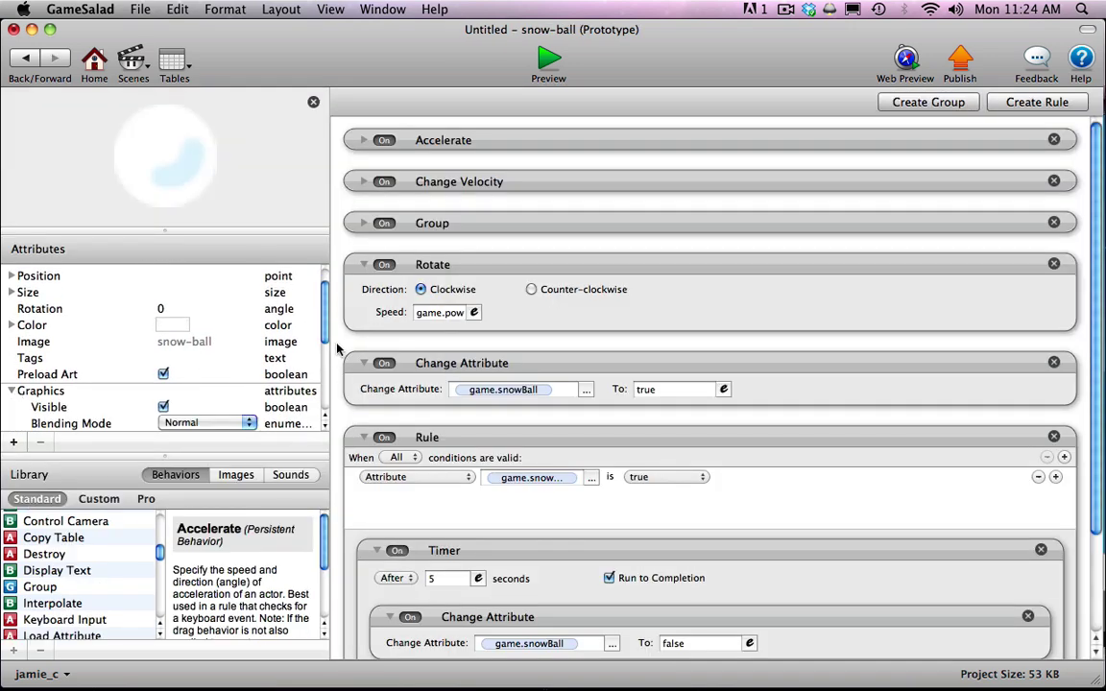
scroll(324, 374, "down", 5)
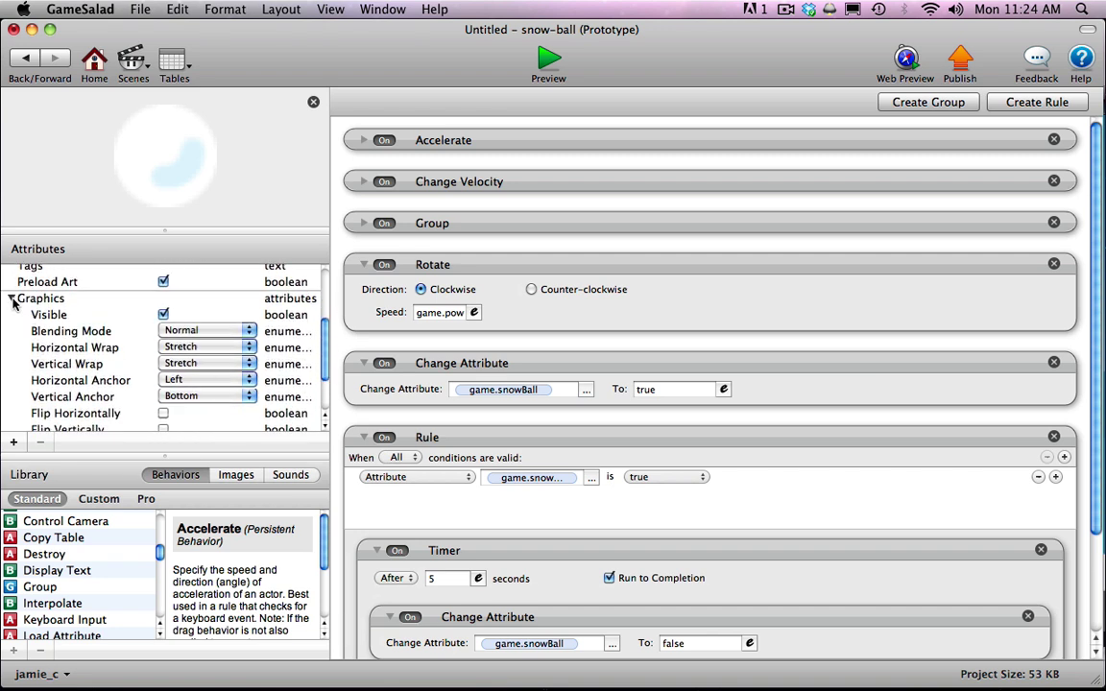
left_click(11, 304)
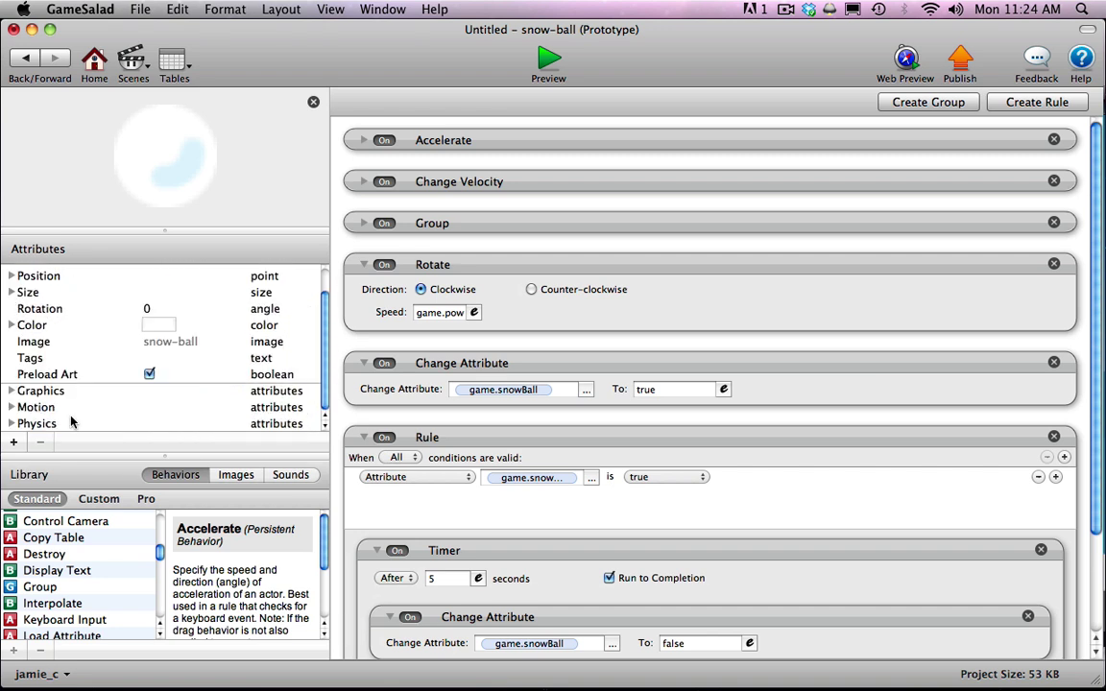
left_click(10, 423)
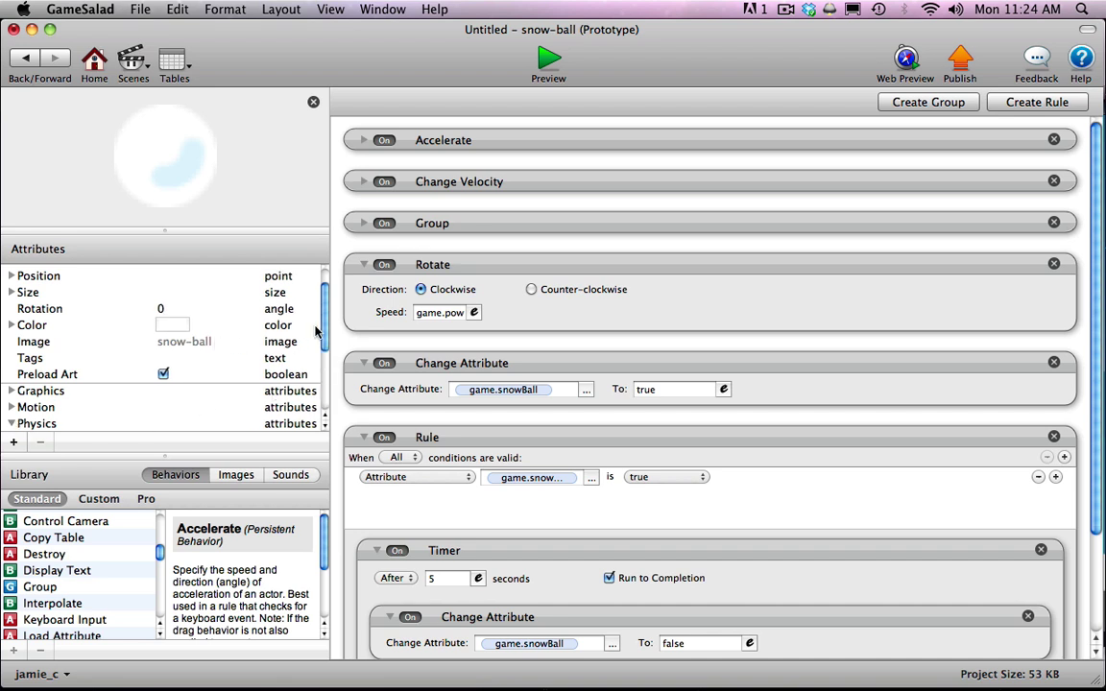
scroll(323, 370, "down", 5)
scroll(323, 370, "down", 2)
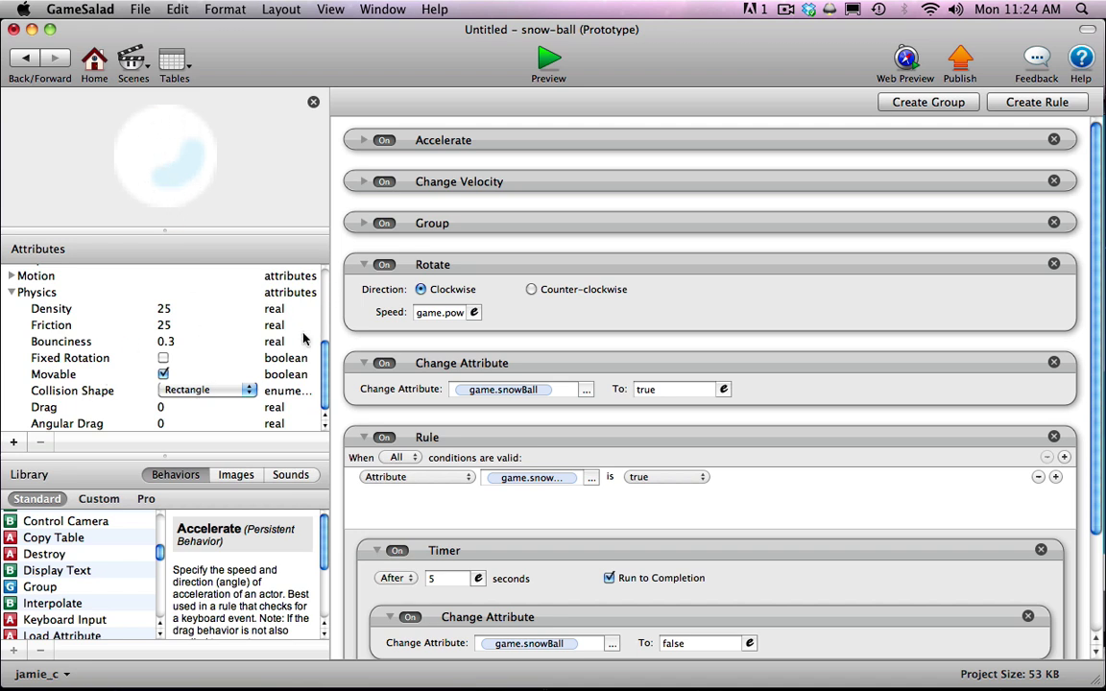
- Test a snowball shot in the preview and set the snow-ball actor's collision shape to Circle
left_click(544, 60)
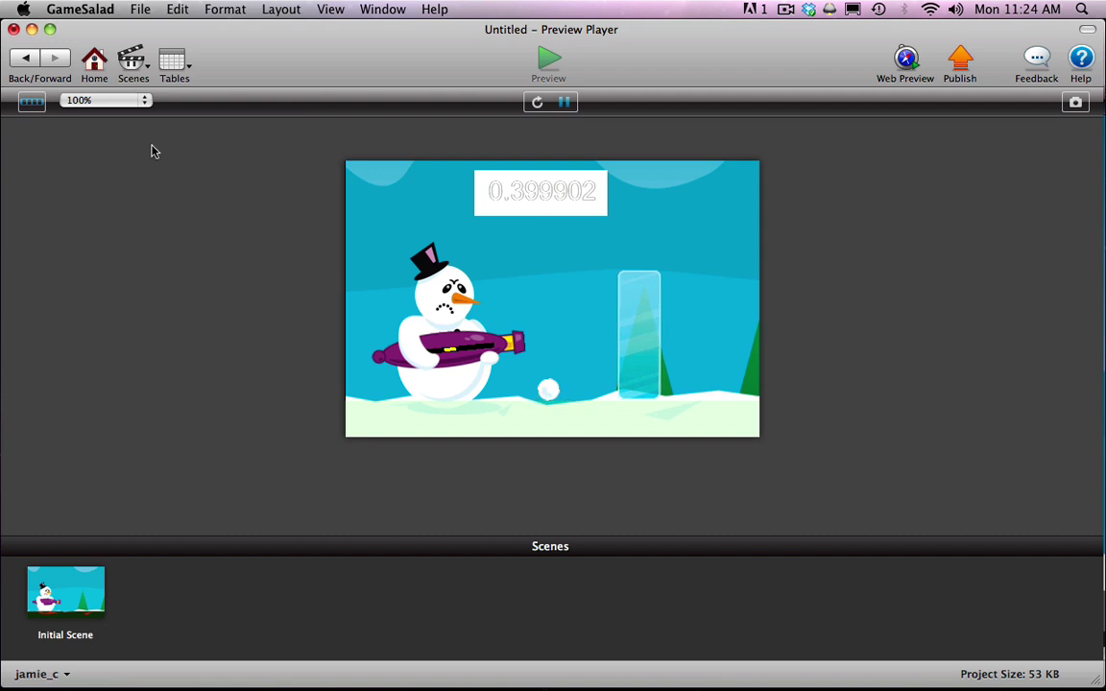
left_click(32, 61)
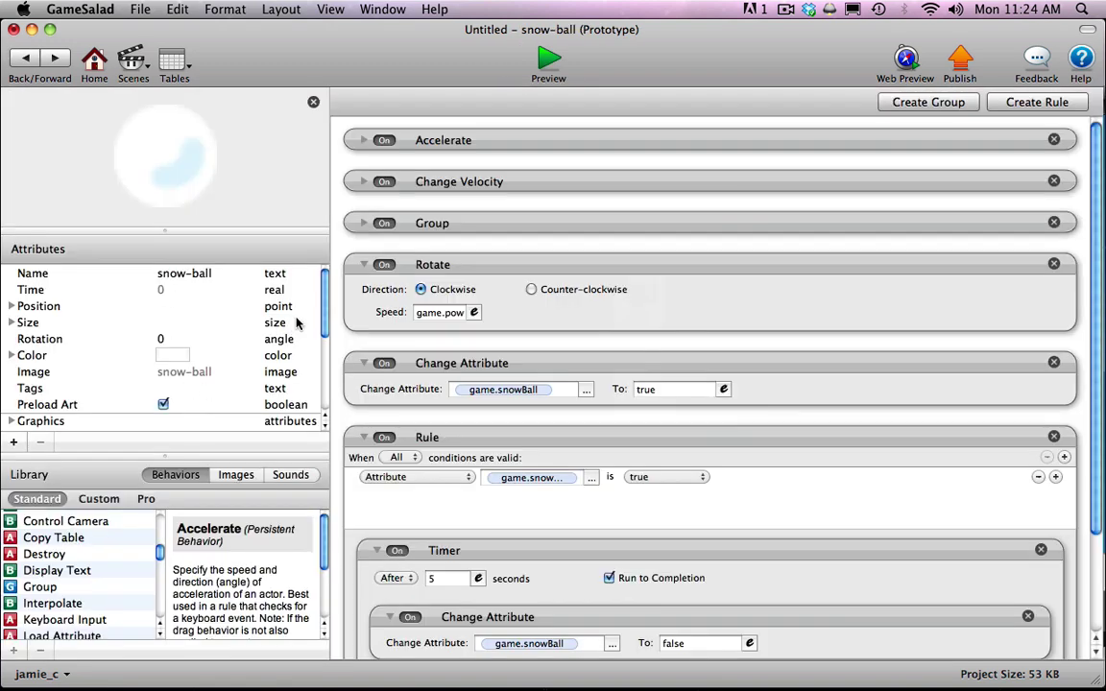
scroll(322, 307, "down", 5)
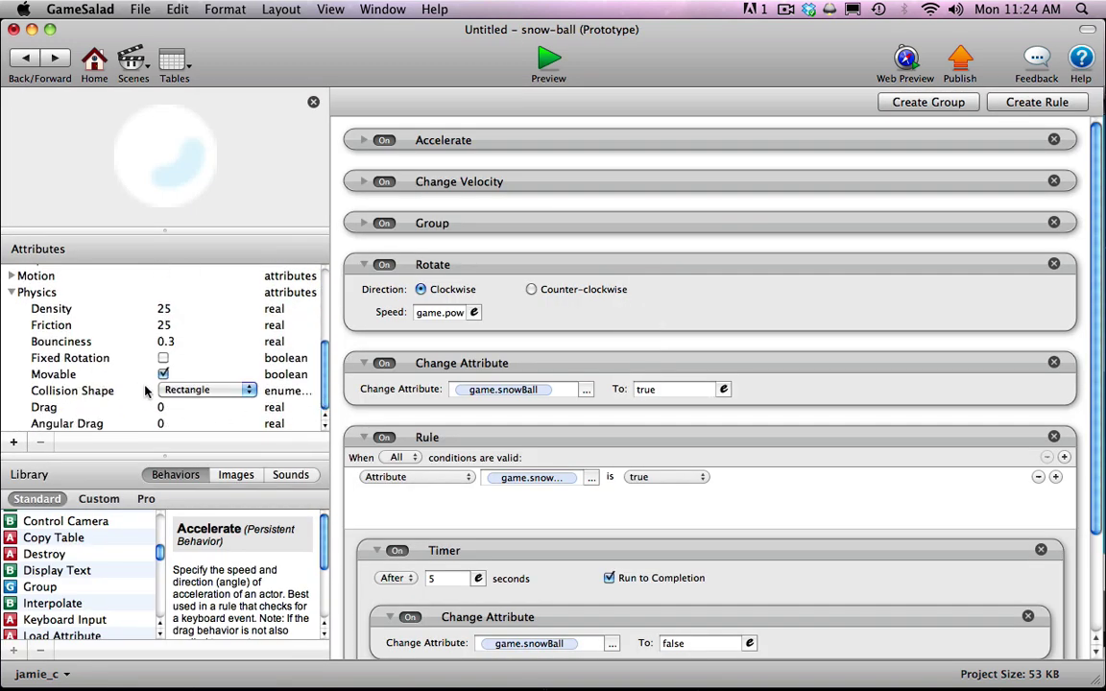
left_click(199, 391)
left_click(200, 403)
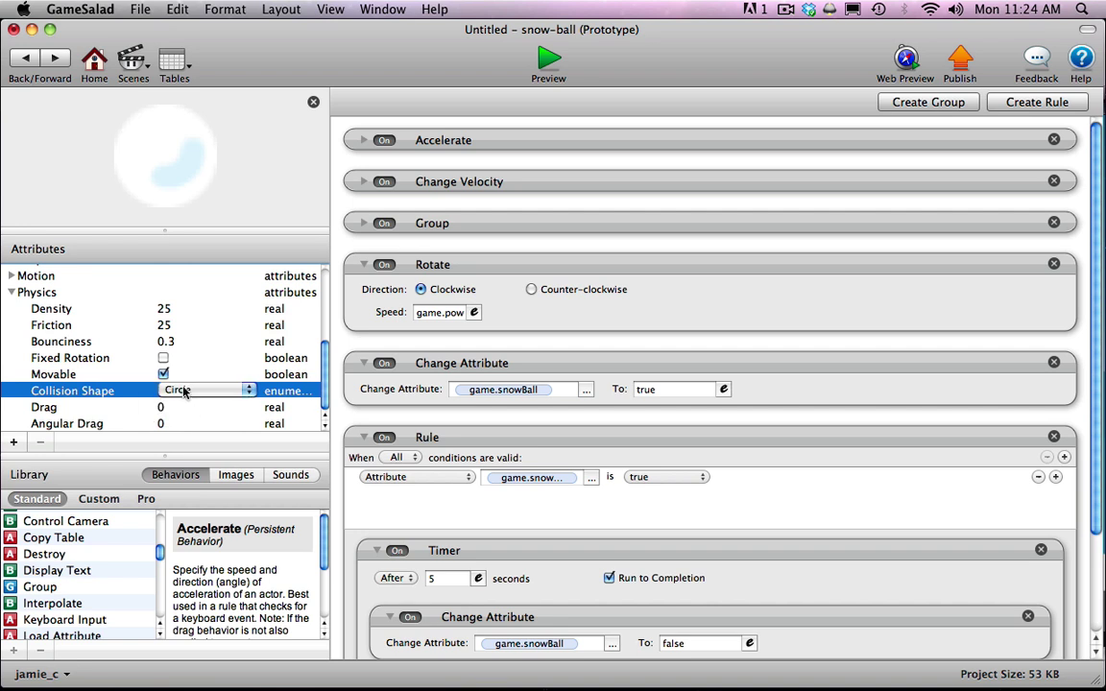
- Preview the game with the circular snowball and collapse its Rule, Change Attribute and Rotate behaviors
left_click(542, 63)
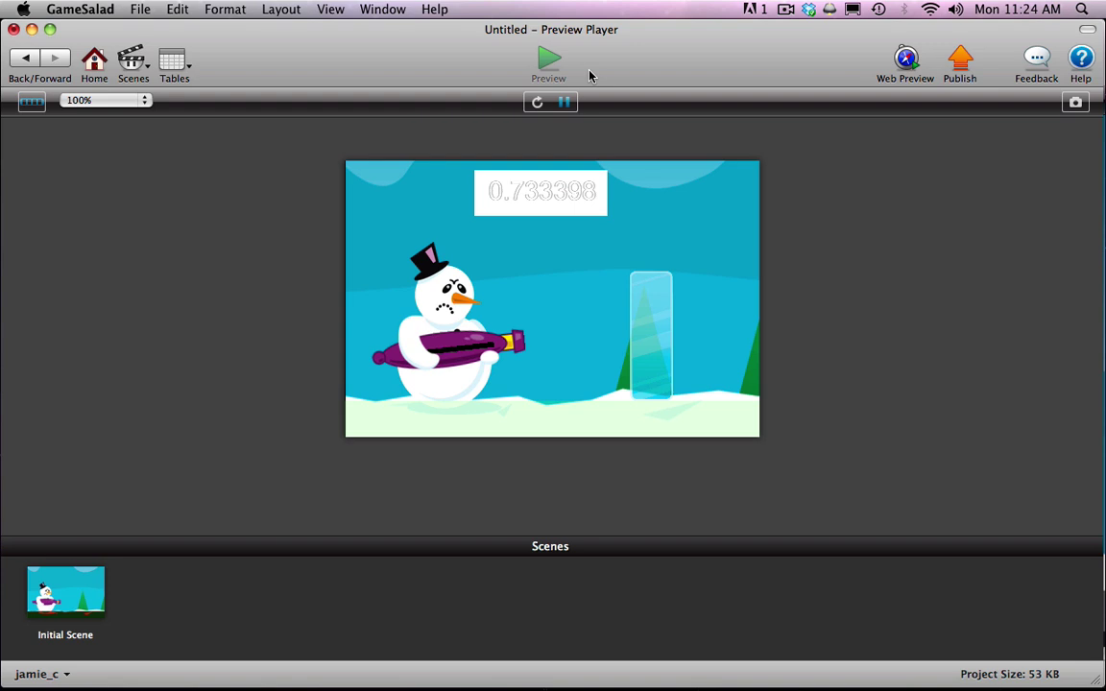
left_click(31, 56)
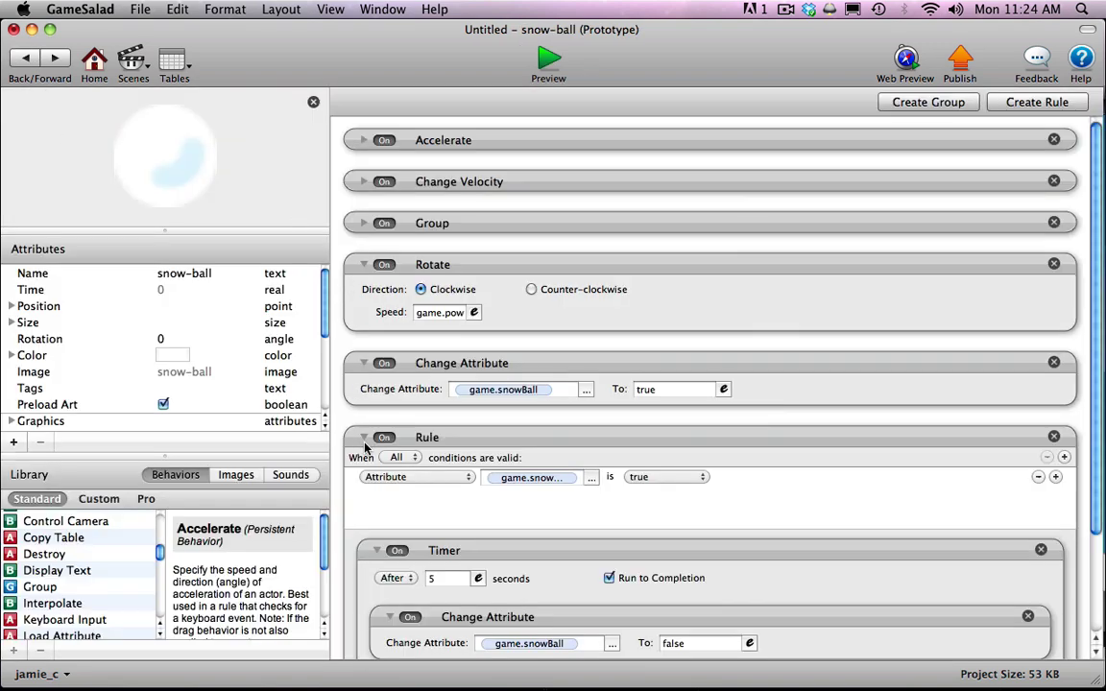
left_click(365, 440)
left_click(364, 363)
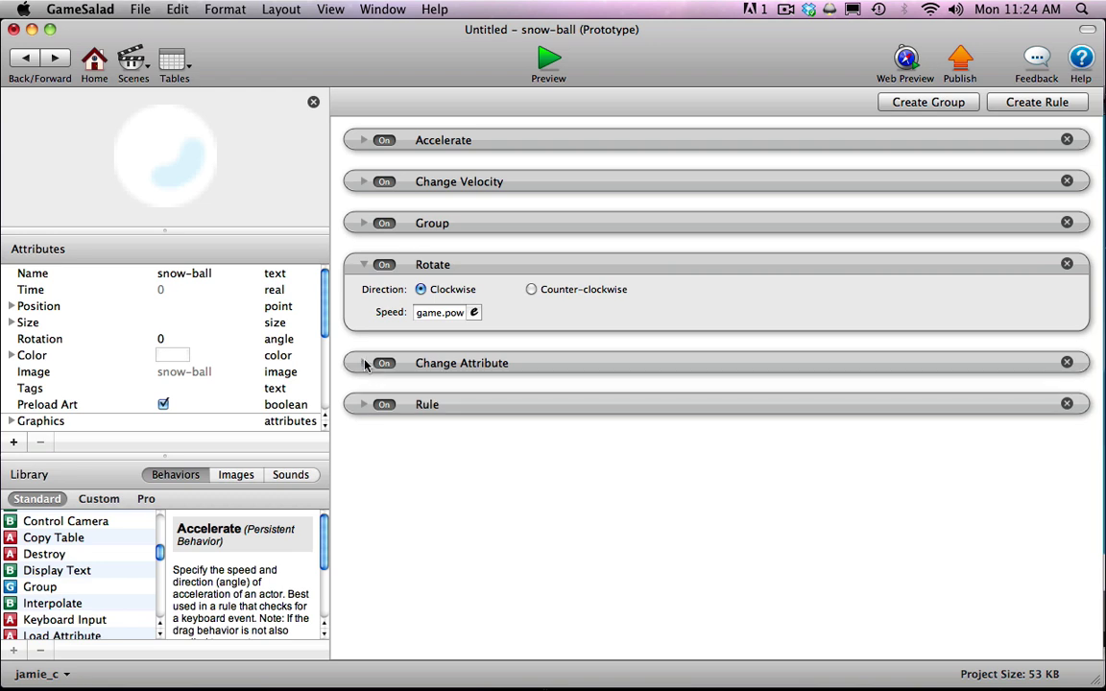
left_click(364, 265)
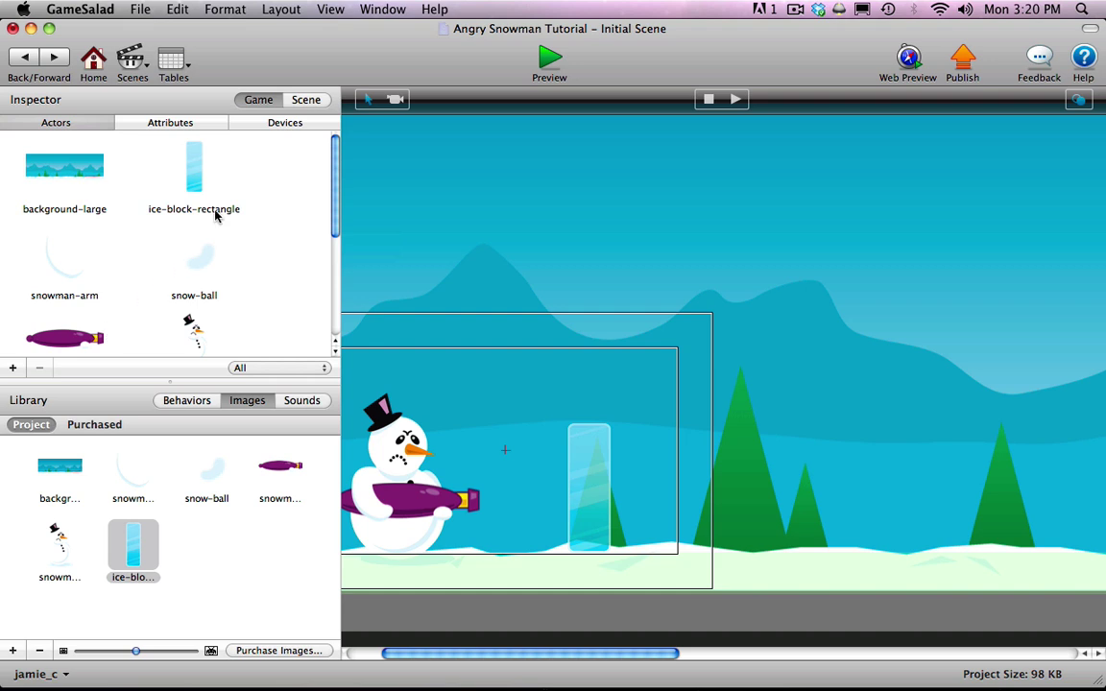
- Open the ice-block-rectangle actor from the scene and add an integer attribute named hitSpeed
double_click(179, 160)
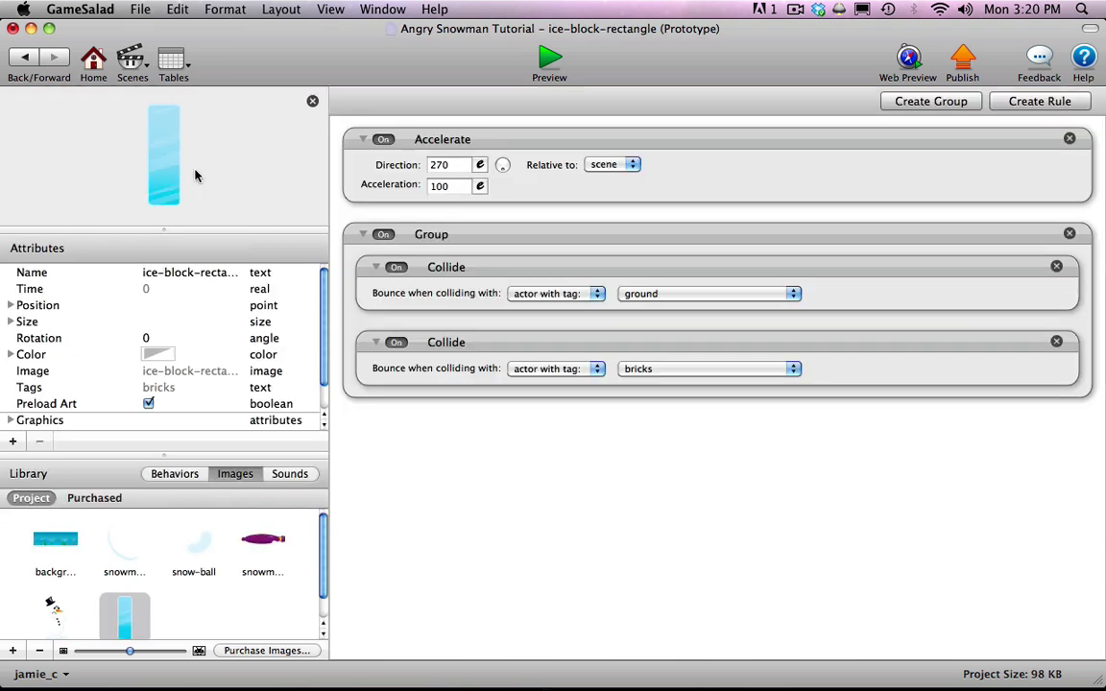
left_click(12, 441)
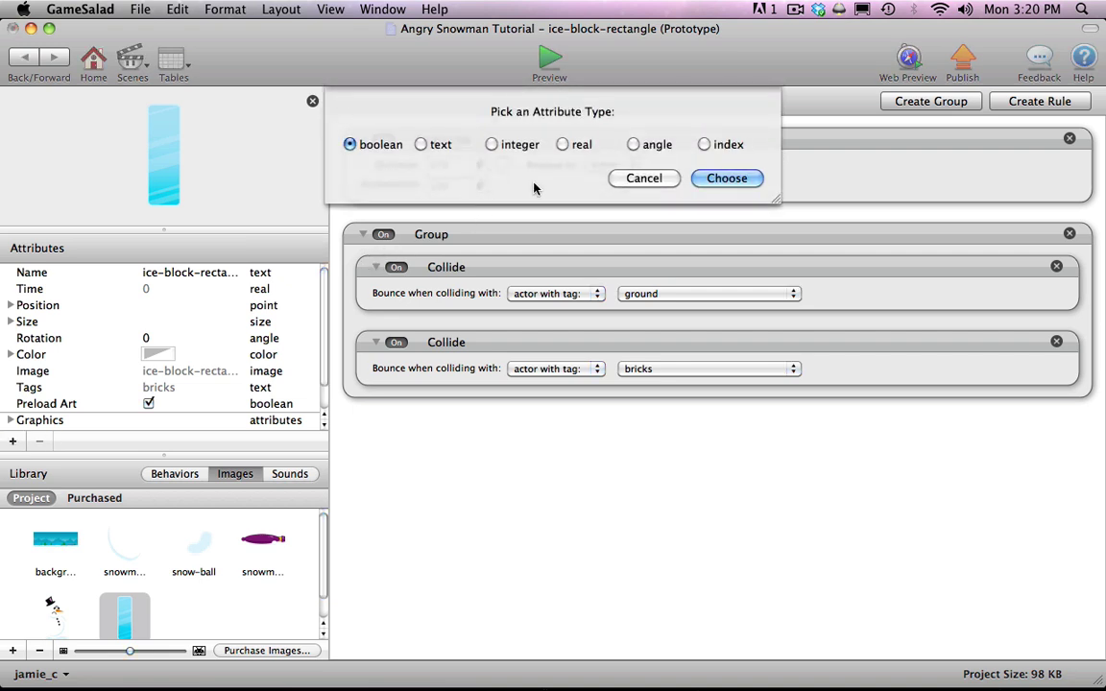
left_click(493, 144)
left_click(726, 177)
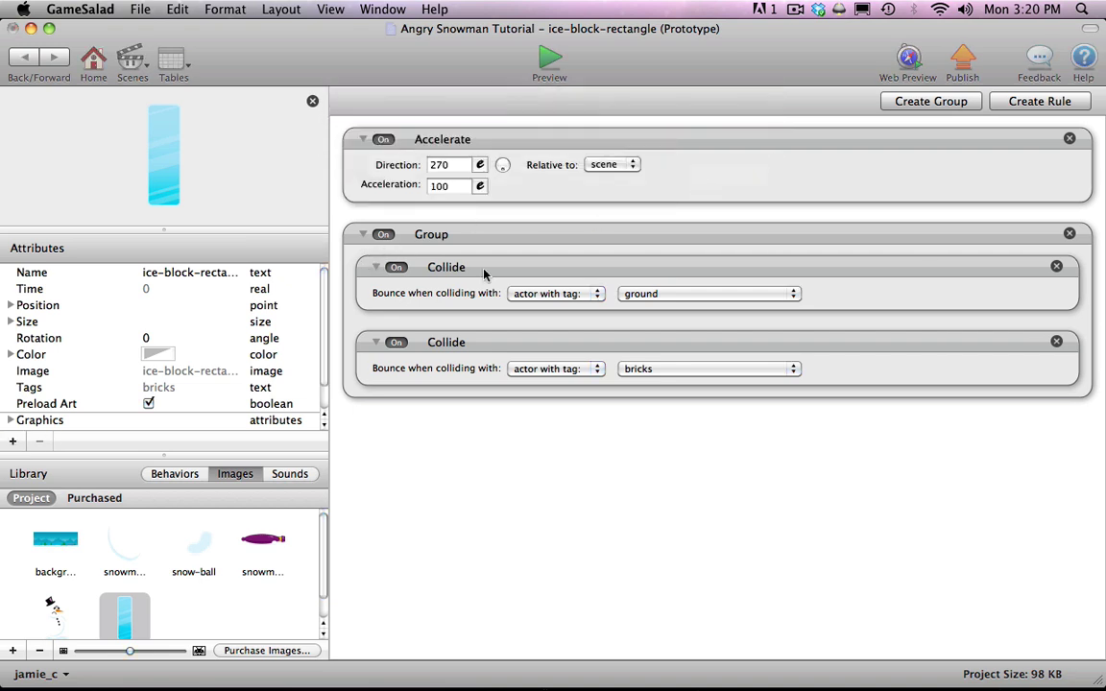
double_click(57, 422)
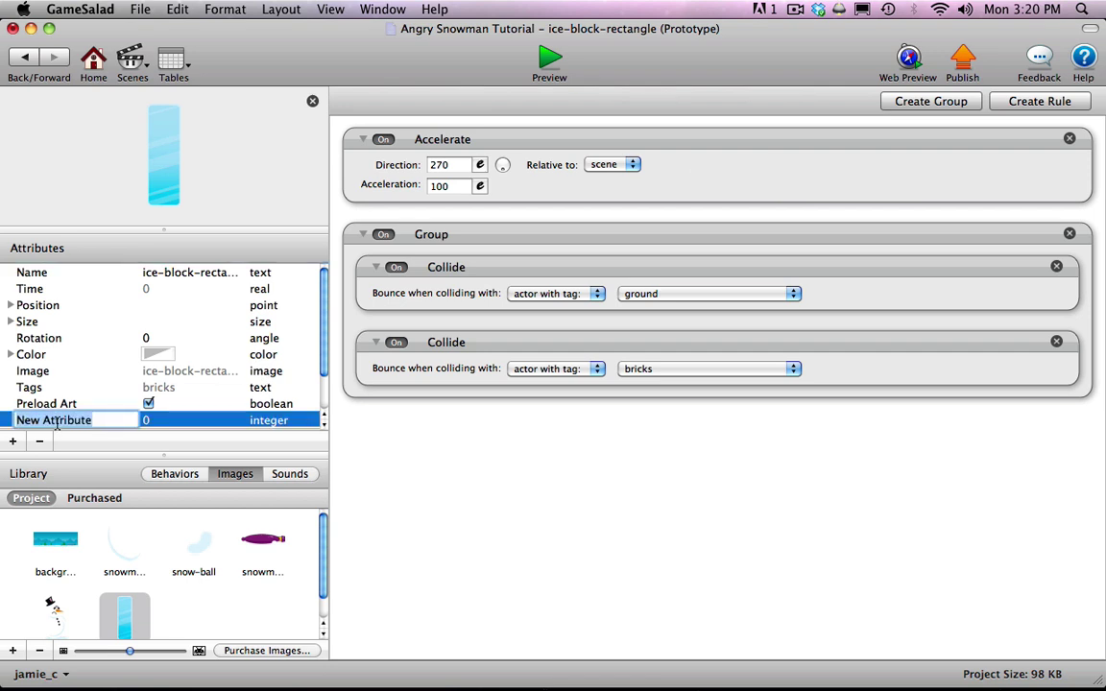
type("hitS")
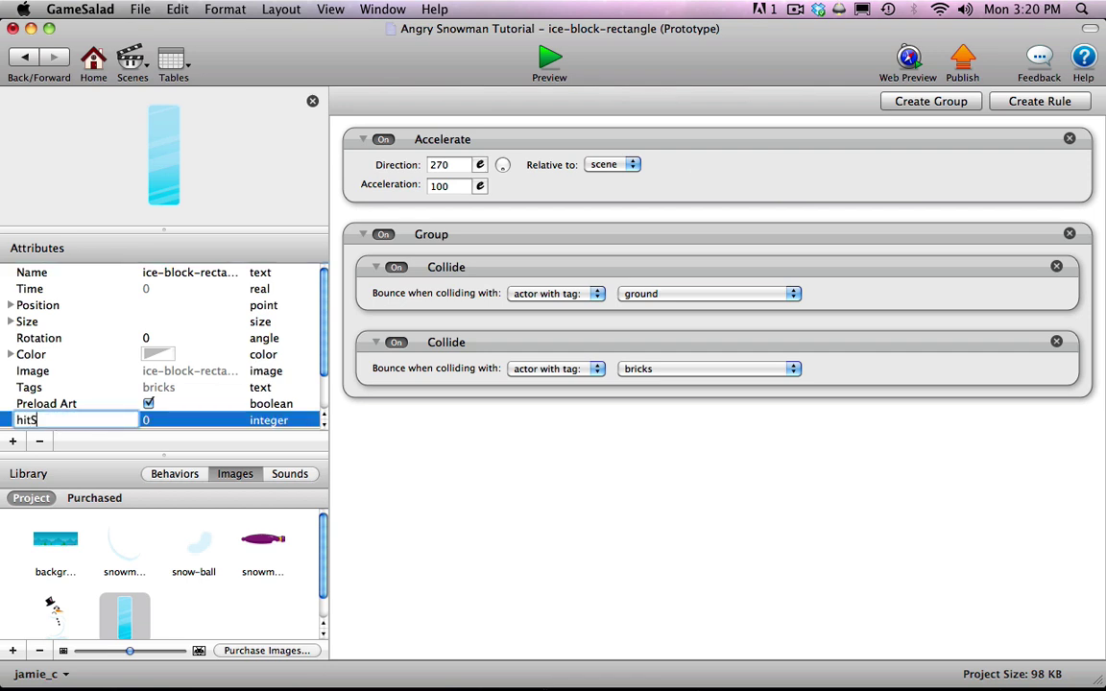
type("peed")
key("Return")
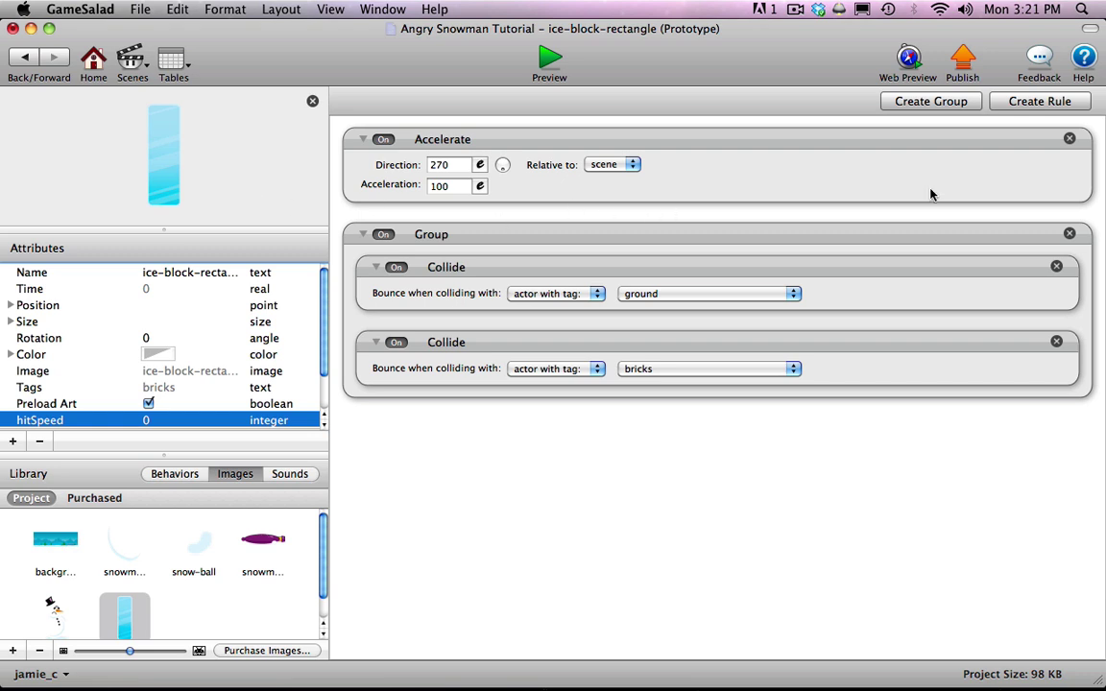
- Create a rule on the ice block that triggers when it overlaps or collides with an actor of type snow-ball
left_click(1034, 101)
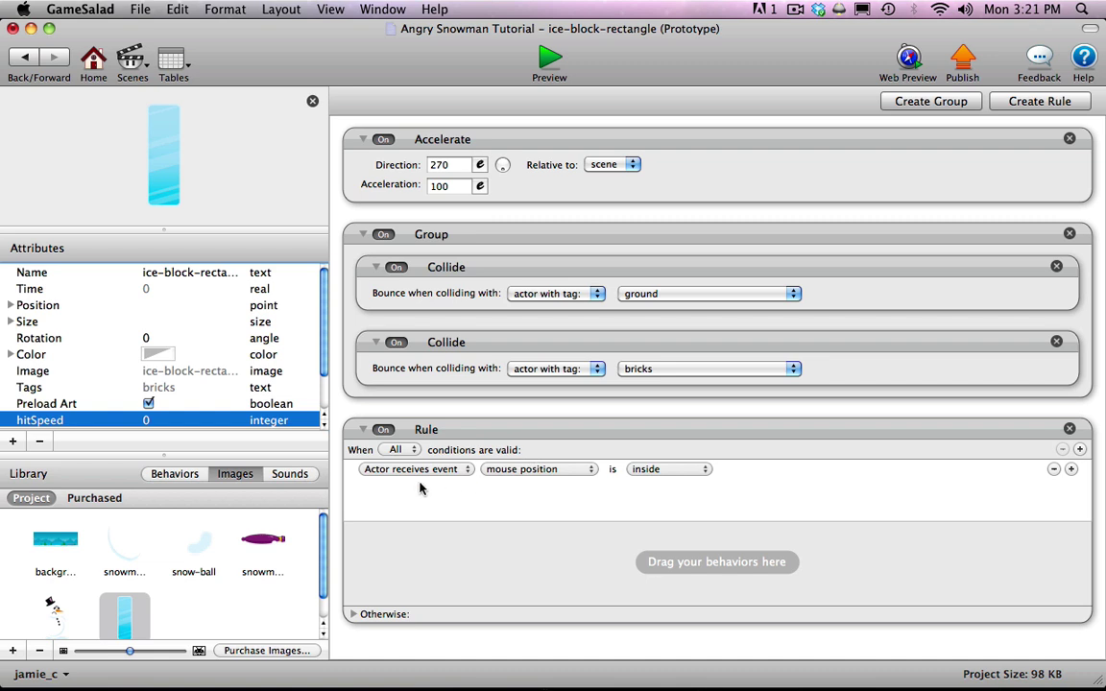
left_click(561, 471)
left_click(561, 499)
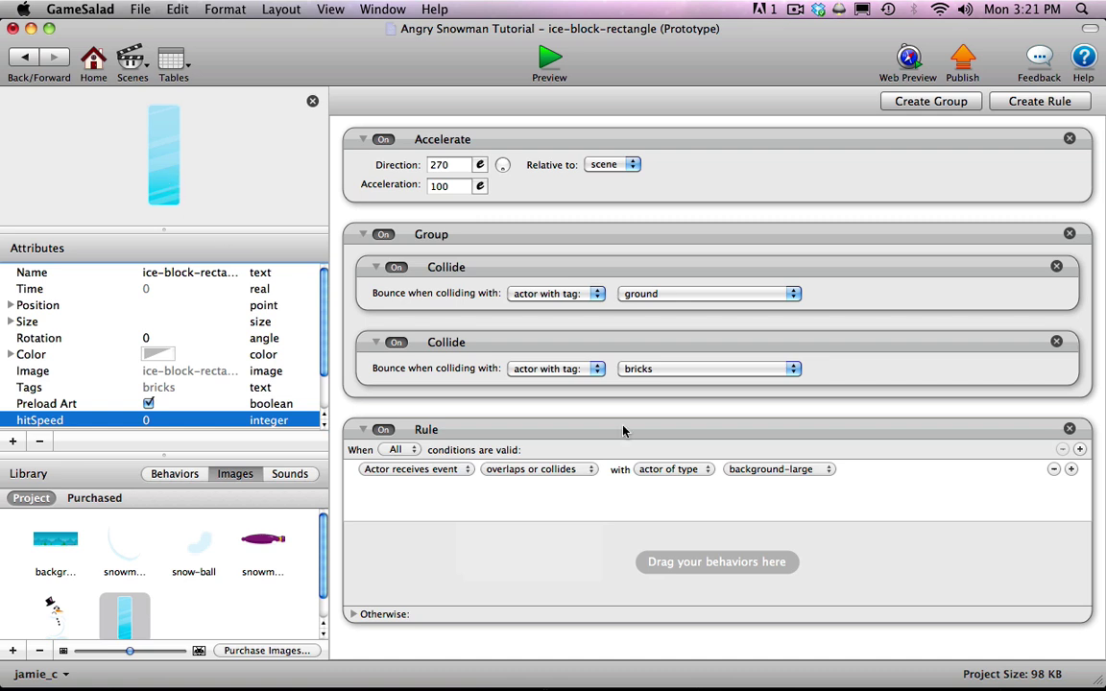
left_click(752, 471)
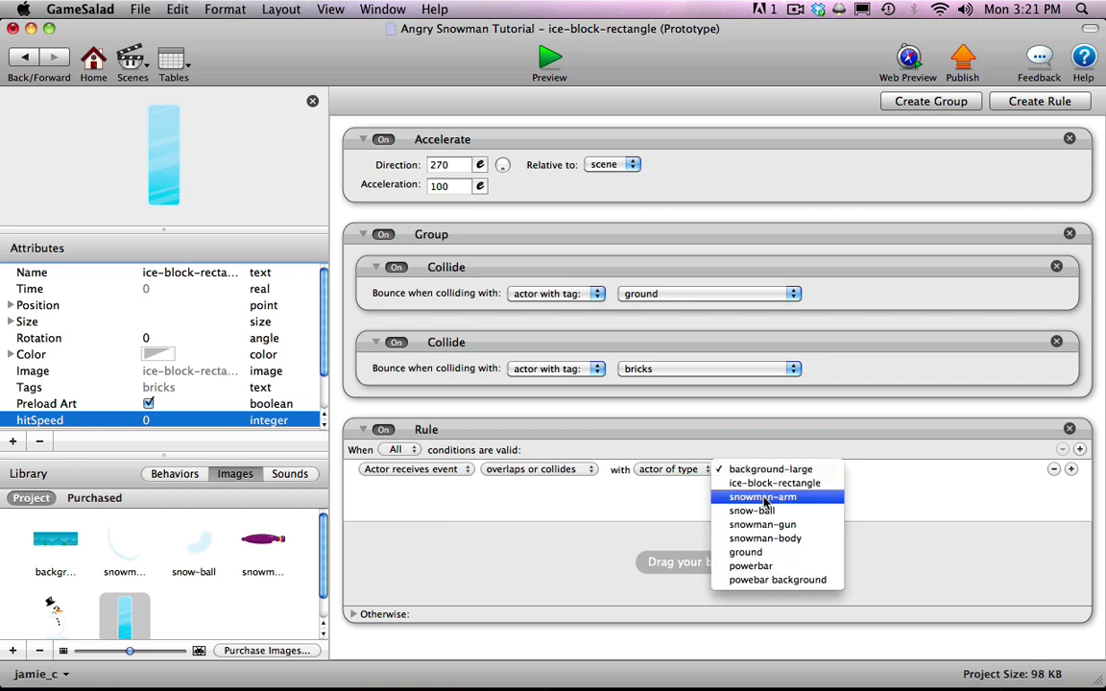
left_click(758, 511)
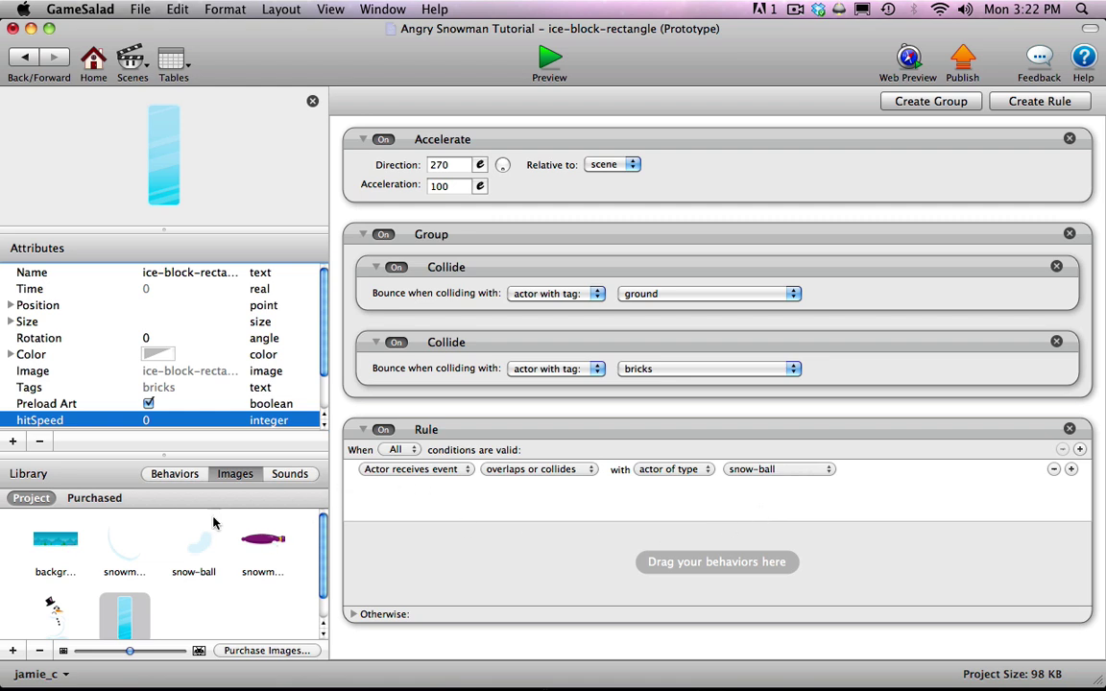
- Add a Change Attribute behavior to the snow-ball collision rule and target the ice block's self.hitSpeed attribute
left_click(174, 477)
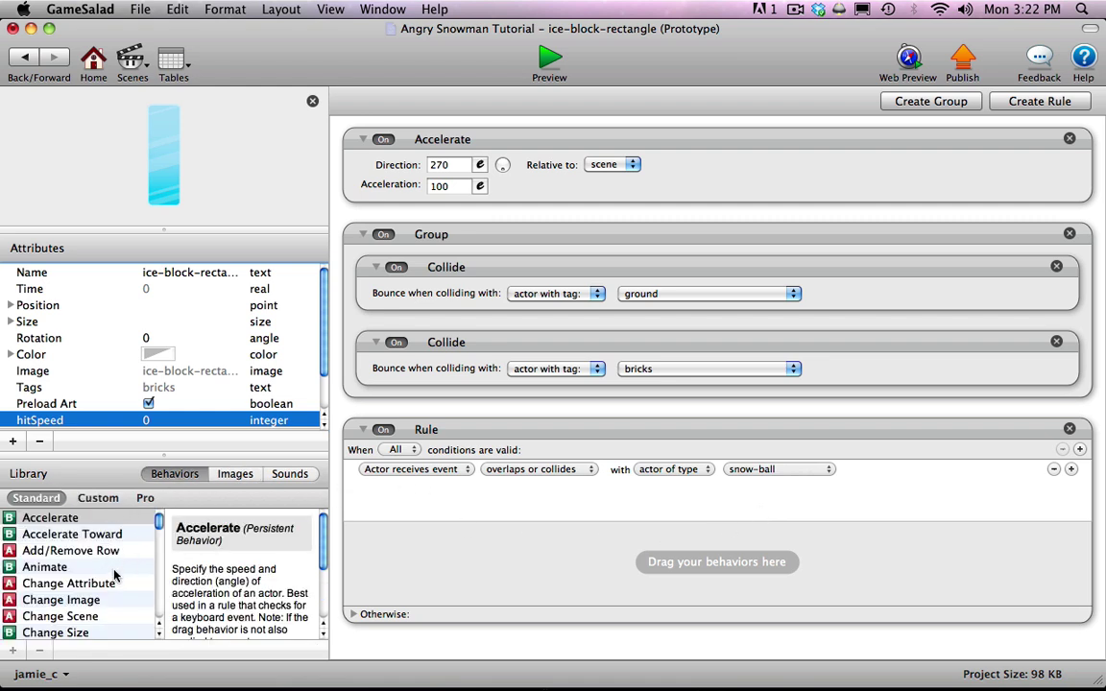
left_click_drag(19, 584, 448, 567)
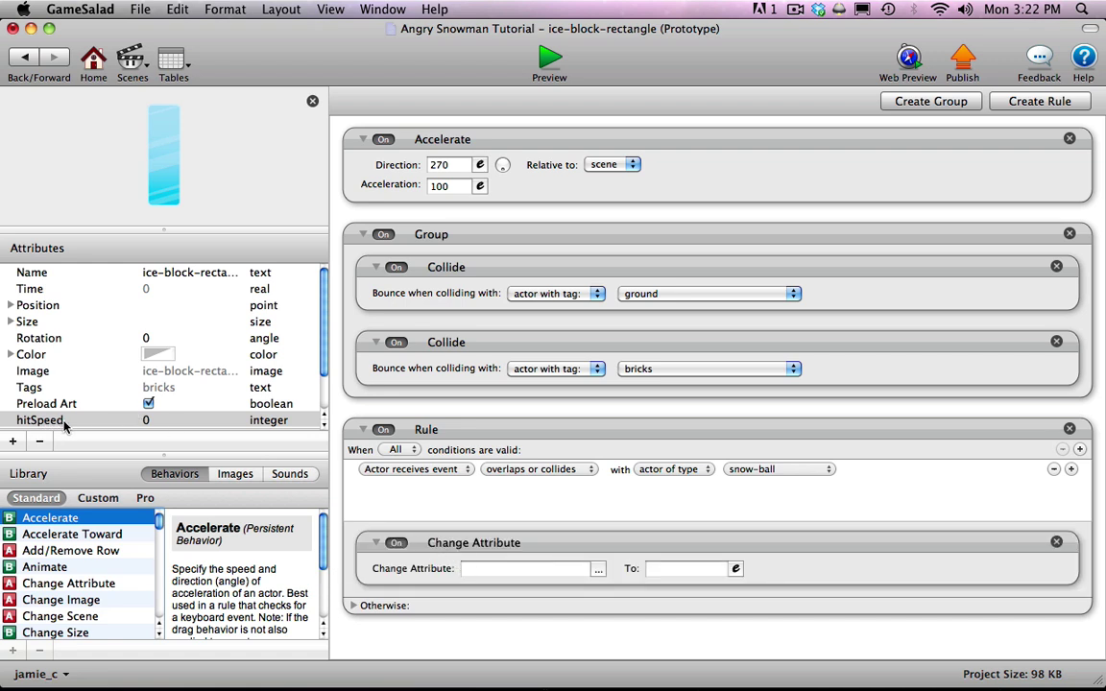
left_click(598, 568)
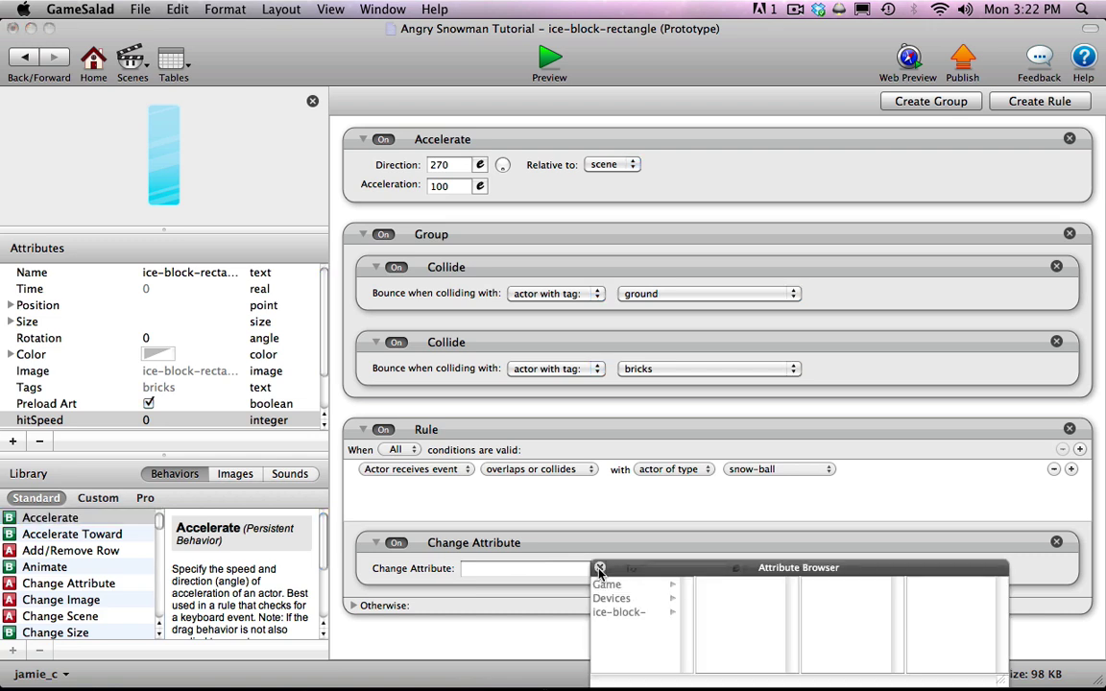
left_click(623, 614)
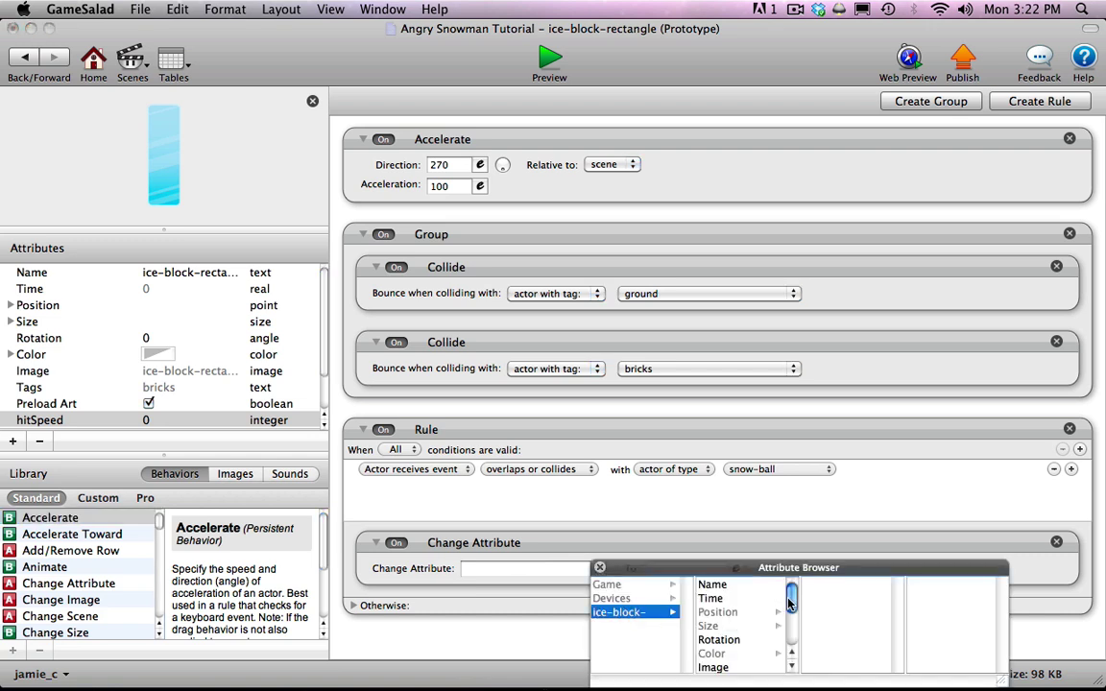
scroll(787, 656, "down", 3)
double_click(719, 625)
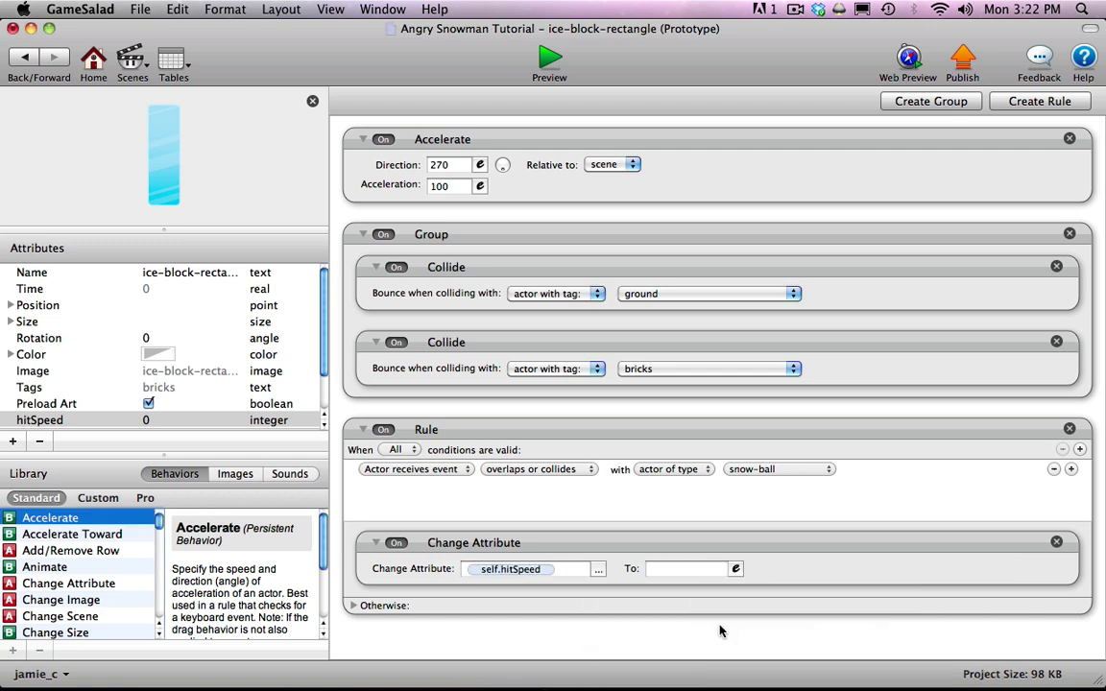
- Set the value that self.hitSpeed changes to as the expression game.ballSpeed
left_click(735, 569)
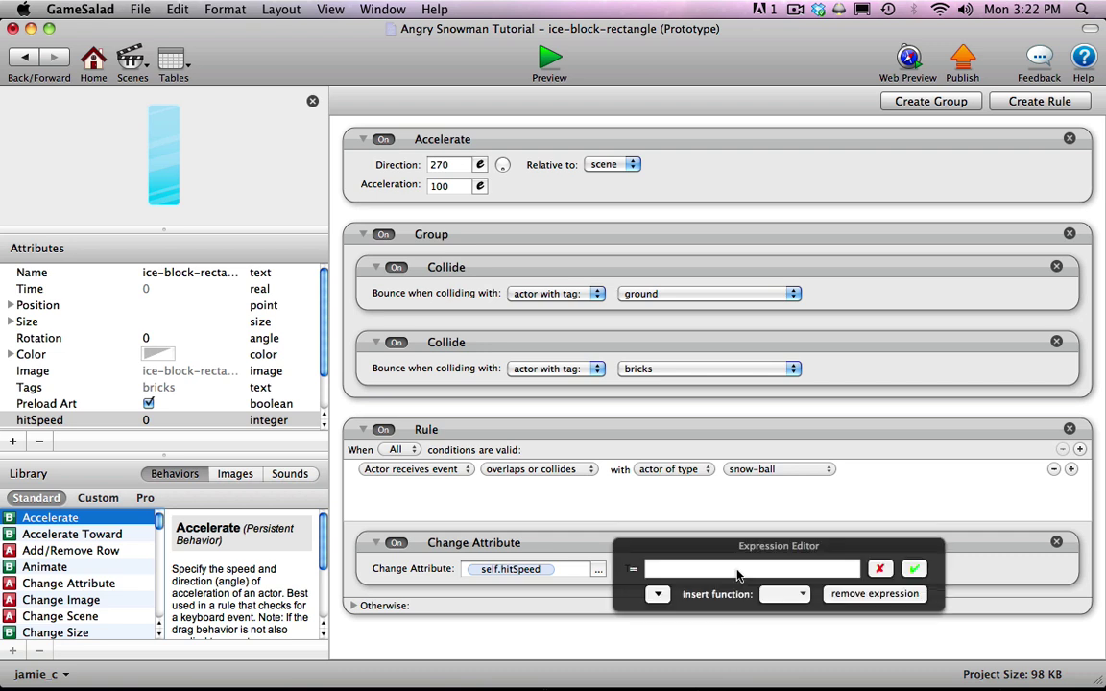
left_click(657, 595)
left_click(674, 621)
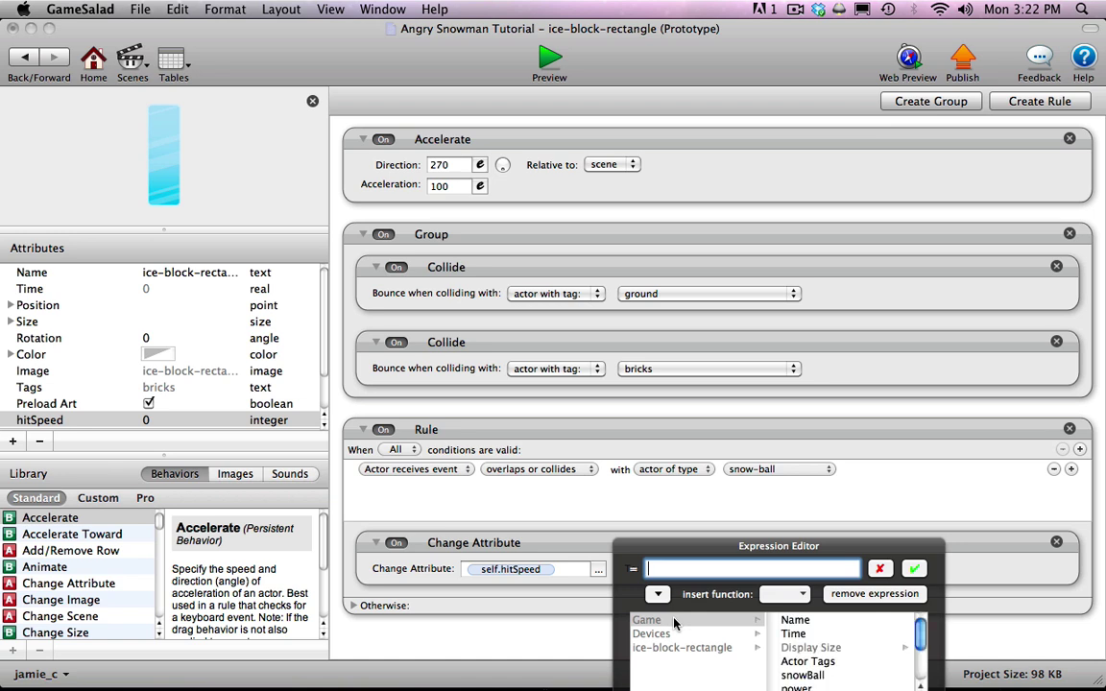
left_click_drag(758, 554, 580, 369)
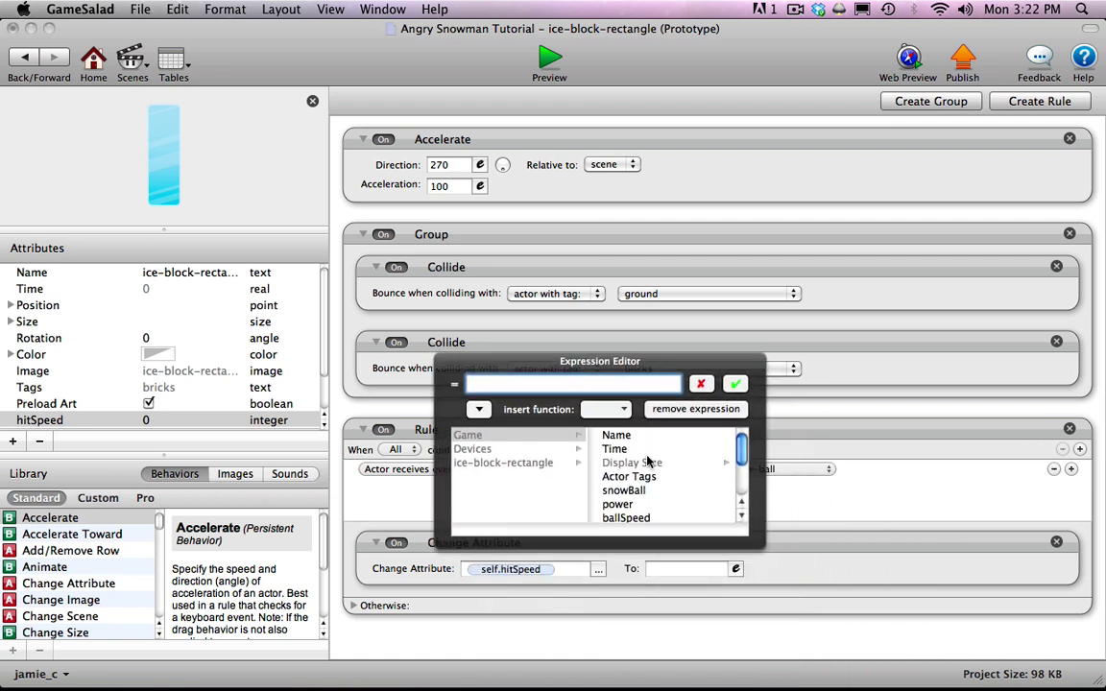
left_click(652, 518)
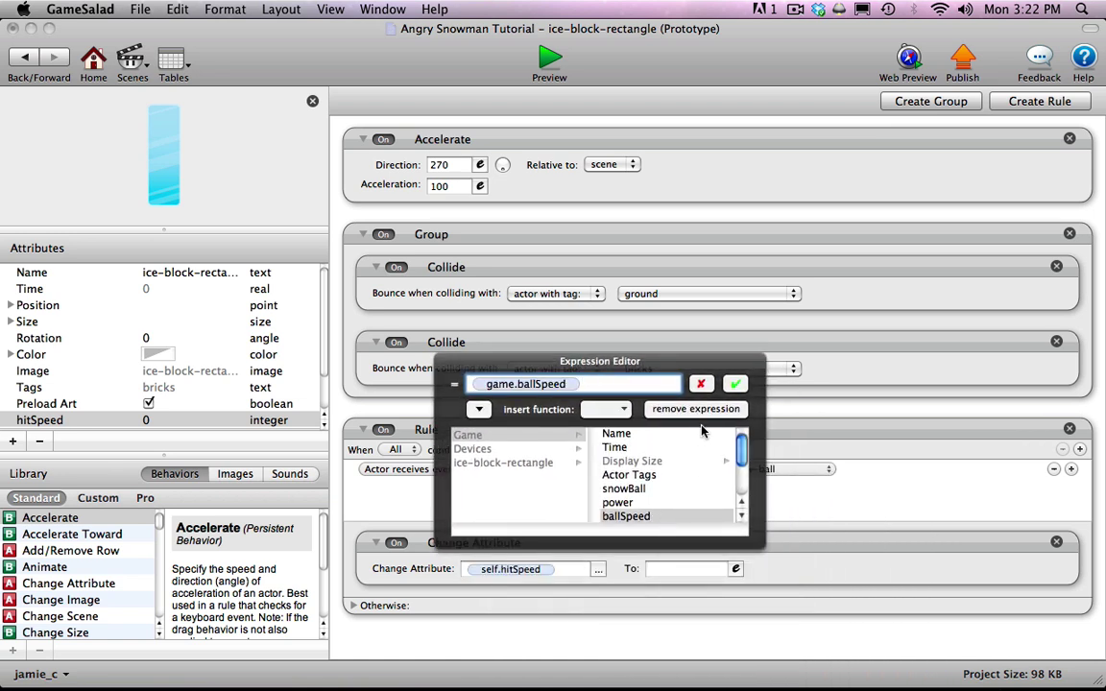
left_click(735, 384)
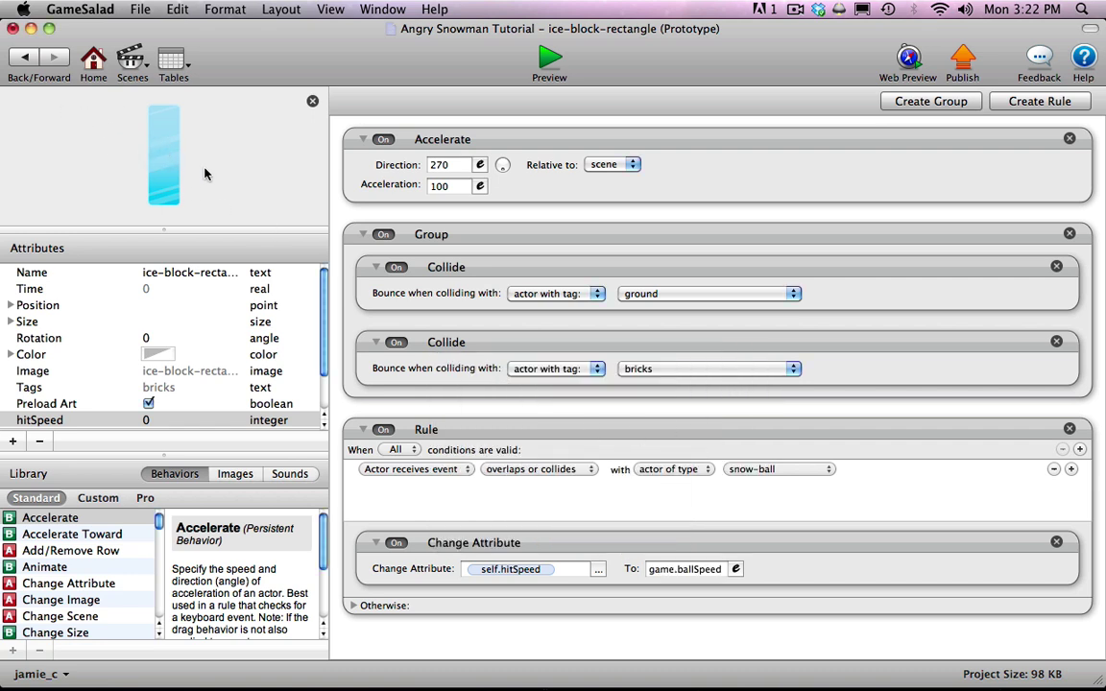
- Create a second rule with the attribute condition self.hitSpeed ≥ 100
left_click(1040, 102)
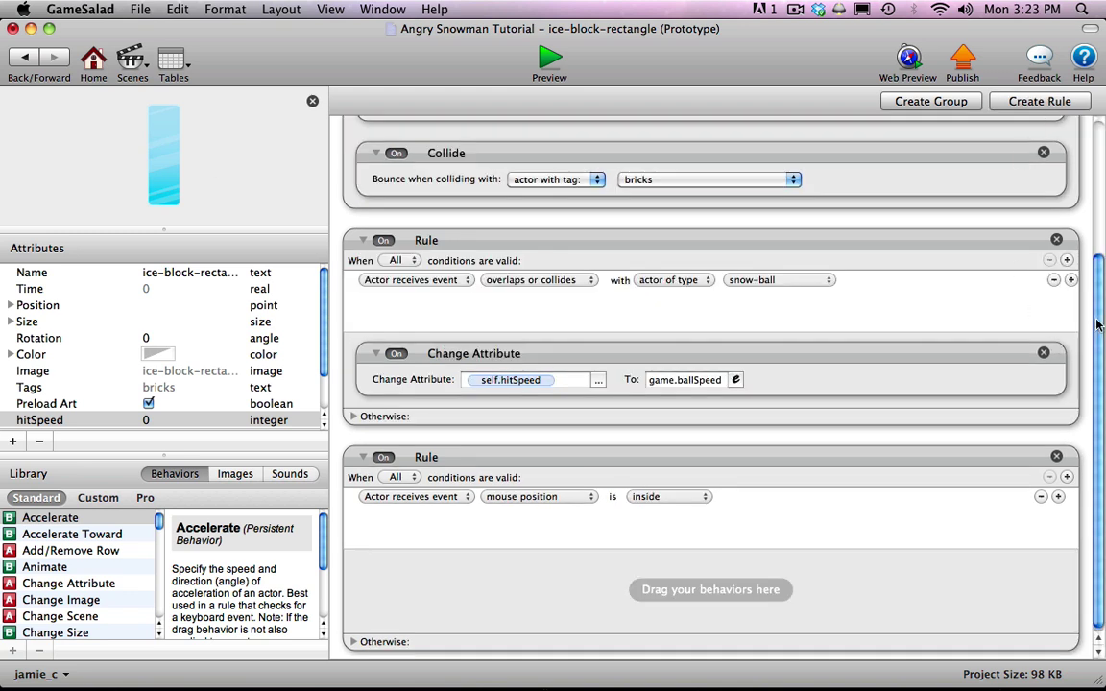
left_click_drag(1097, 324, 1095, 355)
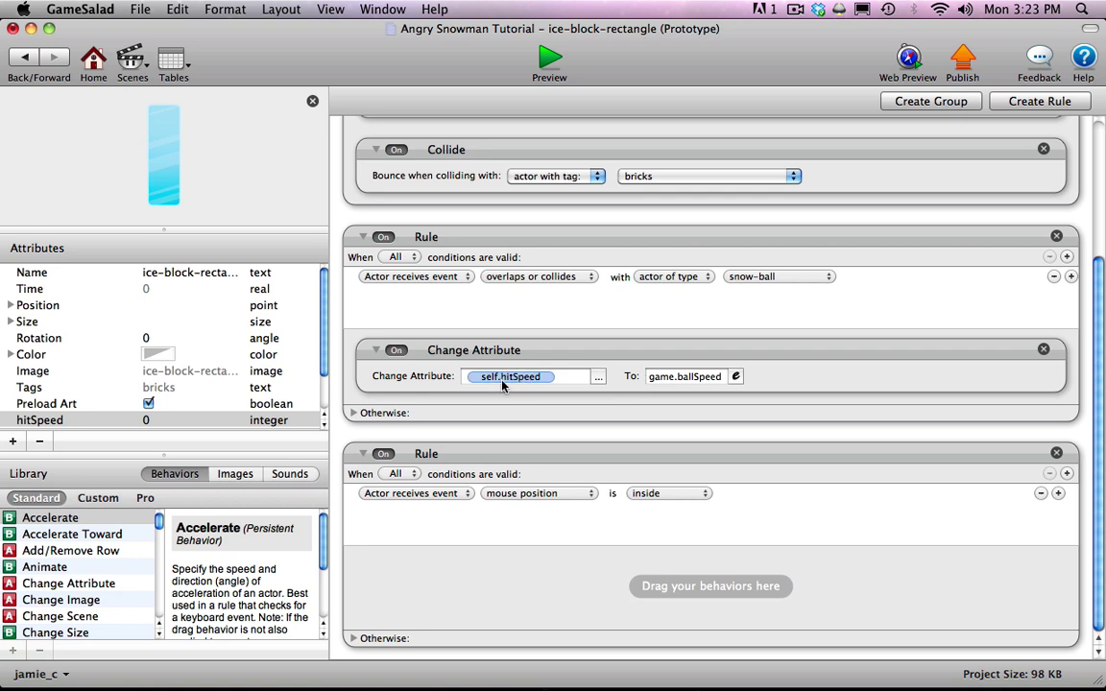
left_click(405, 493)
left_click(405, 507)
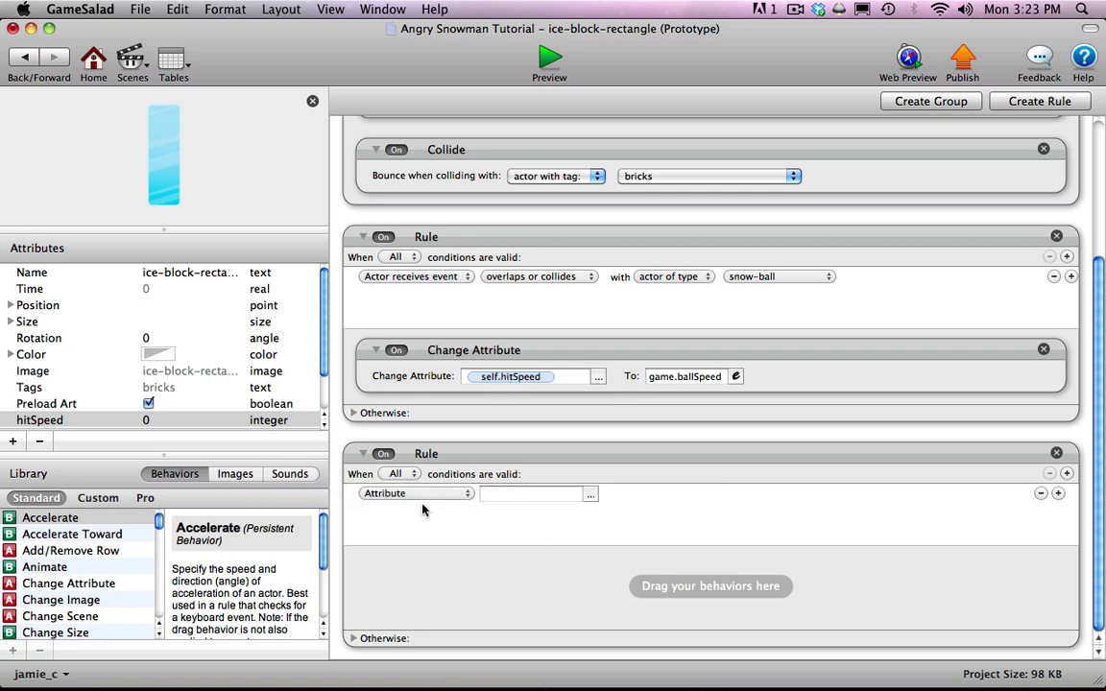
left_click(589, 495)
left_click(612, 539)
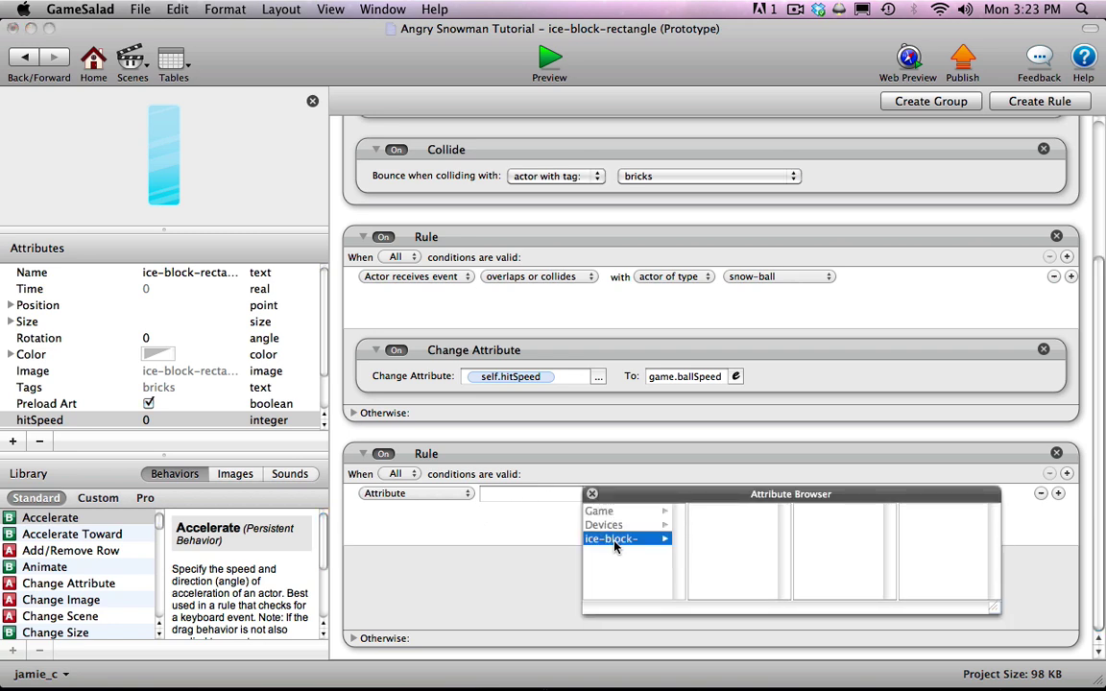
left_click_drag(782, 531, 782, 562)
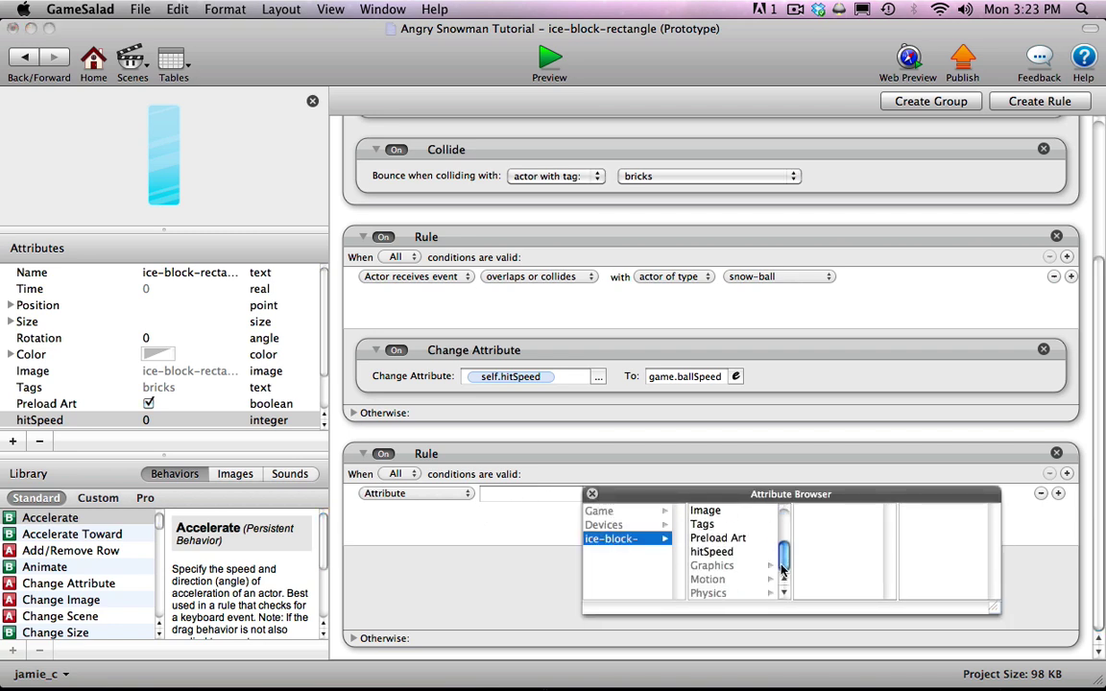
double_click(709, 550)
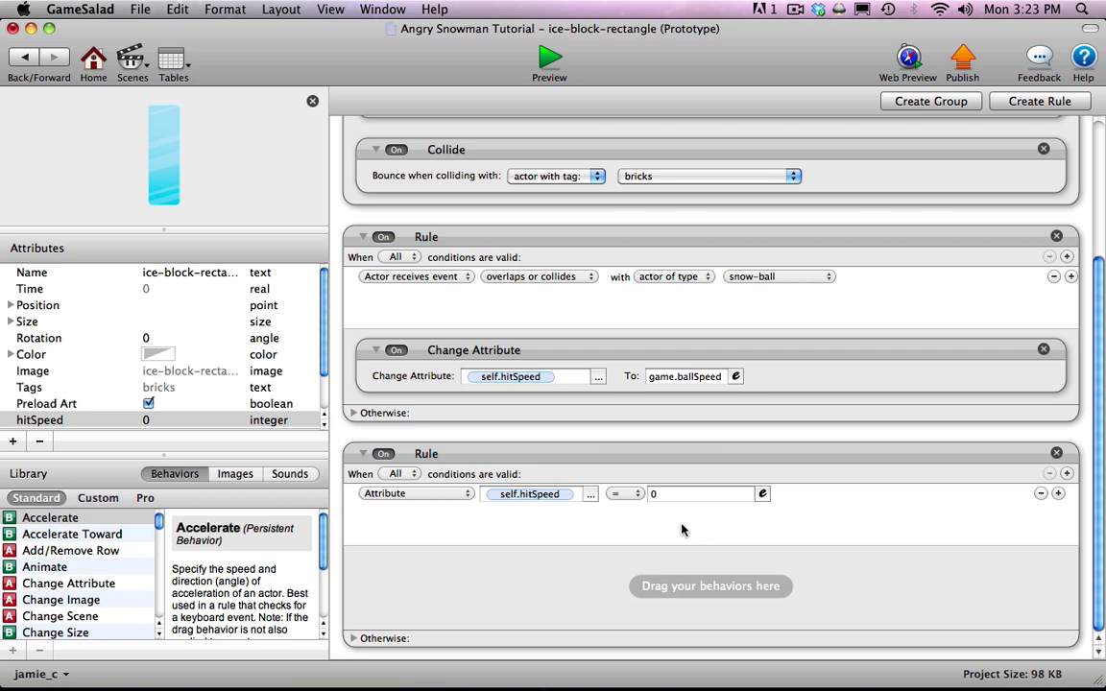
left_click(632, 494)
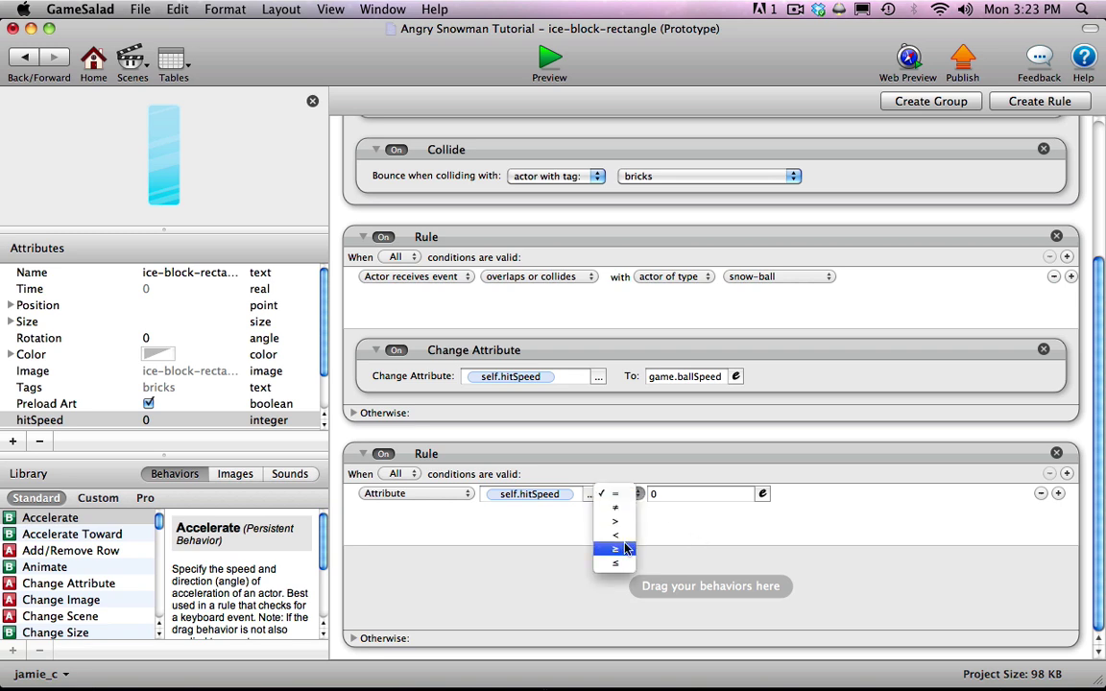
left_click(614, 549)
left_click(663, 495)
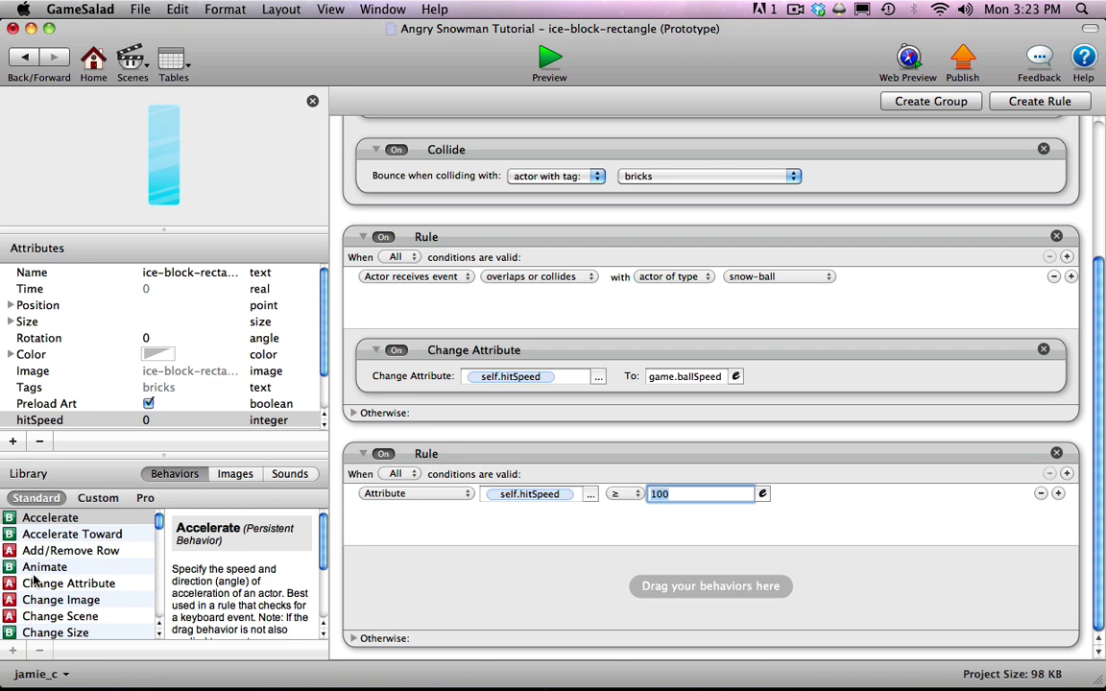
- Add a Change Attribute behavior to the hitSpeed rule and target the game.blocks attribute
left_click_drag(36, 582, 390, 583)
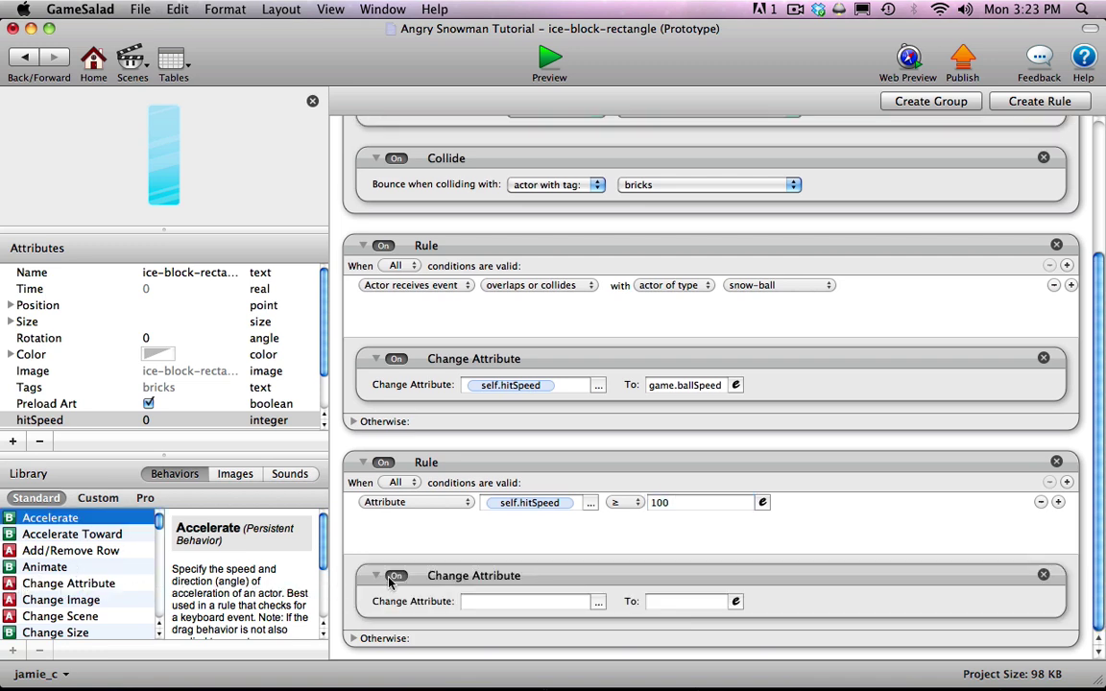
left_click(598, 601)
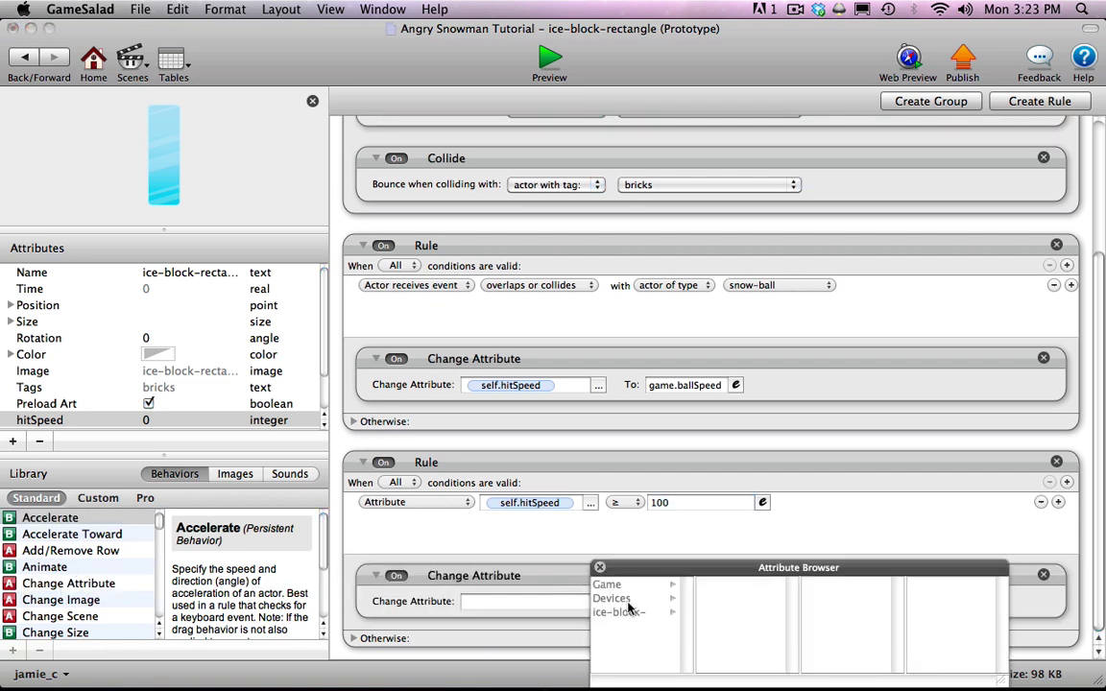
left_click(607, 584)
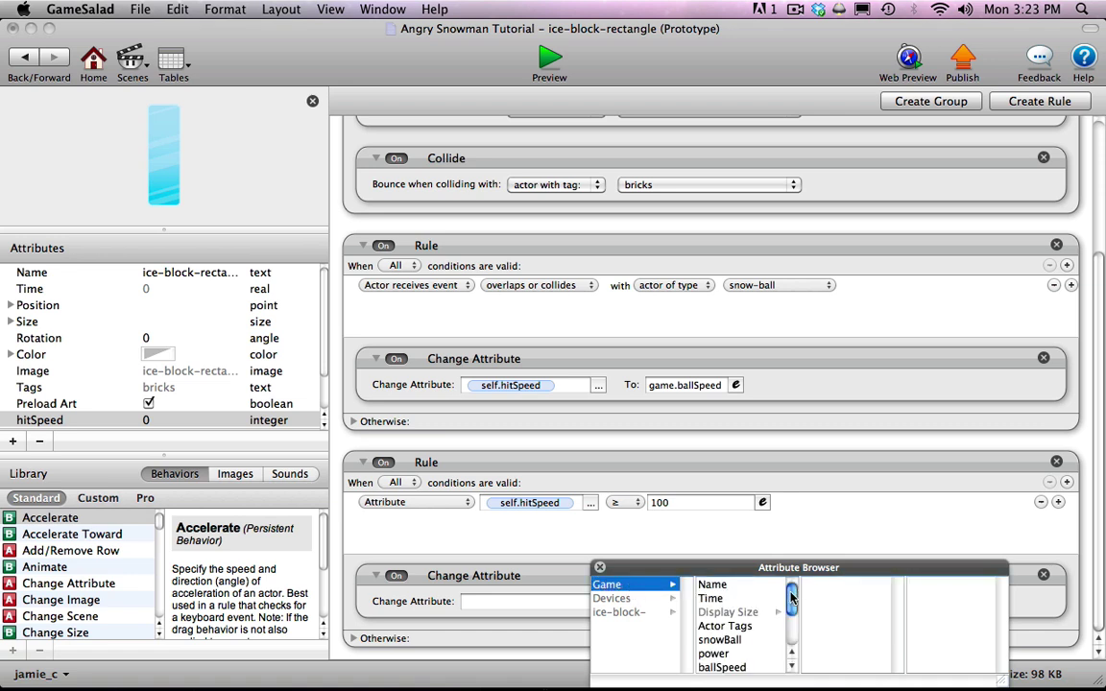
left_click_drag(790, 593, 792, 633)
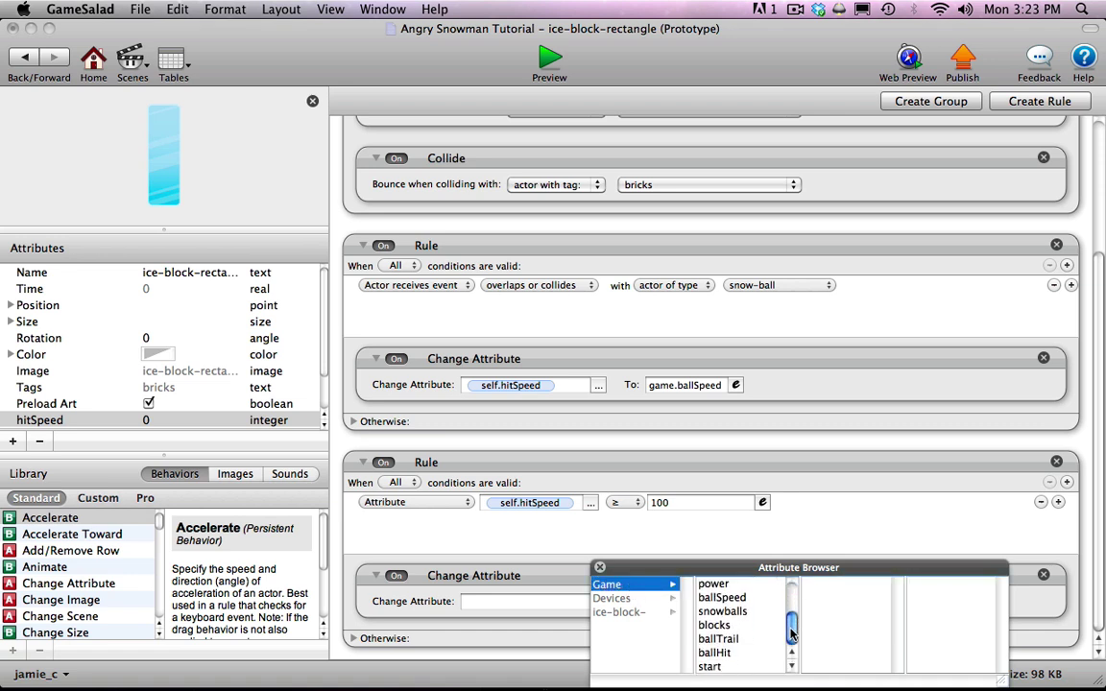
double_click(733, 627)
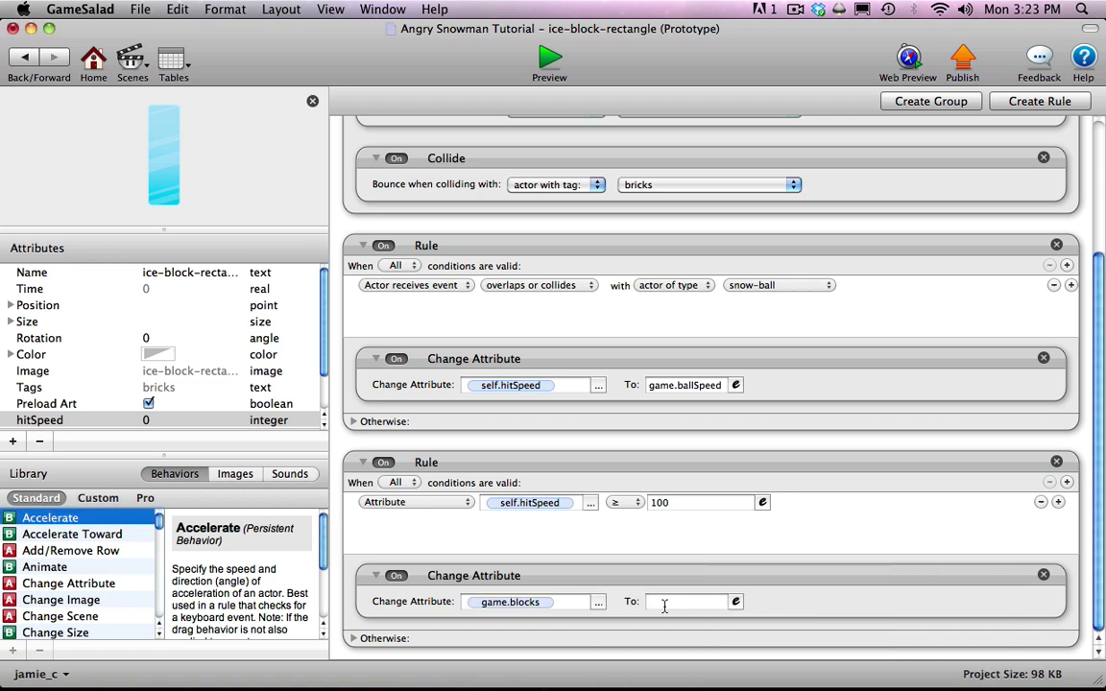
- Set the value that game.blocks changes to as the expression game.blocks-1
left_click(734, 602)
left_click(659, 628)
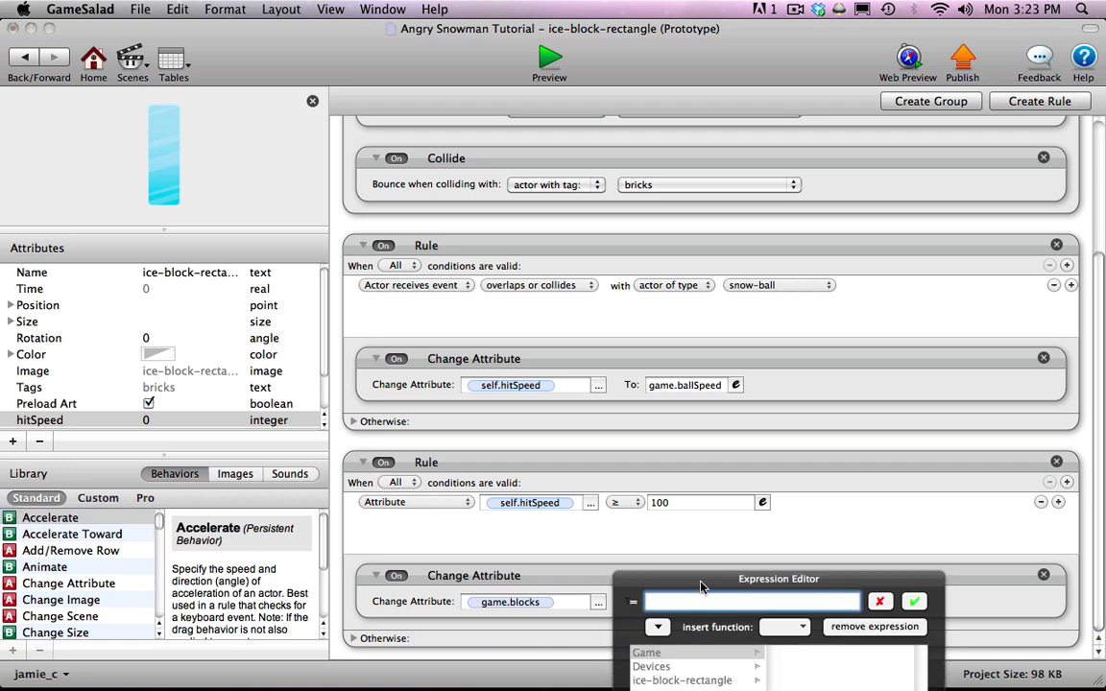
left_click(614, 557)
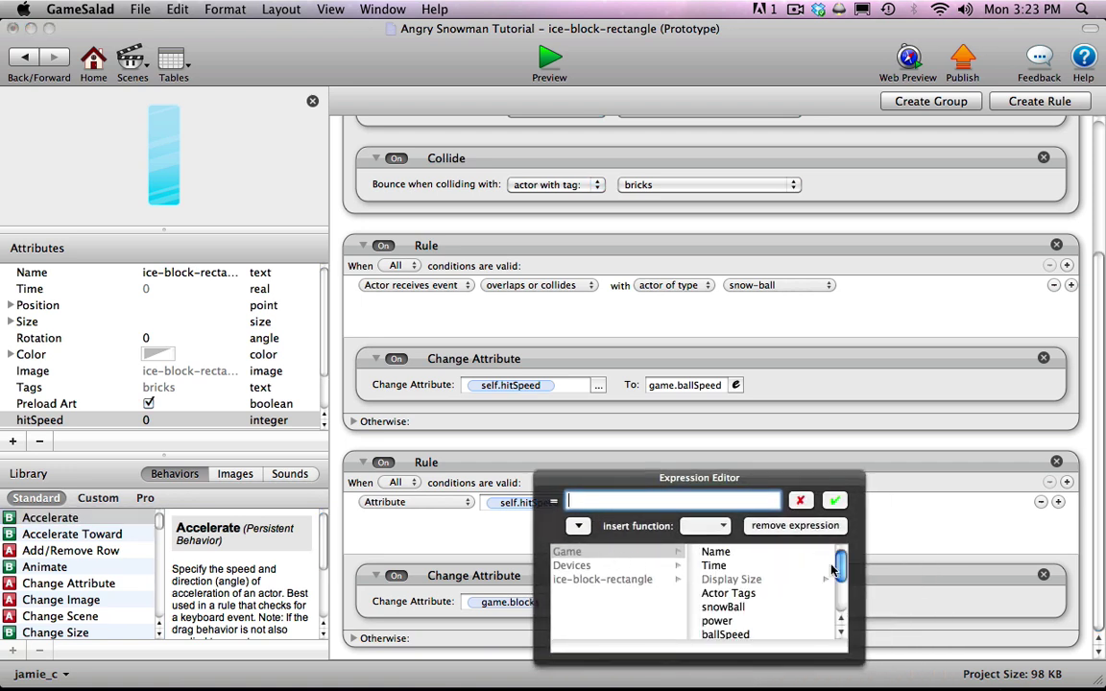
scroll(834, 612, "down", 3)
left_click(719, 591)
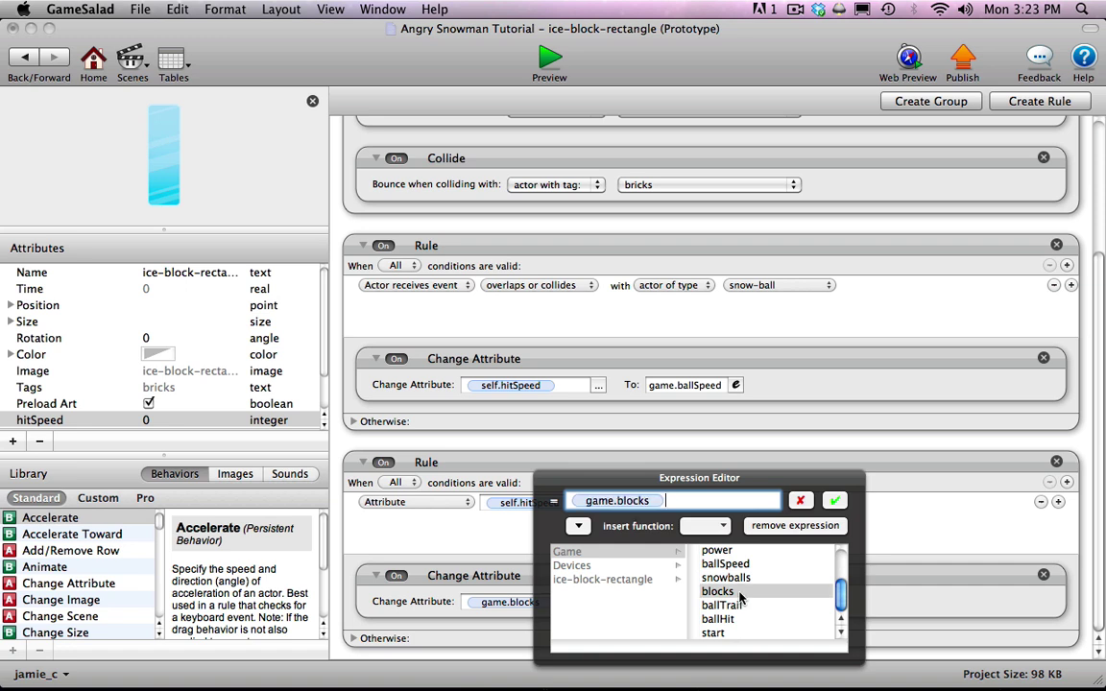
type("-1")
left_click(835, 500)
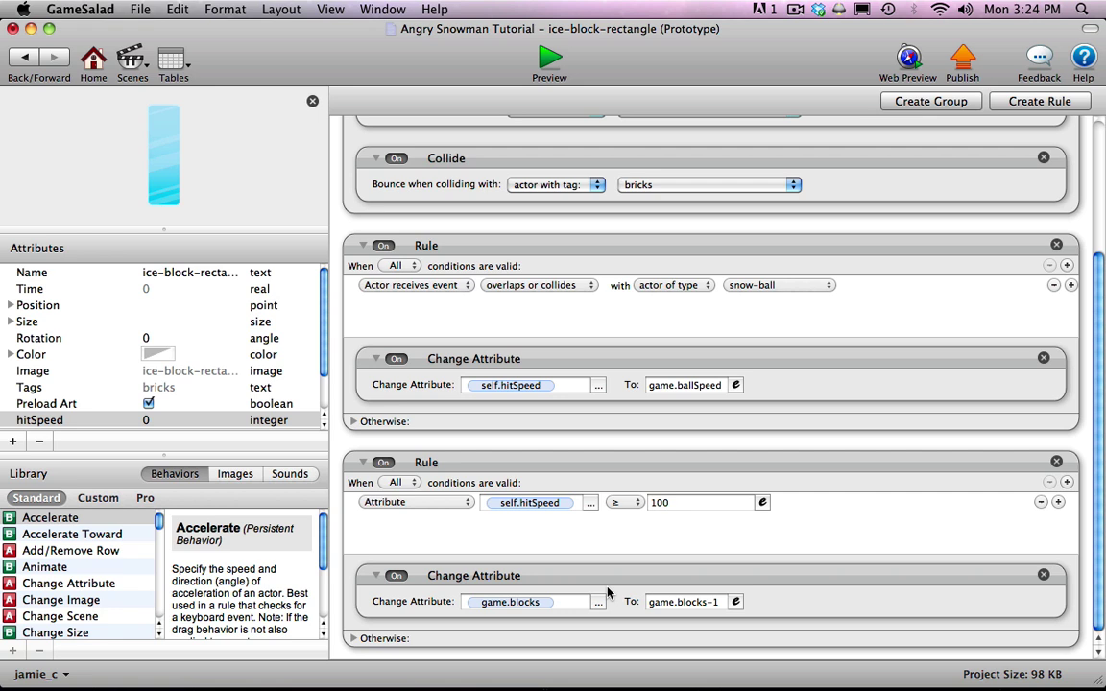
- Create a group, nest it in the hitSpeed rule below the game.blocks change, and name it "shirnk blocks when dead"
left_click(930, 101)
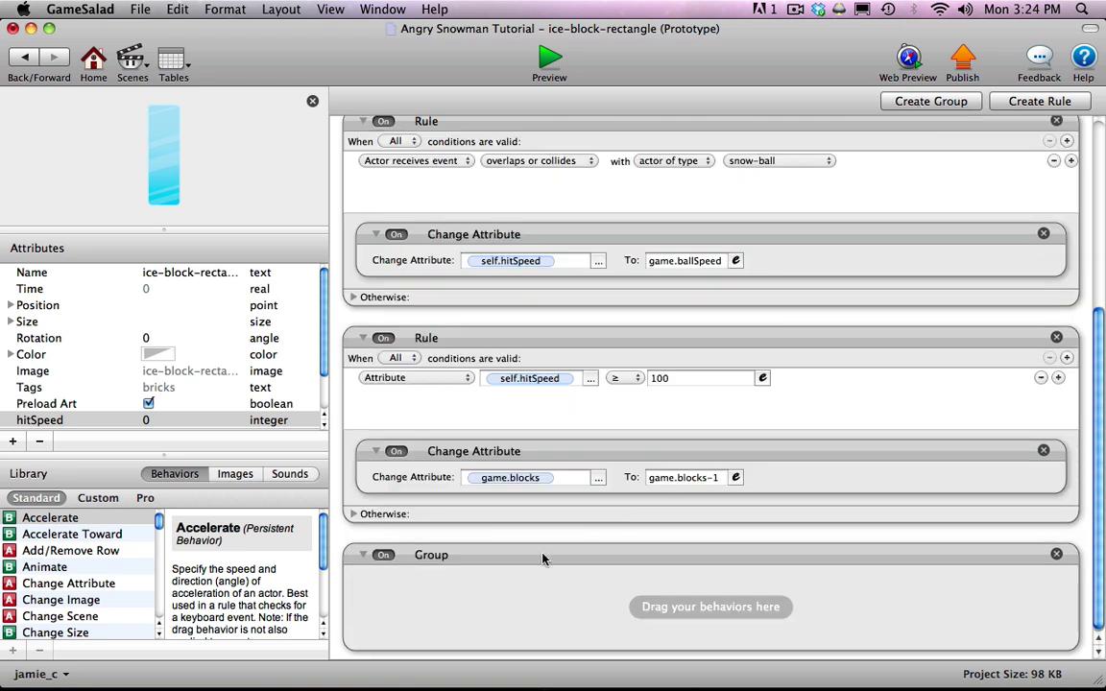
left_click_drag(542, 559, 552, 500)
double_click(445, 526)
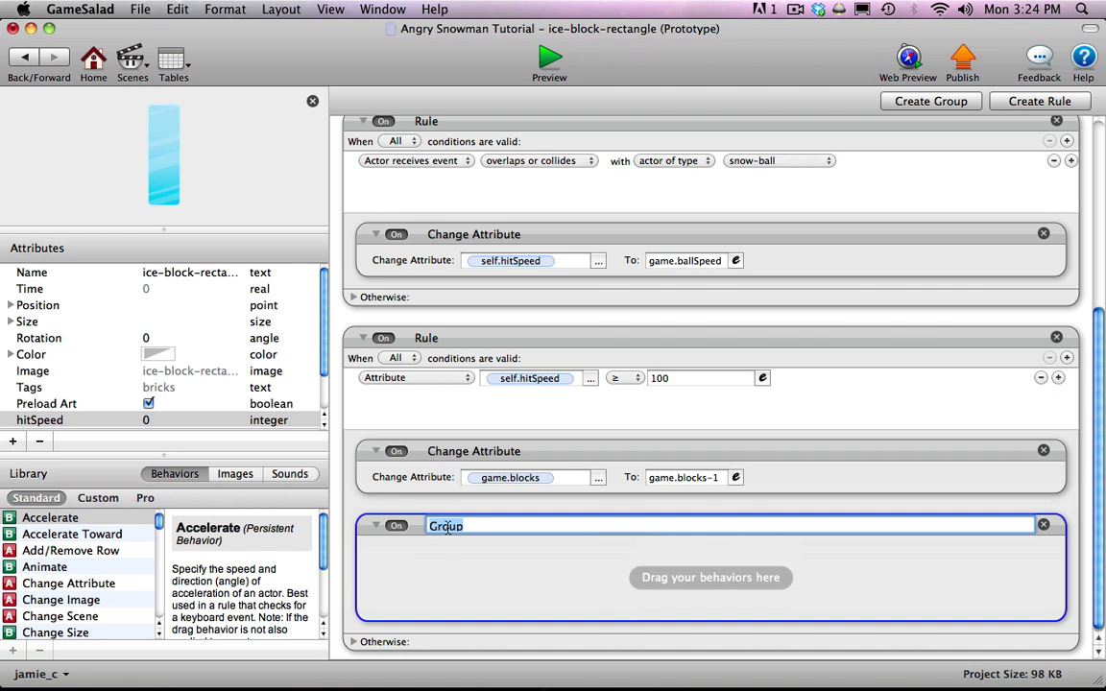
type("shirnk blocks when")
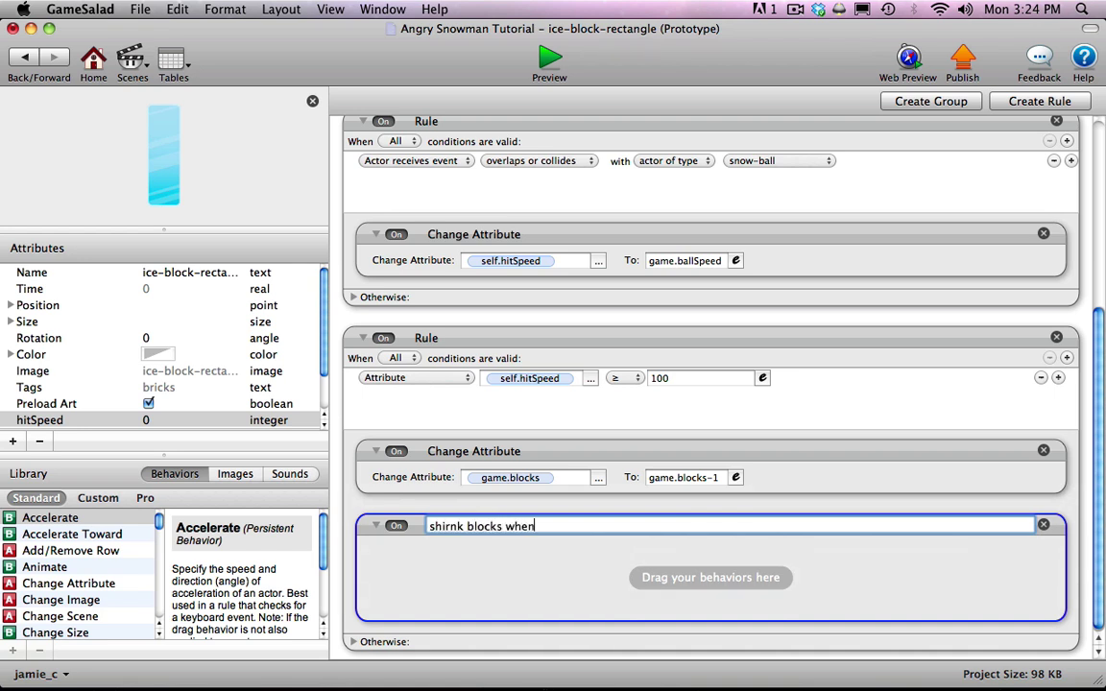
type(" dead")
key("Return")
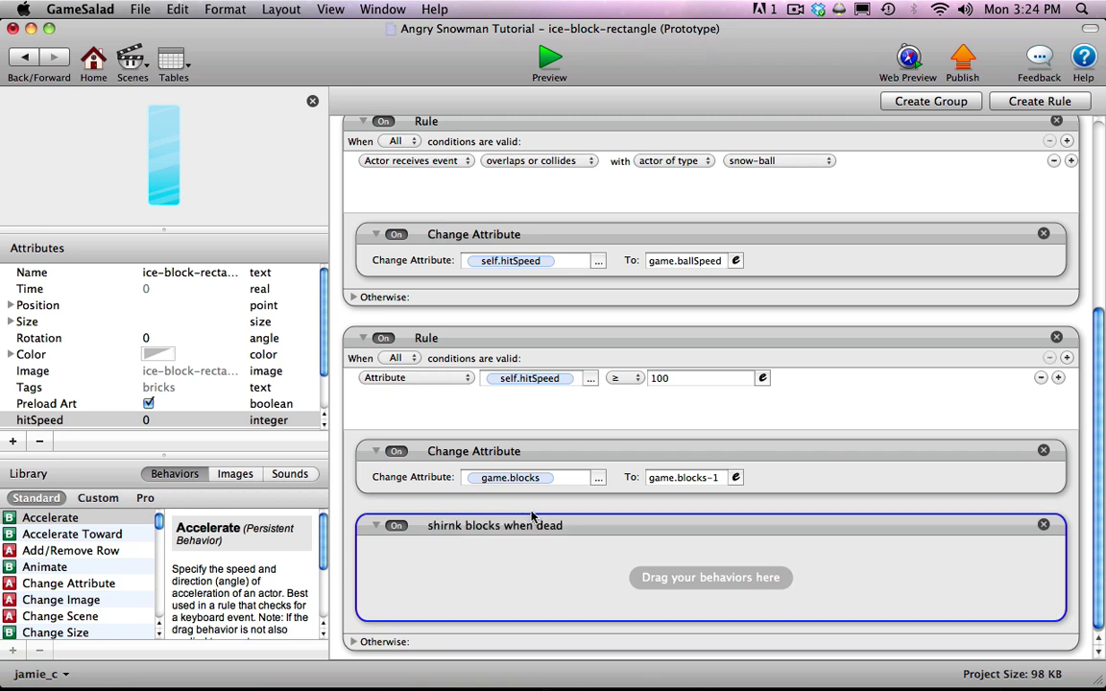
- Correct the misspelled group name to "shrink blocks when dead"
double_click(456, 527)
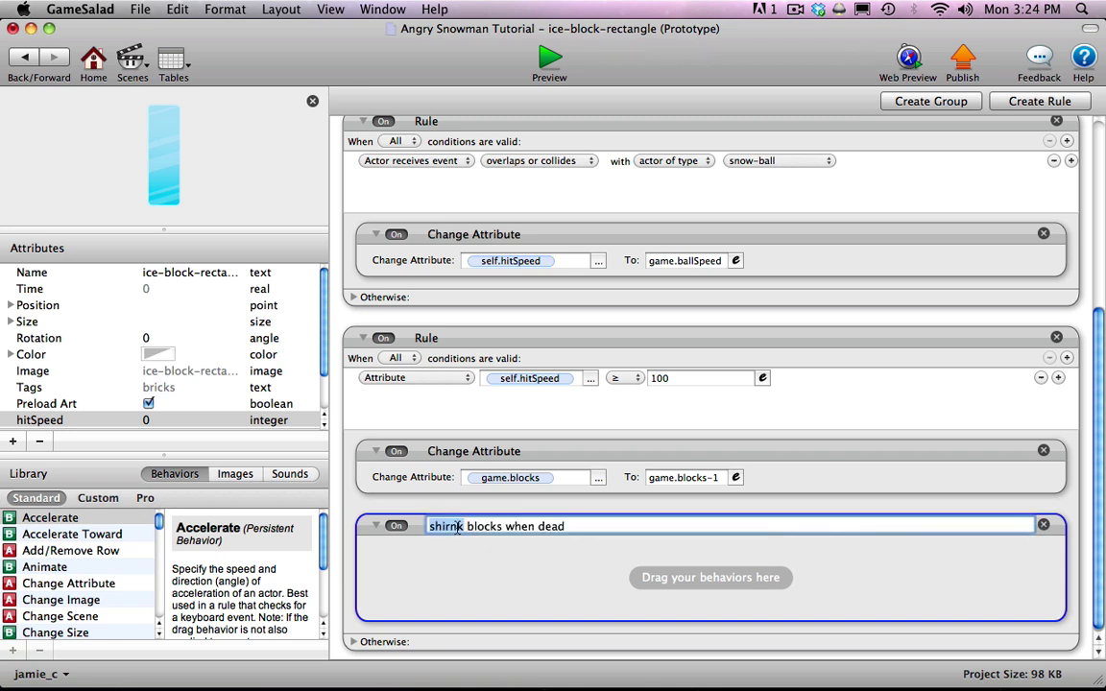
type("shrink")
key("Return")
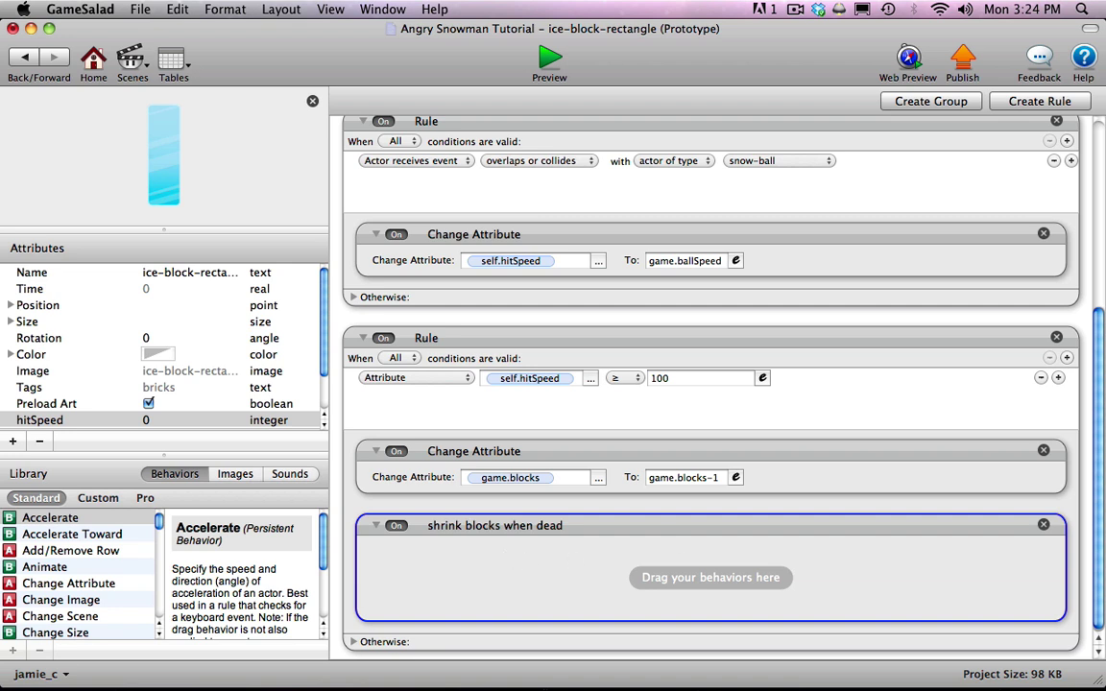
scroll(987, 334, "down", 1)
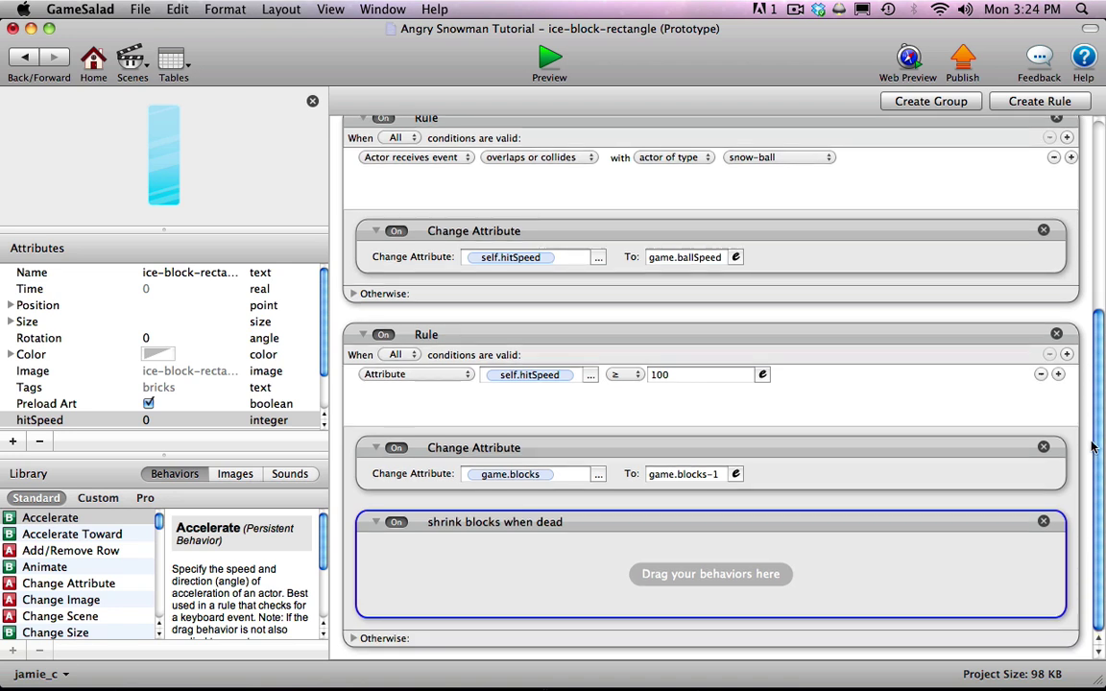
left_click(553, 566)
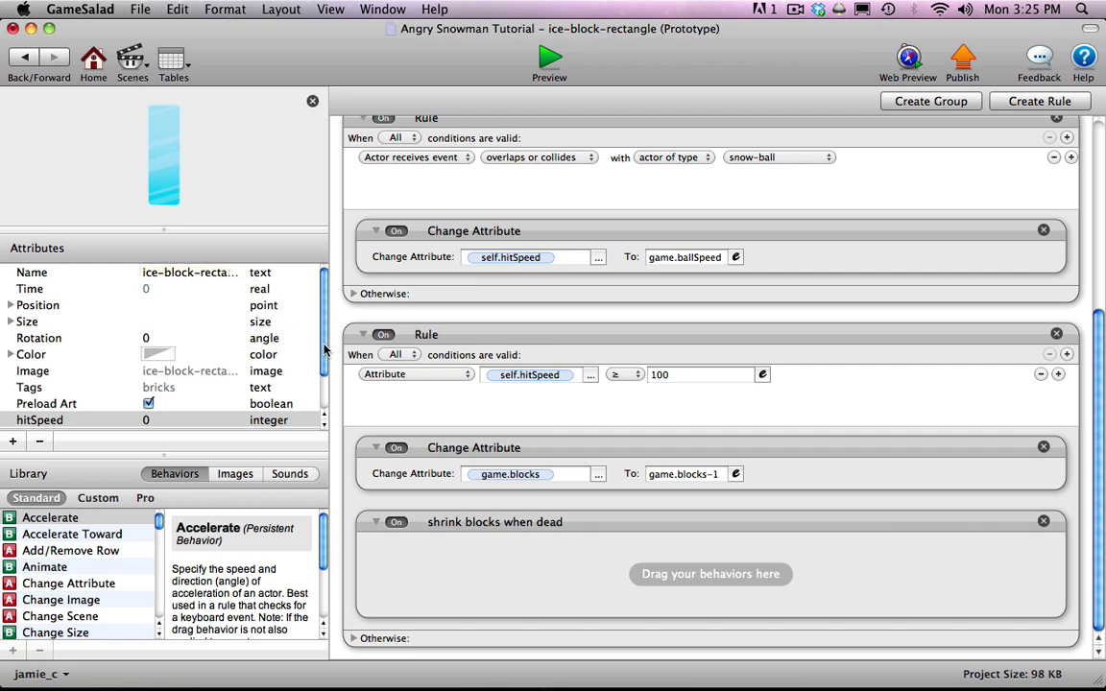
- Add an Interpolate behavior inside the "shrink blocks when dead" group and target the ice block's self.Size.Width attribute
scroll(322, 384, "down", 3)
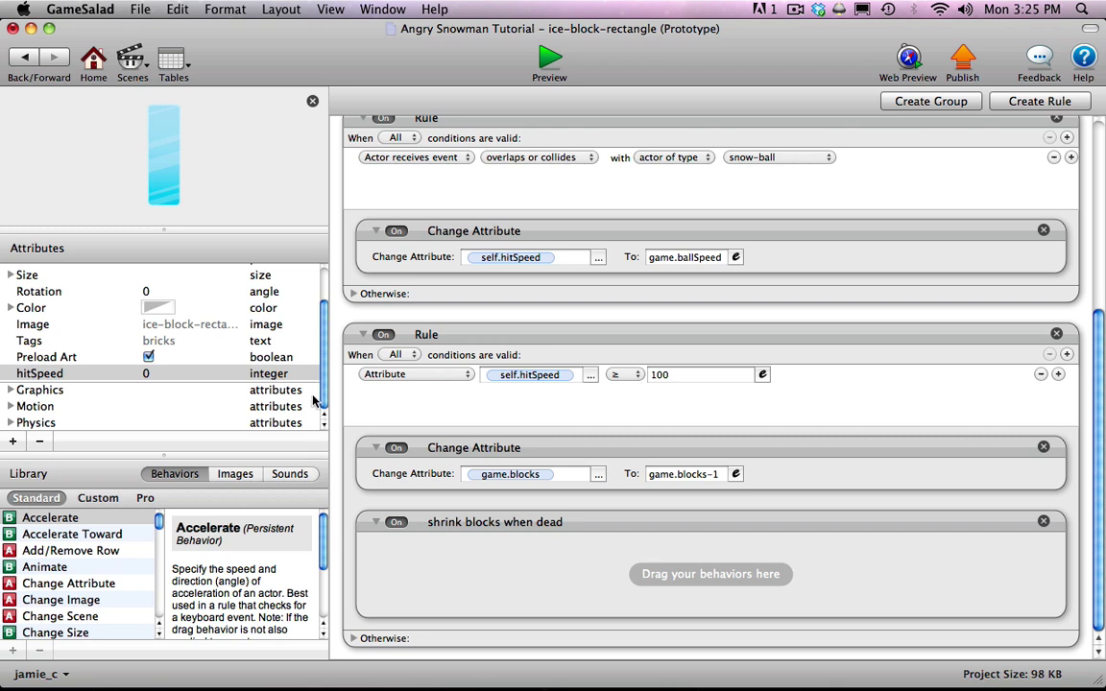
scroll(161, 541, "down", 2)
left_click_drag(161, 540, 163, 567)
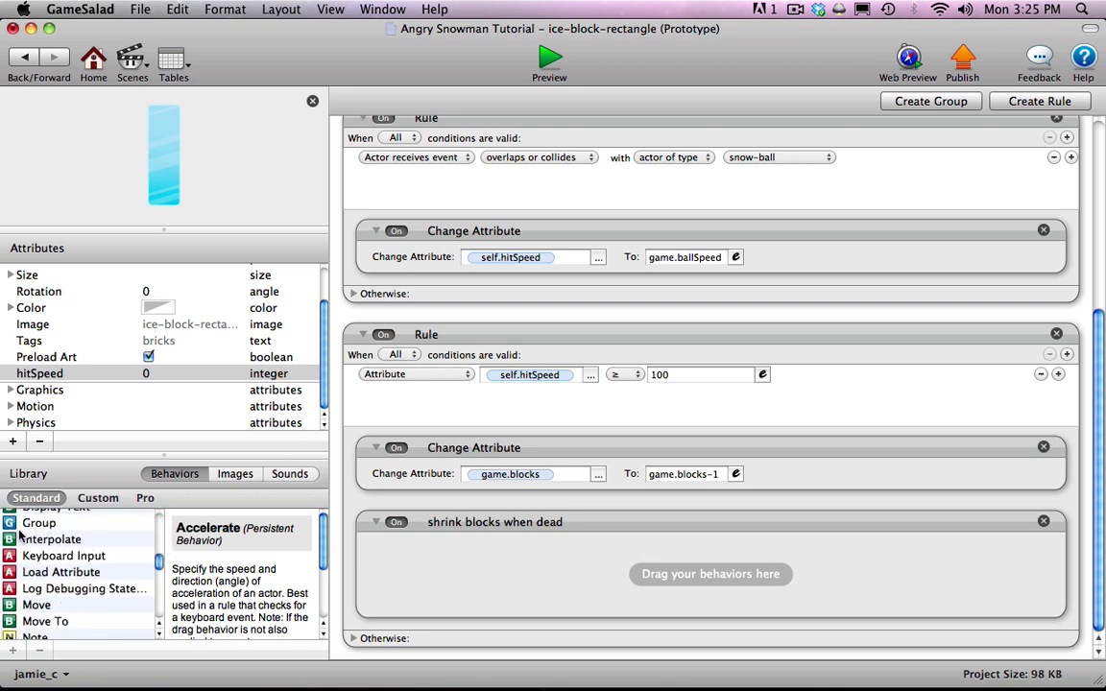
left_click_drag(10, 542, 413, 565)
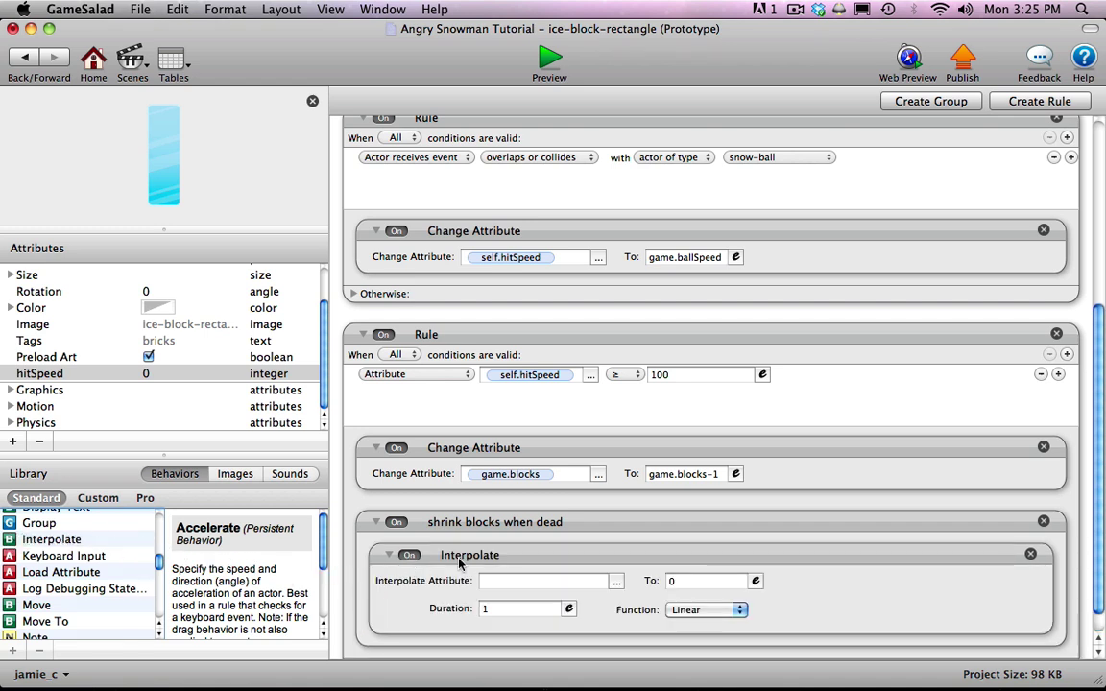
left_click(616, 581)
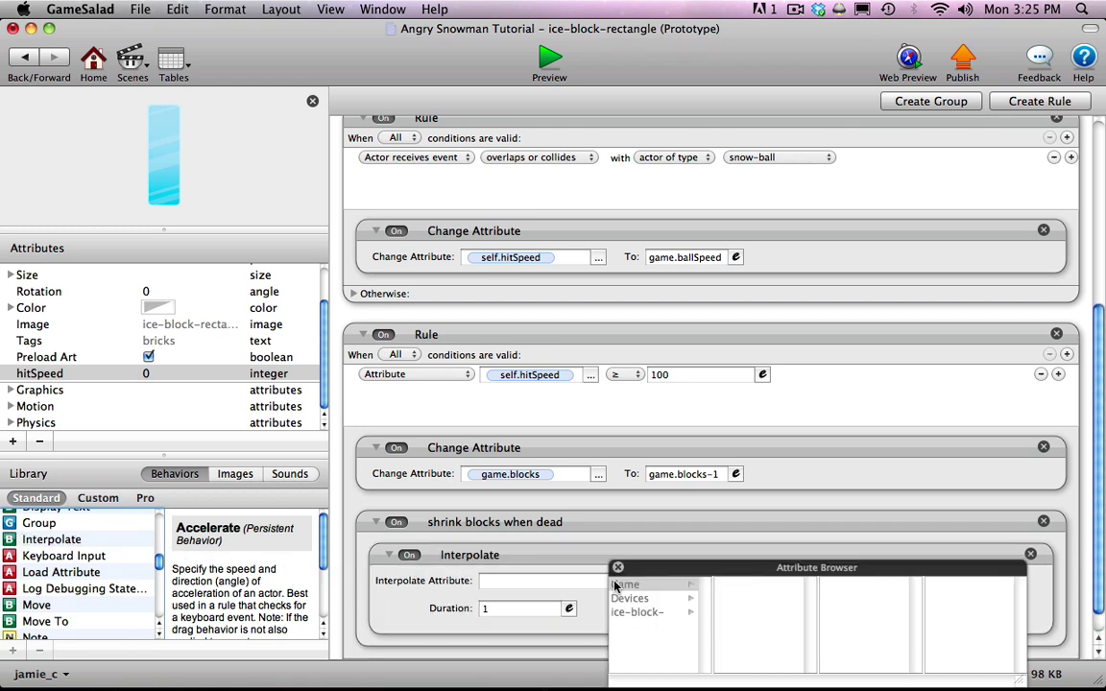
left_click(639, 611)
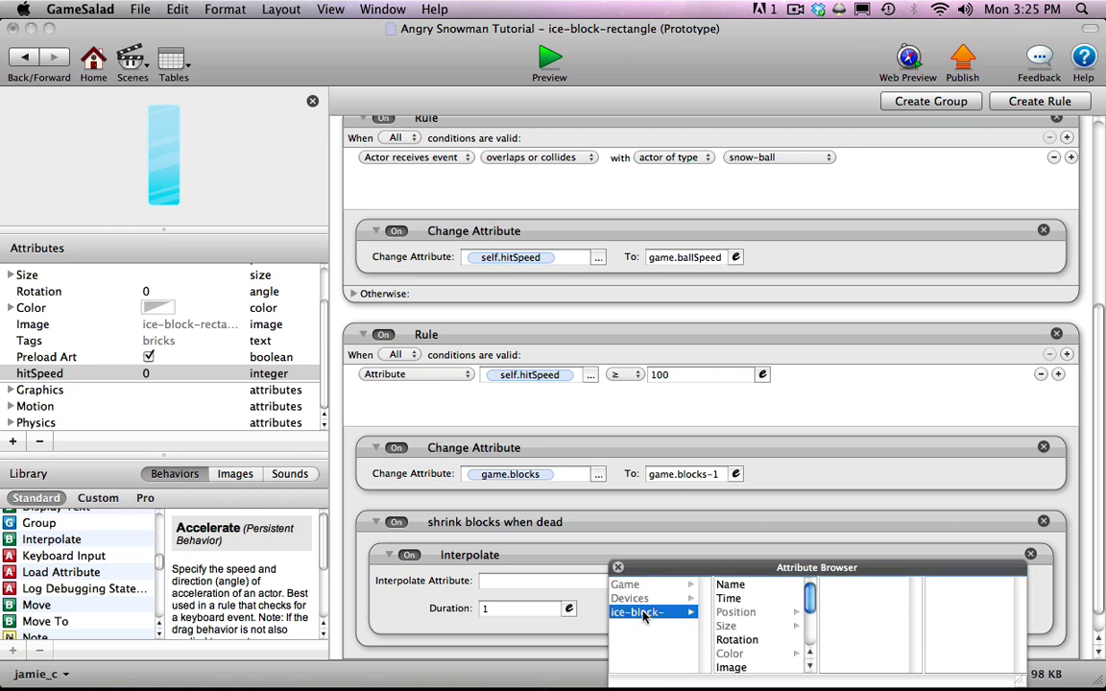
left_click(732, 626)
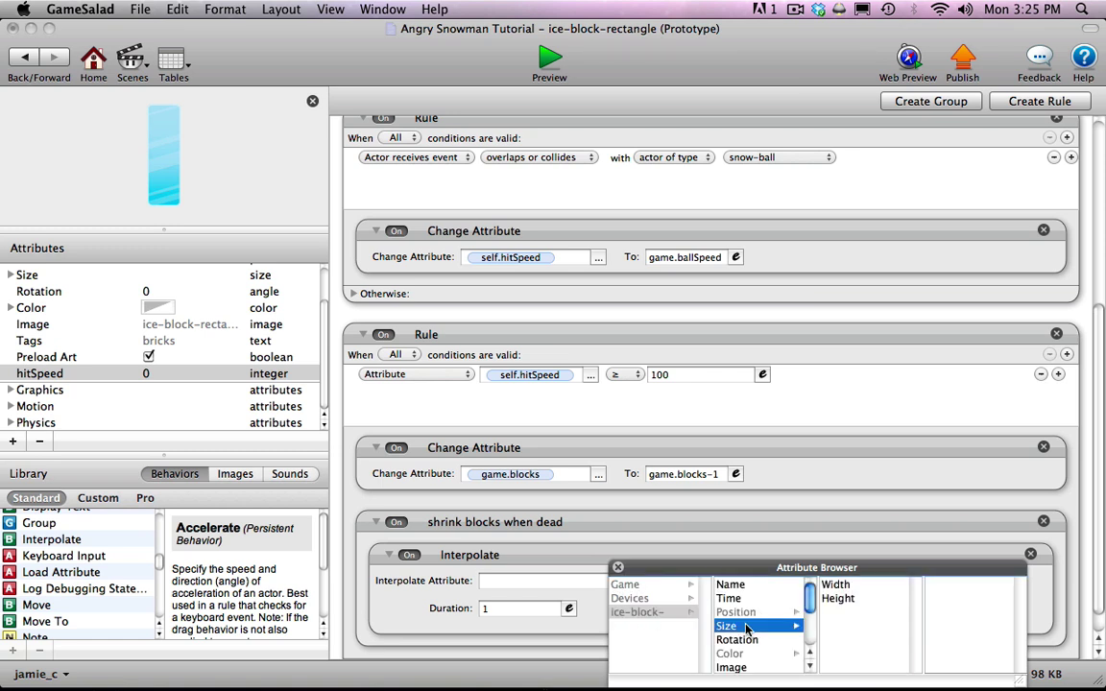
left_click(833, 586)
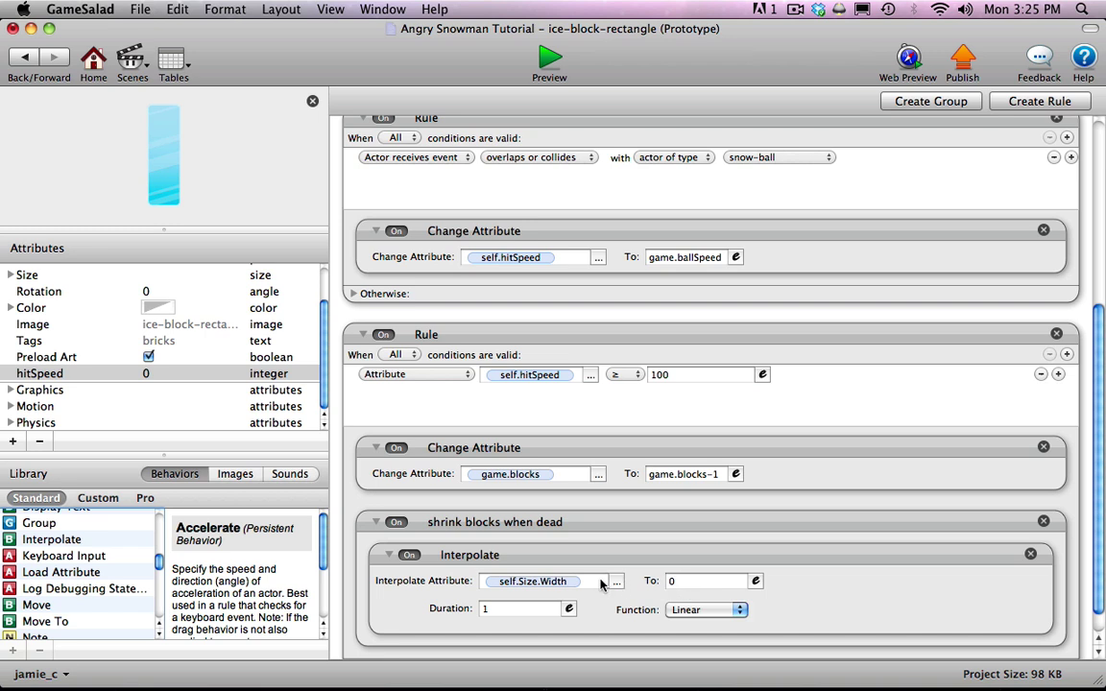
- Keep the width interpolation's target value at 0 and set its duration to 0.3
left_click(682, 582)
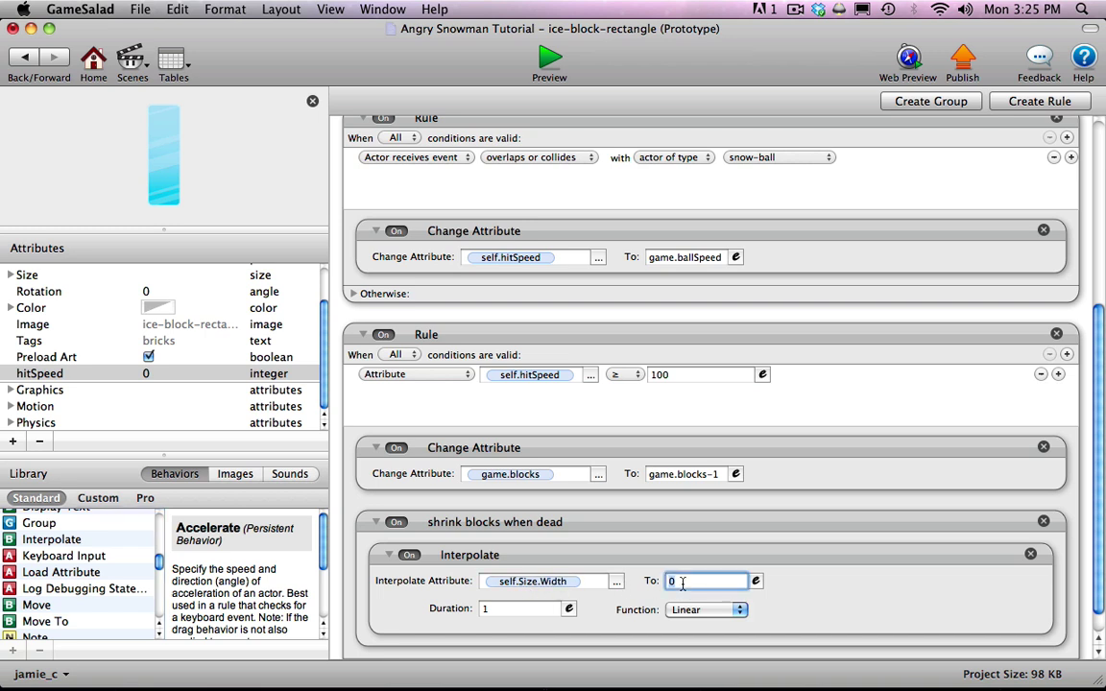
left_click(491, 611)
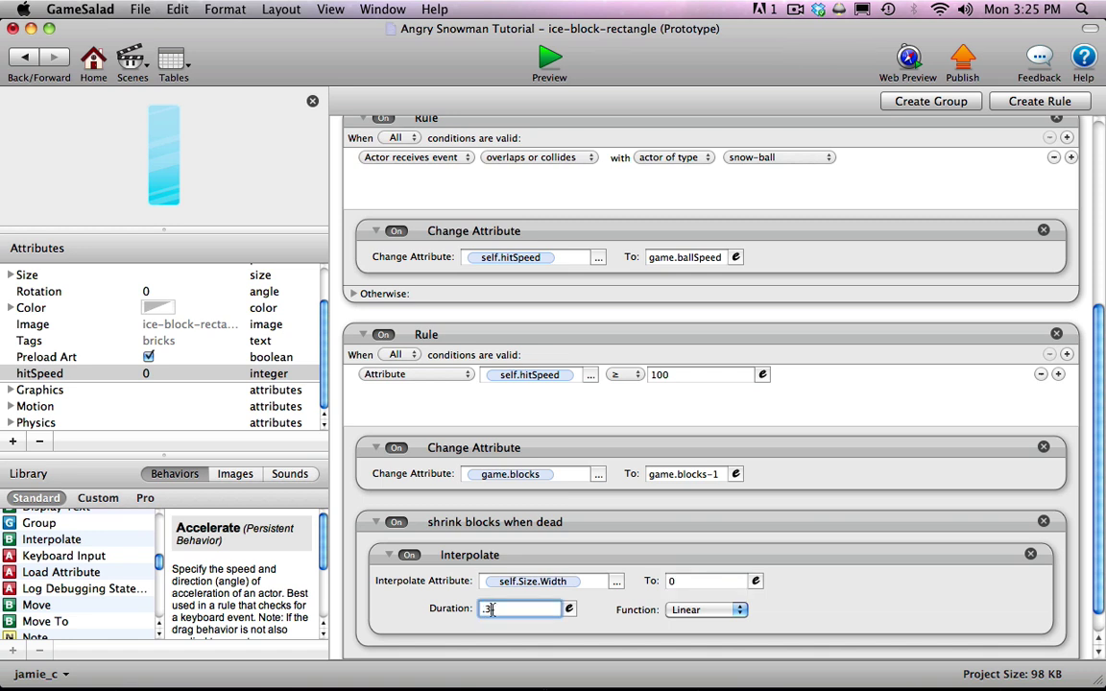
left_click(509, 557)
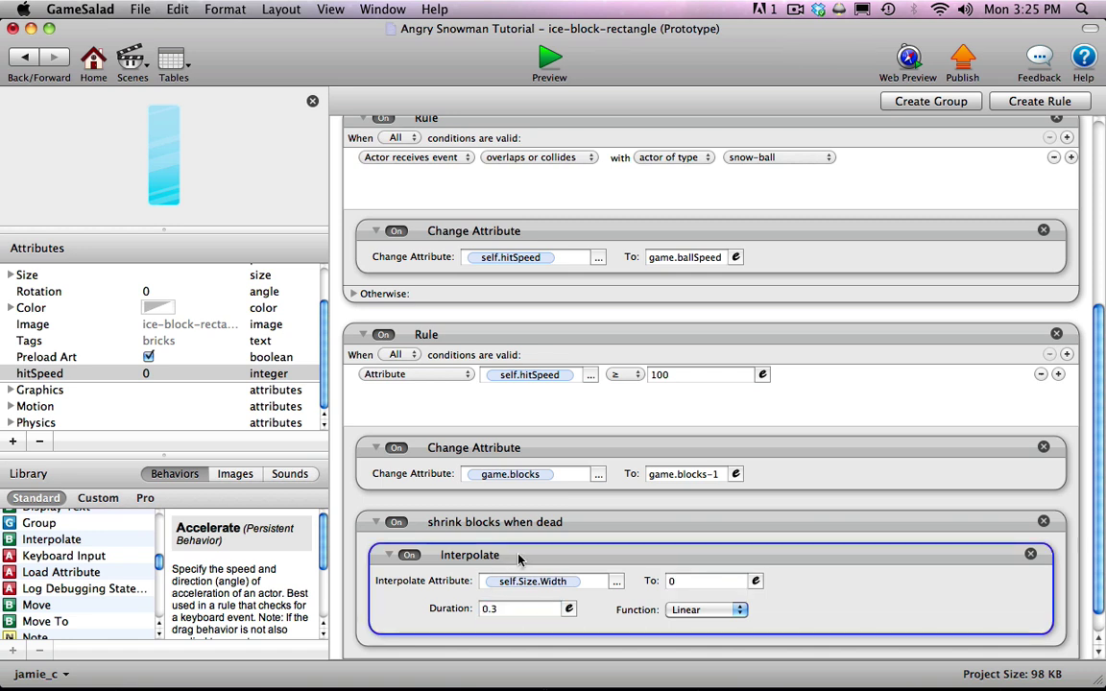
- Duplicate the width Interpolate behavior below itself in the group and retarget the copy to self.Size.Height
left_click_drag(519, 560, 525, 653, "alt")
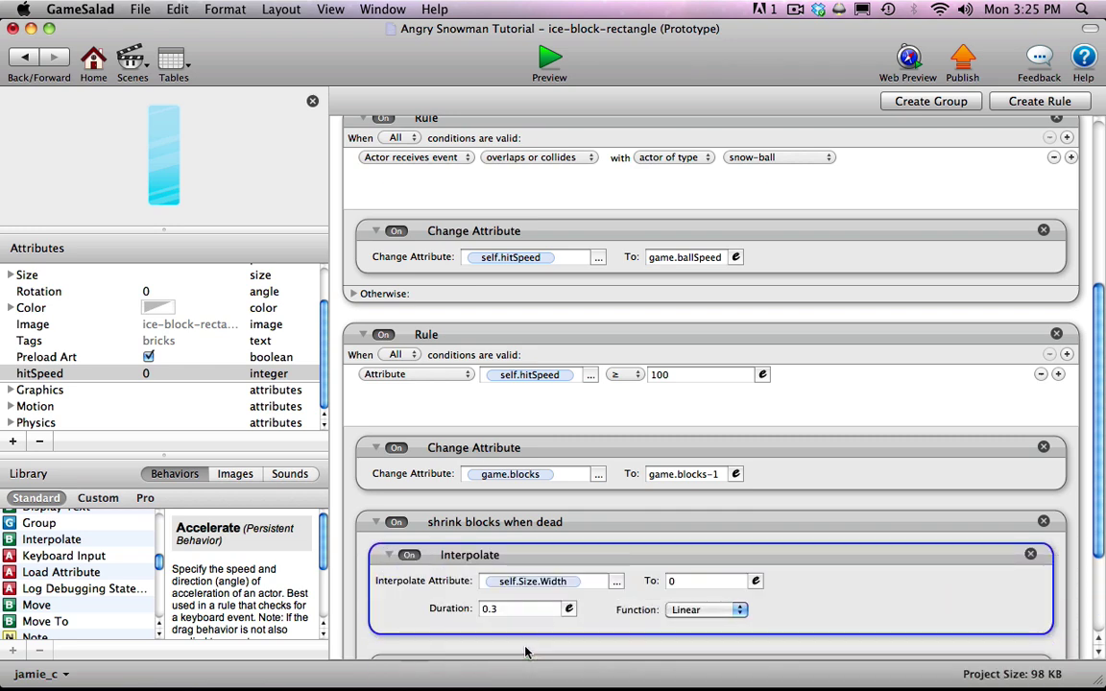
scroll(992, 400, "down", 3)
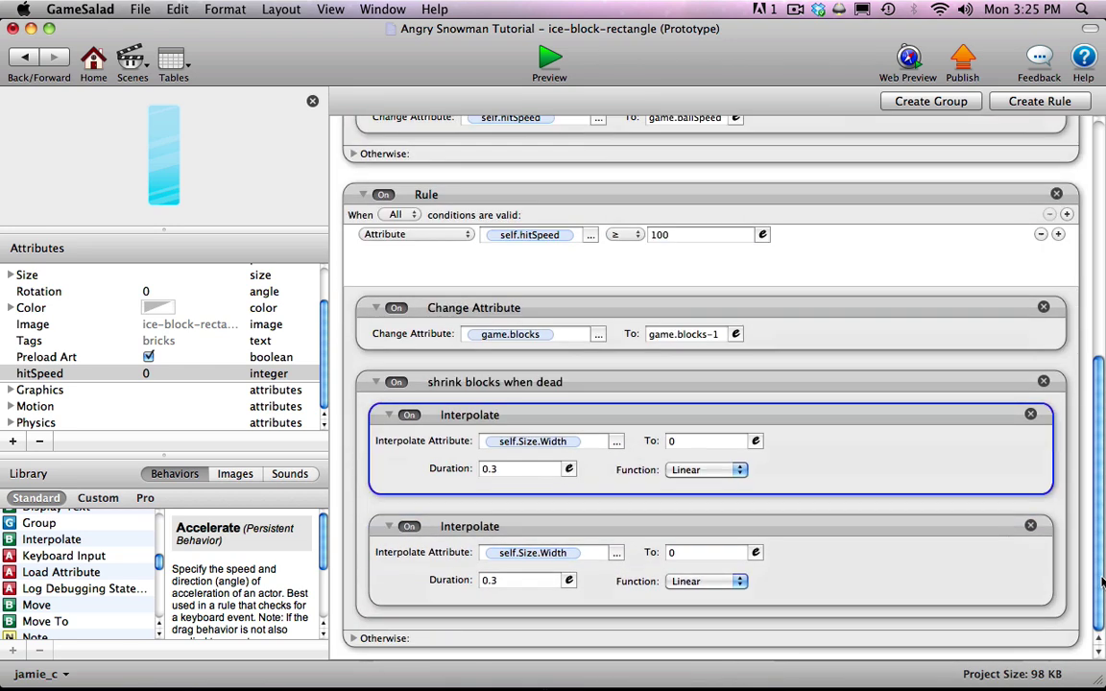
left_click(618, 554)
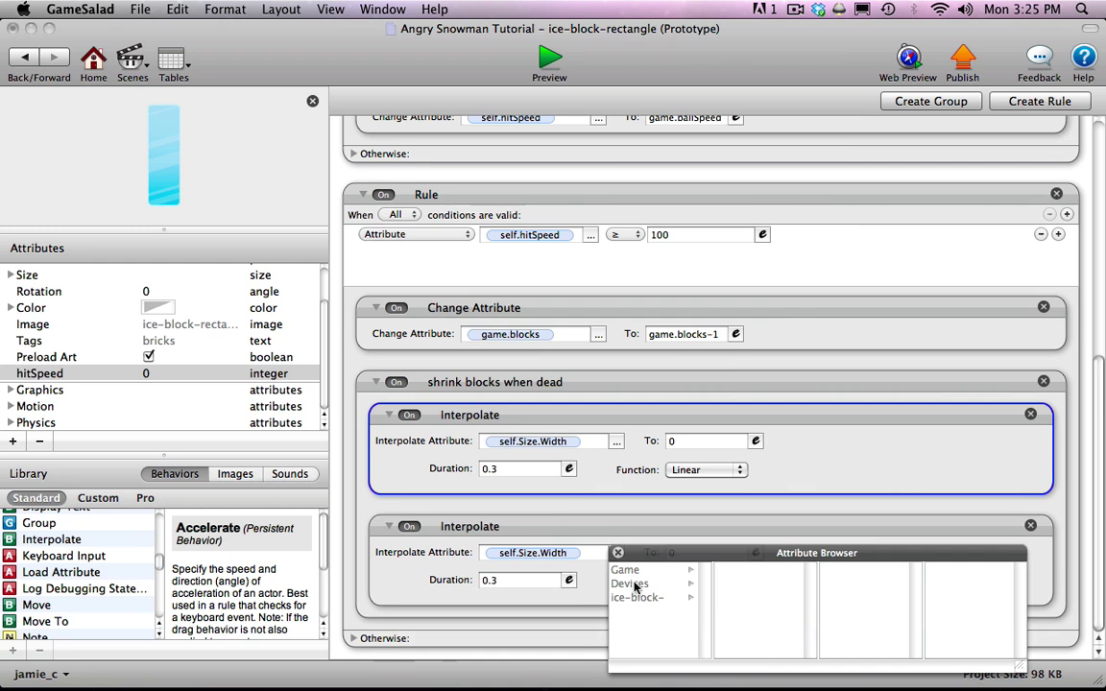
left_click(645, 597)
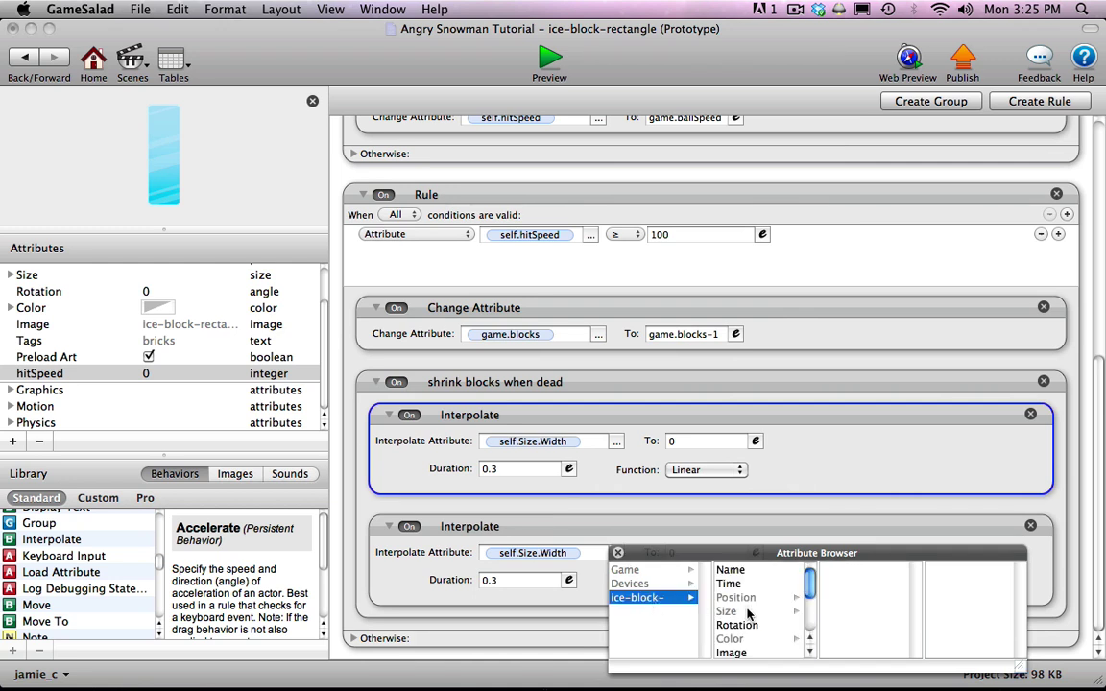
left_click(748, 611)
left_click(837, 583)
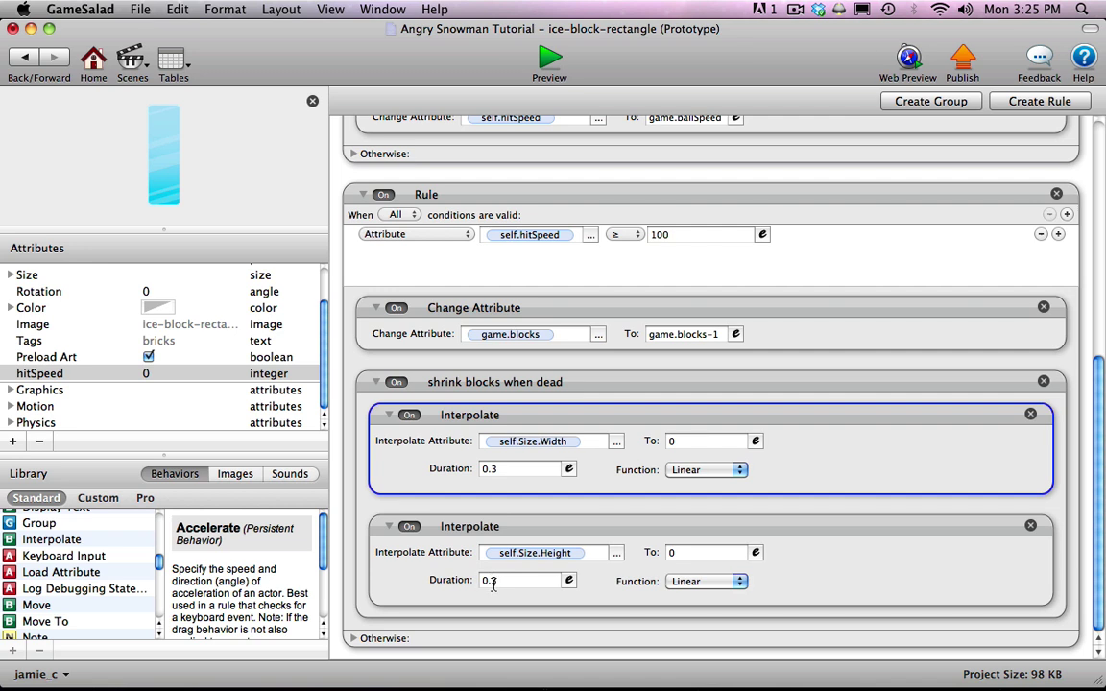
left_click(1006, 523)
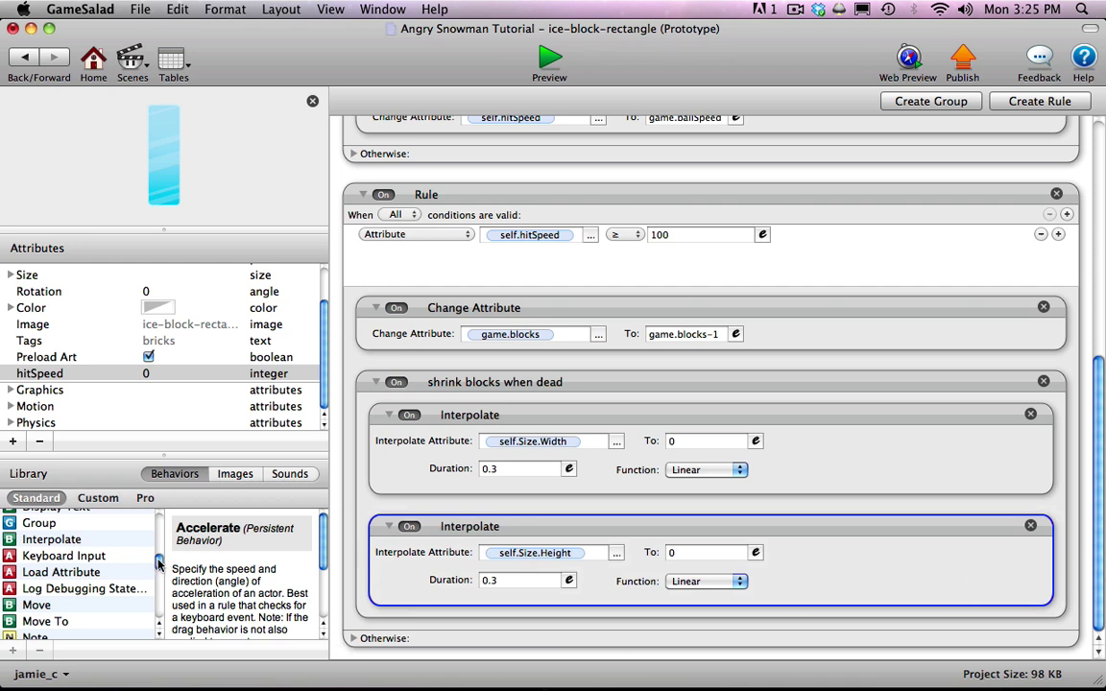
- Add a Timer below the two Interpolate behaviors in the group and set it to After 0.3 seconds
left_click_drag(159, 564, 161, 608)
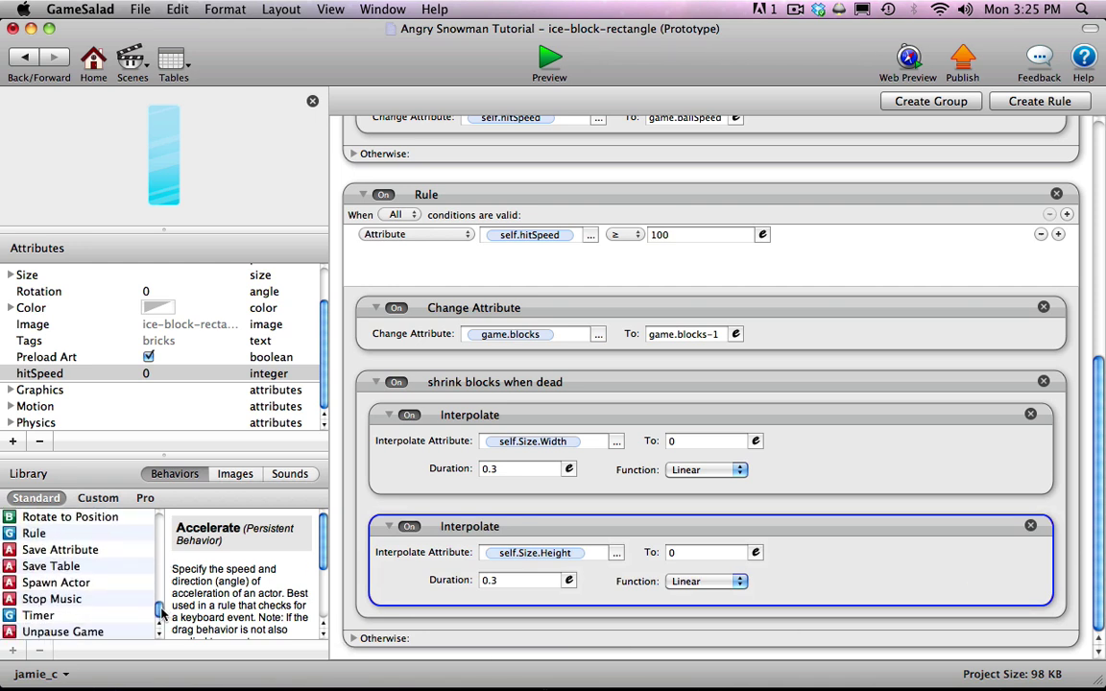
left_click_drag(39, 615, 408, 624)
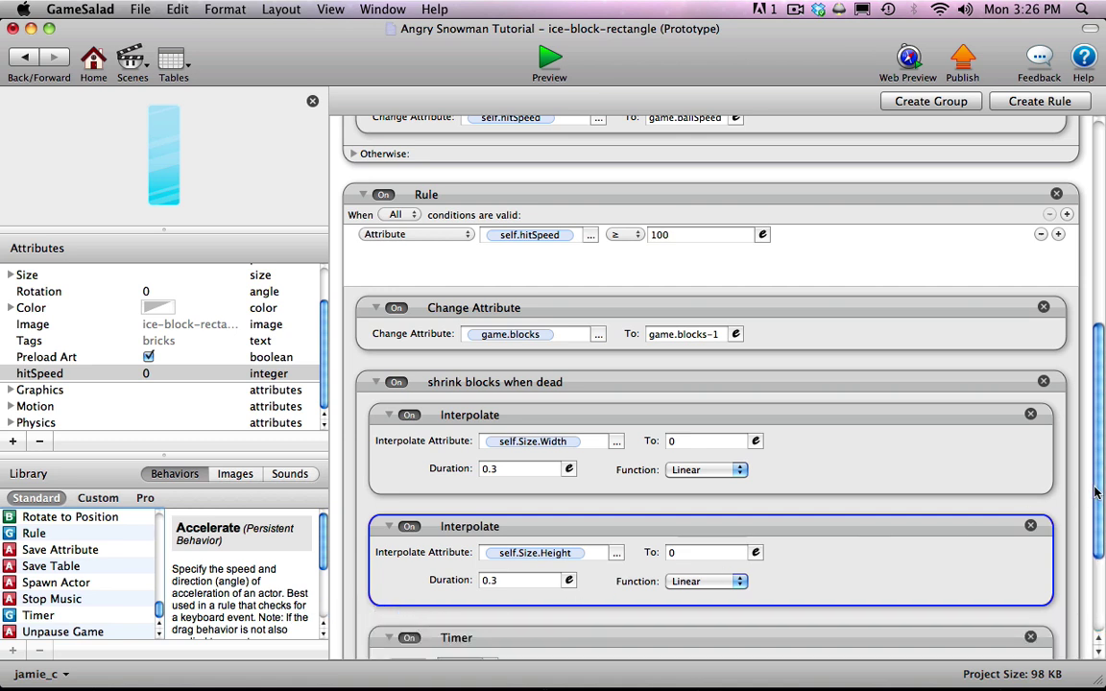
scroll(710, 384, "down", 5)
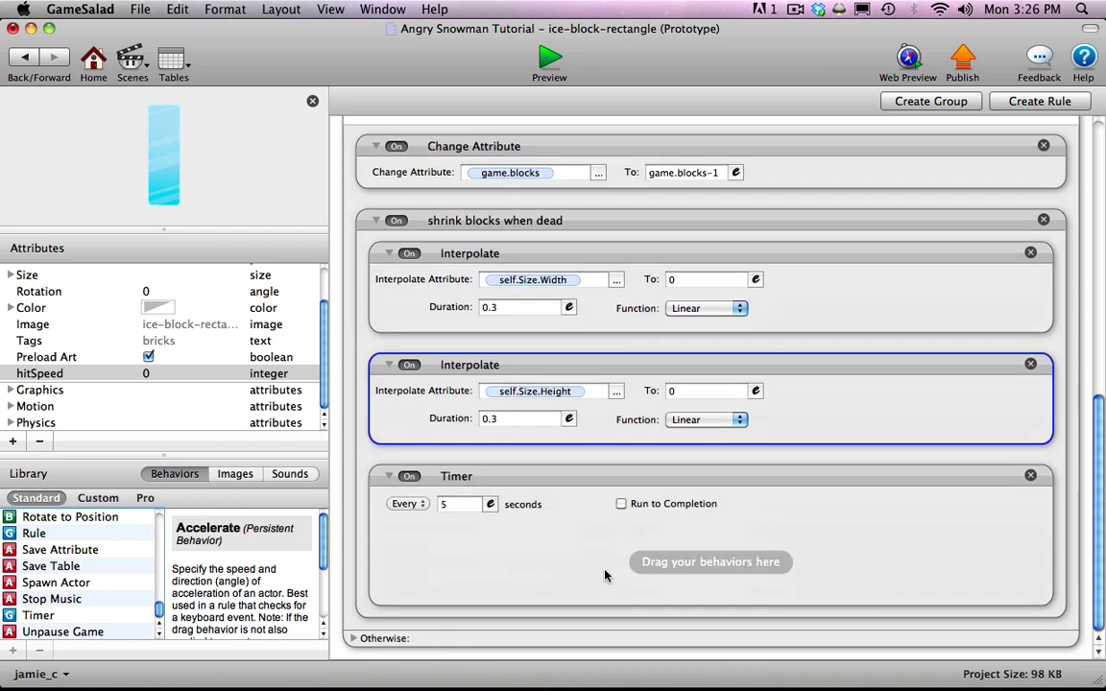
left_click(407, 504)
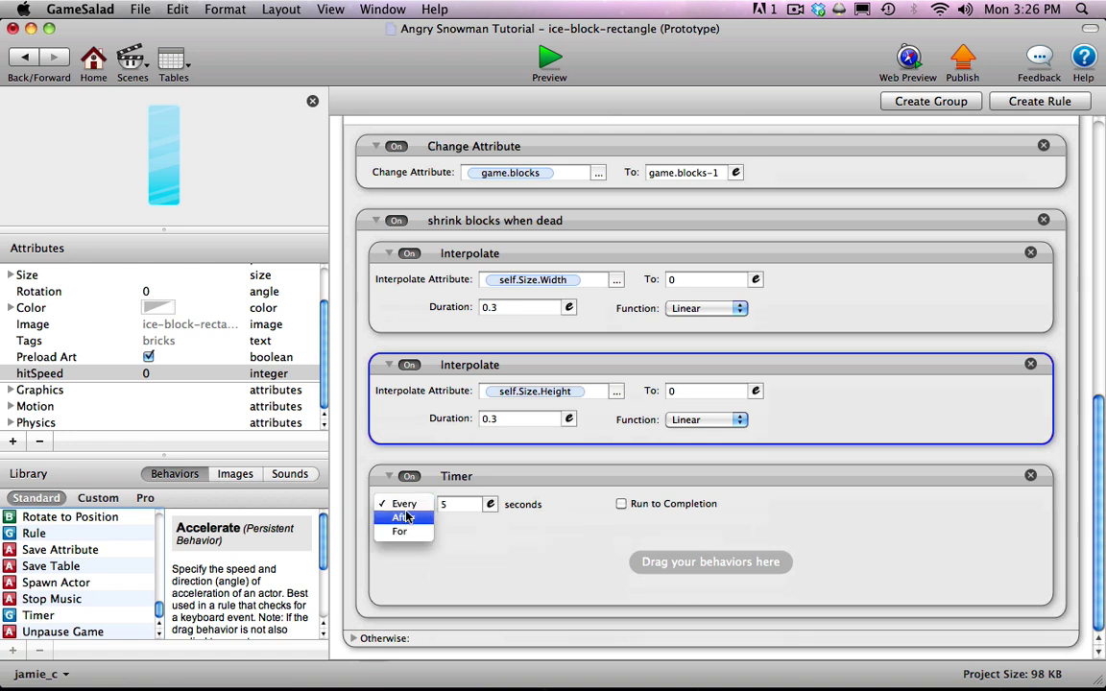
left_click(404, 517)
left_click(451, 506)
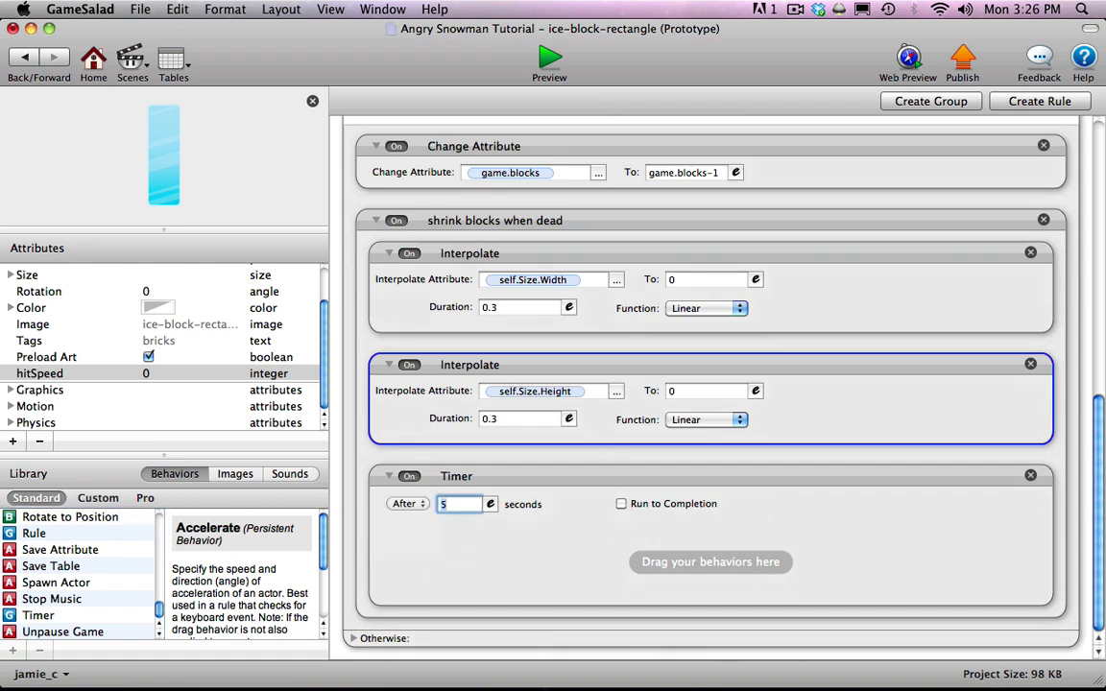
key("Return")
- Nest a Destroy behavior inside the timer and turn on the timer's Run to Completion option
left_click_drag(161, 607, 157, 551)
left_click_drag(43, 534, 482, 576)
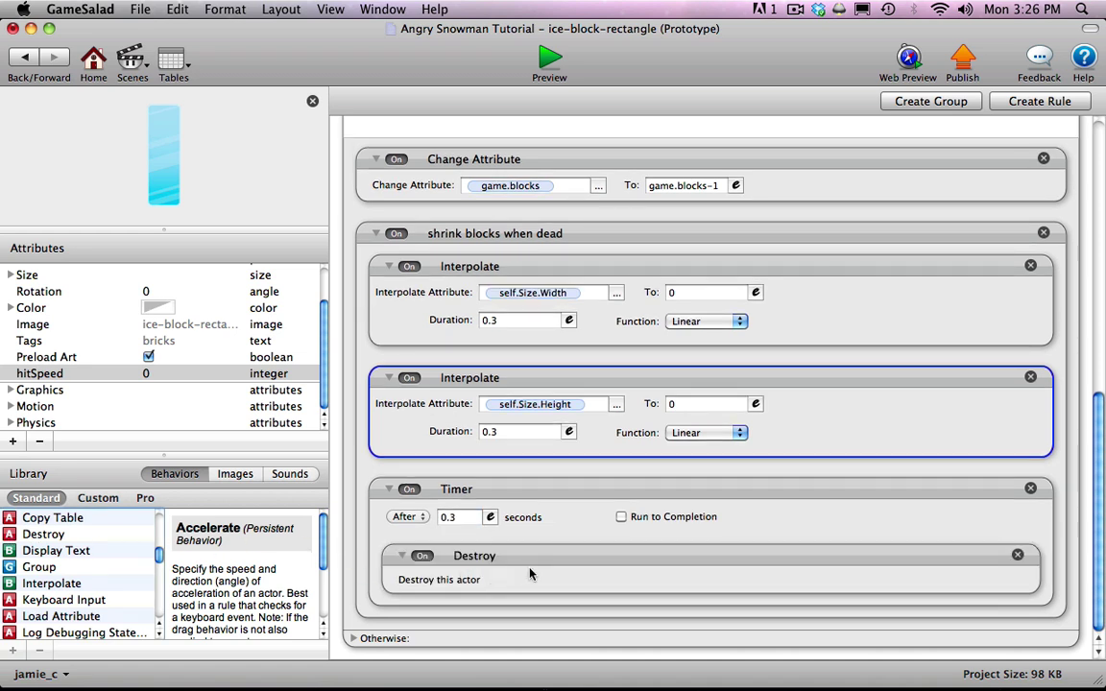
left_click(621, 517)
- Preview the game to test the ice block's behavior
left_click(549, 60)
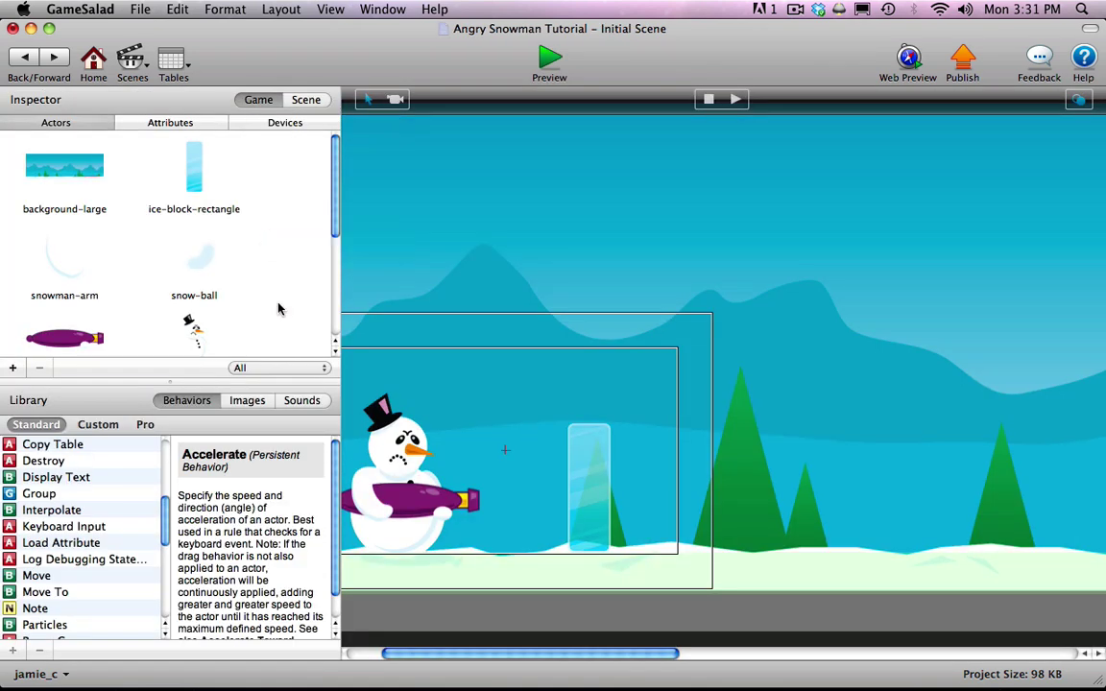
- Open the snow-ball actor and add a Constrain Attribute behavior between Change Velocity and Group
double_click(194, 242)
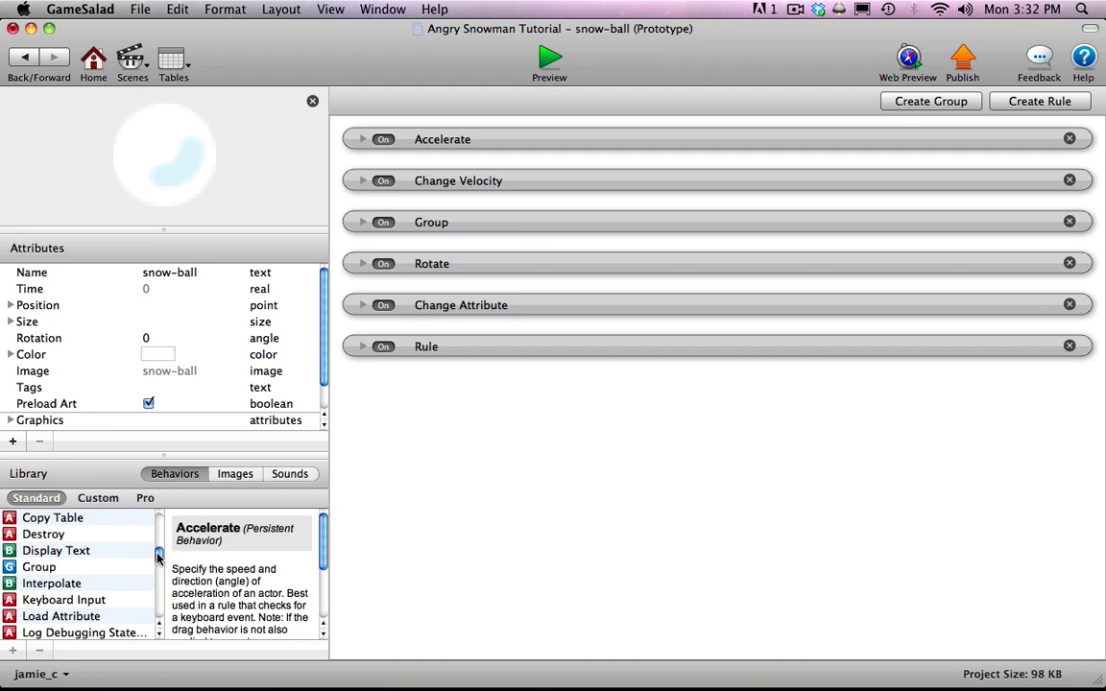
left_click_drag(158, 558, 161, 535)
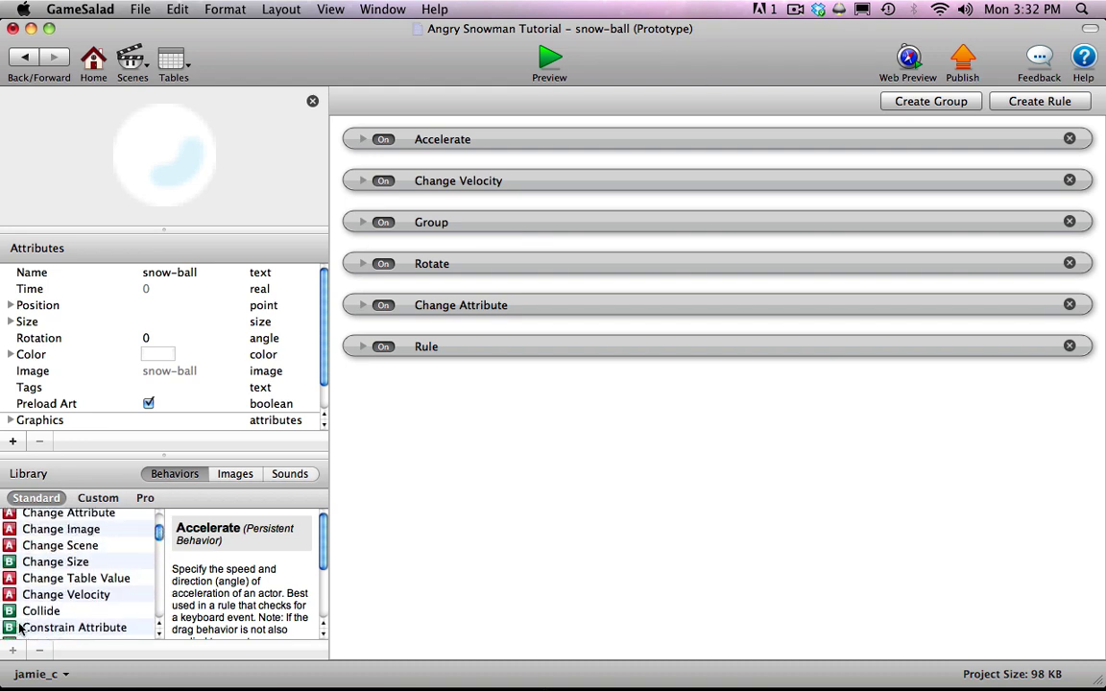
left_click_drag(68, 627, 371, 233)
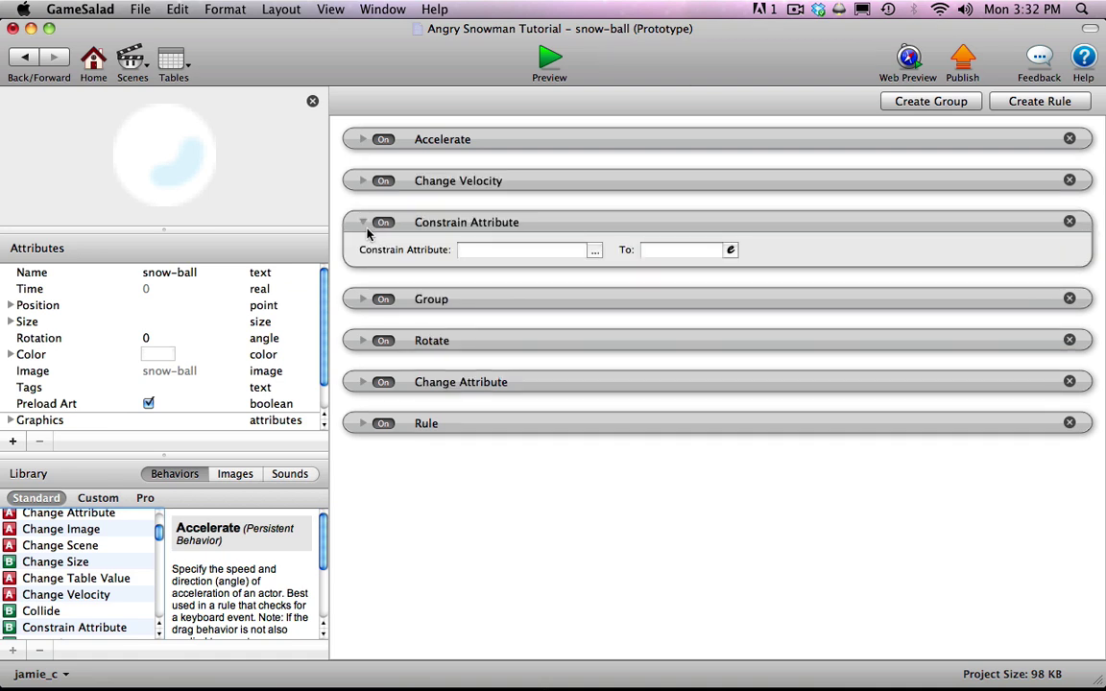
- Set the Constrain Attribute behavior to constrain the game.ballSpeed attribute
left_click(596, 250)
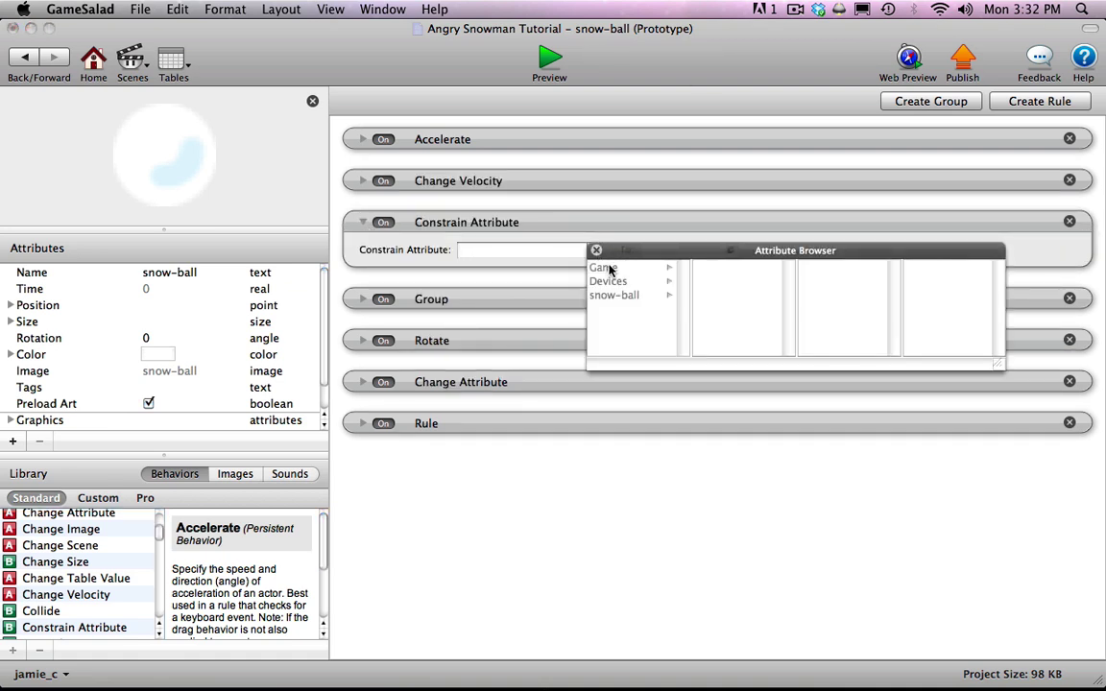
left_click(606, 269)
scroll(768, 312, "down", 2)
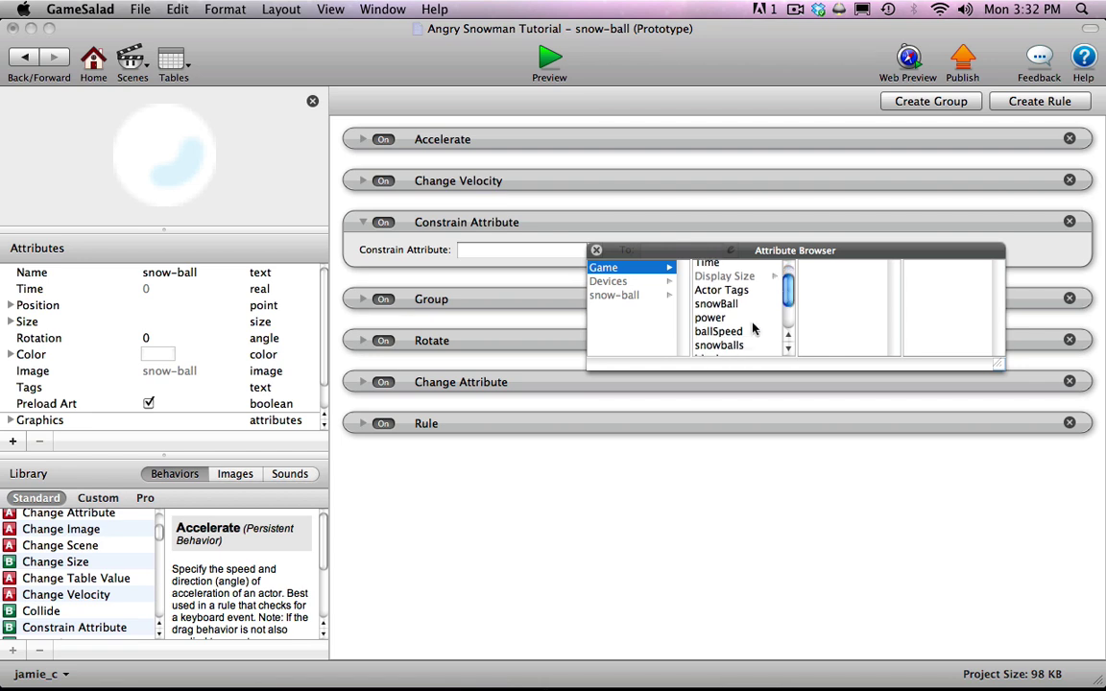
double_click(732, 334)
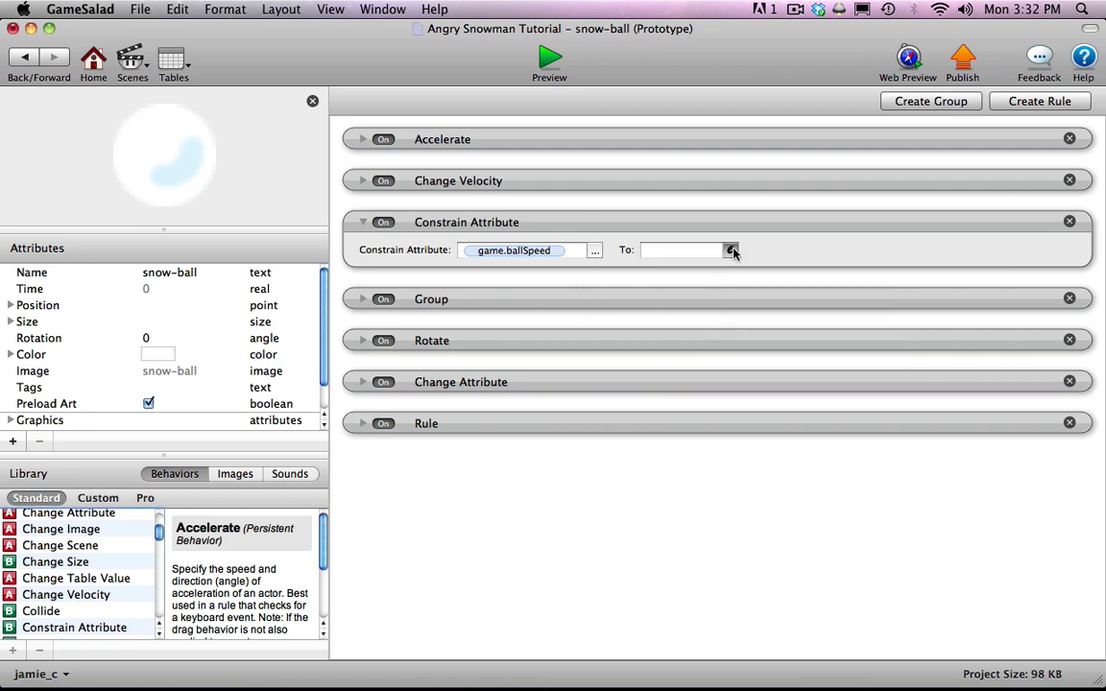
- Insert the magnitude function as the Constrain Attribute's target expression and remove its placeholder x,y arguments
left_click(731, 250)
left_click(775, 275)
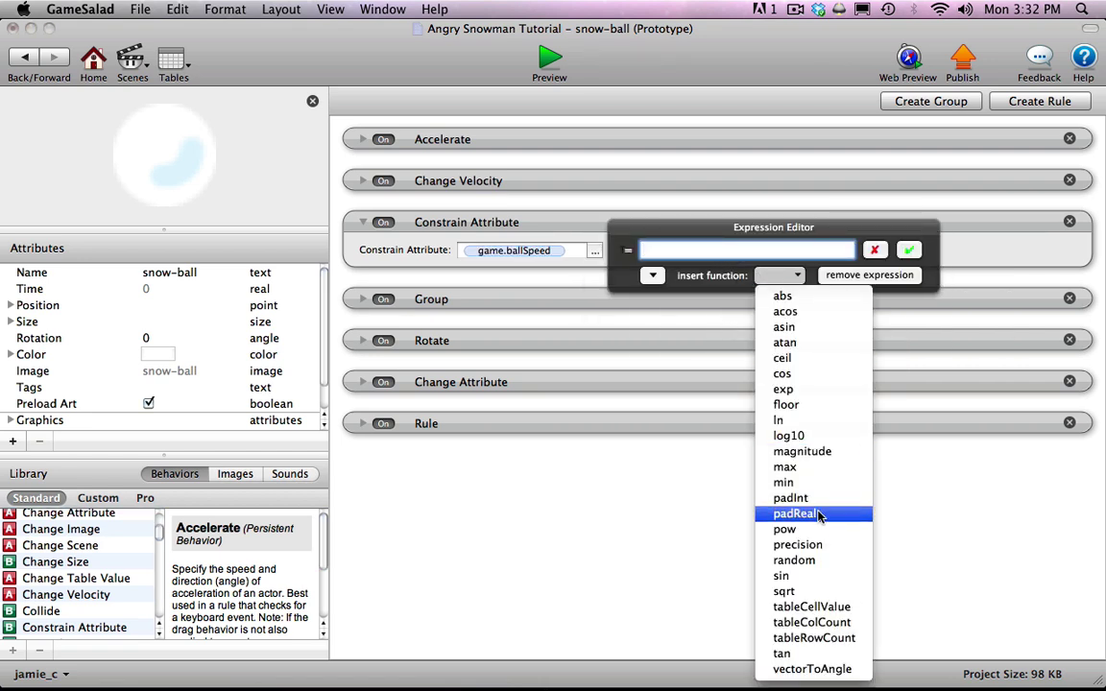
left_click(816, 451)
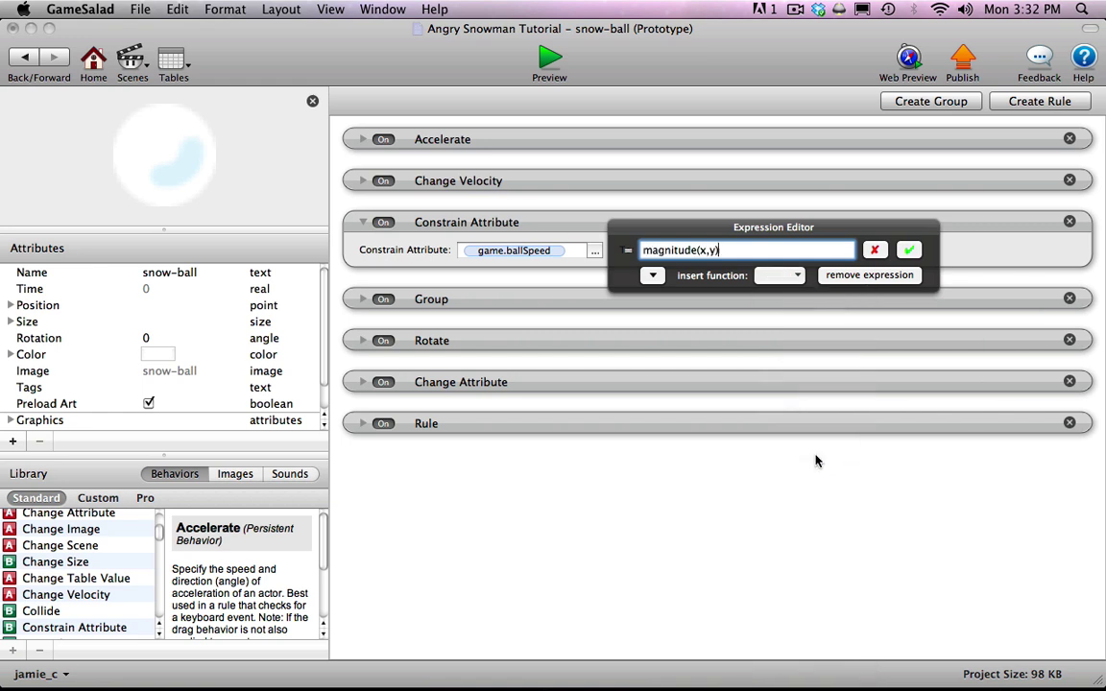
double_click(702, 251)
key("BackSpace")
- Enter the snow-ball's Motion.Linear Velocity.X attribute as the magnitude function's first argument, followed by a comma
left_click(652, 276)
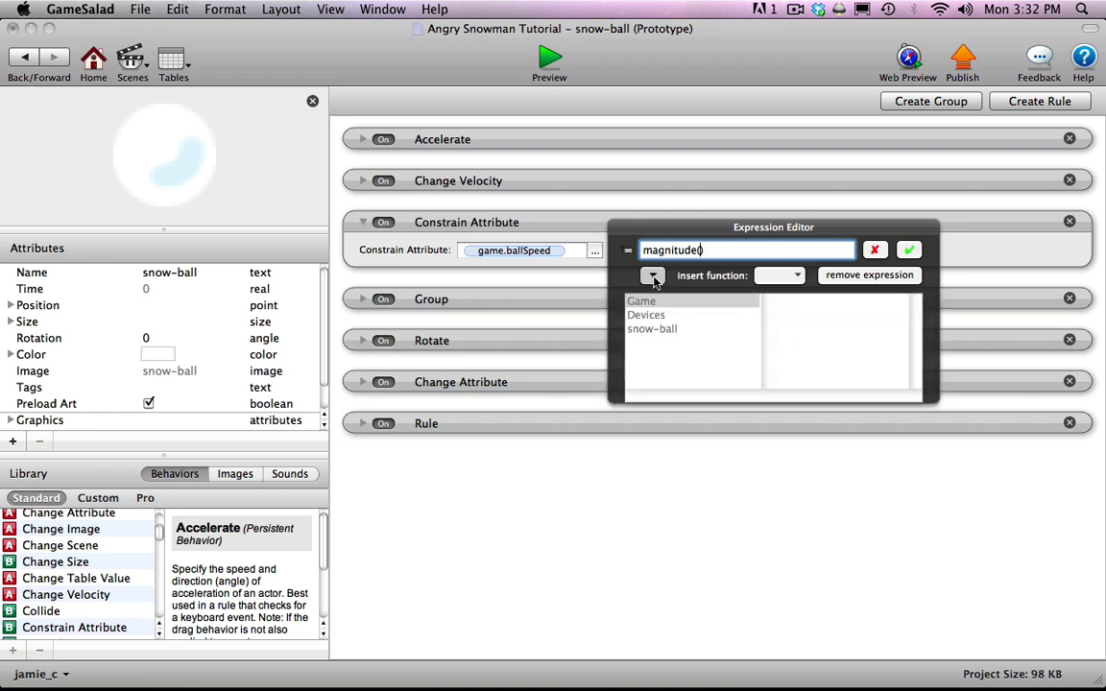
left_click(660, 329)
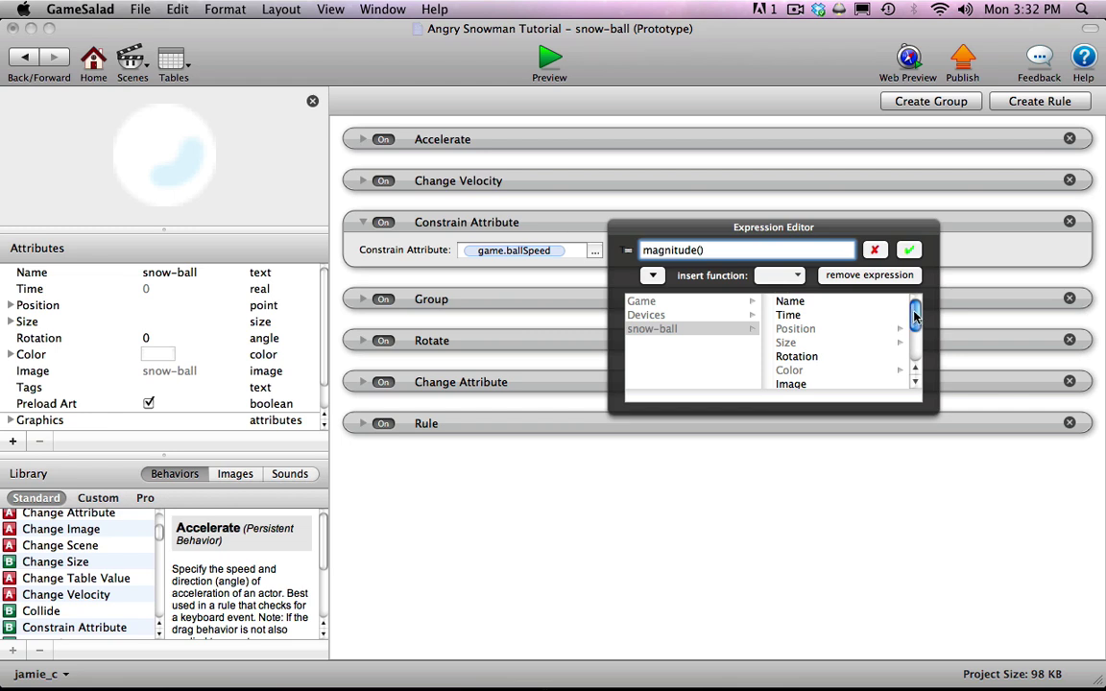
left_click_drag(917, 317, 913, 345)
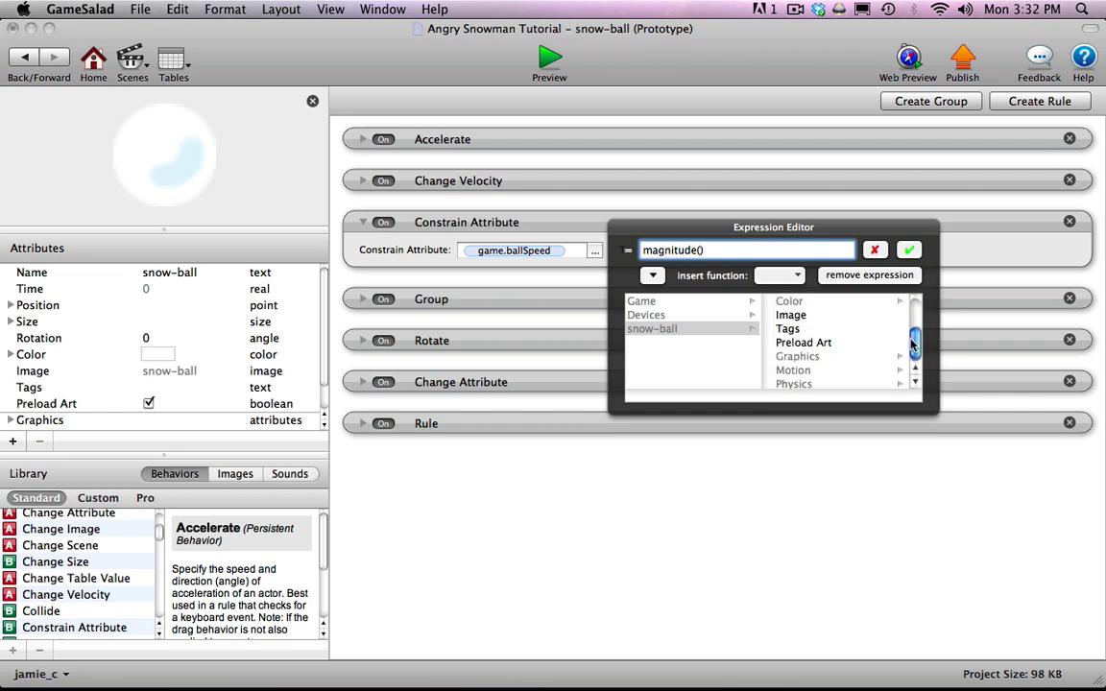
left_click(805, 370)
left_click(817, 303)
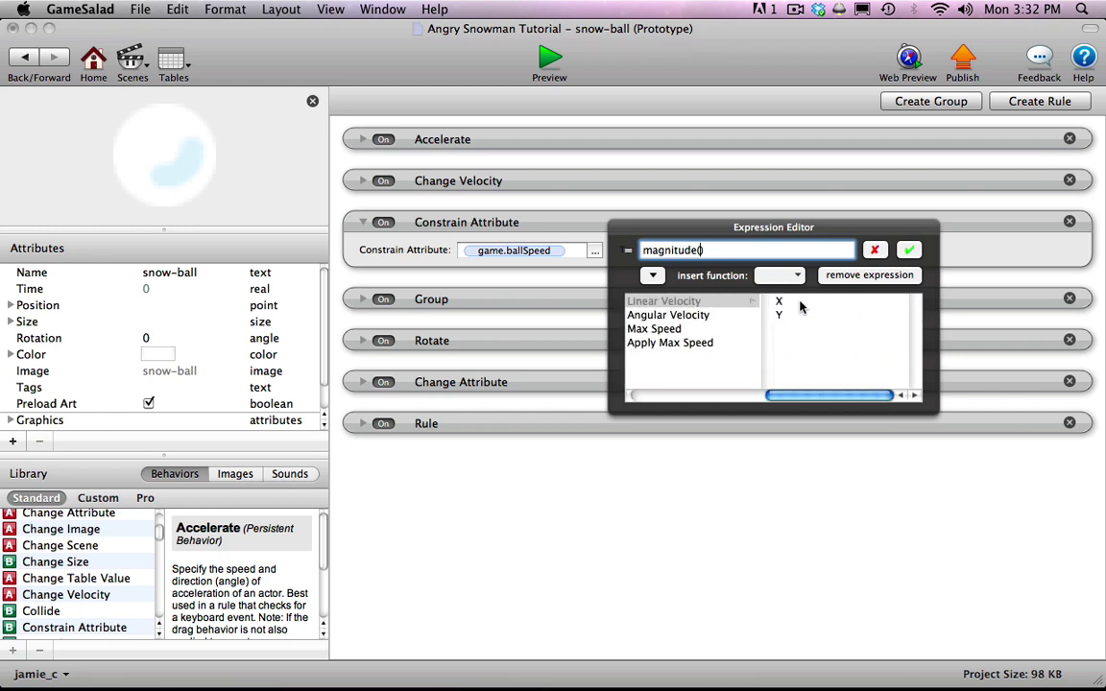
left_click(790, 301)
type(",")
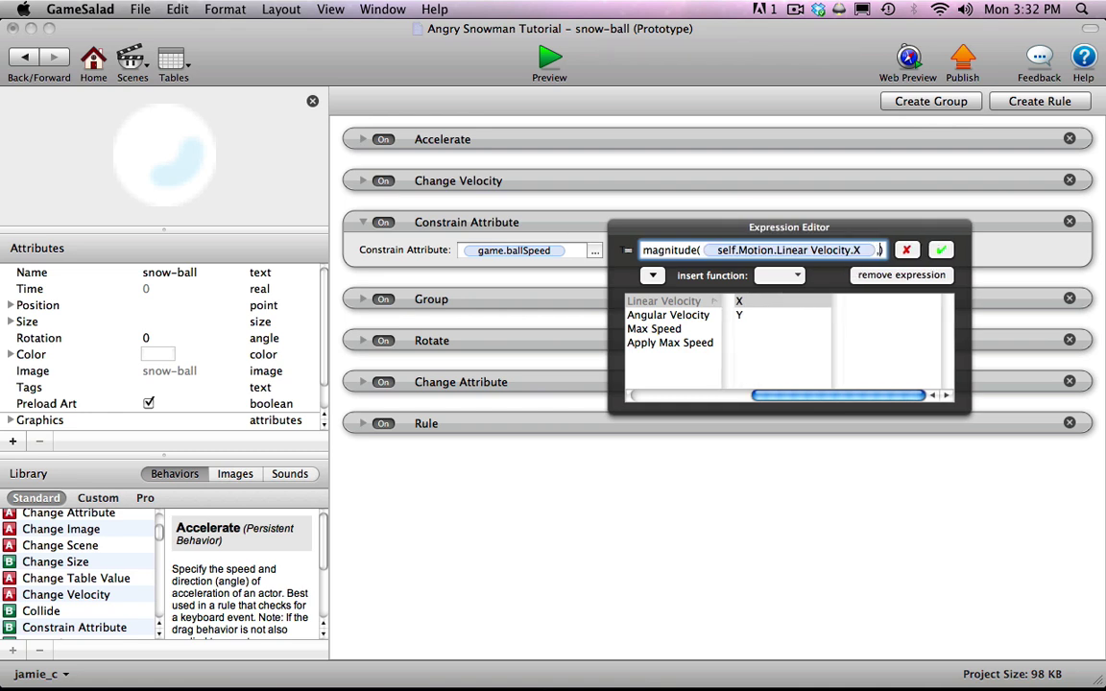
- Add self.Motion.Linear Velocity.Y as the magnitude function's second argument and accept the expression
left_click(739, 314)
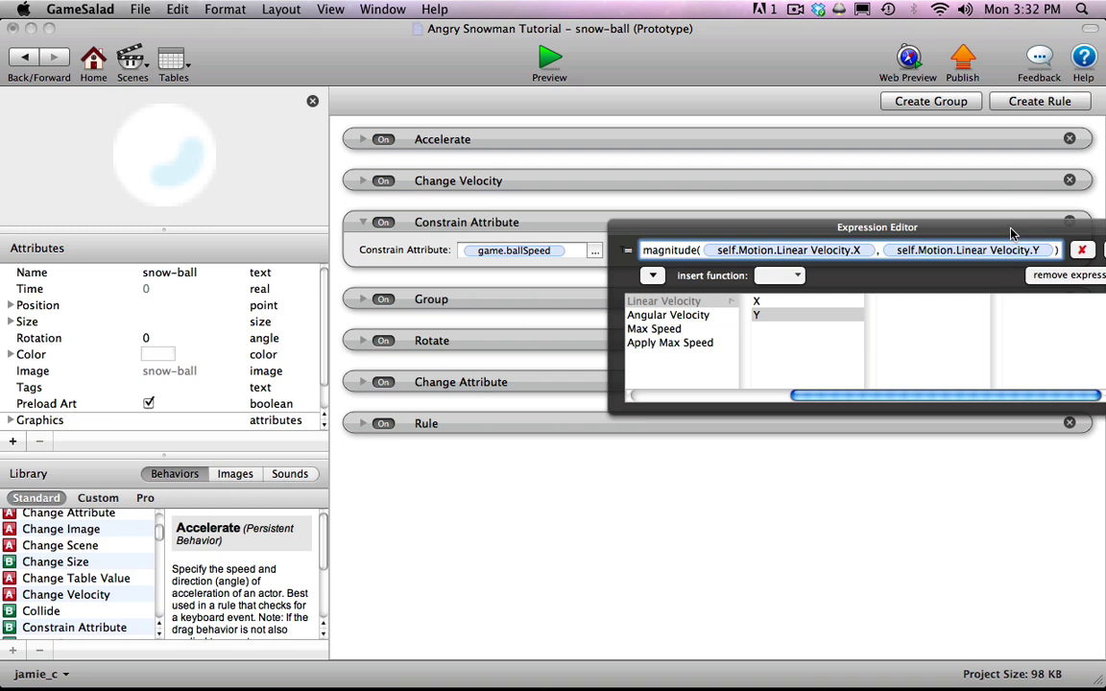
left_click_drag(941, 229, 882, 231)
left_click(1057, 252)
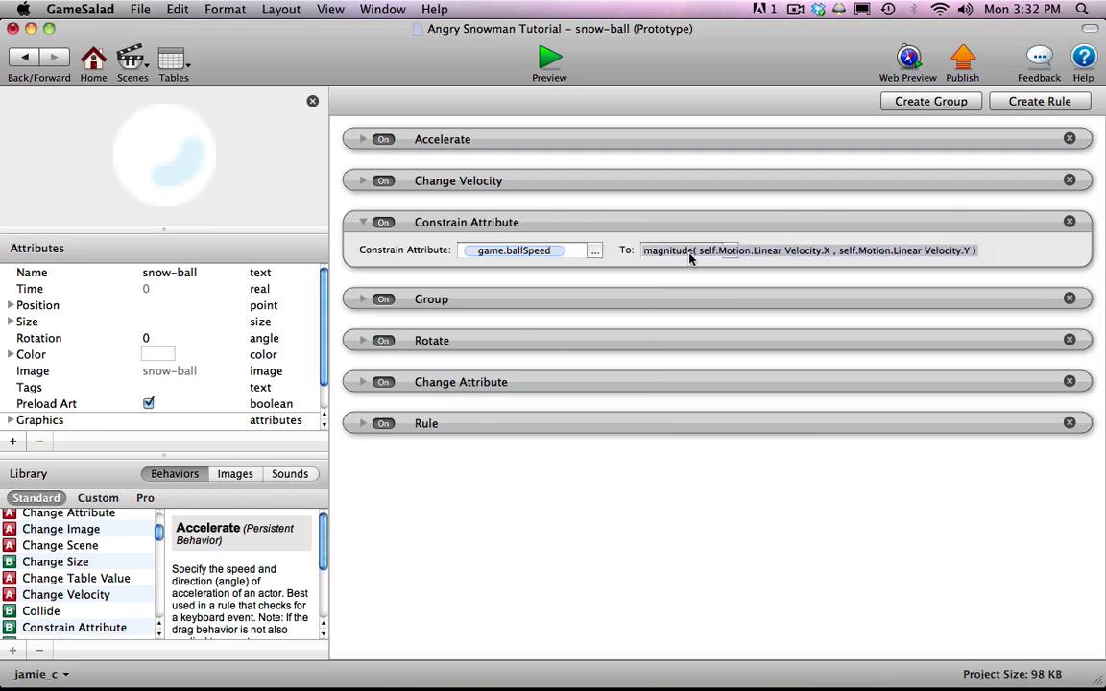
left_click(645, 252)
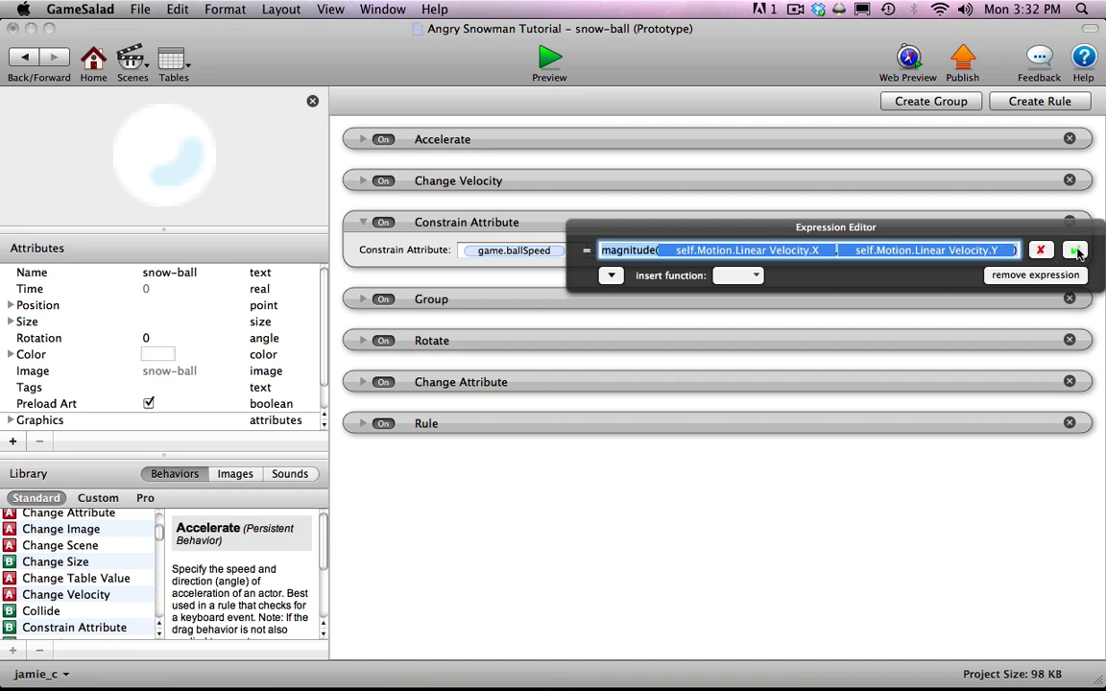
left_click(1075, 251)
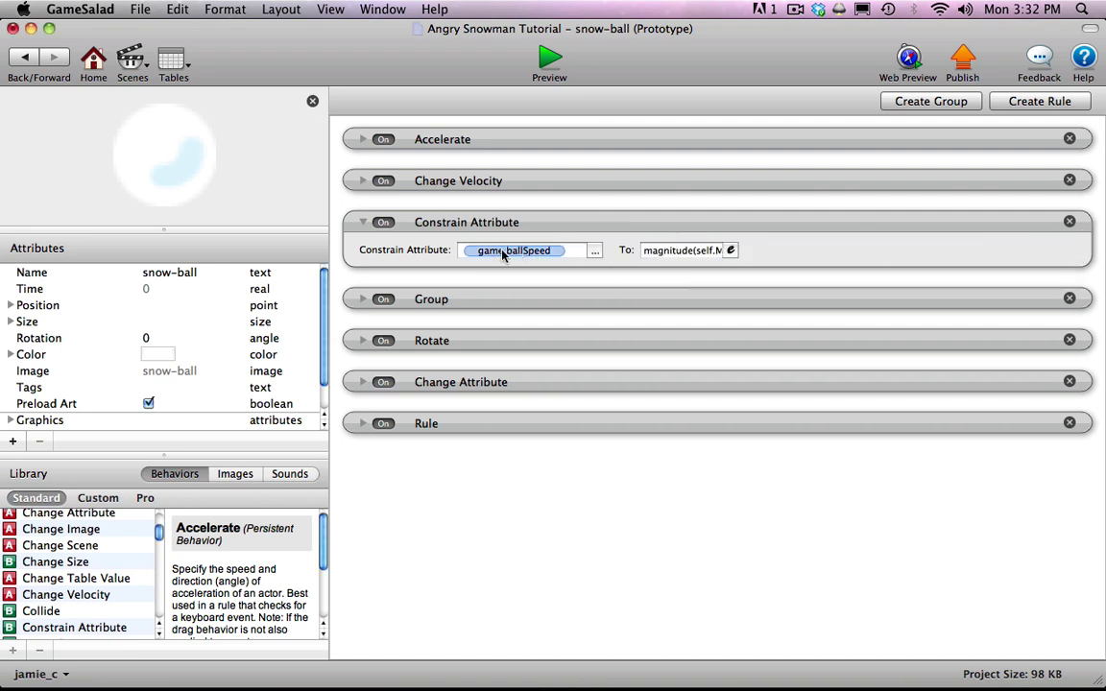
- Preview the game, restart it once to test the ice block hit again, and return to the snow-ball actor
left_click(547, 60)
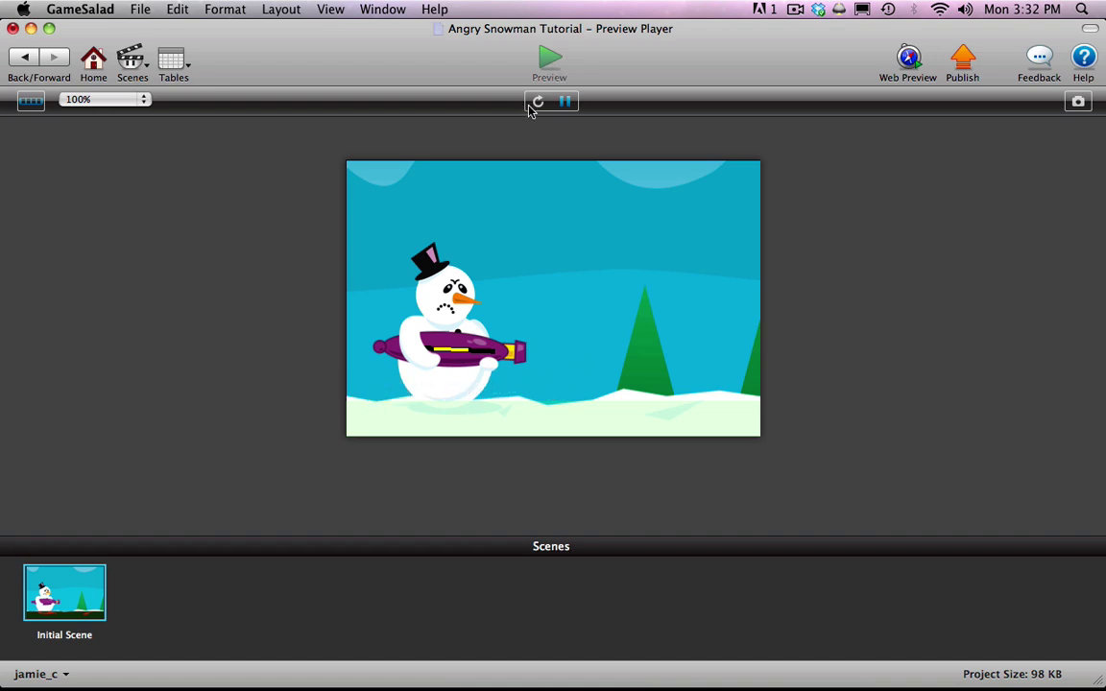
left_click(539, 102)
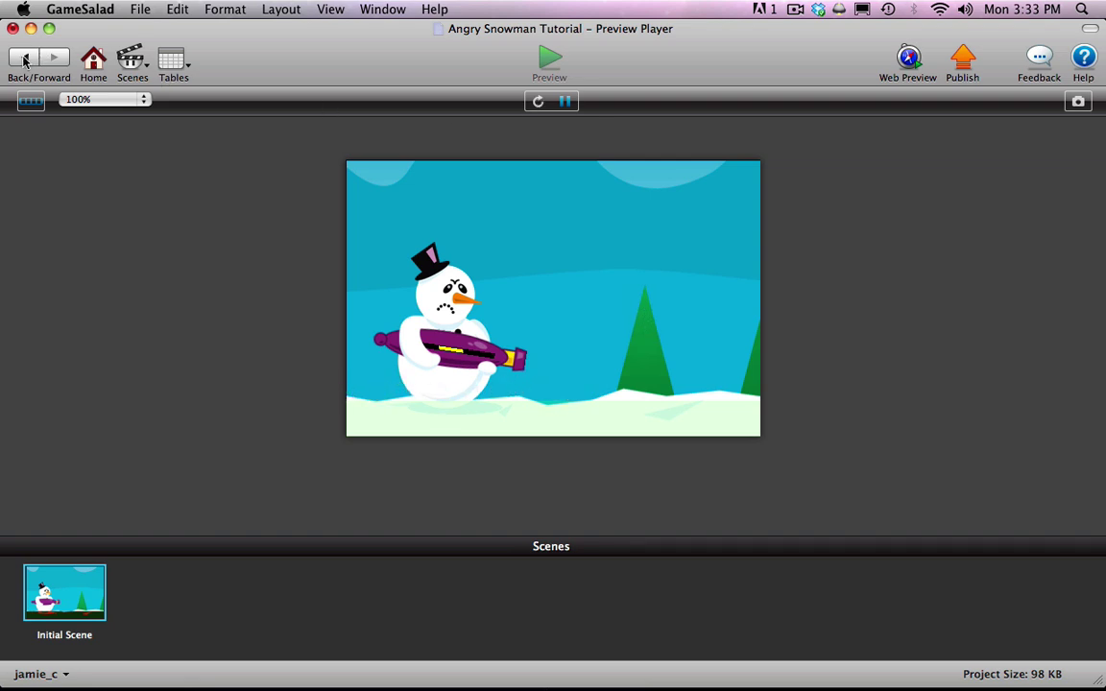
left_click(25, 59)
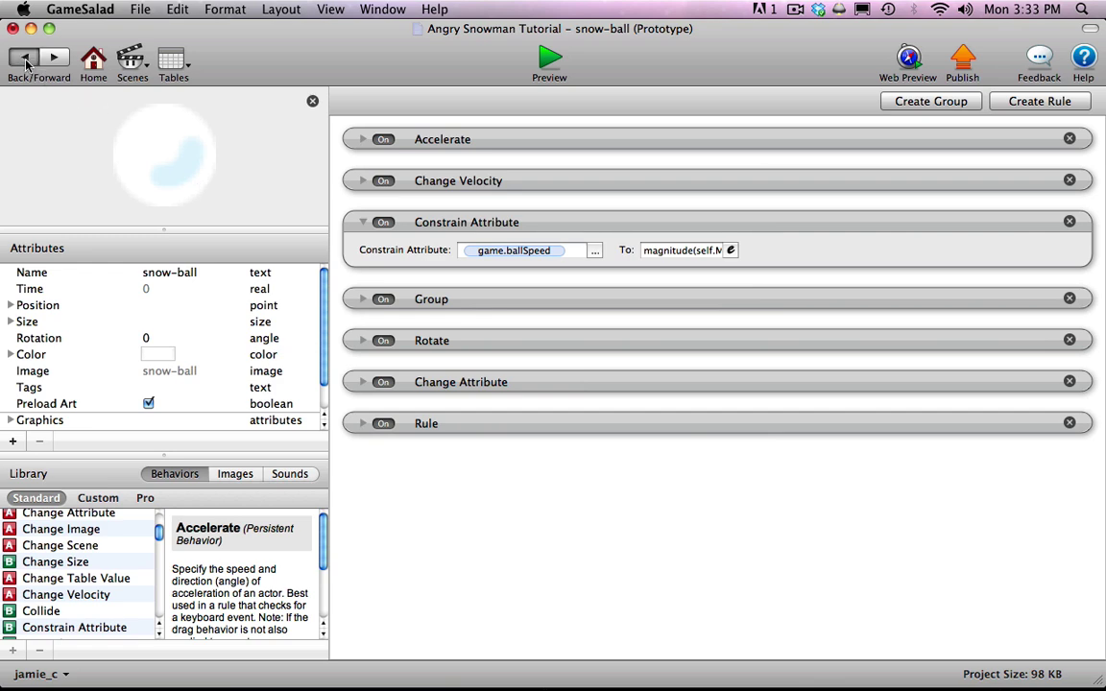
- Open the ice-block-rectangle actor and collapse its Accelerate behavior, collision Group and both Rules
left_click(25, 60)
left_click(193, 163)
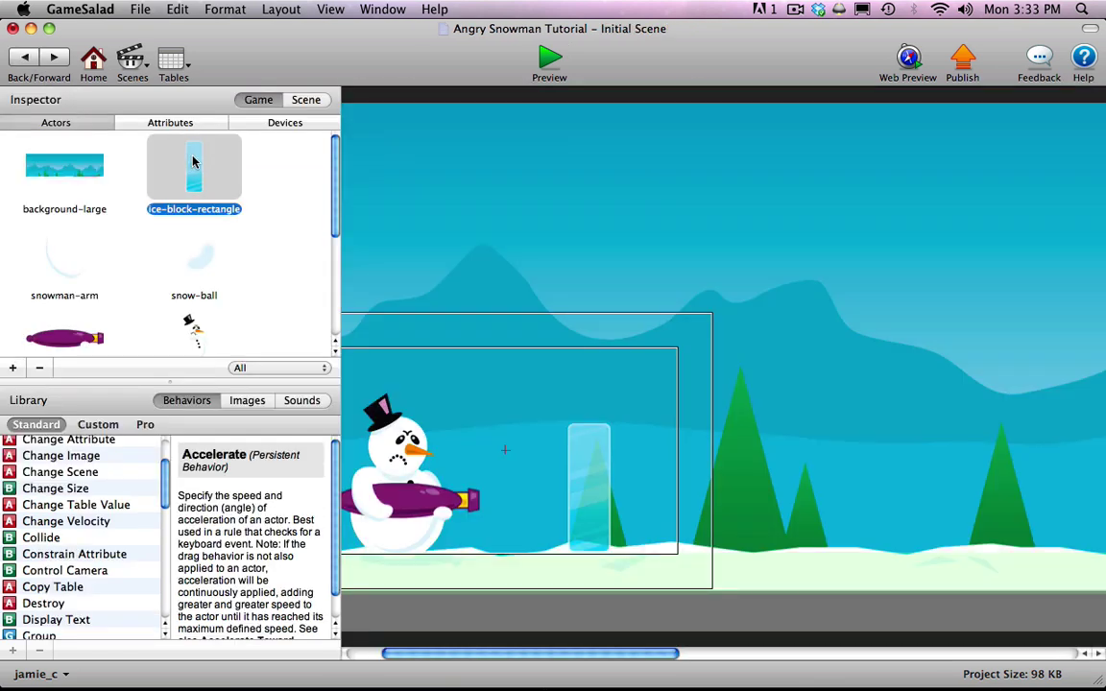
double_click(192, 163)
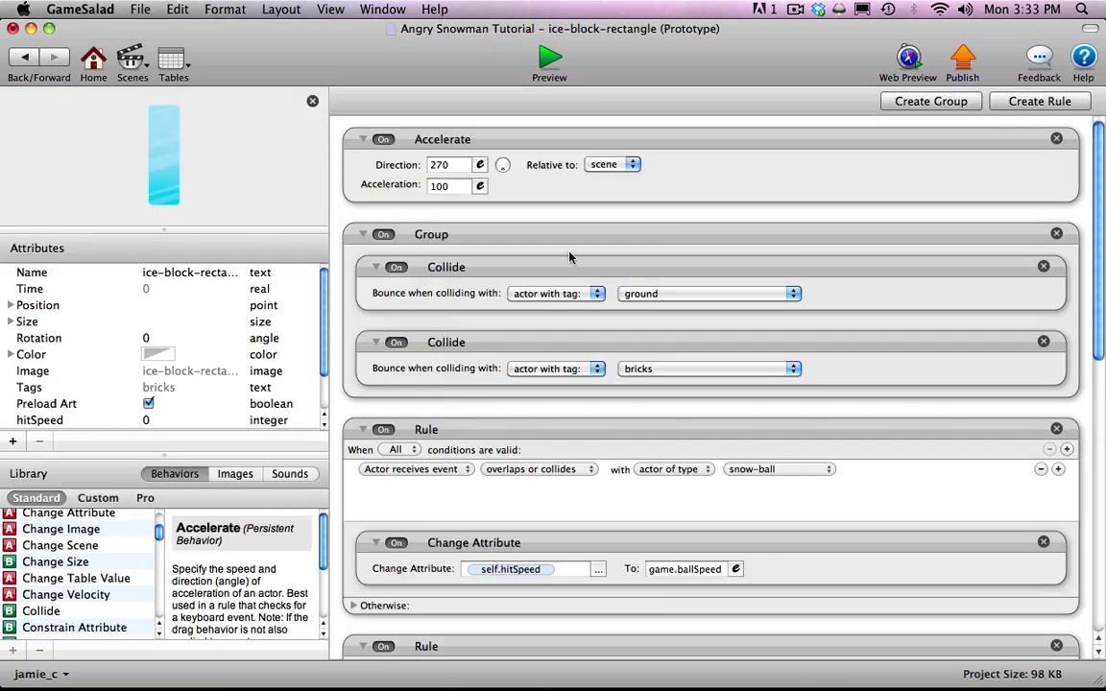
left_click(361, 139)
left_click(363, 140)
left_click(362, 139)
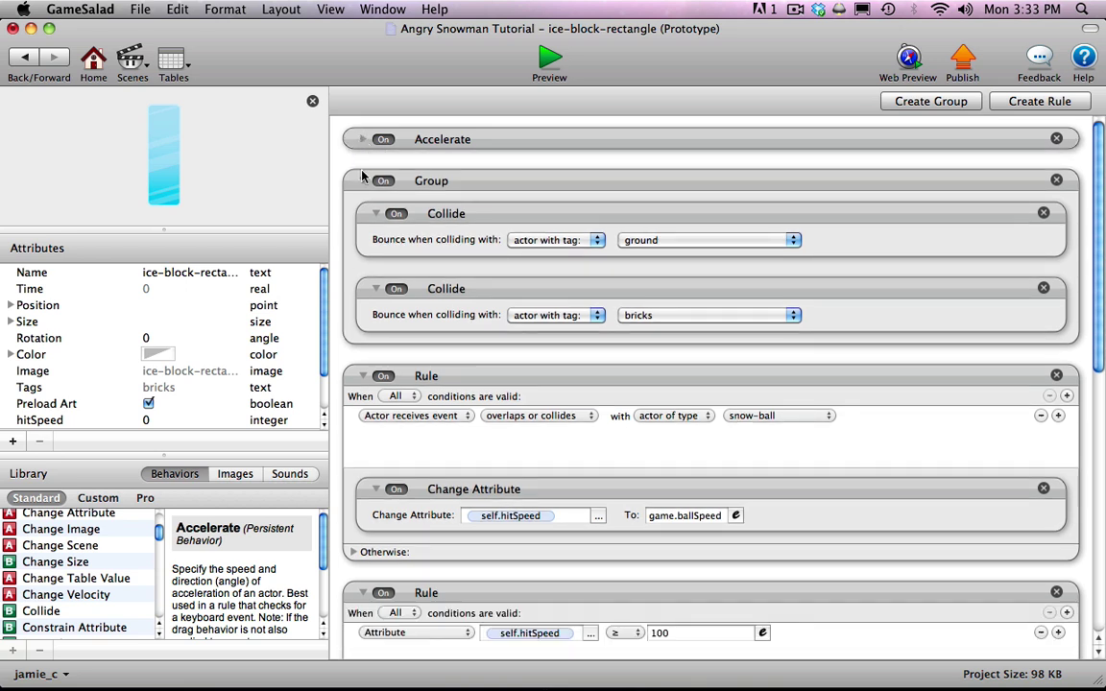
left_click(363, 181)
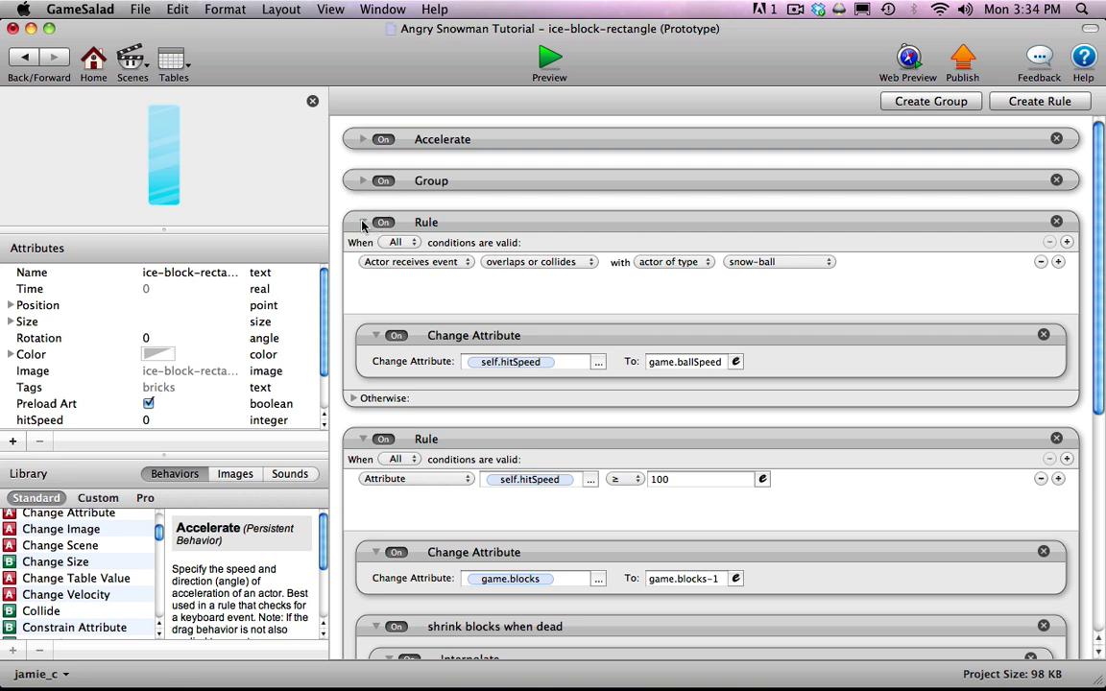
left_click(362, 223)
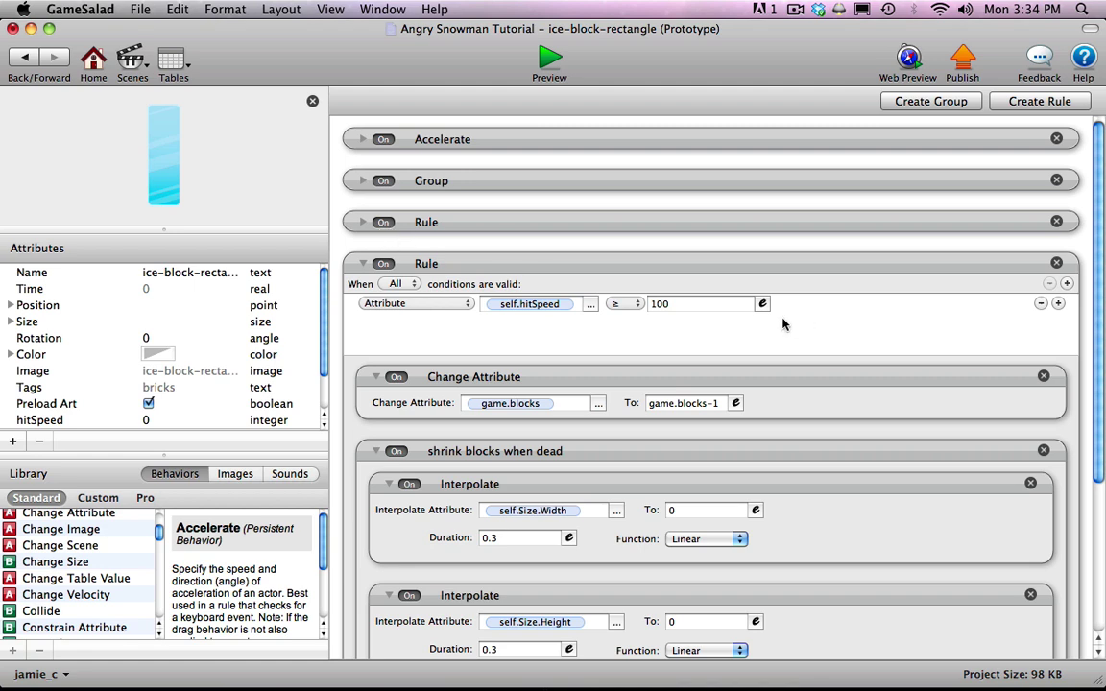
mouse_move(1097, 320)
left_mouse_down()
mouse_move(1088, 457)
mouse_move(1092, 324)
left_mouse_up()
left_click(363, 258)
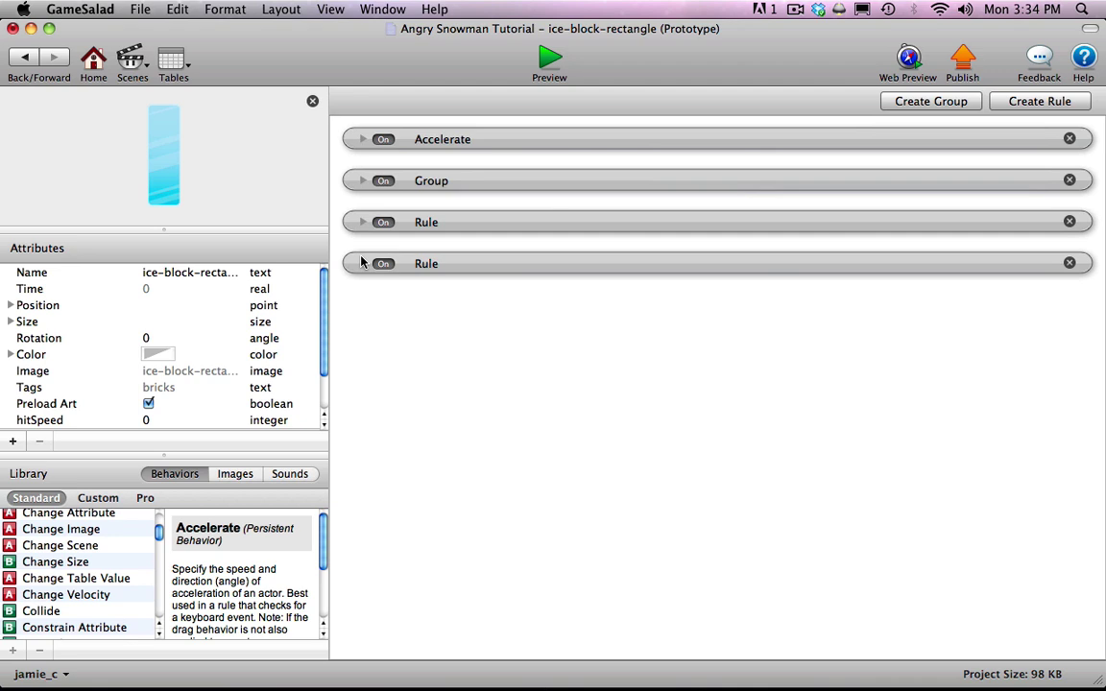
- Return to the Initial Scene, start adding project images, and browse to the images folder inside Angry Snowman's tutorial 2 folder
left_click(25, 58)
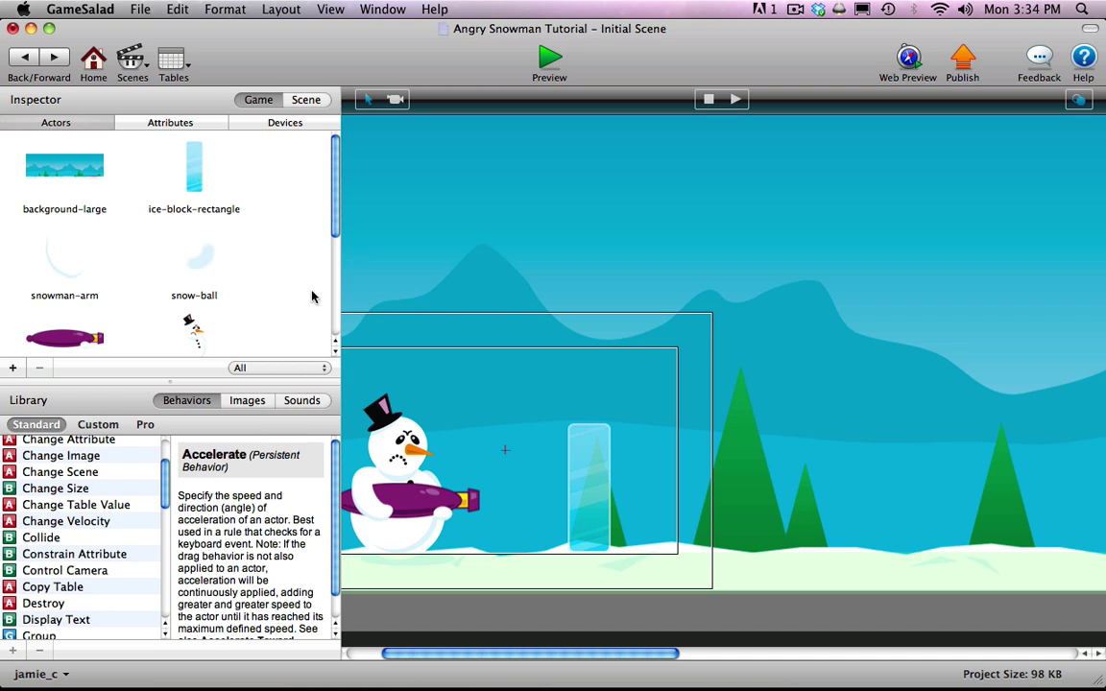
left_click(247, 402)
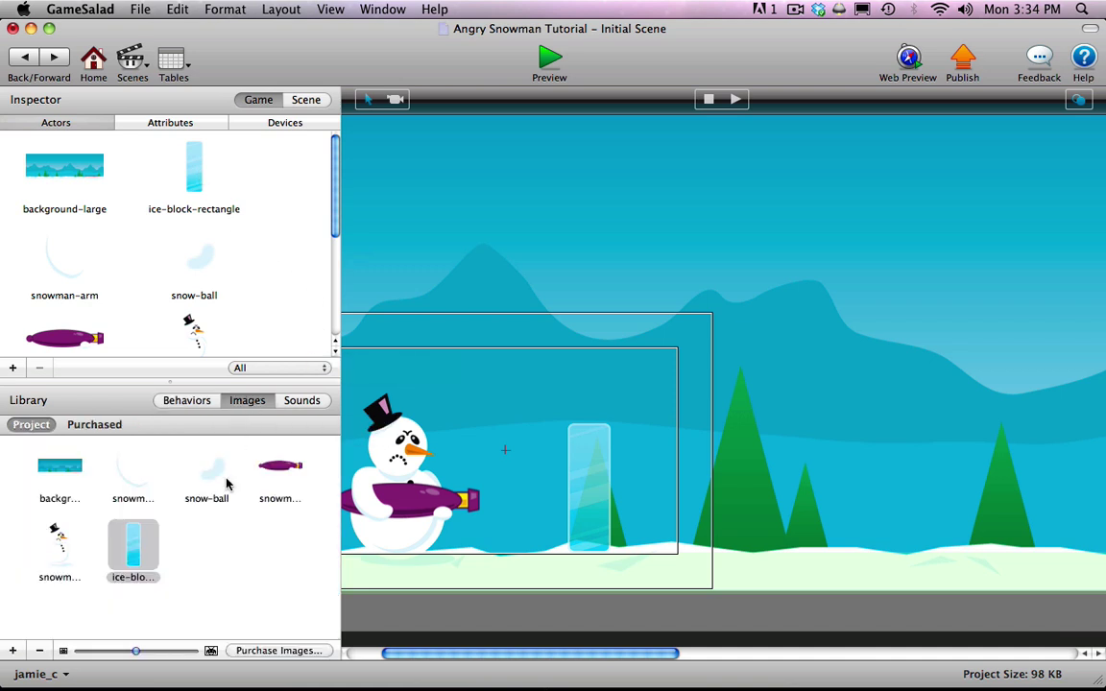
left_click(15, 651)
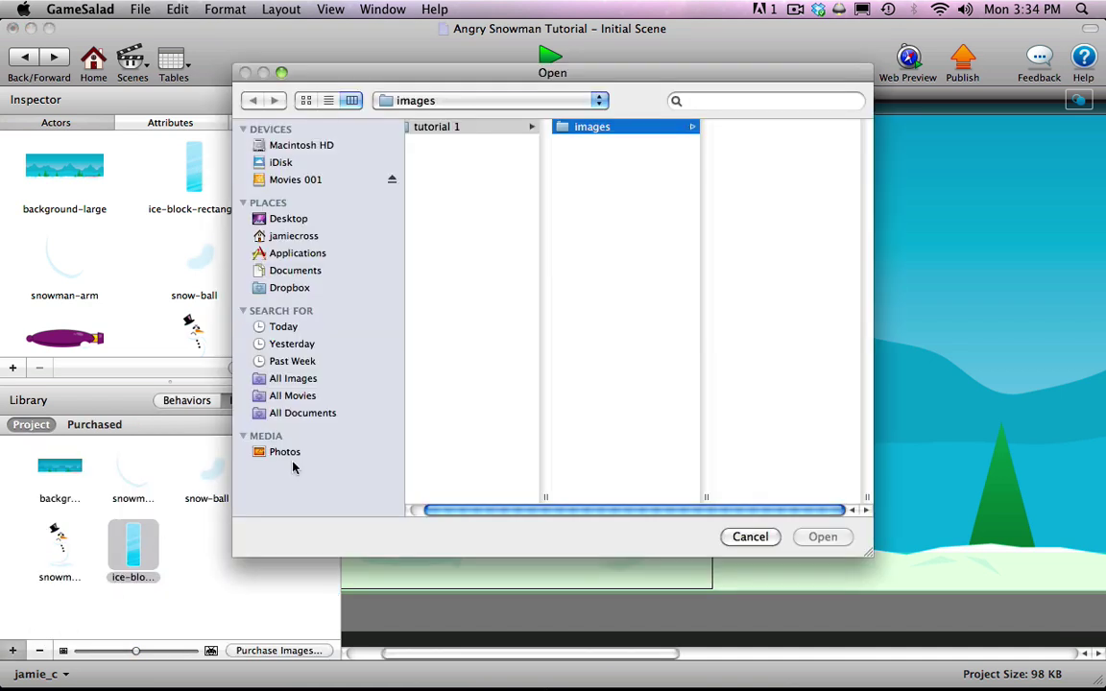
left_click(531, 100)
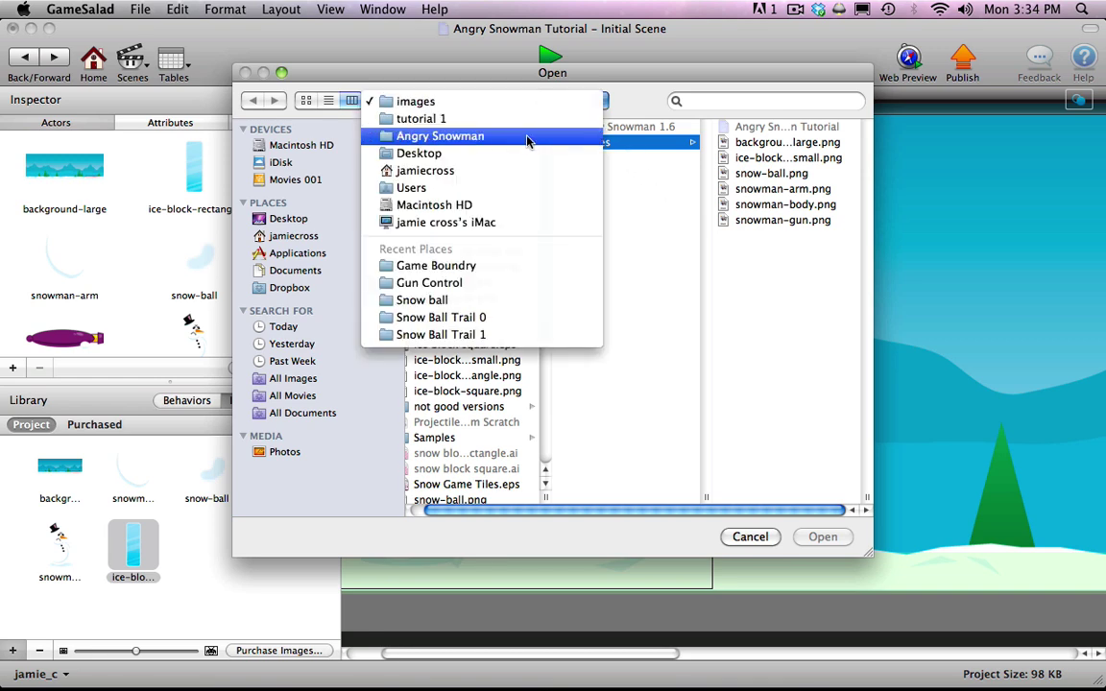
left_click(525, 137)
left_click_drag(566, 350, 568, 490)
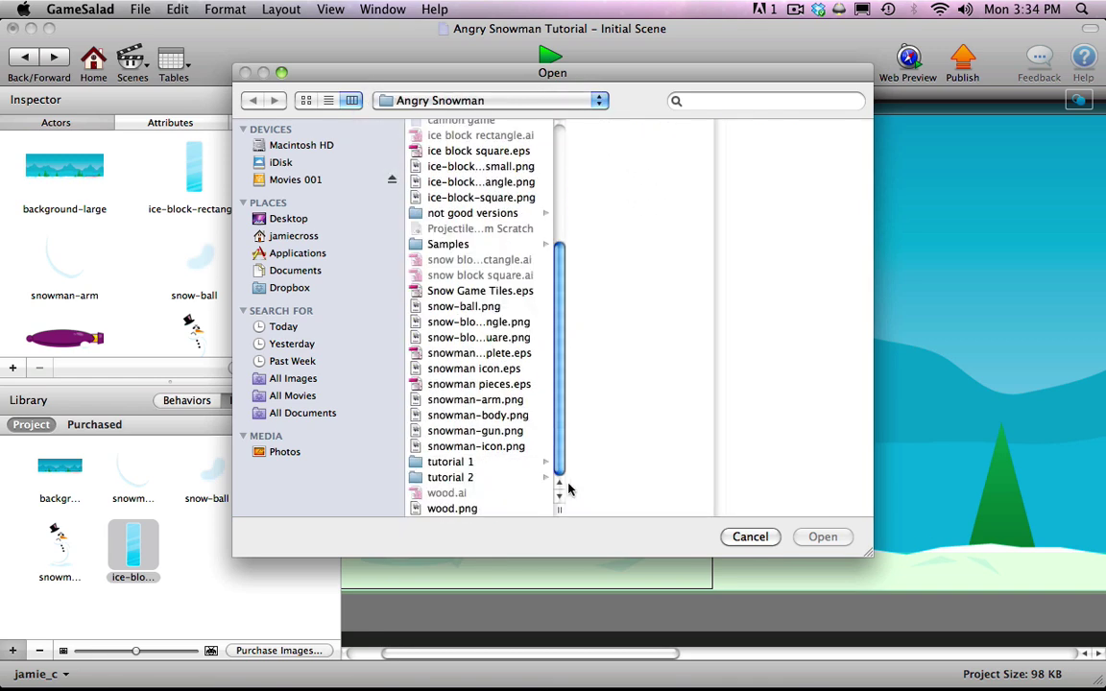
left_click(484, 479)
left_click(623, 128)
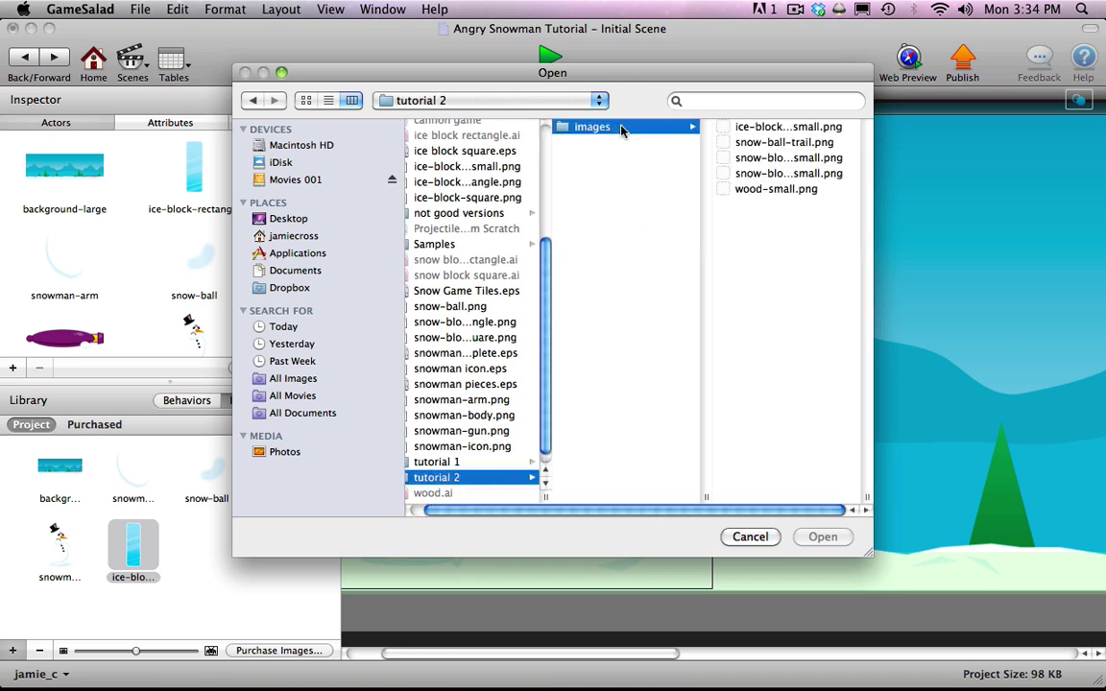
- Import all five images from the folder, from ice-block-square-small.png and snow-ball-trail.png through wood-small.png
left_click(749, 128)
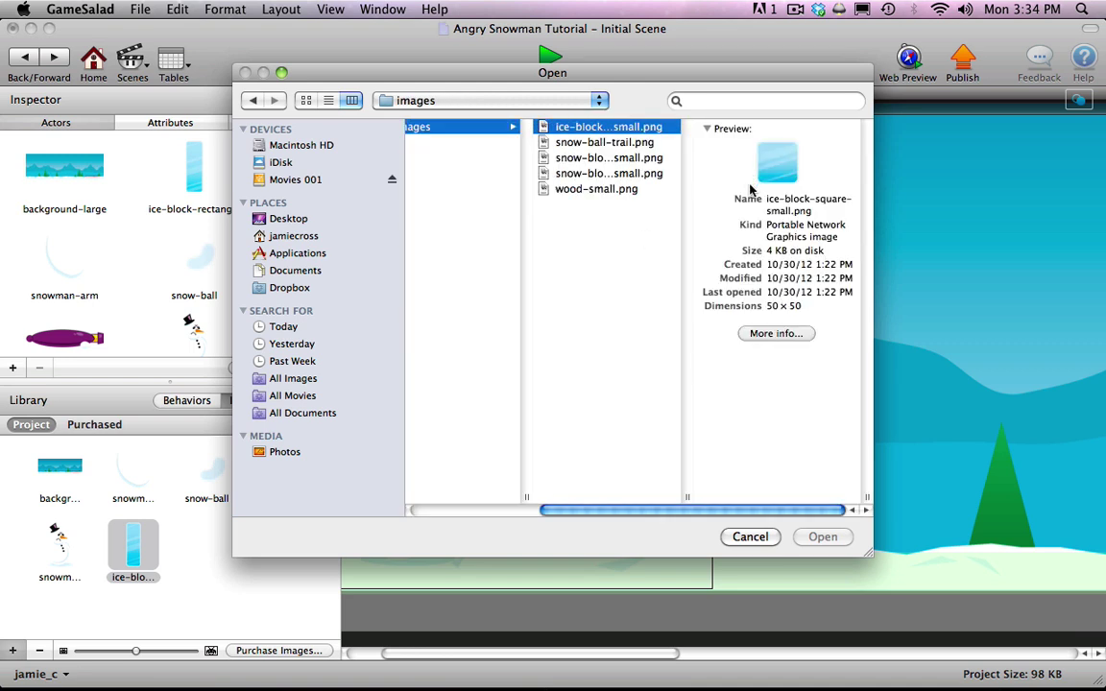
left_click(585, 142, "shift")
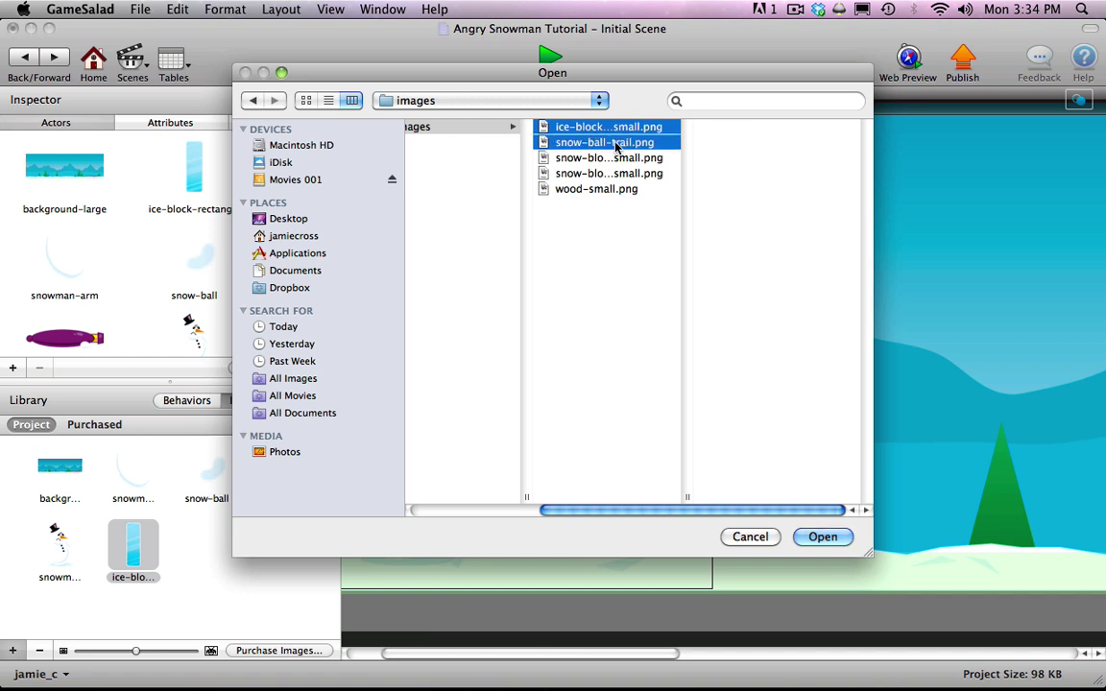
left_click(606, 157, "shift")
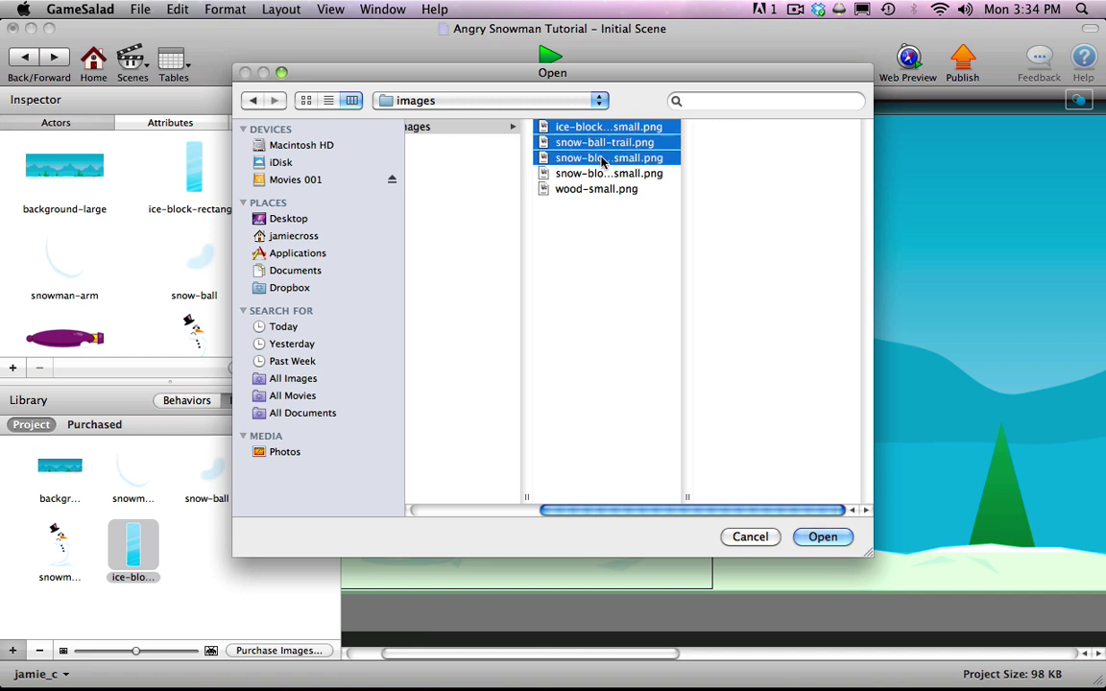
left_click(607, 172, "shift")
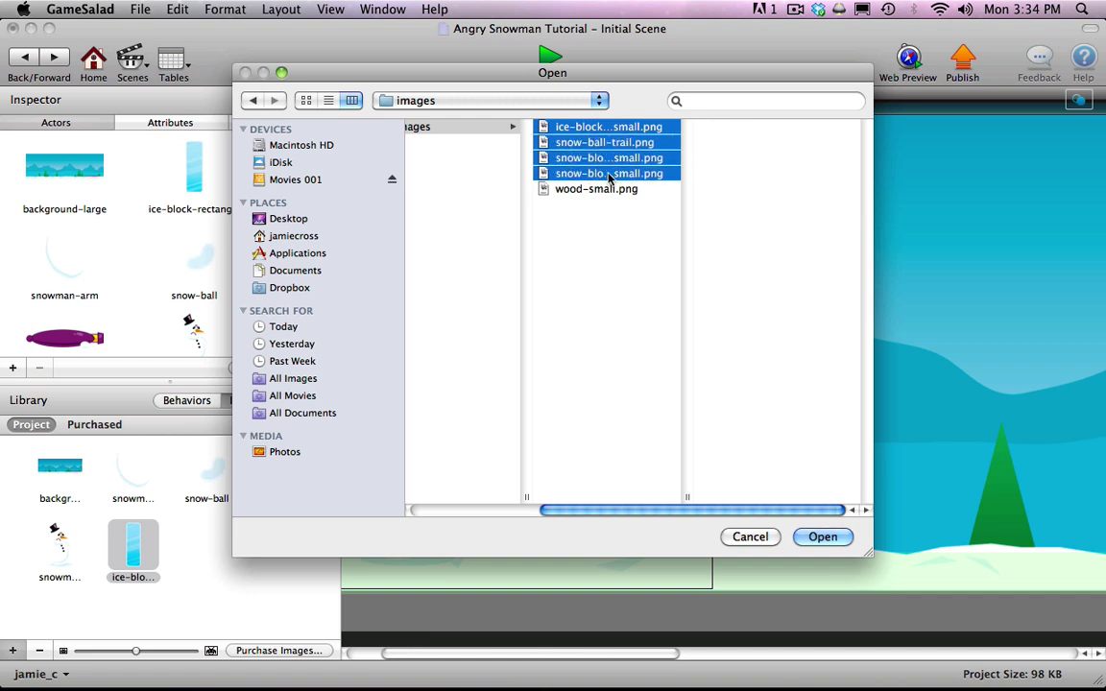
left_click(609, 189, "shift")
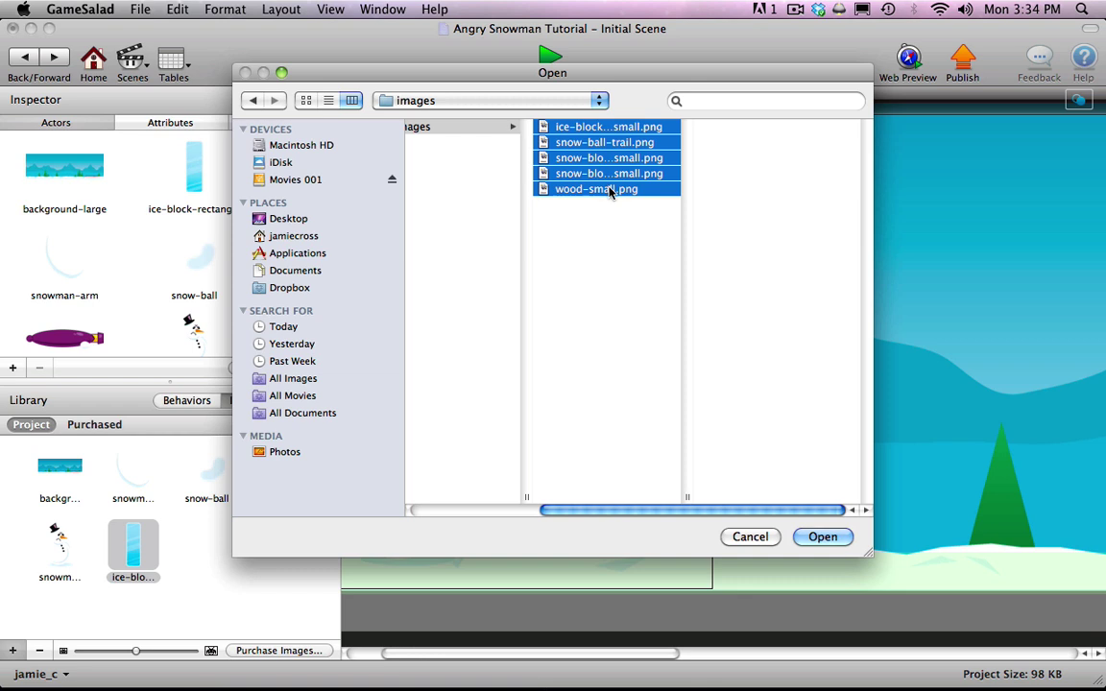
left_click(822, 537)
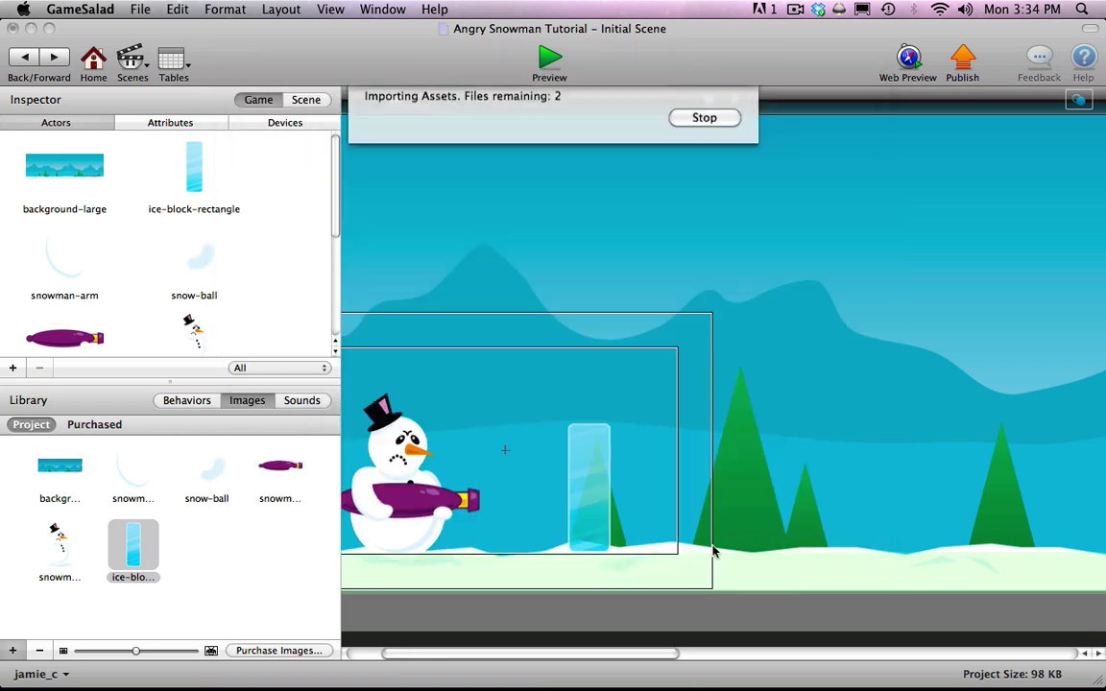
- Look through the newly imported images in the project library, including the snow-ball-trail image
left_click(299, 607)
scroll(335, 564, "down", 3)
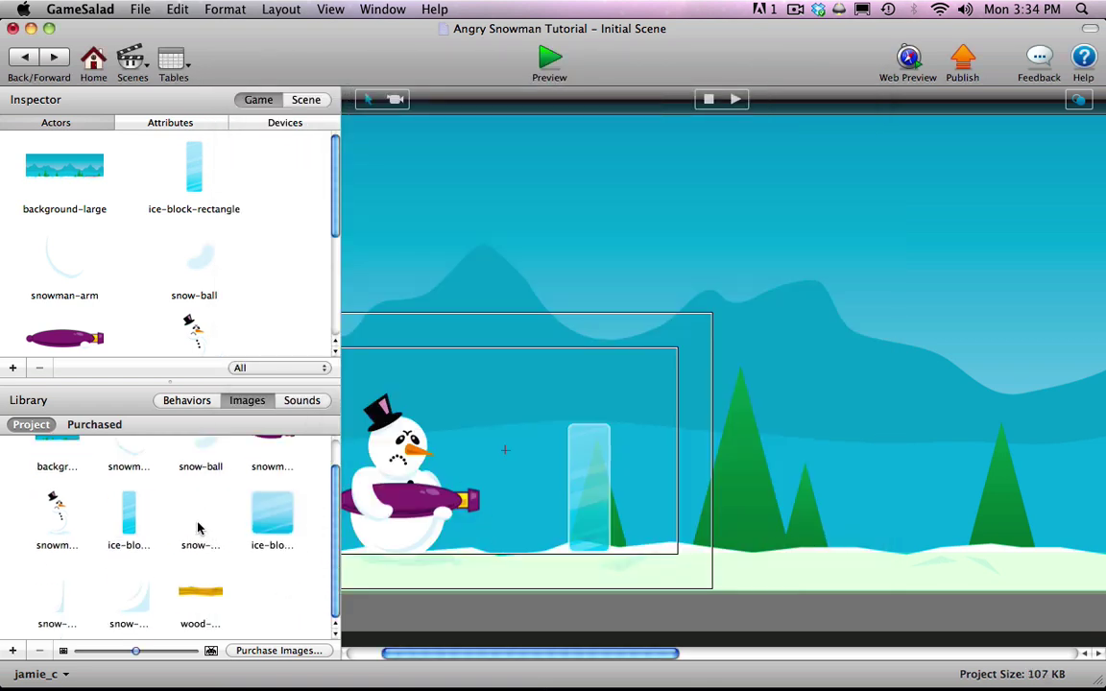
left_click(201, 526)
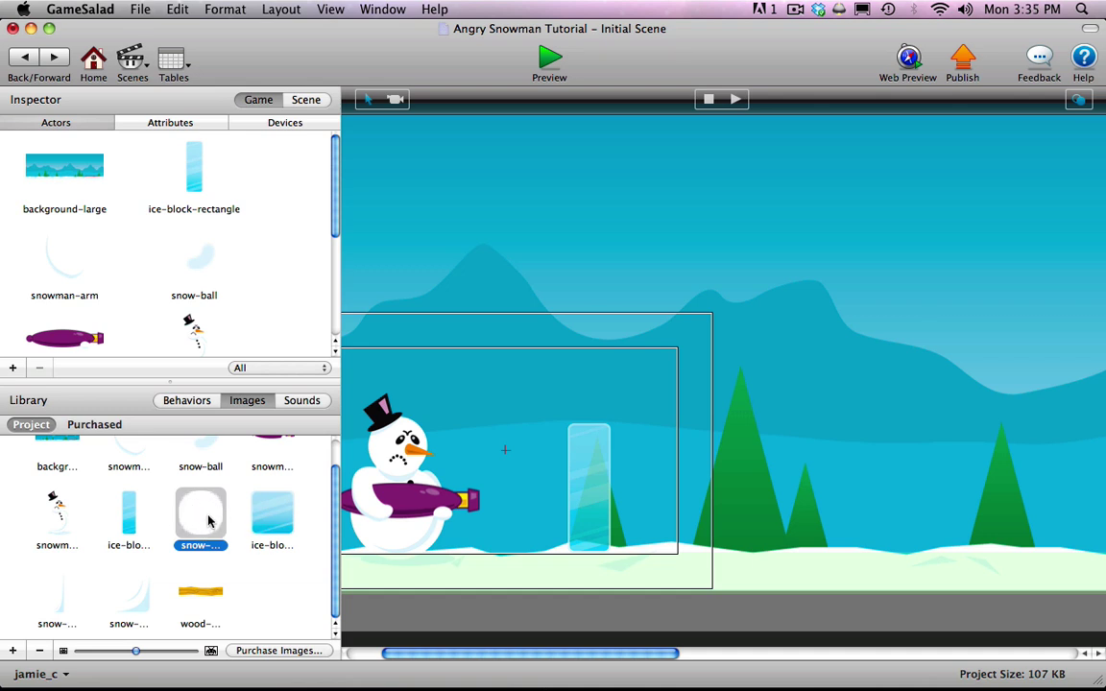
scroll(210, 490, "up", 3)
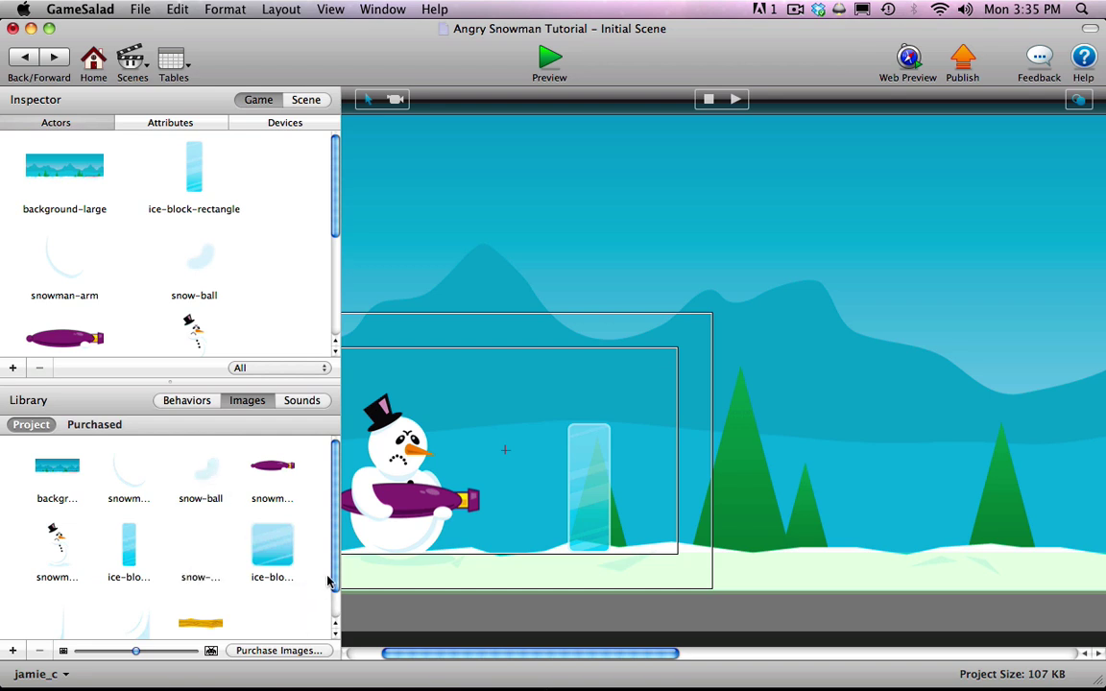
- Inspect the two snow block images and the wood image in the project's image library
scroll(333, 594, "down", 1)
scroll(333, 594, "down", 1)
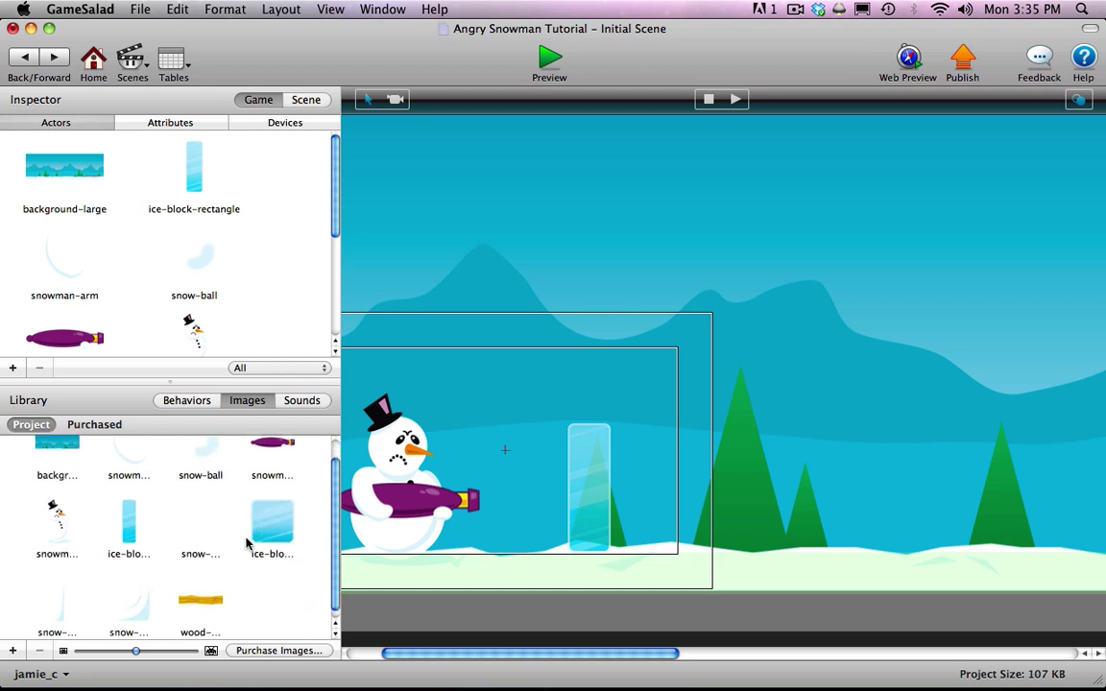
left_click(57, 602)
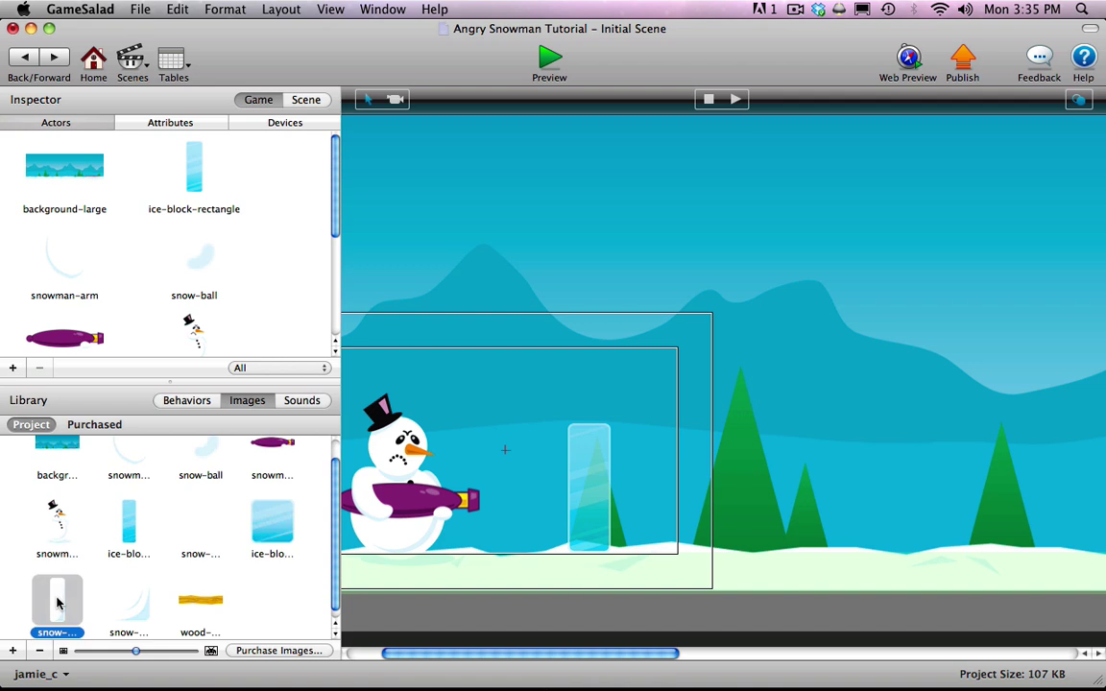
left_click(135, 612)
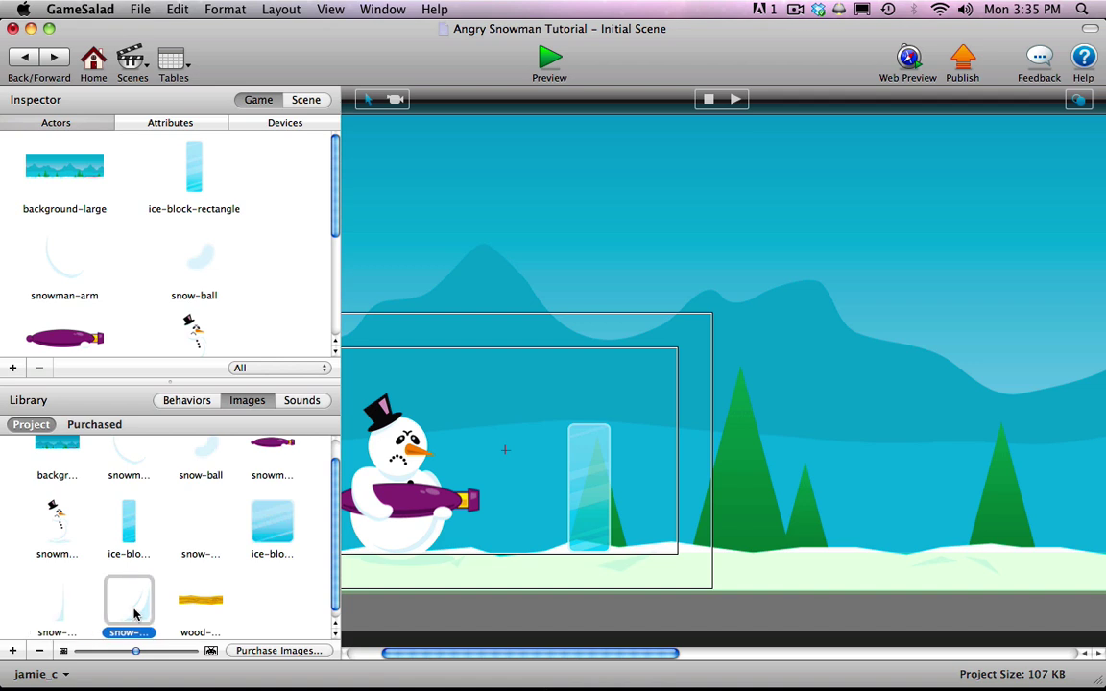
left_click(216, 601)
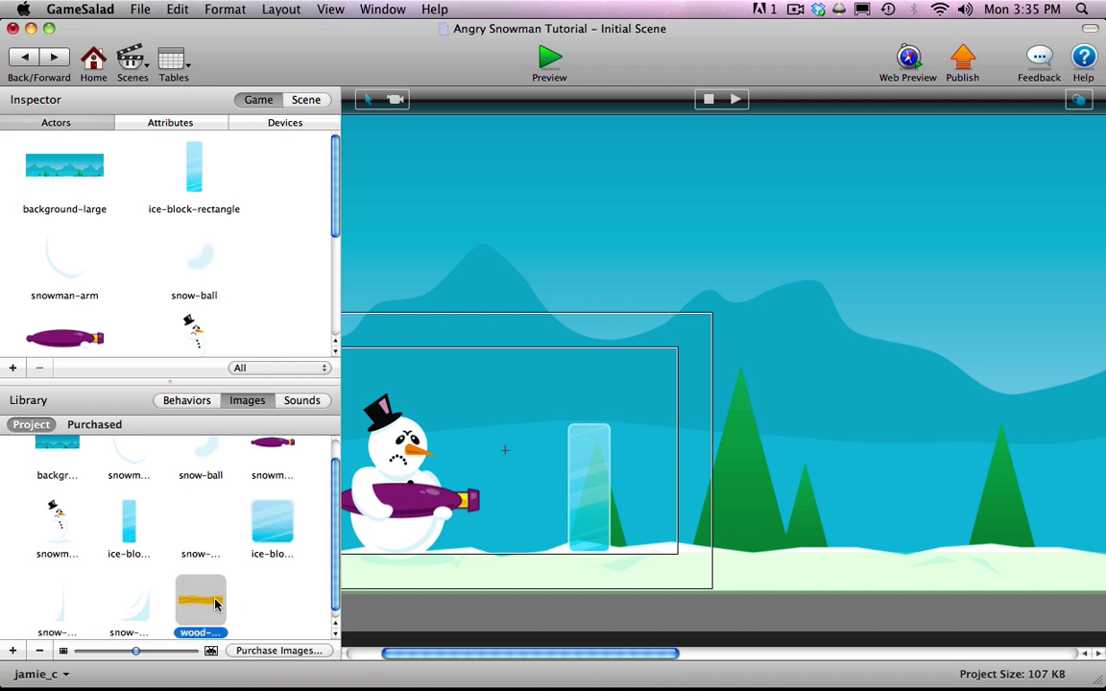
left_click(270, 602)
- Duplicate the ice-block-rectangle actor and give the copy the square ice block image
left_click(195, 173)
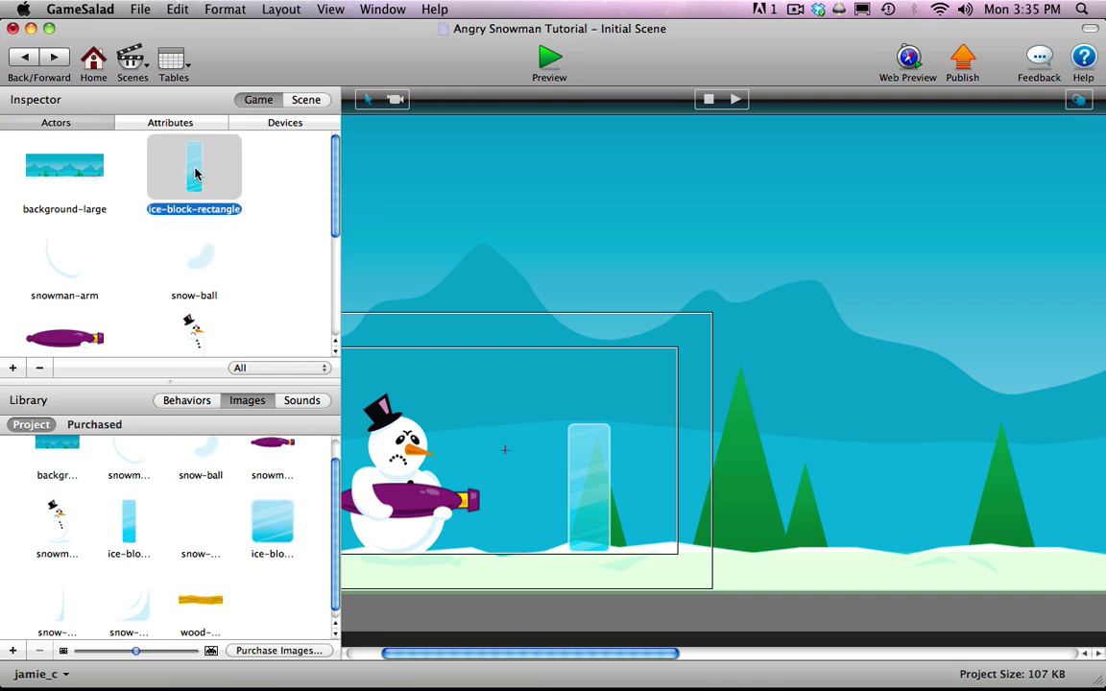
left_click_drag(195, 173, 241, 160, "alt")
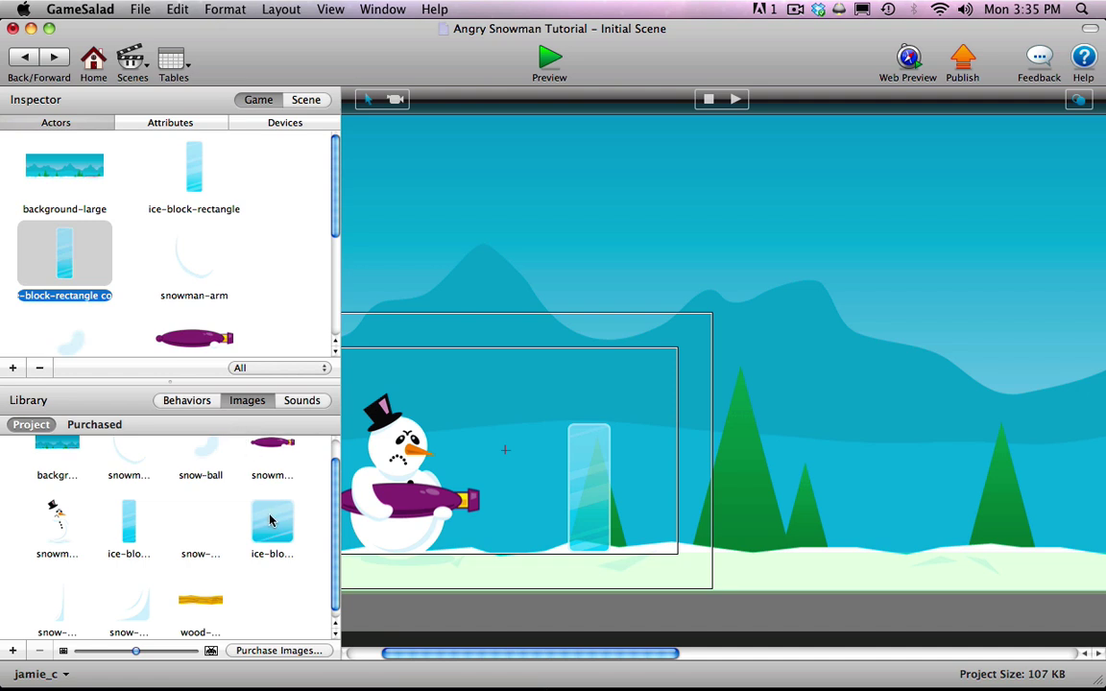
left_click_drag(267, 516, 65, 251)
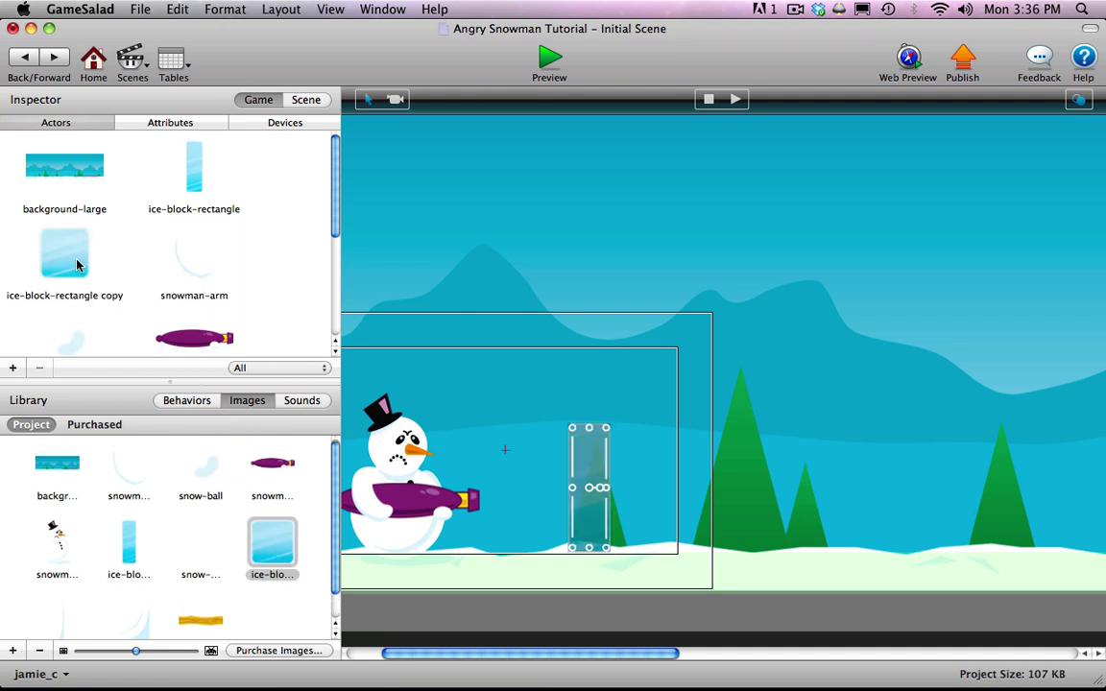
- Open the square ice-block-rectangle copy actor and collapse its Accelerate behavior, collision Group and both Rules
left_click(78, 265)
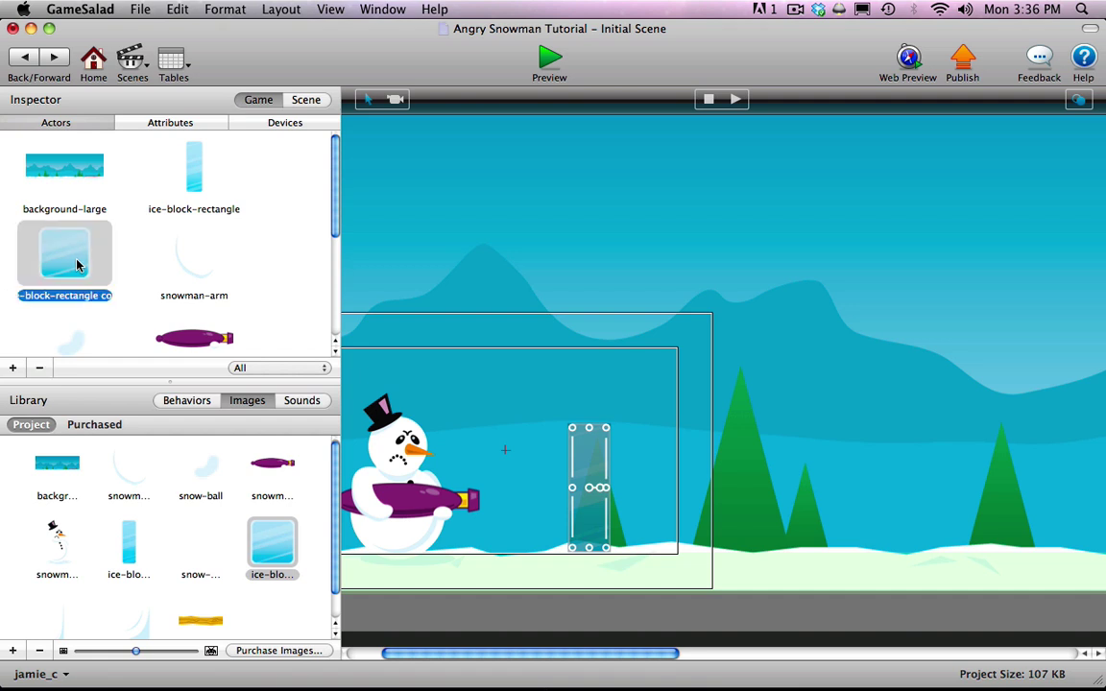
double_click(78, 265)
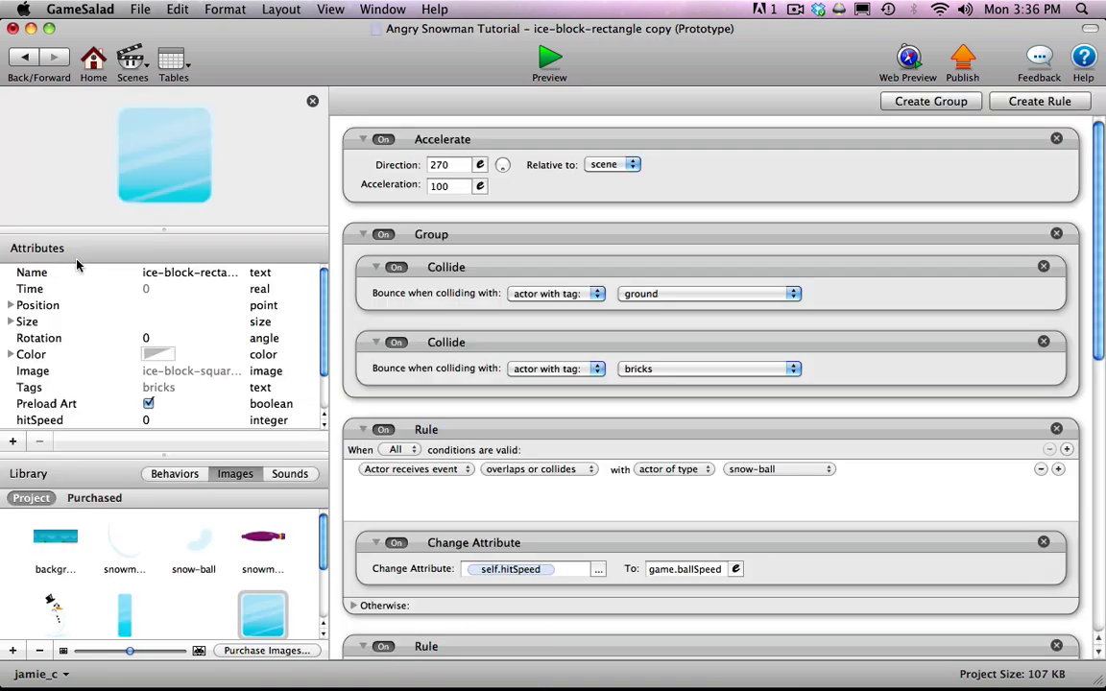
left_click(363, 140)
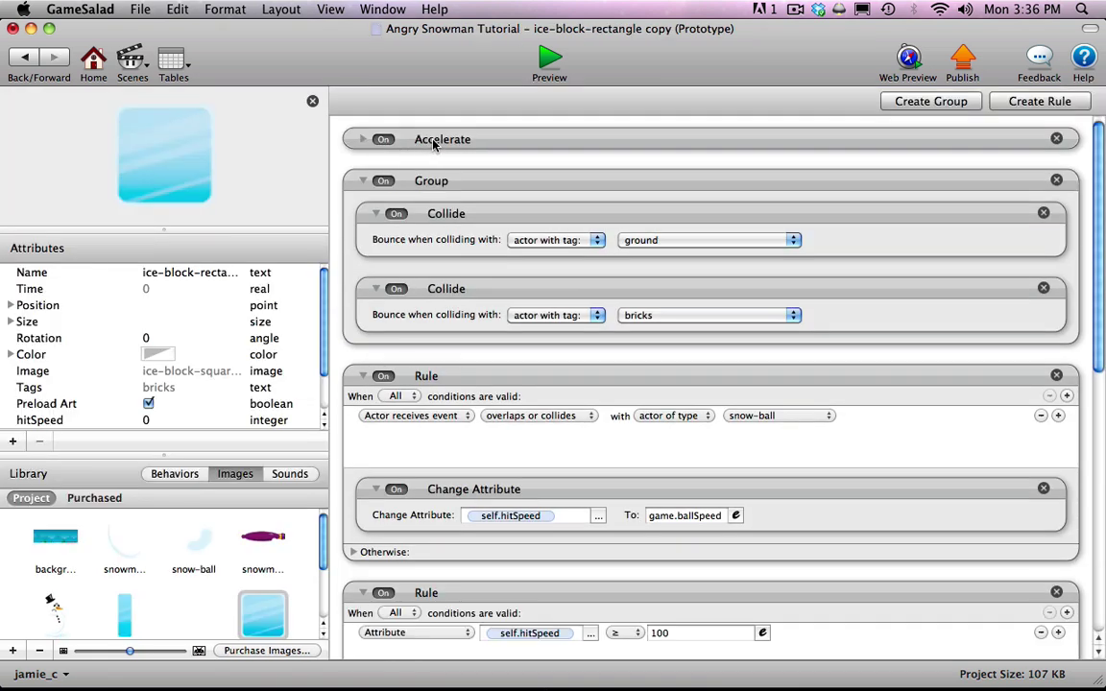
left_click(362, 182)
left_click(363, 223)
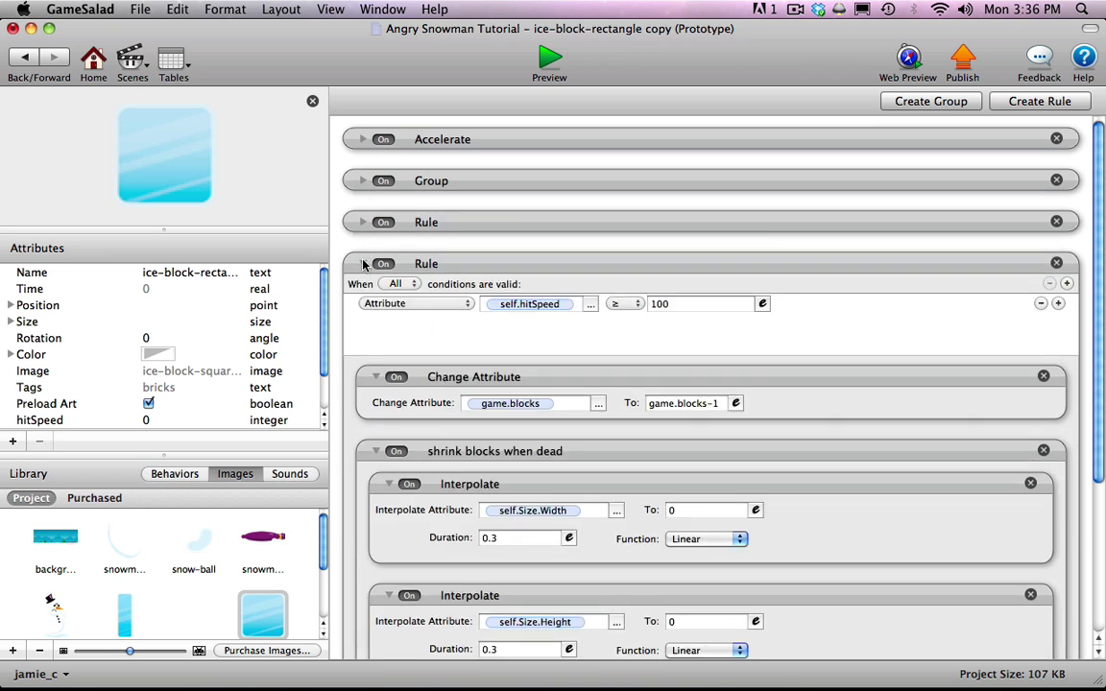
left_click(363, 264)
- Review the Physics attributes of the square ice block copy, then return to the Initial Scene
scroll(296, 288, "down", 3)
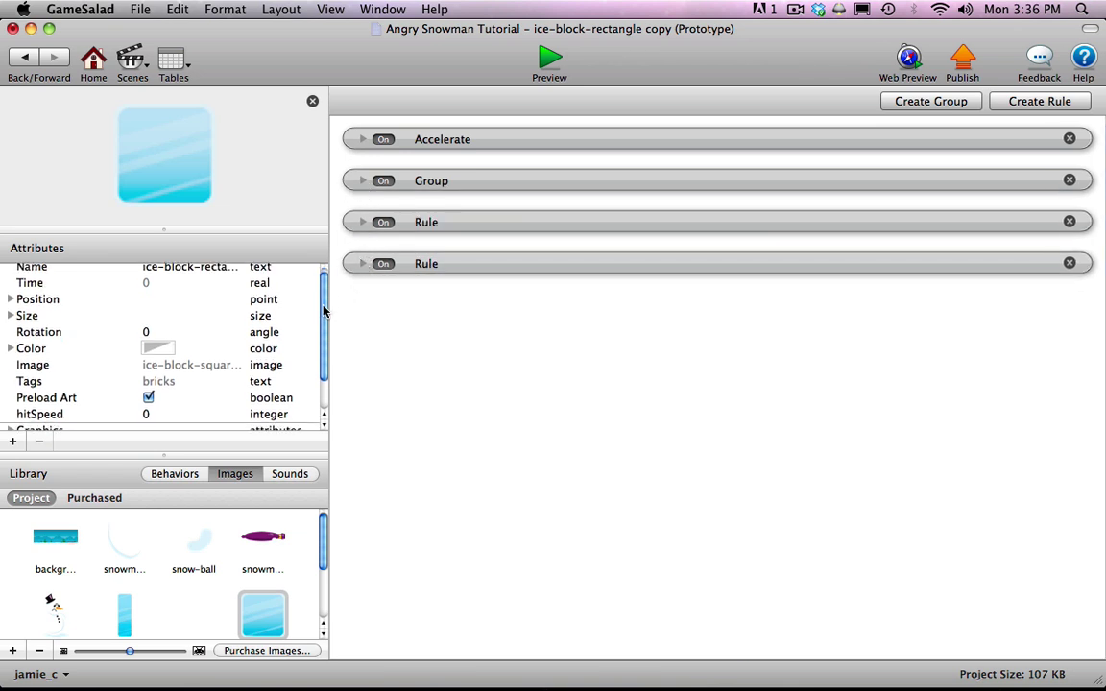
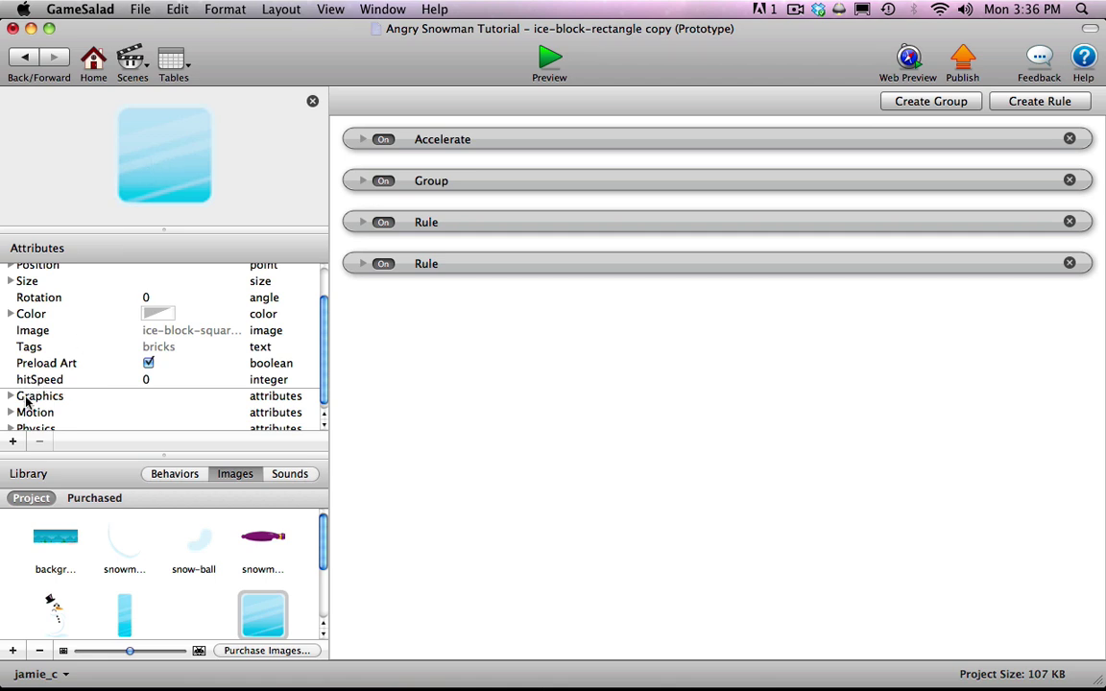
scroll(322, 389, "down", 1)
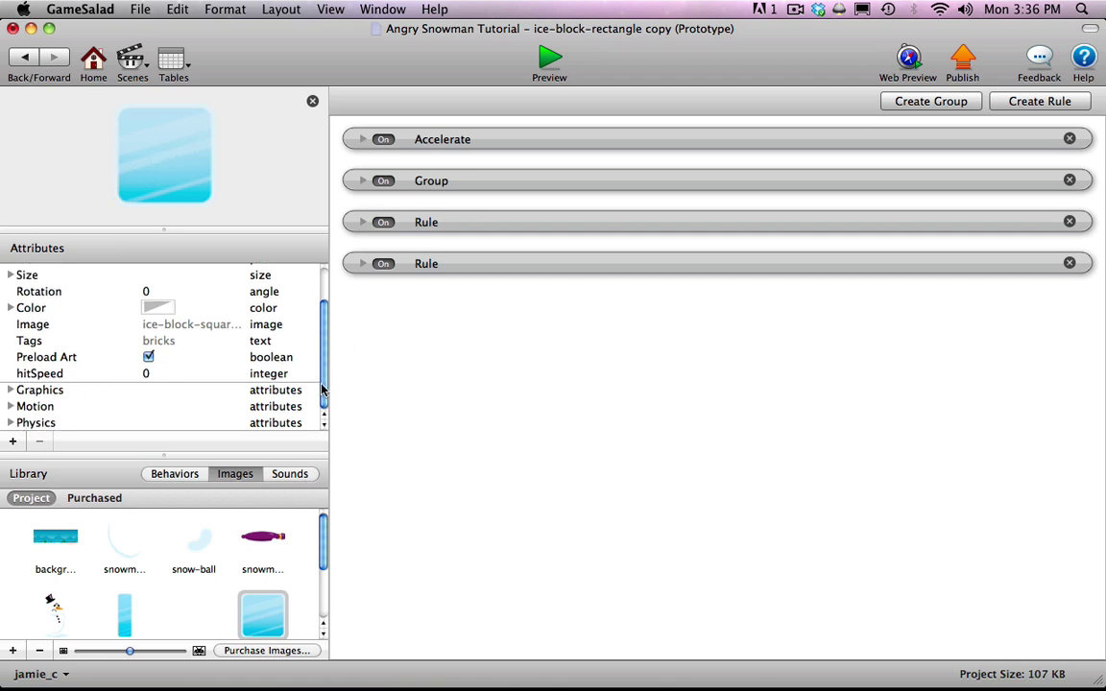
left_click(11, 423)
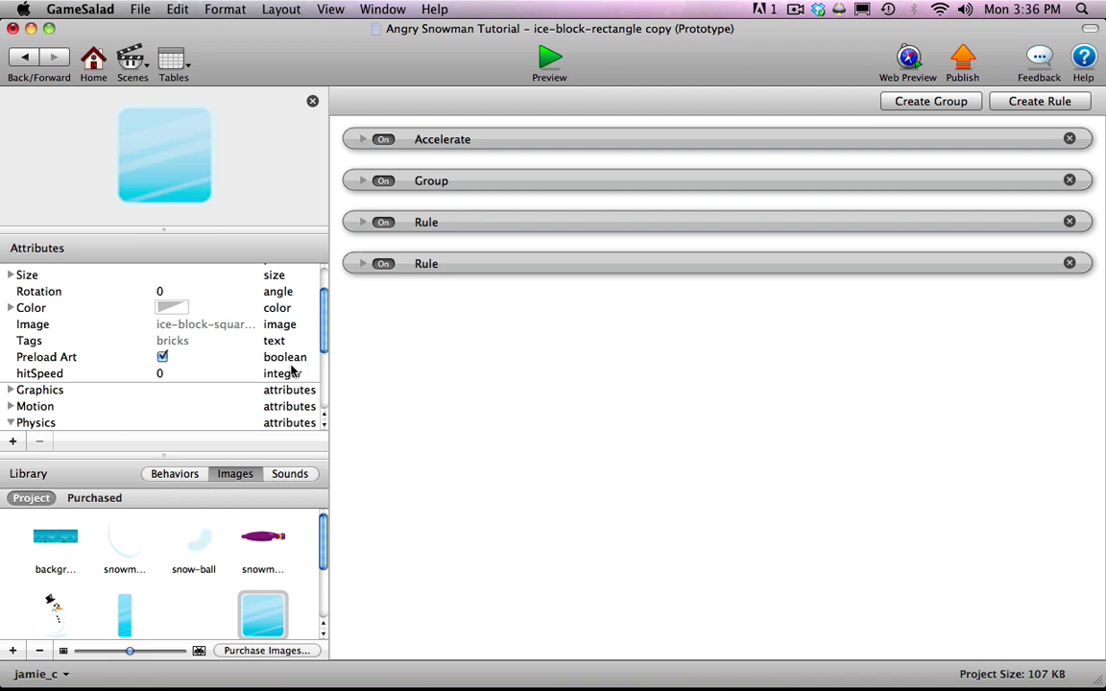
scroll(324, 344, "down", 3)
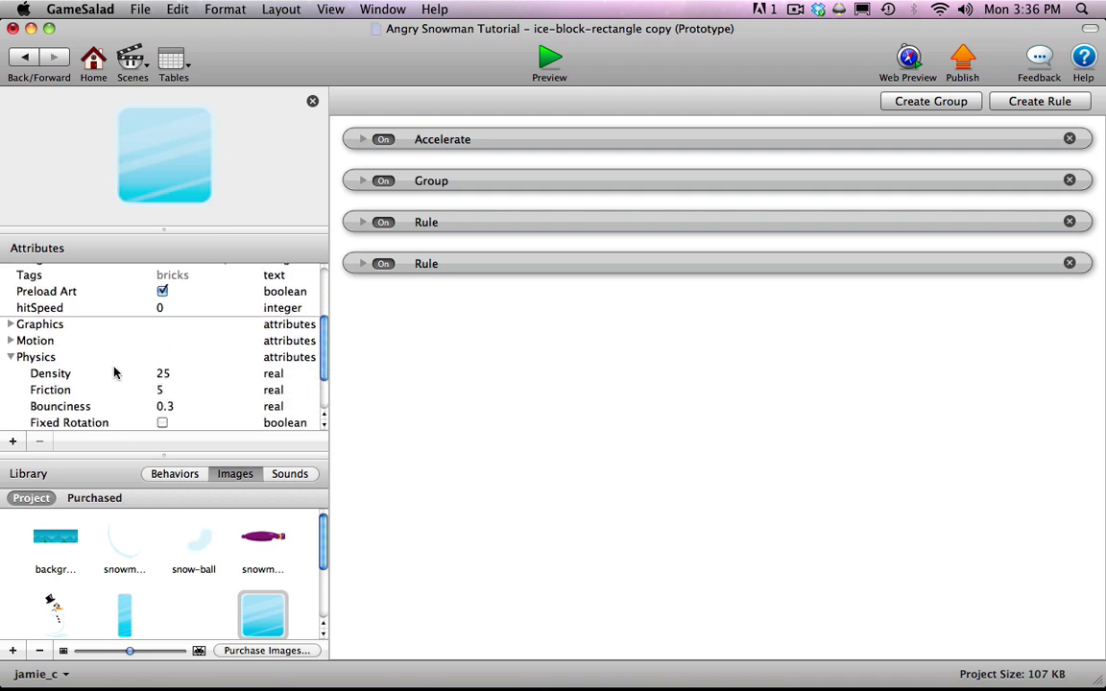
left_click(13, 357)
left_click(24, 57)
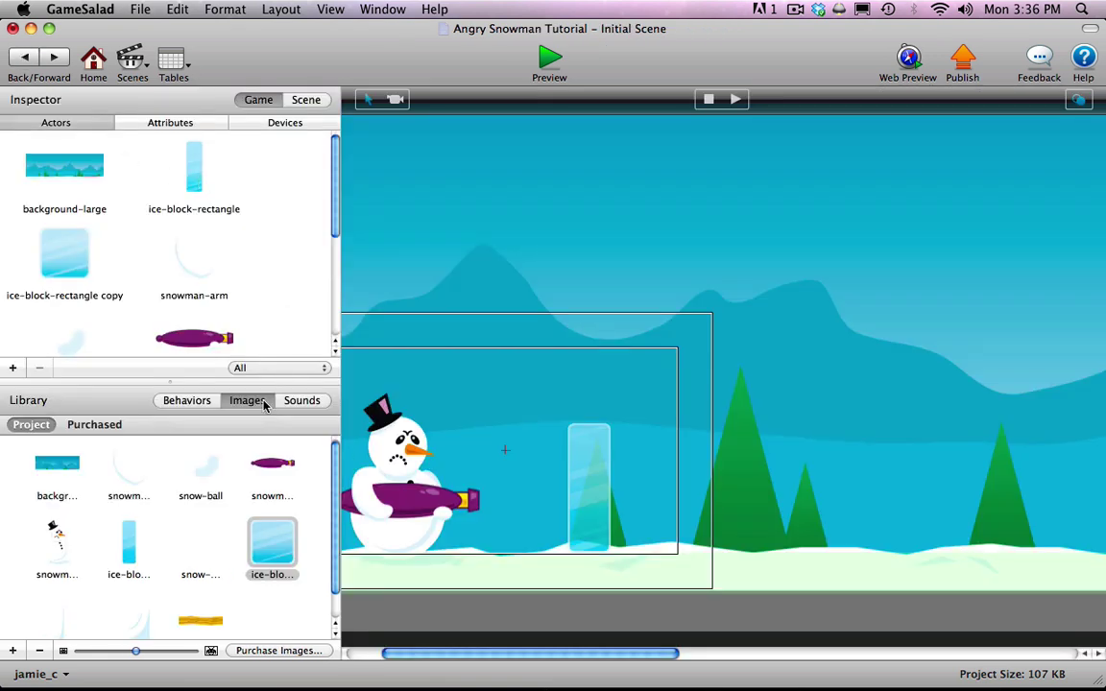
- Duplicate the original ice-block-rectangle actor again and give the new copy the tall rectangular snow block image
mouse_move(174, 154)
left_mouse_down()
mouse_move(256, 198)
mouse_move(161, 214)
mouse_move(176, 244)
left_mouse_up()
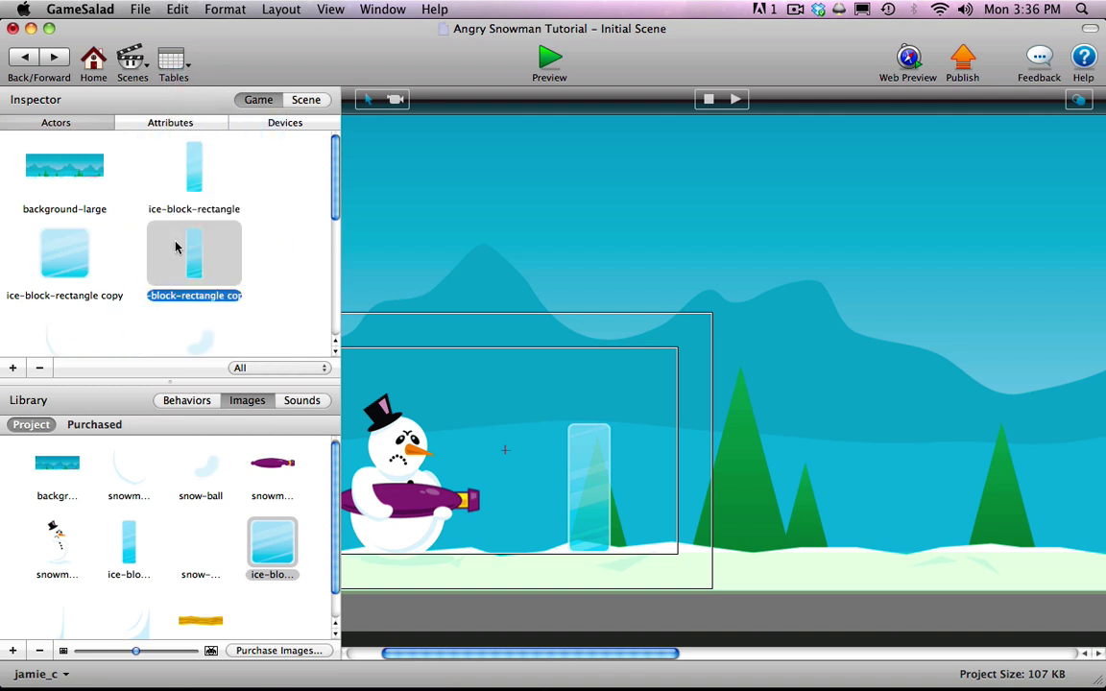
left_click(55, 619)
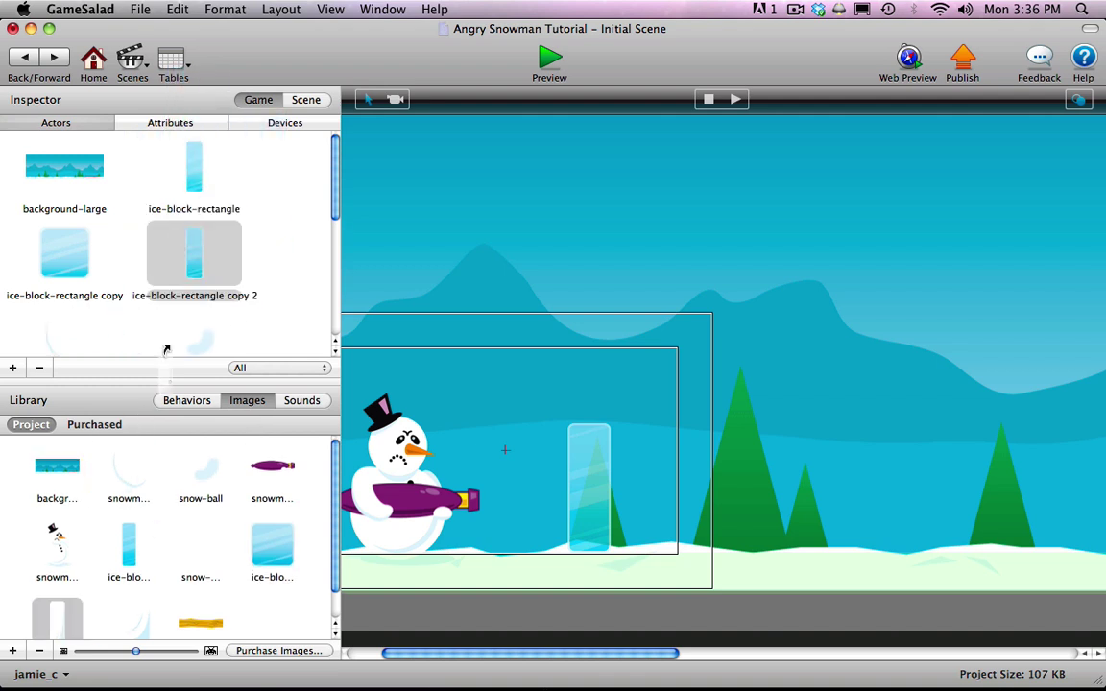
left_click(190, 254)
left_click_drag(188, 252, 191, 252)
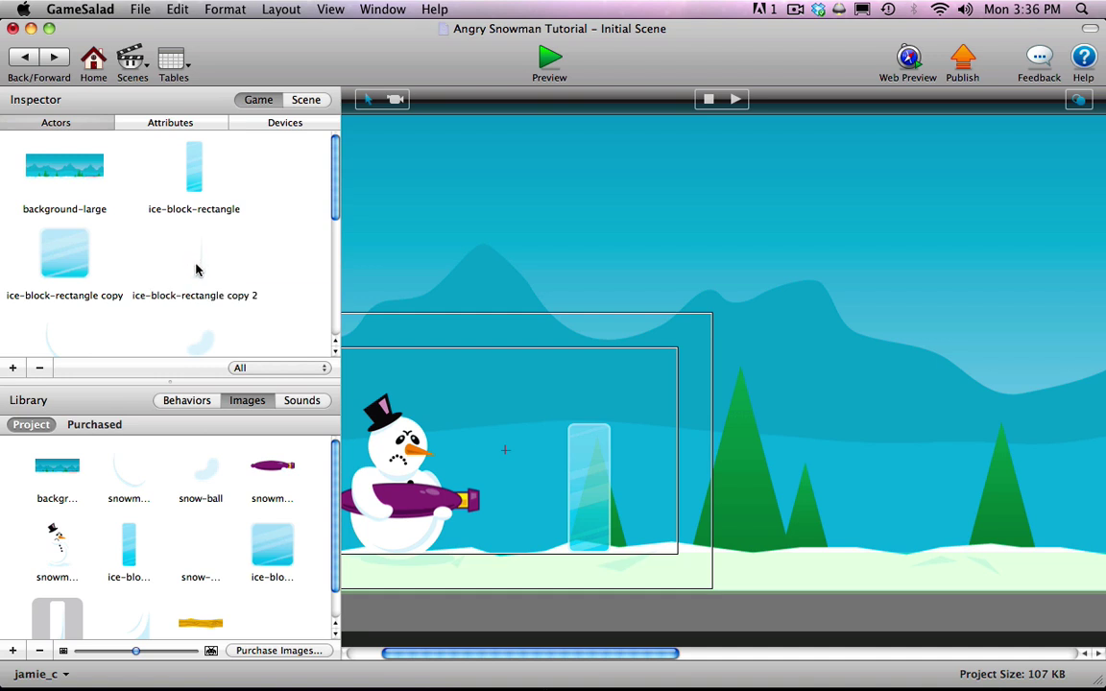
- Open the snow block copy actor and set its Physics to Density 15, Friction 15 and Bounciness 0.15
double_click(196, 270)
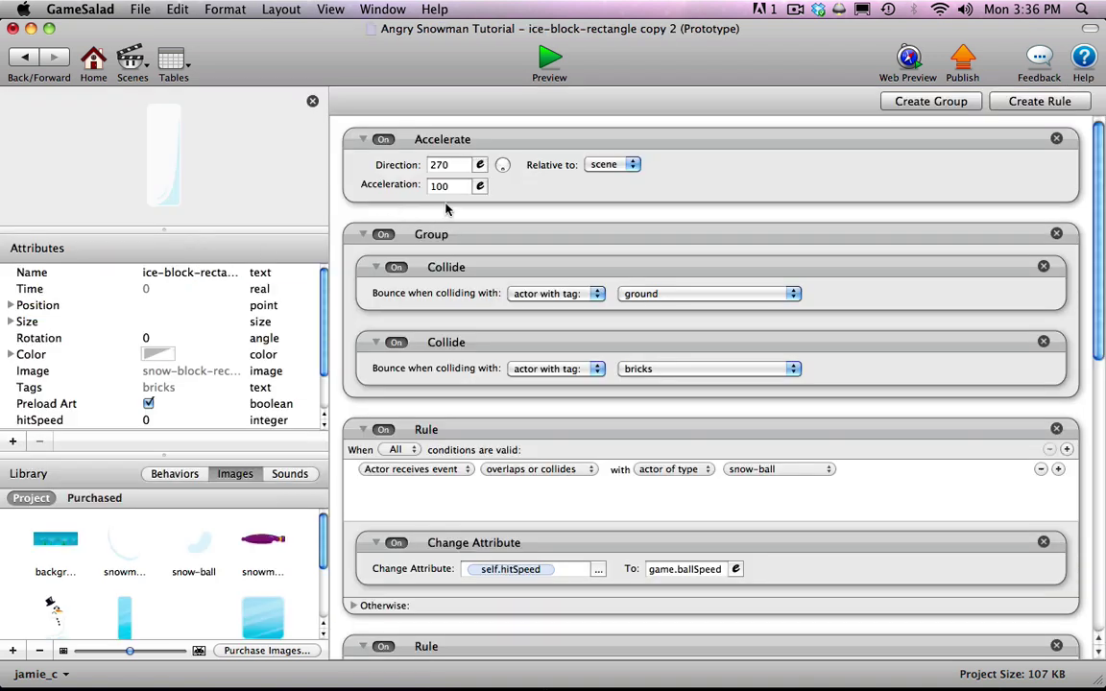
scroll(576, 363, "down", 2)
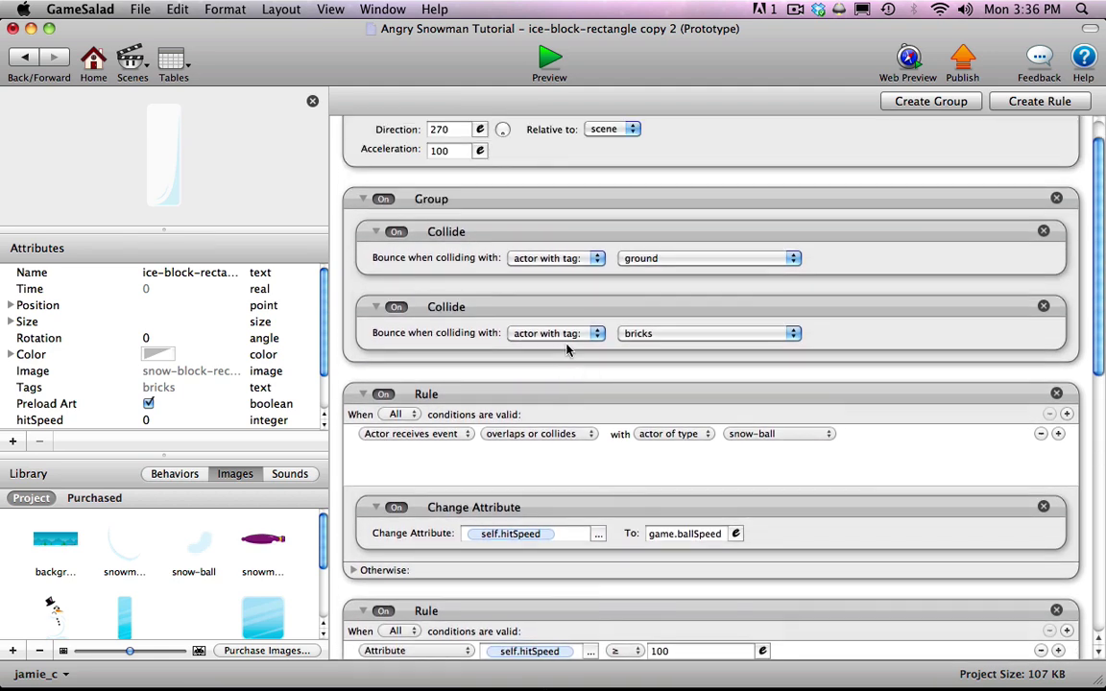
scroll(296, 336, "down", 3)
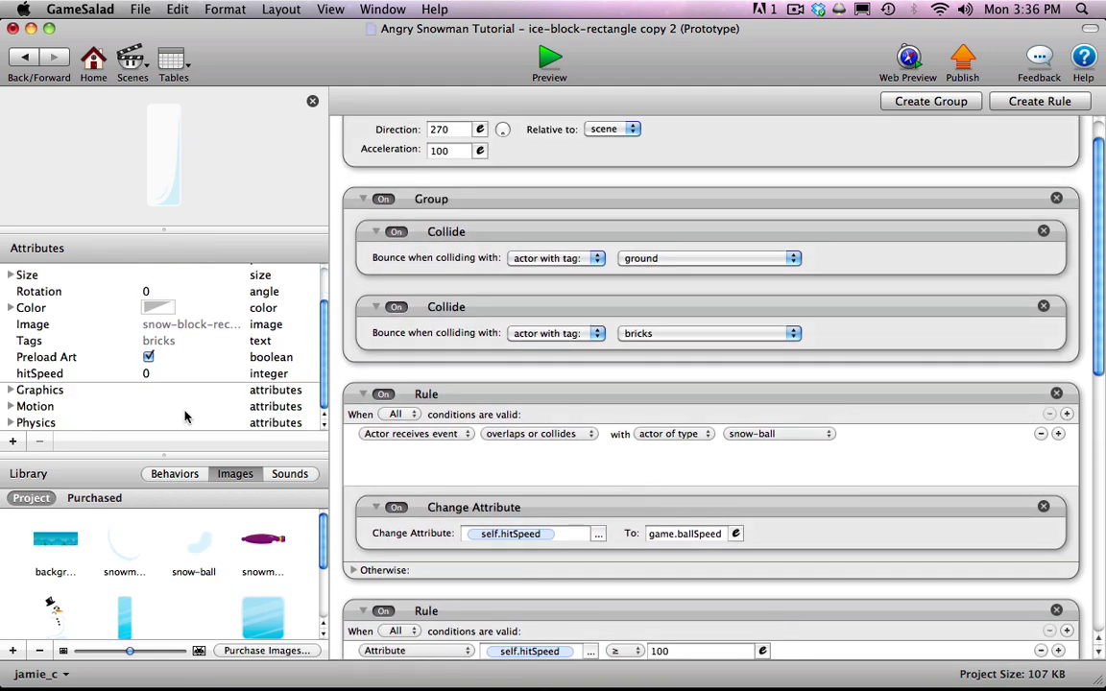
left_click(10, 424)
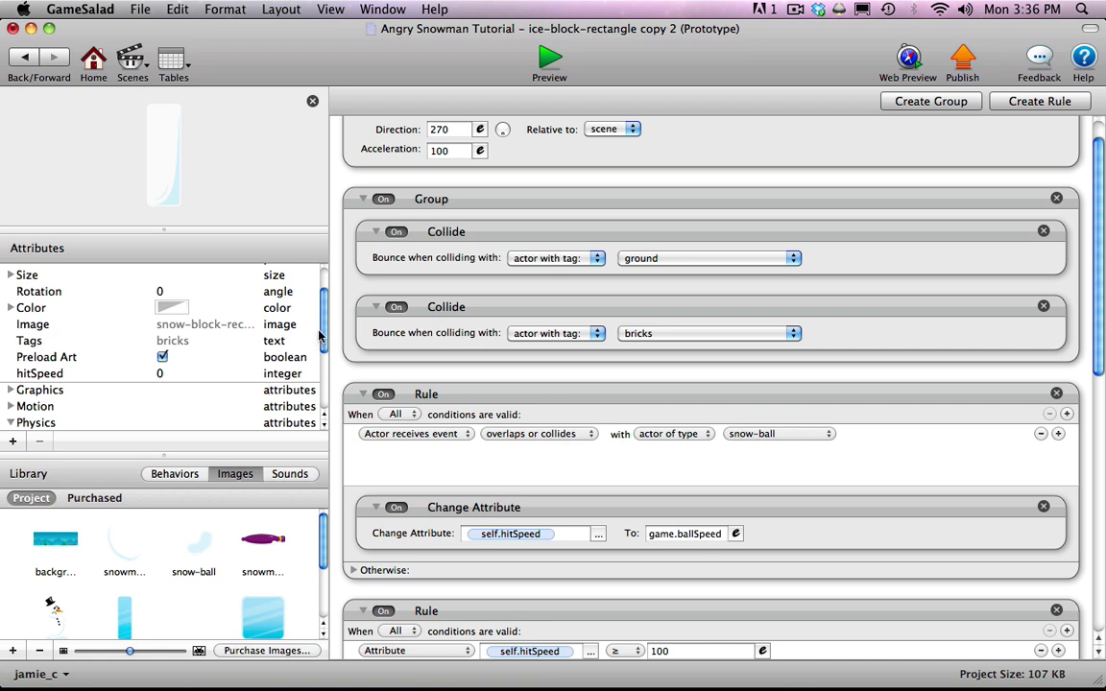
left_click_drag(325, 333, 319, 390)
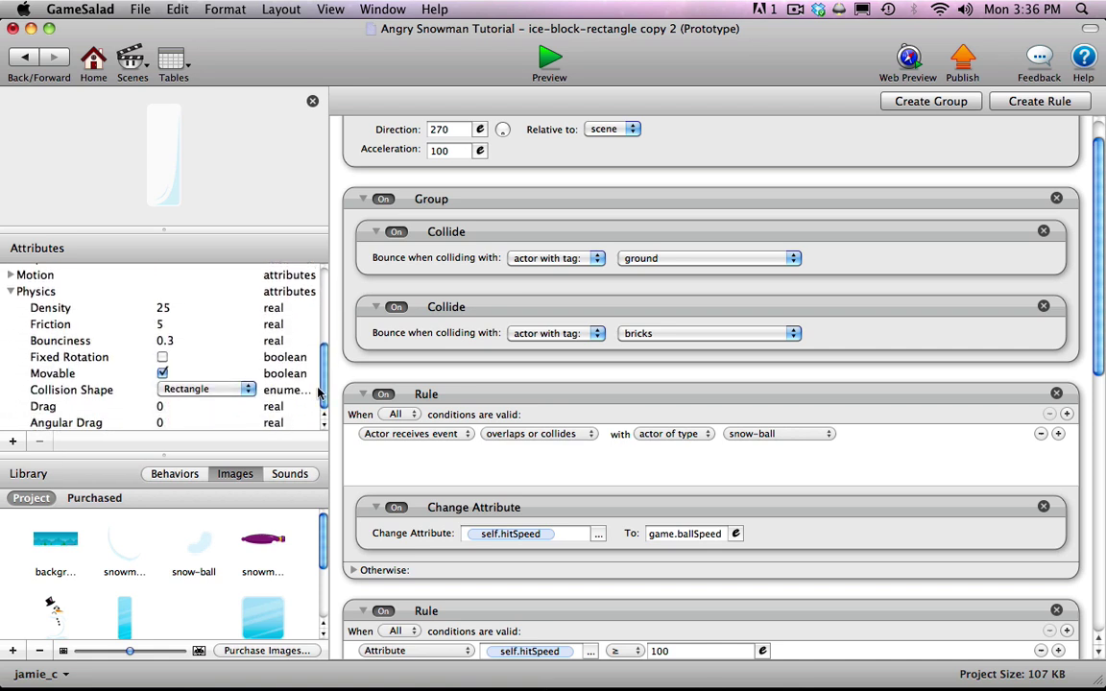
double_click(160, 308)
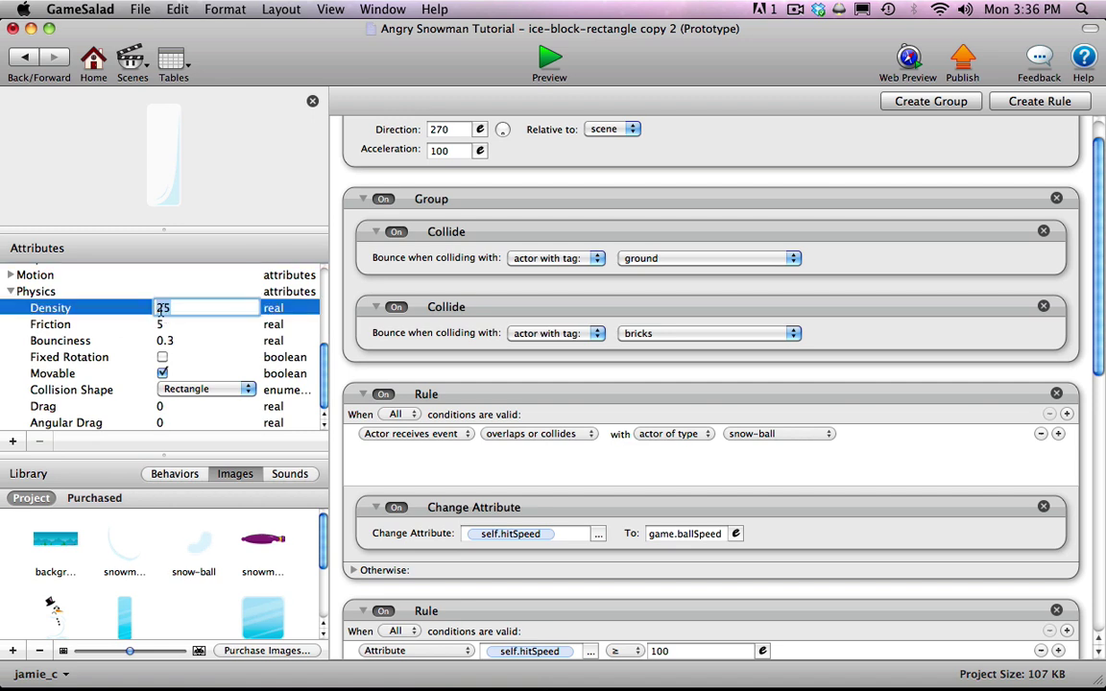
type("15")
double_click(161, 325)
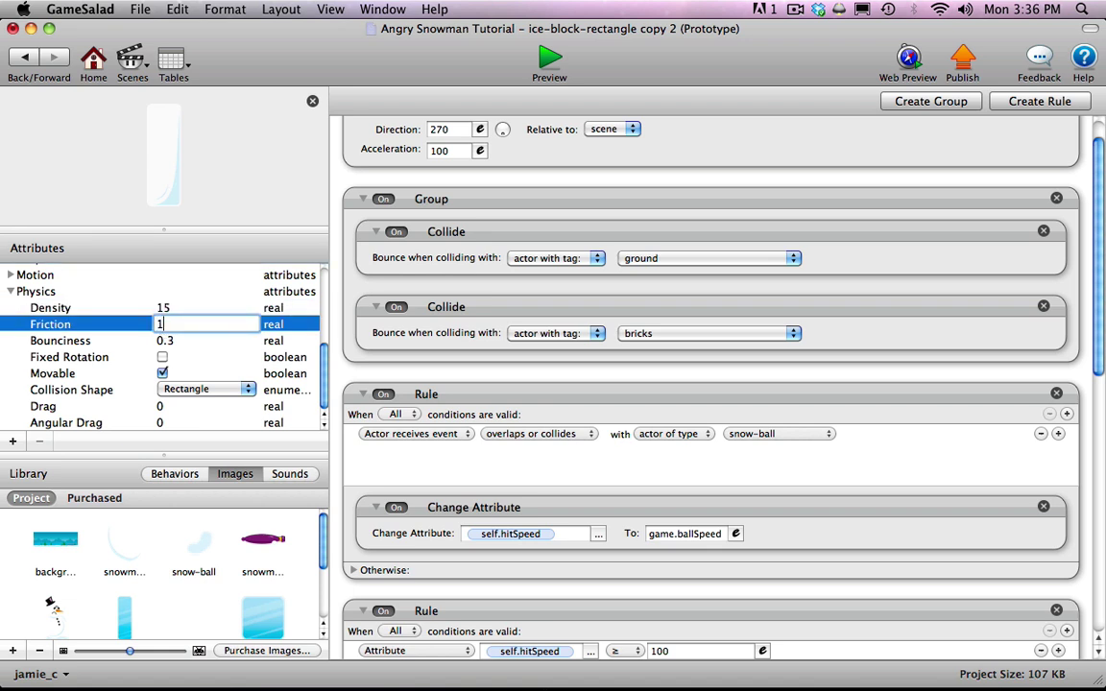
double_click(164, 341)
left_click(167, 341)
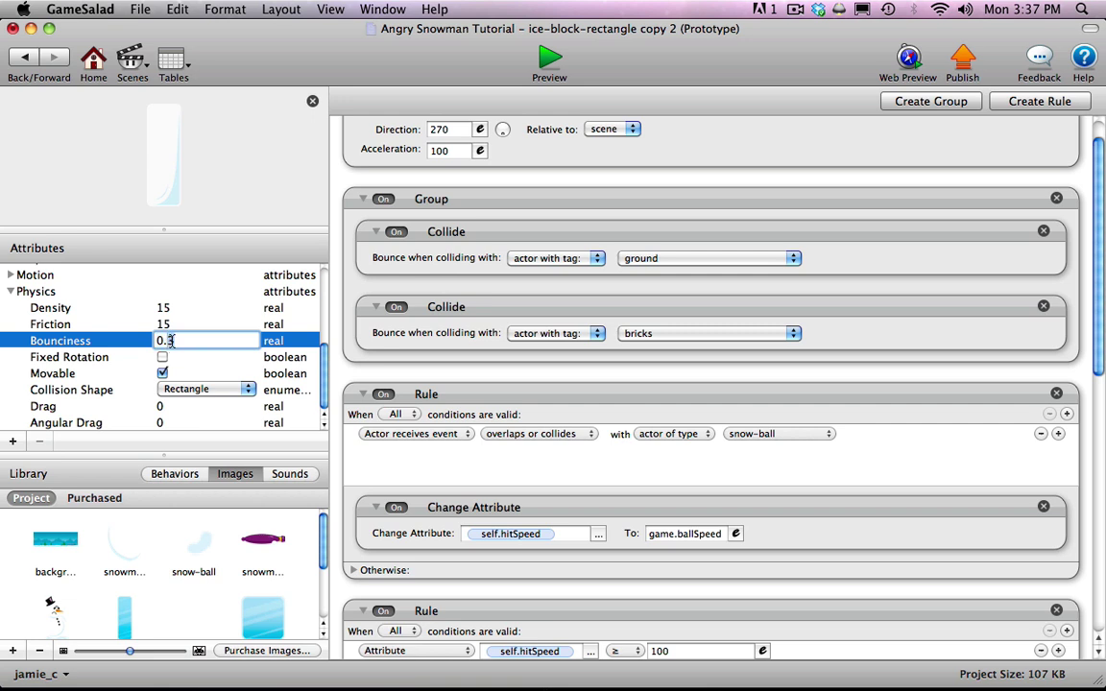
key("Tab")
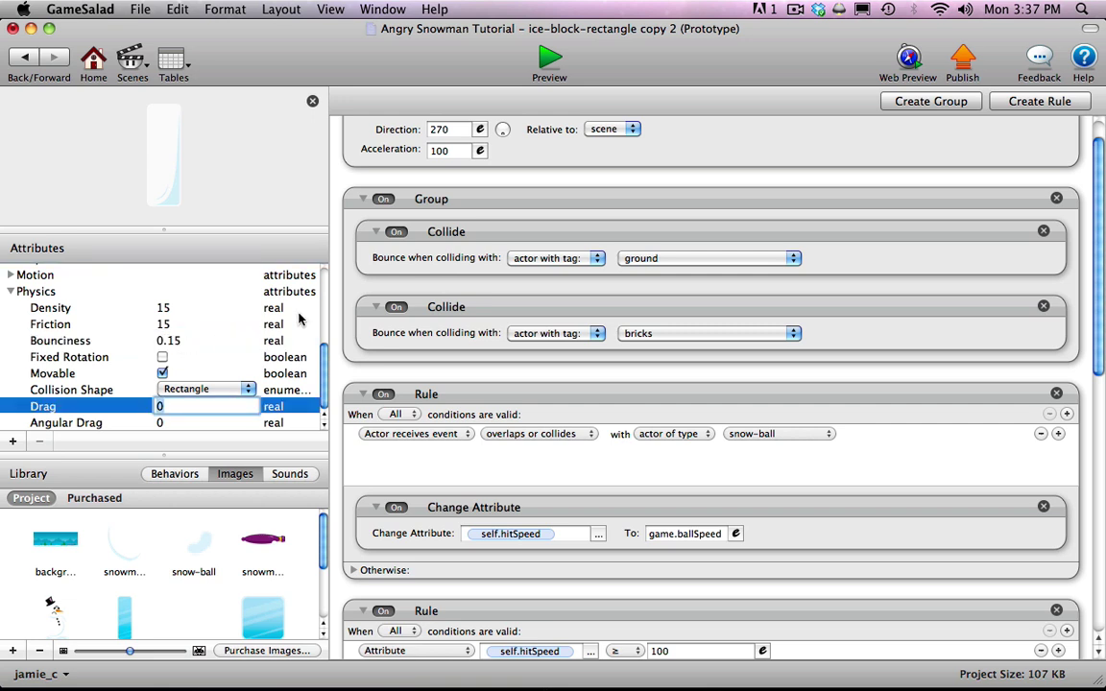
- Set the snow block actor's Color Alpha to 1 and collapse its Color attributes
scroll(326, 320, "up", 3)
scroll(326, 320, "up", 5)
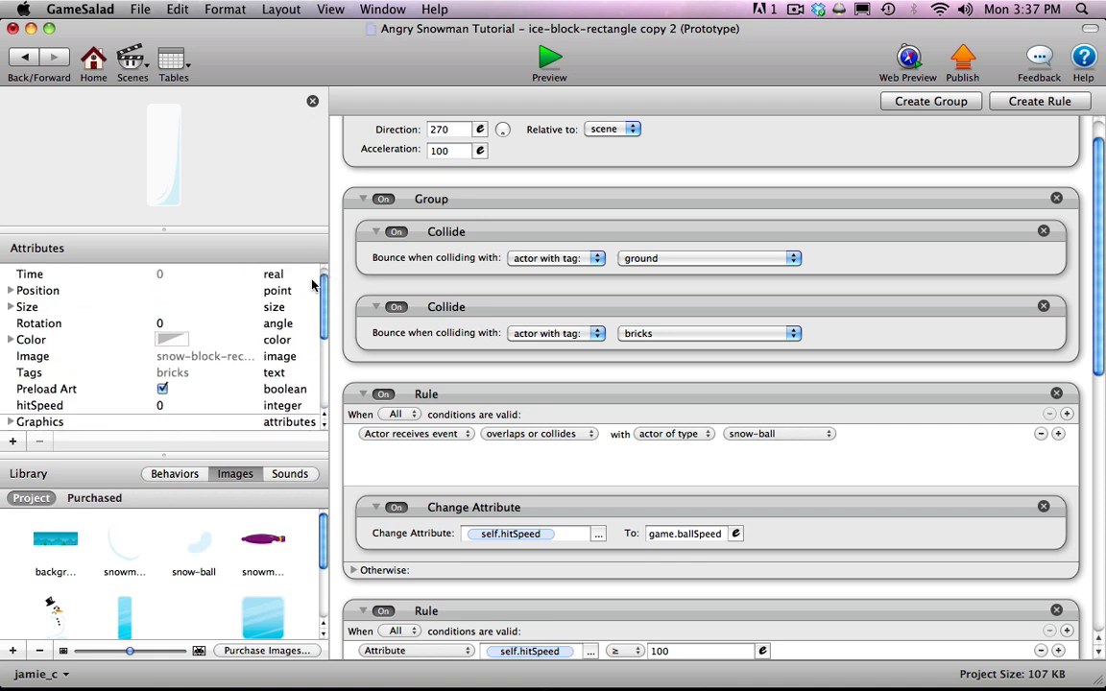
left_click(11, 340)
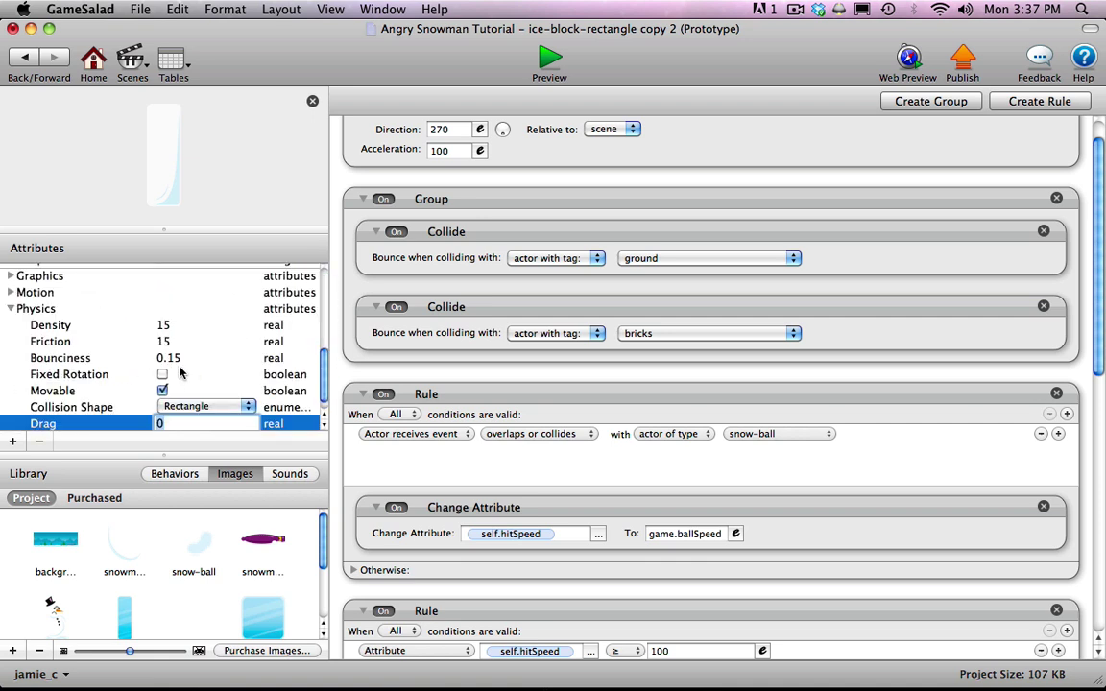
scroll(179, 302, "up", 5)
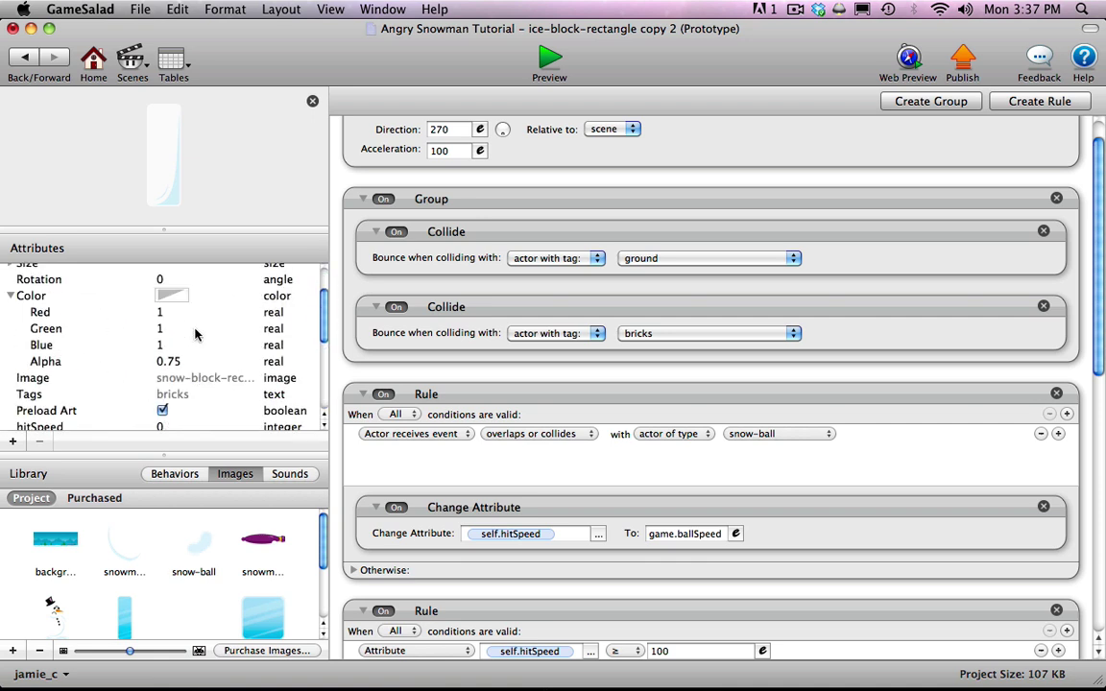
left_click(169, 361)
left_click(168, 360)
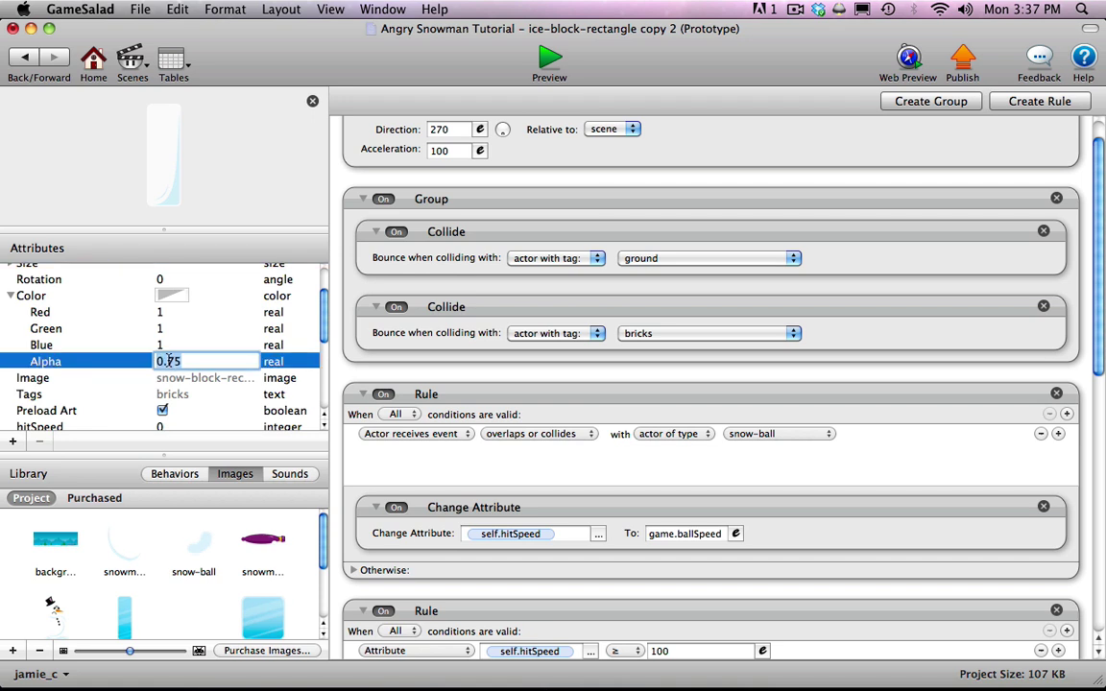
type("1")
key("Tab")
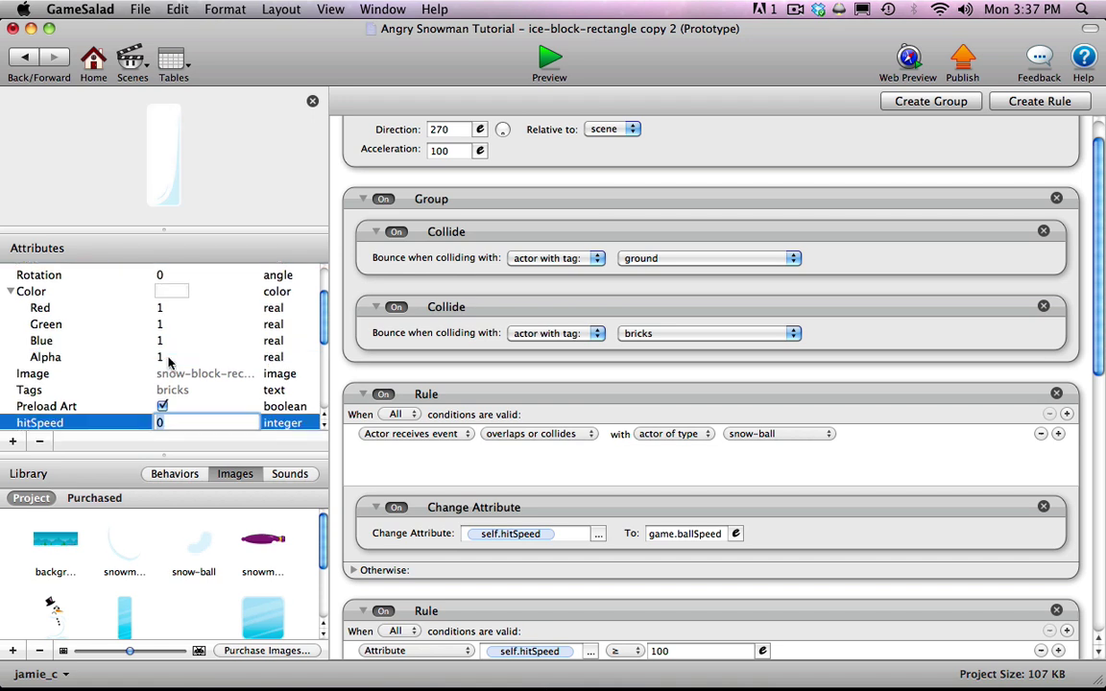
left_click(9, 292)
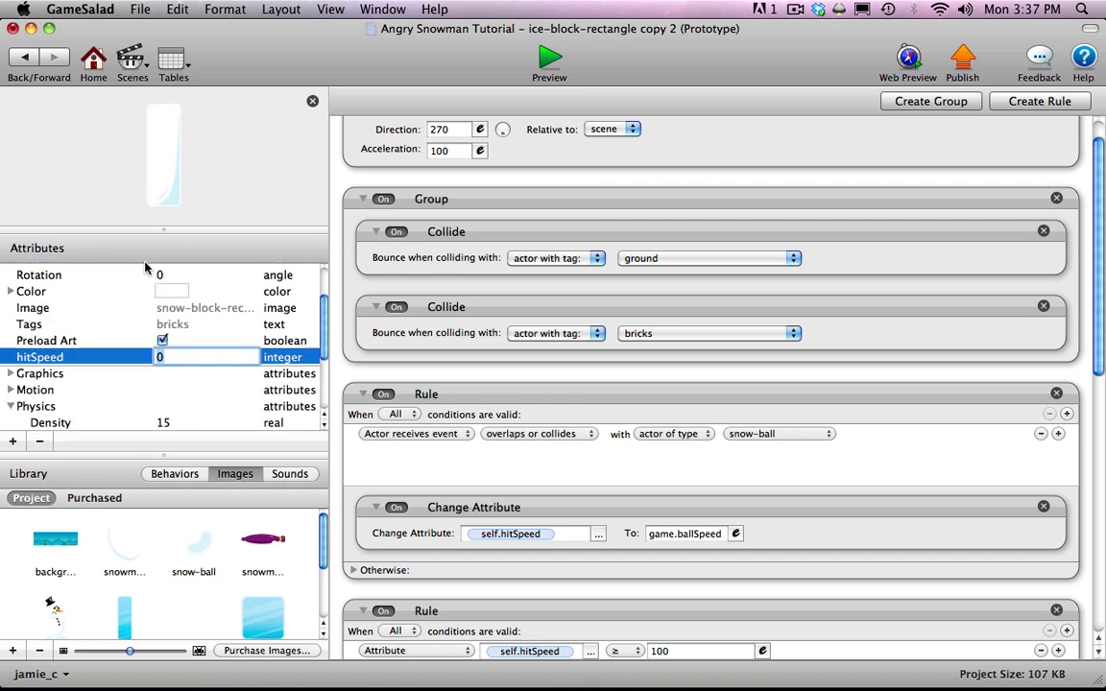
- Return to the Initial Scene, duplicate the tall snow block actor and give the new copy the square snow block image
left_click(29, 61)
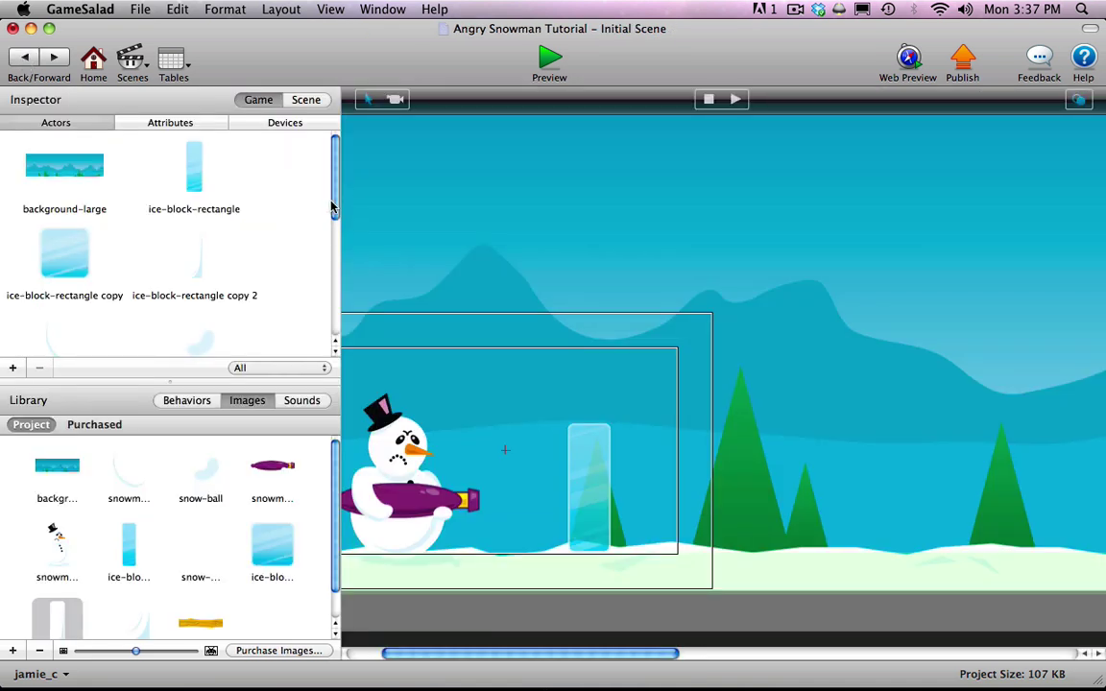
left_click(203, 254)
left_click_drag(202, 255, 268, 270)
left_click_drag(337, 207, 335, 261)
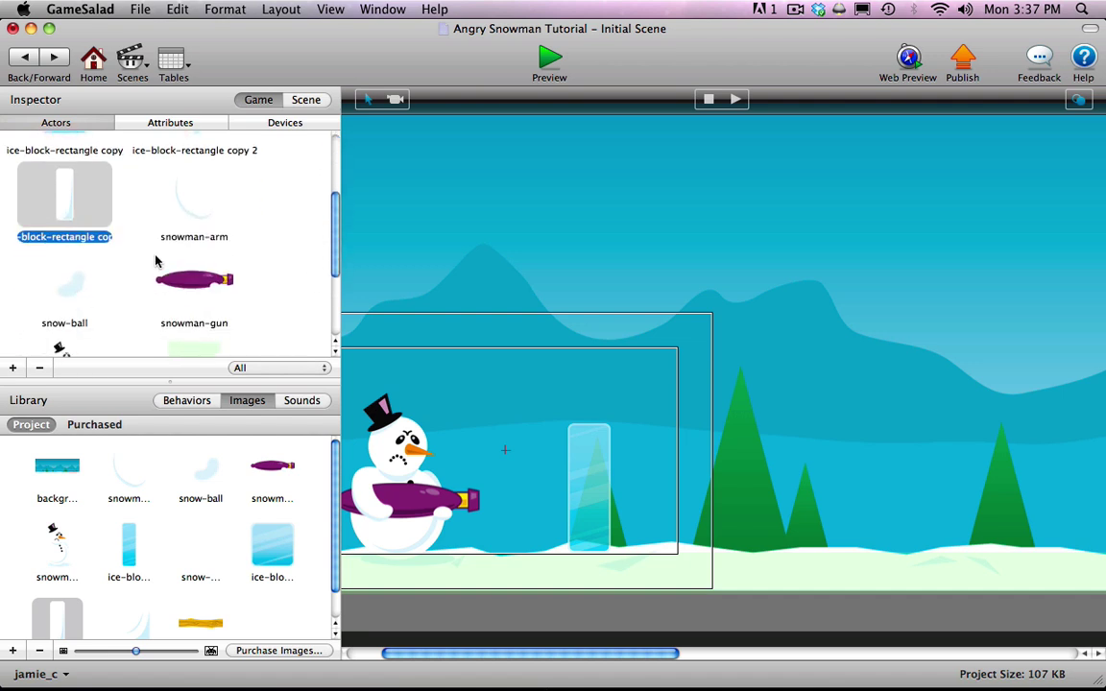
left_click(136, 628)
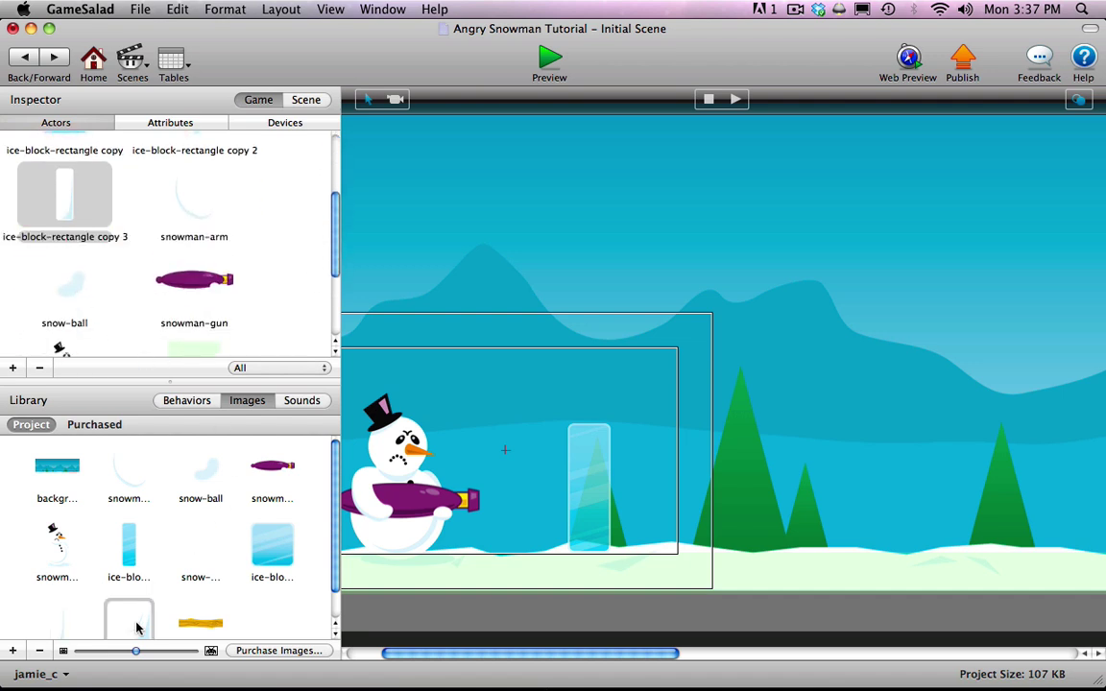
left_click_drag(136, 628, 67, 208)
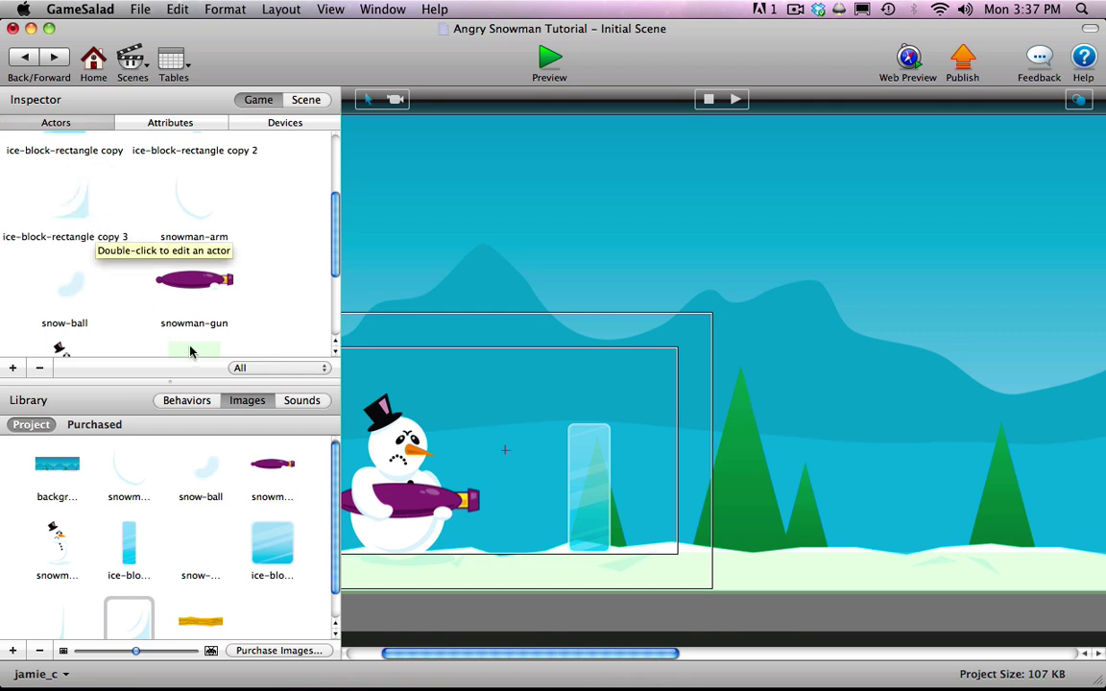
- Duplicate the square snow block actor, give the new copy the wood-small image and open it for editing
left_click_drag(116, 206, 148, 209)
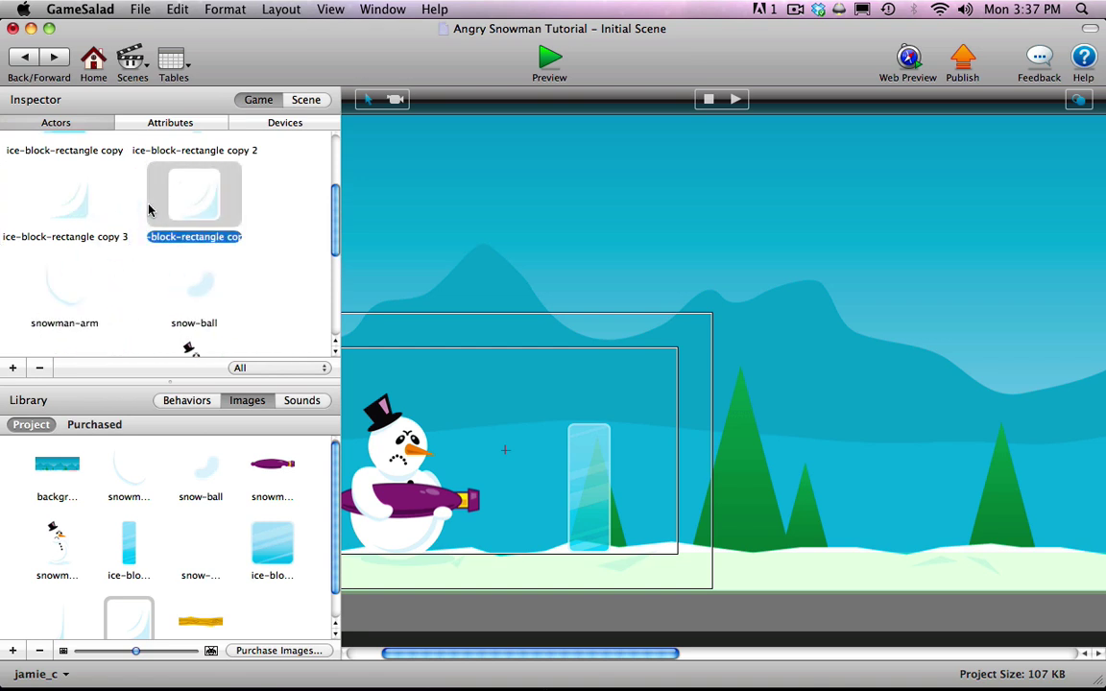
left_click_drag(200, 620, 193, 205)
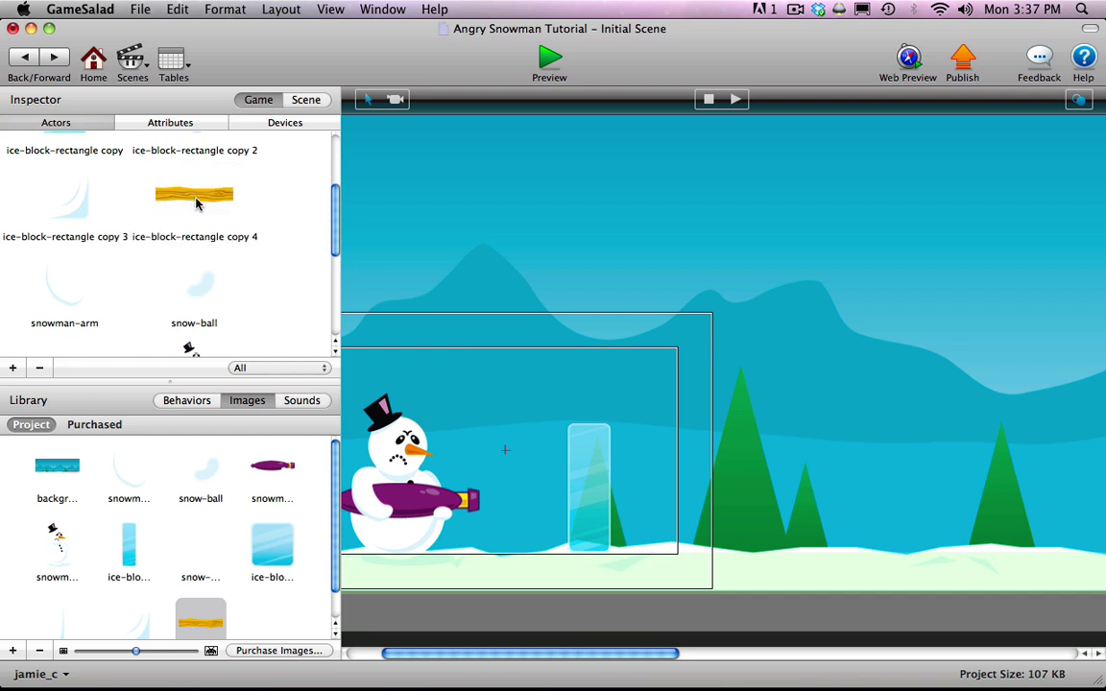
double_click(196, 197)
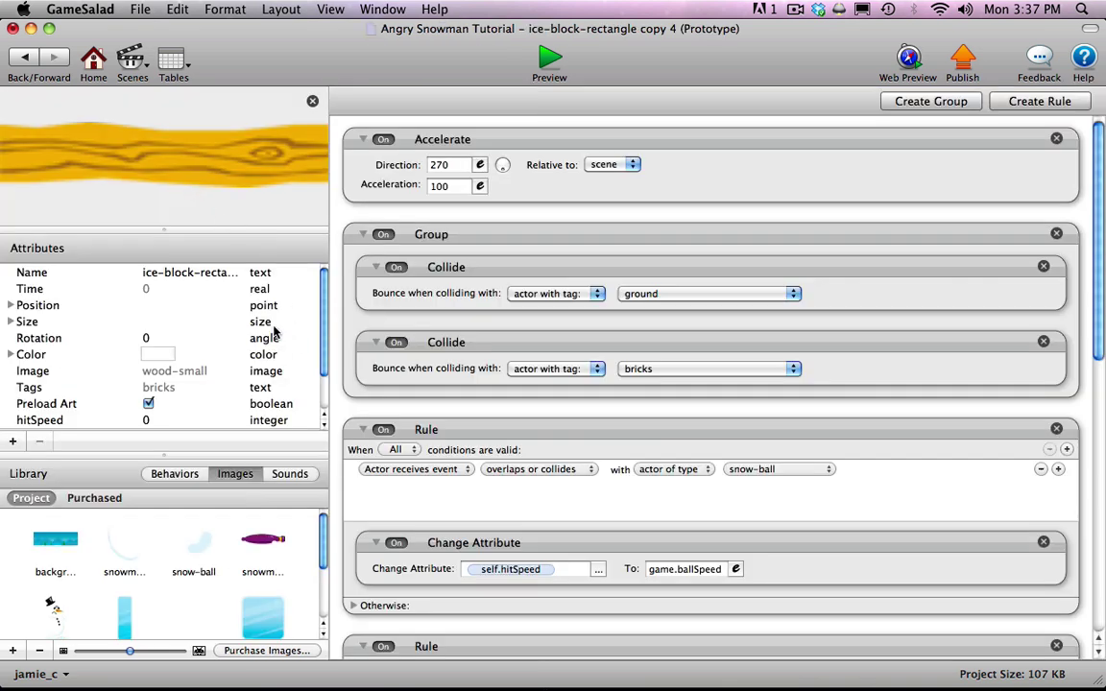
- Set the wood actor's Physics to Density 10, Friction 50 and Bounciness 0.6
scroll(289, 310, "down", 3)
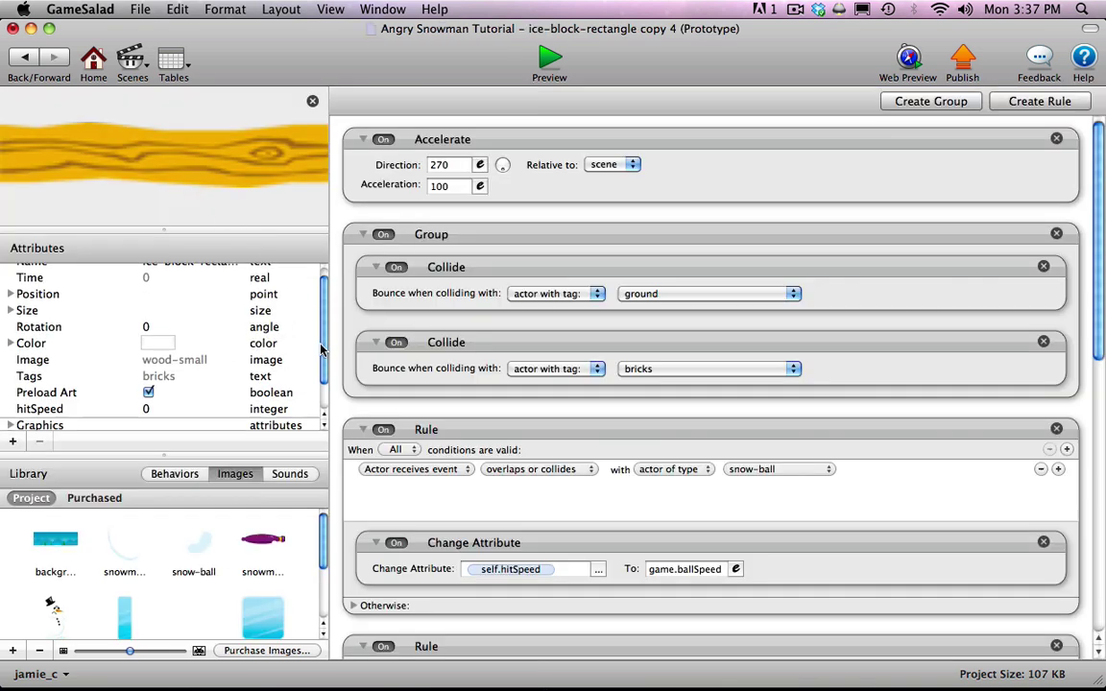
left_click(10, 422)
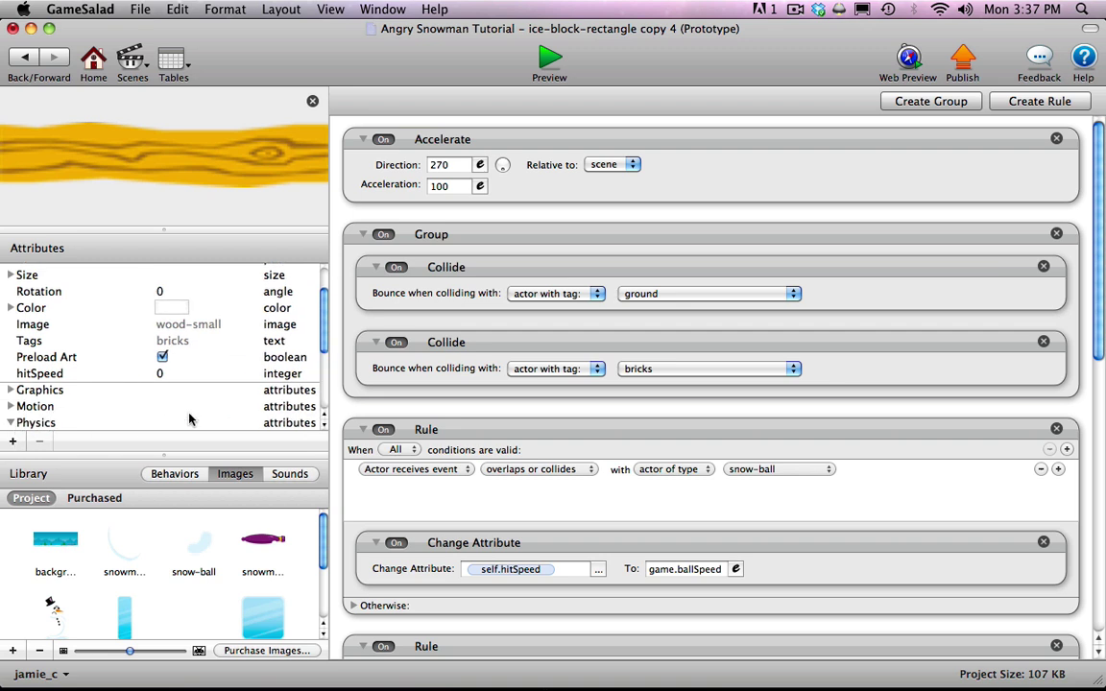
scroll(321, 379, "down", 3)
scroll(322, 379, "down", 3)
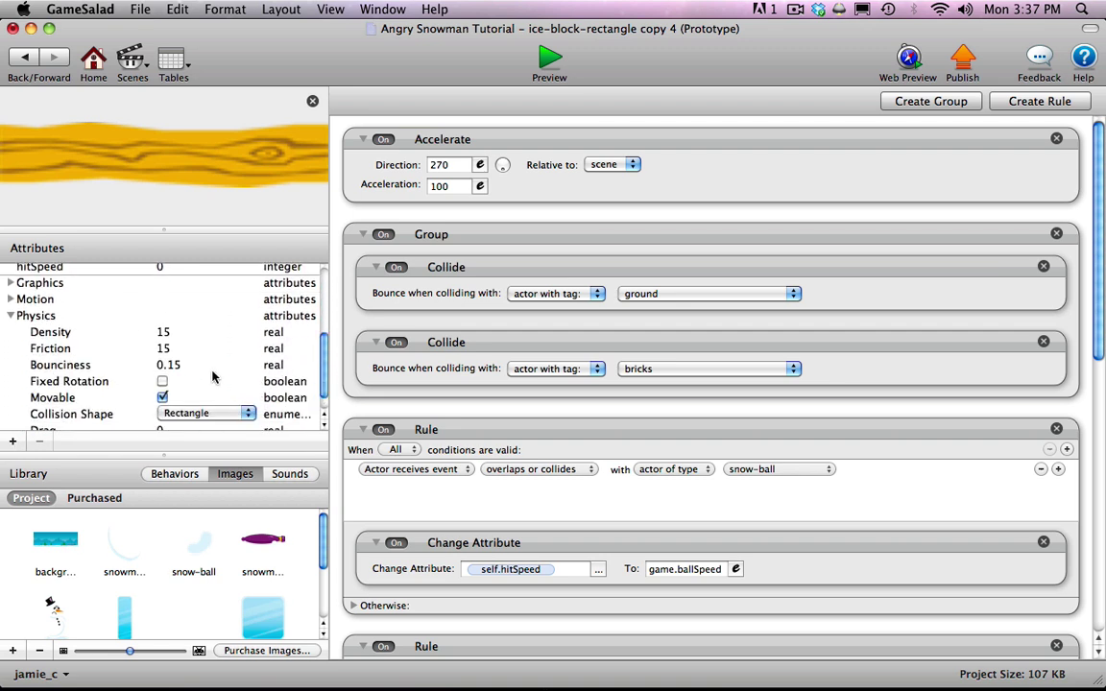
double_click(162, 333)
type("10")
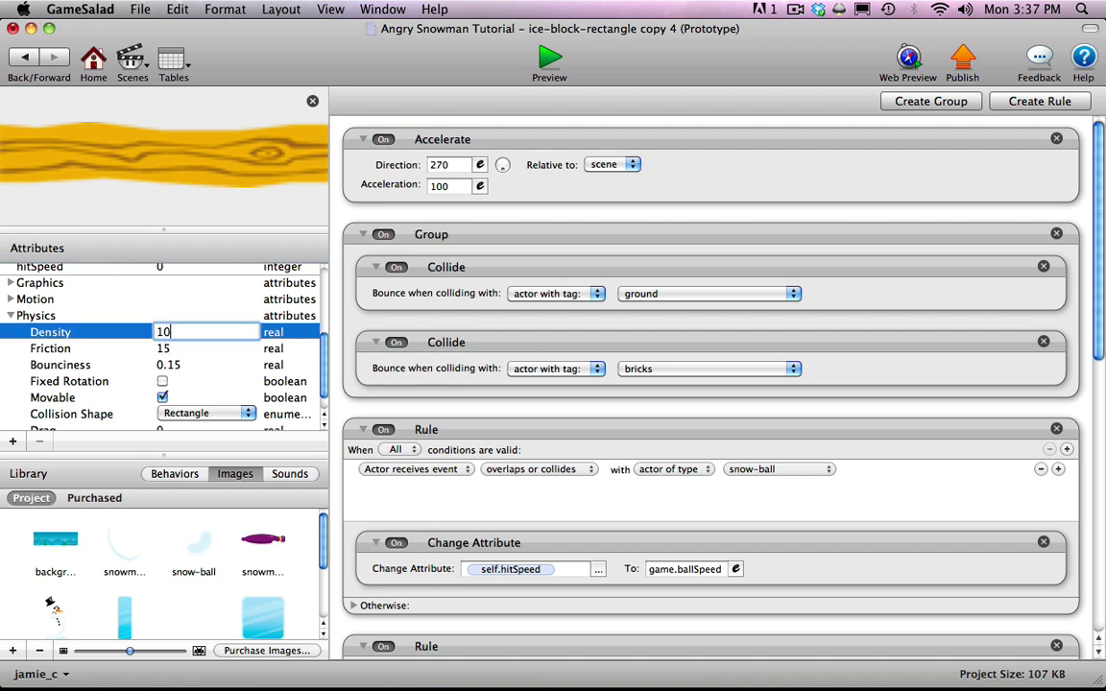
double_click(167, 349)
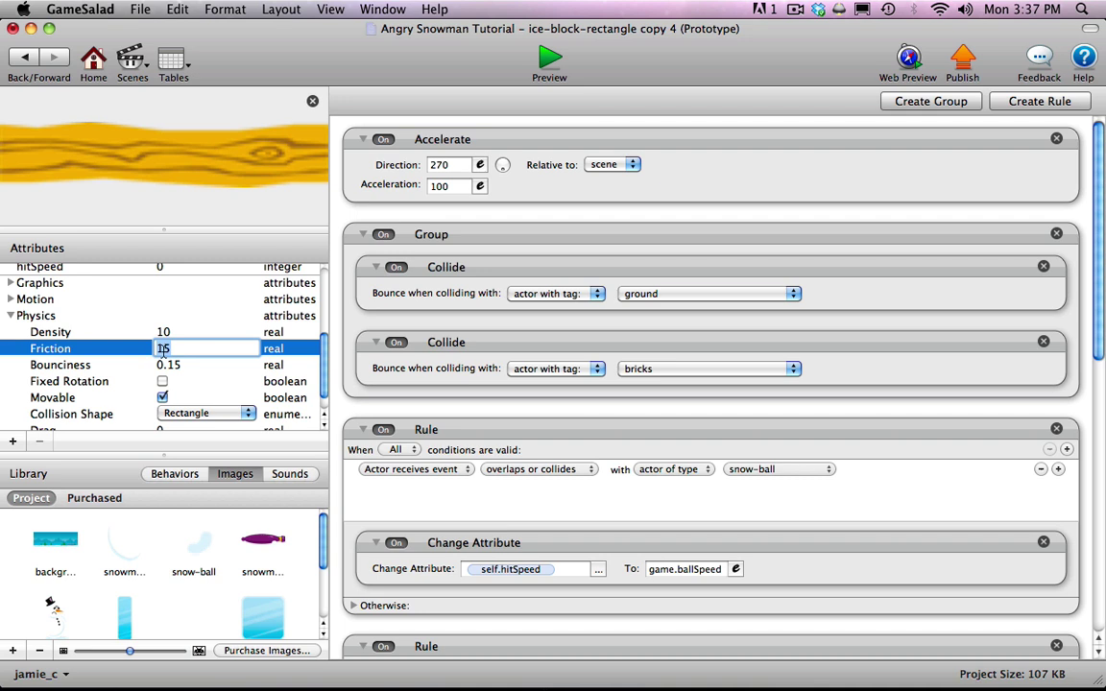
type("50")
key("Tab")
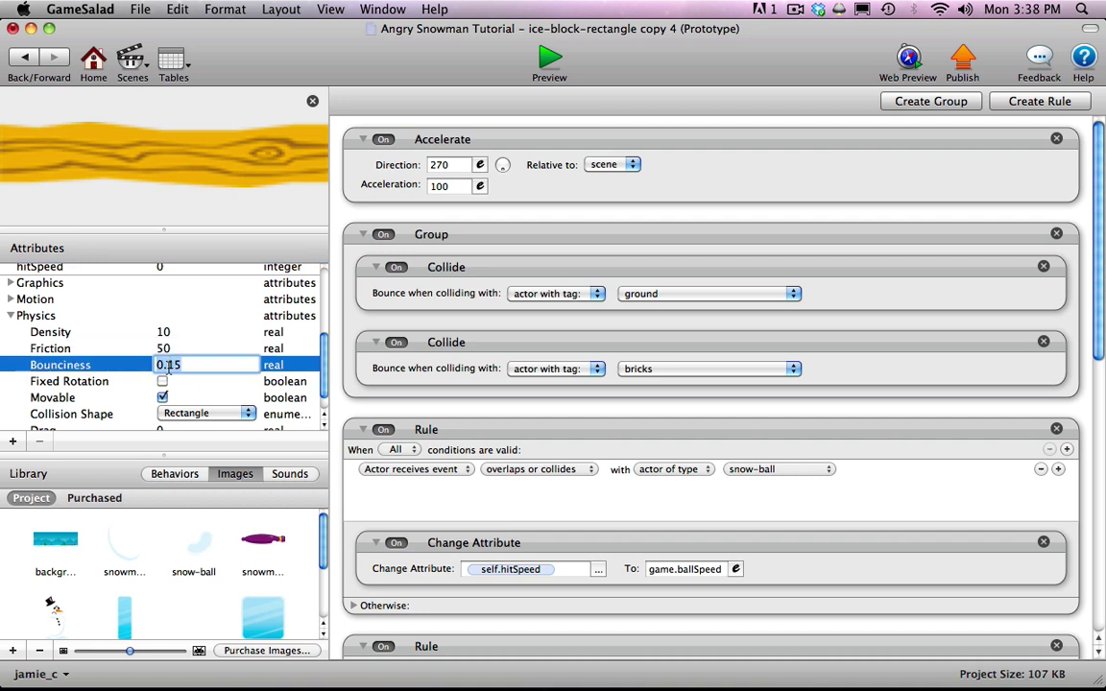
type(".6")
key("Tab")
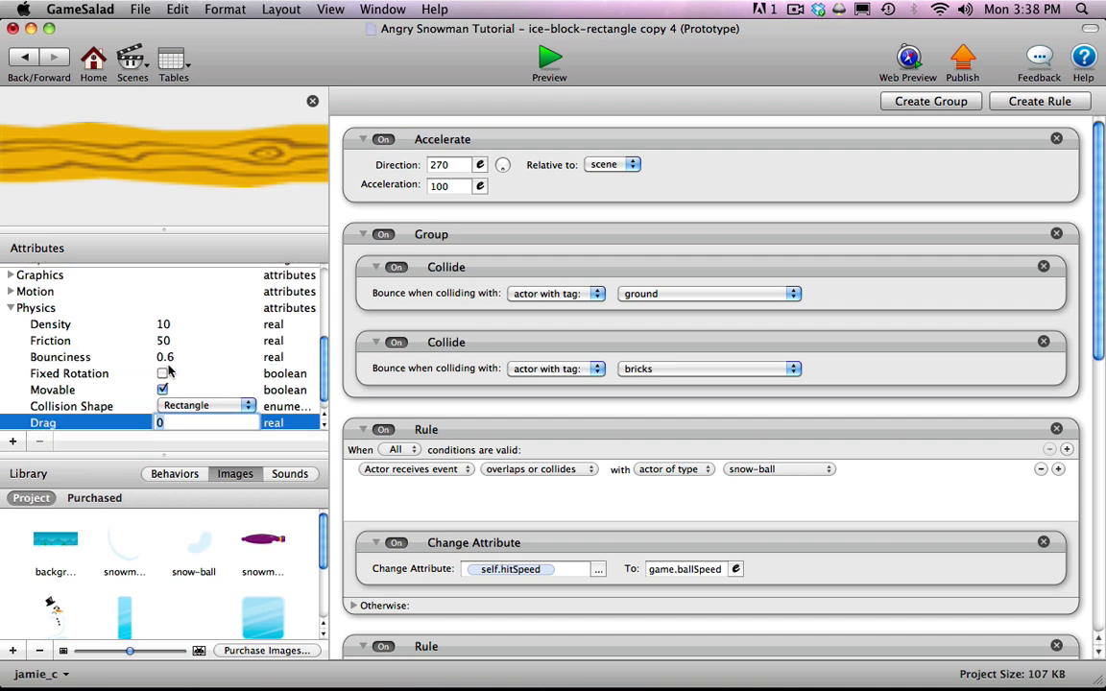
left_click(216, 343)
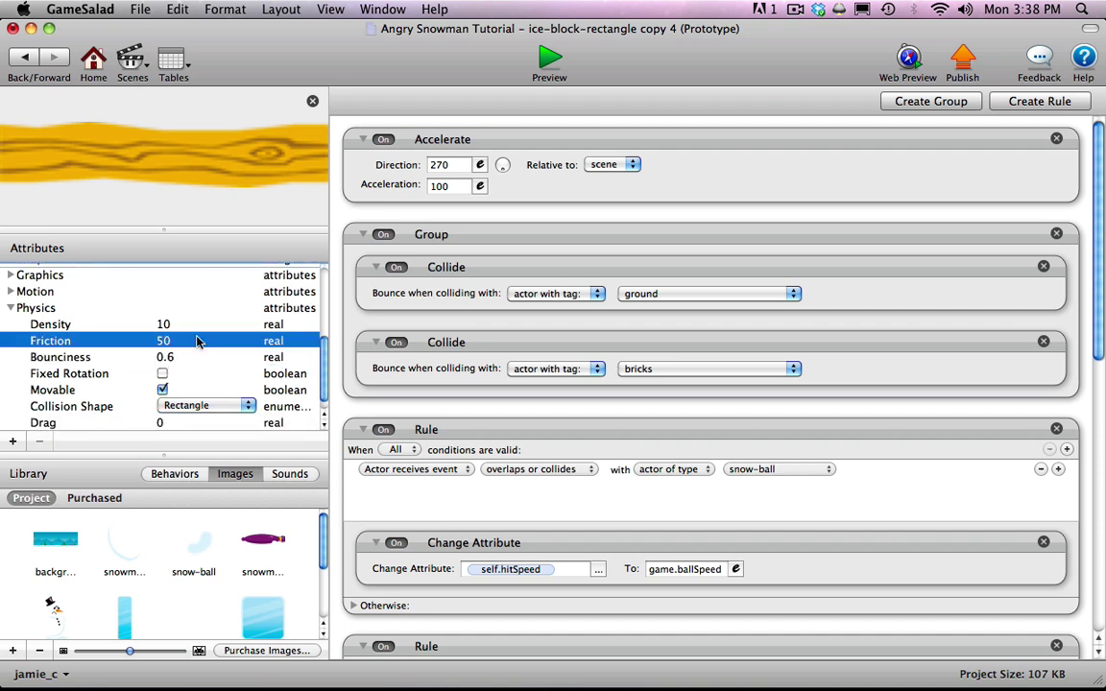
- Return to the Initial Scene and delete the rectangular ice block standing in front of the snowman
left_click(27, 58)
left_click(595, 453)
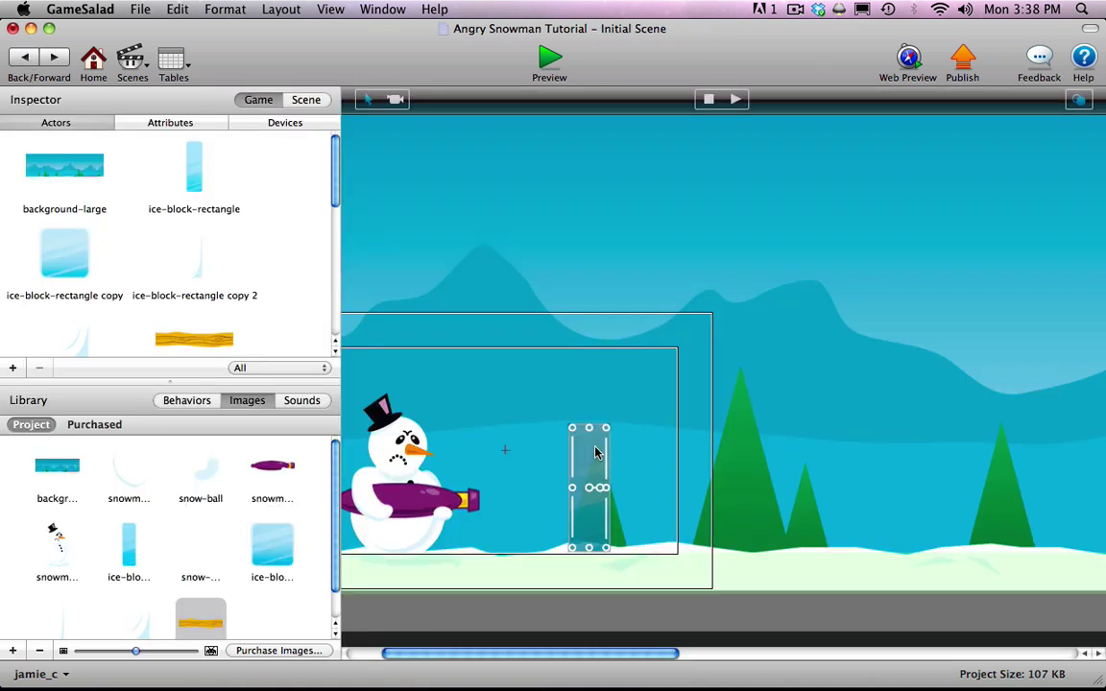
key("Delete")
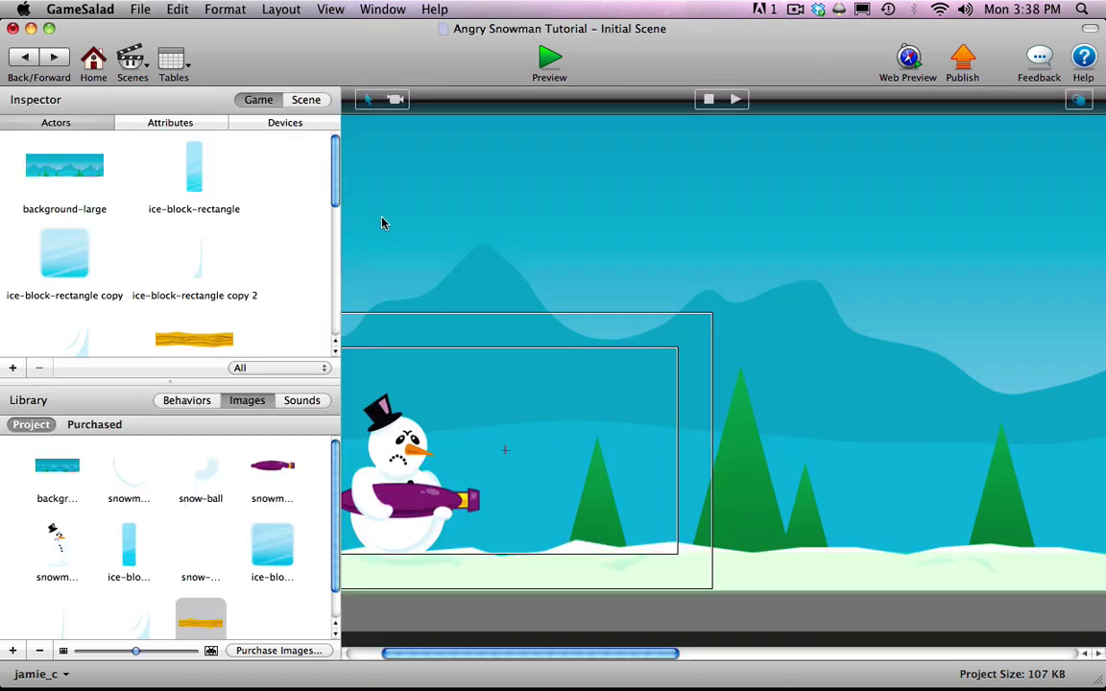
- Rename the square ice block actor "ice-block-small"
scroll(299, 182, "down", 2)
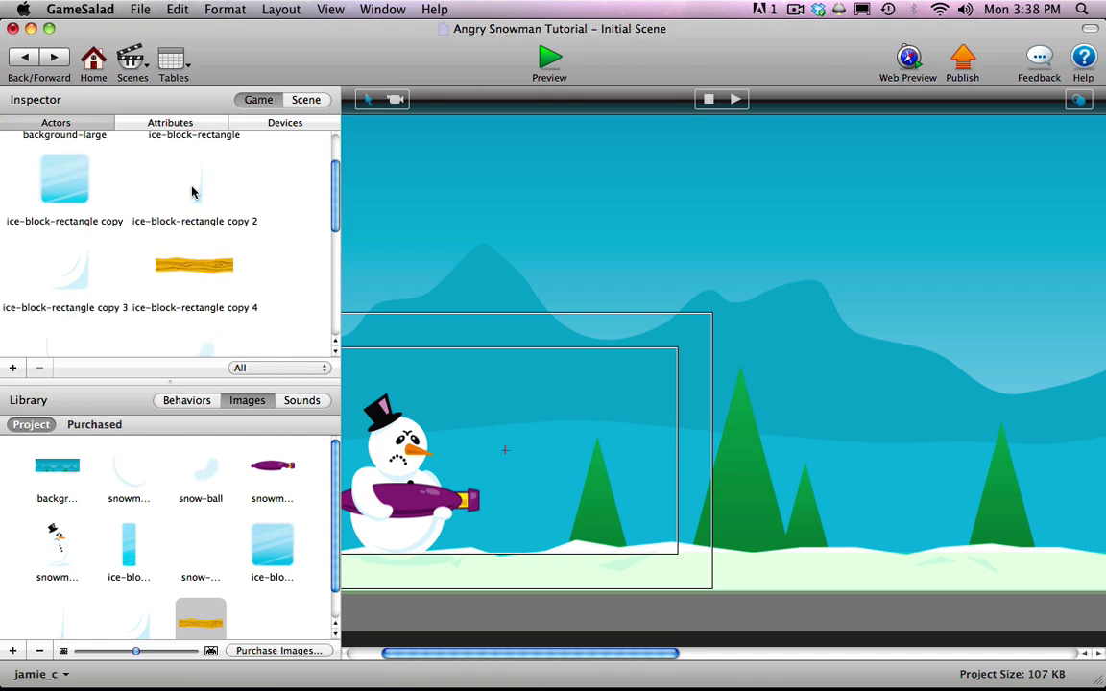
scroll(334, 178, "up", 2)
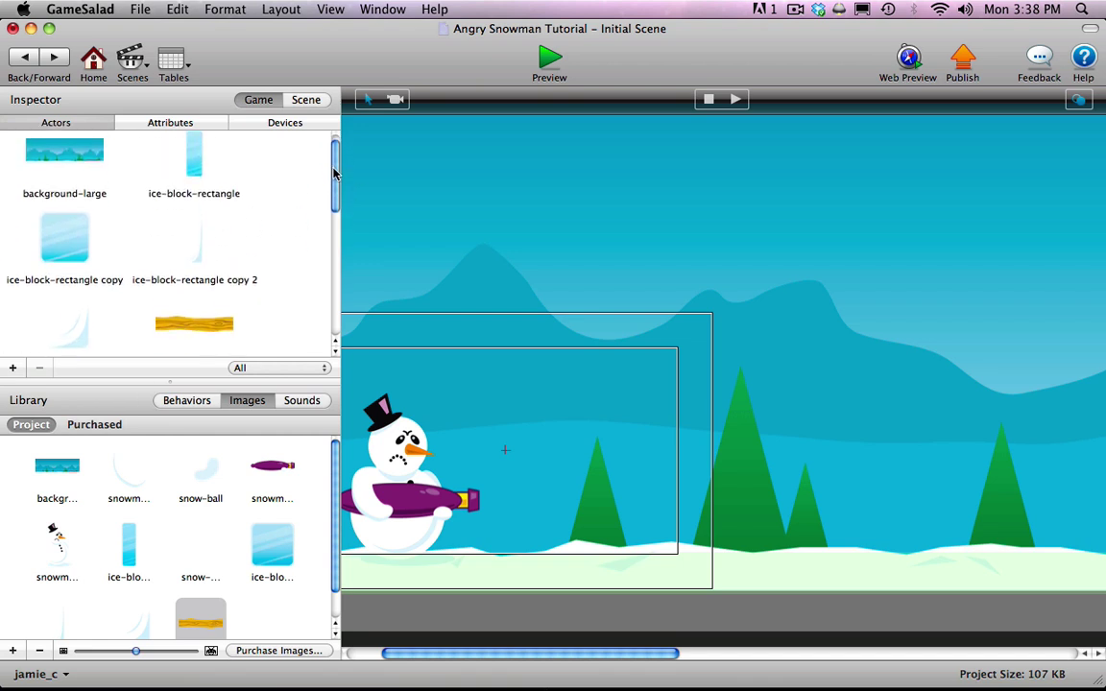
double_click(83, 277)
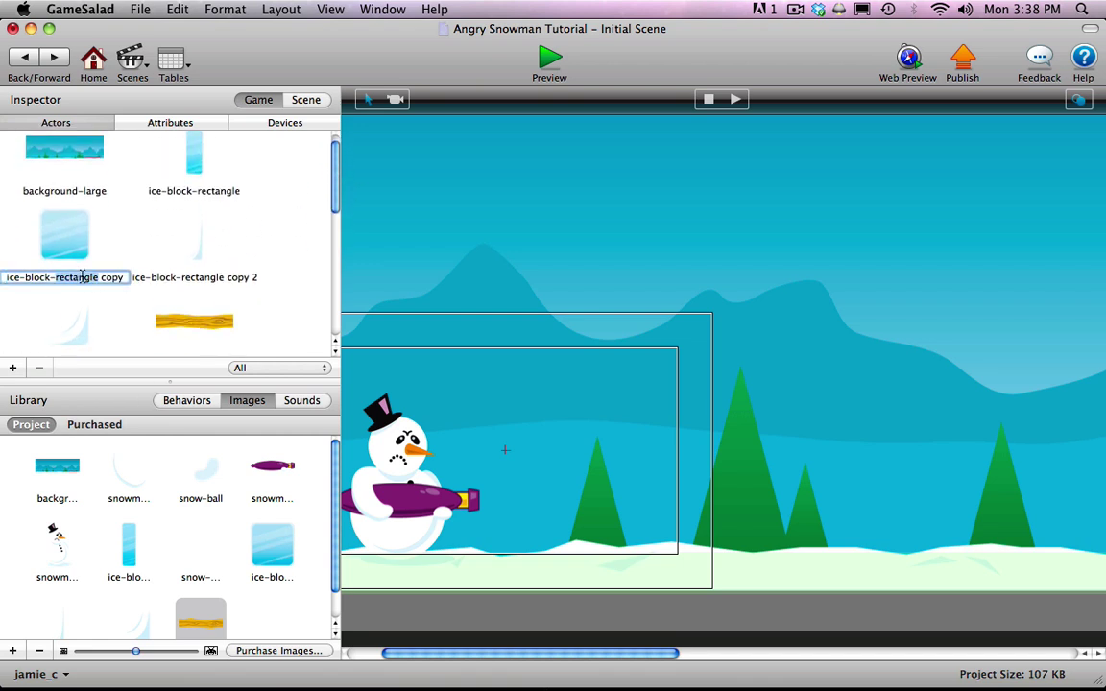
left_click(60, 277)
left_click_drag(56, 278, 130, 284)
type("small")
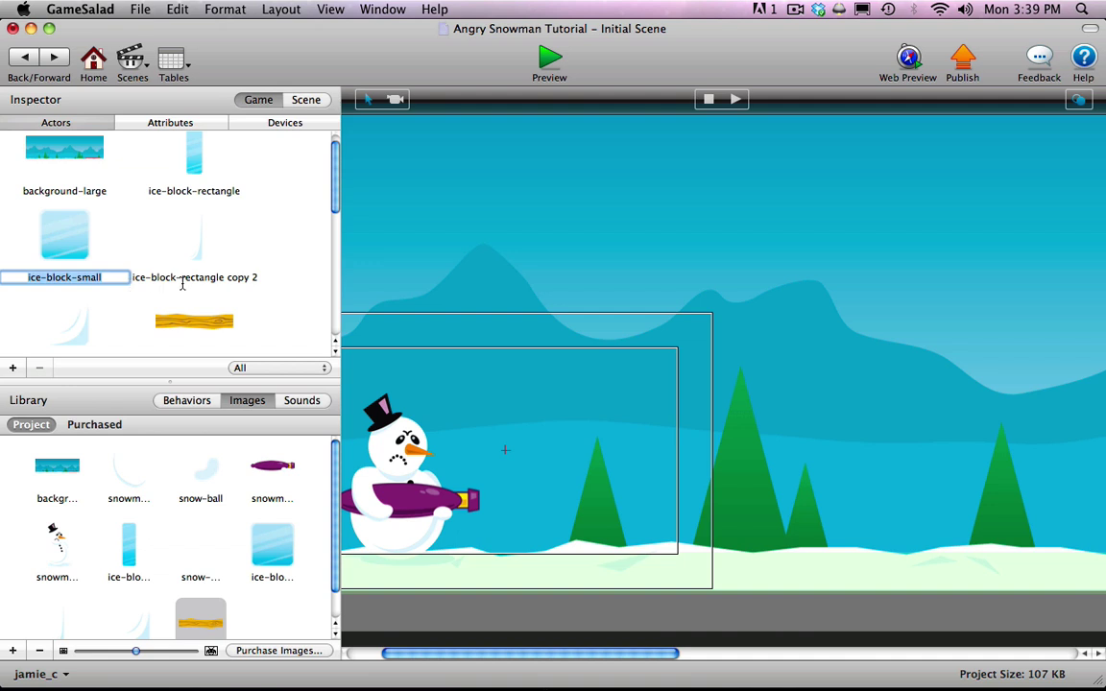
- Rename the tall snow block actor "snow block large" and the square snow block actor "snow block small"
double_click(183, 279)
type("sno")
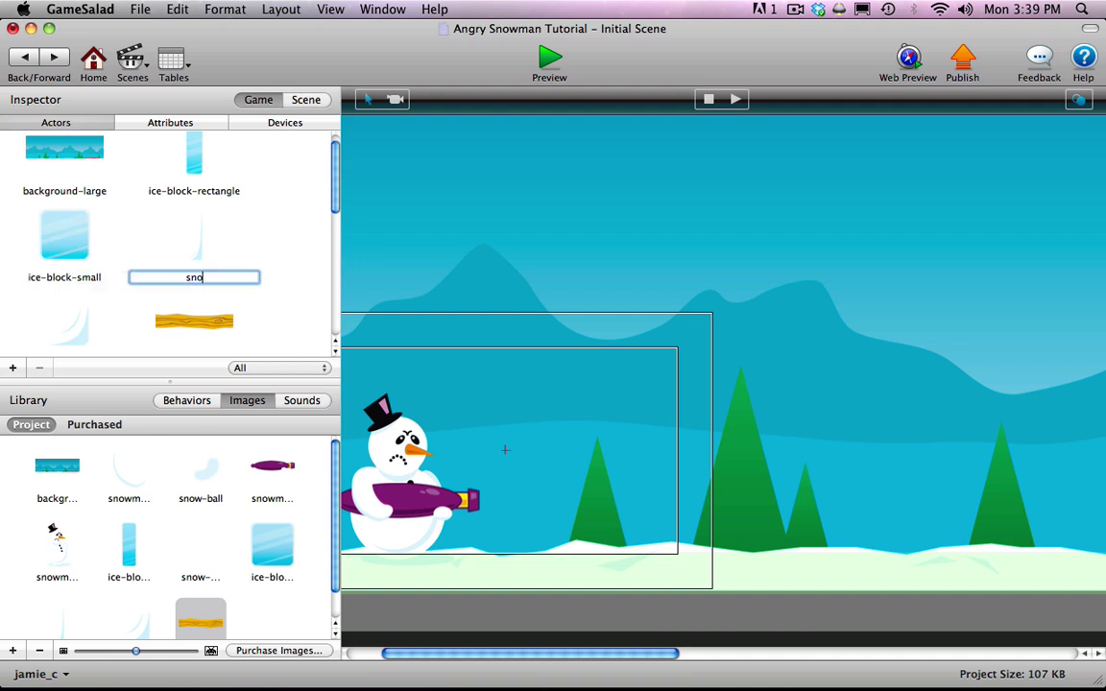
type("w block large")
key("Return")
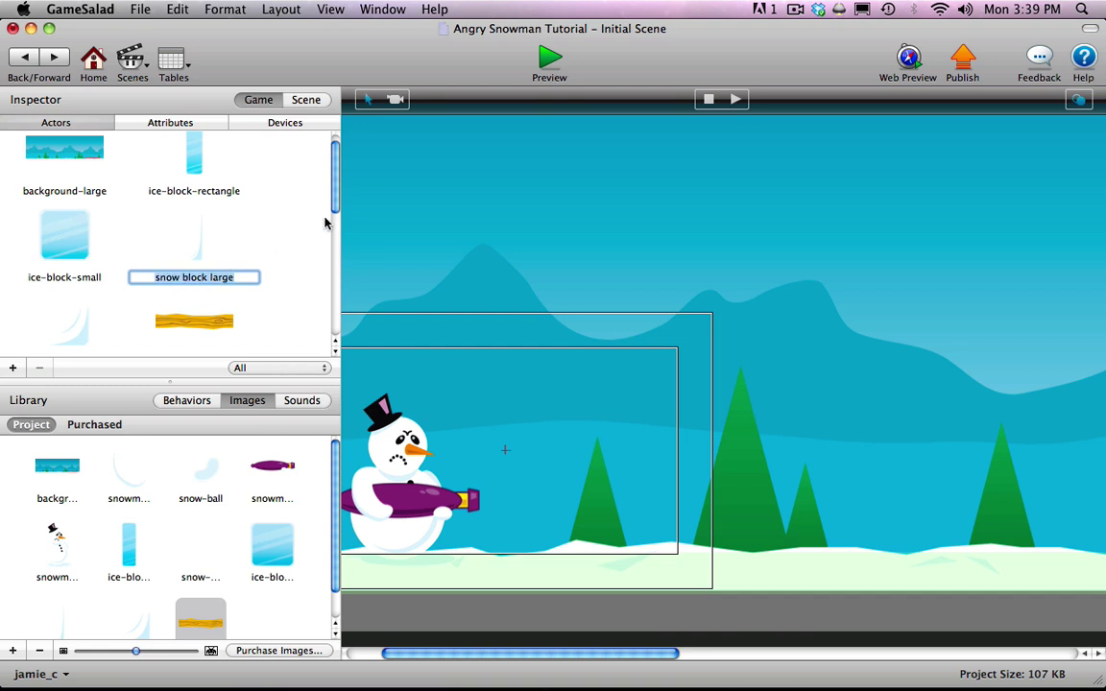
scroll(332, 210, "down", 3)
double_click(92, 277)
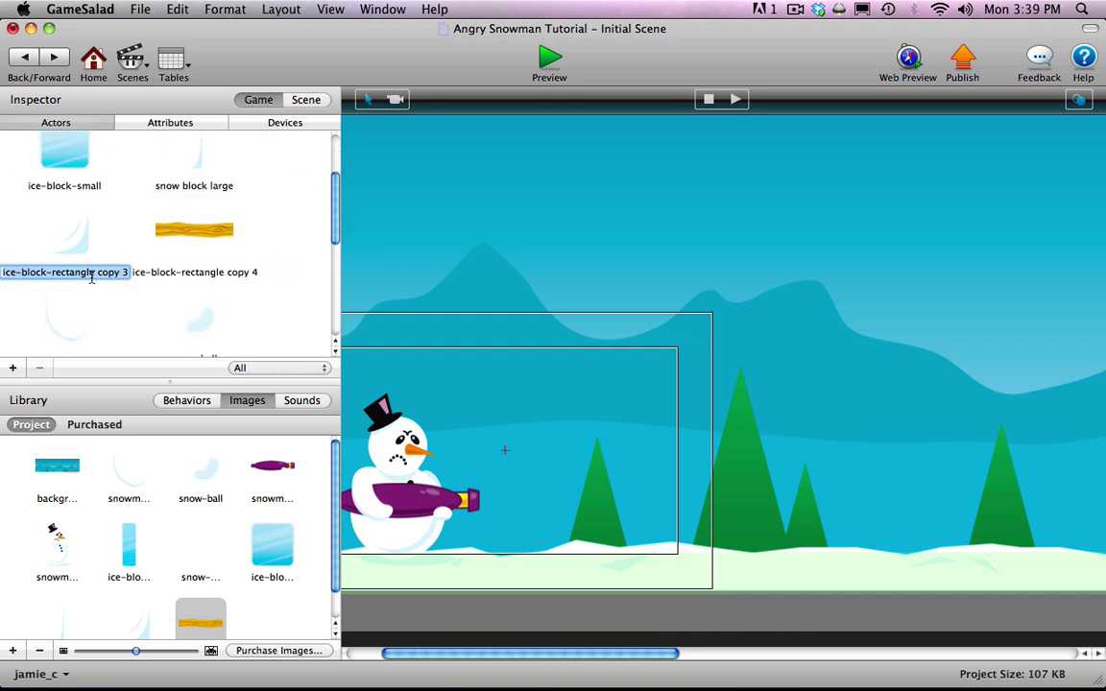
type("snow bloc")
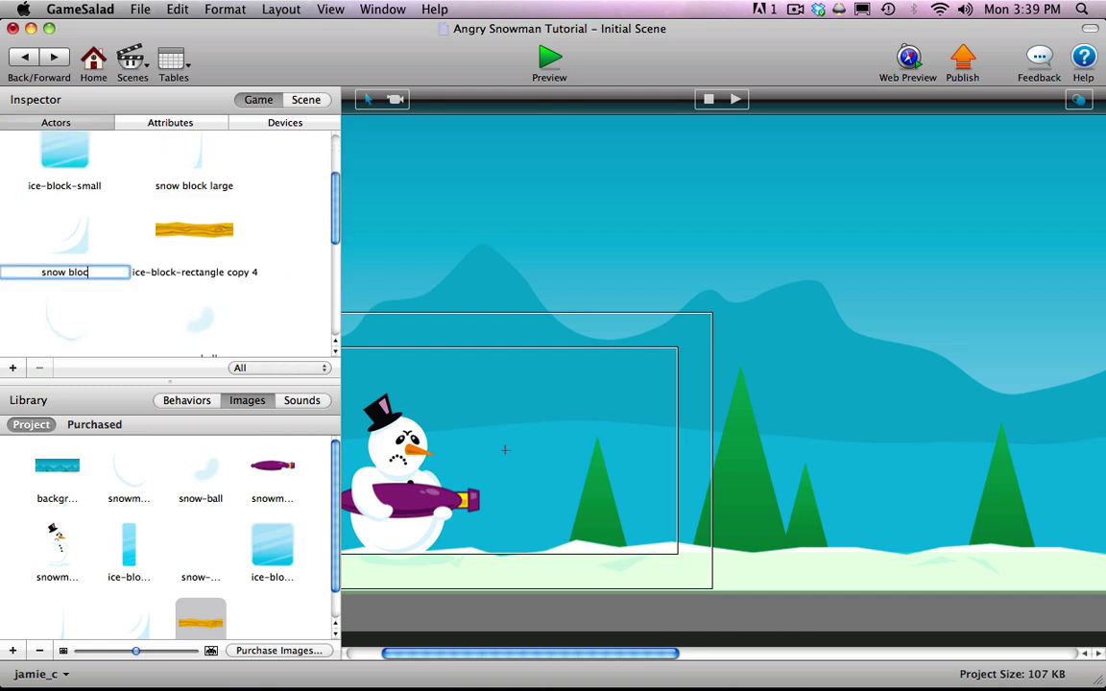
type("k small")
- Rename the wooden plank actor "wood"
left_click(163, 274)
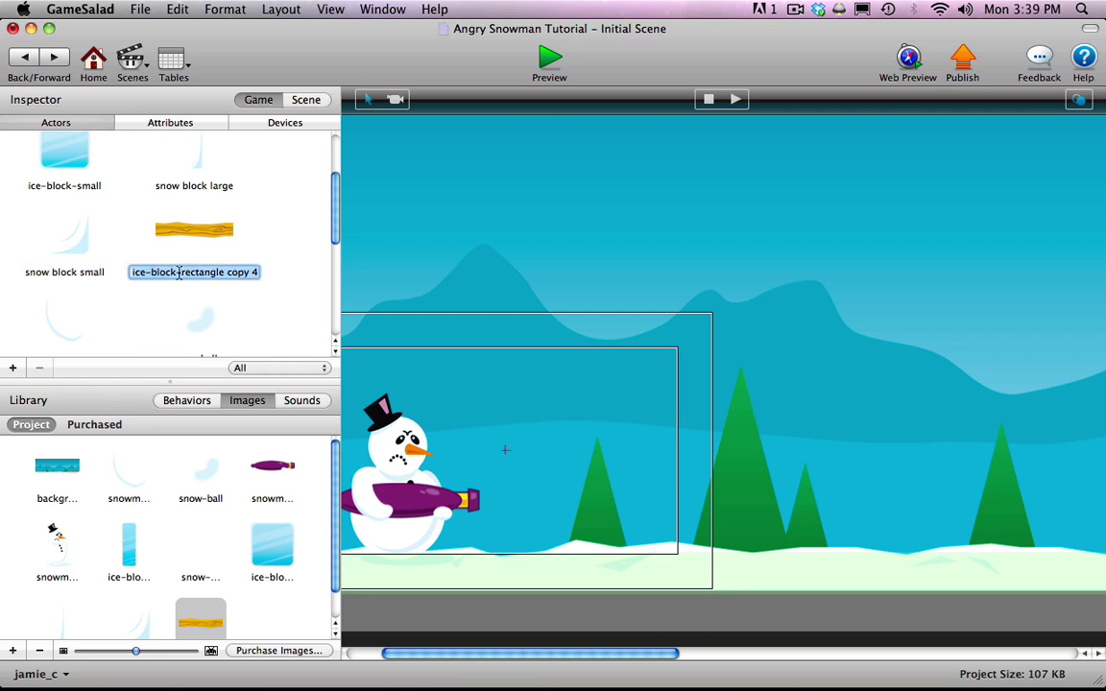
type("wood")
key("Return")
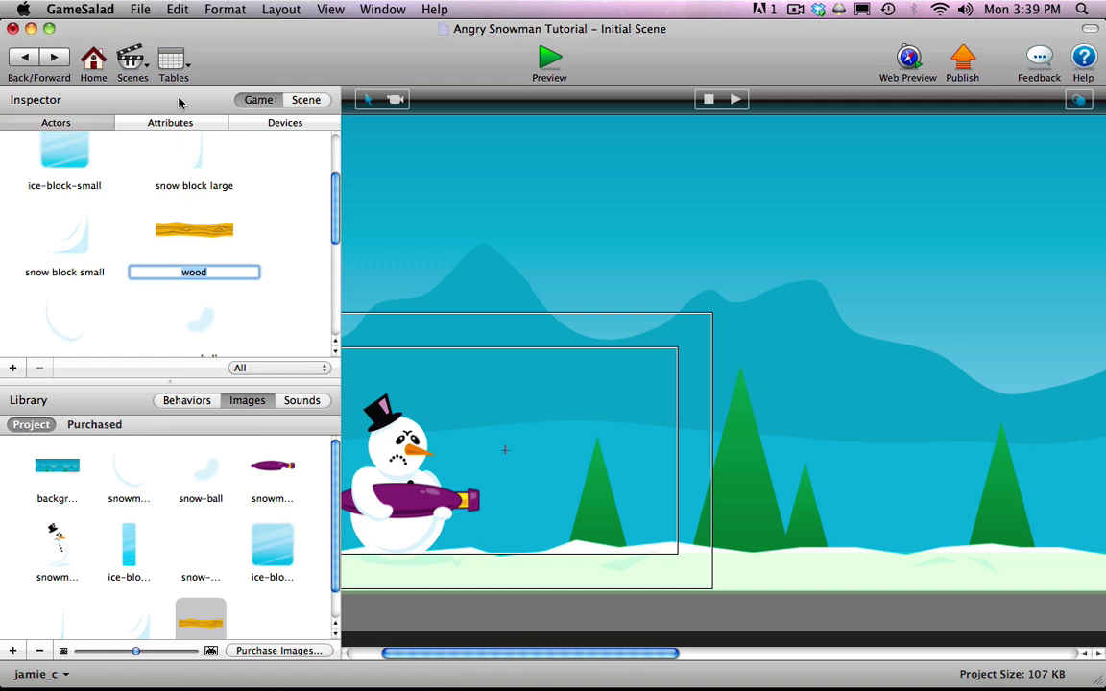
left_click(266, 242)
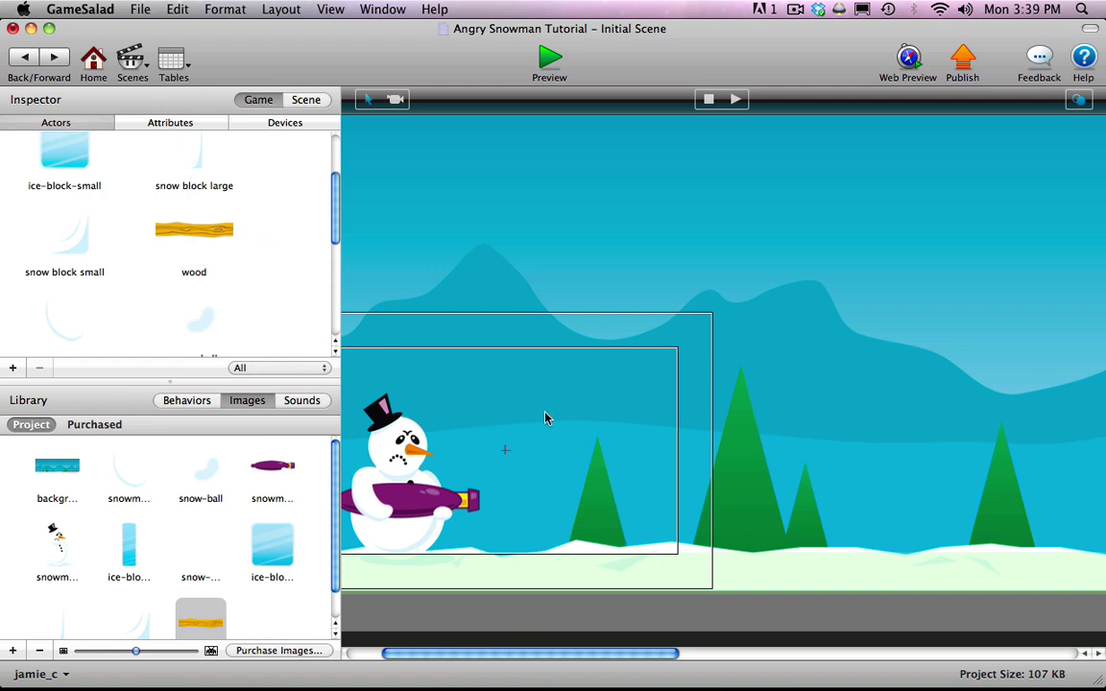
- Check which actors carry the bricks tag in the project's actor overview, then return to the Initial Scene
left_click(93, 62)
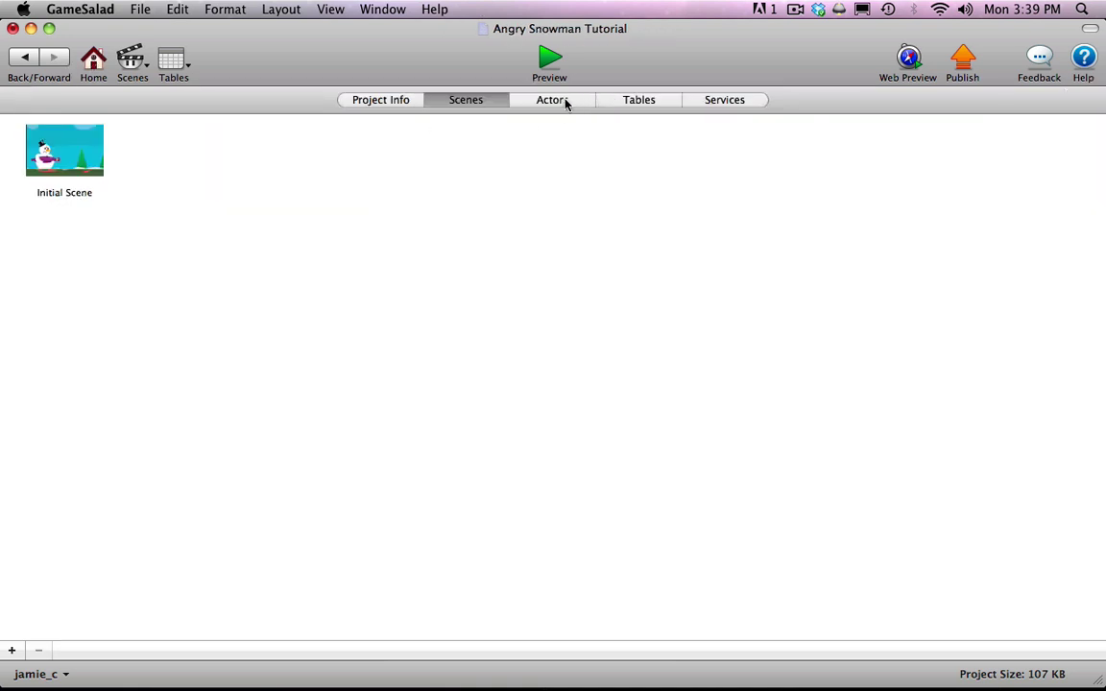
left_click(555, 101)
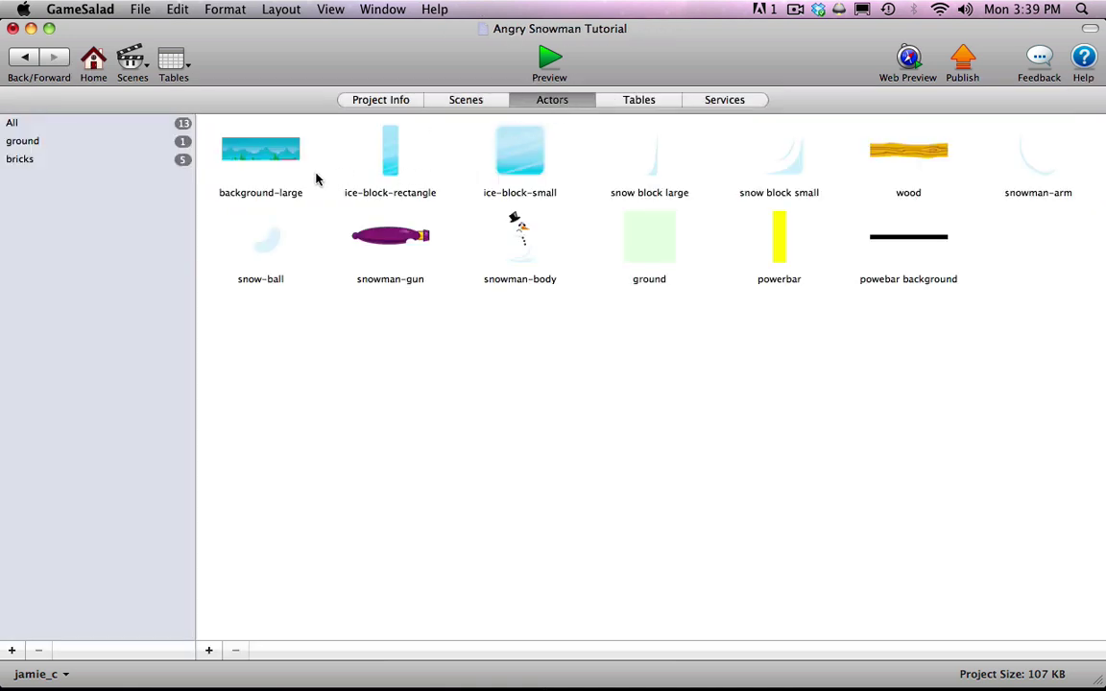
left_click(135, 164)
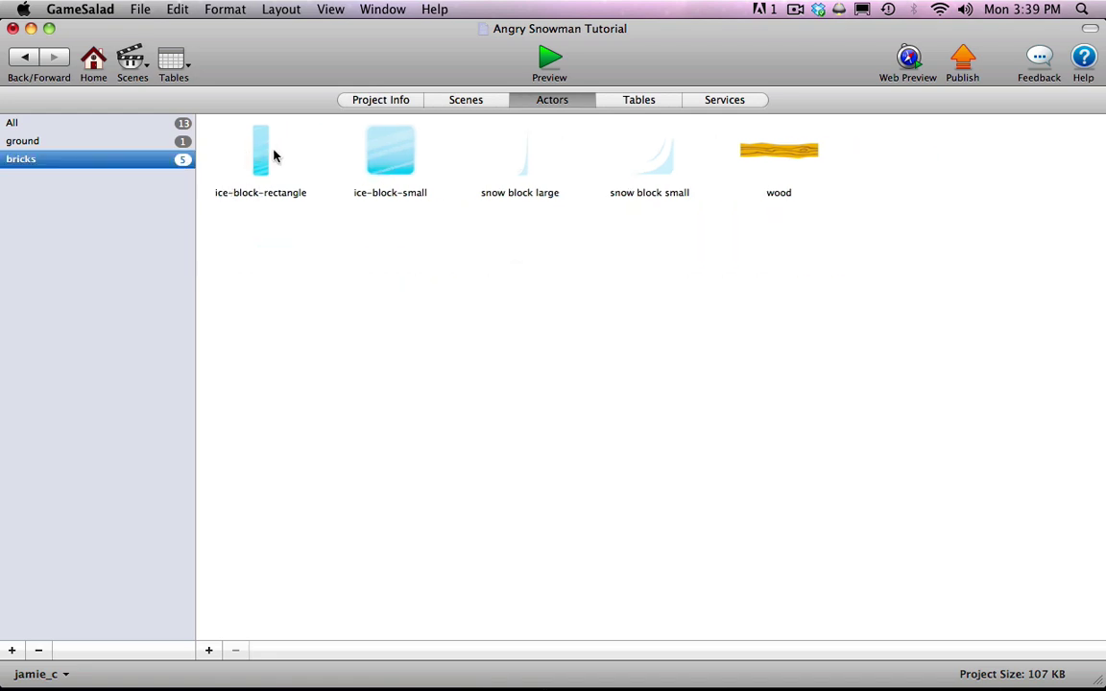
left_click(25, 60)
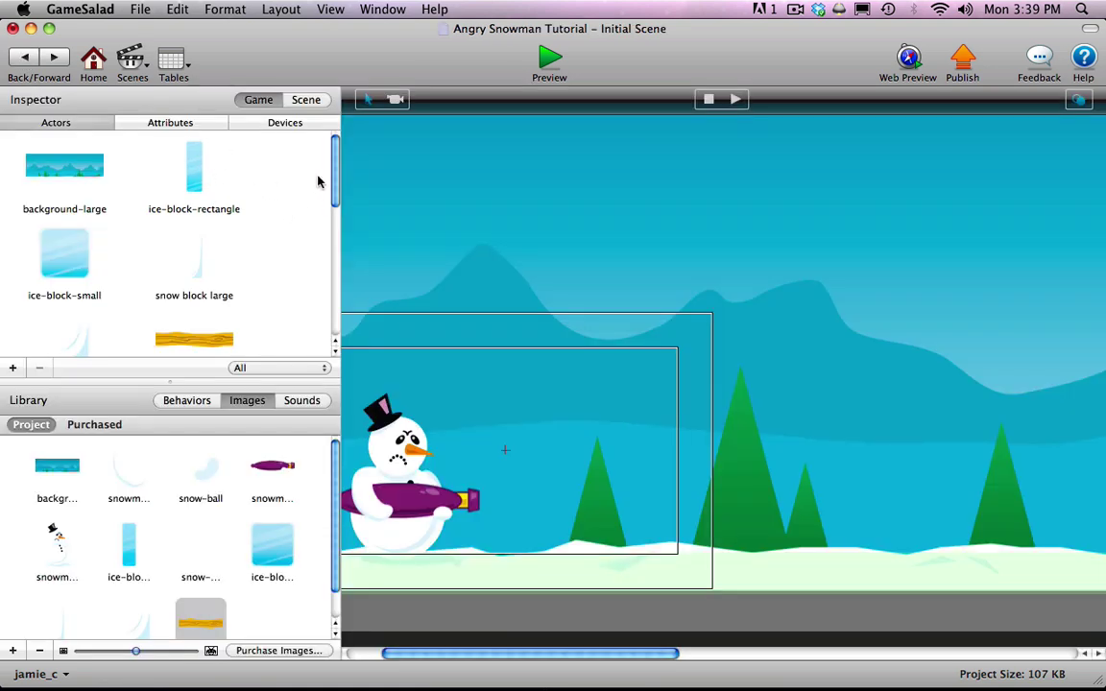
- Place ice-block-small and snow block small side by side in front of the snowman, with the wood plank spanning above them
left_click_drag(334, 172, 334, 171)
left_click_drag(87, 257, 562, 510)
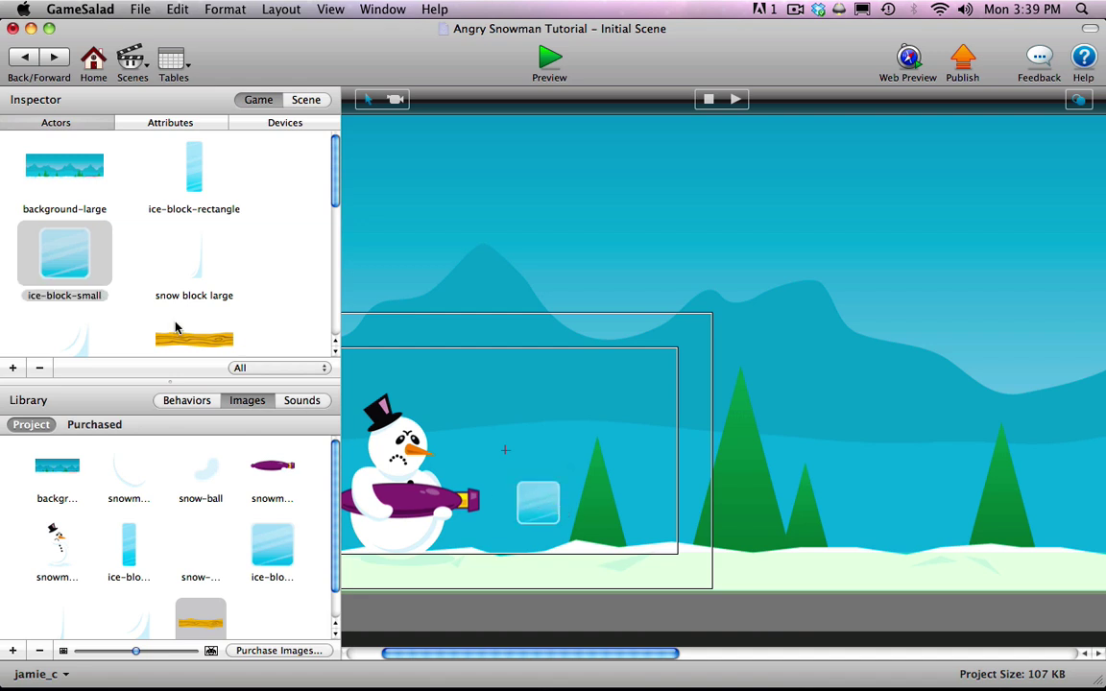
left_click_drag(65, 322, 644, 493)
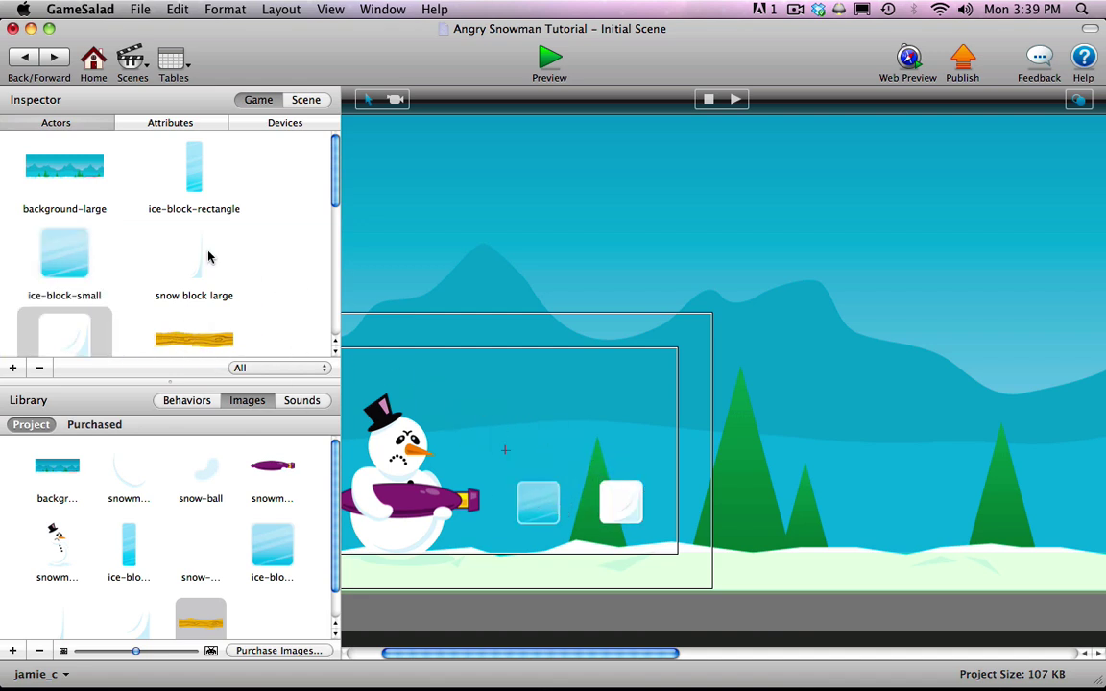
left_click(201, 339)
left_click_drag(201, 340, 573, 444)
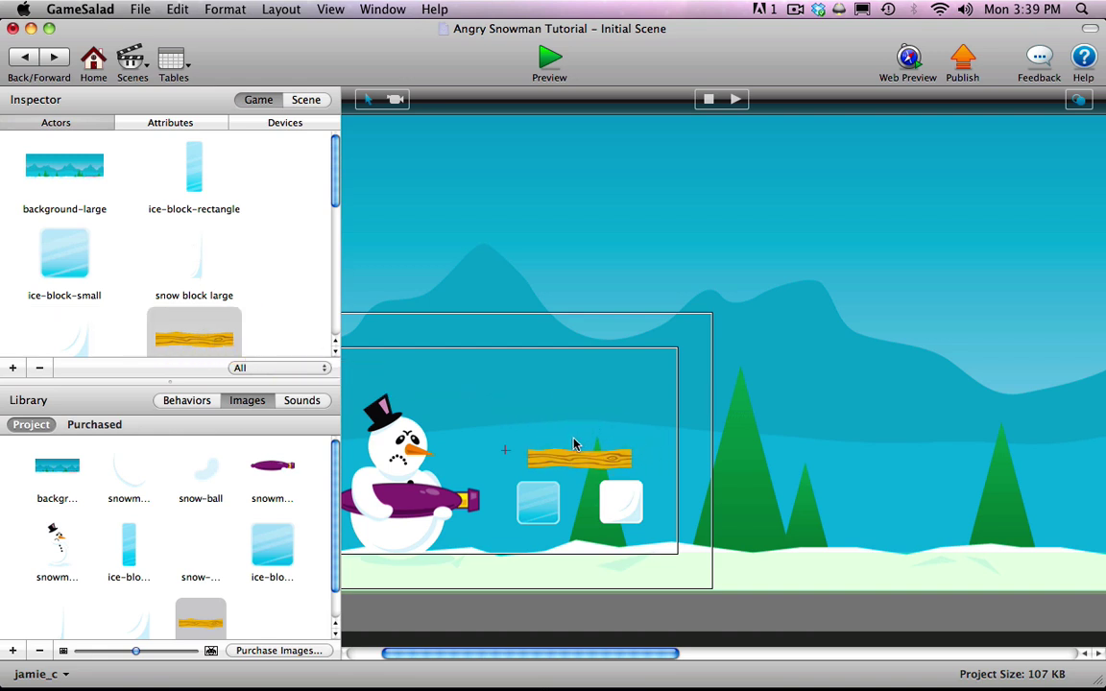
- Place ice-block-rectangle and snow block large in the scene above the wood plank, and preview the game
left_click_drag(192, 171, 548, 377)
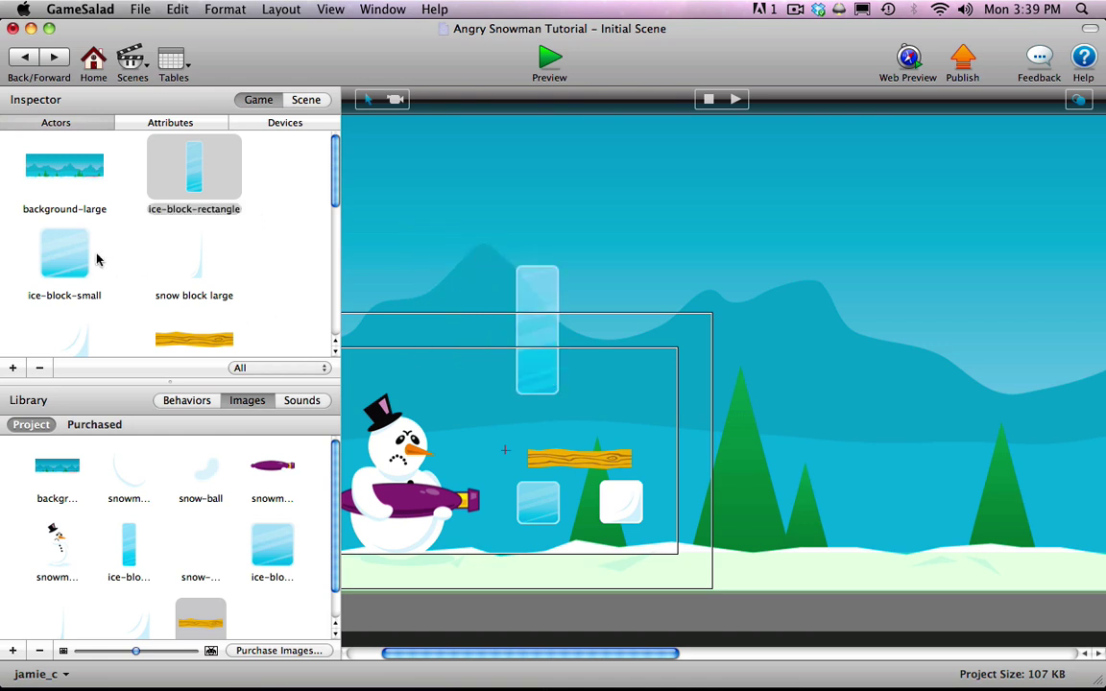
left_click(200, 265)
left_click_drag(202, 266, 618, 257)
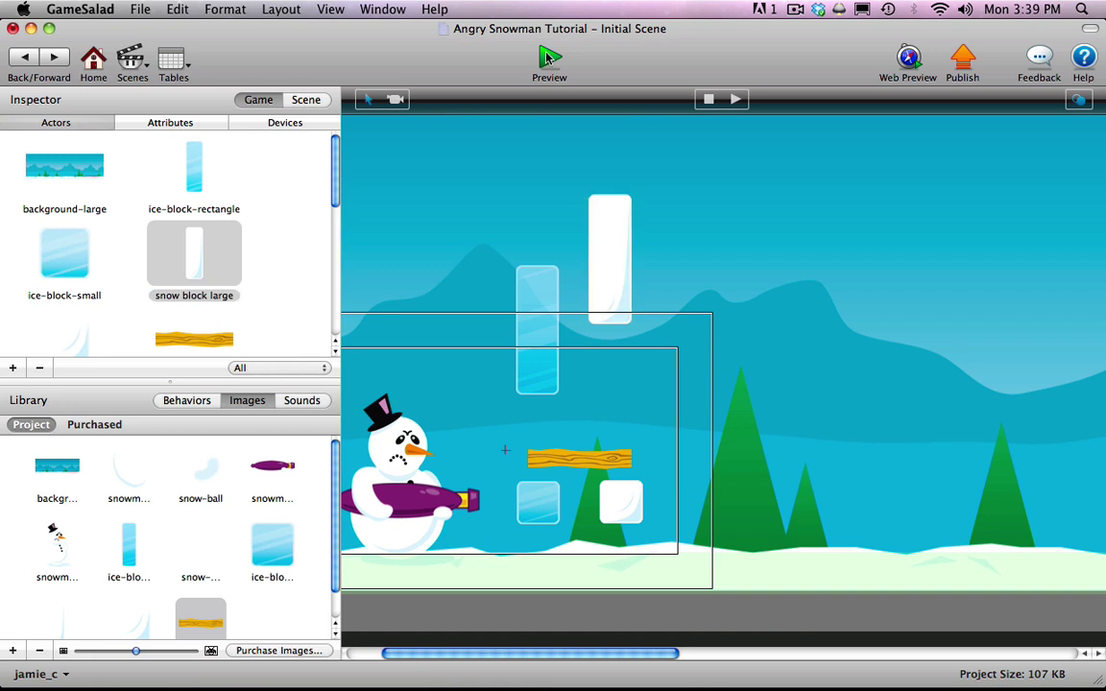
key("super+Return")
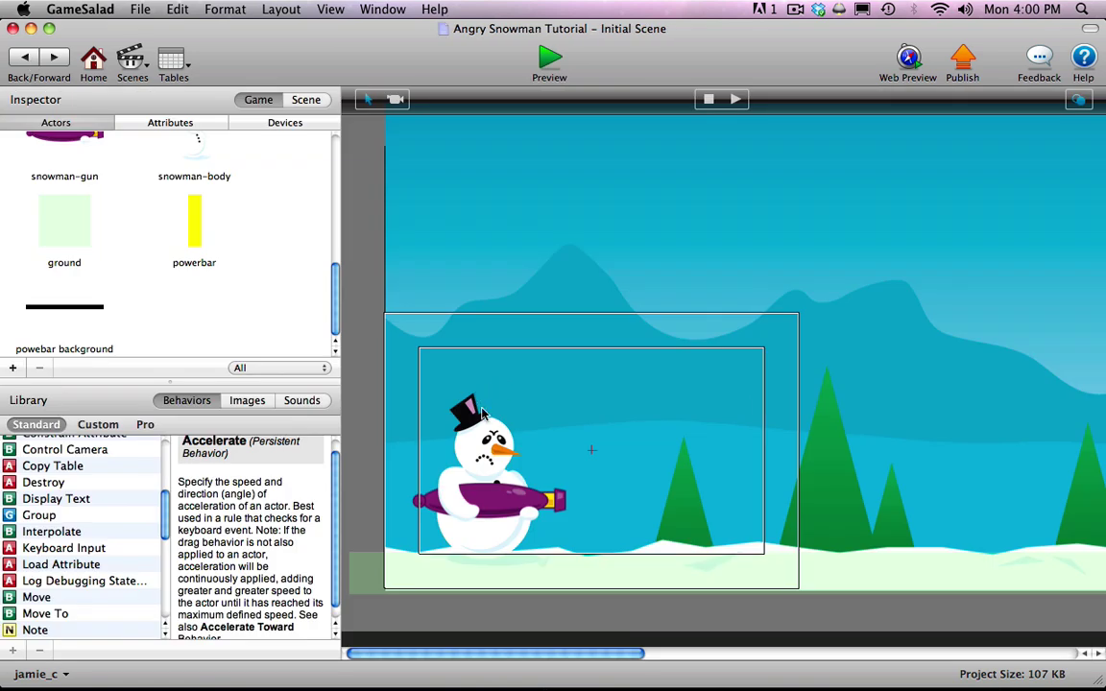
- Add a new actor to the project and name it "controller"
left_click_drag(634, 654, 528, 654)
left_click(13, 368)
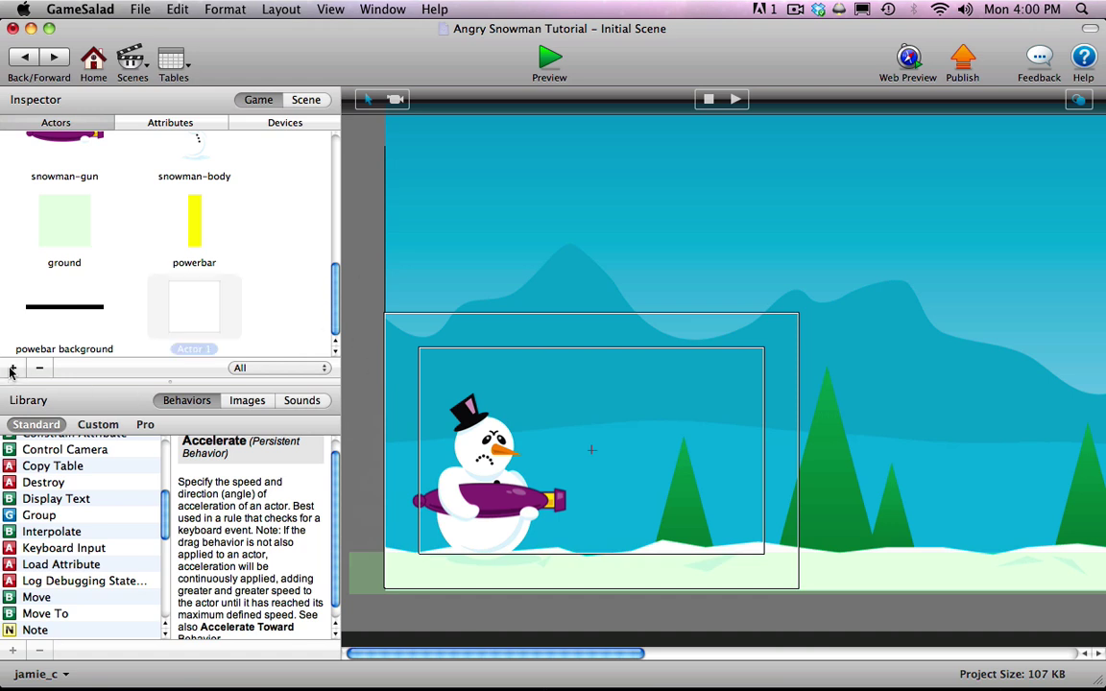
left_click(193, 348)
type("c")
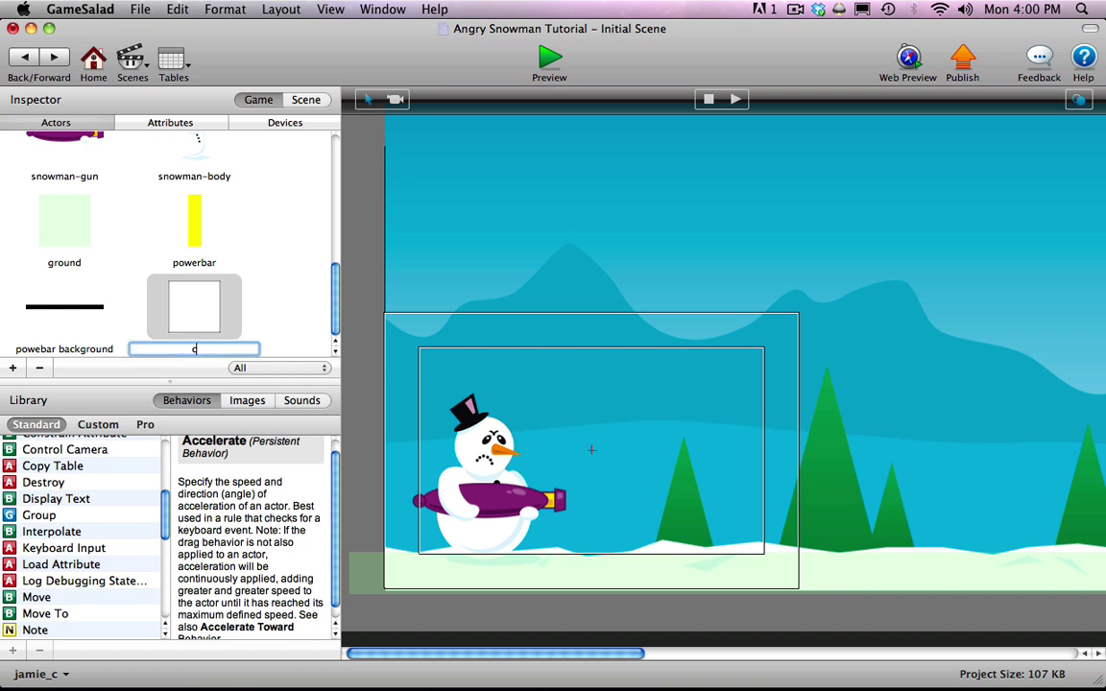
type("ontroller")
- Open the controller actor's prototype and set its color to red
double_click(210, 309)
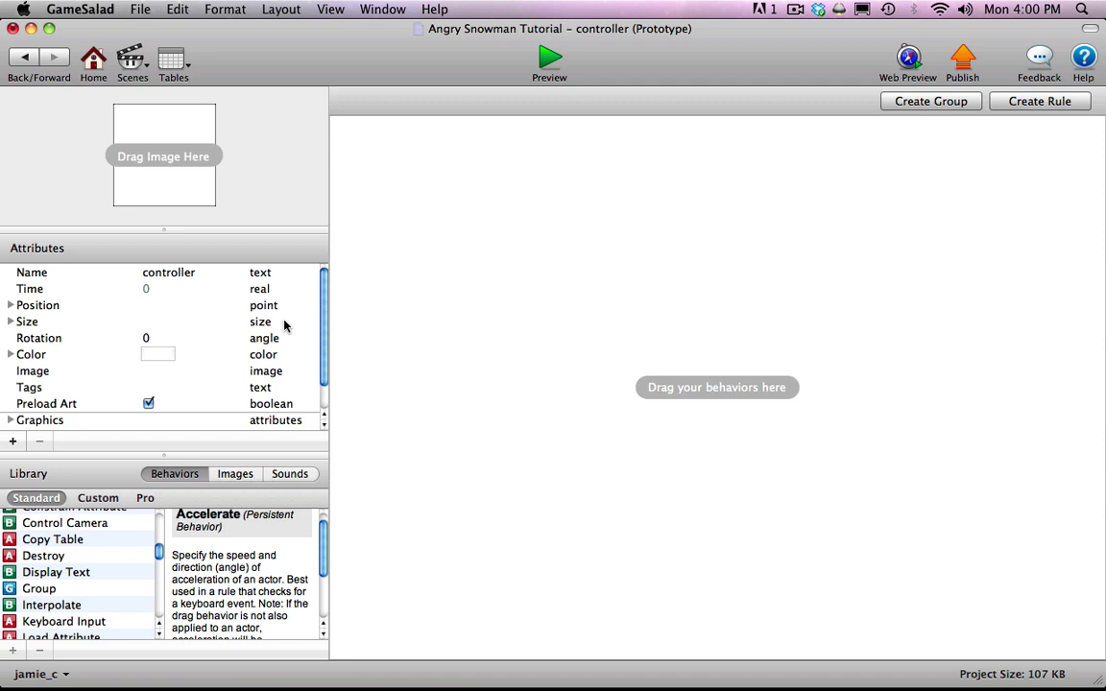
left_click(159, 355)
left_click(524, 411)
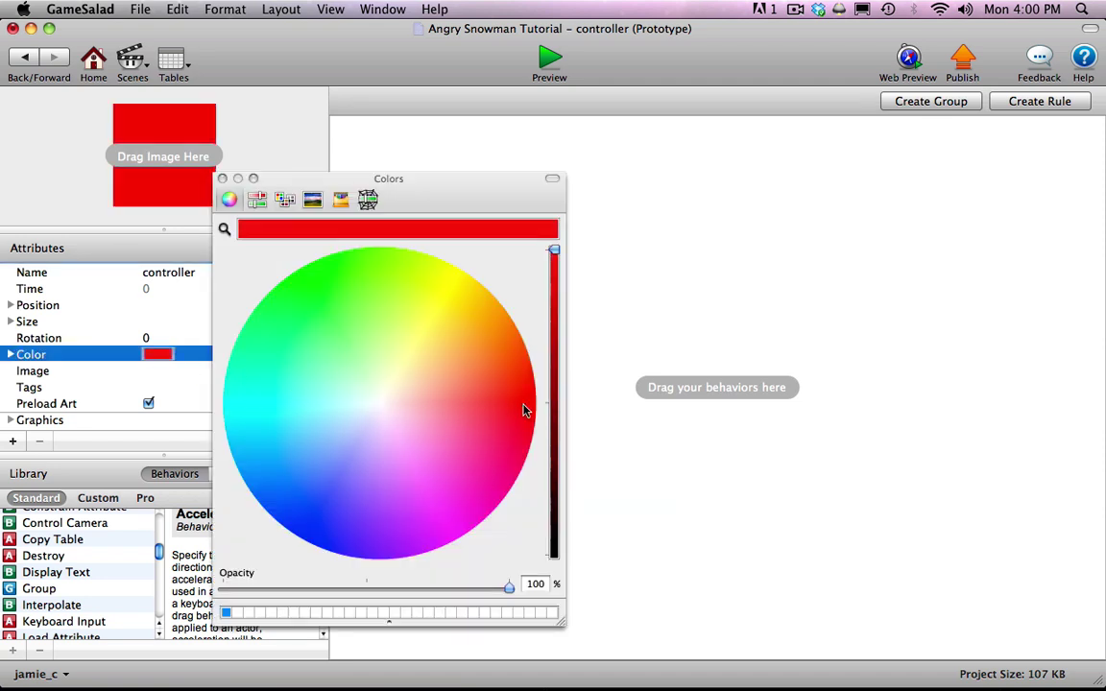
left_click(222, 178)
- Return to the Initial Scene and place a small controller actor on the ground in the scene's lower-left corner
left_click(25, 57)
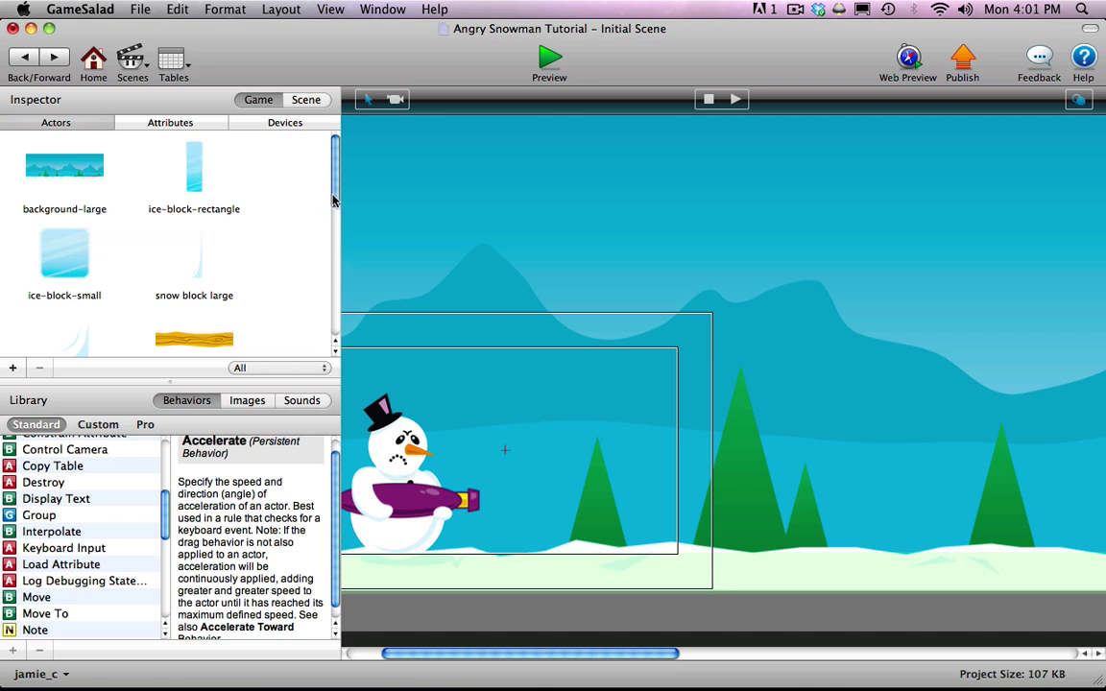
scroll(334, 243, "down", 5)
left_click_drag(217, 313, 528, 441)
left_click_drag(495, 403, 369, 576)
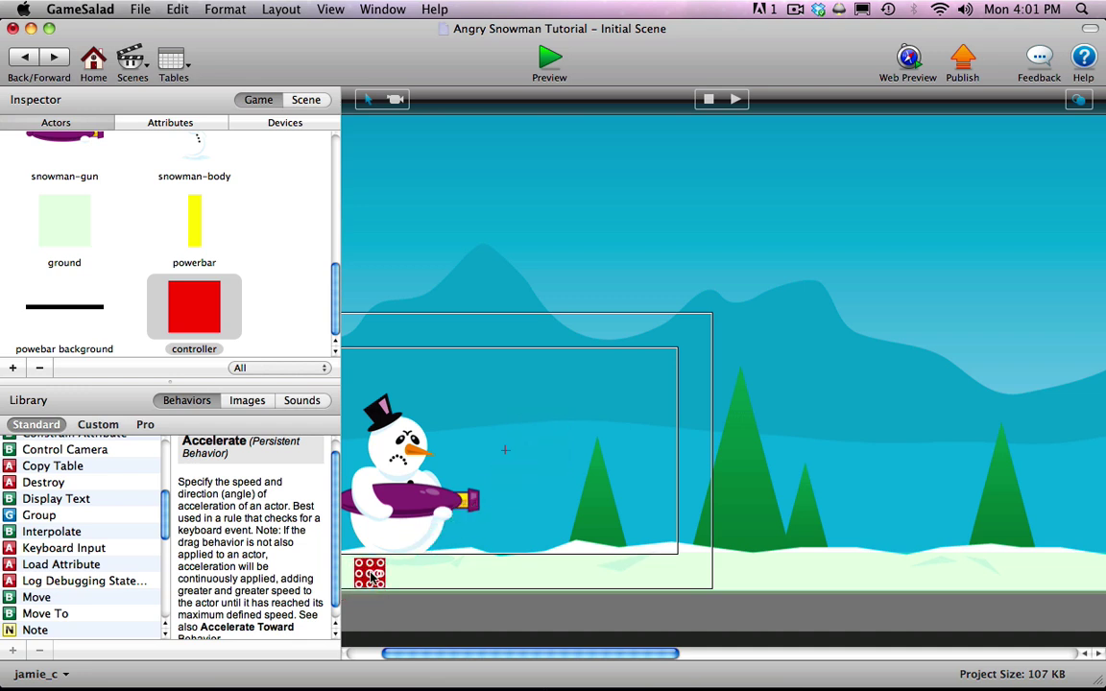
left_click_drag(419, 659, 384, 659)
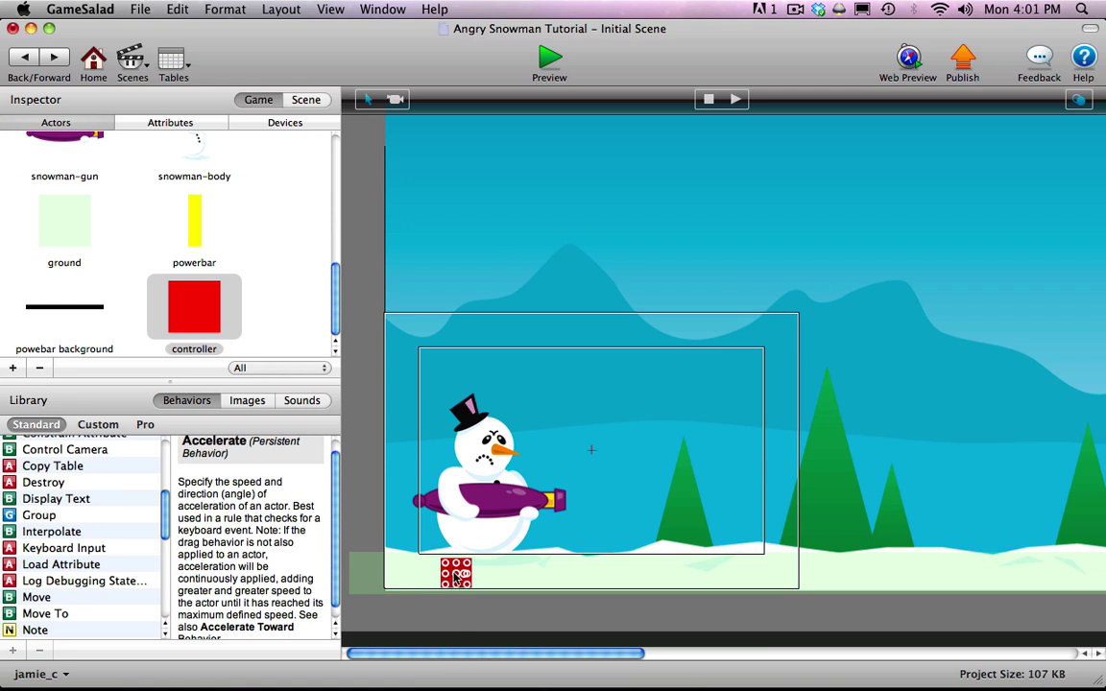
left_click_drag(457, 573, 403, 574)
- Unlock the placed controller's behaviors and add a rule that applies when the attribute beginning "game.snow" is true
double_click(402, 574)
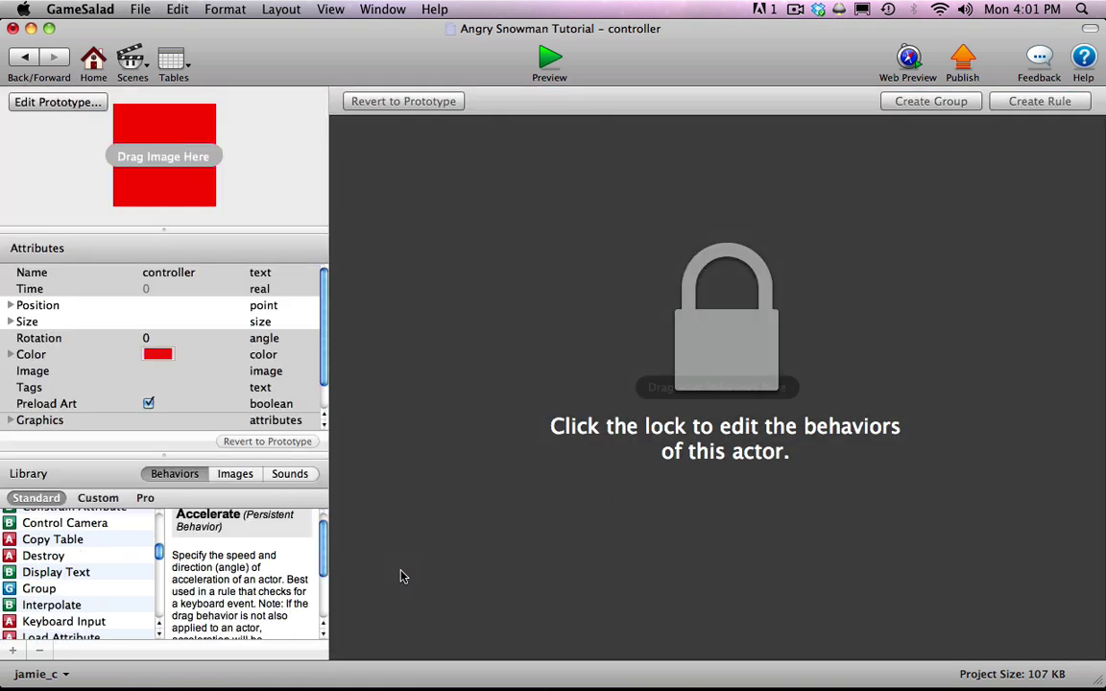
left_click(729, 363)
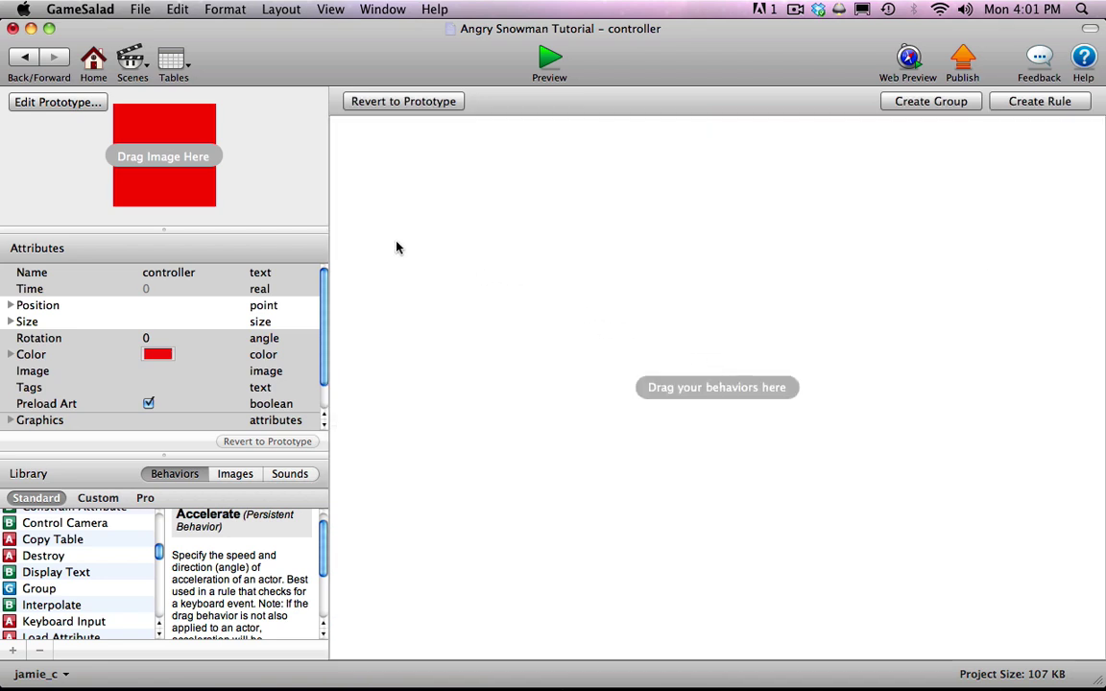
left_click(1034, 103)
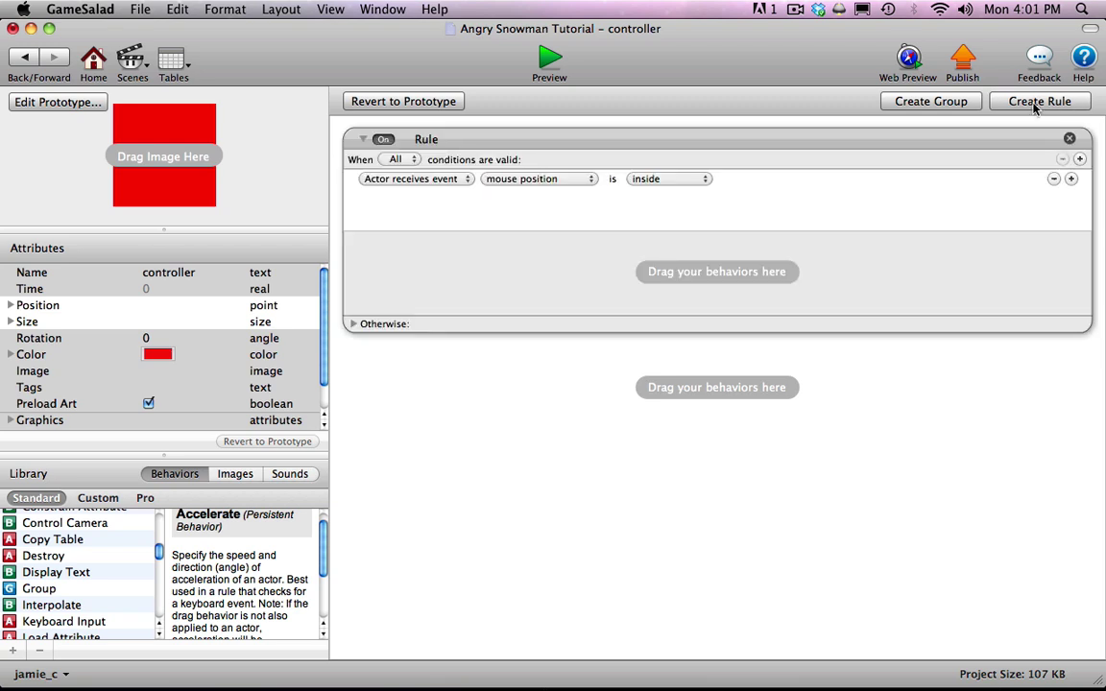
left_click(448, 182)
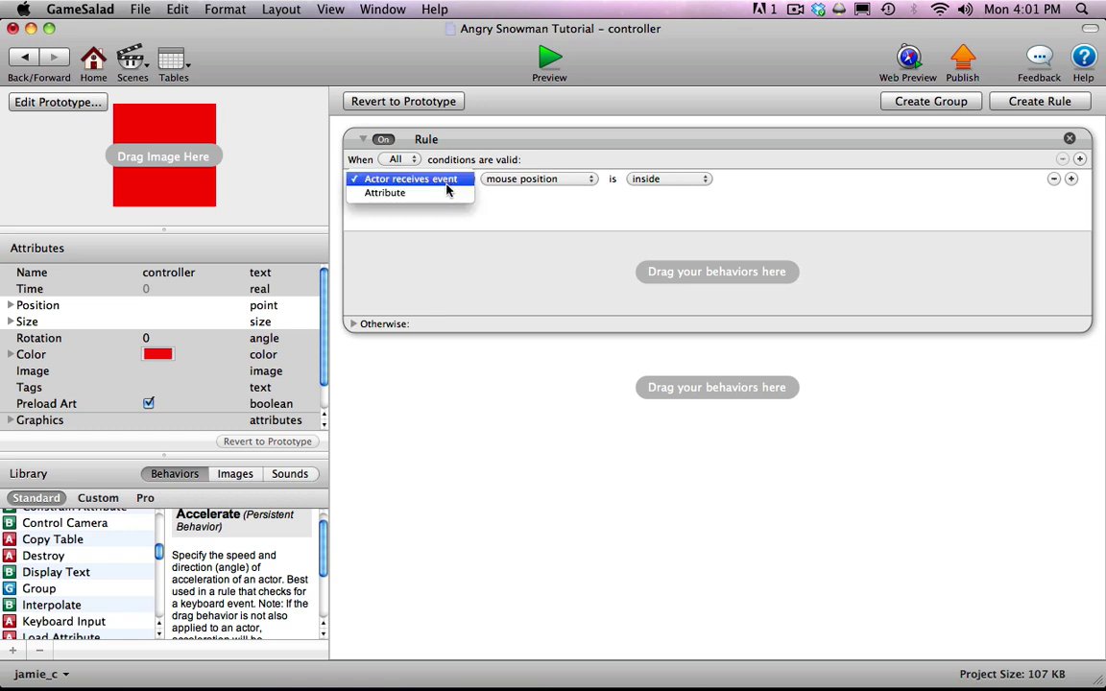
left_click(446, 191)
left_click(589, 180)
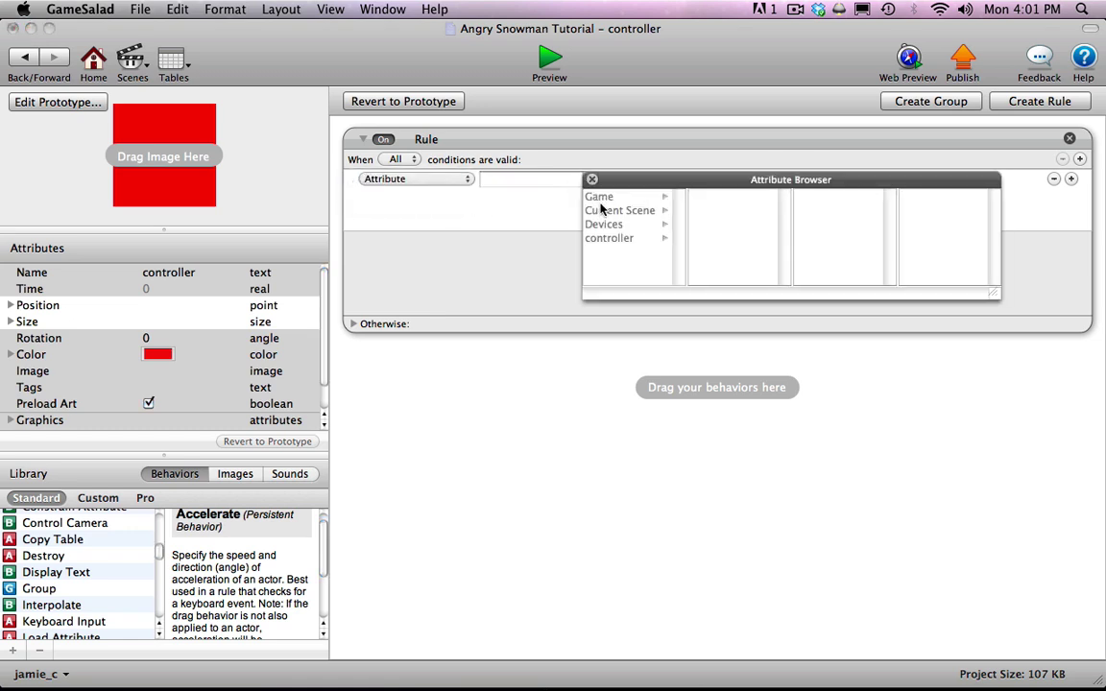
left_click(603, 196)
scroll(747, 225, "down", 3)
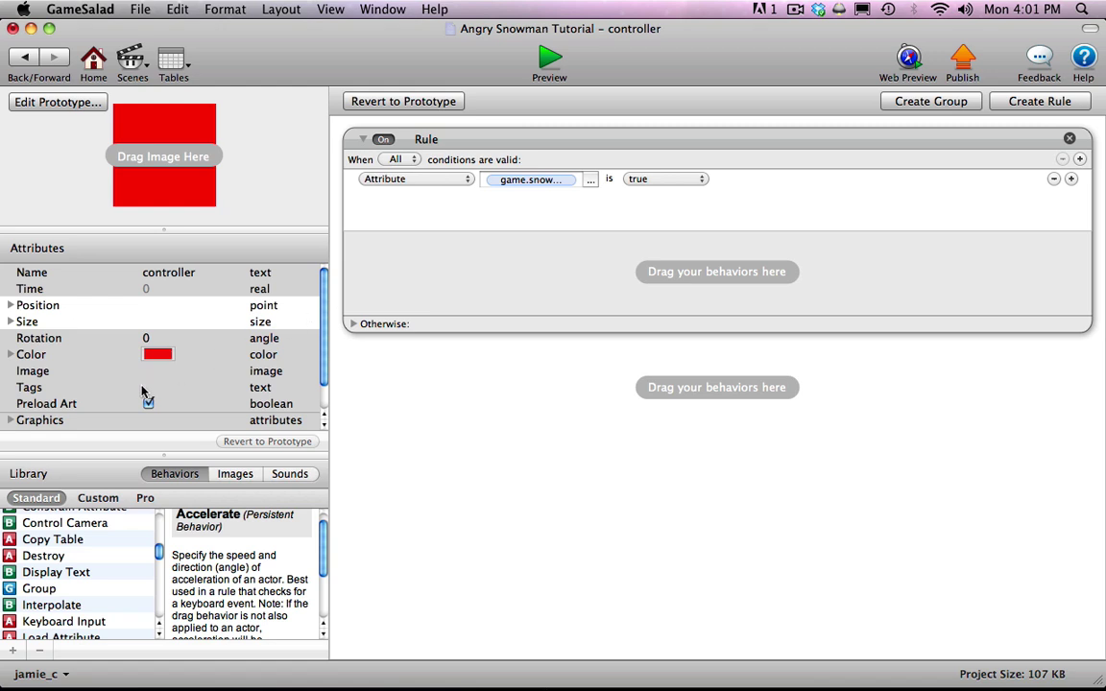
- Add an Interpolate behavior to the rule that changes the current scene's camera size width to 960
left_click_drag(160, 555, 159, 565)
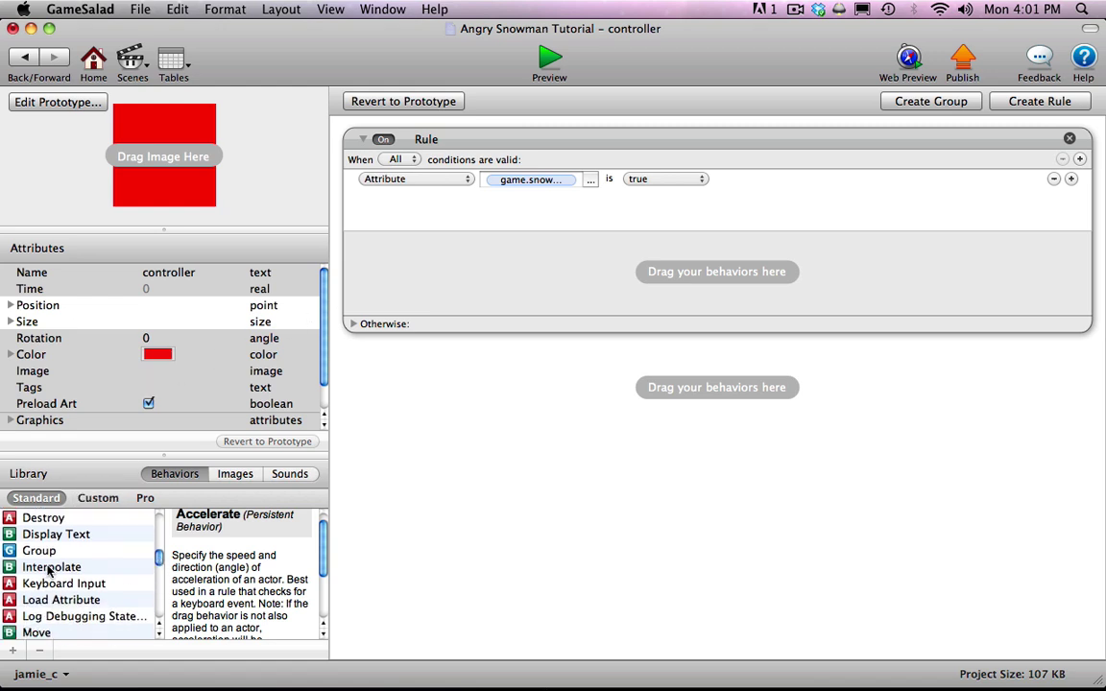
left_click_drag(52, 566, 420, 276)
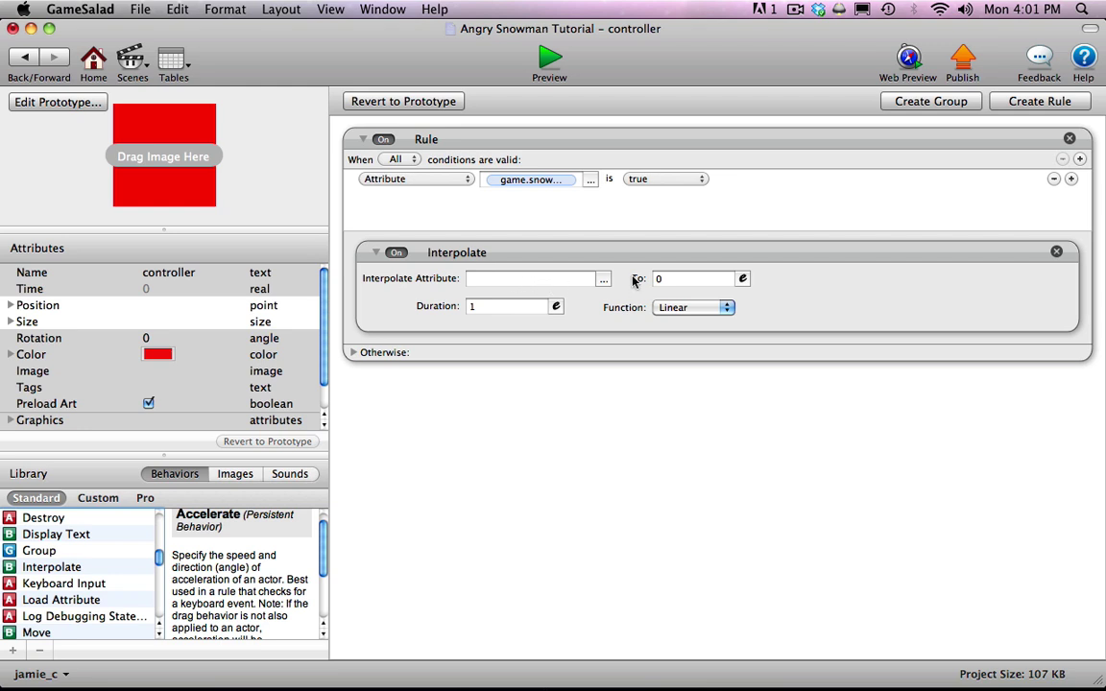
left_click(603, 279)
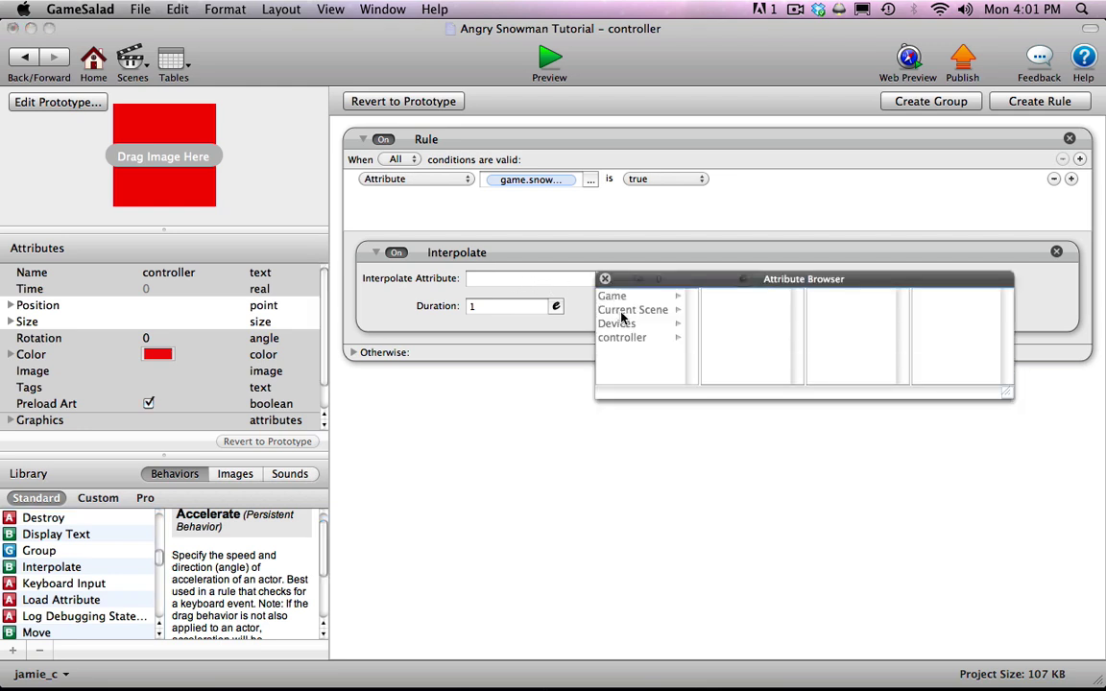
left_click(629, 310)
scroll(738, 341, "down", 3)
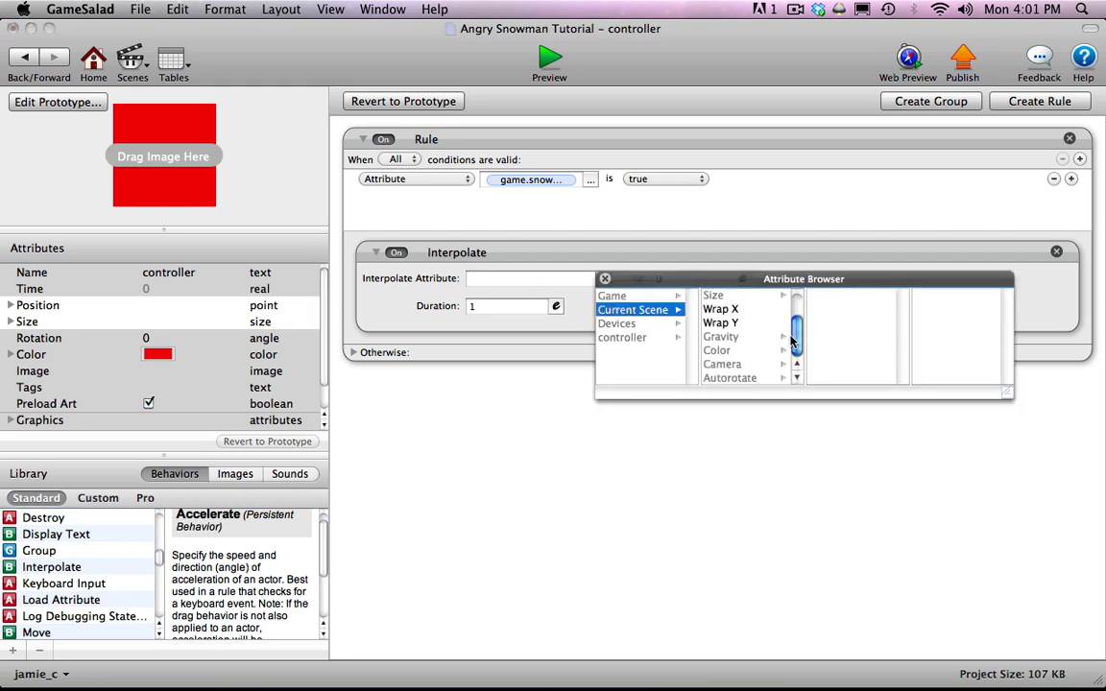
left_click(742, 366)
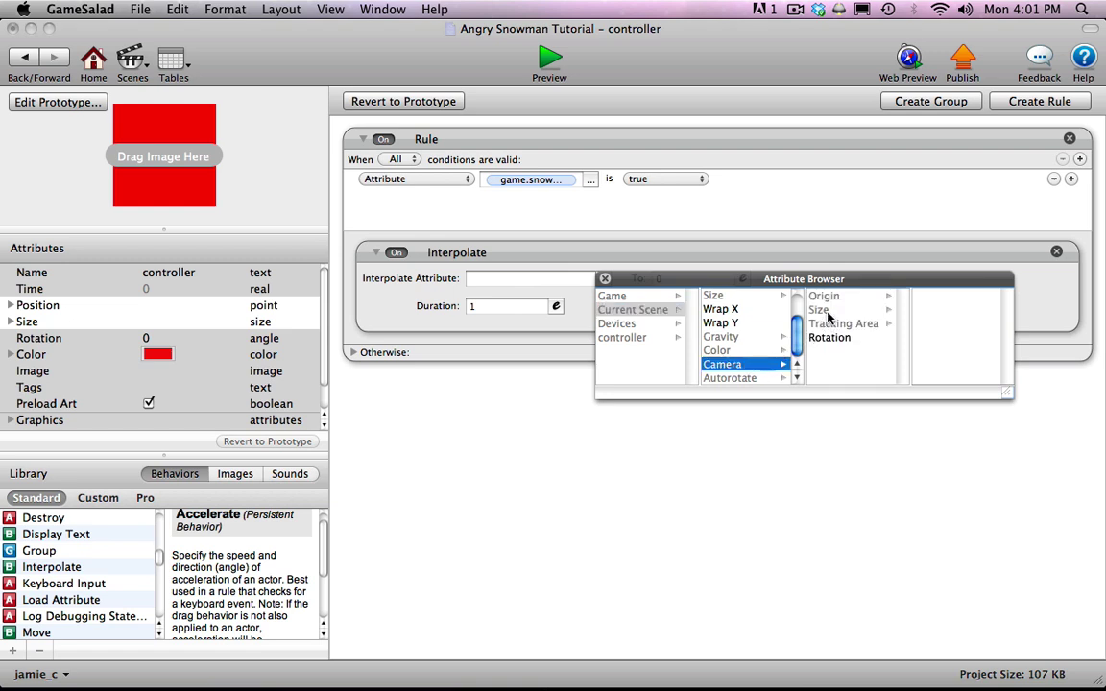
left_click(891, 311)
double_click(927, 297)
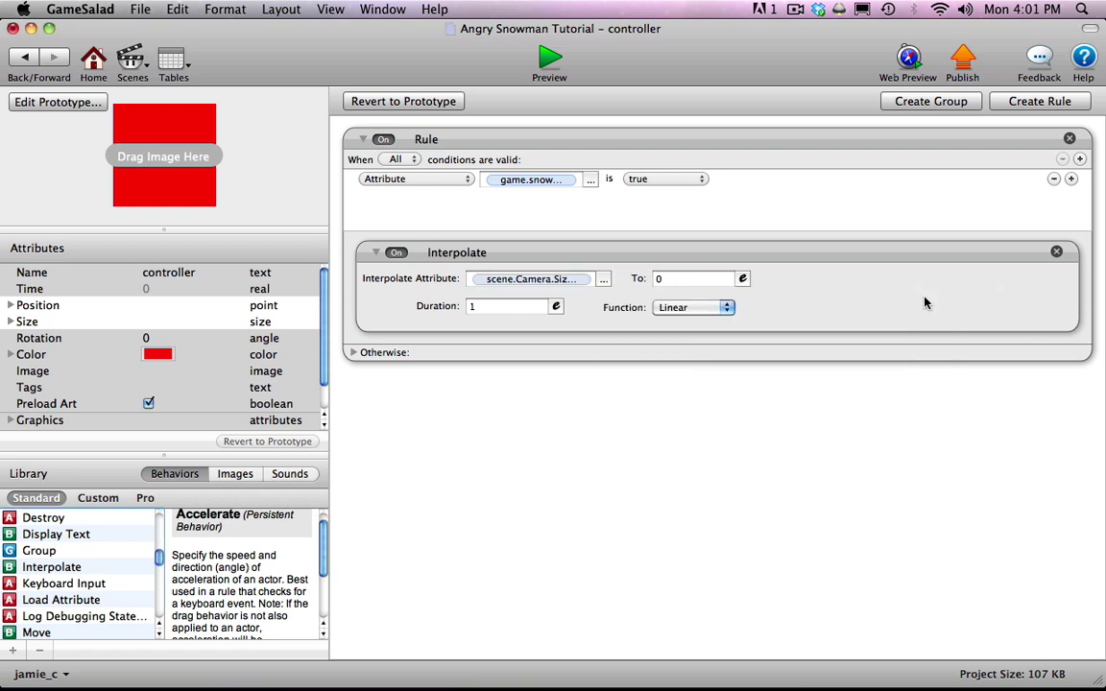
left_click(681, 280)
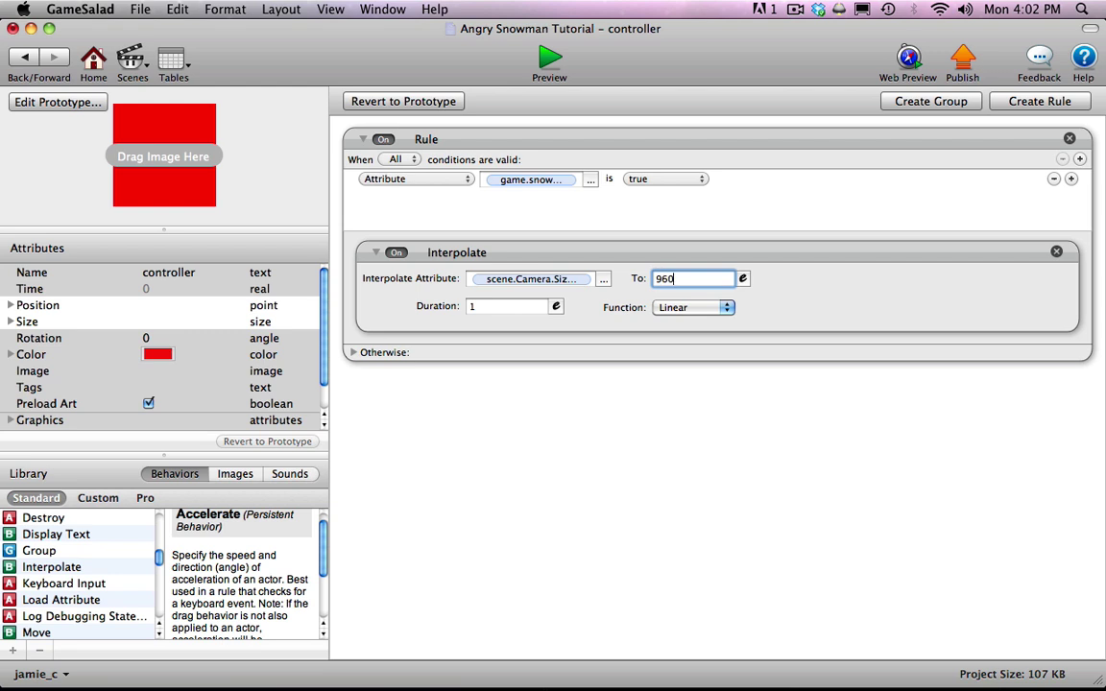
key("Return")
- Duplicate the Interpolate behavior within the rule and set the copy to change the camera size height to 640
left_click(492, 255)
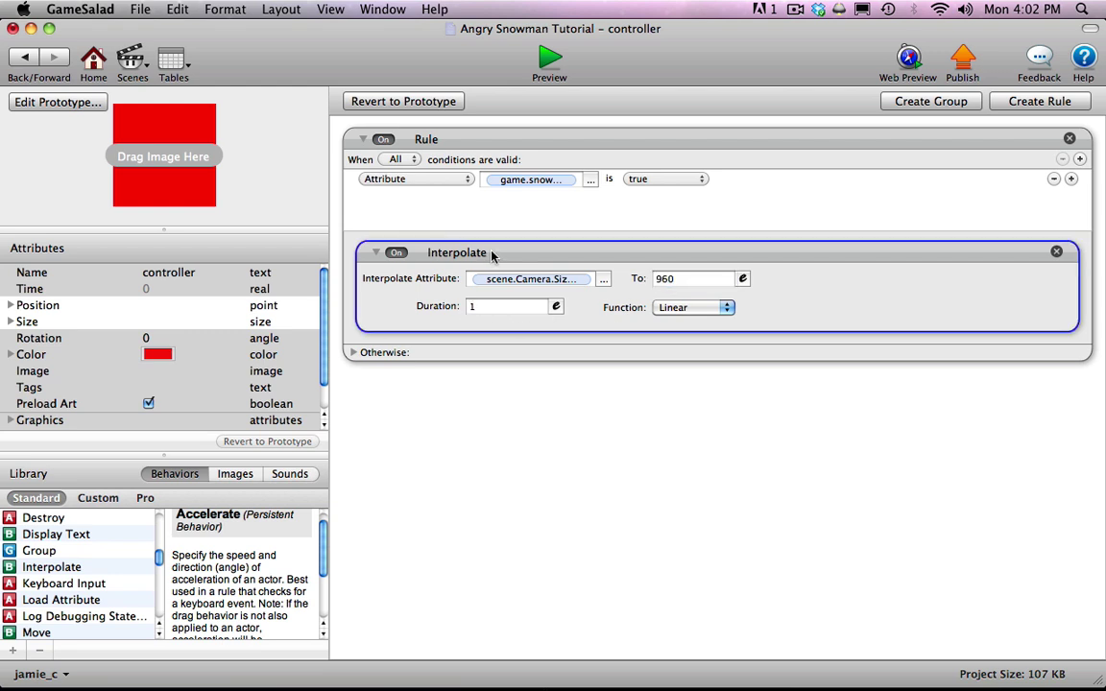
left_click_drag(495, 260, 496, 369, "alt")
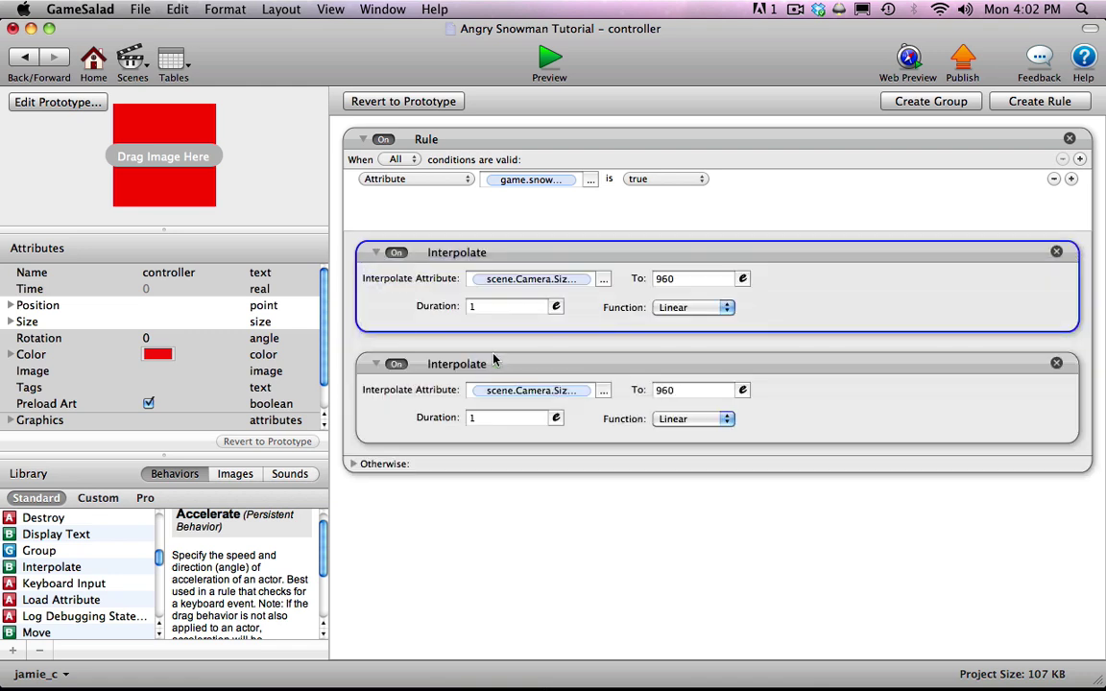
left_click(602, 390)
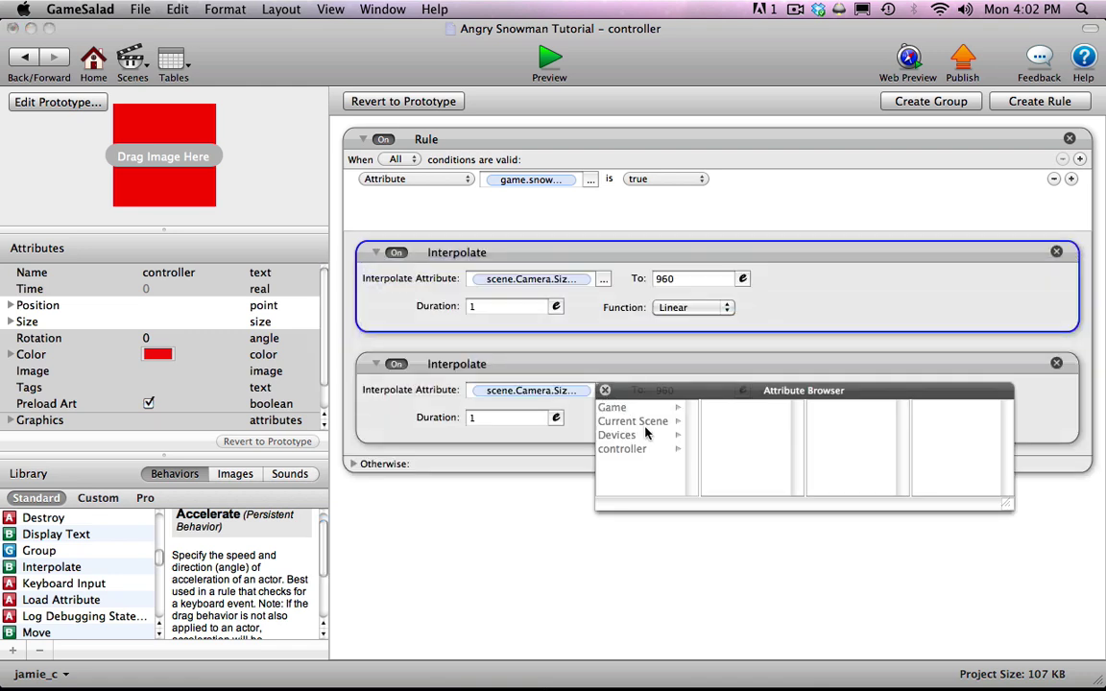
left_click(633, 421)
scroll(754, 461, "down", 3)
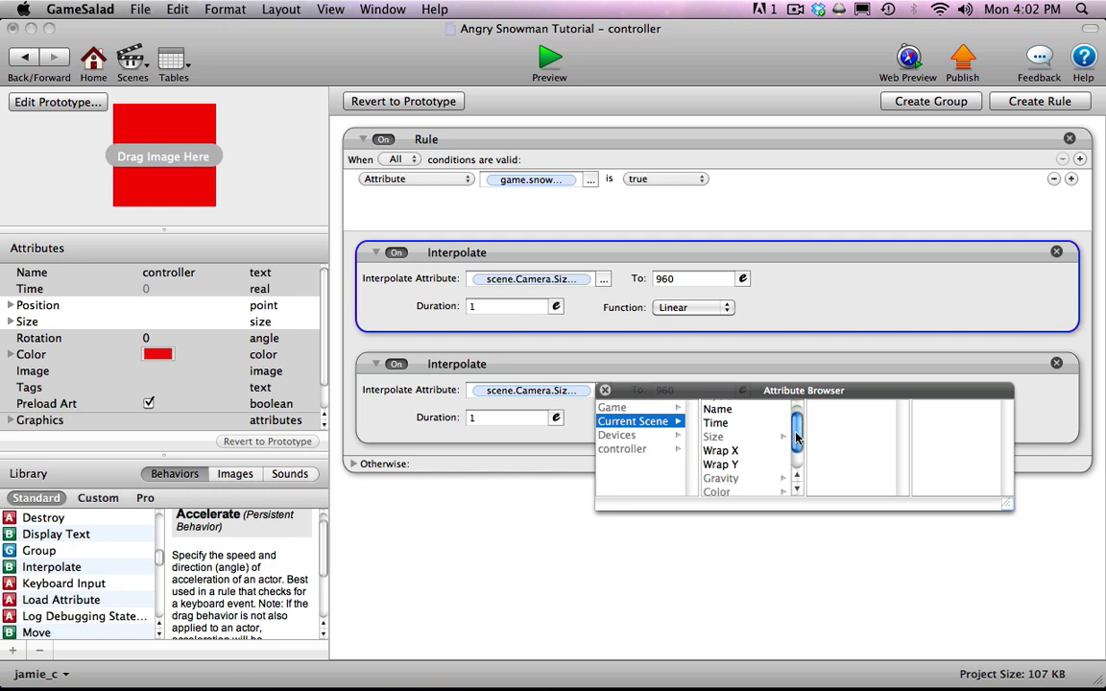
left_click(757, 477)
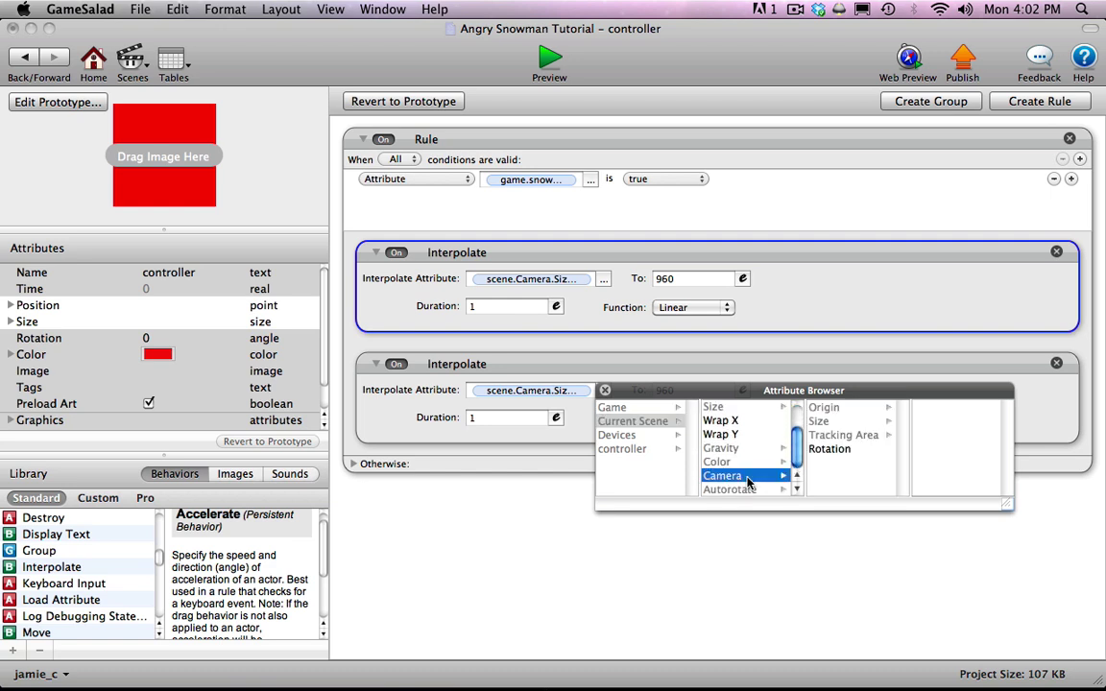
left_click(826, 422)
left_click(927, 424)
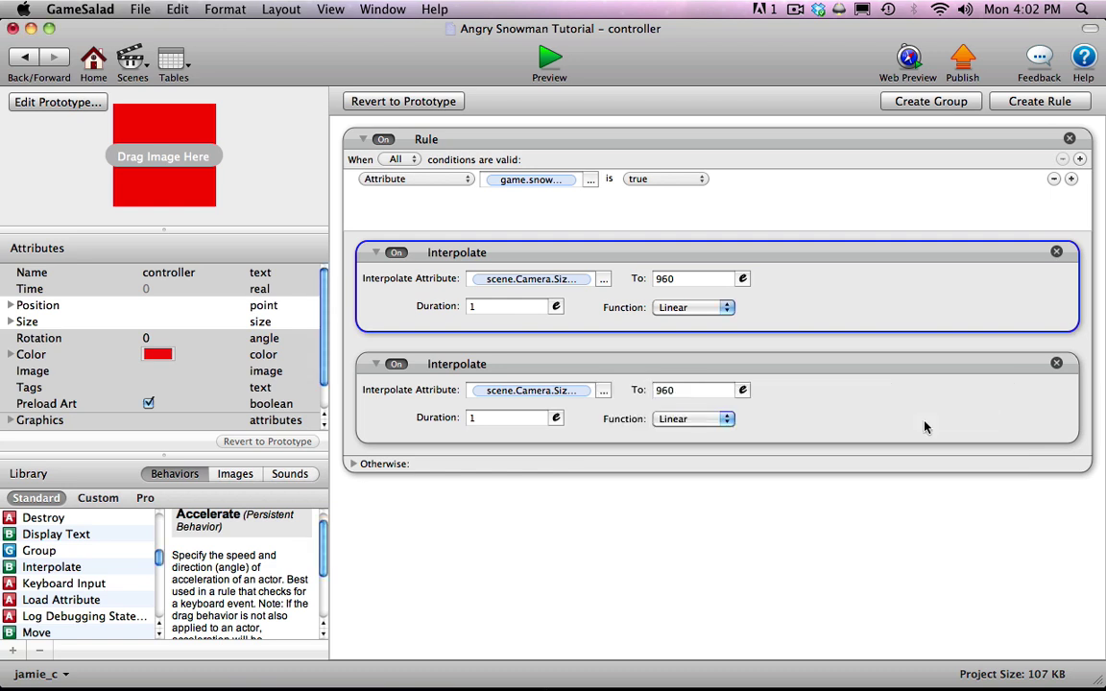
left_click(688, 390)
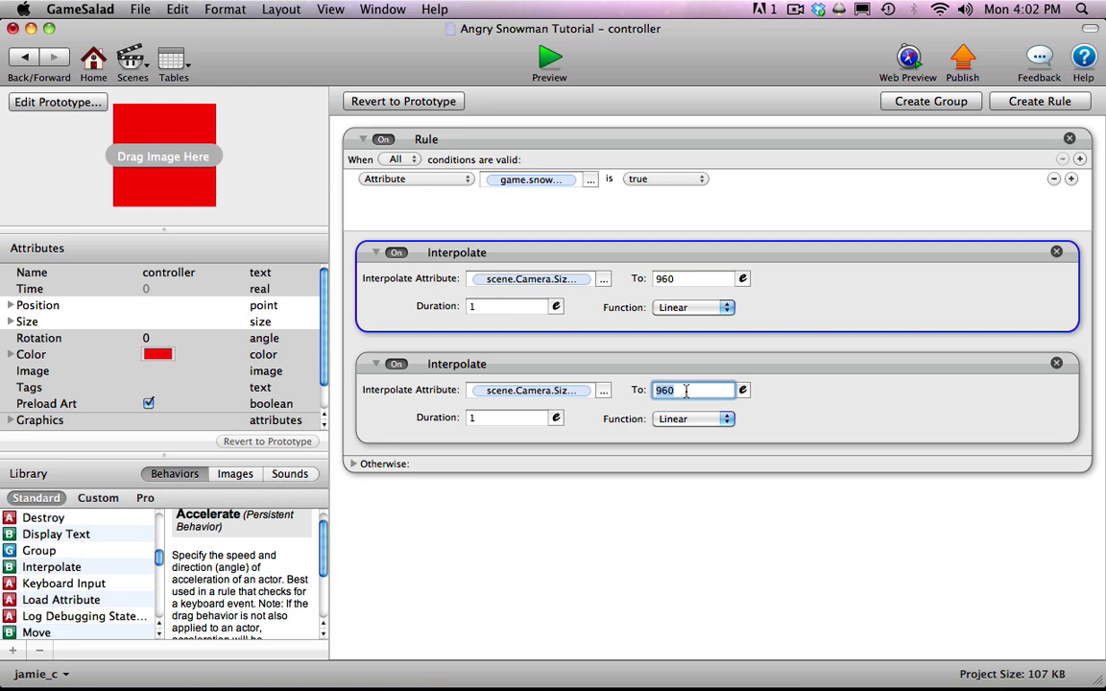
type("6")
key("Return")
- Rename the controller's rule "zoom out" and collapse it
left_click(541, 154)
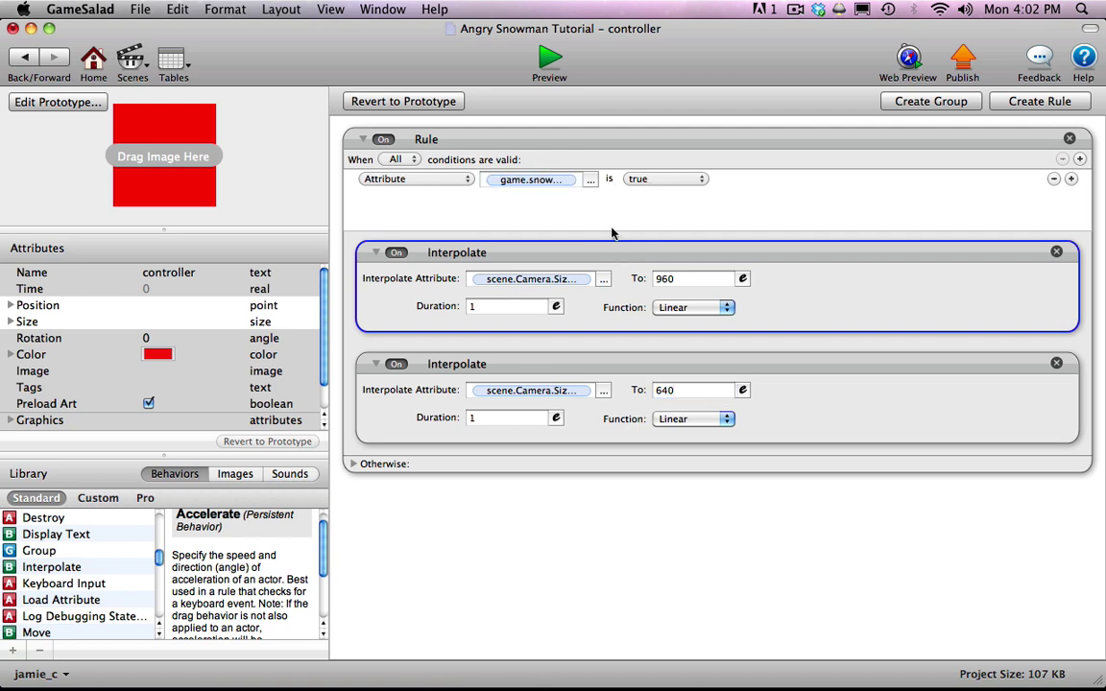
double_click(436, 142)
type("zo")
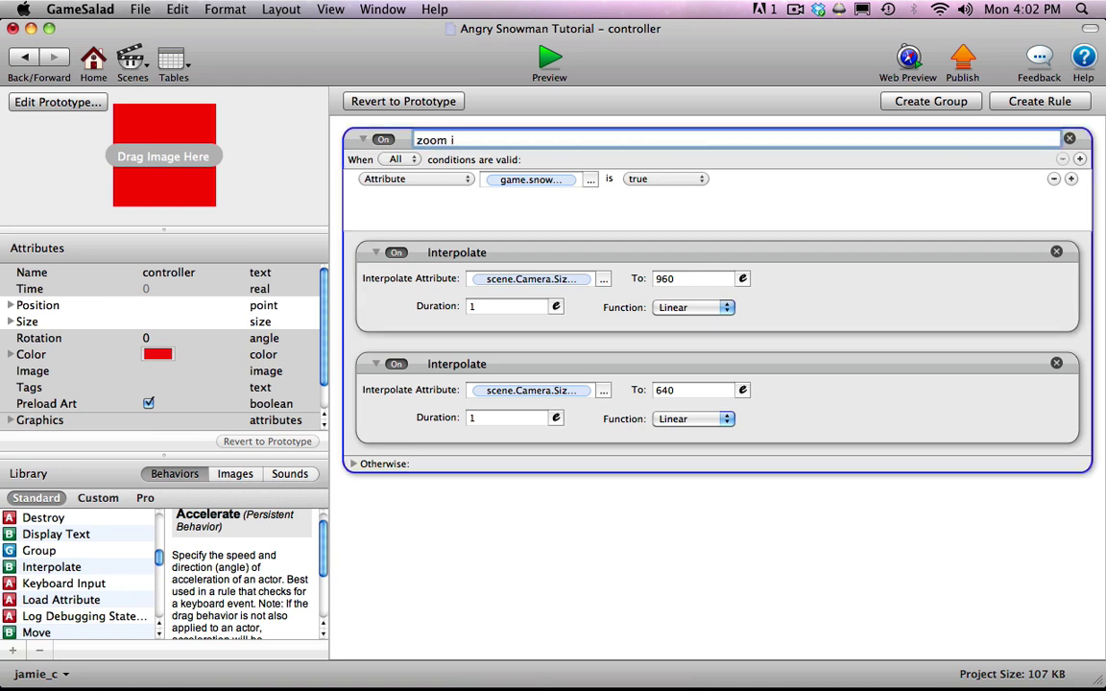
type("om out")
key("Return")
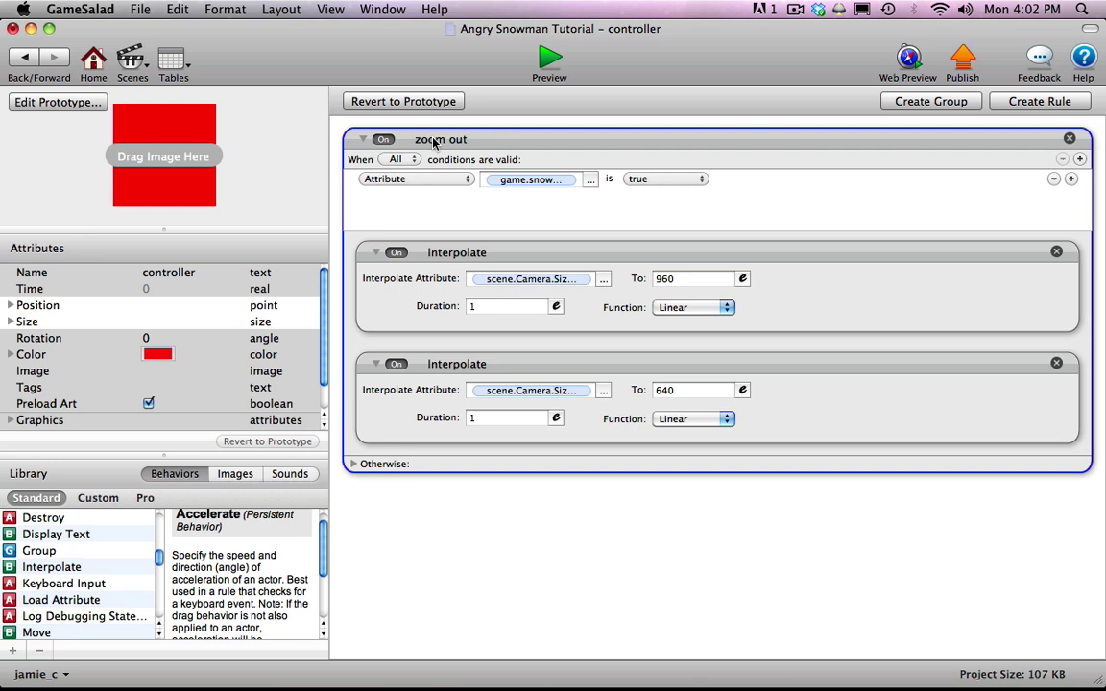
left_click(362, 140)
left_click(1020, 103)
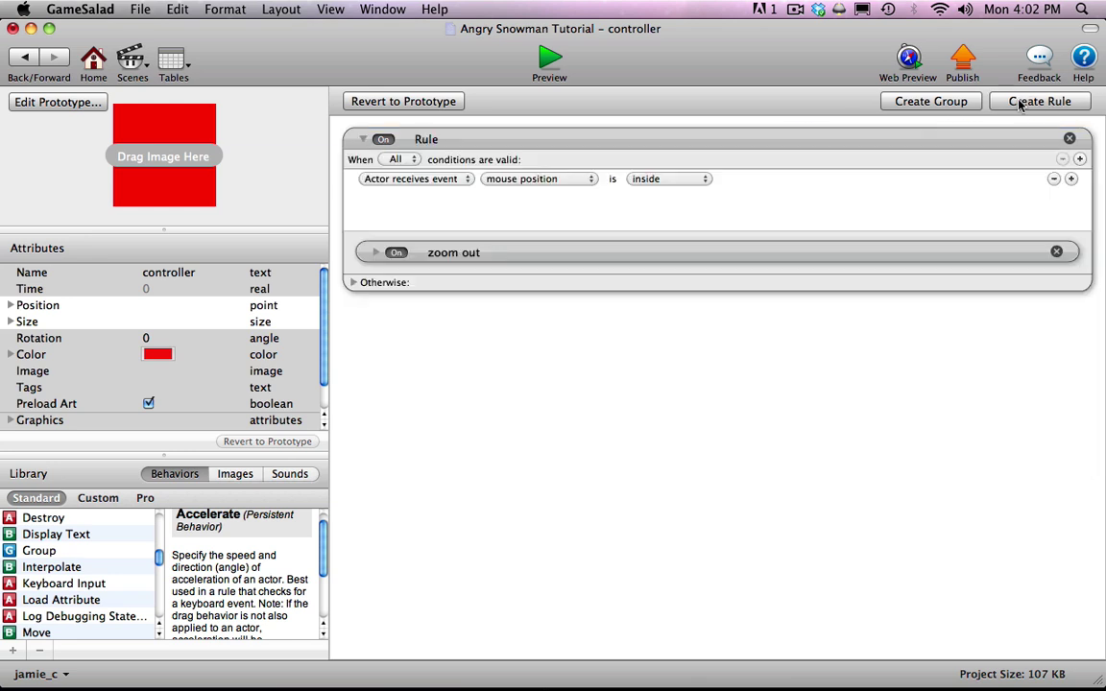
key("super+z")
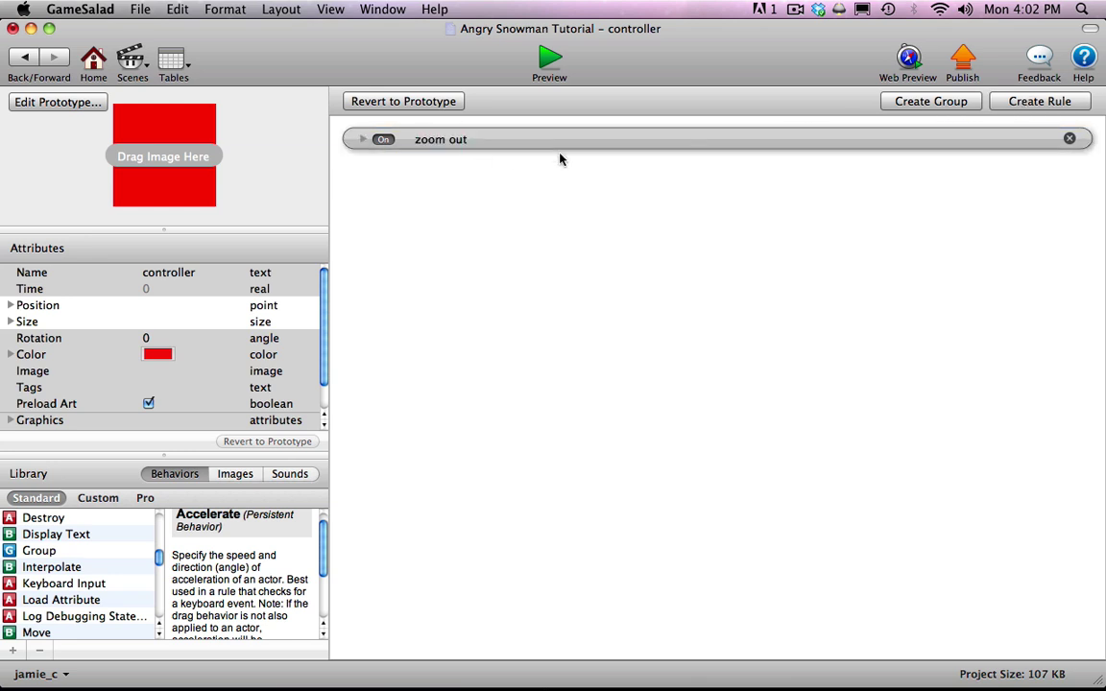
- Create a second rule for the controller and name it "zoom in"
left_click(1044, 101)
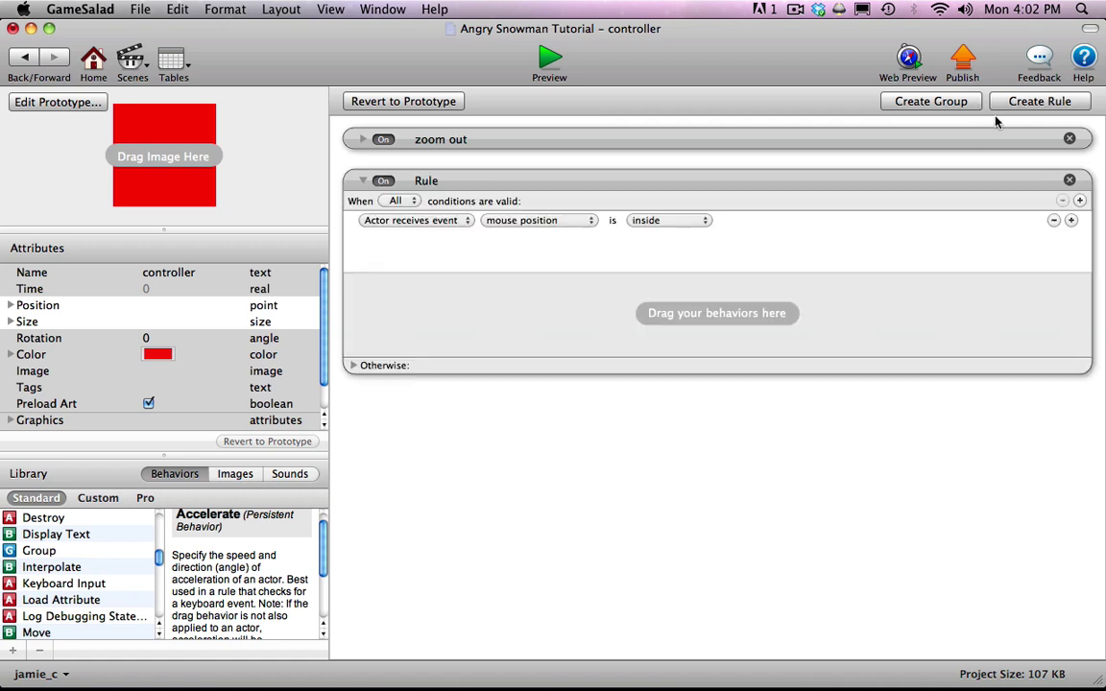
left_click(422, 181)
left_click(422, 180)
type("zoom")
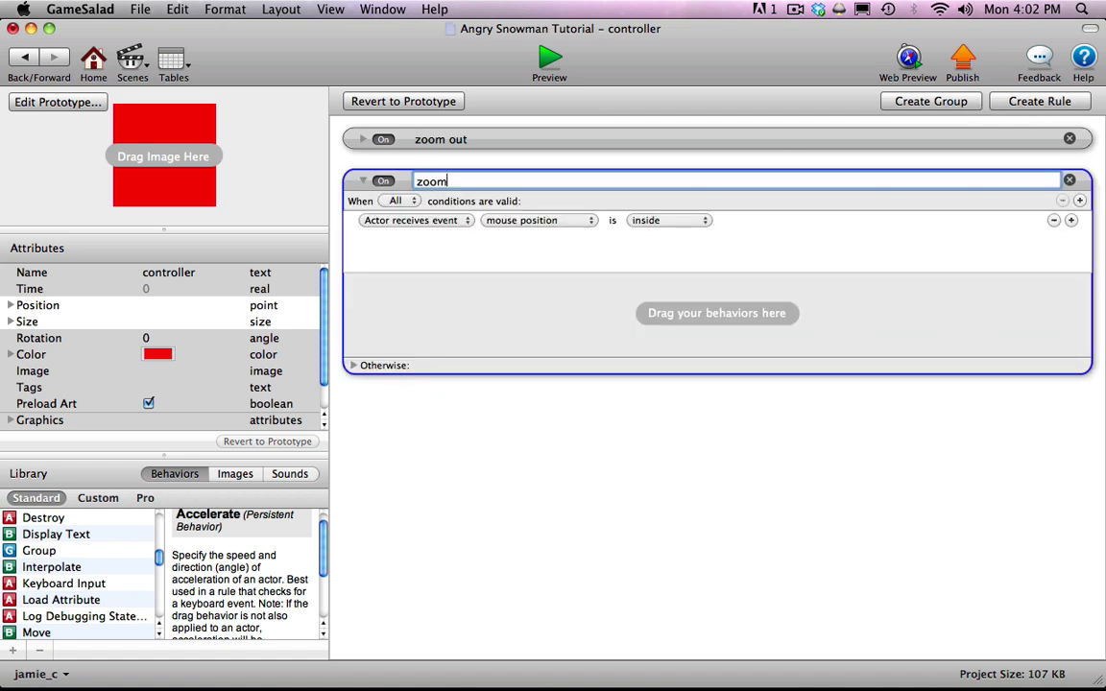
type(" in")
key("Return")
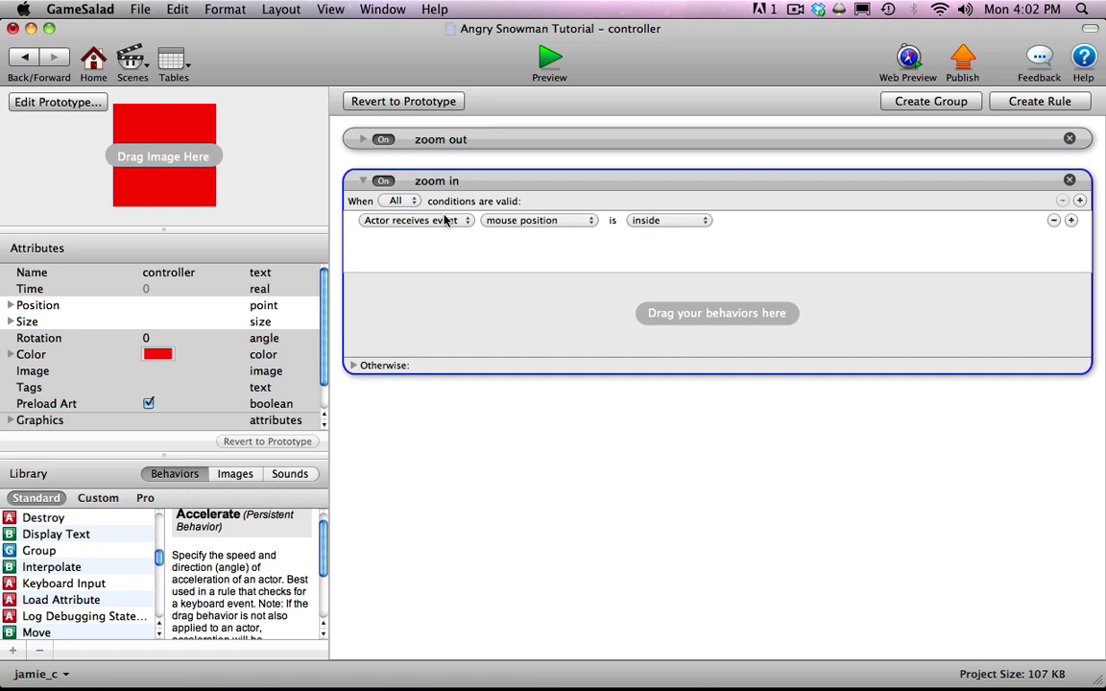
- Set the "zoom in" rule's condition to apply when the game's snowBall attribute is false
left_click(444, 220)
left_click(413, 234)
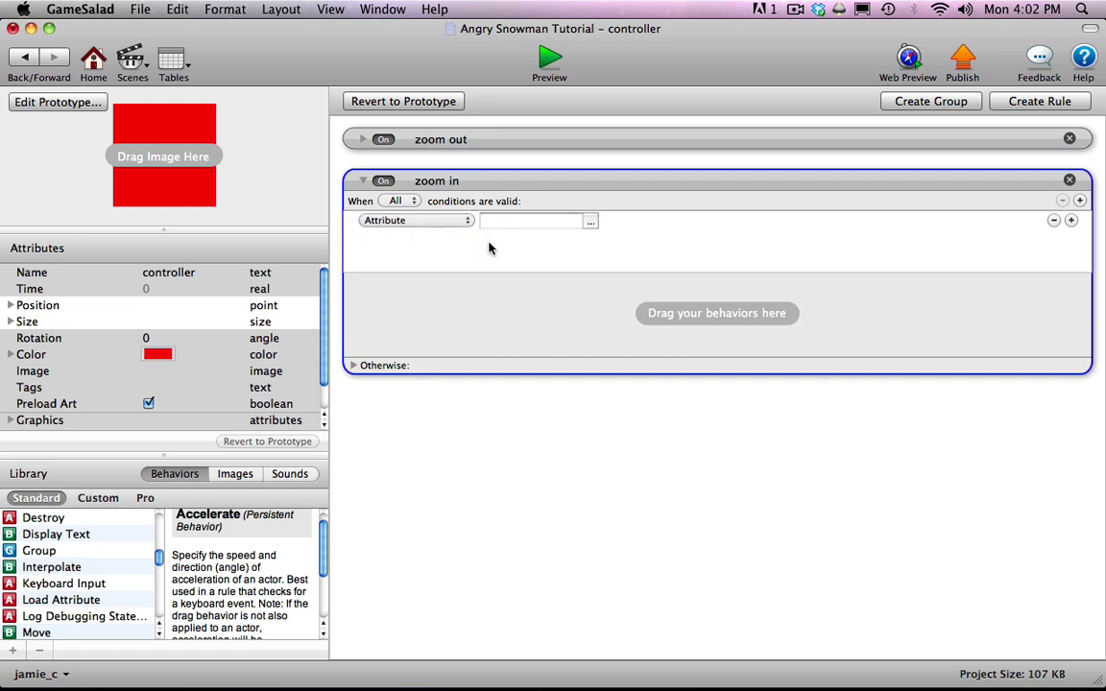
left_click(589, 223)
left_click(598, 238)
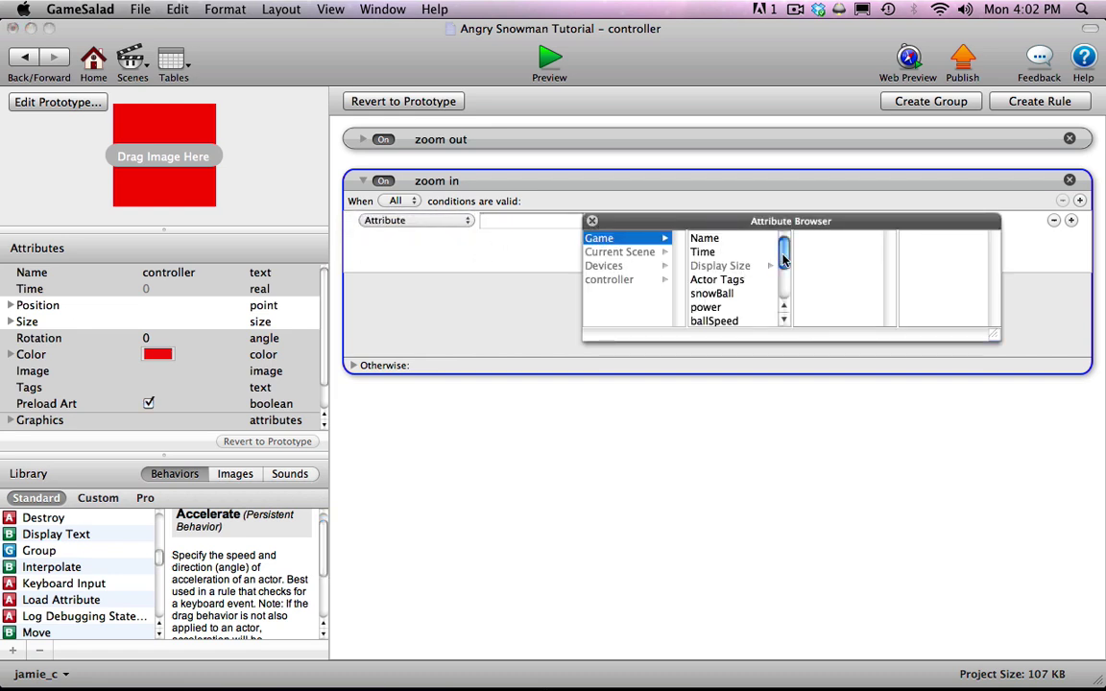
left_click_drag(784, 257, 784, 278)
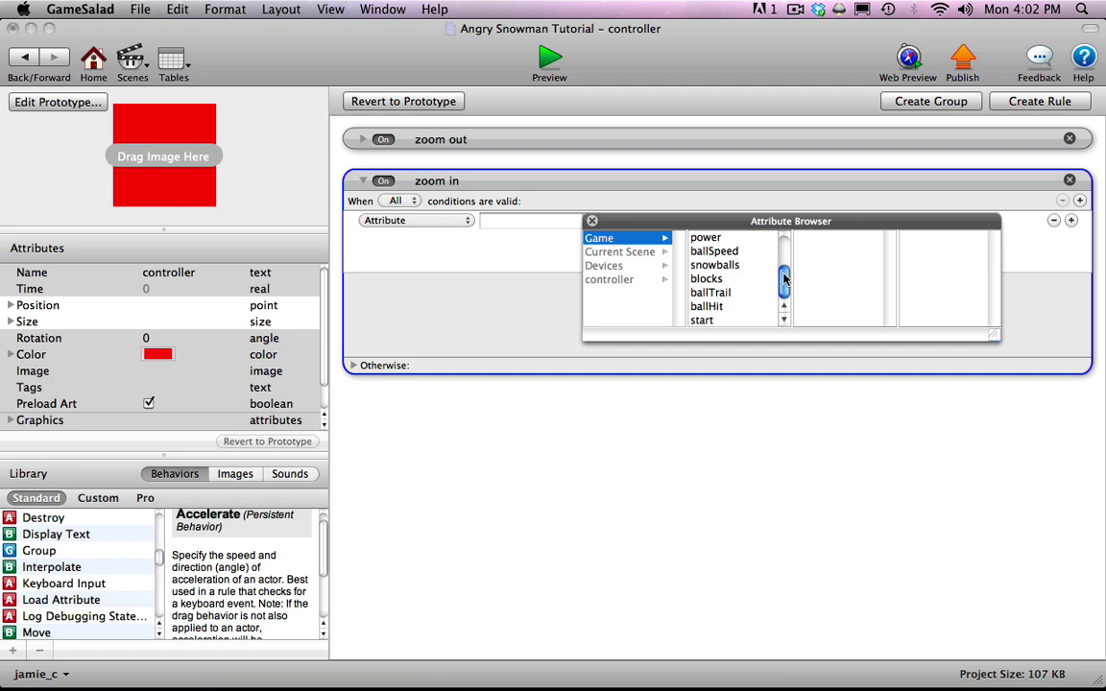
scroll(781, 275, "up", 2)
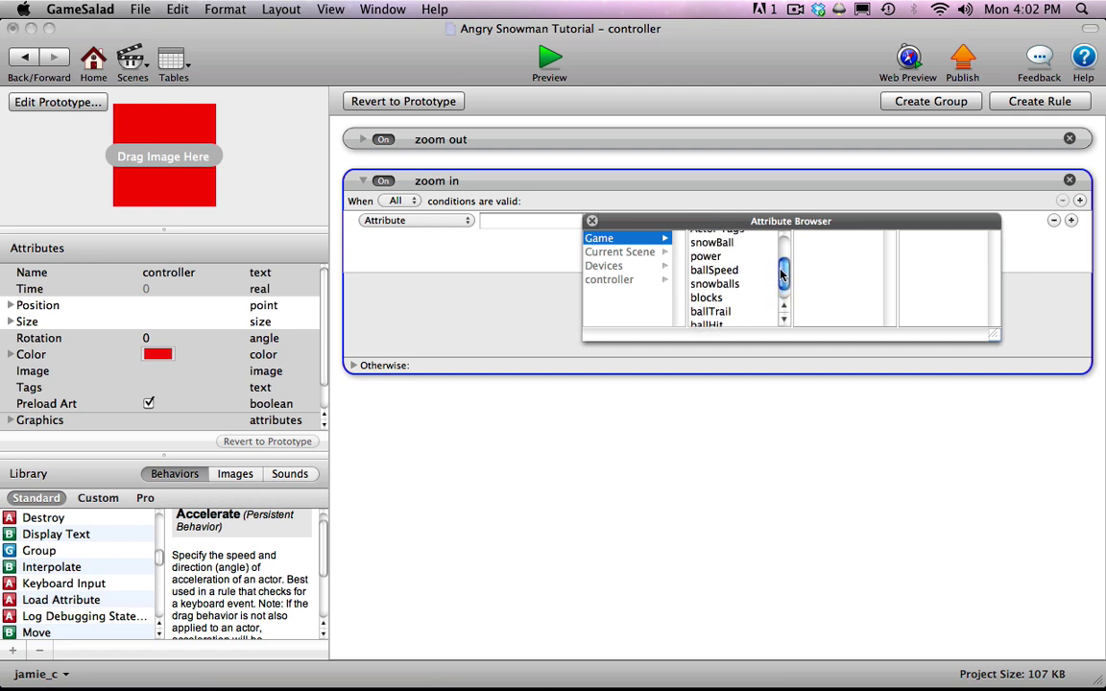
left_click(712, 241)
left_click(651, 223)
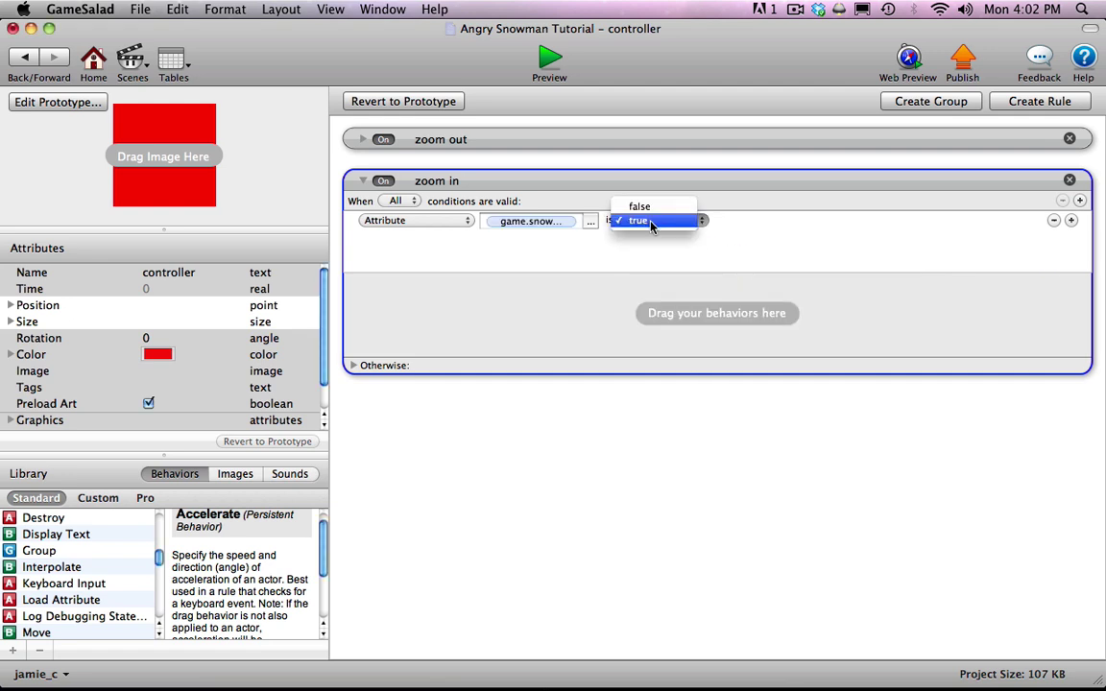
left_click(653, 208)
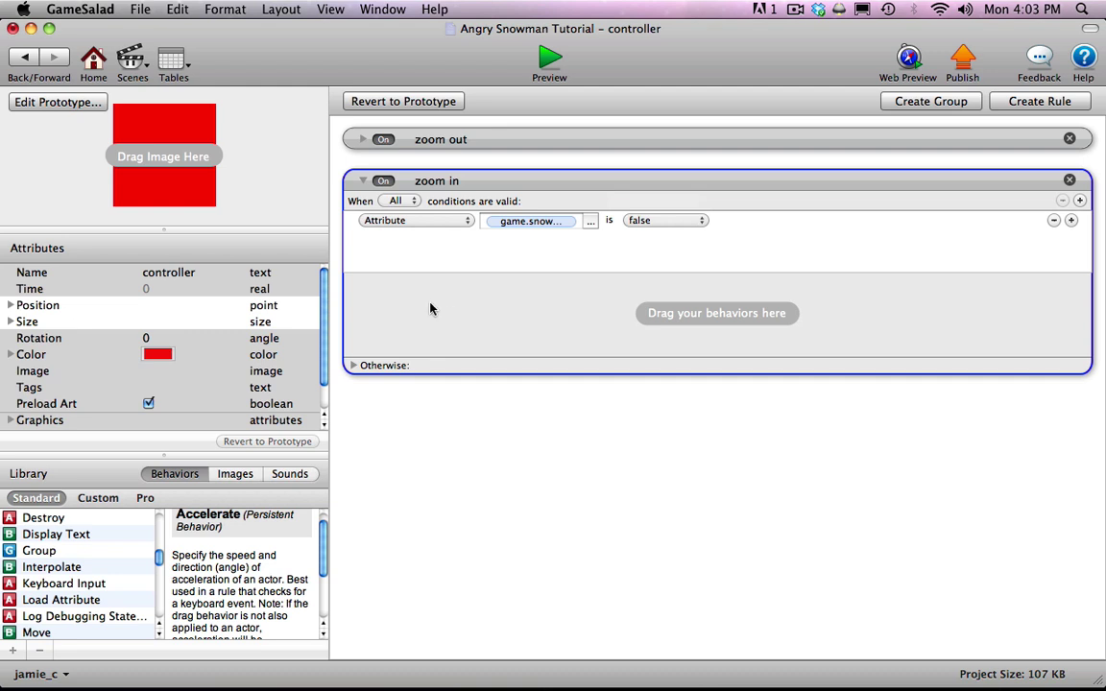
left_click(451, 314)
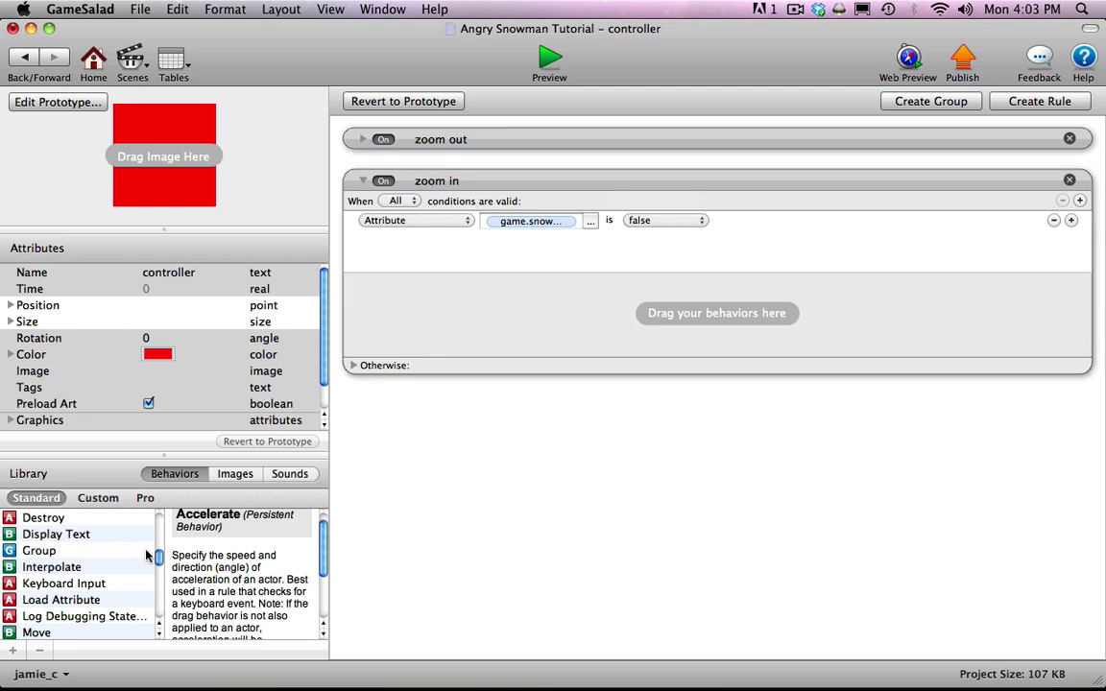
- Add an Interpolate behavior to the "zoom in" rule that changes the current scene's camera size width to 480 over a duration of 2
left_click_drag(52, 567, 416, 312)
left_click(605, 320)
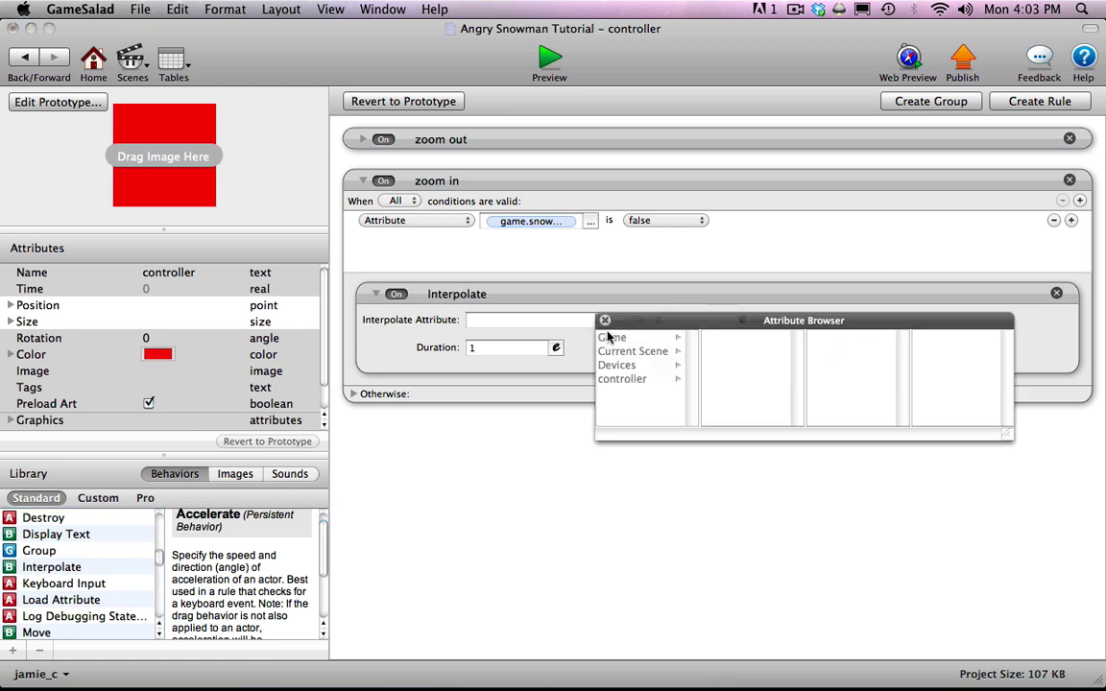
left_click(630, 352)
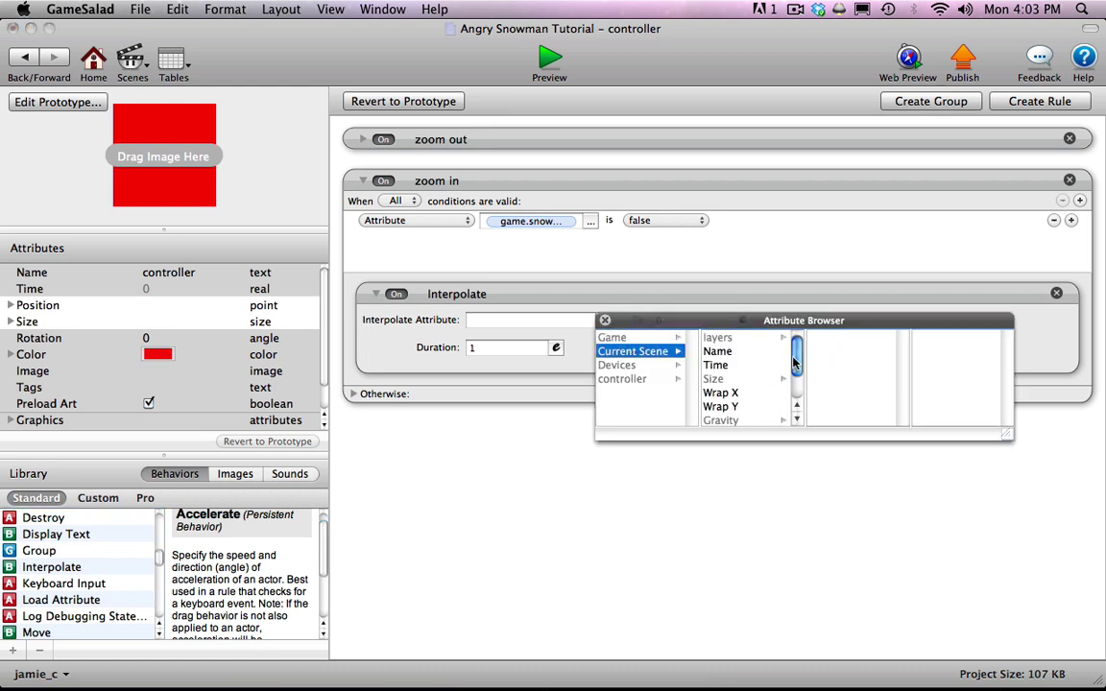
left_click_drag(796, 356, 796, 376)
left_click(740, 407)
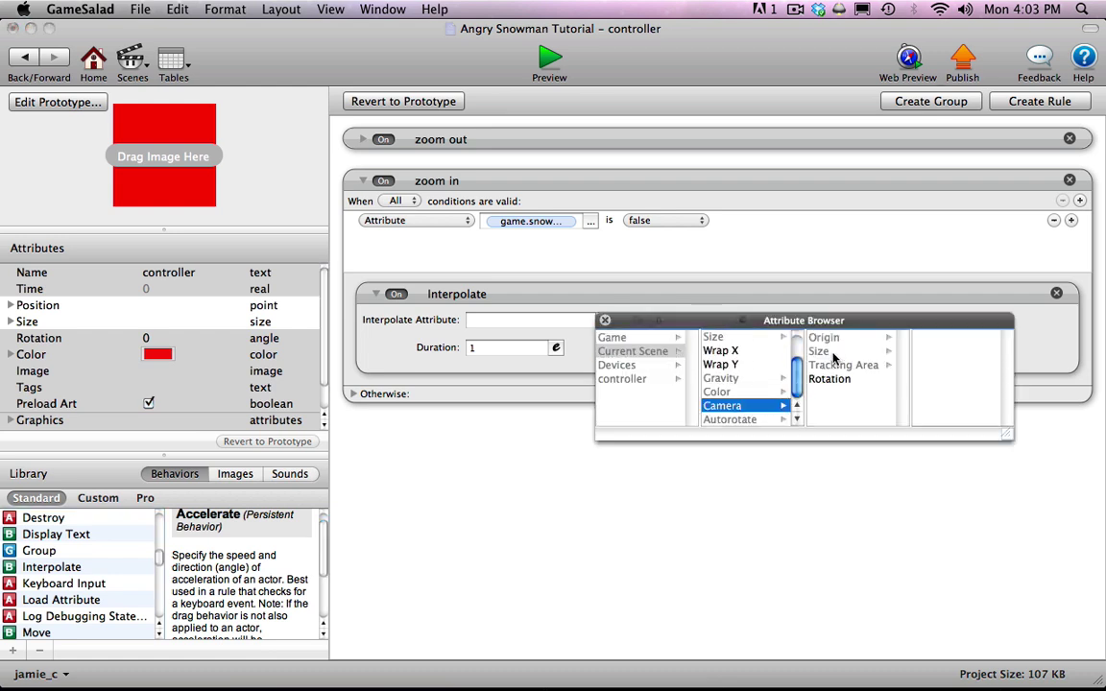
left_click(821, 352)
left_click(923, 338)
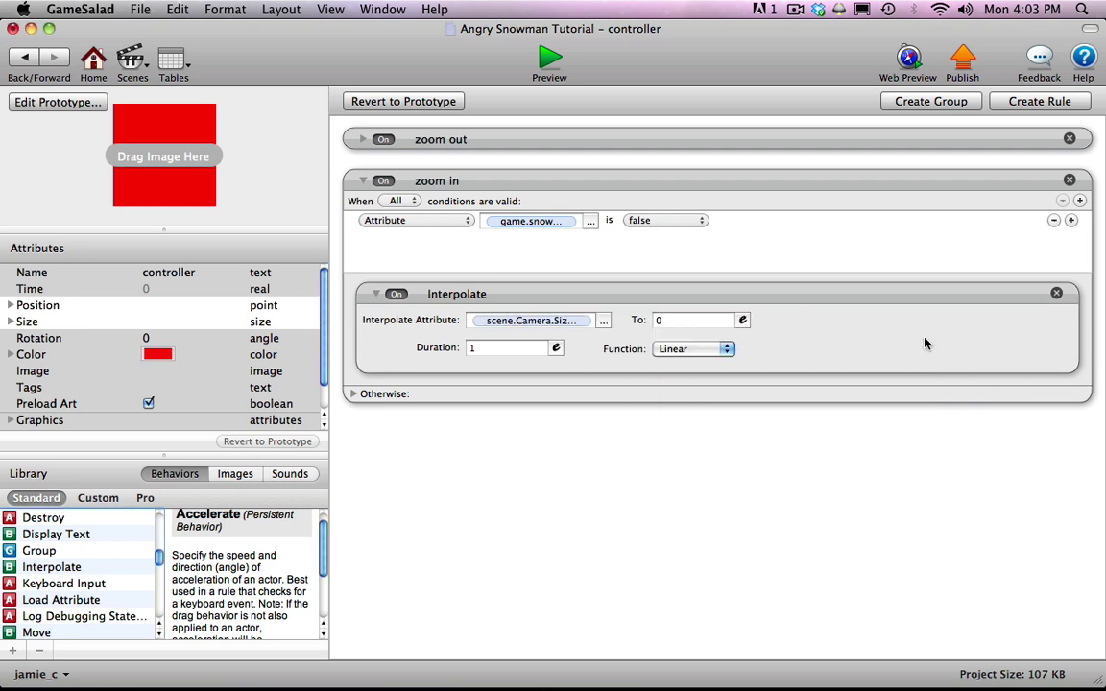
left_click(676, 321)
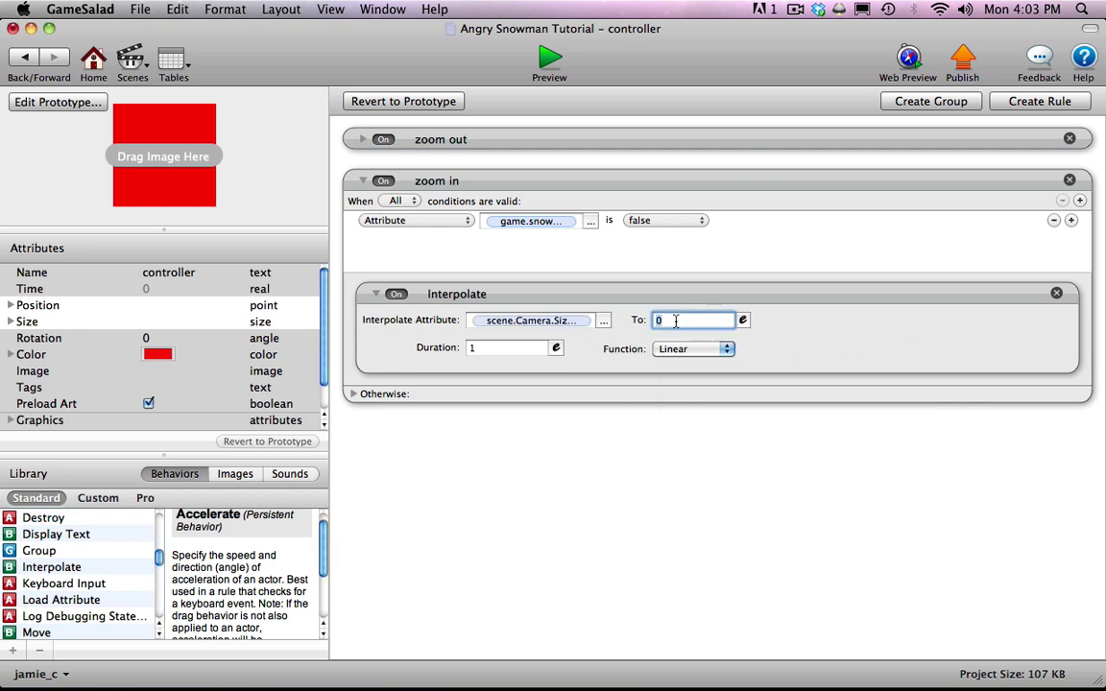
type("48")
left_click(487, 349)
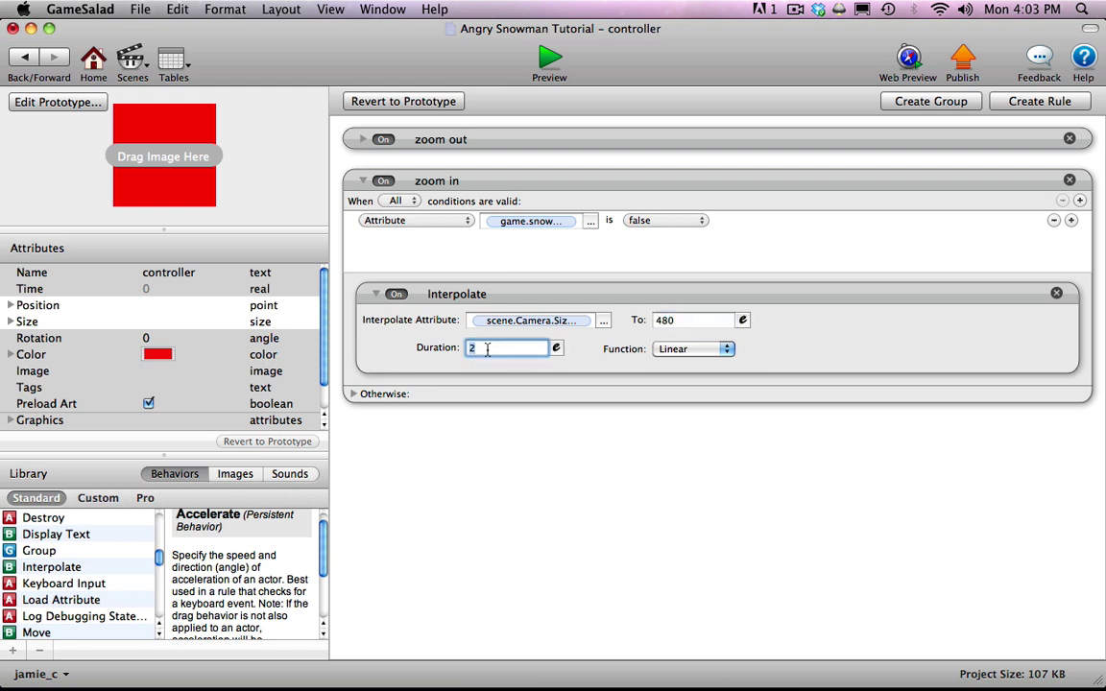
type("2")
left_click(574, 321)
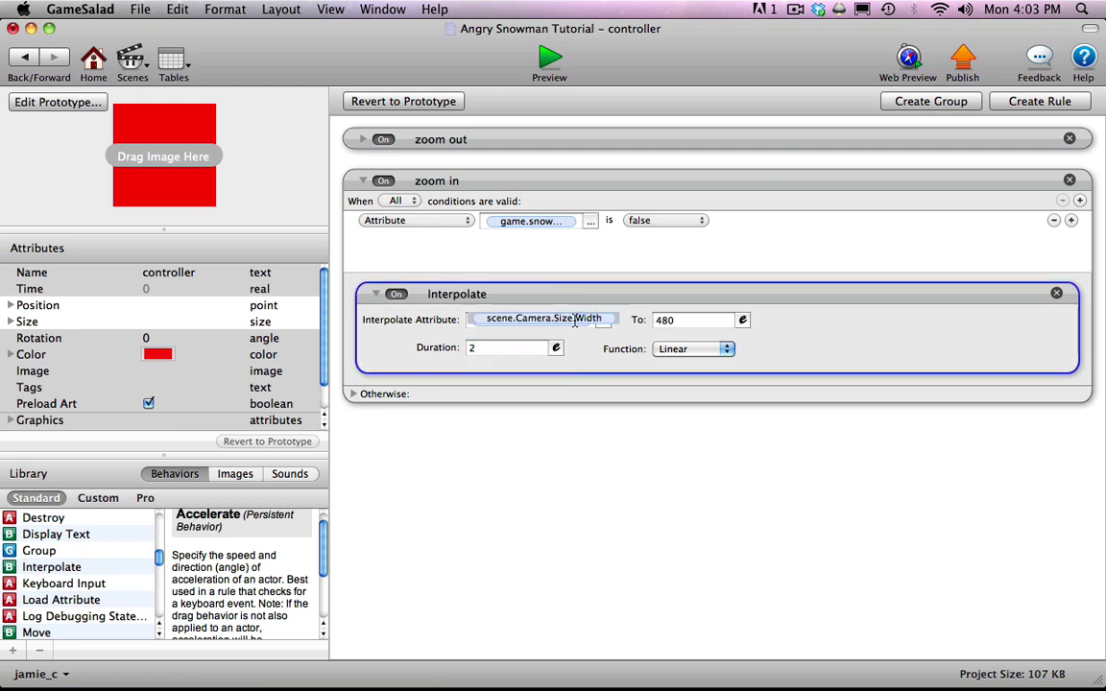
- Duplicate the Interpolate behavior within the "zoom in" rule and set the copy to change the camera size height to 320
left_click_drag(570, 294, 570, 397, "alt")
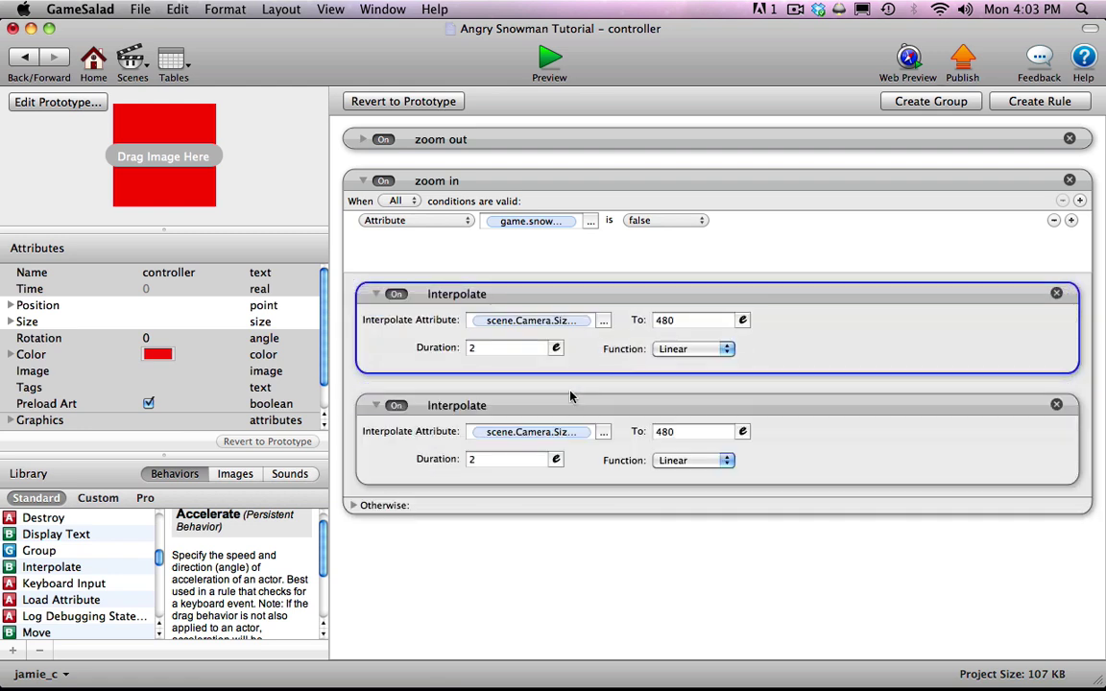
left_click(603, 432)
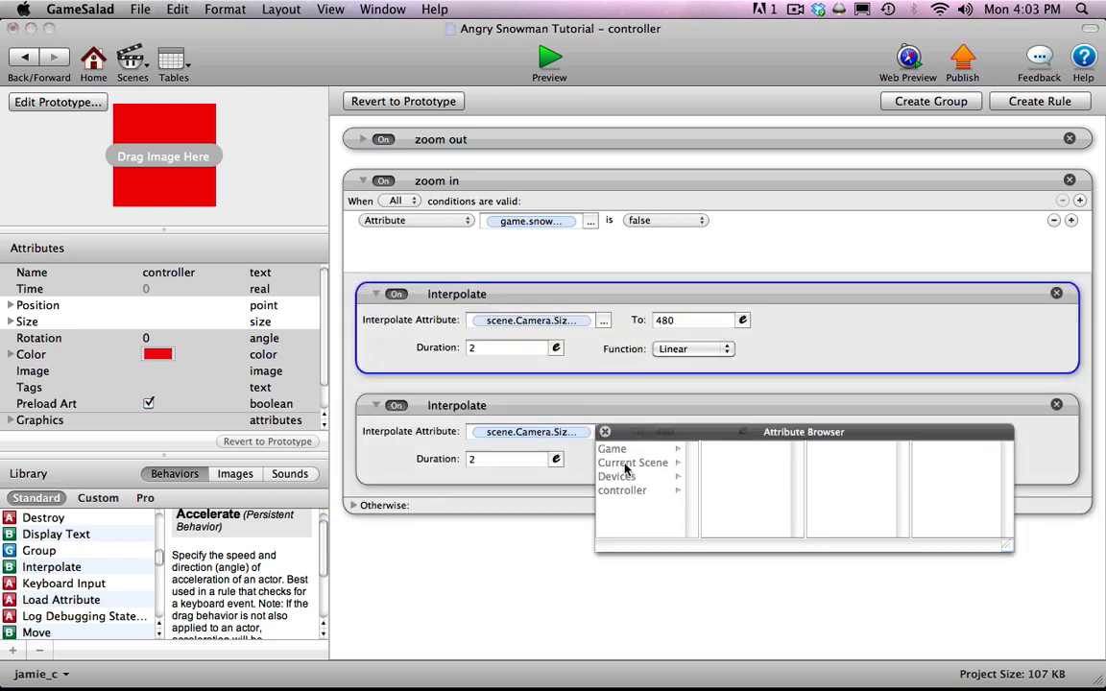
left_click(625, 465)
scroll(753, 494, "down", 2)
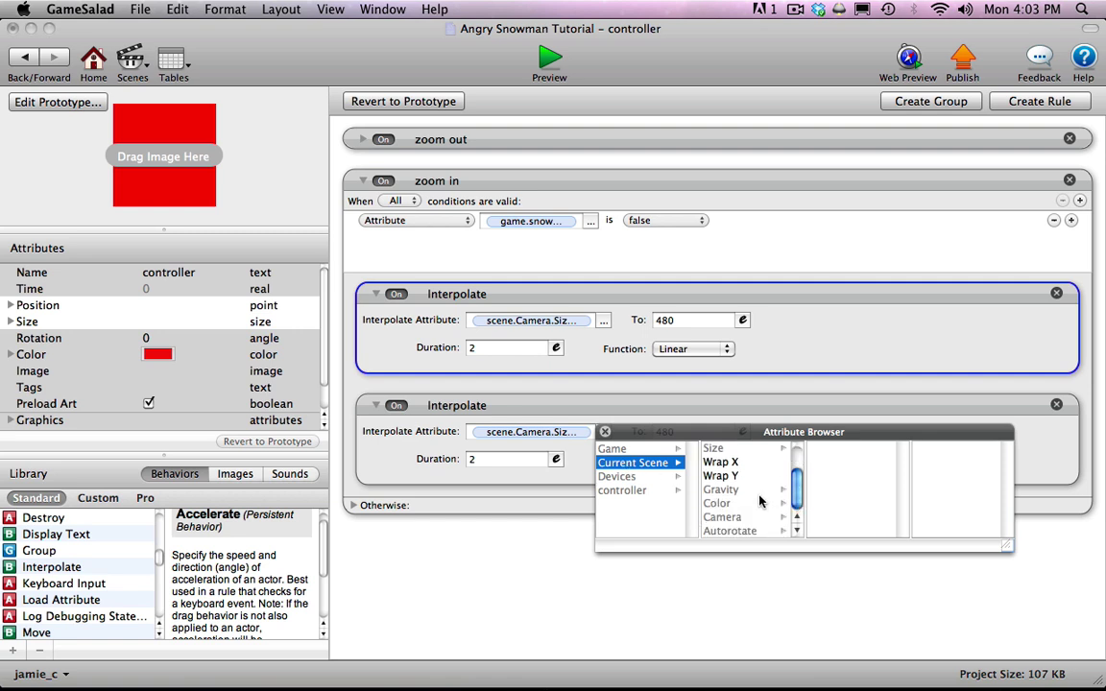
left_click(759, 518)
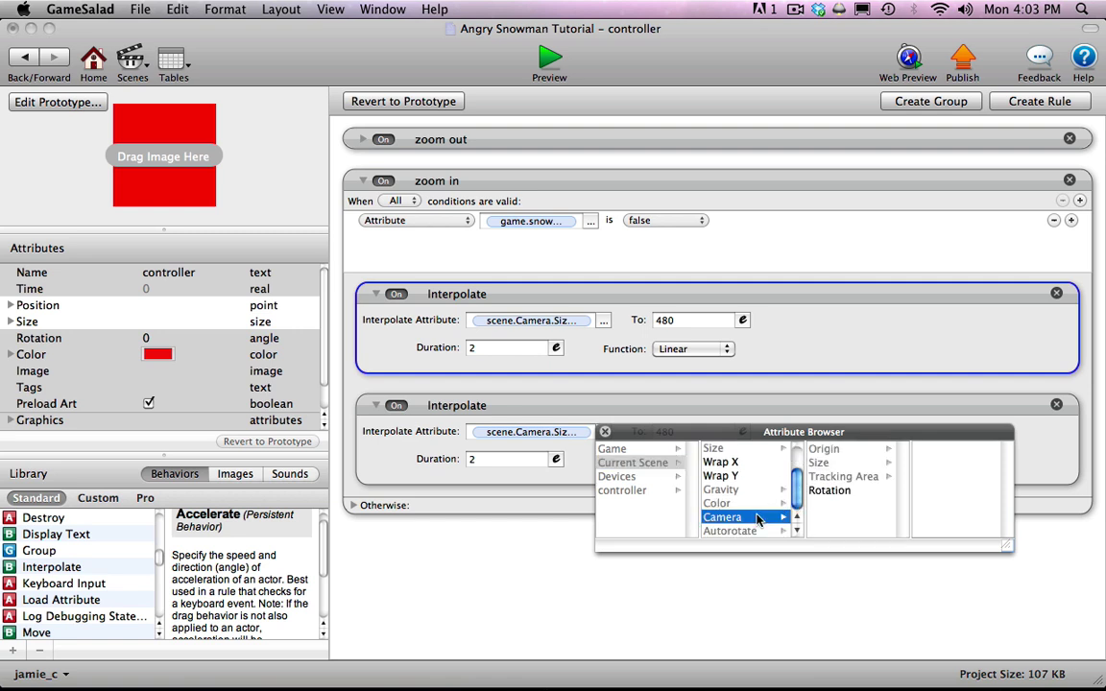
left_click(826, 463)
double_click(936, 462)
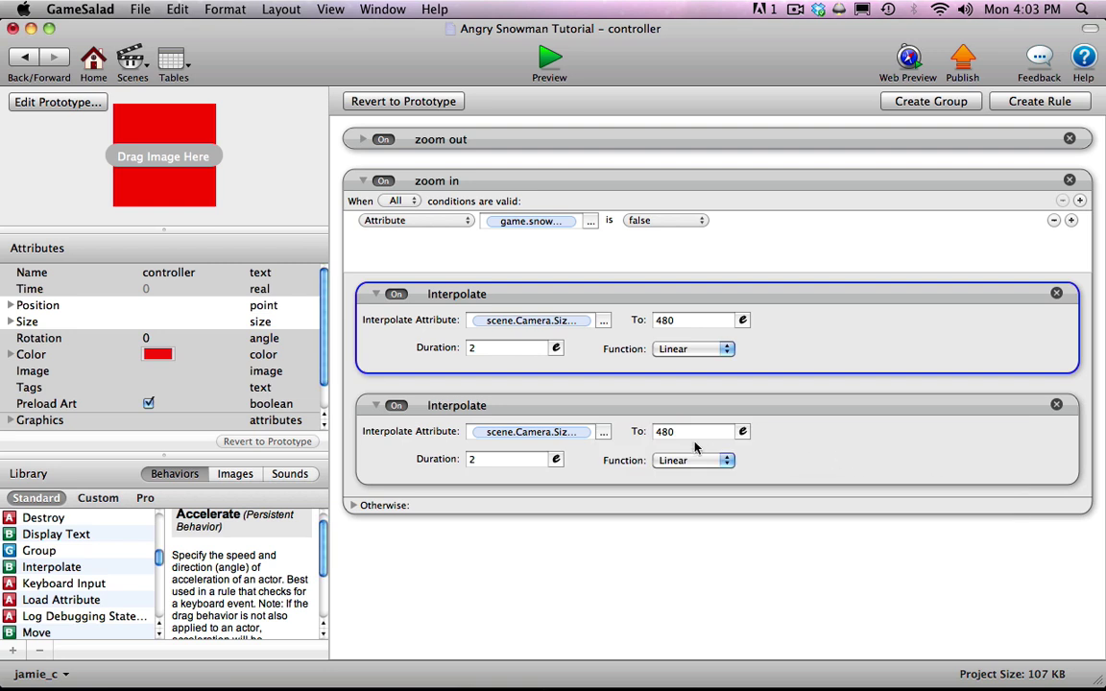
left_click(684, 434)
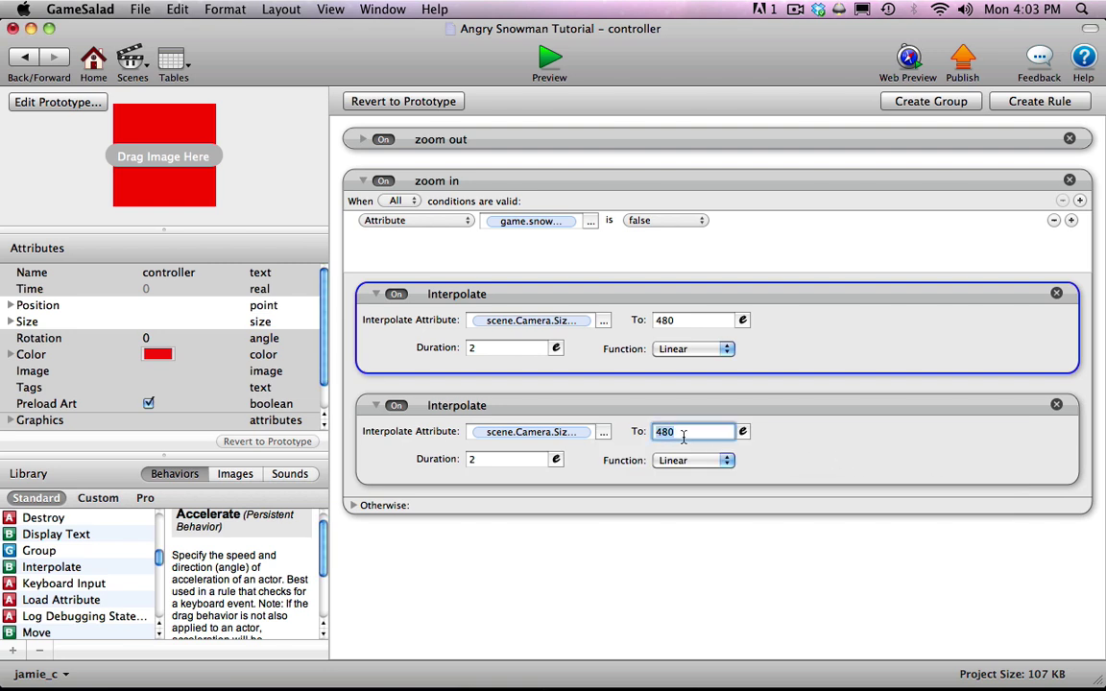
type("320")
left_click(507, 502)
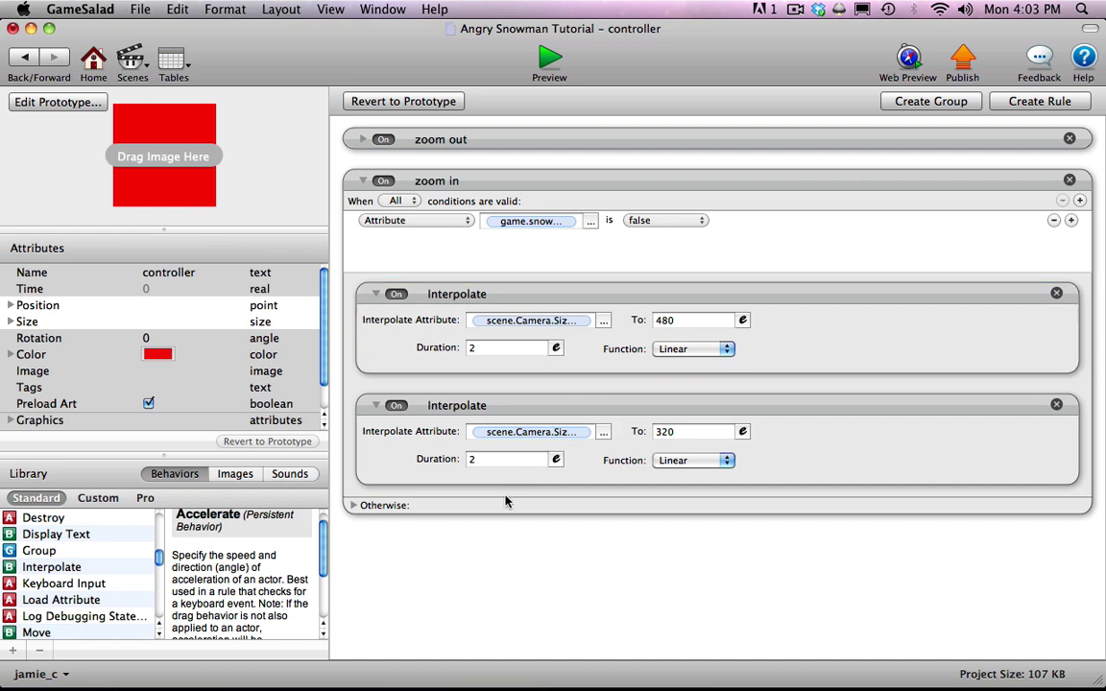
- Add a third Interpolate behavior to the "zoom in" rule and expand the "zoom out" rule
left_click(514, 407)
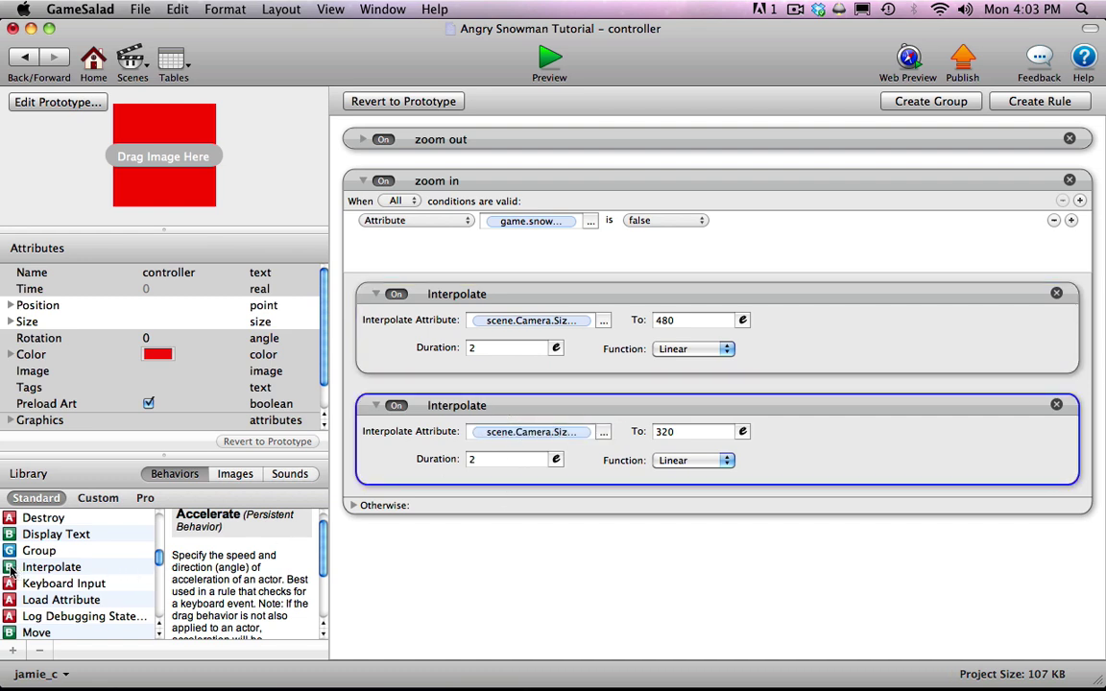
left_click_drag(15, 567, 419, 505)
left_click(363, 140)
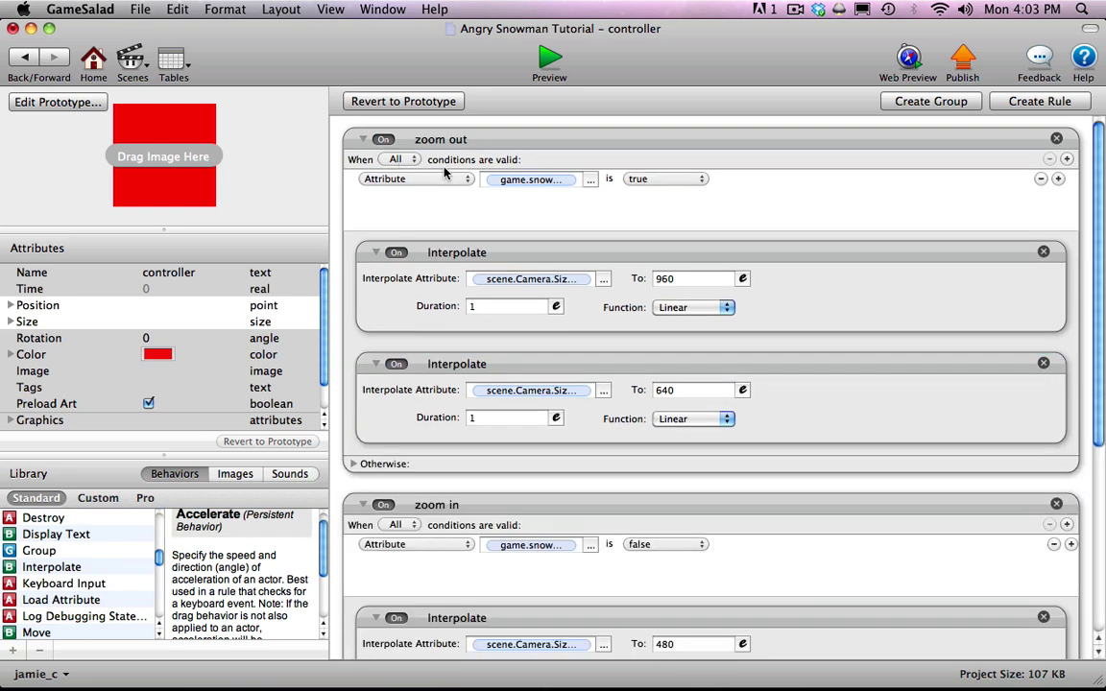
- Collapse the zoom out rule and set the zoom in rule's empty Interpolate to the scene's Camera Origin X with a duration of 2
left_click(363, 140)
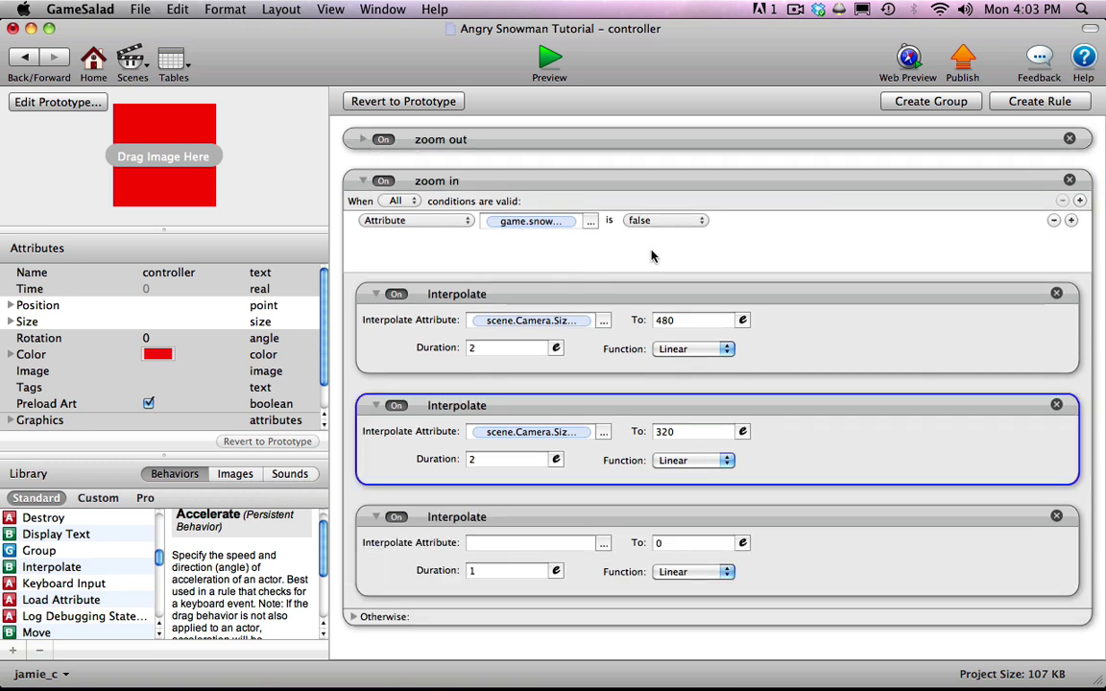
left_click(588, 229)
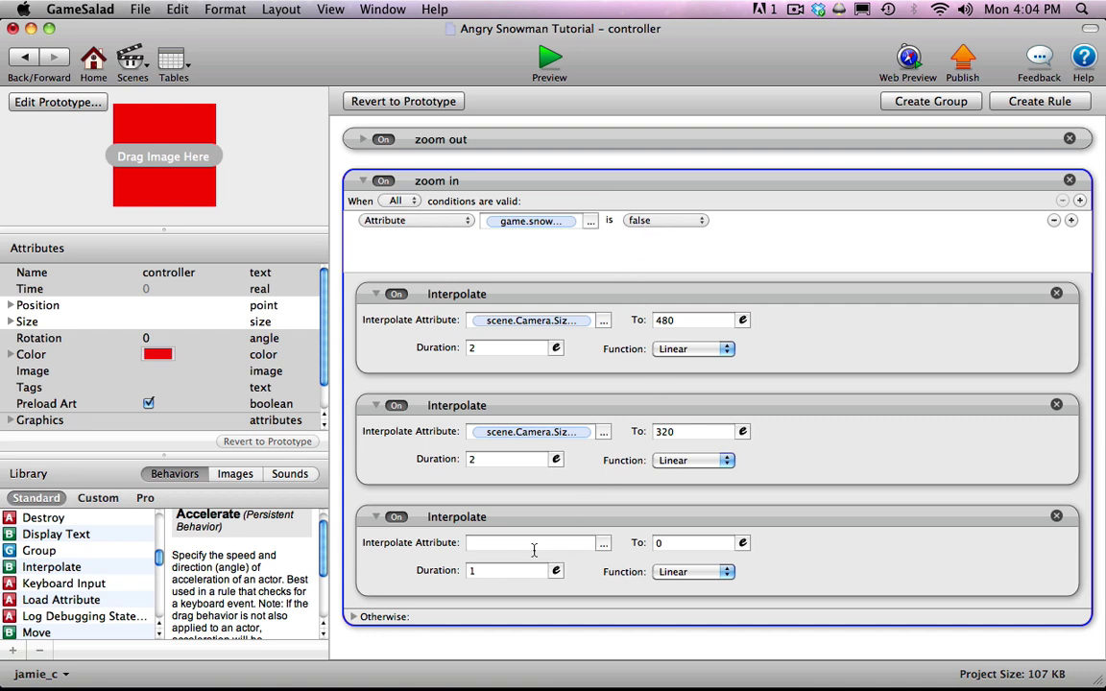
left_click(603, 542)
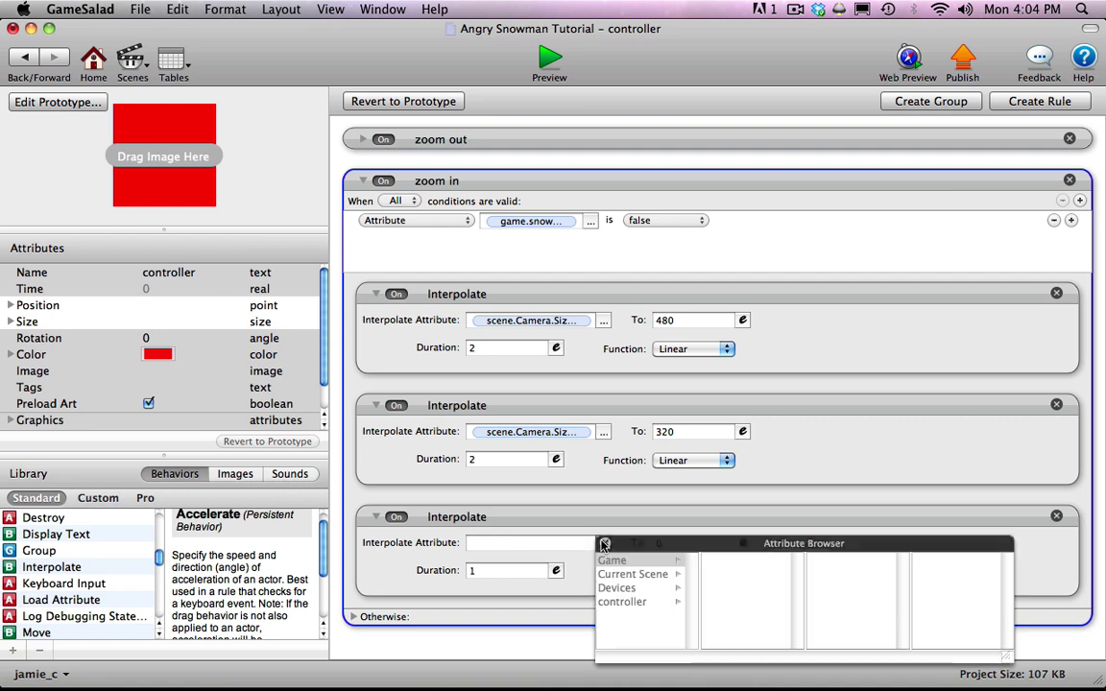
left_click(633, 574)
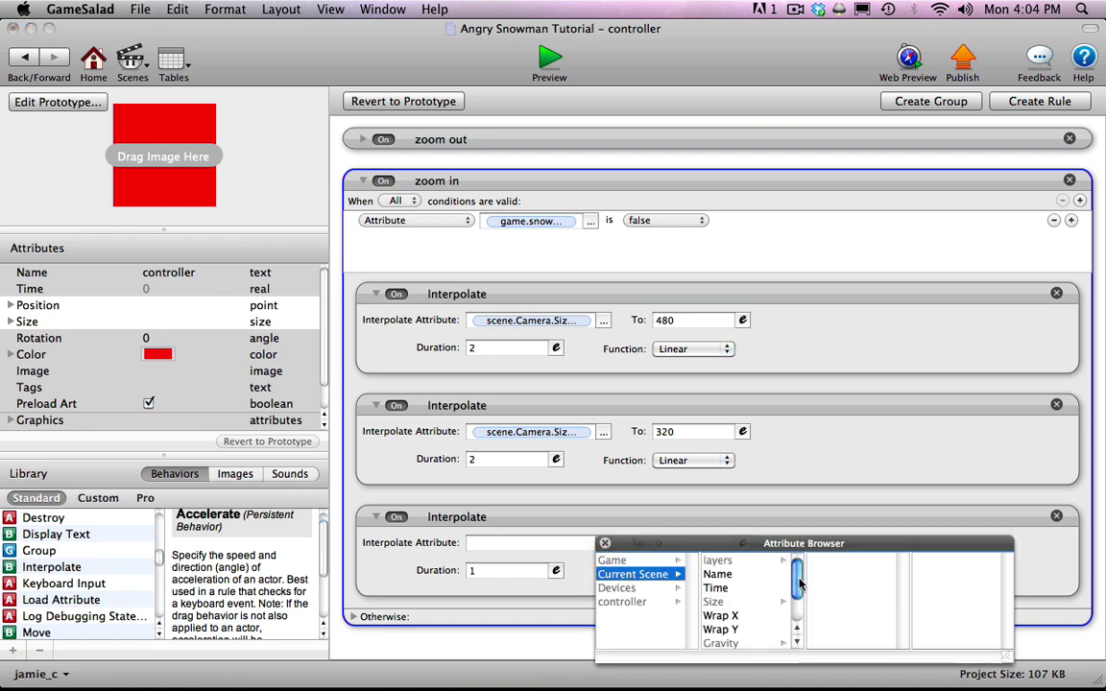
scroll(781, 595, "down", 2)
left_click(739, 628)
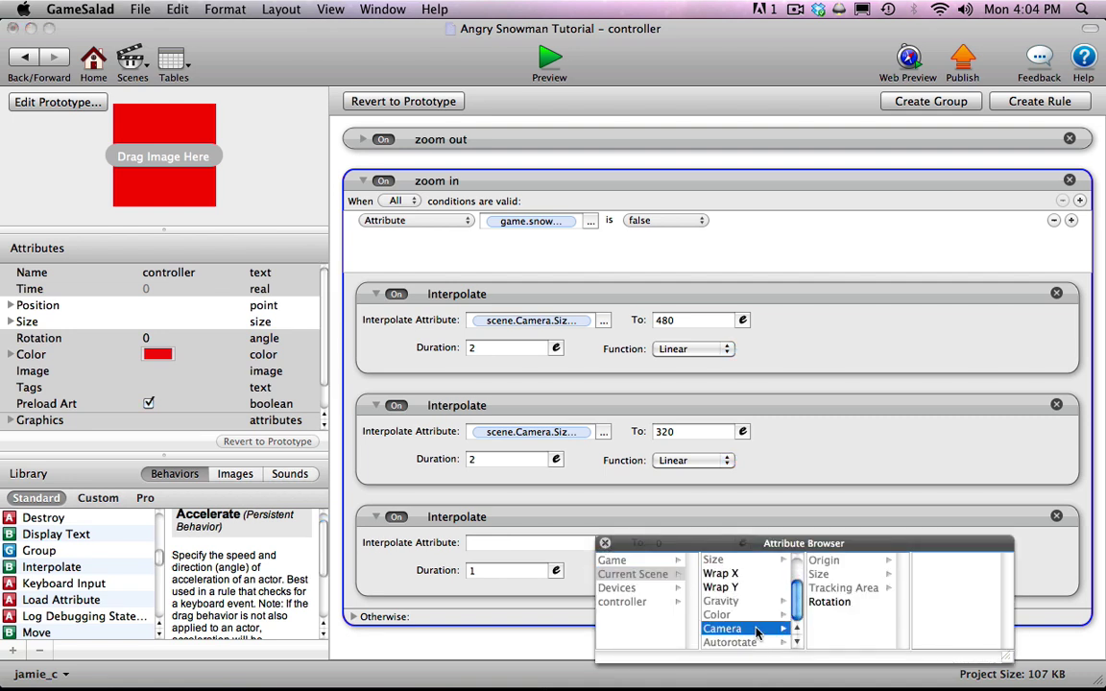
left_click(826, 560)
left_click(924, 561)
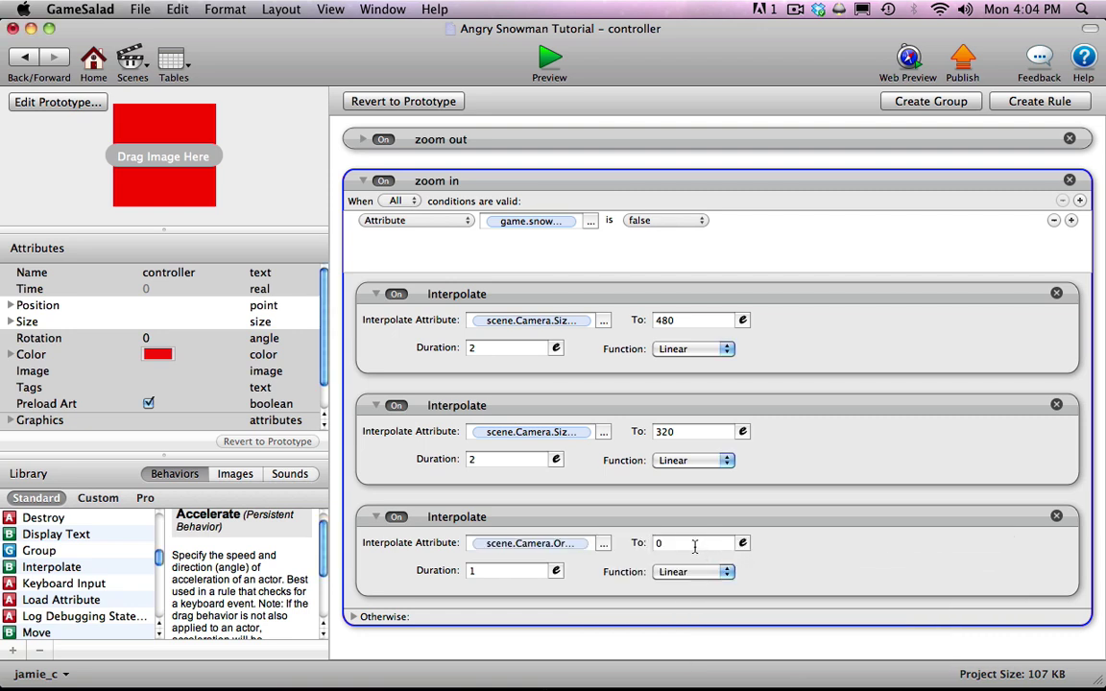
left_click(587, 526)
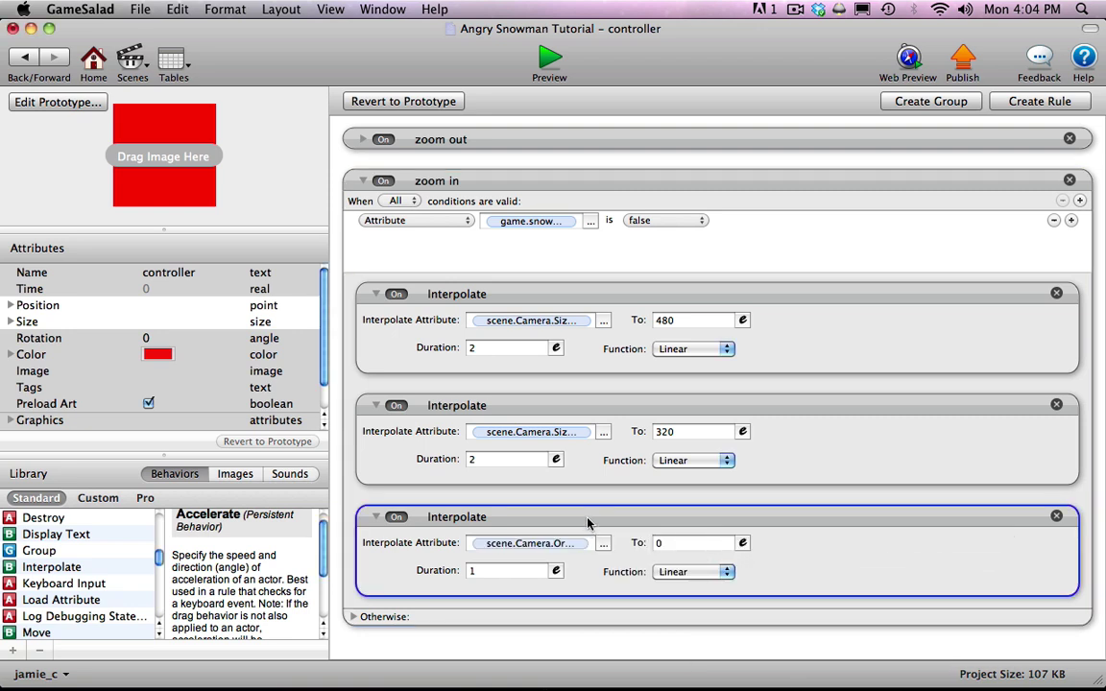
left_click(487, 570)
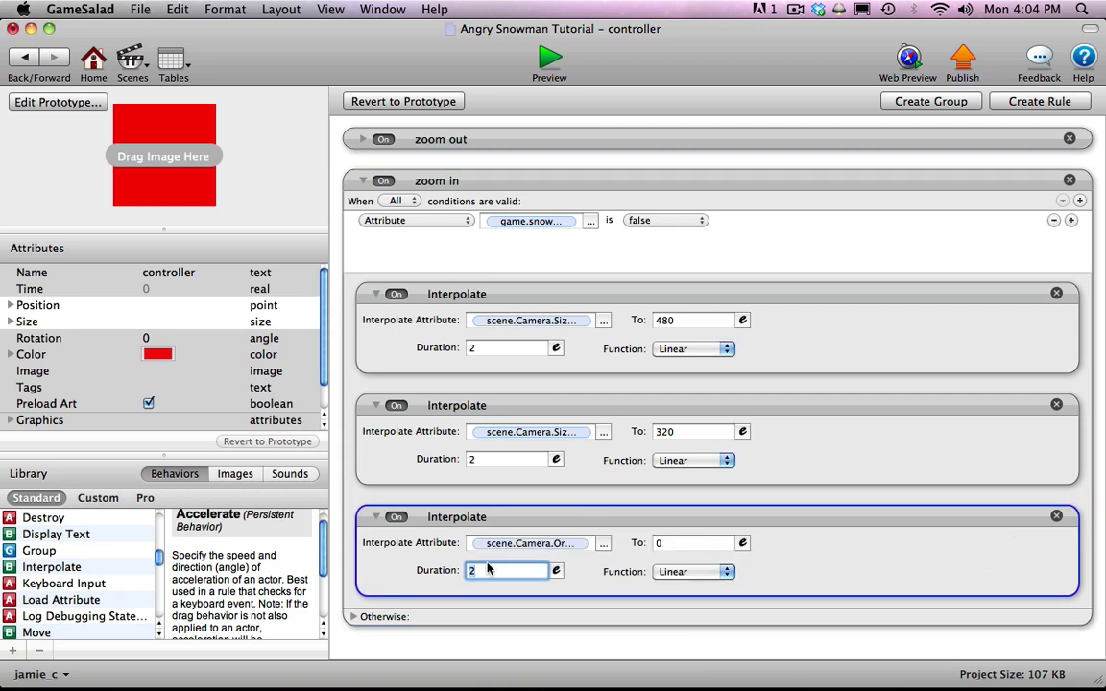
- Duplicate the Camera Origin X Interpolate, point the copy at the scene's Camera Origin Y, and collapse the zoom in rule
left_click_drag(496, 520, 534, 615, "alt")
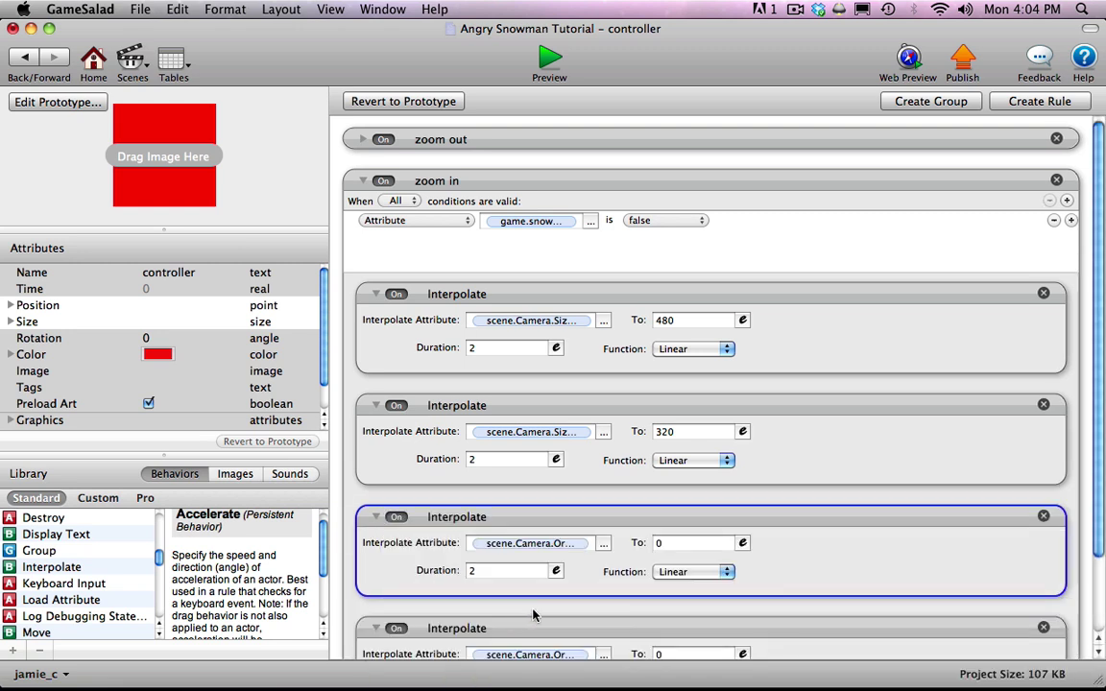
scroll(790, 531, "down", 3)
left_click(603, 564)
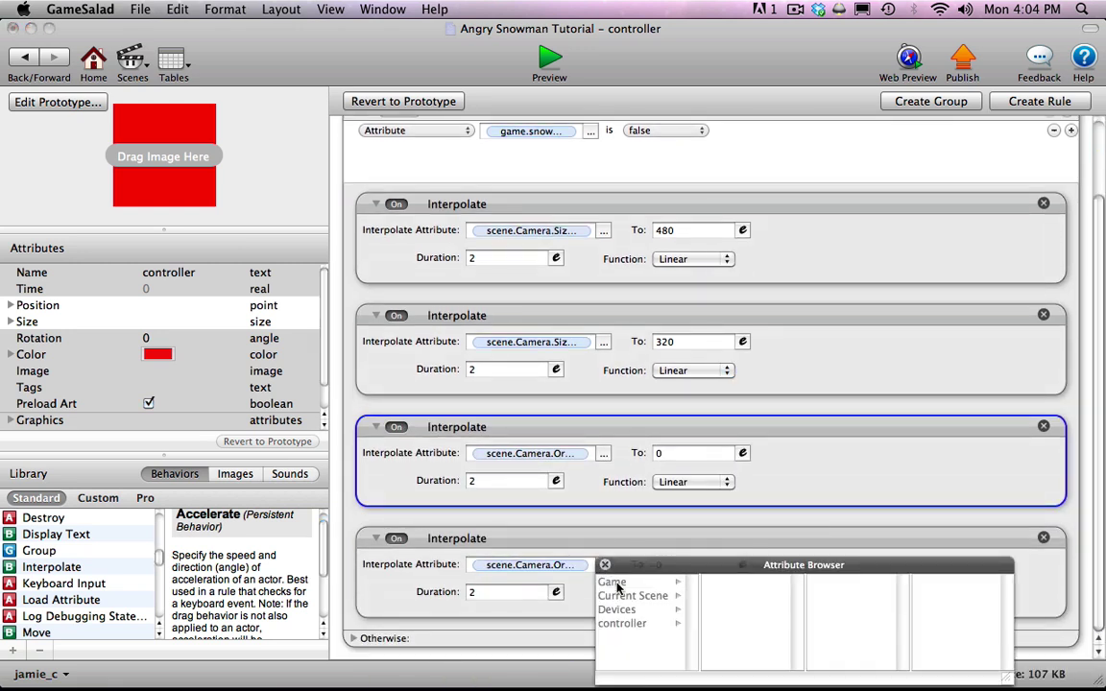
left_click(634, 595)
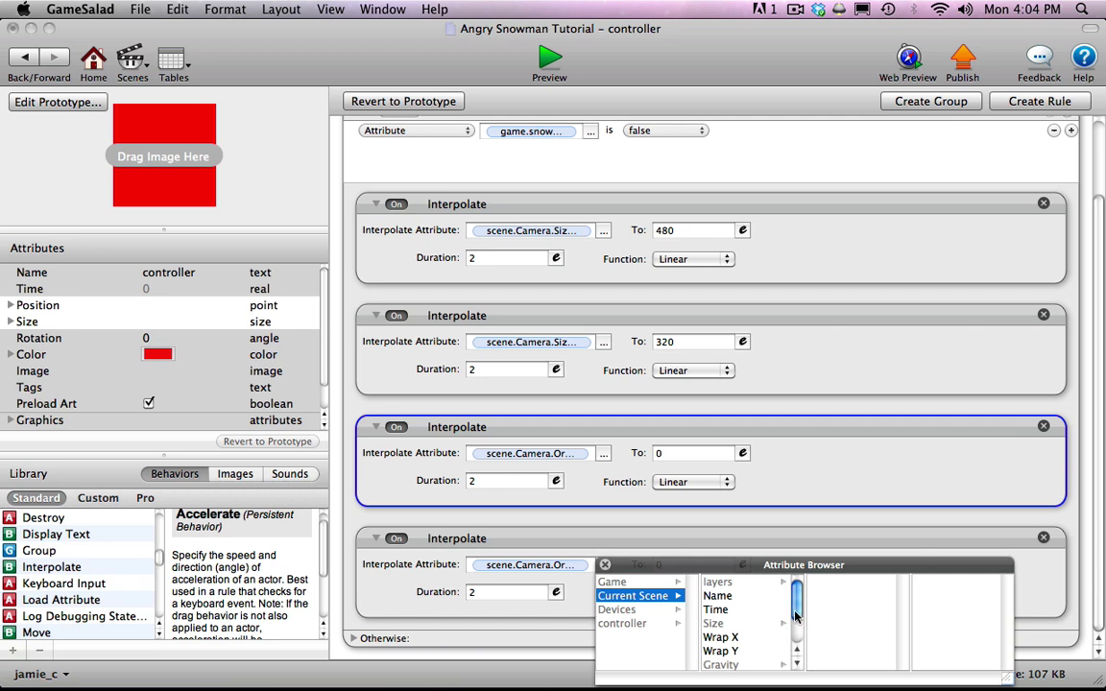
left_click_drag(795, 614, 796, 636)
left_click(727, 650)
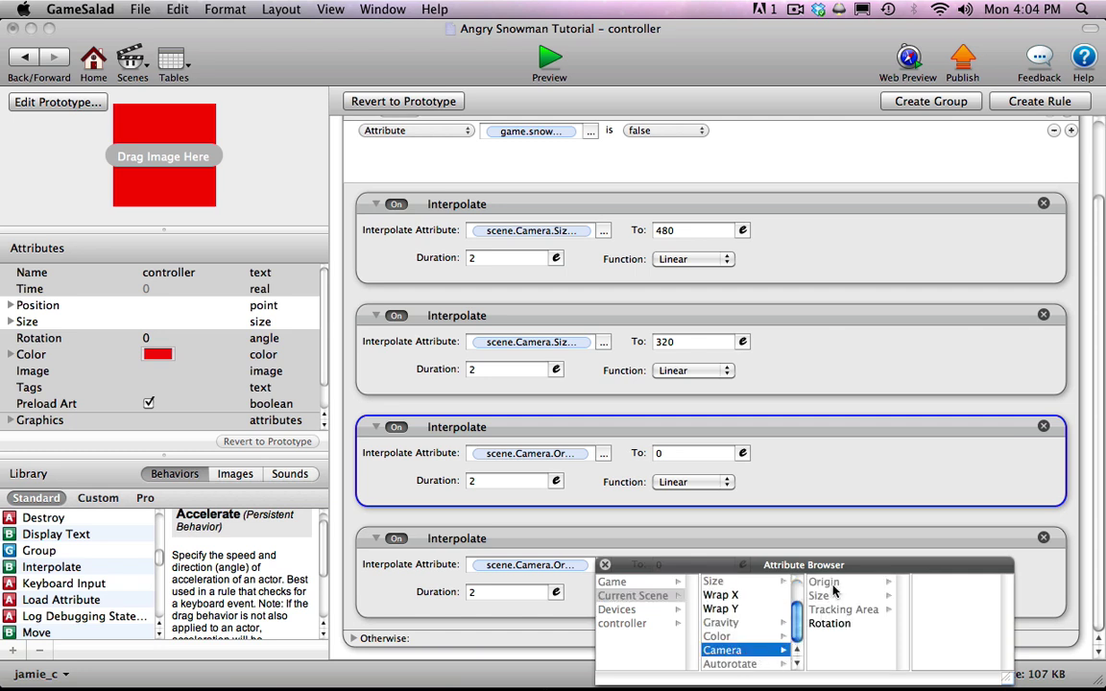
left_click(828, 583)
left_click(915, 595)
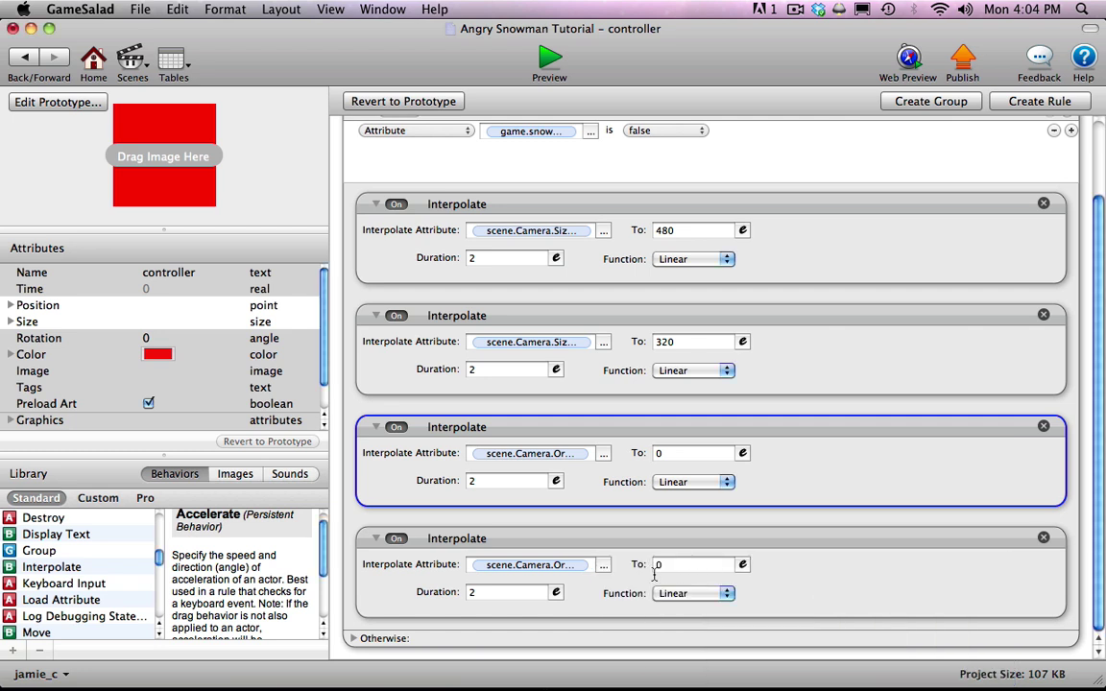
scroll(410, 223, "up", 3)
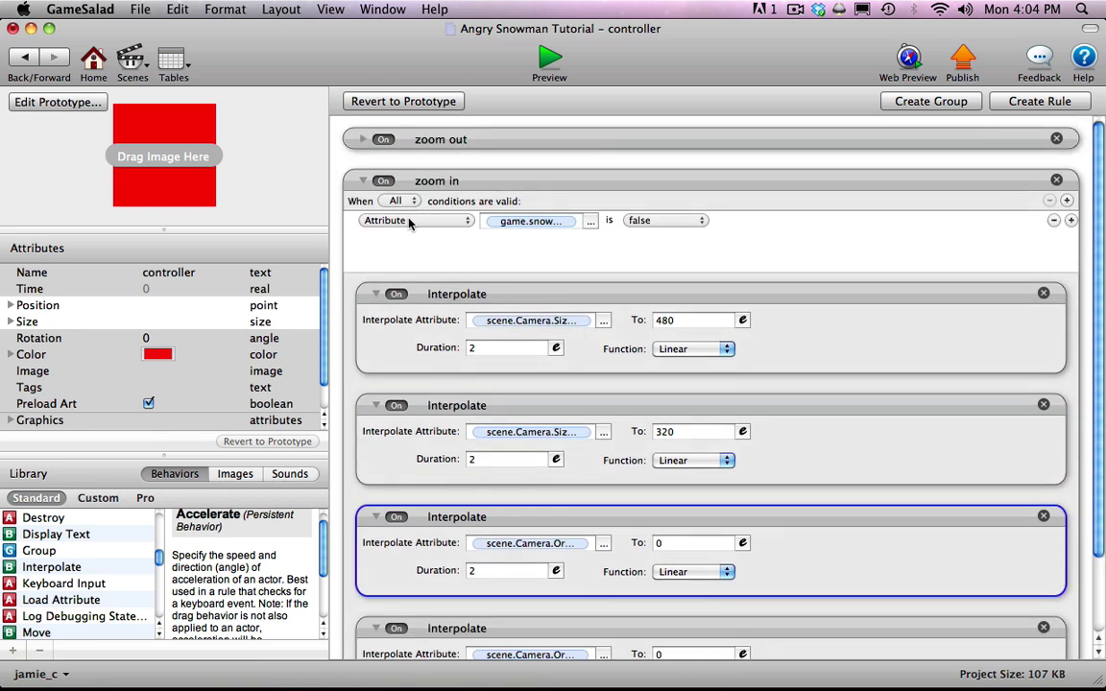
left_click(363, 181)
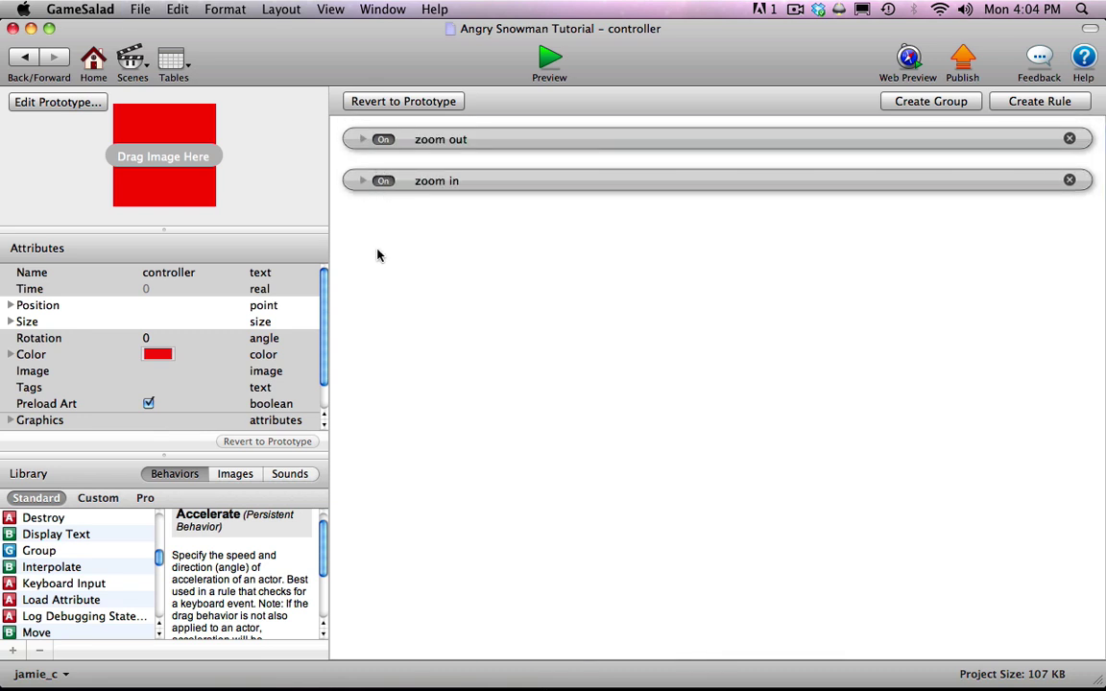
- Return to the Initial Scene and create a new actor named boundy
left_click(26, 59)
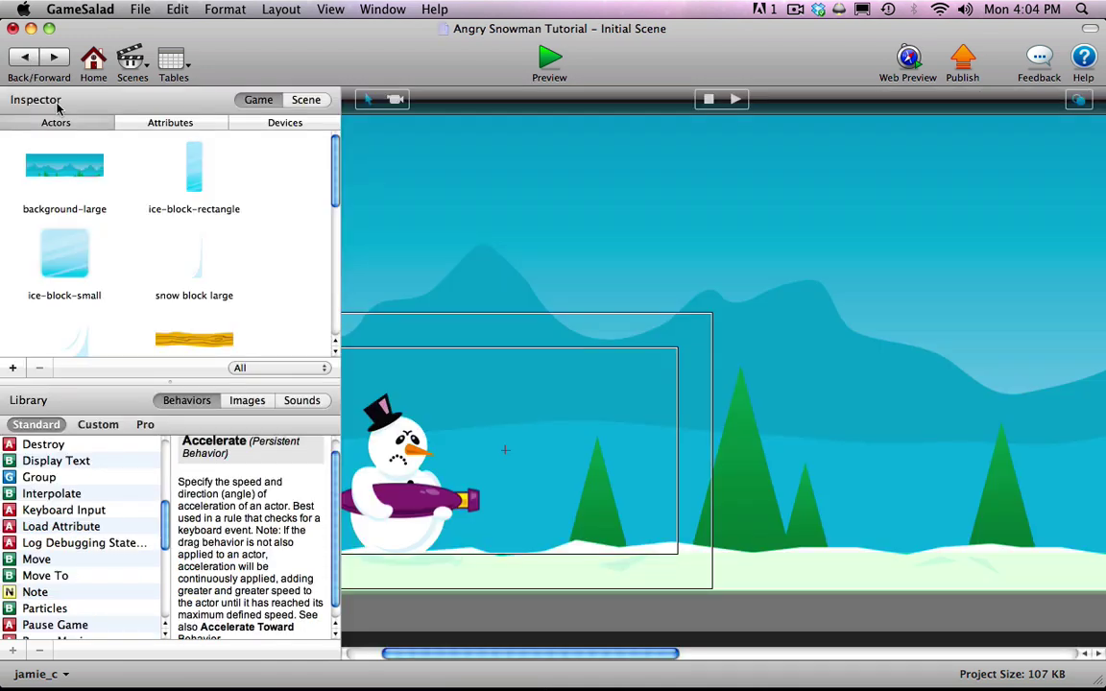
left_click_drag(331, 199, 334, 331)
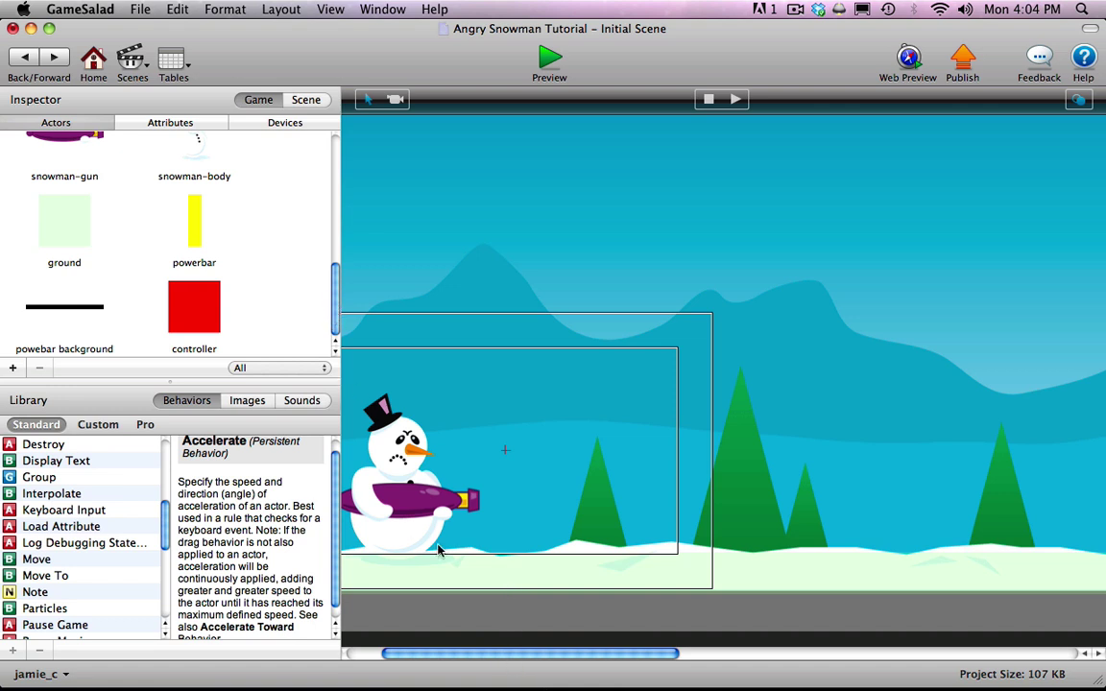
left_click_drag(458, 653, 423, 653)
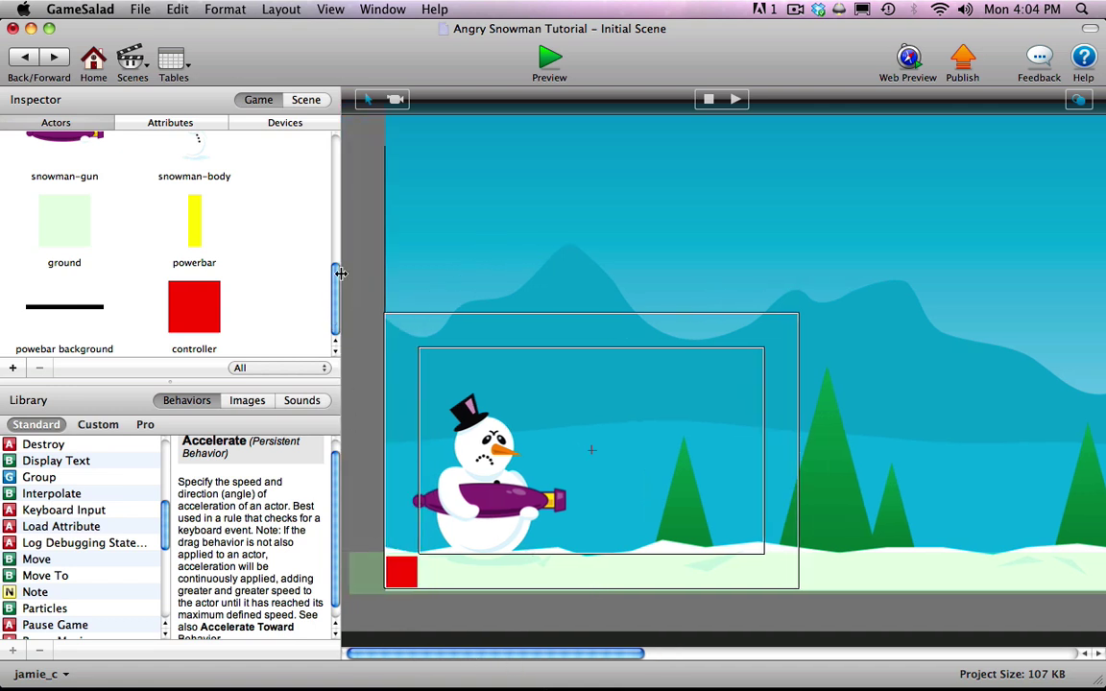
left_click(14, 370)
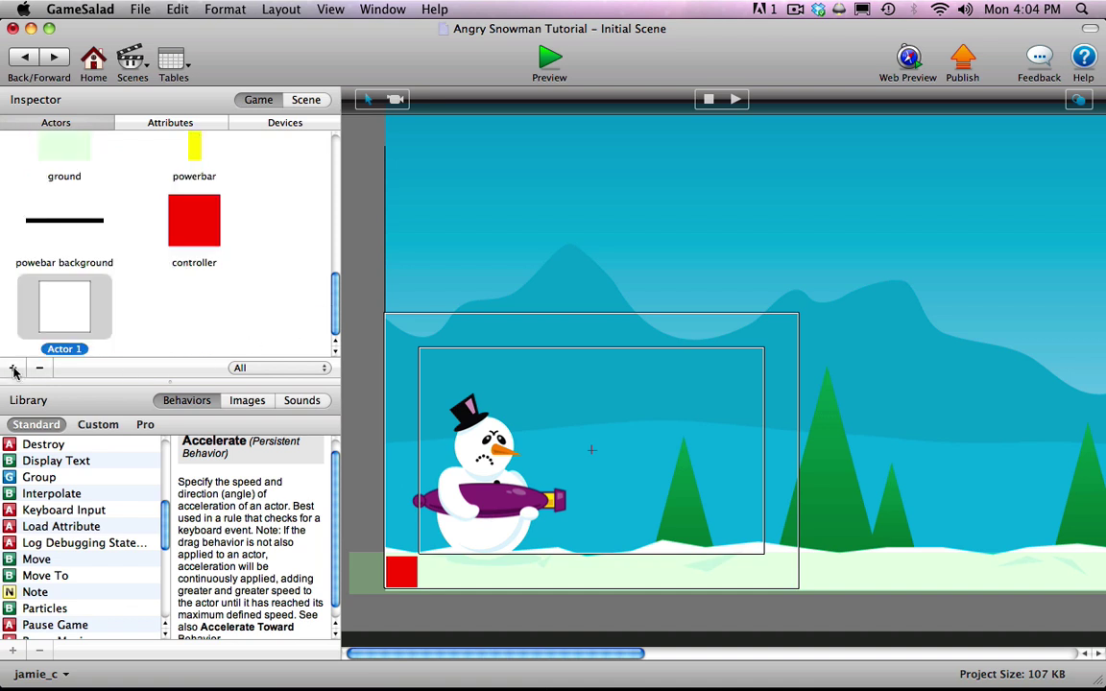
left_click(62, 350)
type("boundy")
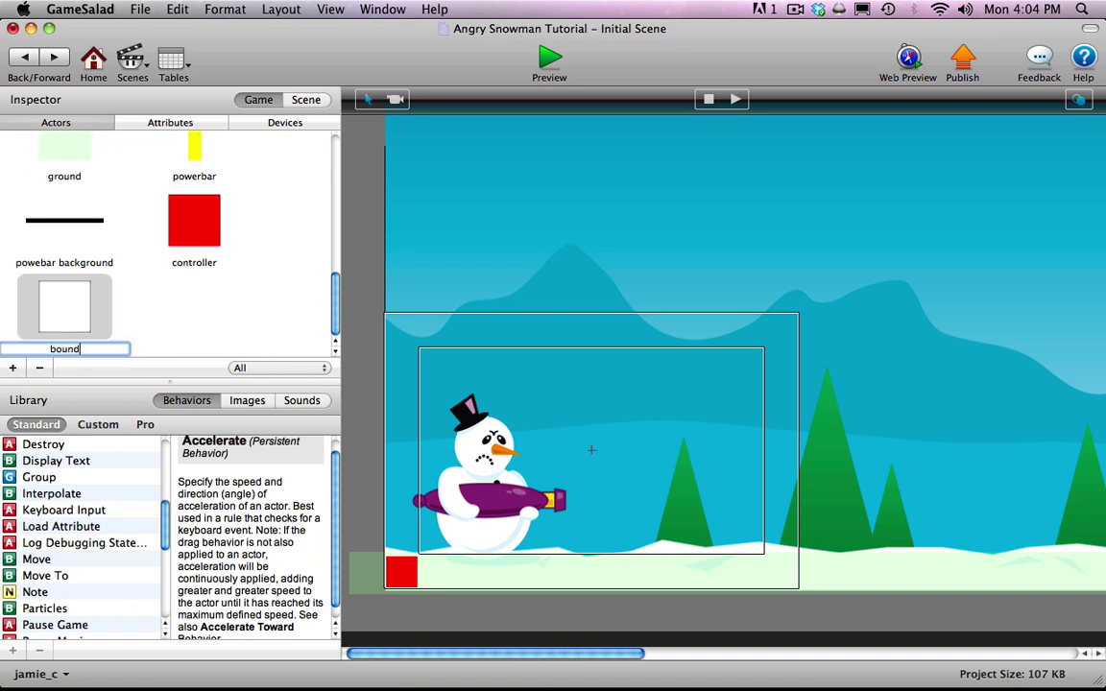
left_click(69, 316)
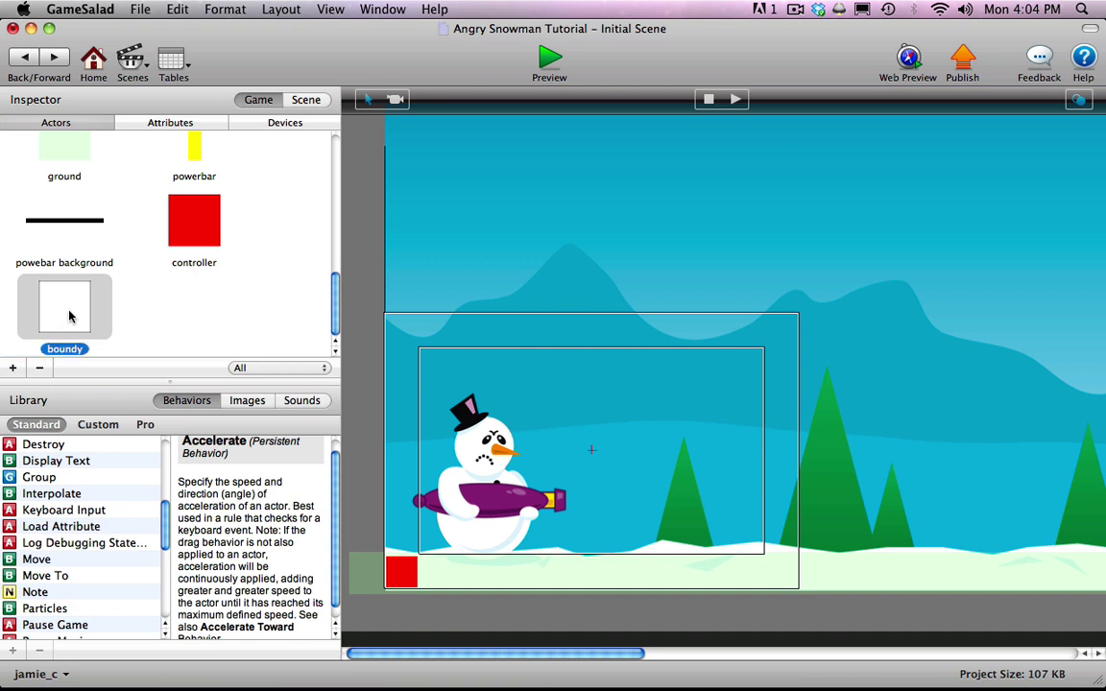
- Change the boundy prototype's color to a saturated blue and return to the scene
double_click(69, 317)
left_click(159, 355)
left_click(320, 520)
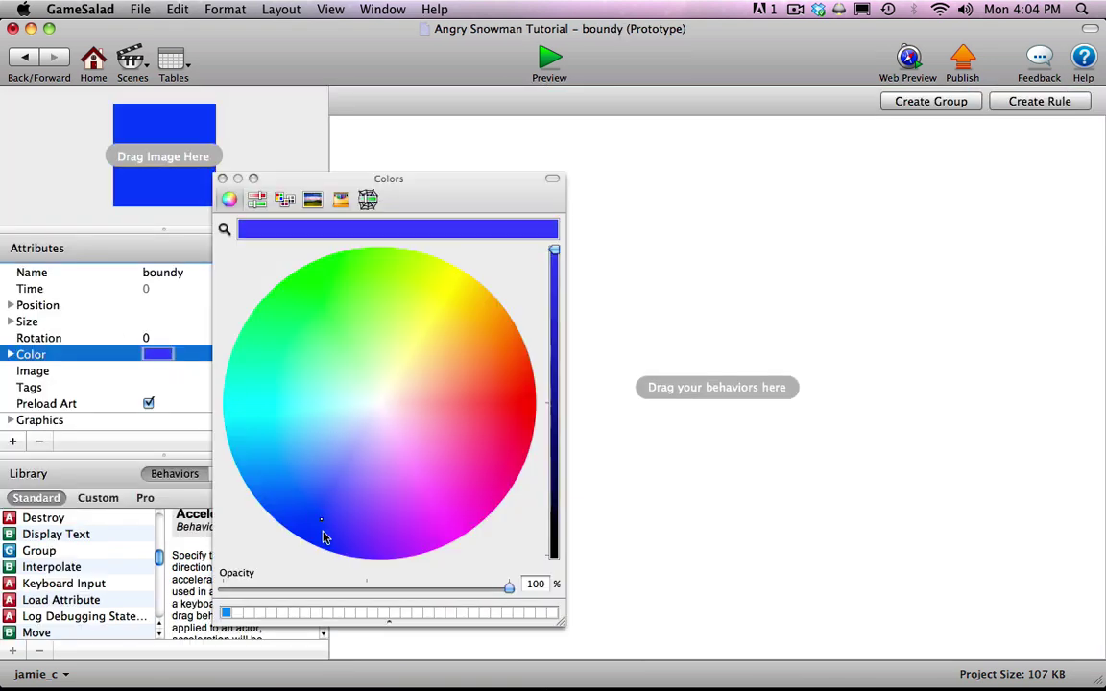
left_click_drag(324, 538, 309, 543)
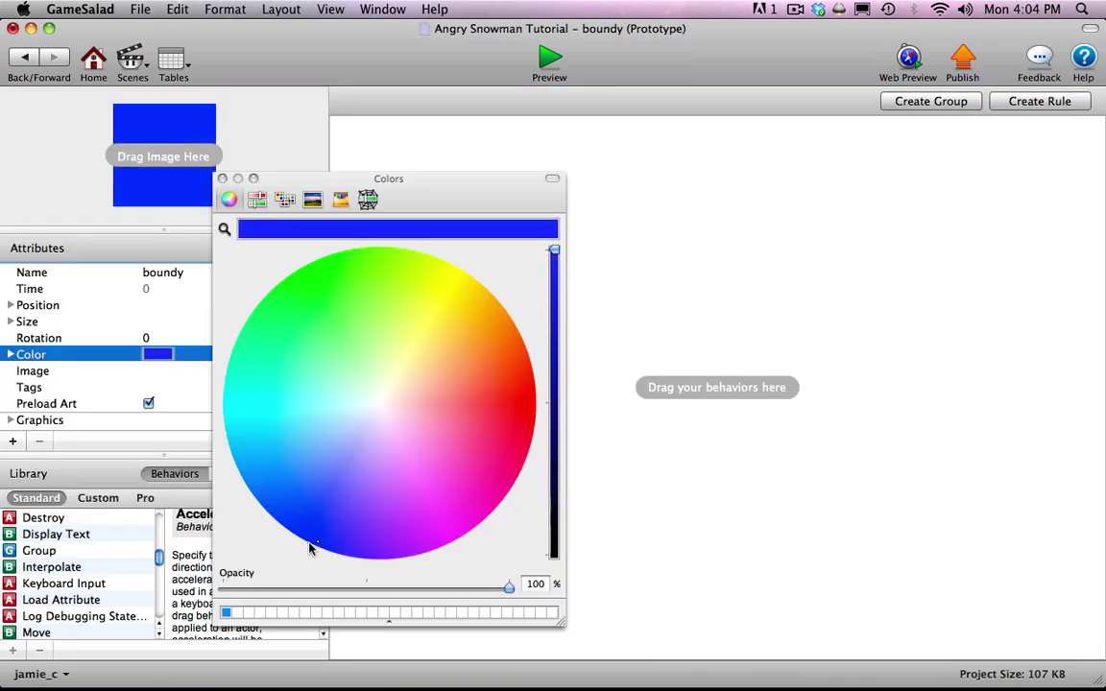
left_click(222, 179)
left_click(26, 59)
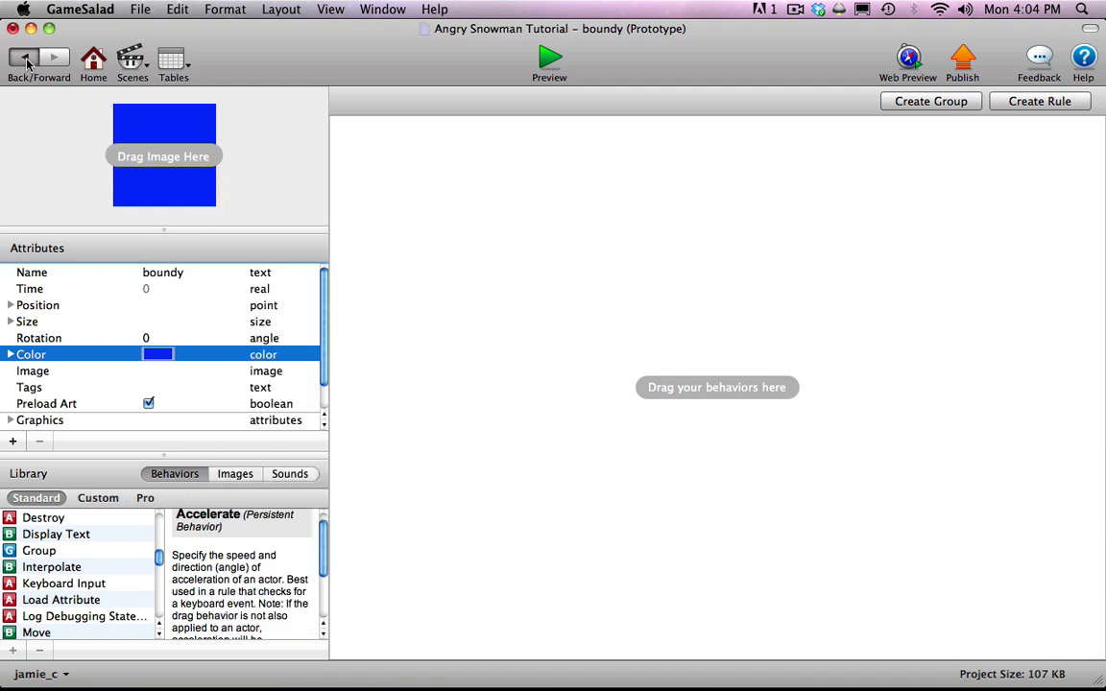
- Place a boundy actor beside the scene's left edge and resize it to a wall about 31 wide and 552 high
left_click_drag(336, 170, 364, 609)
left_click_drag(415, 659, 380, 658)
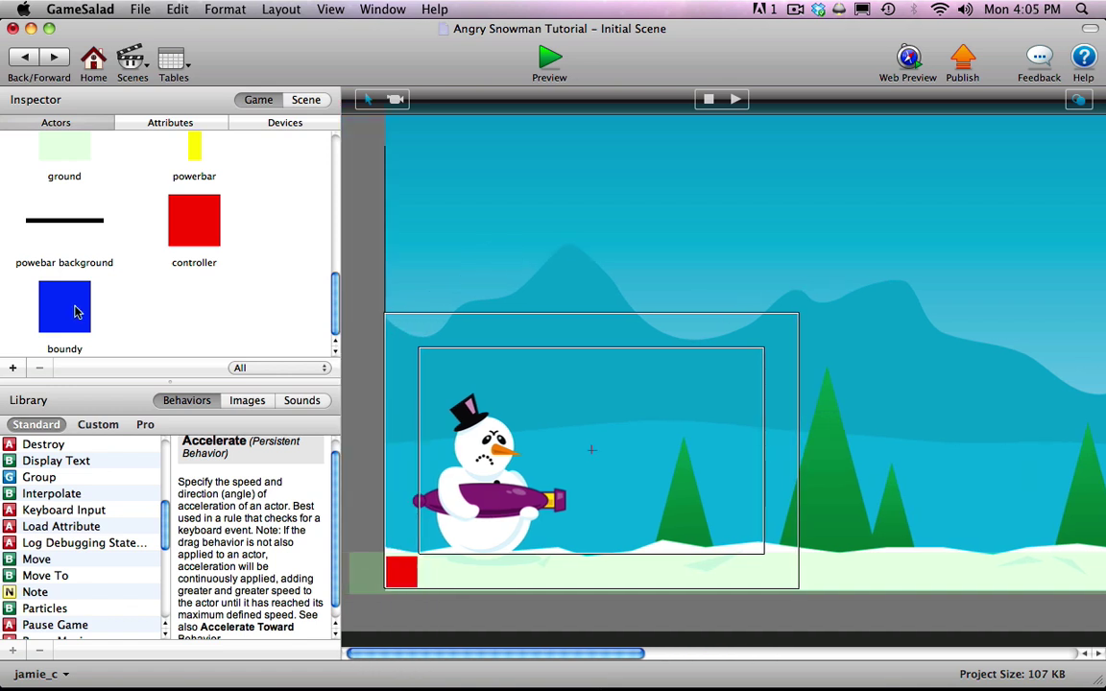
left_click_drag(70, 307, 372, 568)
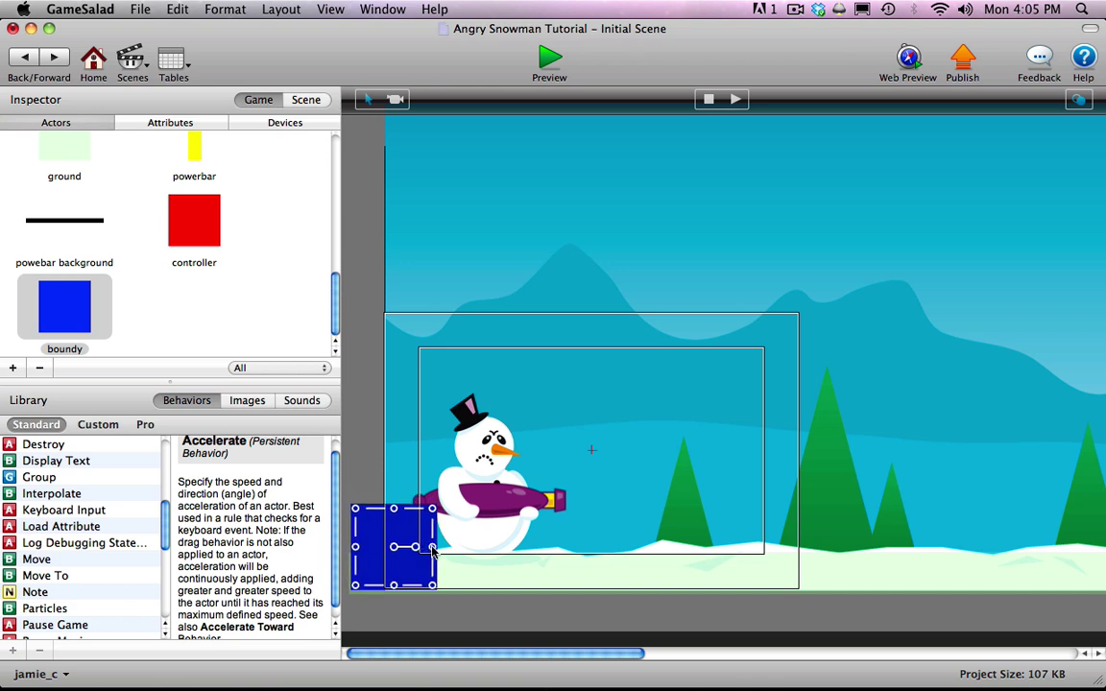
left_click_drag(432, 547, 372, 547)
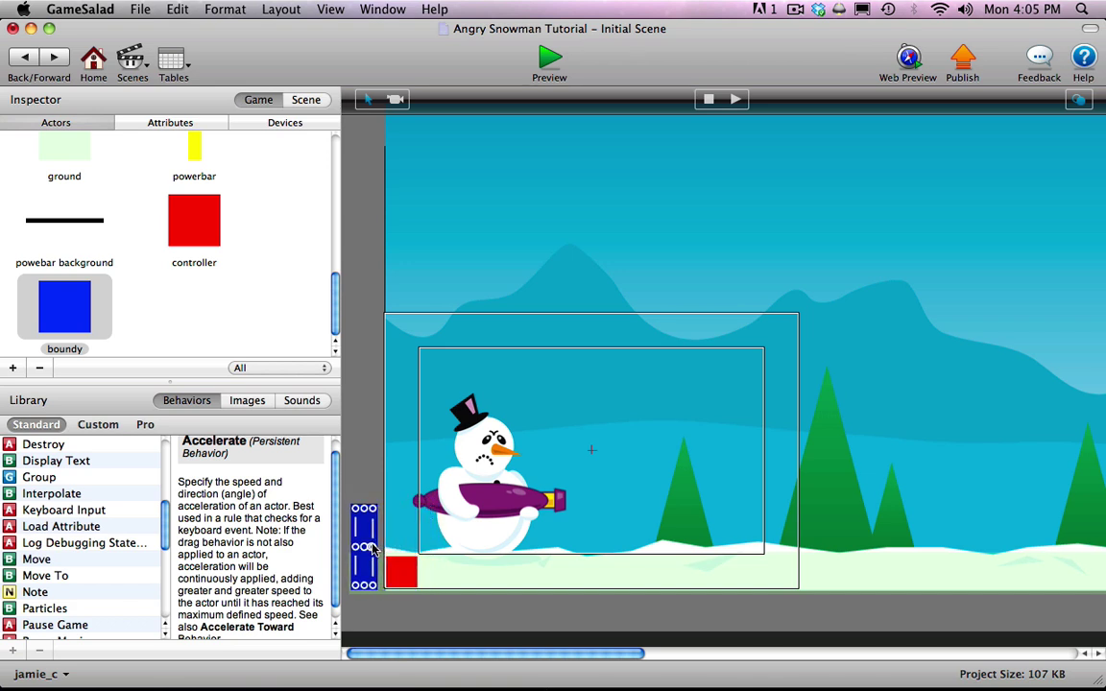
left_click_drag(365, 506, 364, 117)
- Set the placed boundy wall's height to 2500 and return to the scene
double_click(365, 408)
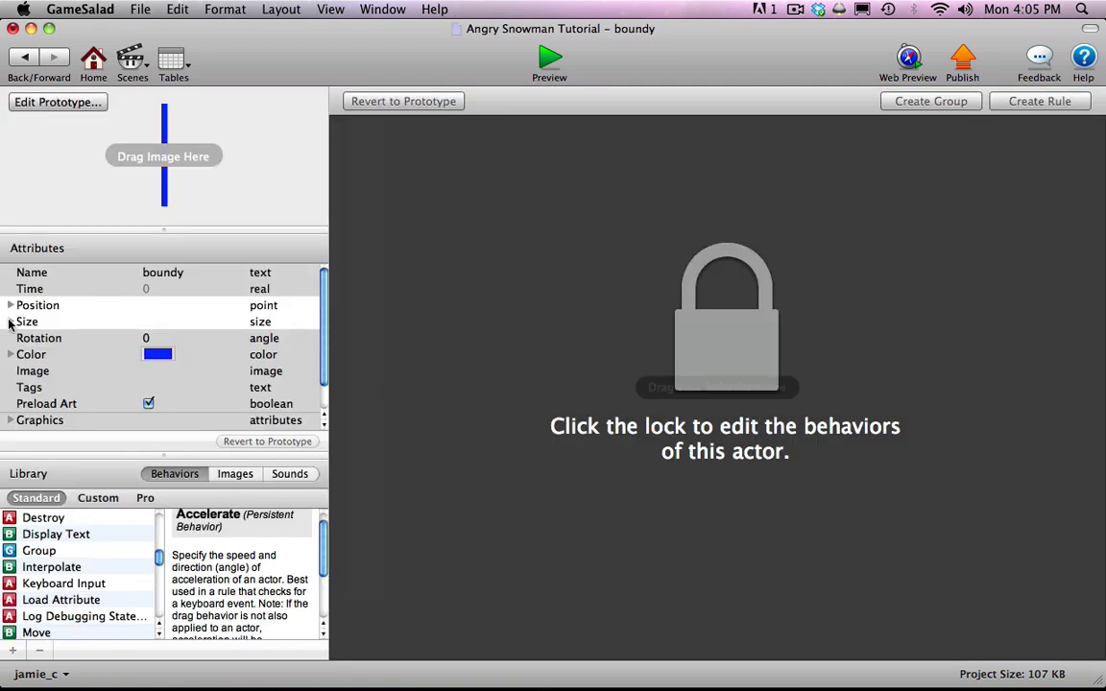
left_click(9, 322)
double_click(167, 355)
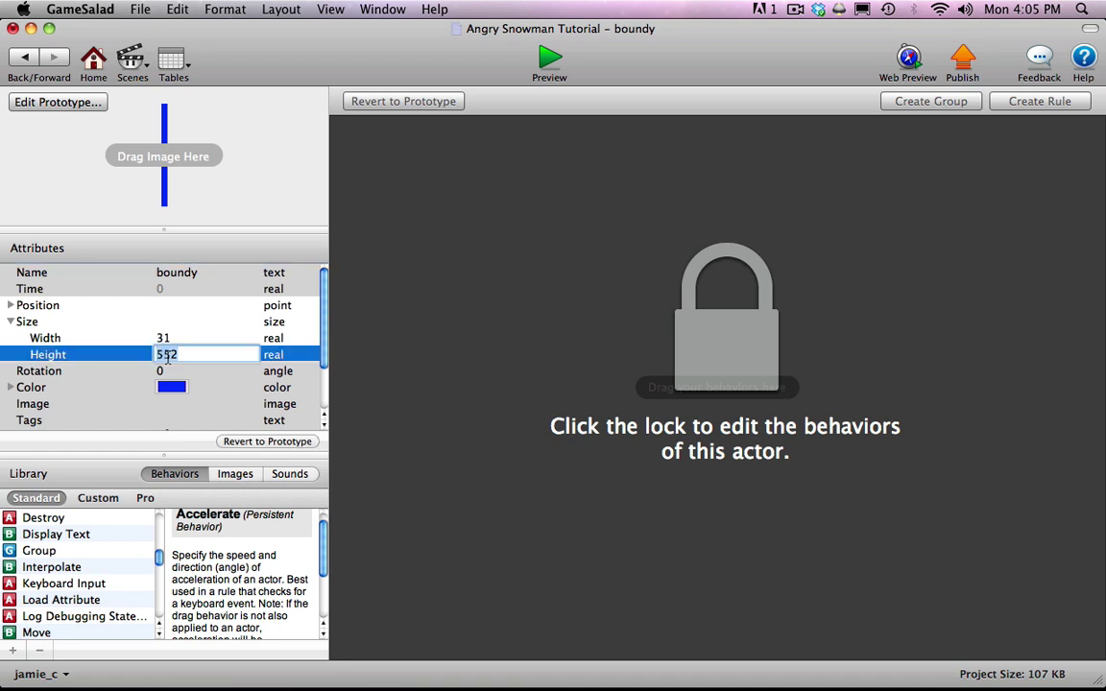
type("2500")
key("Return")
left_click(24, 61)
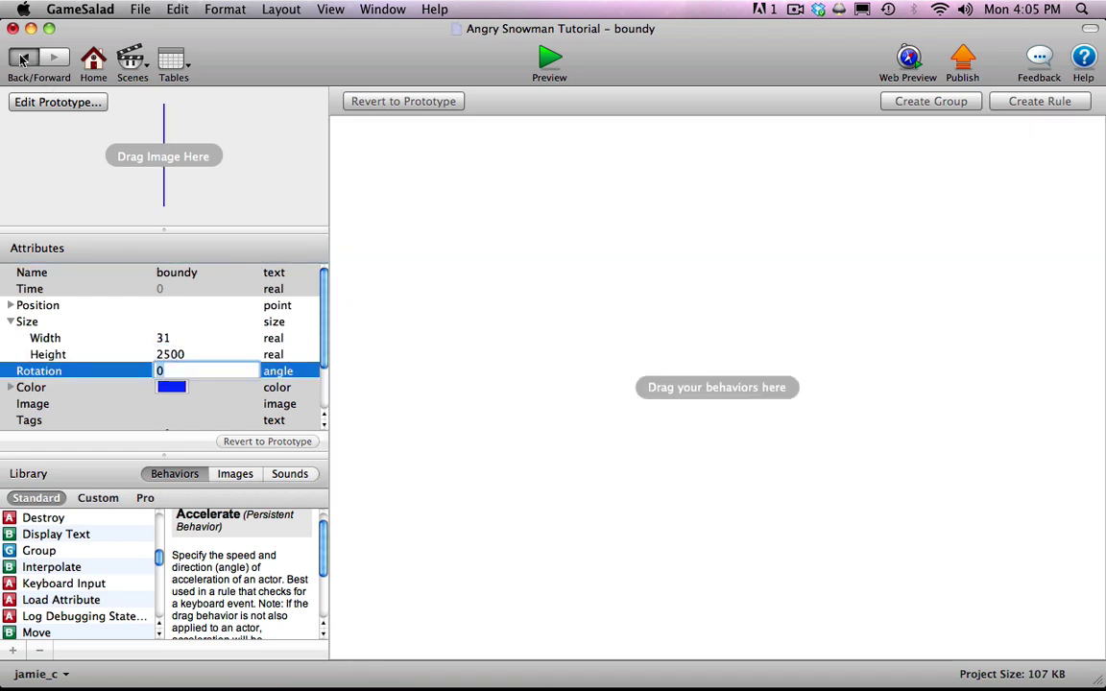
- Move the tall boundy wall so its base lines up with the bottom of the ground outside the scene's left edge
scroll(372, 616, "left", 5)
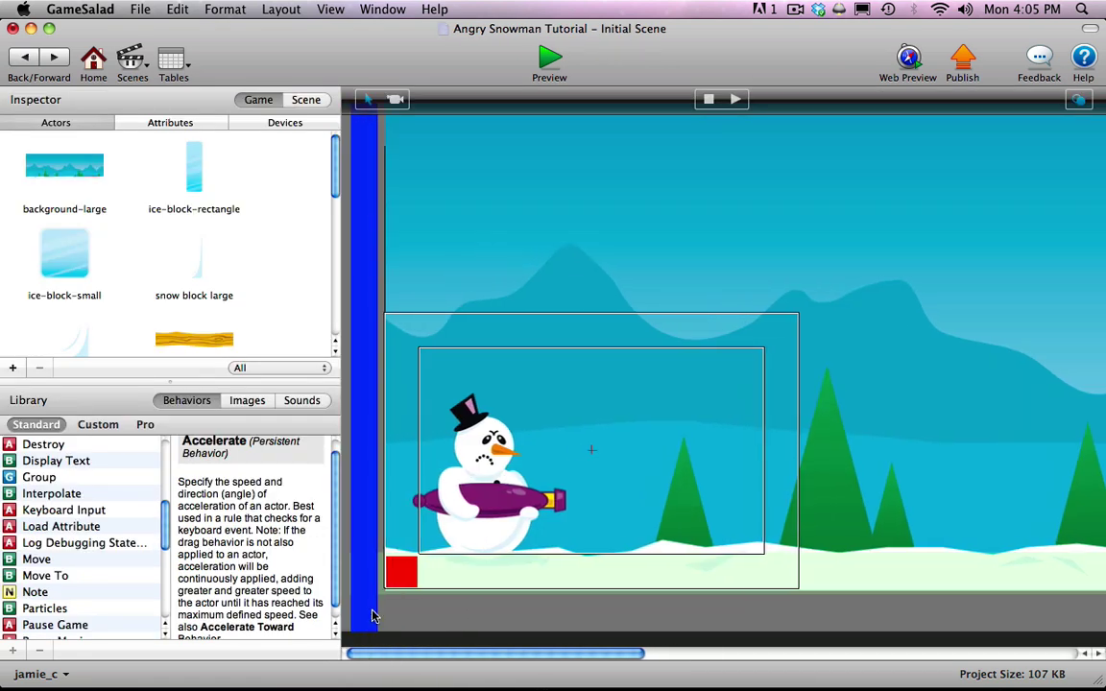
left_click(373, 616)
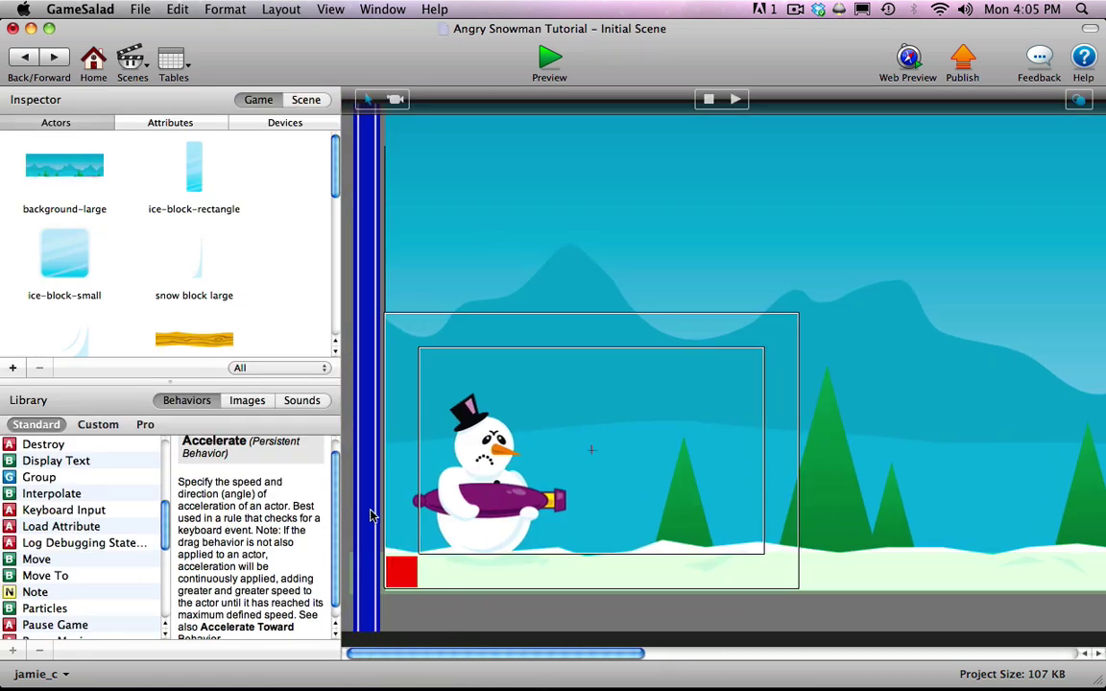
left_click_drag(370, 510, 351, 435)
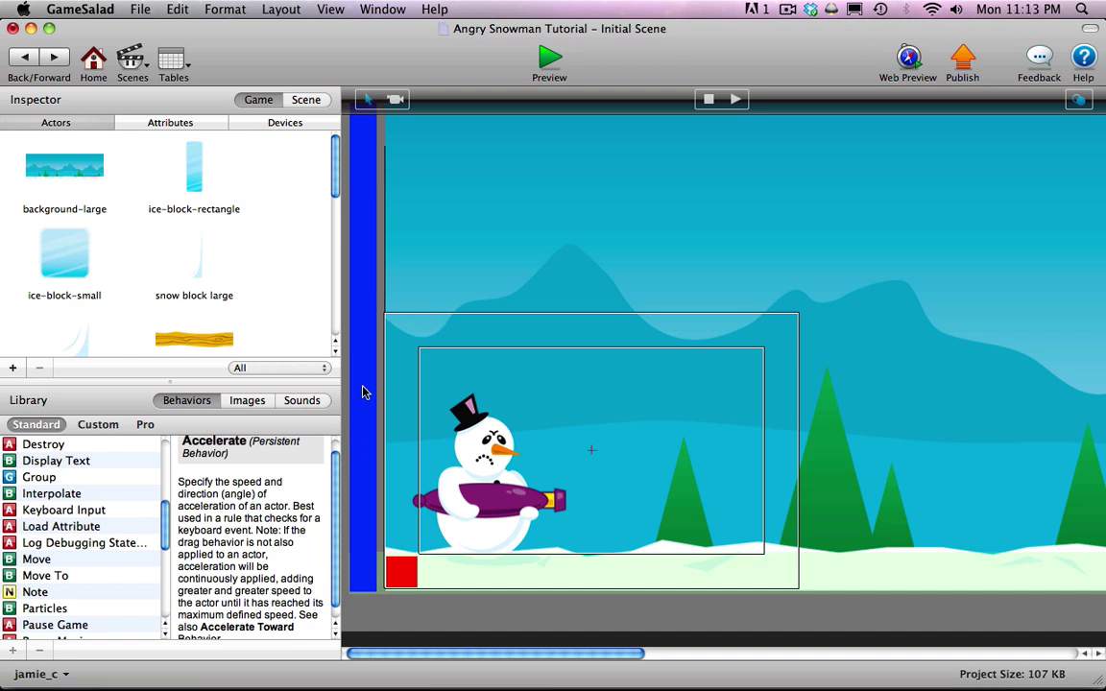
- Duplicate the tall boundy wall and place the copy just outside the scene's right edge, level with the ground
left_click_drag(363, 387, 1055, 366, "alt")
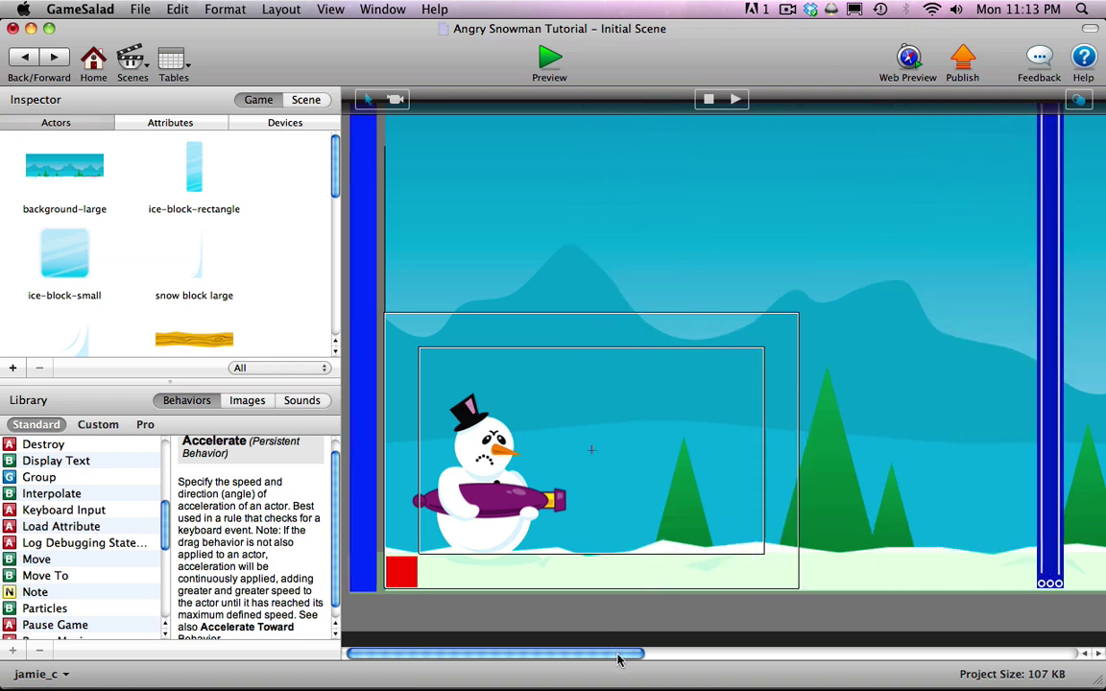
left_click_drag(618, 659, 817, 659)
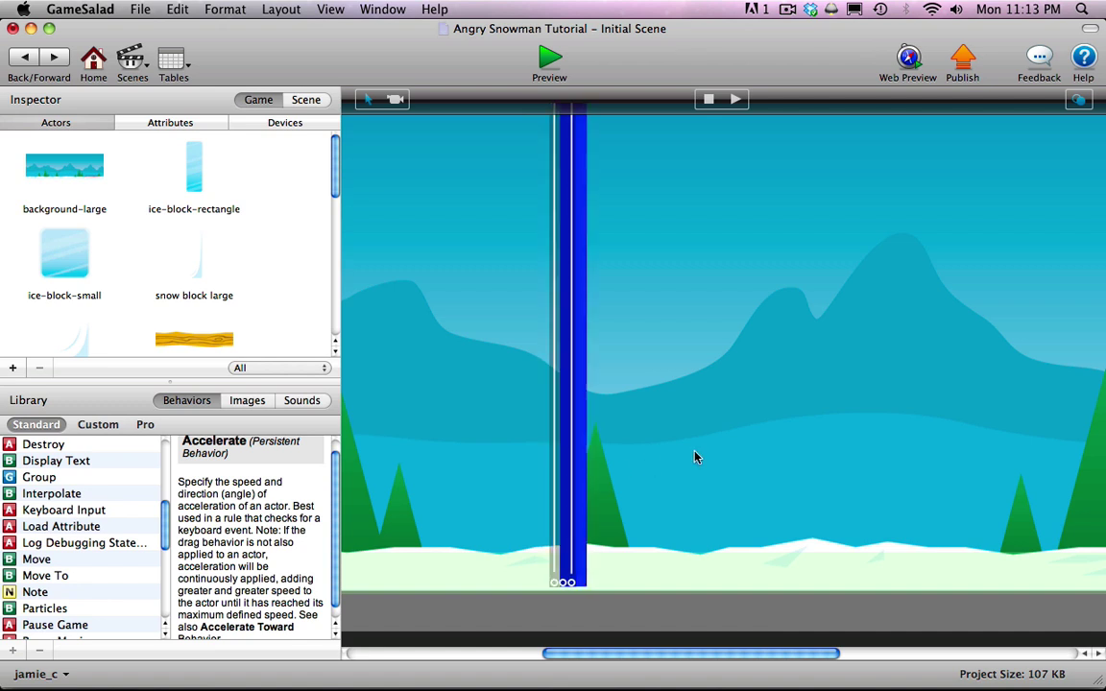
left_click_drag(694, 451, 1058, 460)
left_click_drag(724, 663, 928, 657)
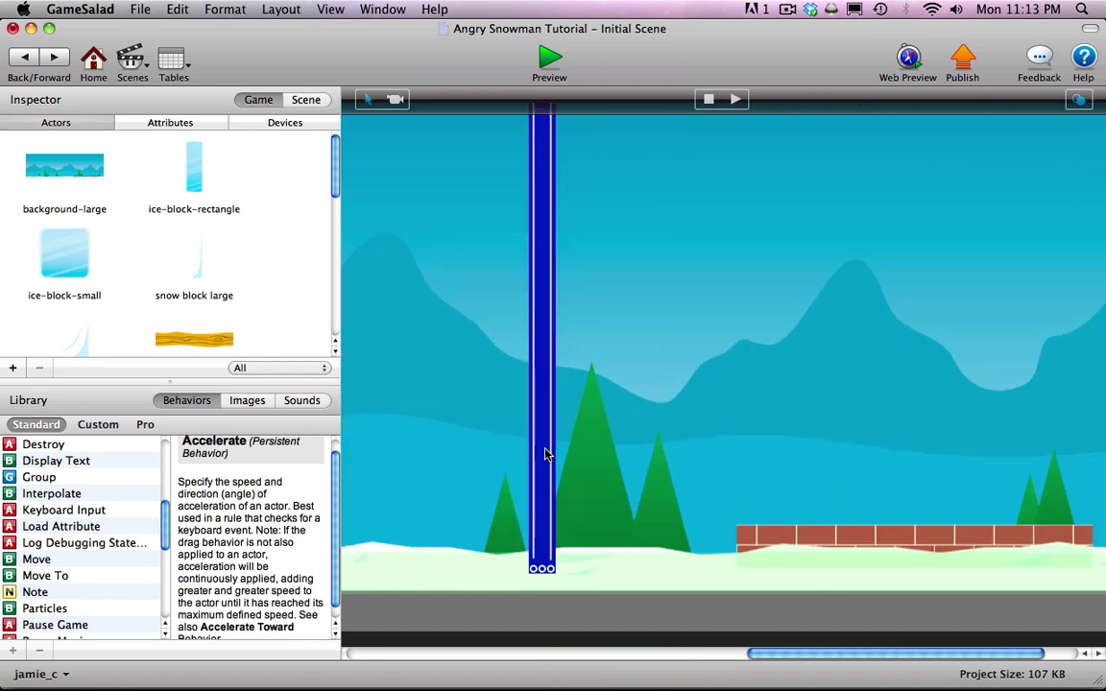
left_click_drag(548, 452, 1030, 470)
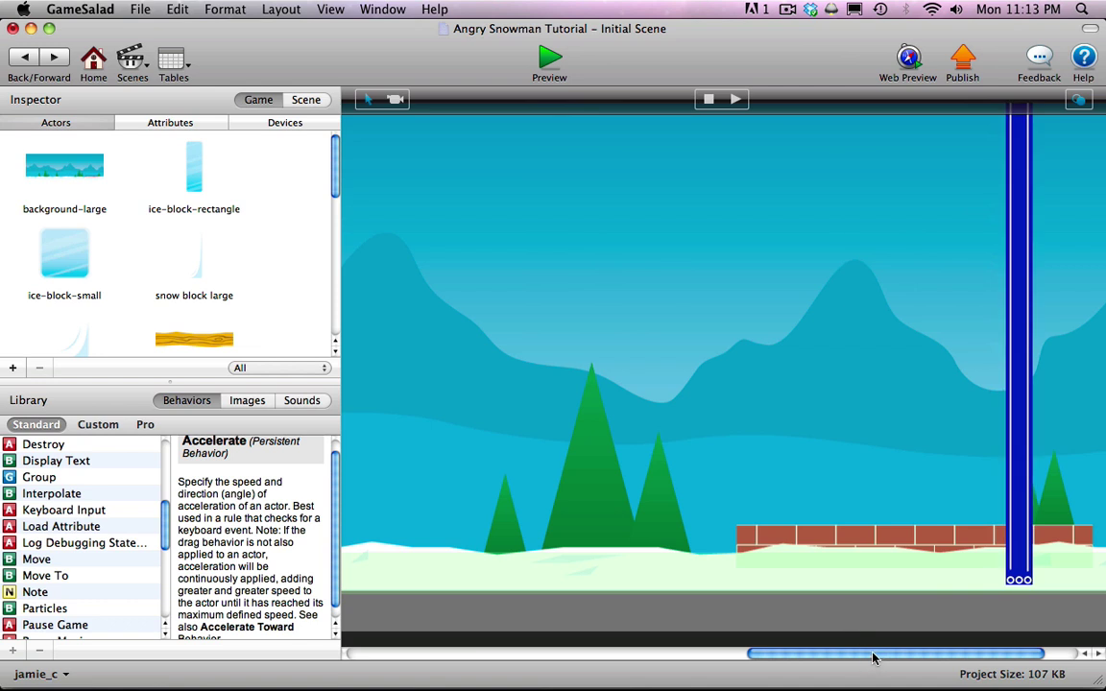
left_click_drag(874, 658, 984, 662)
left_click_drag(933, 523, 1095, 528)
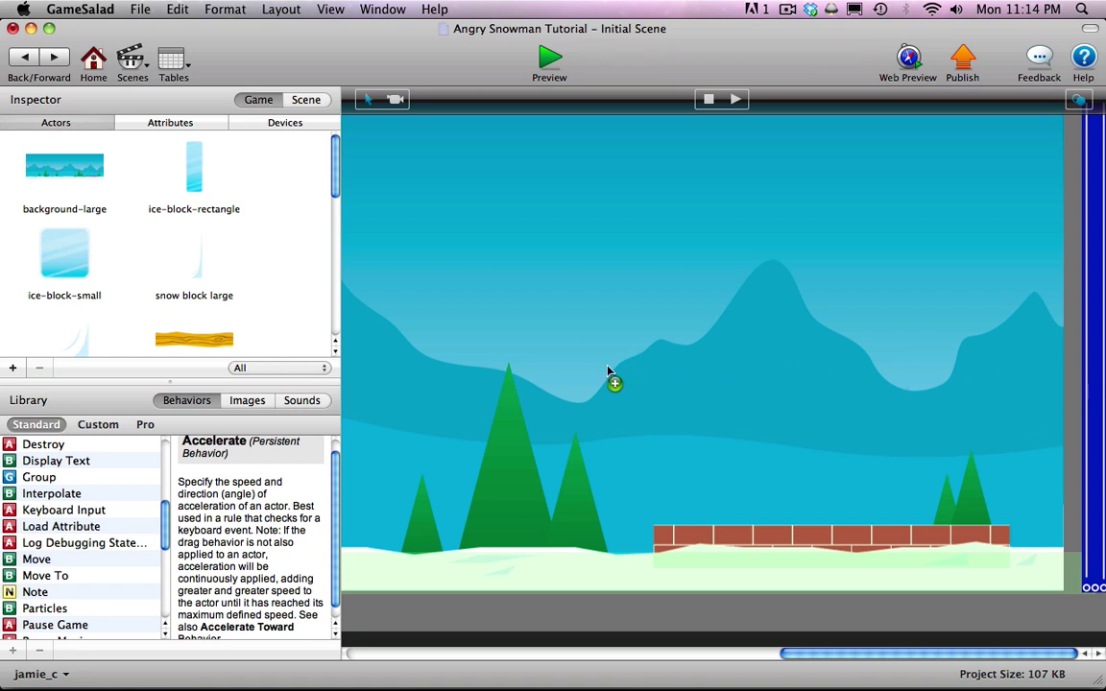
- Duplicate the boundy wall again and rotate the copy to 270 degrees so it lies horizontally across the scene
left_click_drag(563, 392, 564, 389)
left_click_drag(564, 162, 549, 476)
left_click_drag(545, 185, 526, 506)
left_click_drag(542, 172, 544, 198)
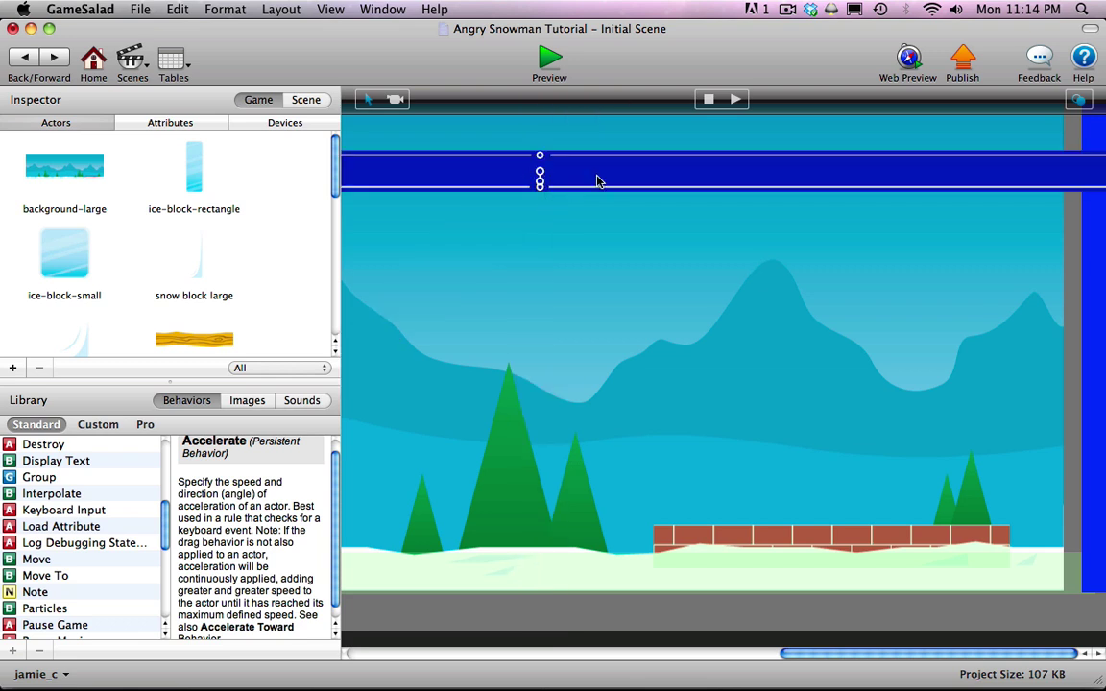
- Move the horizontal boundy wall so its left end meets the wall at the scene's left edge
left_click_drag(790, 656, 357, 641)
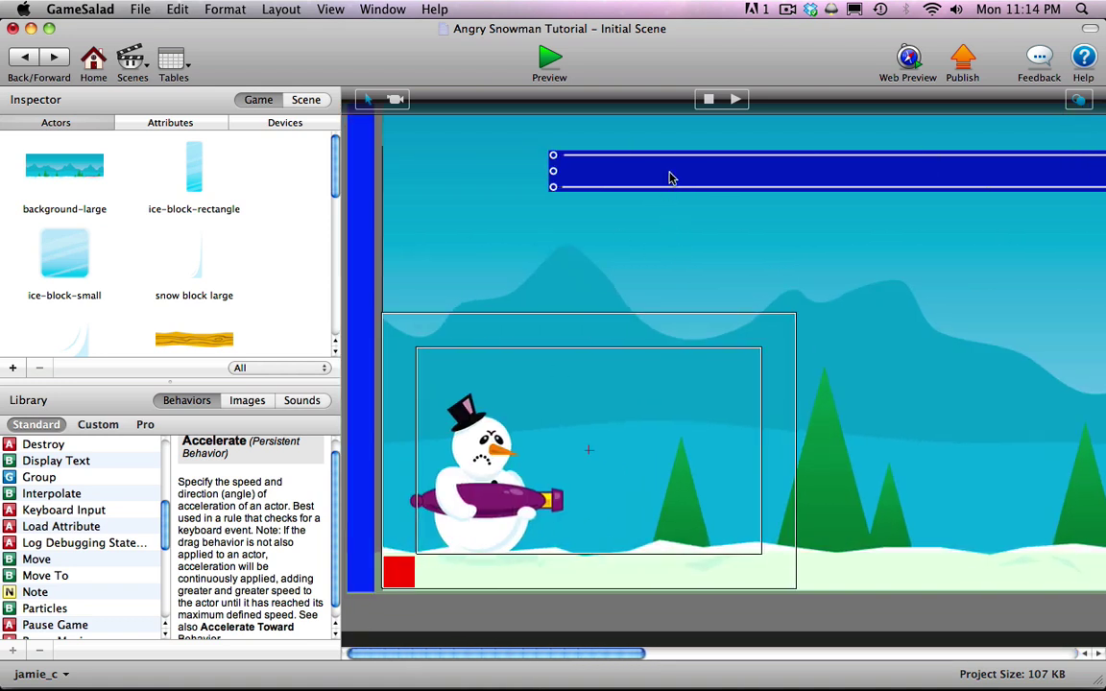
left_click_drag(670, 178, 472, 160)
left_click_drag(433, 656, 308, 653)
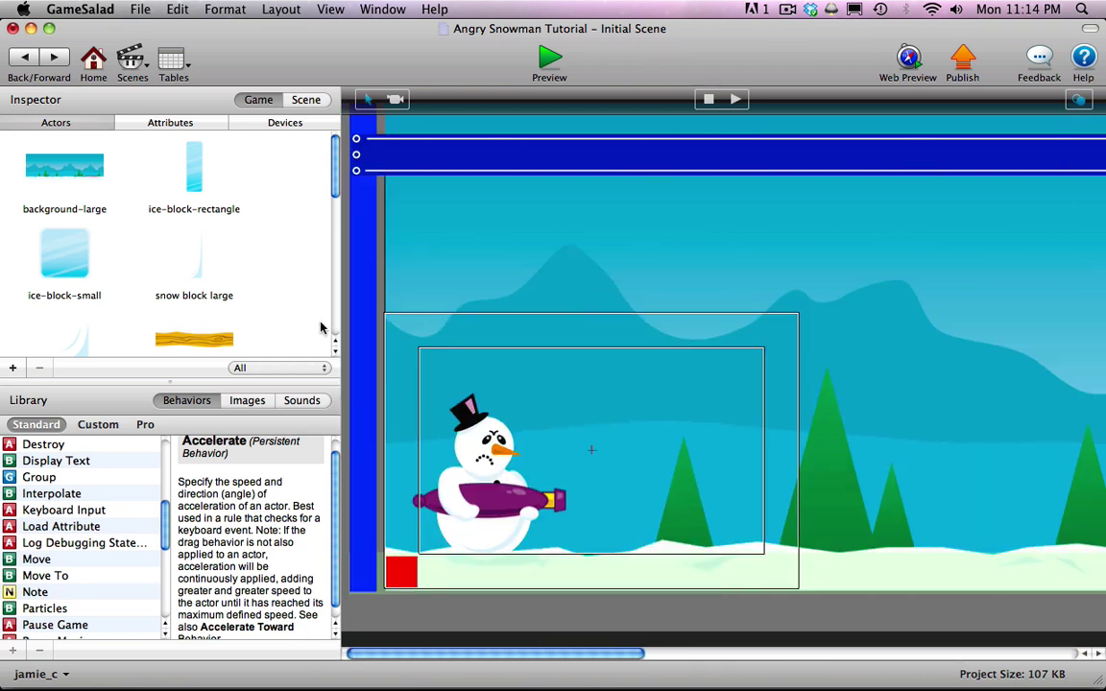
- Set the horizontal boundy wall's Y position to 900 and return to the scene
double_click(411, 160)
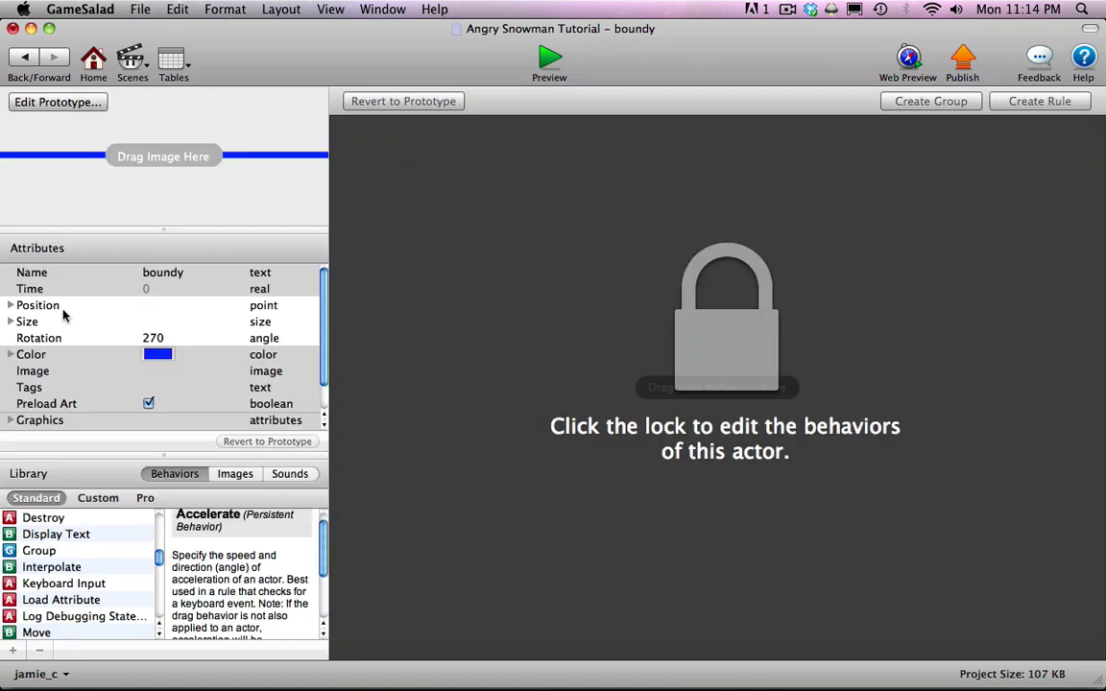
left_click(11, 306)
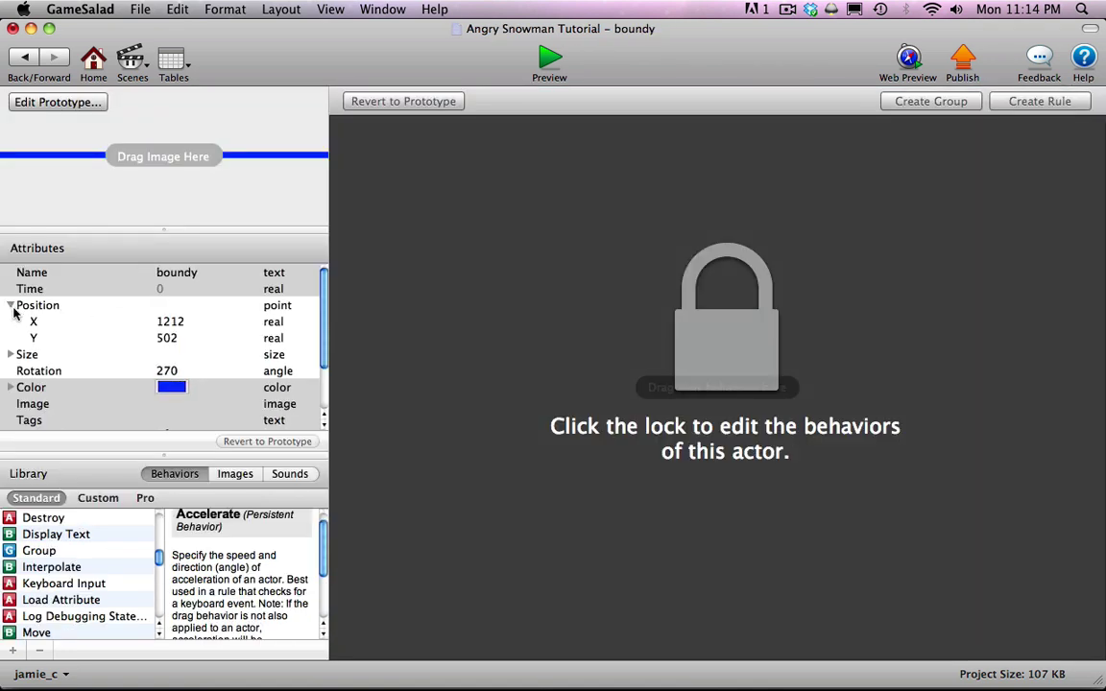
double_click(167, 338)
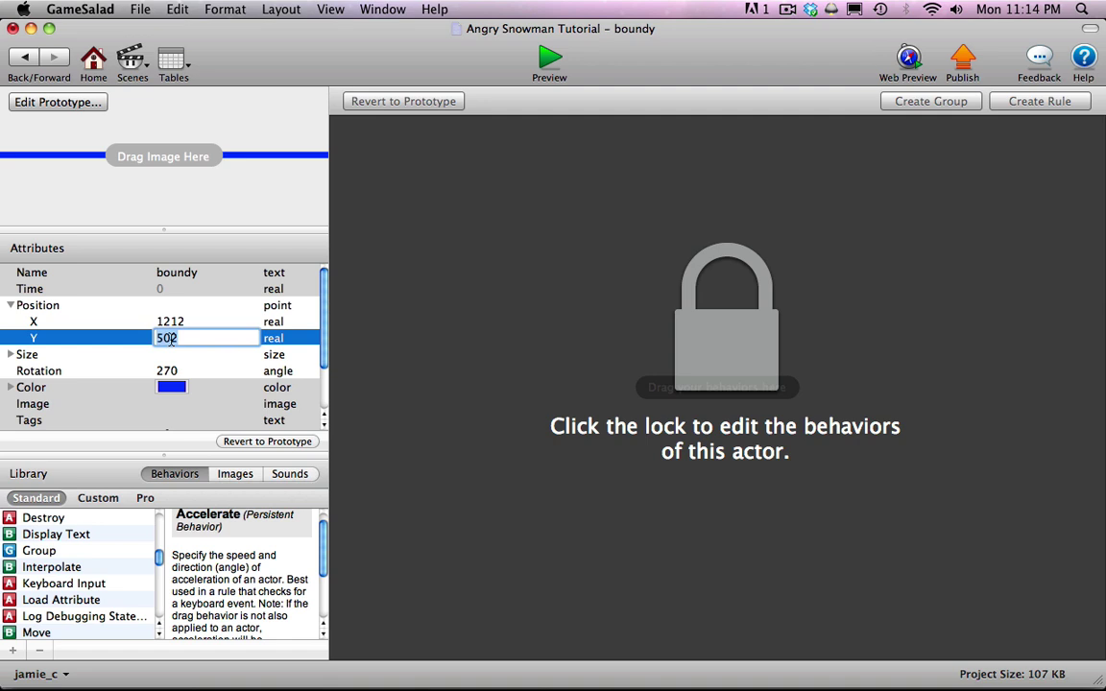
type("90")
key("Tab")
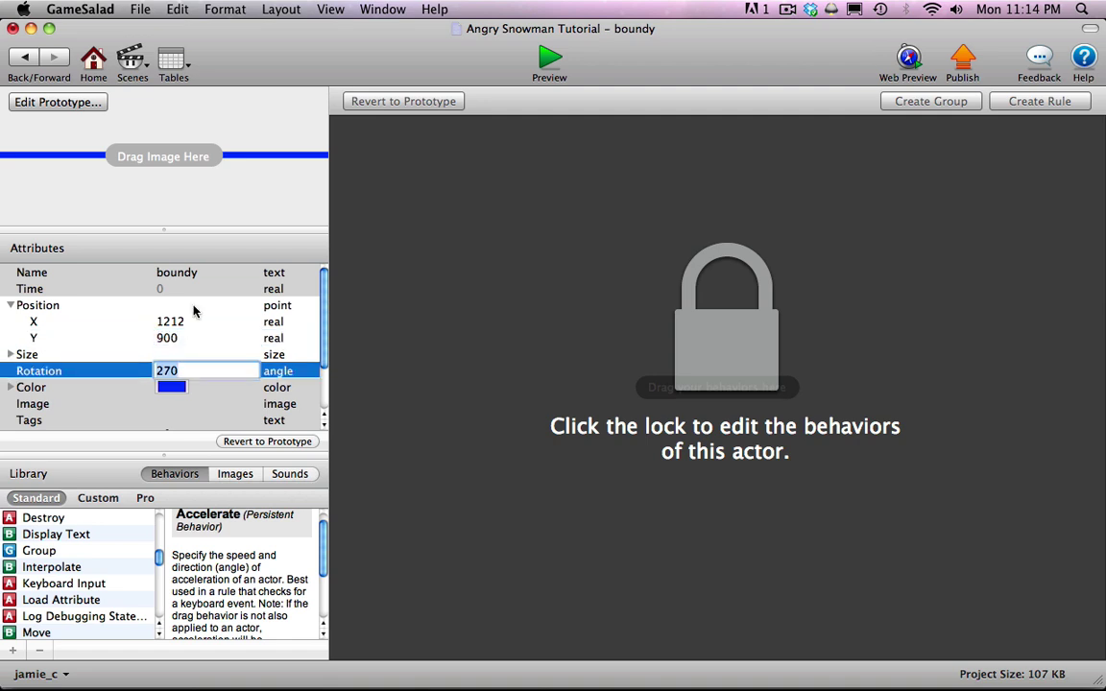
left_click(35, 58)
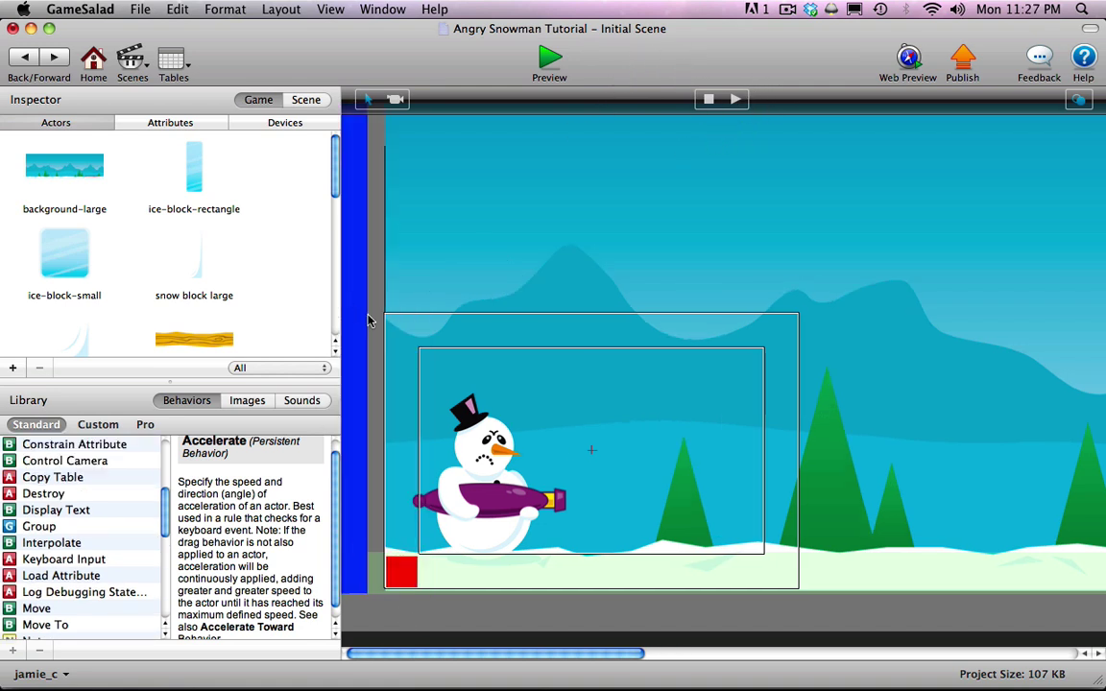
- Set the boundy prototype's density, friction and bounciness to 0 and make the actor non-movable
left_click_drag(336, 189, 309, 302)
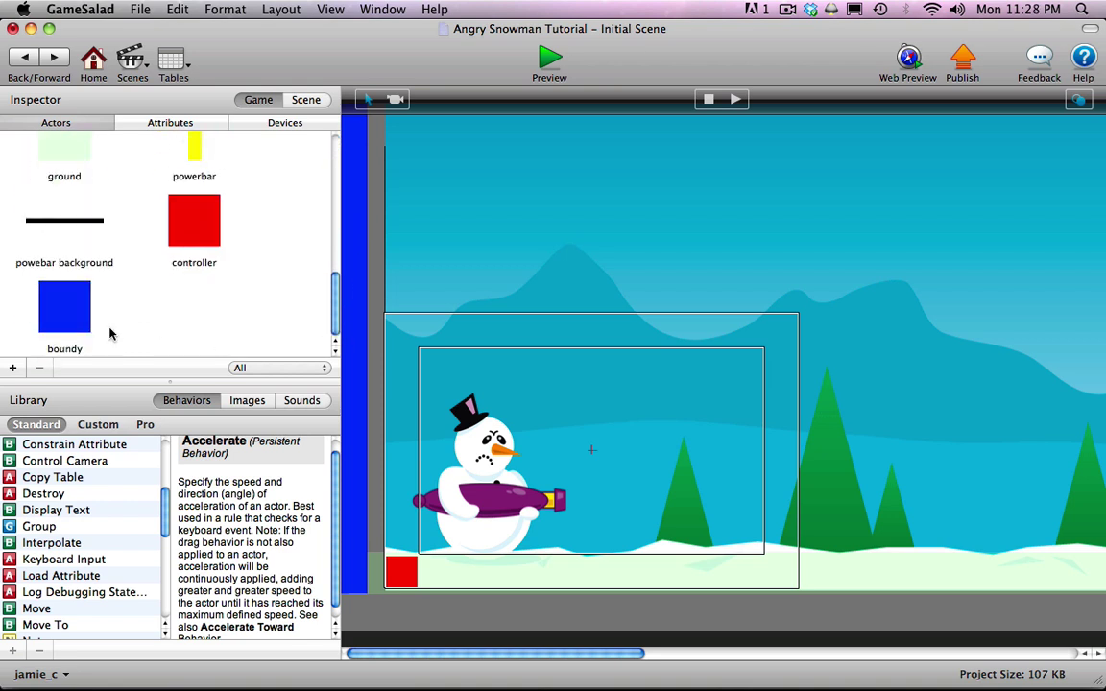
double_click(66, 318)
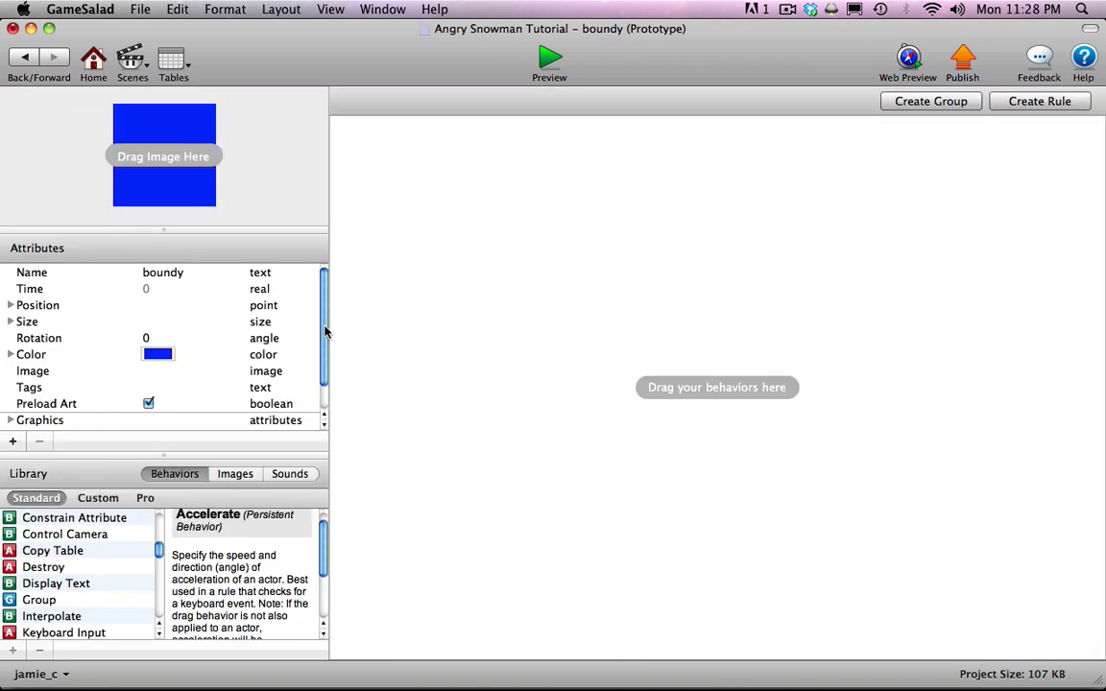
scroll(288, 336, "down", 2)
left_click(11, 422)
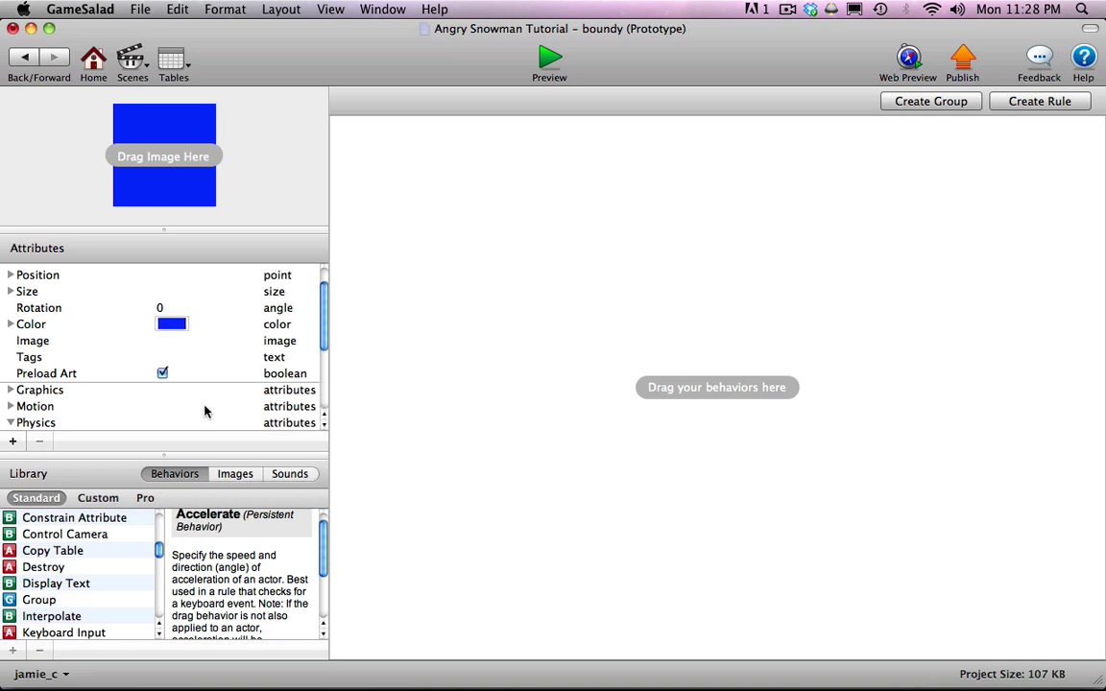
scroll(323, 336, "down", 5)
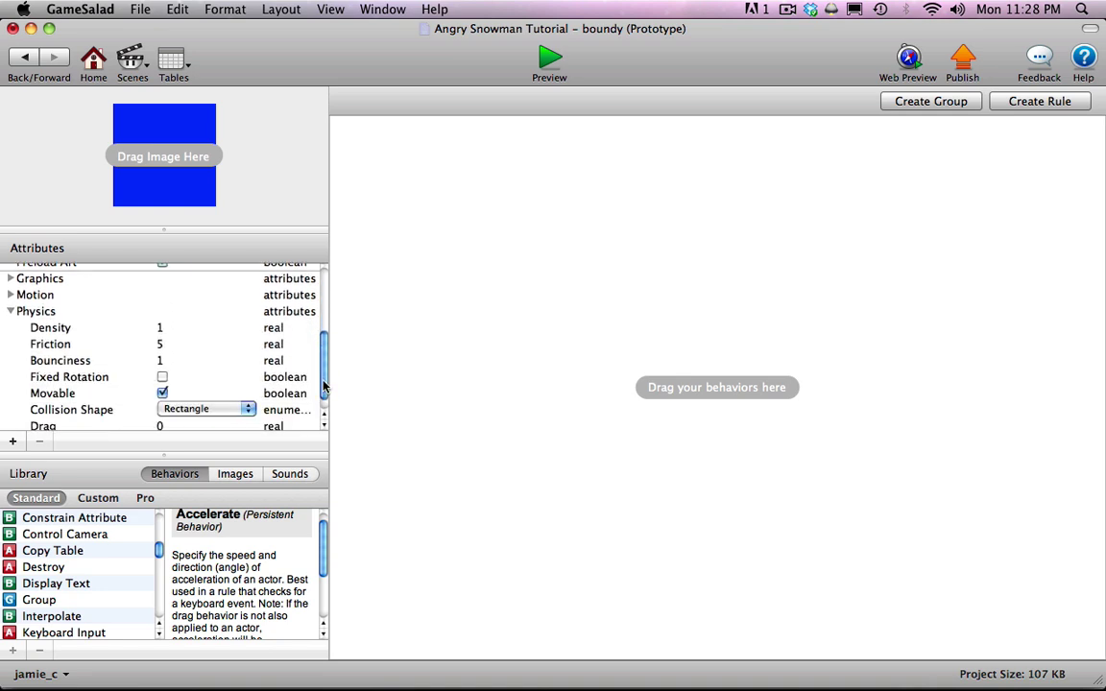
left_click(158, 328)
type("0")
key("Tab")
type("0")
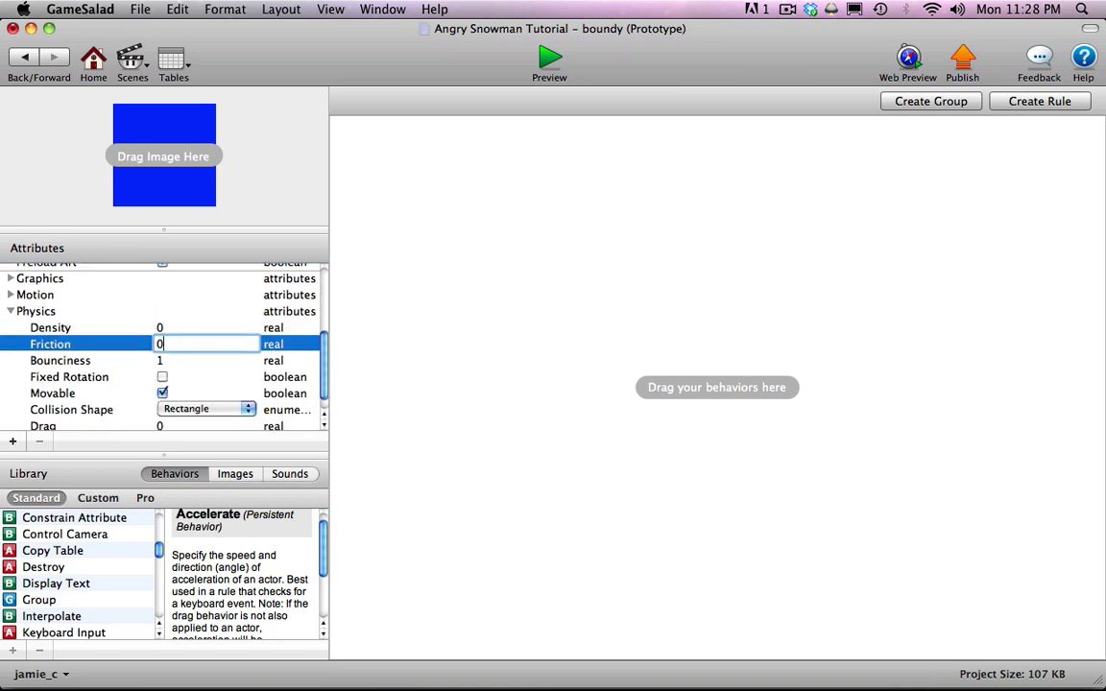
key("Tab")
type("0")
key("Tab")
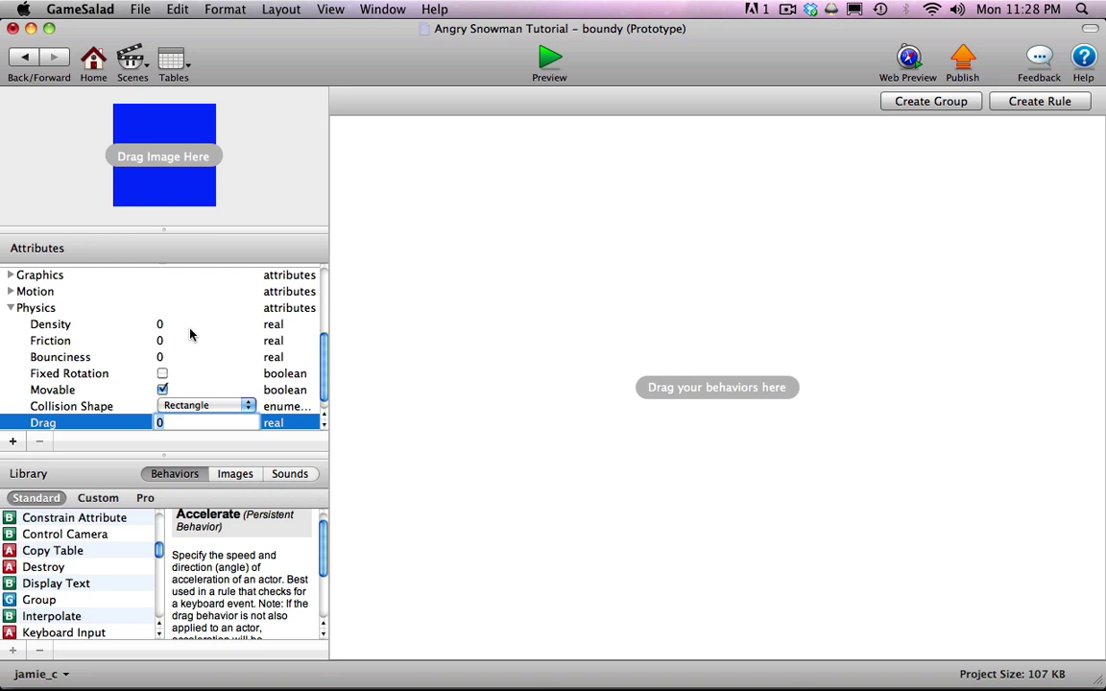
left_click(162, 389)
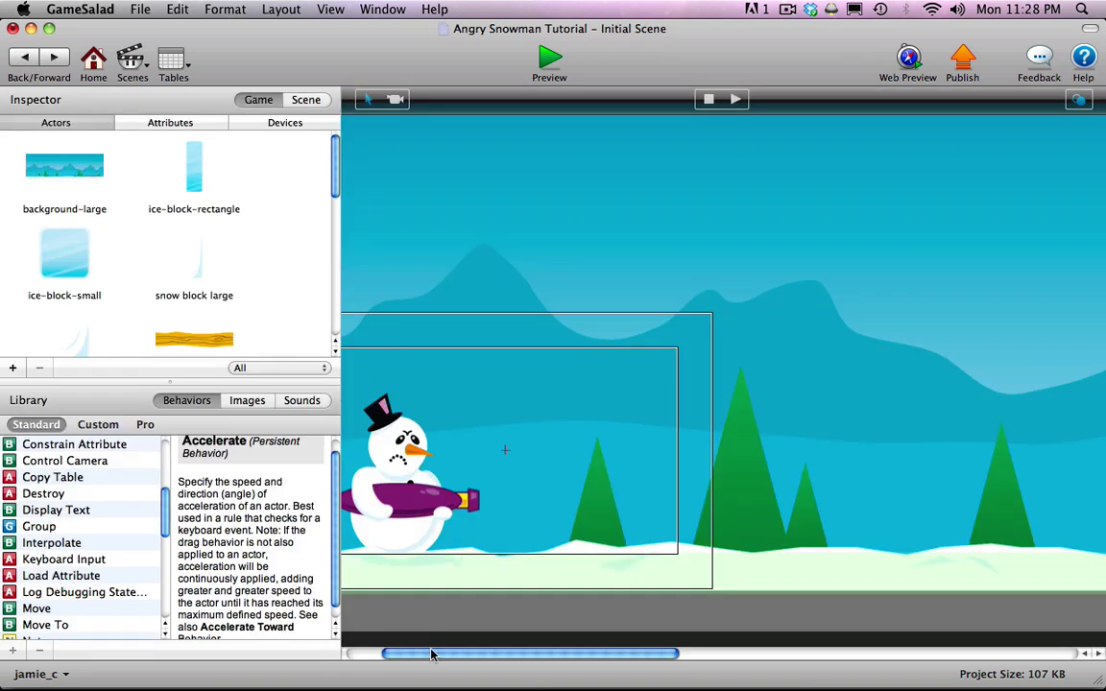
- Create a rule on the snow-ball prototype that triggers when it overlaps or collides with an actor of type boundy
left_click_drag(429, 652, 390, 652)
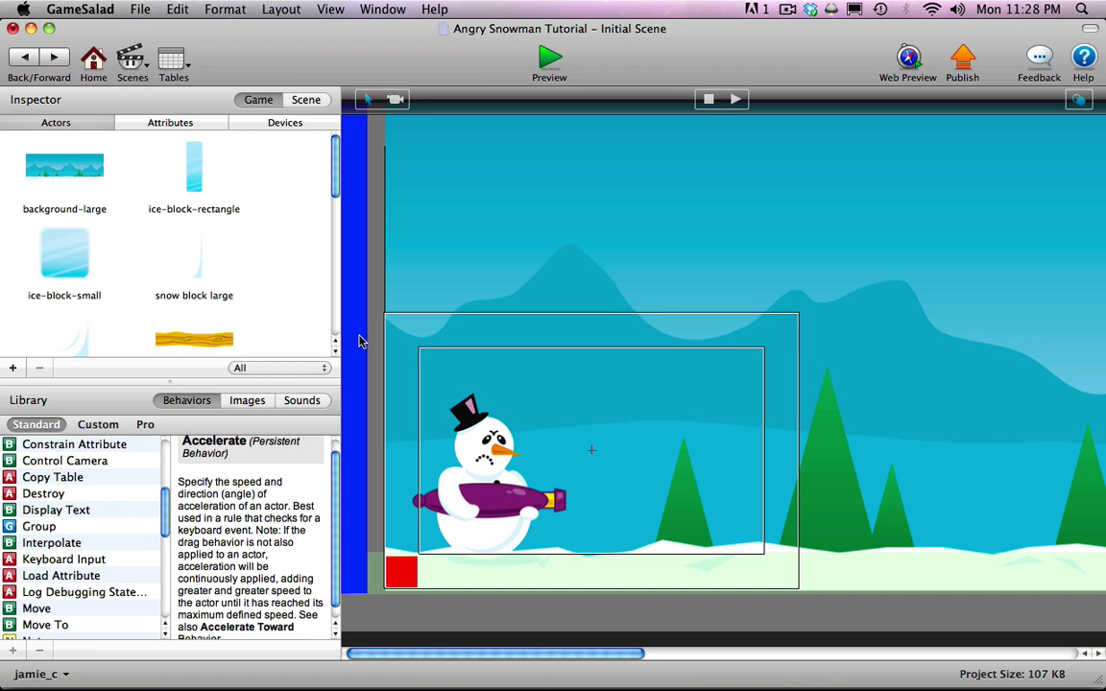
left_click_drag(334, 190, 334, 249)
double_click(187, 177)
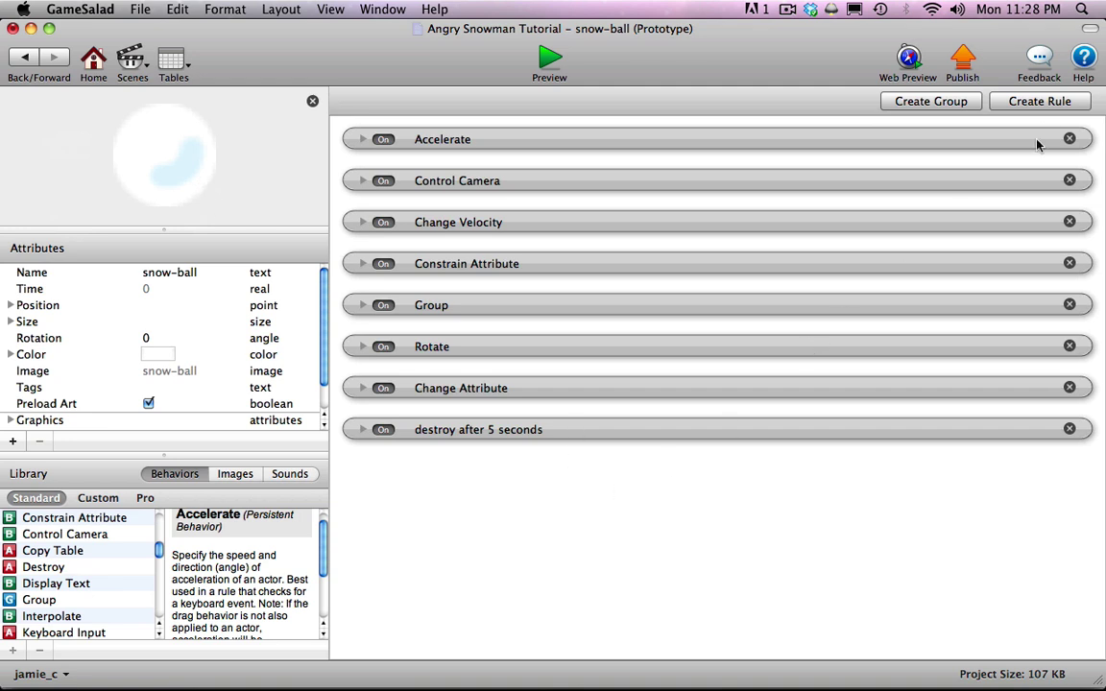
left_click(1039, 100)
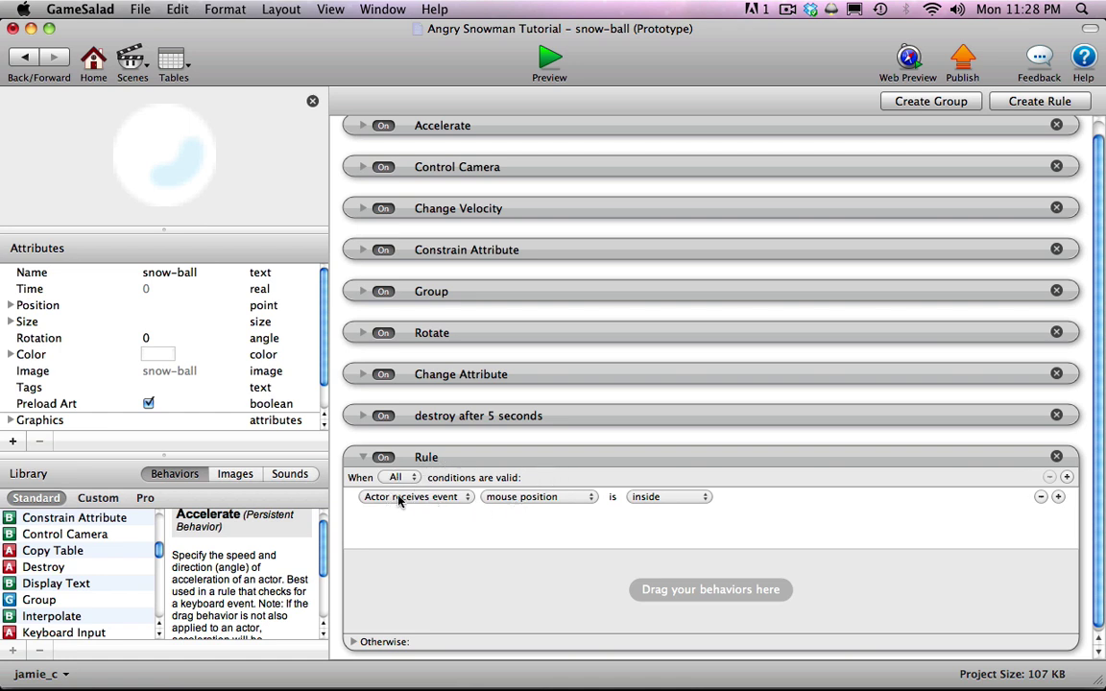
left_click(512, 497)
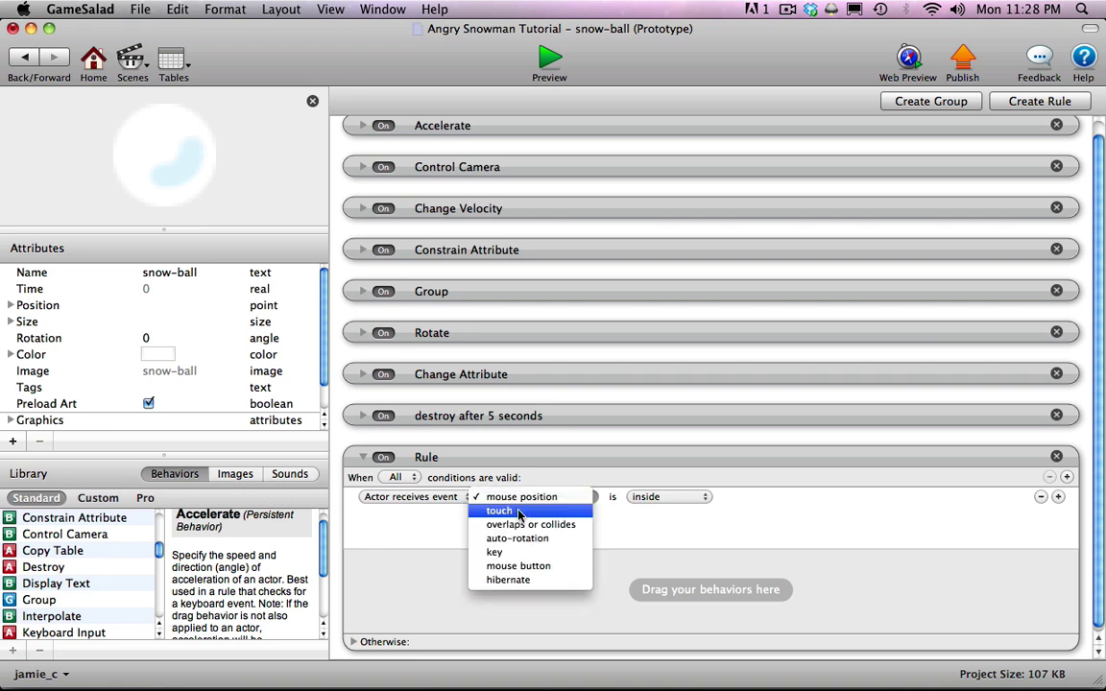
left_click(524, 525)
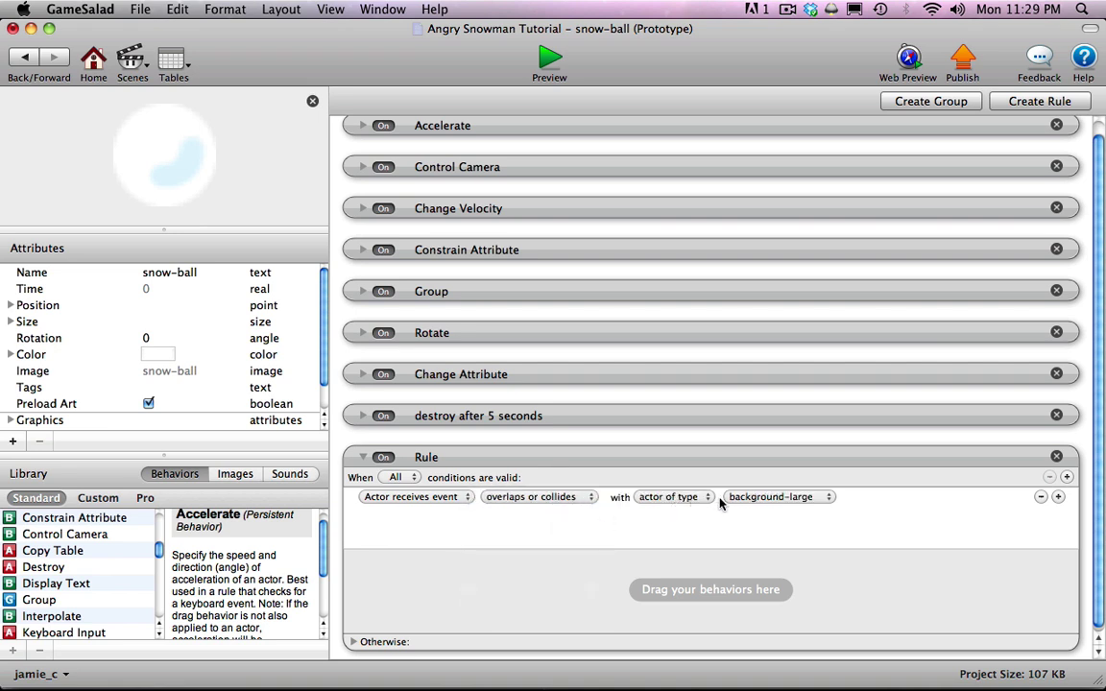
left_click(725, 497)
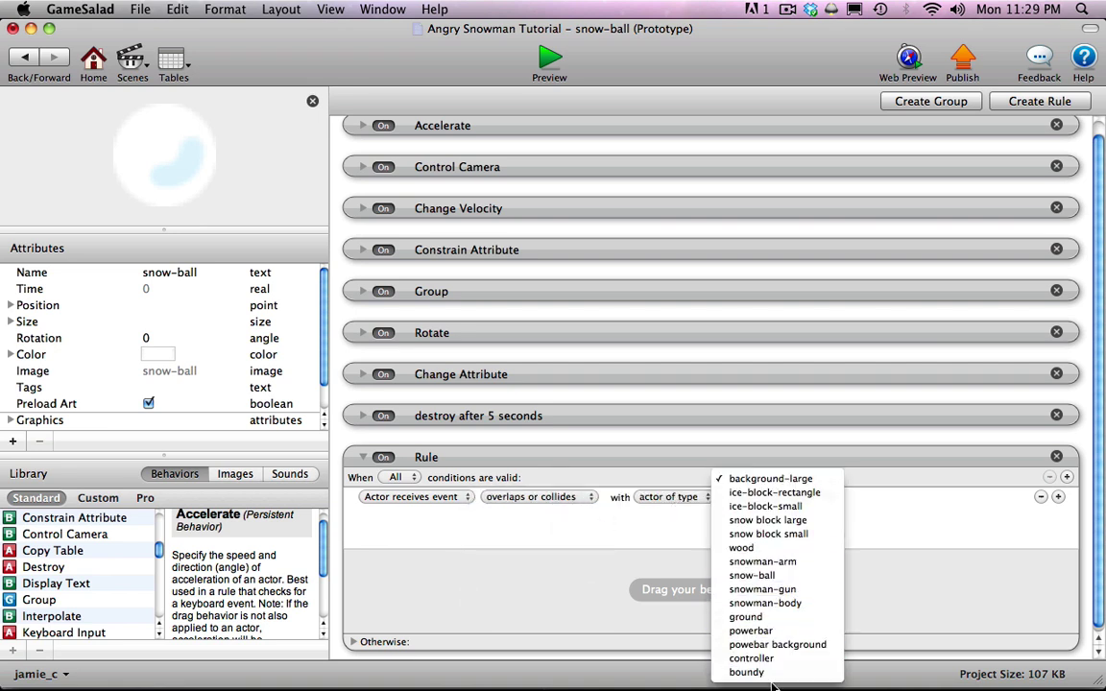
left_click(759, 672)
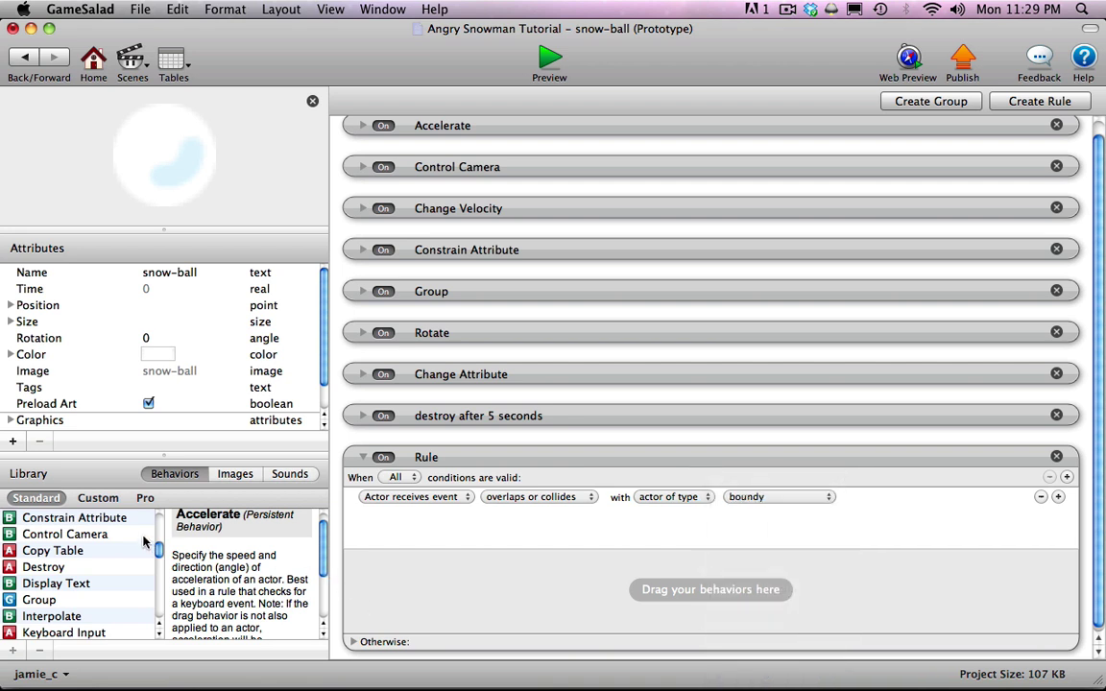
- Add a Change Attribute behavior to the boundy collision rule that sets game.snowBall to false
scroll(154, 537, "up", 5)
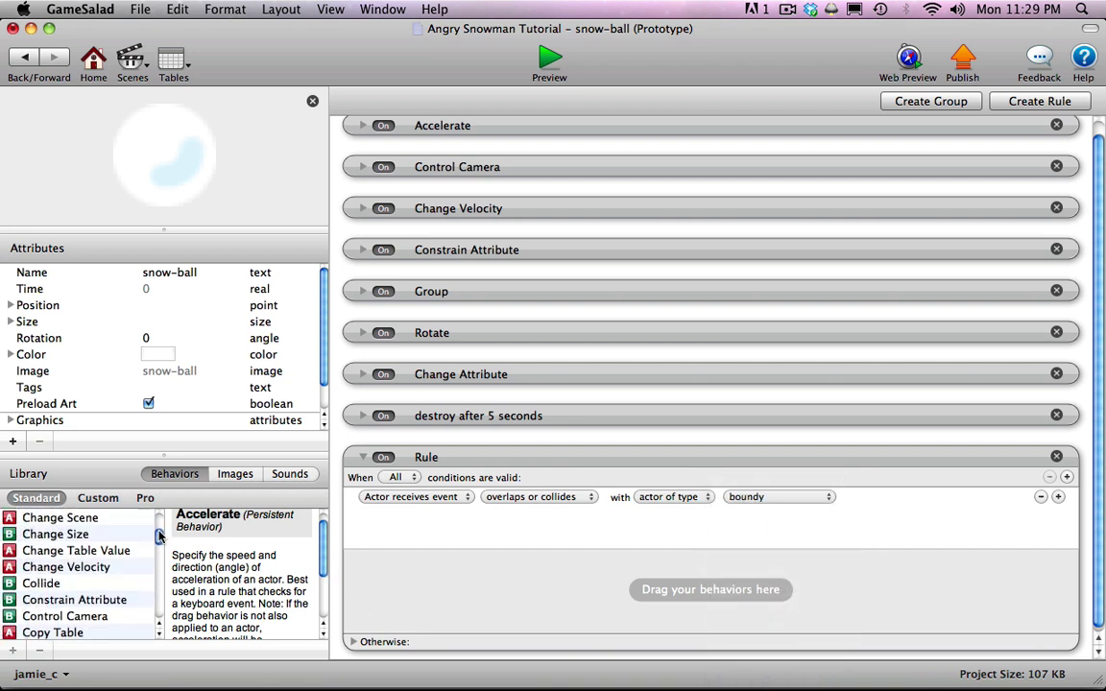
scroll(160, 534, "up", 2)
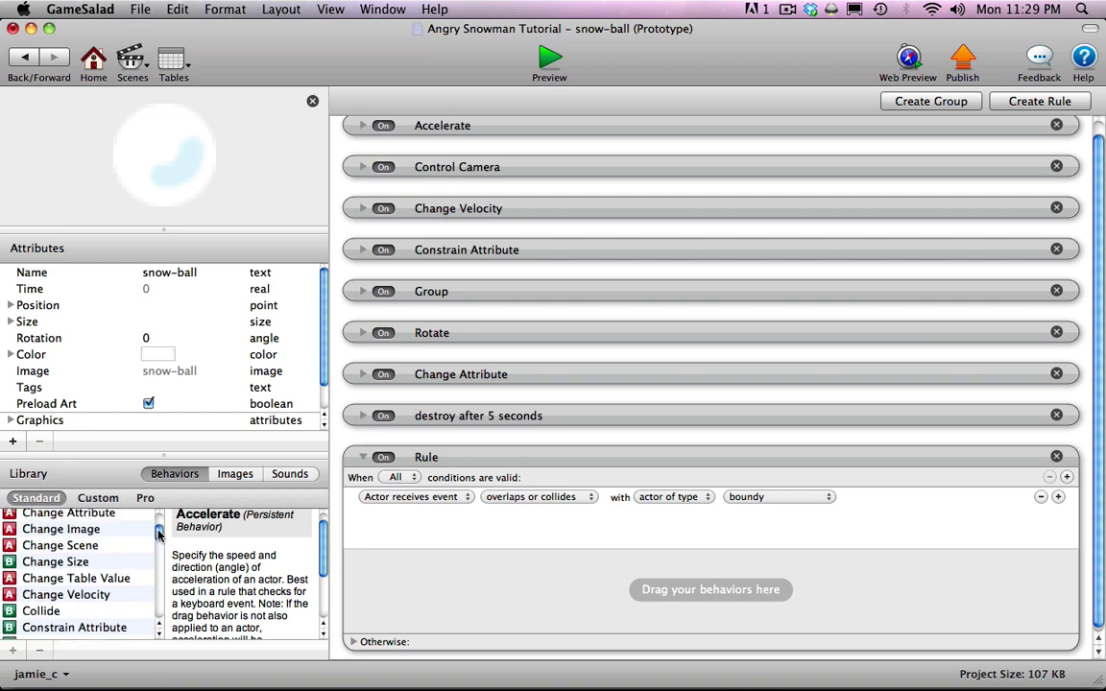
scroll(159, 534, "up", 2)
left_click_drag(68, 539, 388, 580)
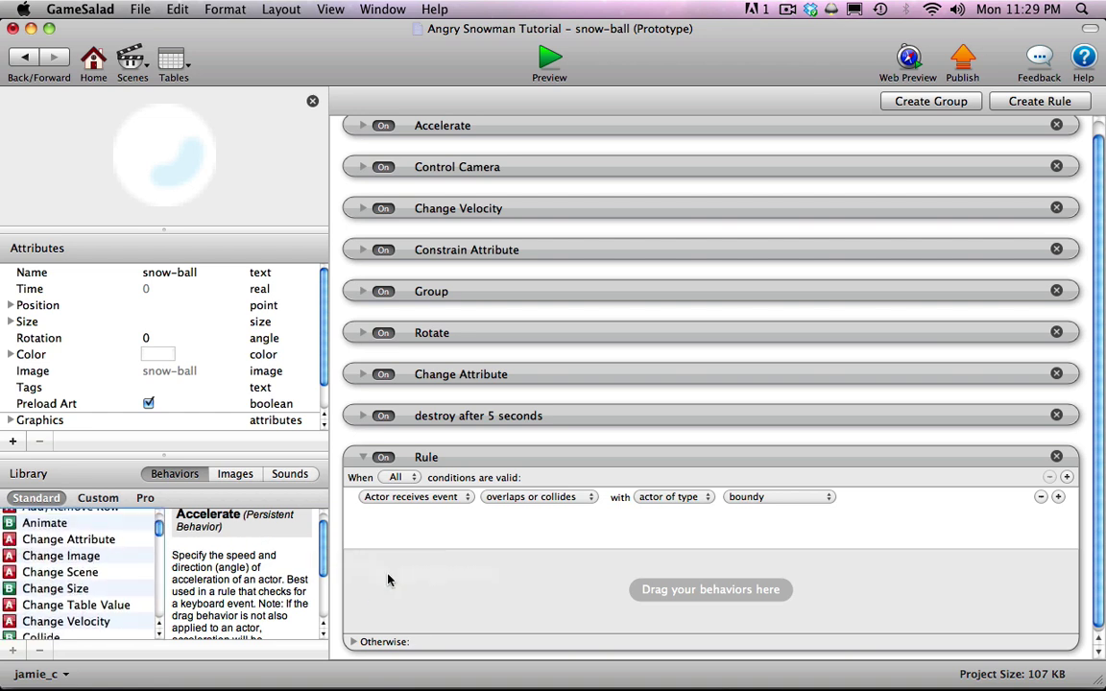
left_click(529, 600)
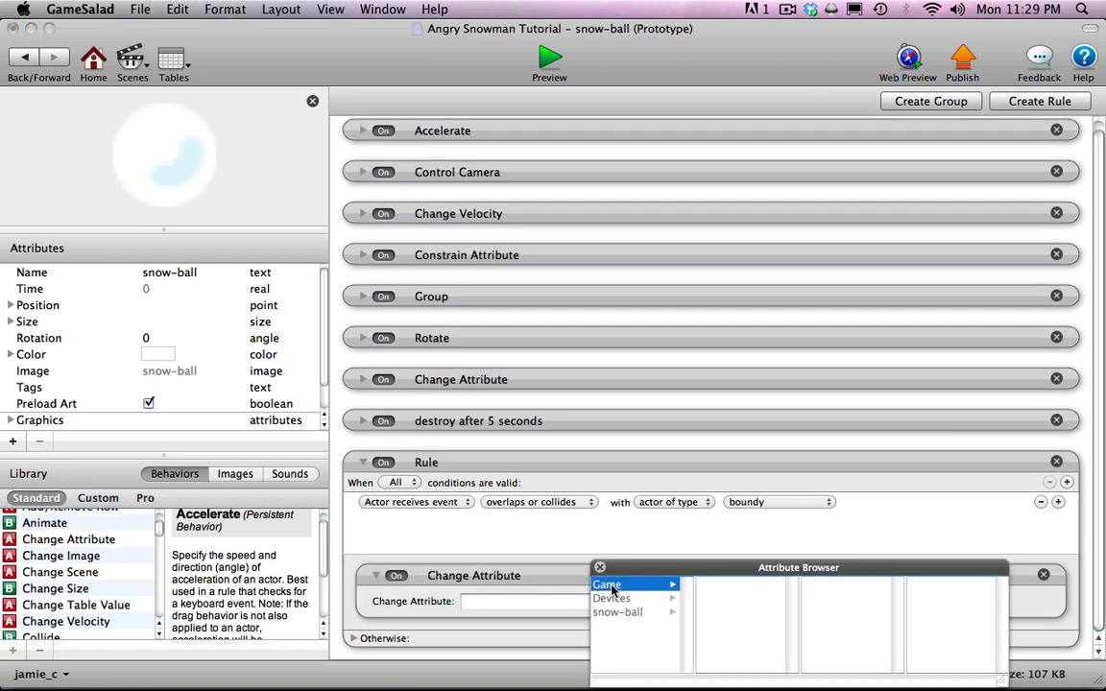
left_click(608, 585)
scroll(787, 610, "down", 2)
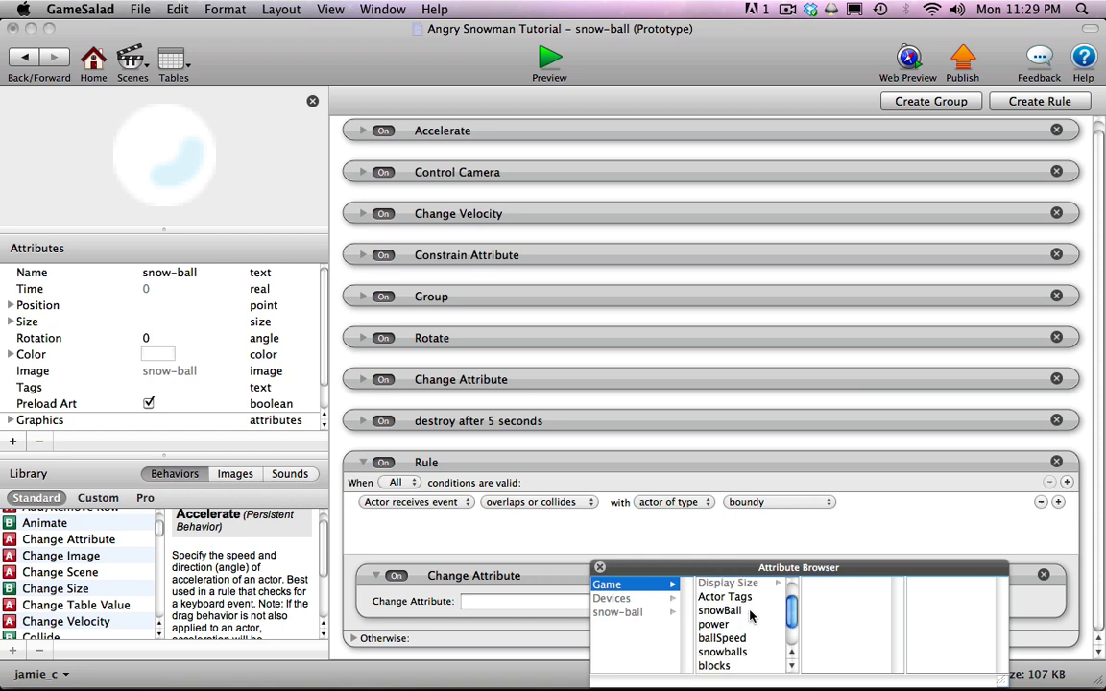
double_click(750, 612)
left_click(726, 602)
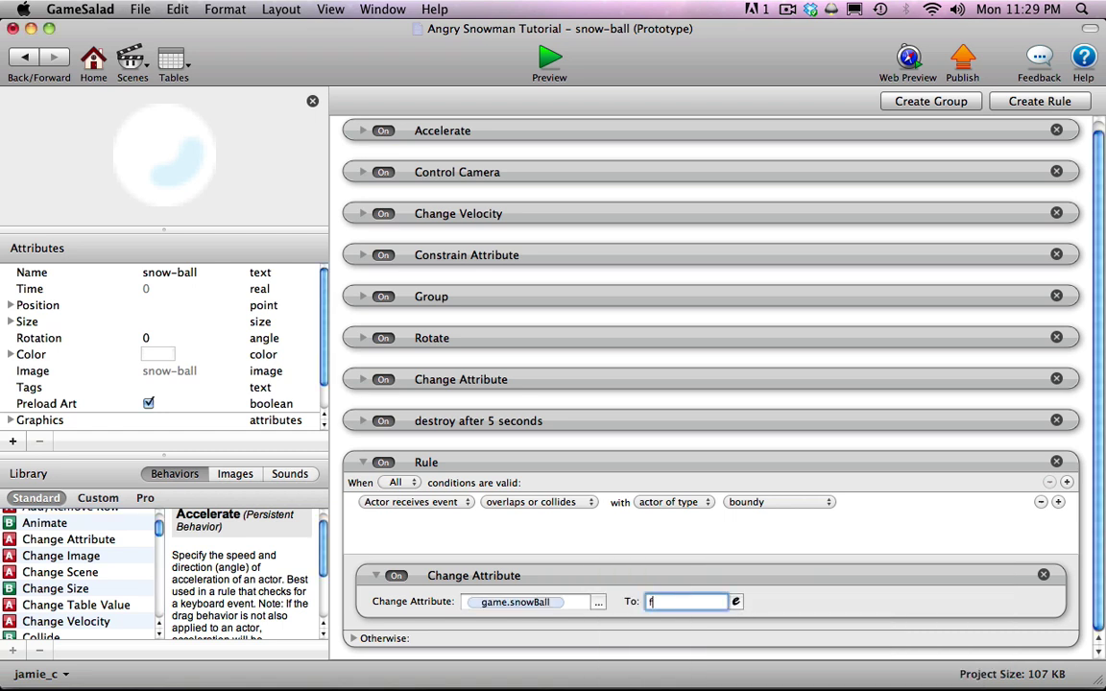
type("false")
double_click(684, 602)
- Add a Destroy behavior to the boundy collision rule below the Change Attribute behavior
scroll(161, 529, "down", 5)
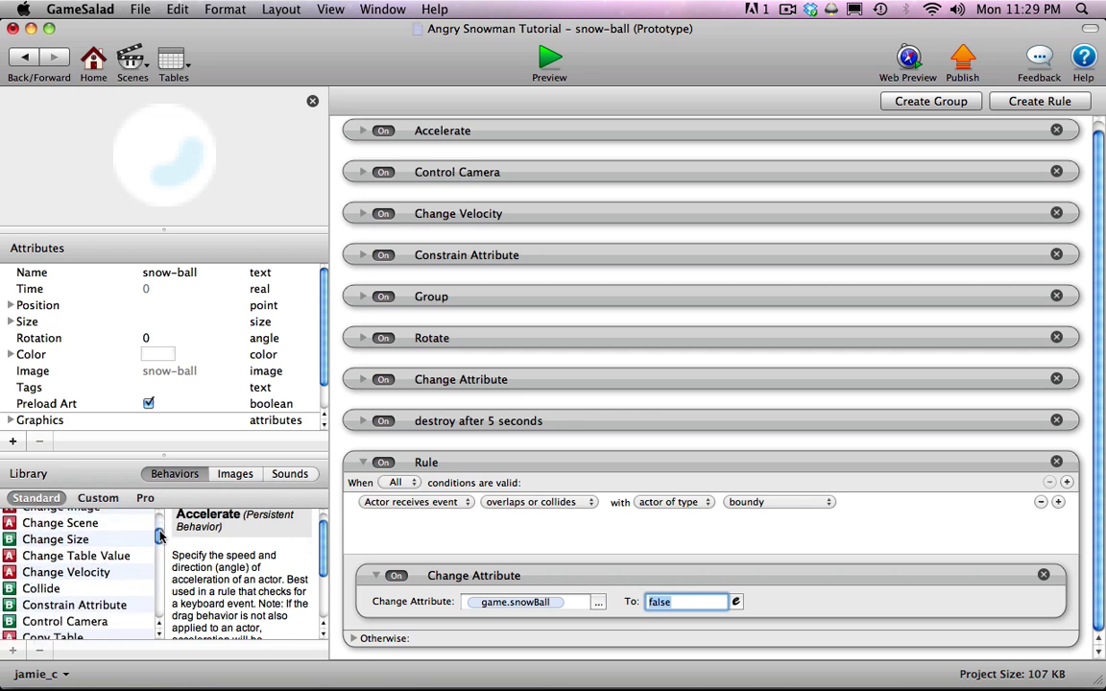
left_click_drag(8, 567, 388, 642)
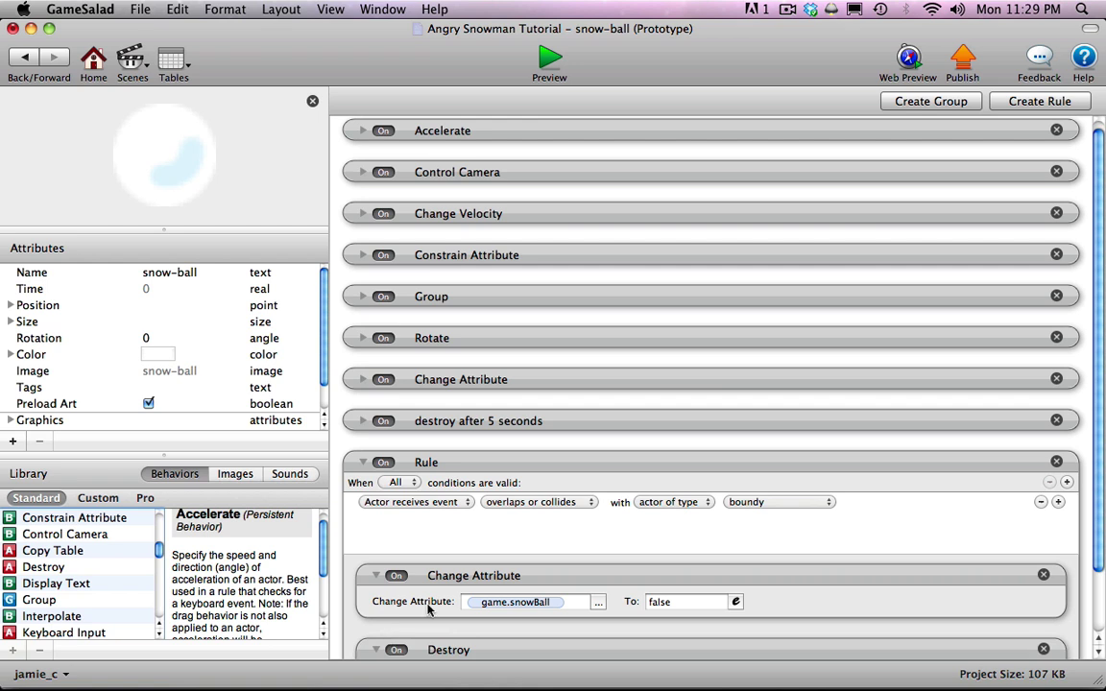
- Preview the game to test how the snowball behaves when it hits the boundary walls
left_click(549, 62)
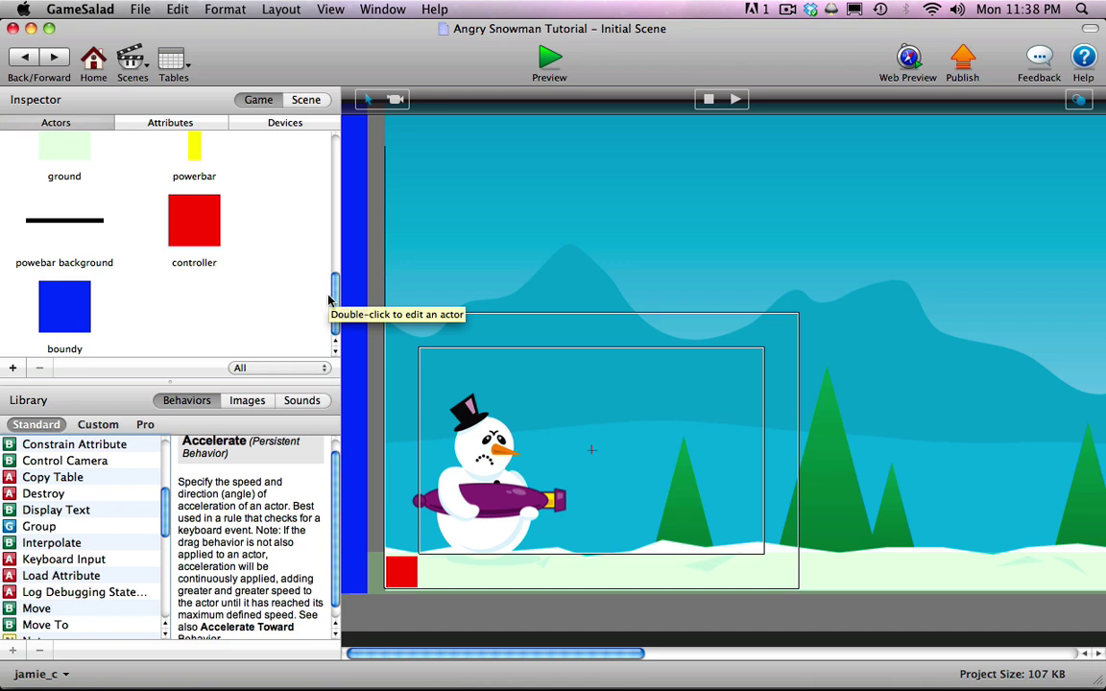
- Create an actor from the snow-ball-trail image in the project library and name it snow-ball-trail-0
left_click(261, 404)
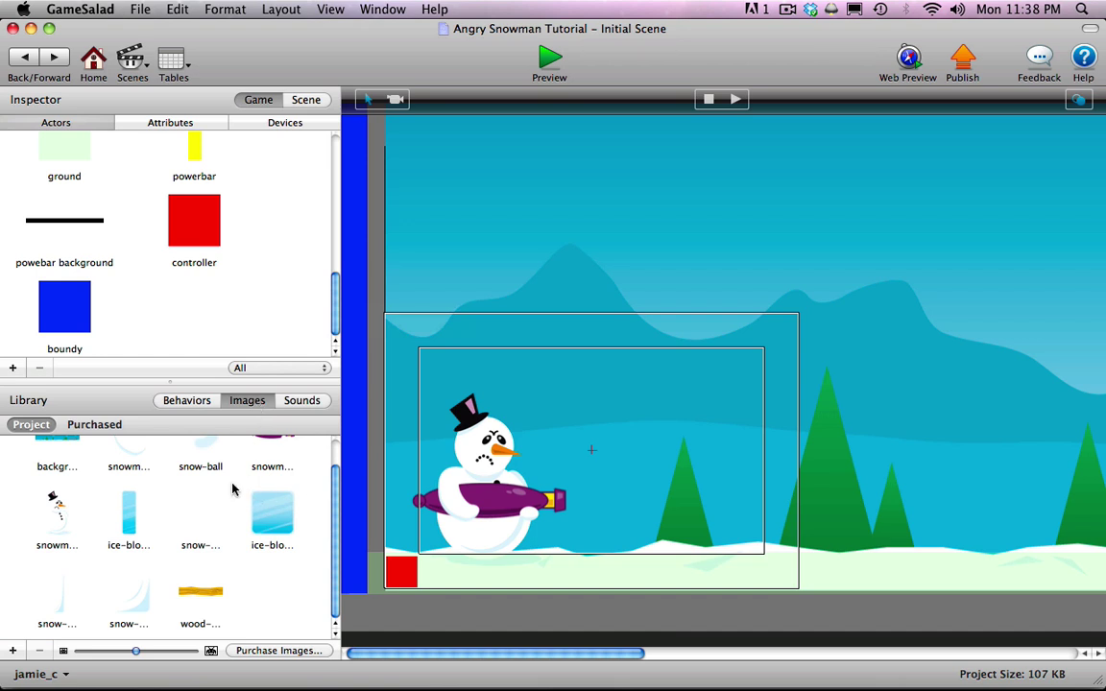
left_click_drag(194, 522, 194, 317)
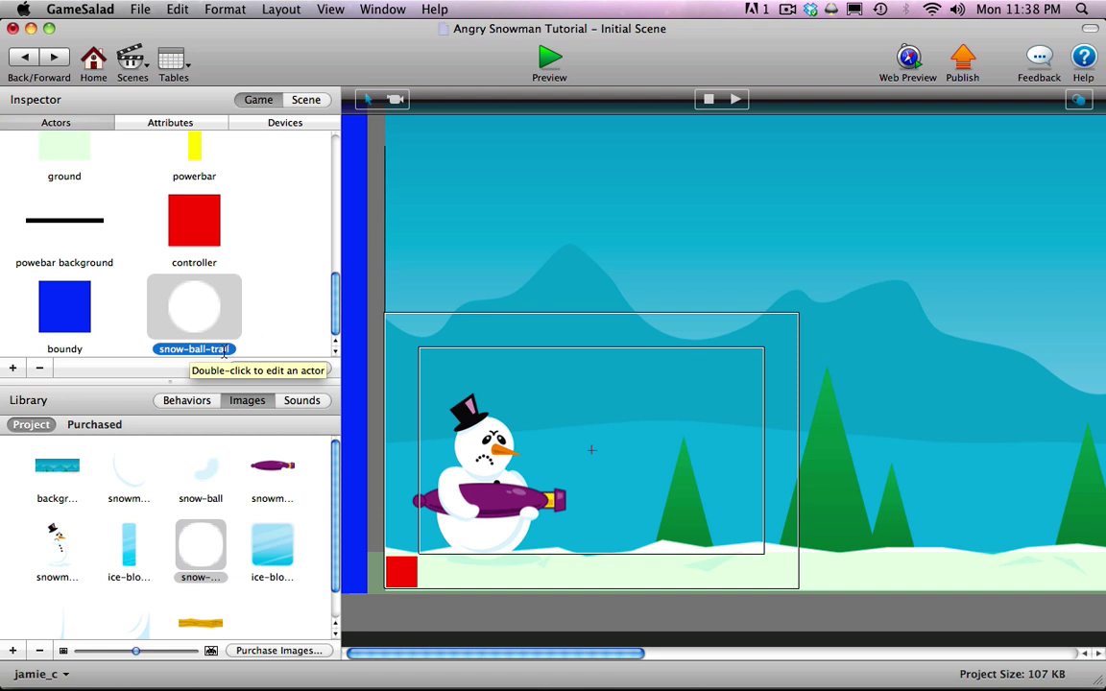
left_click(224, 349)
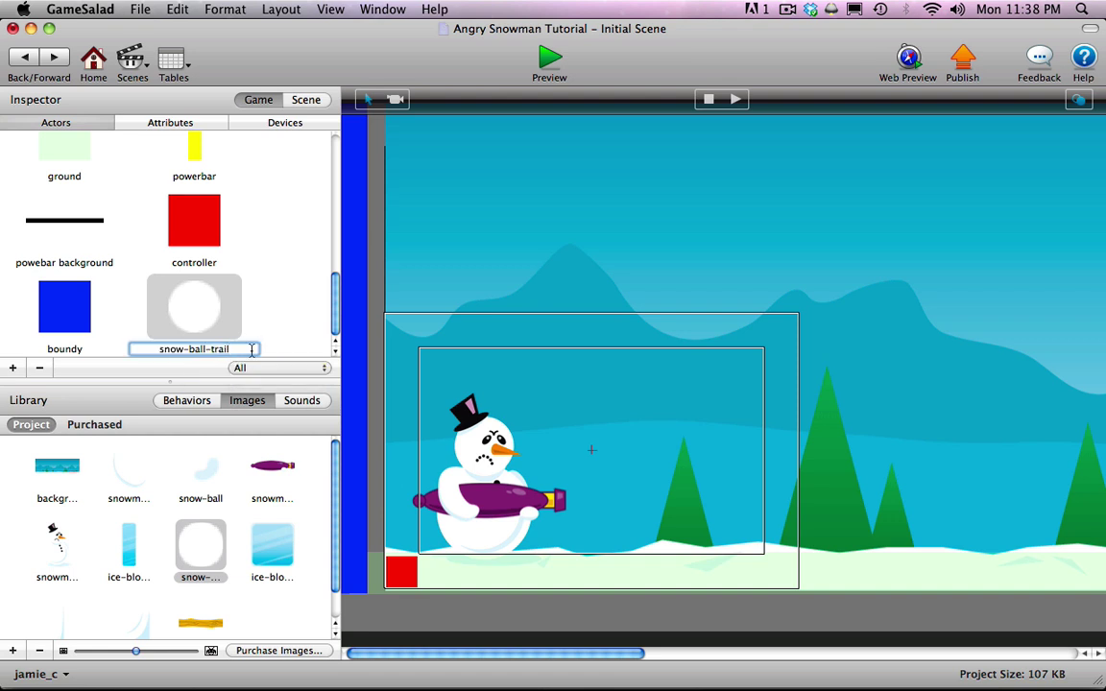
type("-0")
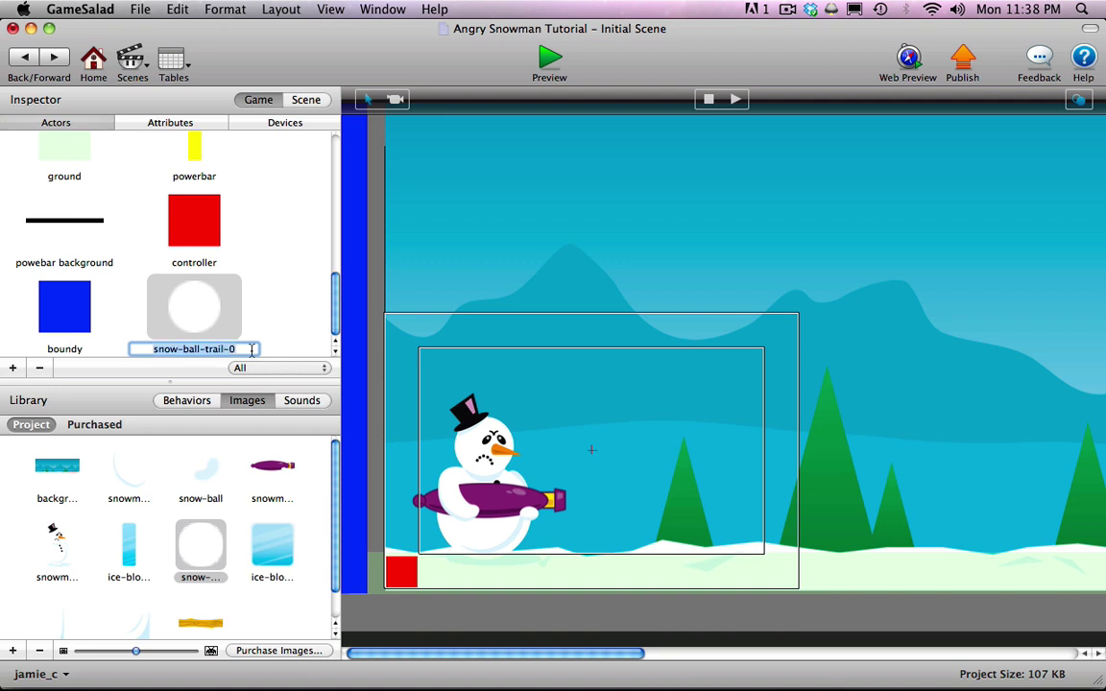
- Duplicate the snow-ball-trail-0 actor and rename the copy snow-ball-trail-1
left_click_drag(192, 304, 278, 305, "alt")
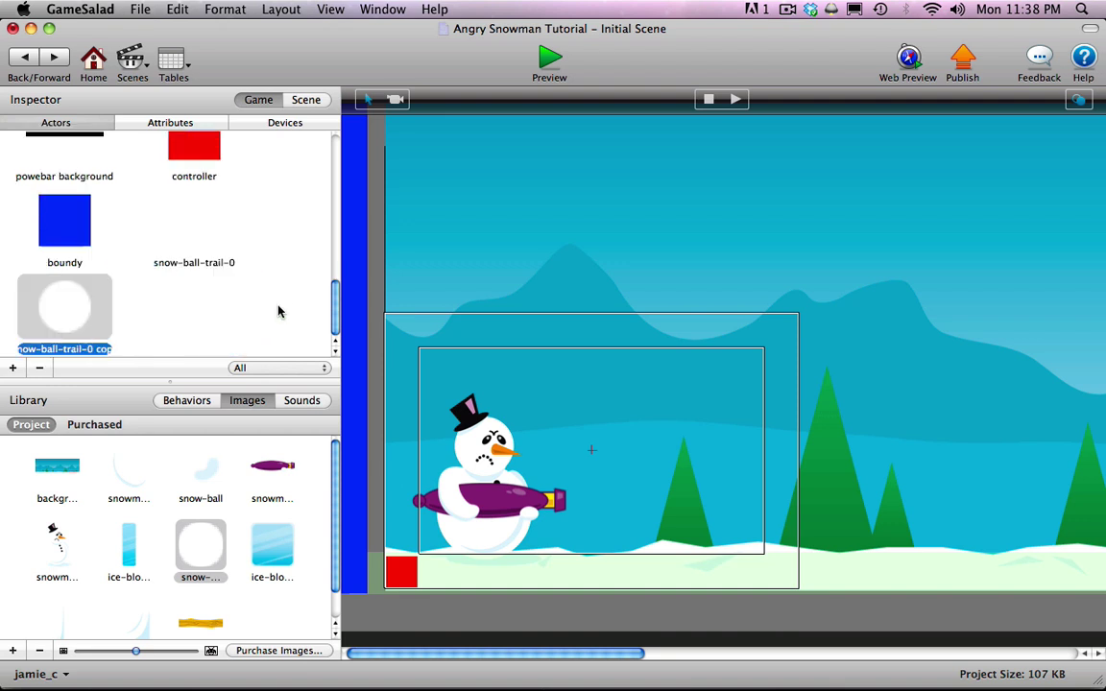
left_click(86, 349)
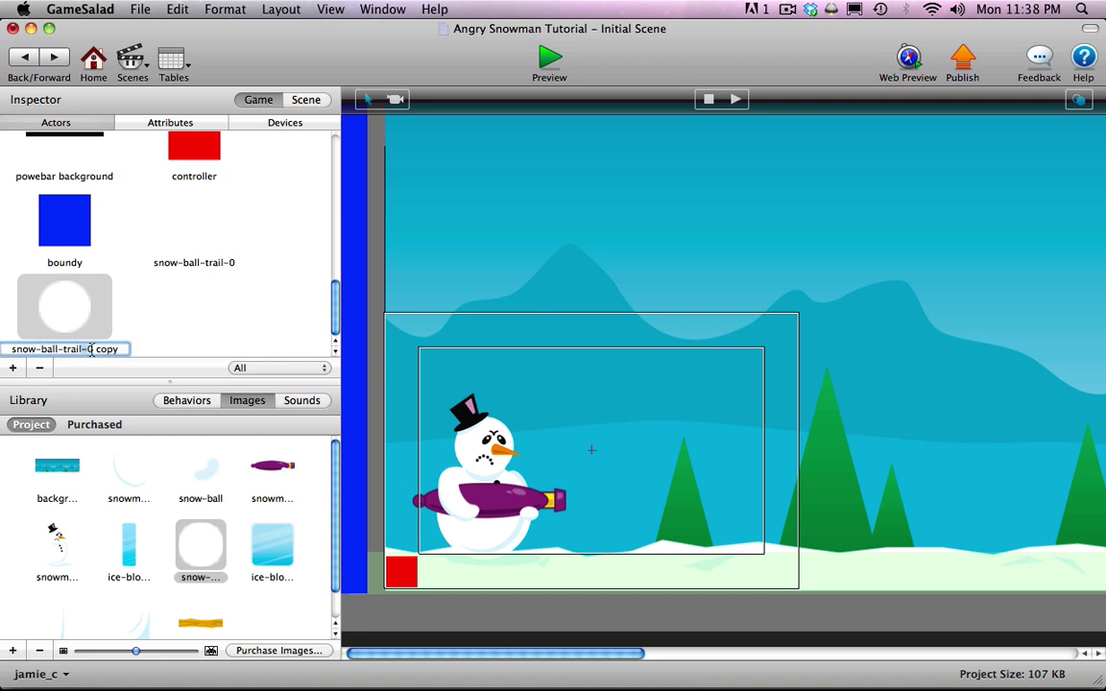
left_click_drag(87, 349, 111, 351)
type("1")
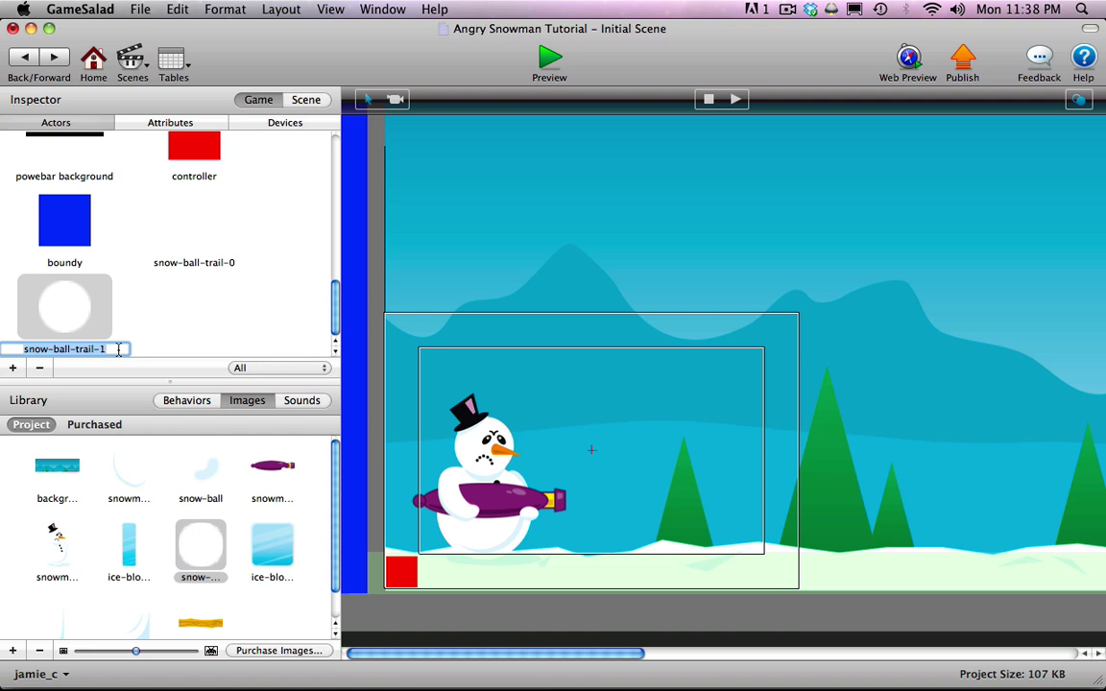
left_click(198, 316)
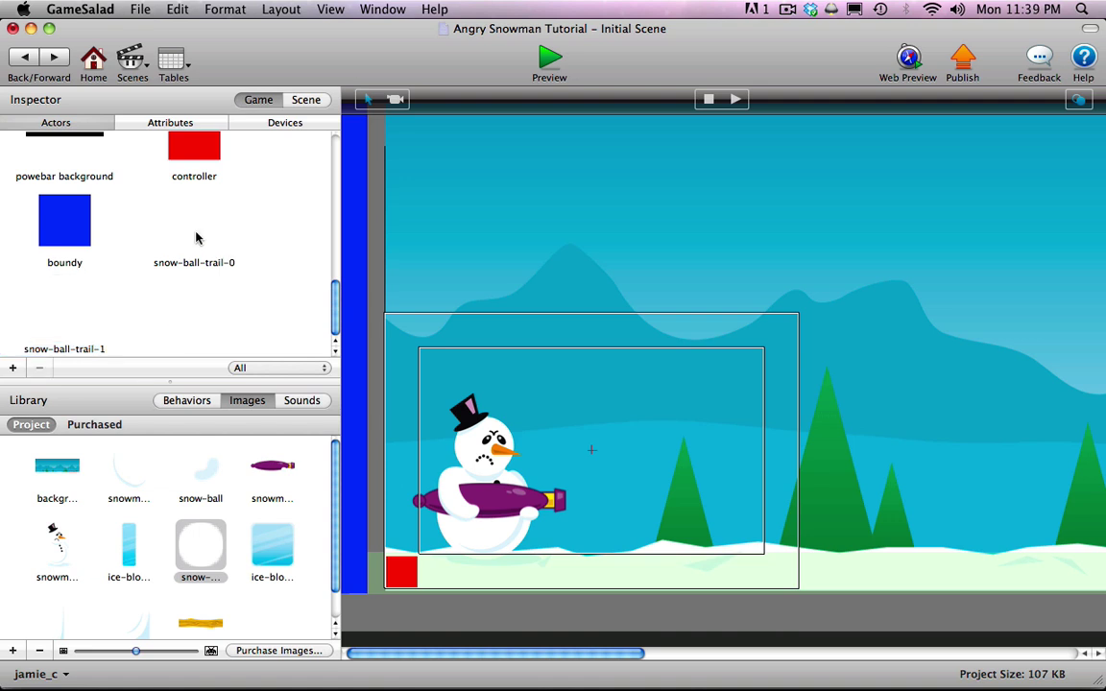
- Create a rule on the snow-ball-trail-0 prototype that triggers when the attribute game.ballTrail equals 1
double_click(197, 236)
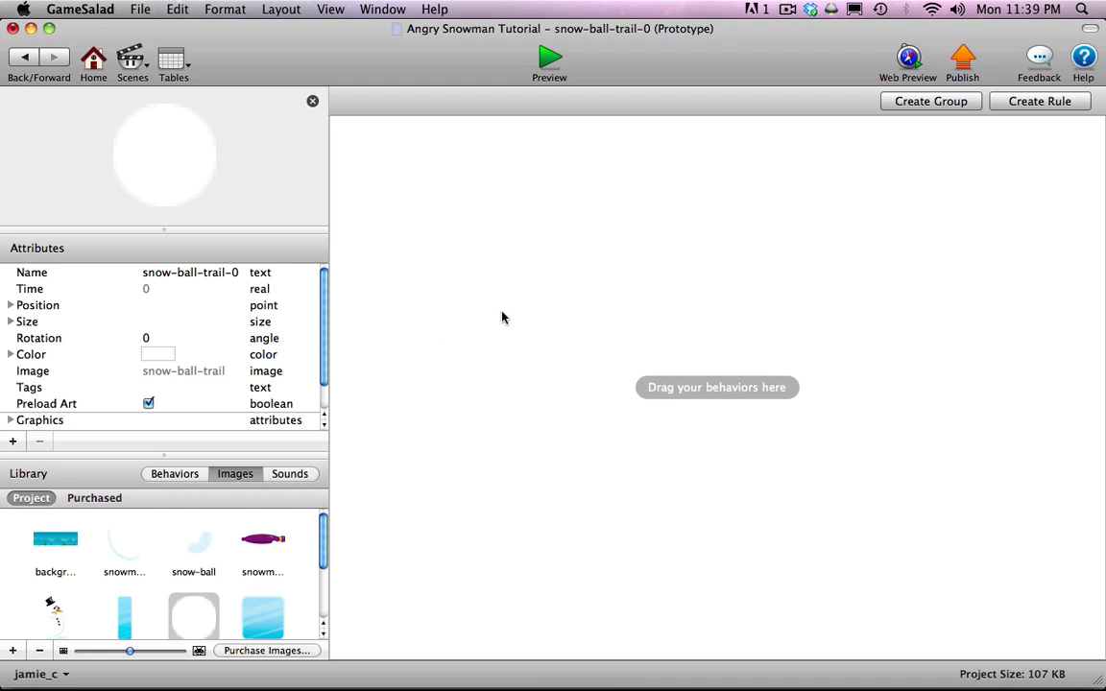
left_click(1040, 102)
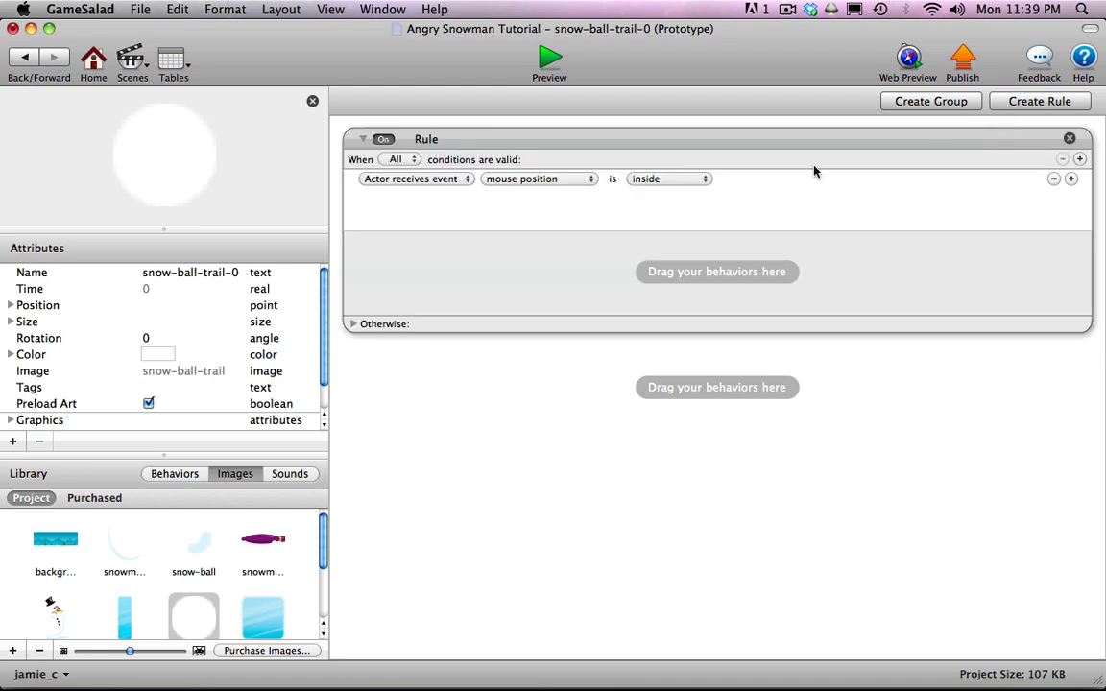
left_click(430, 179)
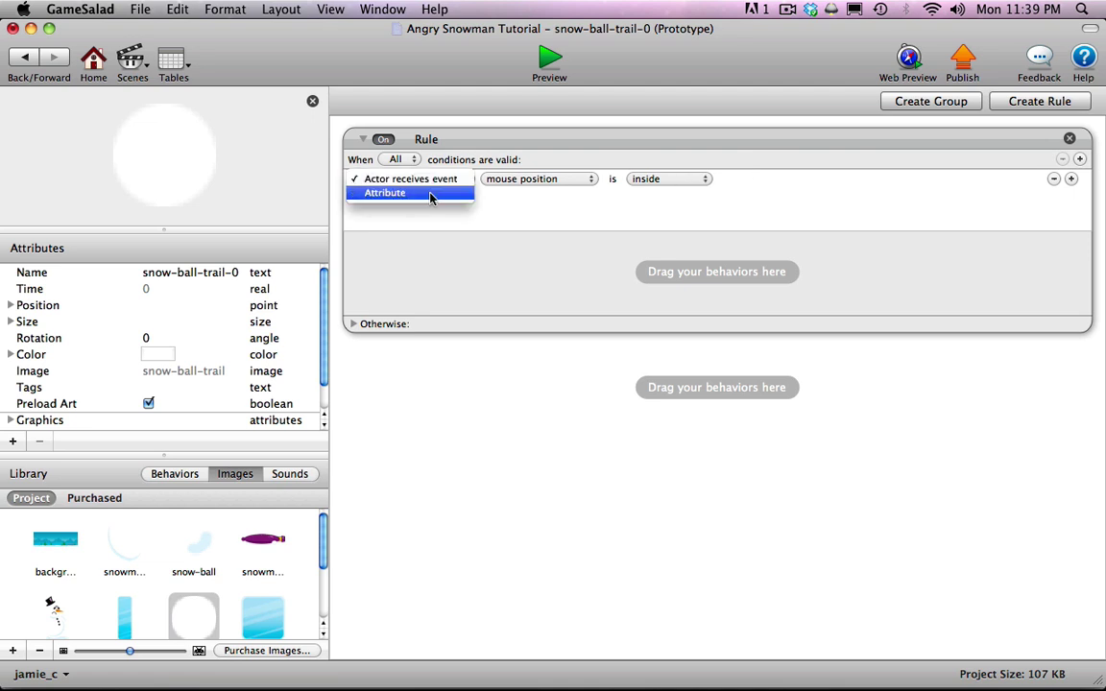
left_click(432, 197)
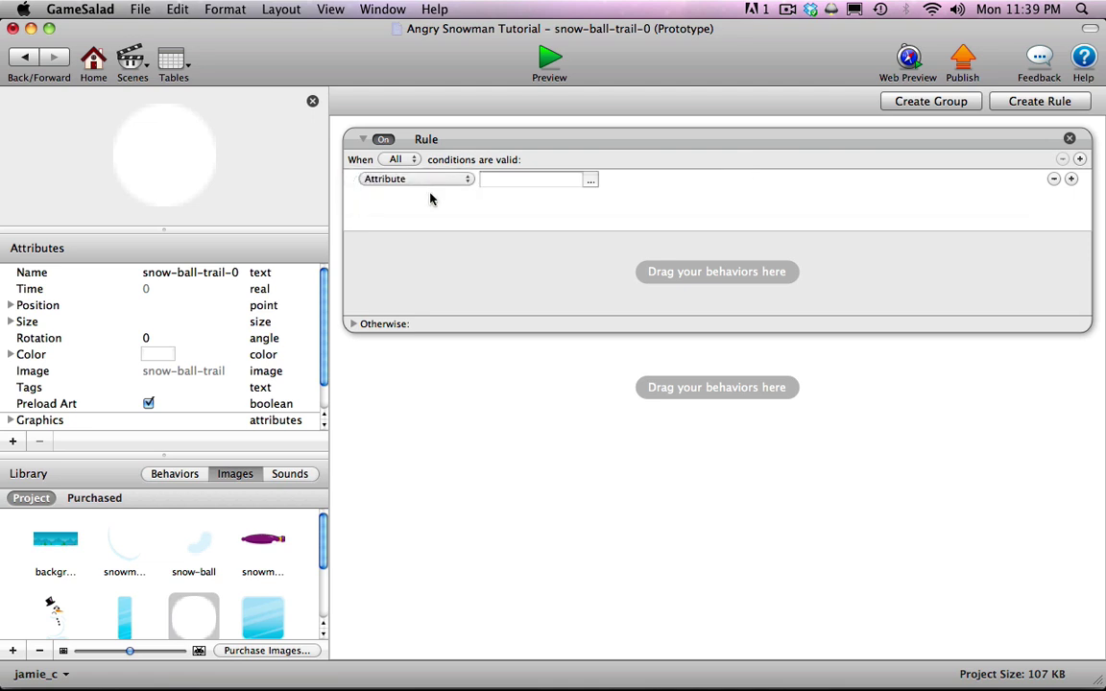
left_click(589, 181)
left_click(613, 197)
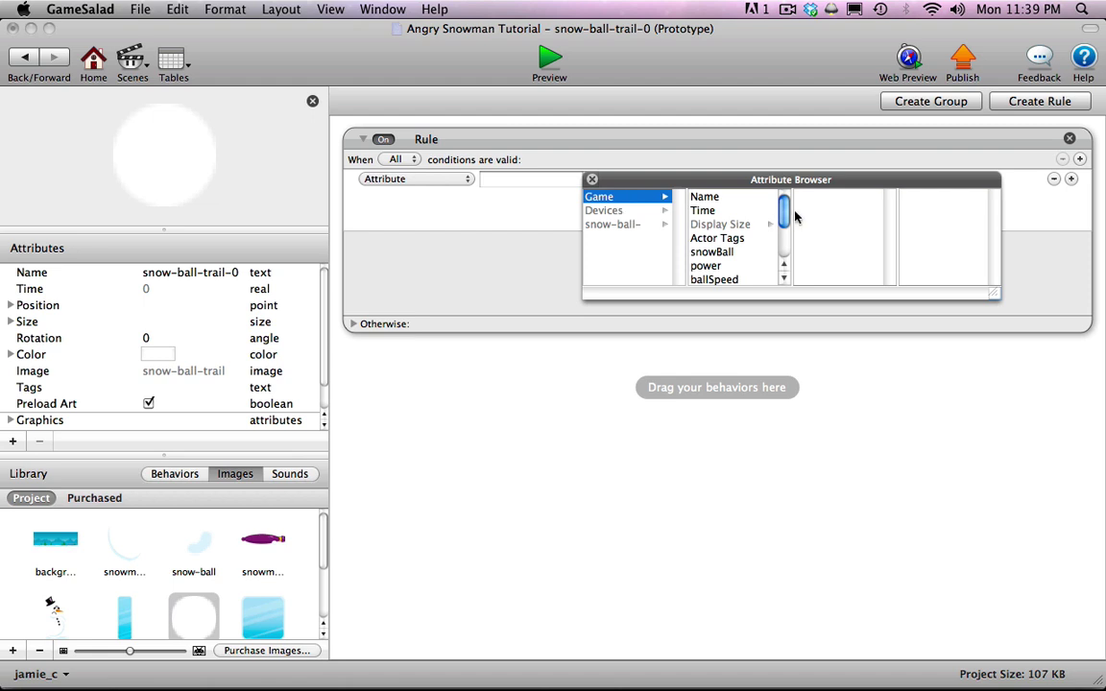
left_click_drag(783, 213, 755, 254)
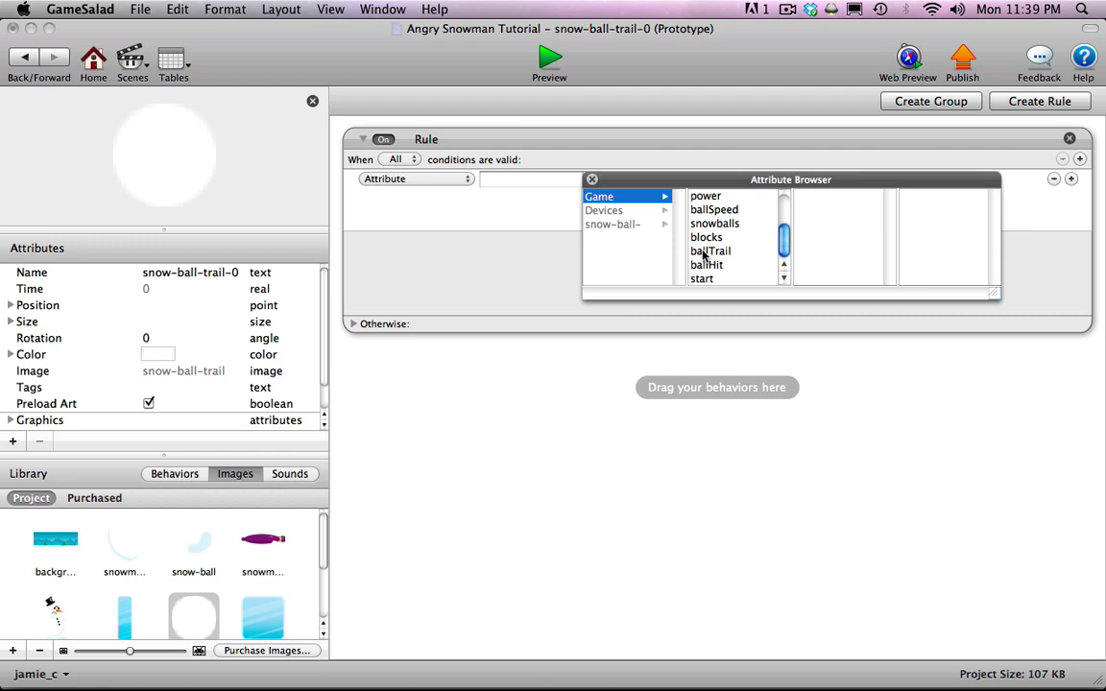
double_click(709, 251)
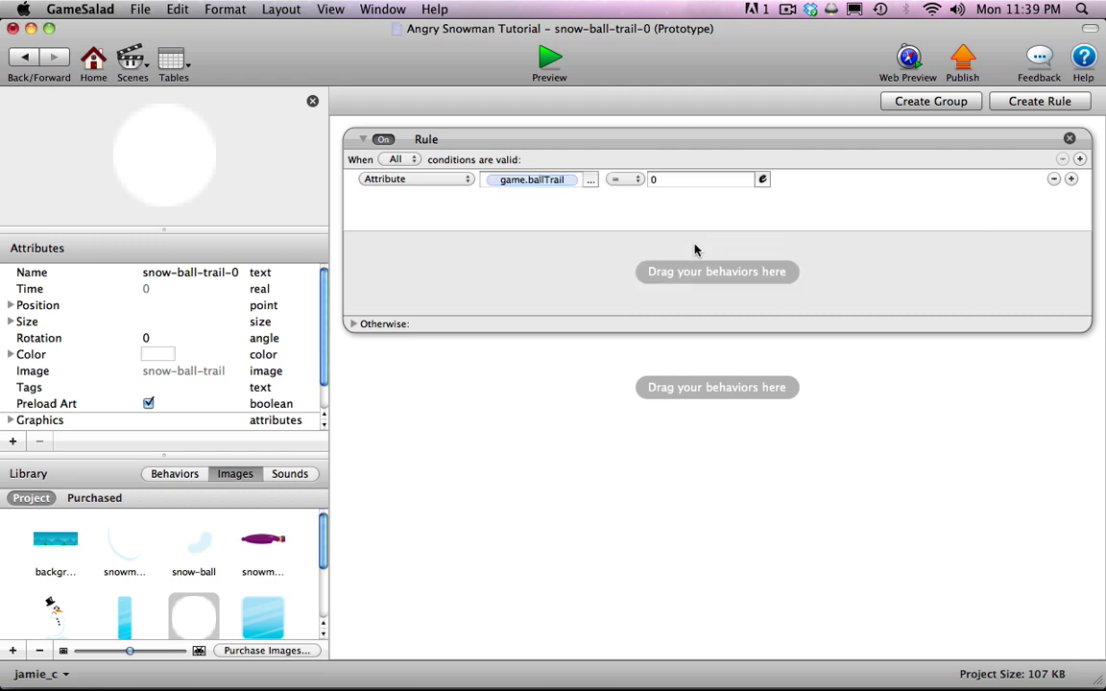
left_click(669, 180)
type("1")
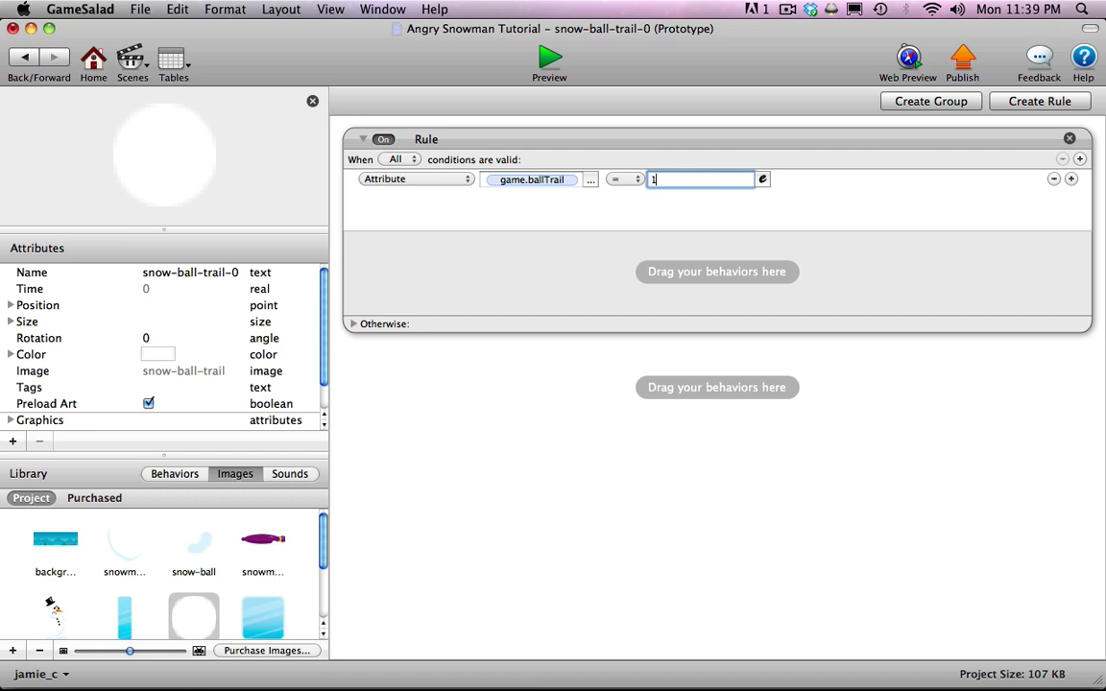
left_click(566, 291)
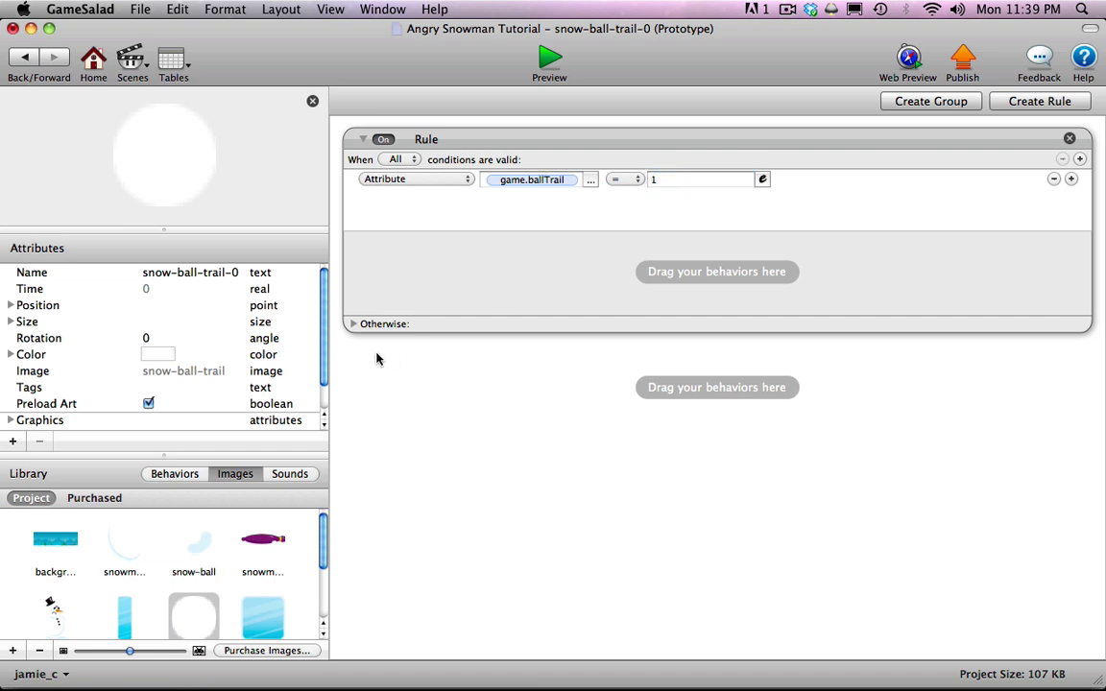
- Add a Destroy behavior to the game.ballTrail rule on the snow-ball-trail-0 prototype
left_click(174, 474)
scroll(322, 539, "down", 1)
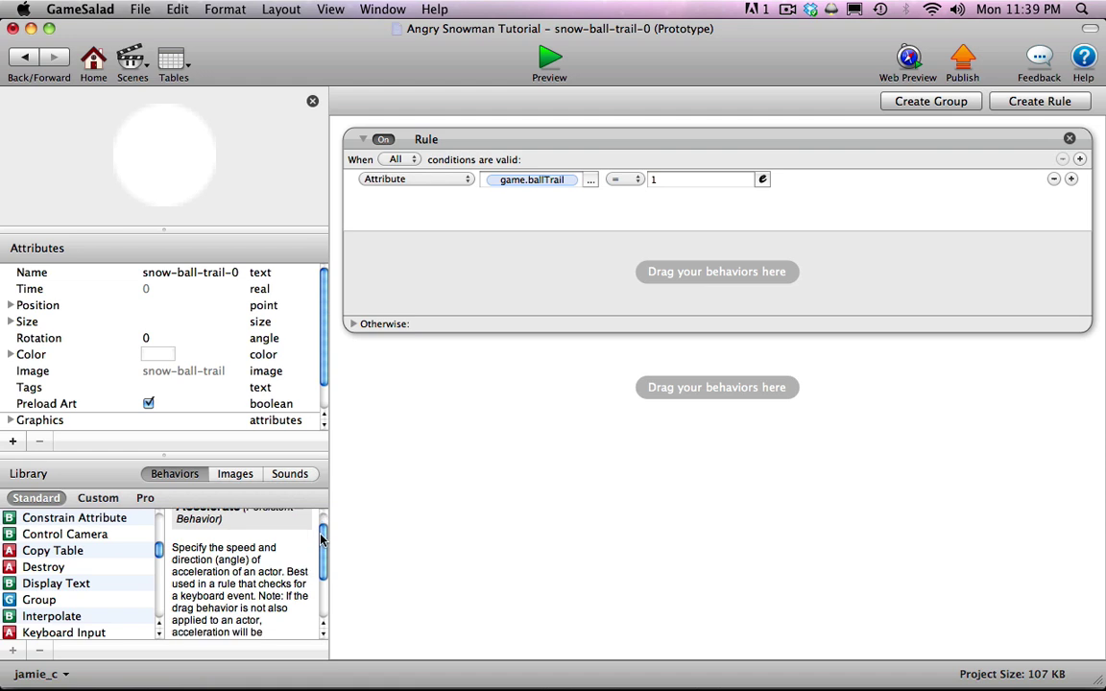
scroll(321, 540, "down", 1)
left_click_drag(43, 566, 492, 288)
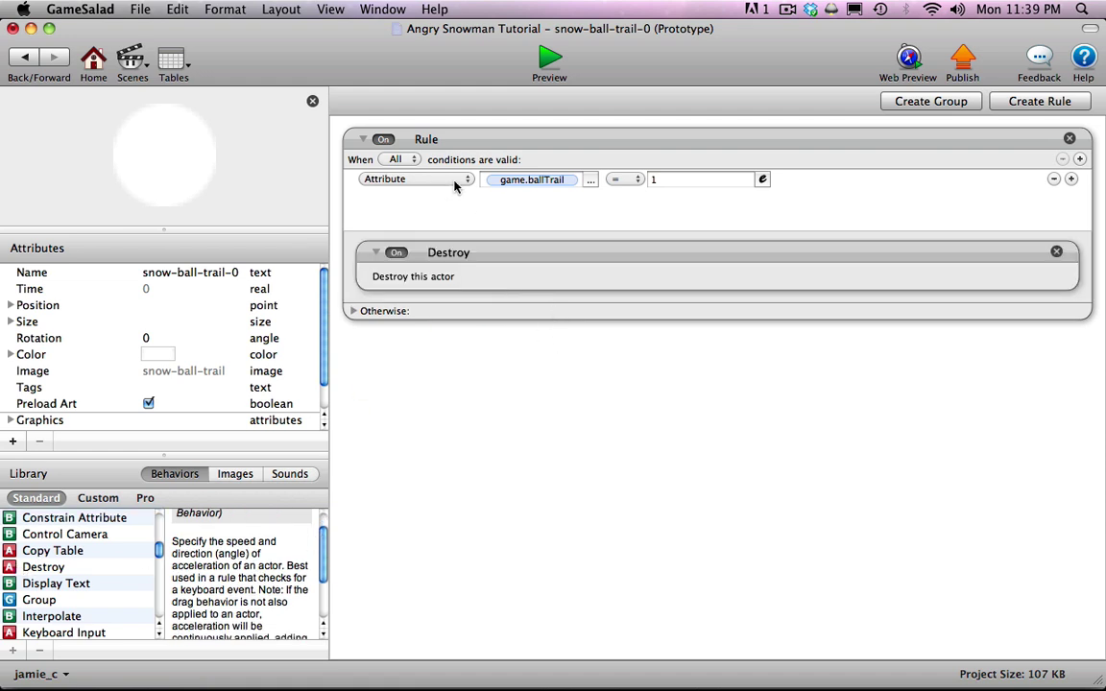
- Copy the Destroy rule into the snow-ball-trail-1 prototype and change its condition to game.ballTrail equals 0
left_click(453, 144)
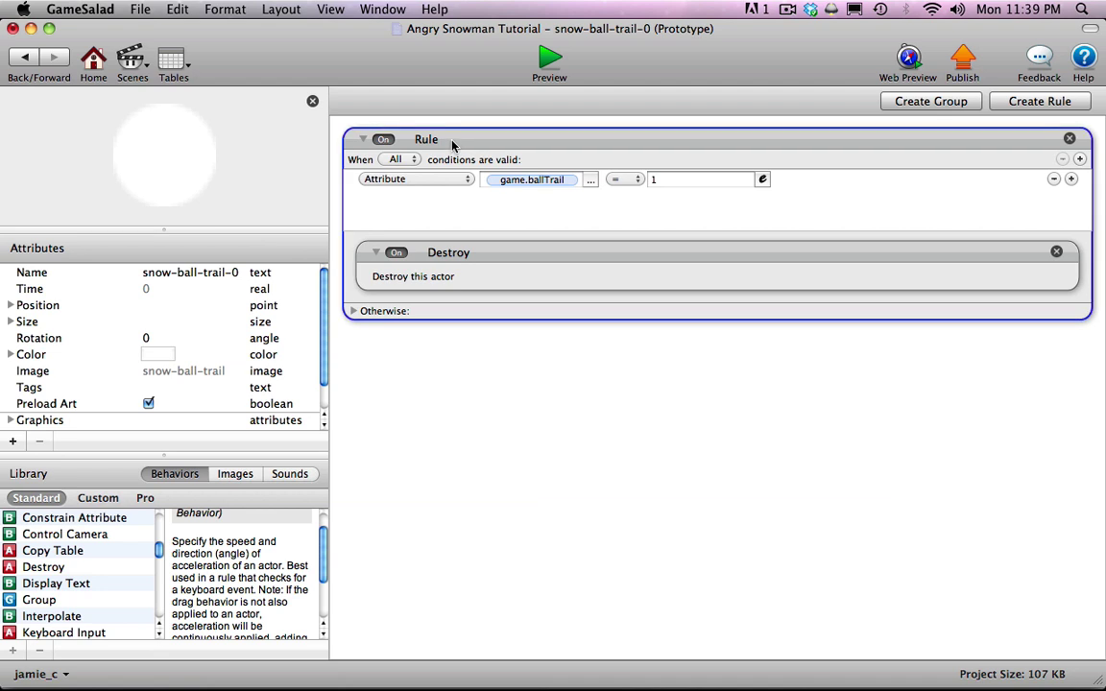
left_click(25, 58)
scroll(303, 165, "down", 10)
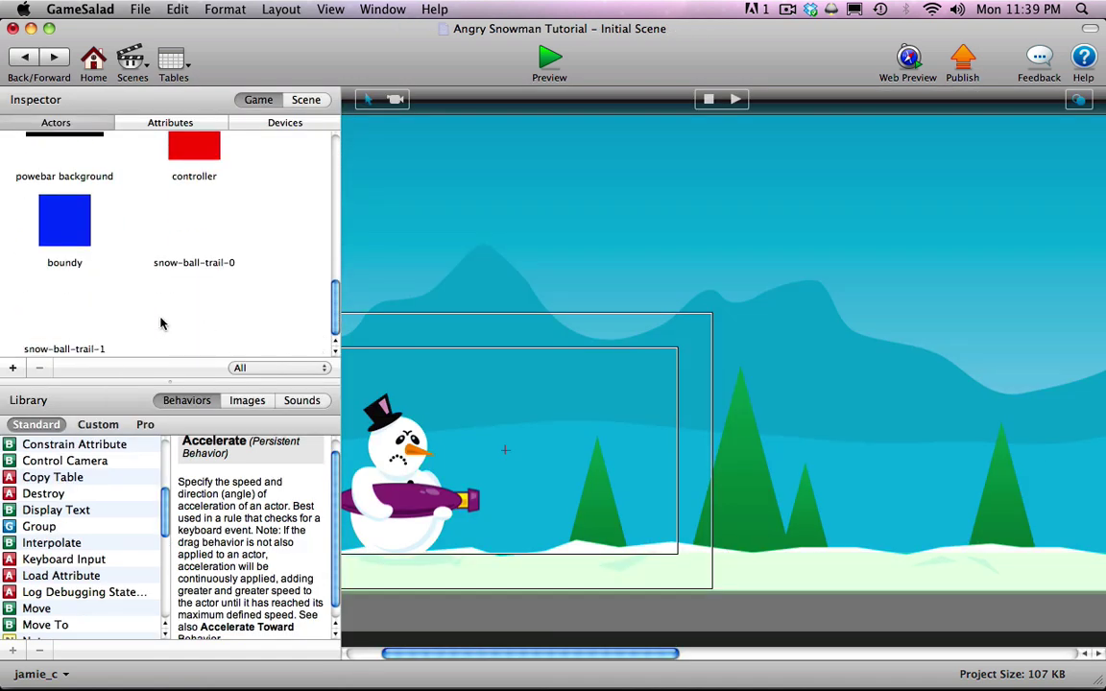
double_click(65, 319)
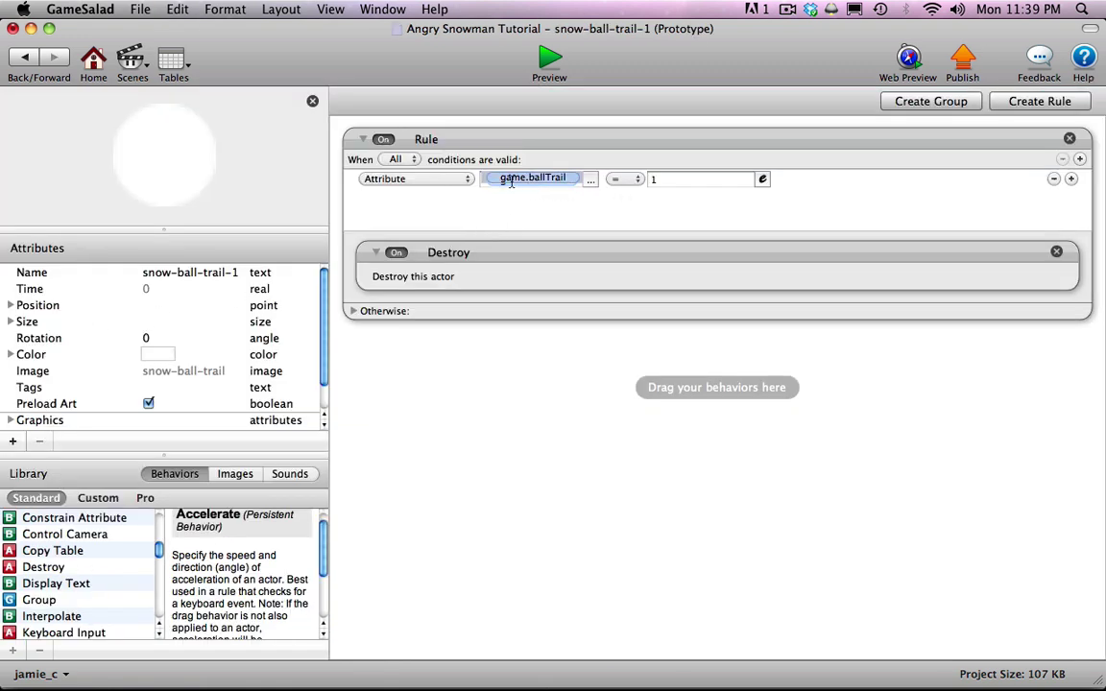
left_click(657, 179)
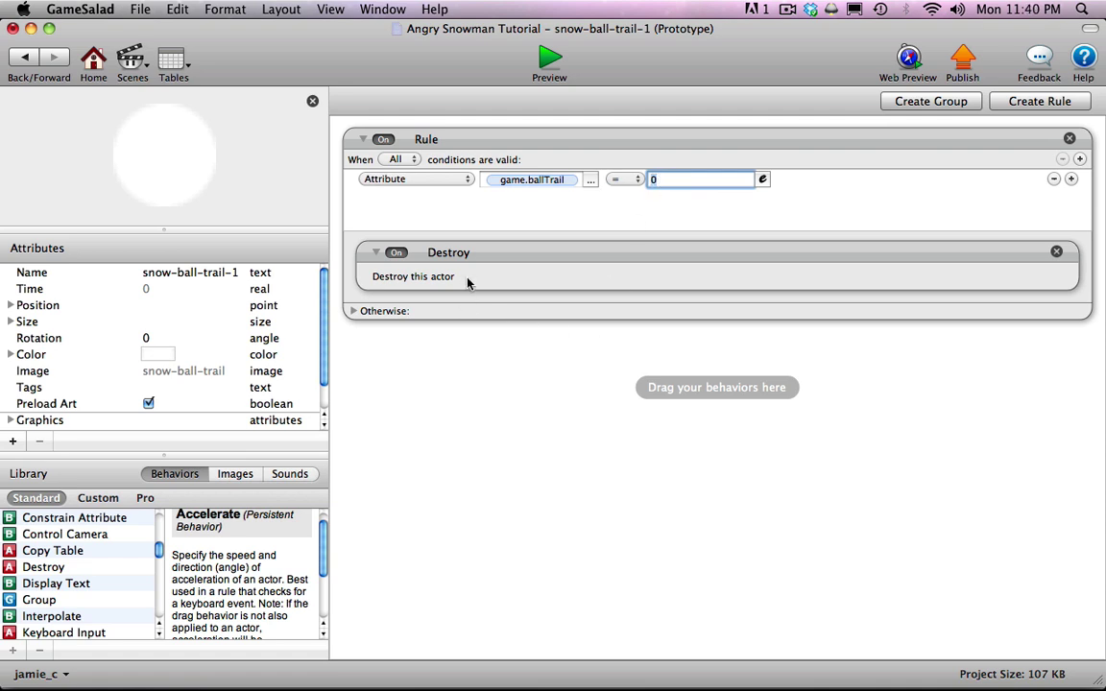
left_click(473, 349)
left_click(22, 58)
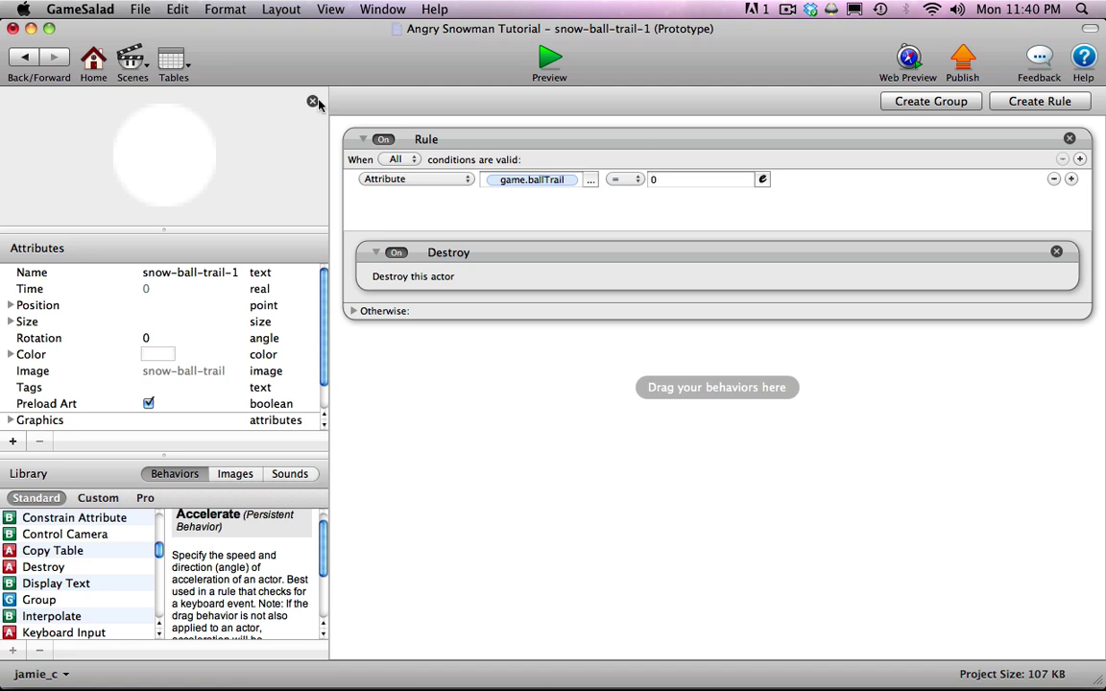
left_click(27, 58)
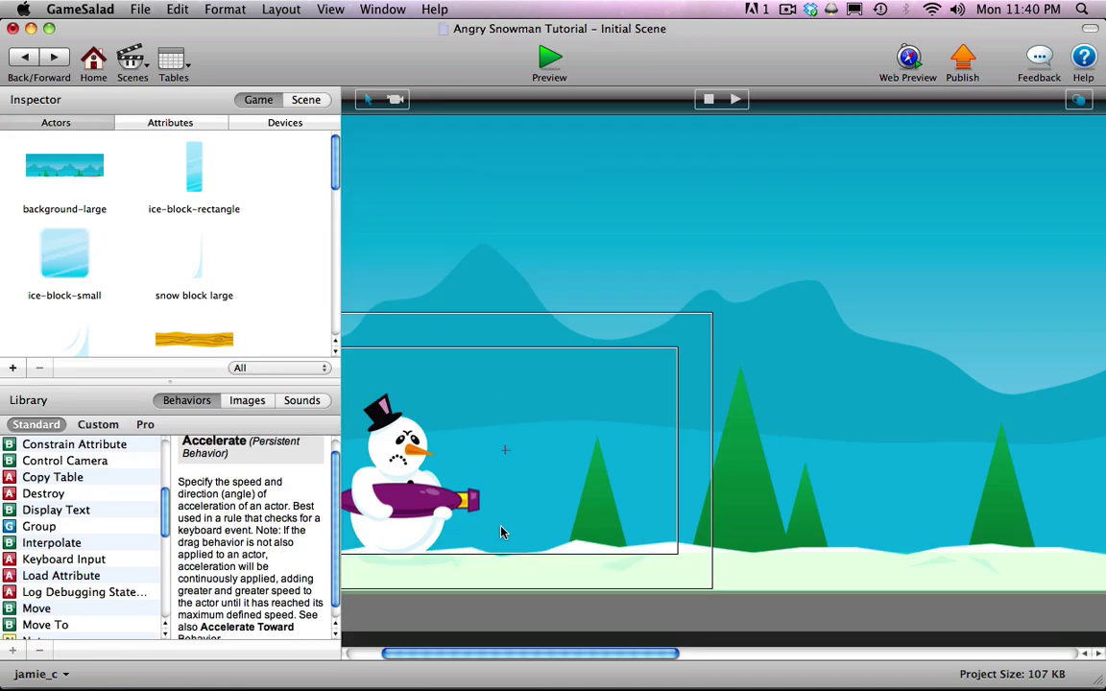
- Set the snow-ball-trail-0 prototype's density, friction and bounciness to 0 and make the actor non-movable
left_click_drag(412, 652, 378, 653)
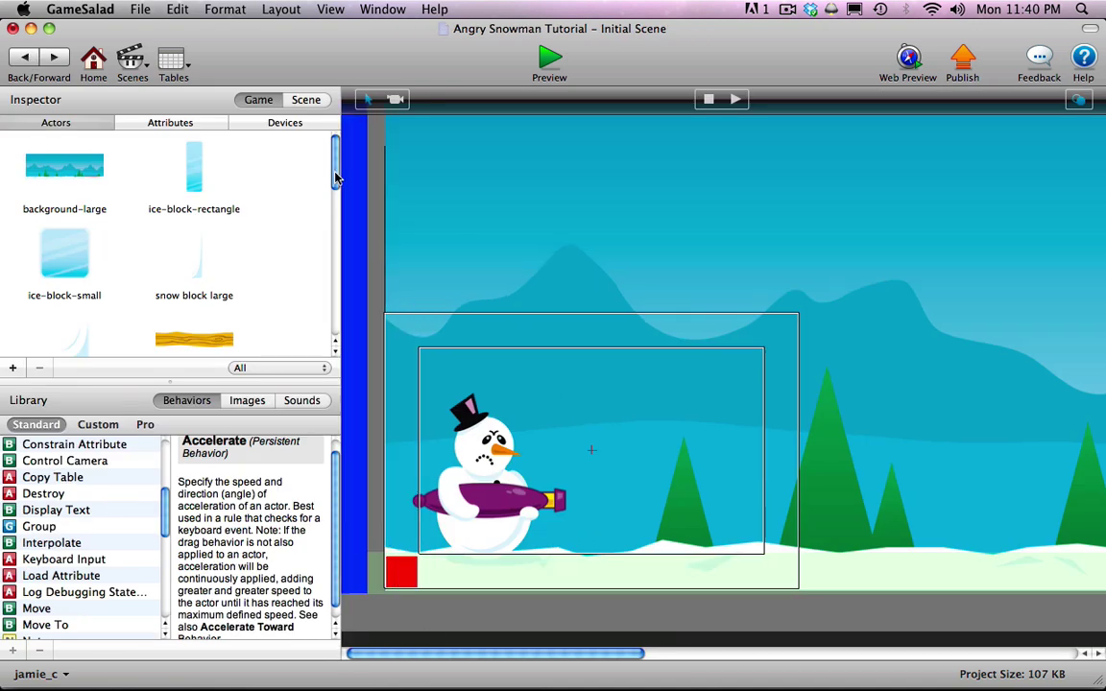
left_click_drag(335, 178, 317, 308)
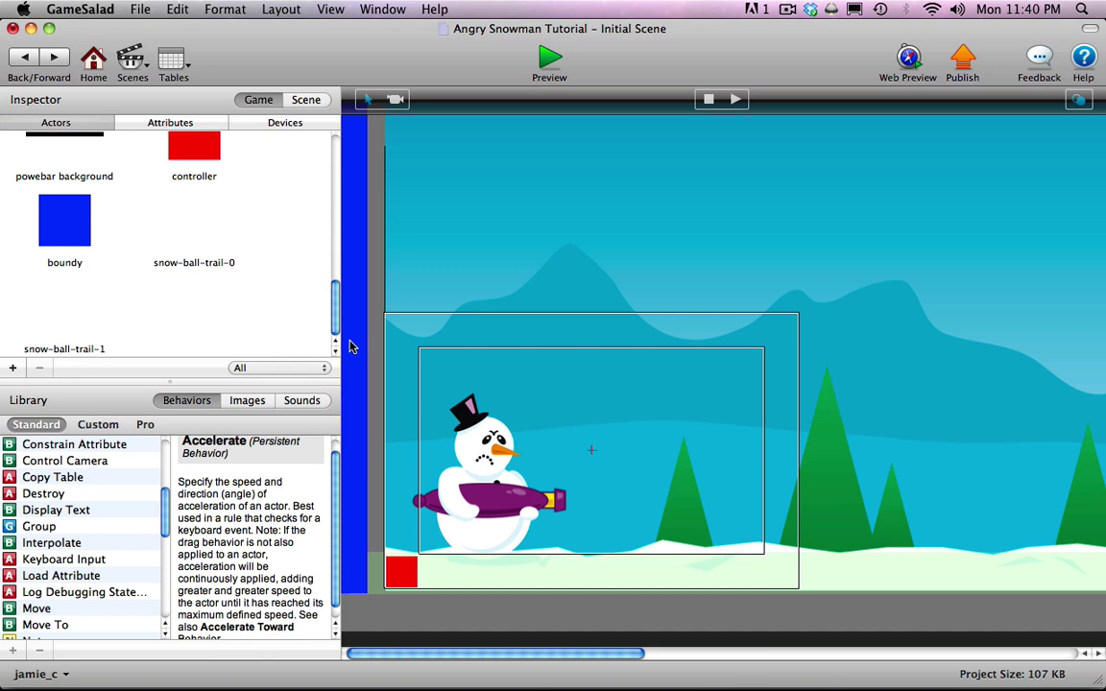
left_click(192, 234)
double_click(192, 233)
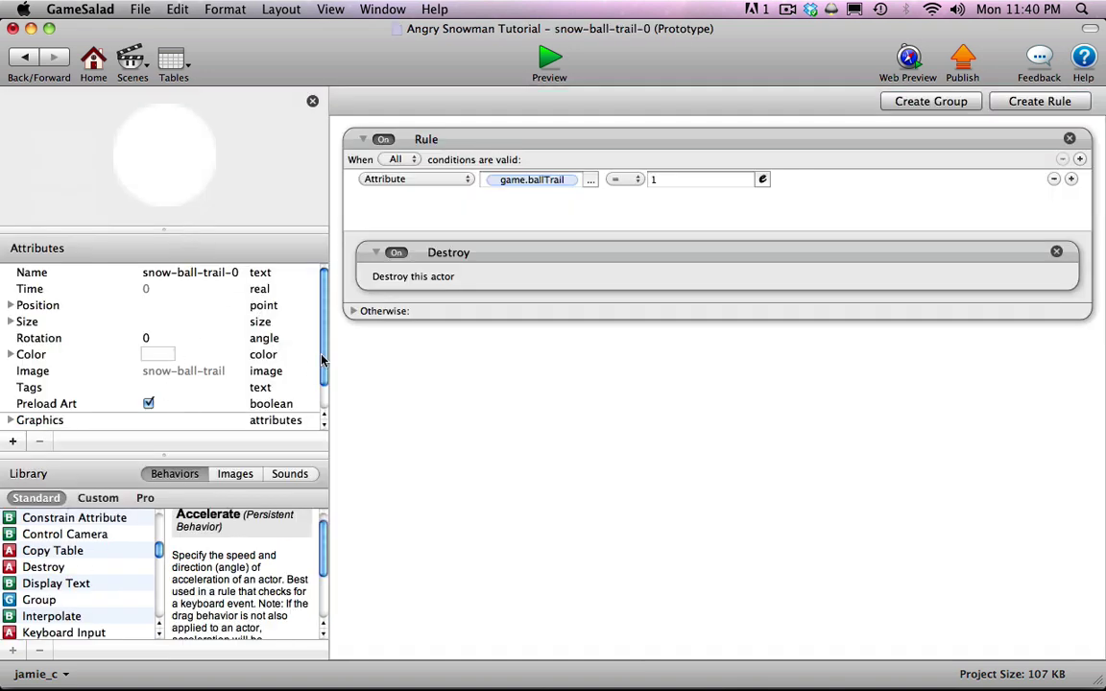
left_click_drag(320, 365, 322, 401)
left_click(11, 422)
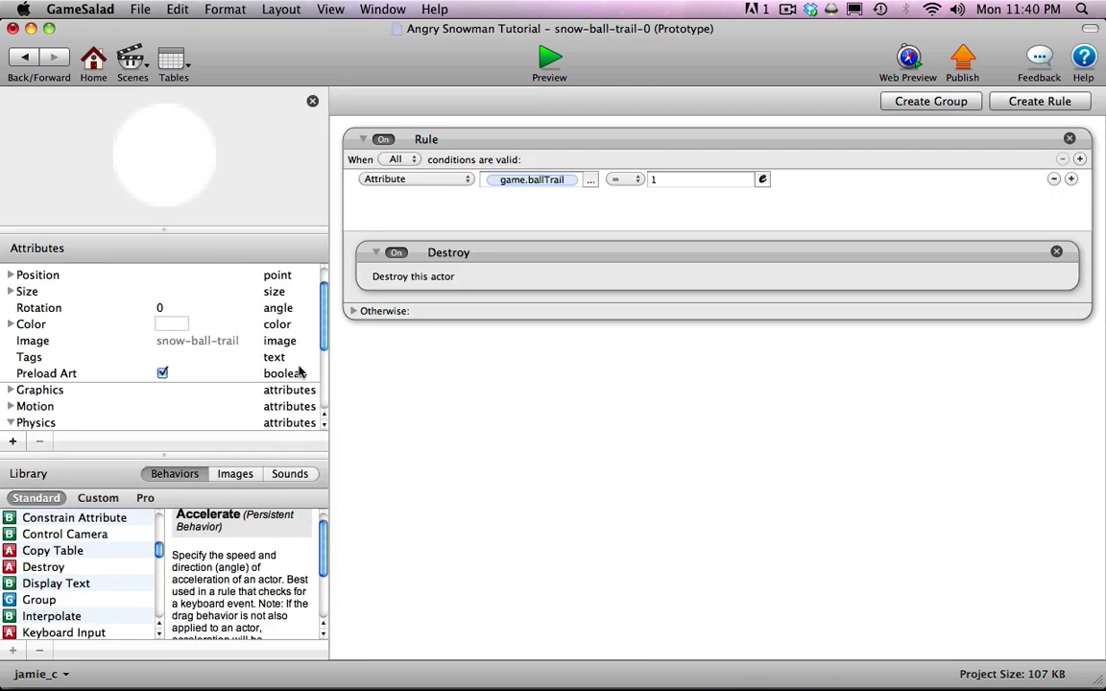
left_click_drag(325, 333, 324, 395)
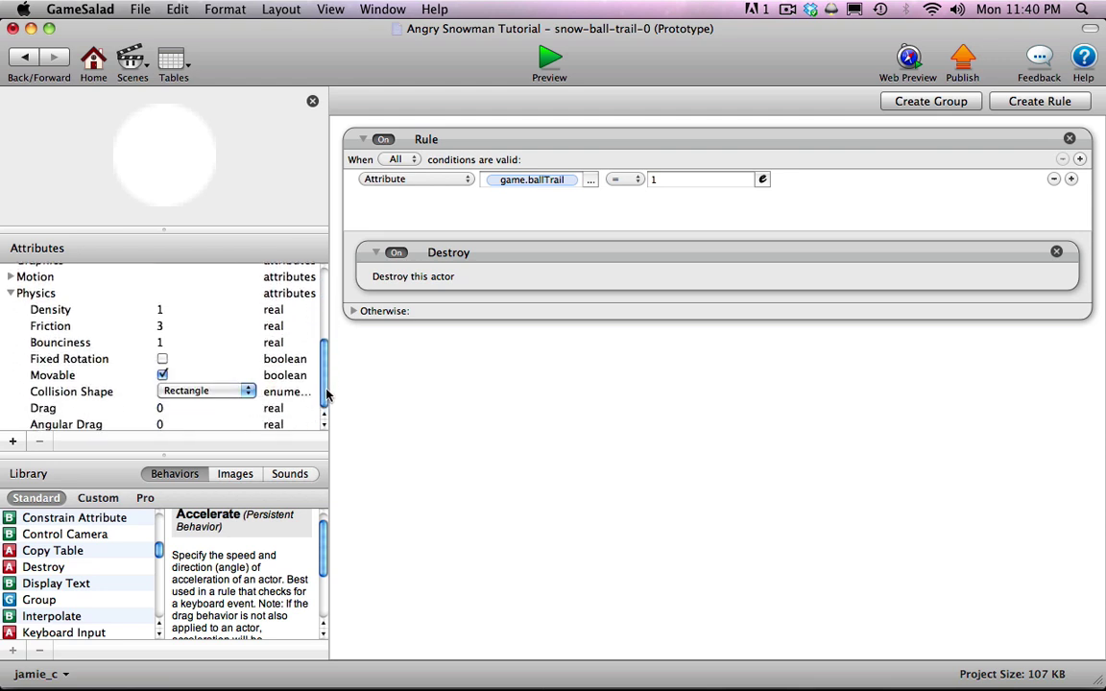
double_click(161, 311)
type("0")
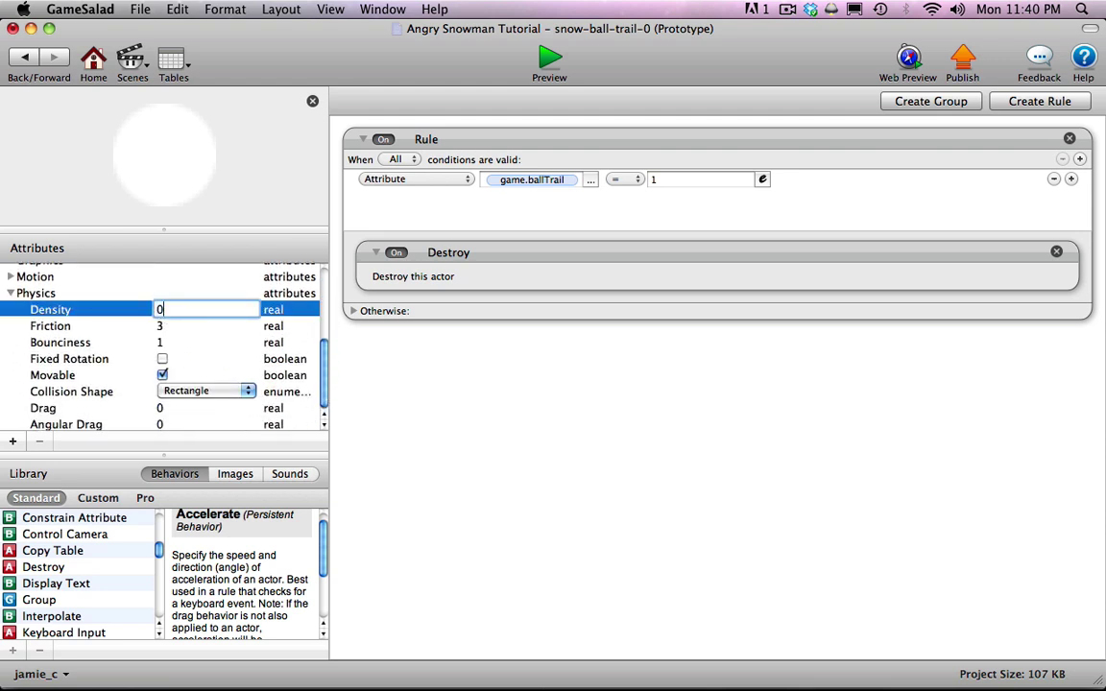
key("Tab")
type("0")
key("Tab")
type("0")
key("Return")
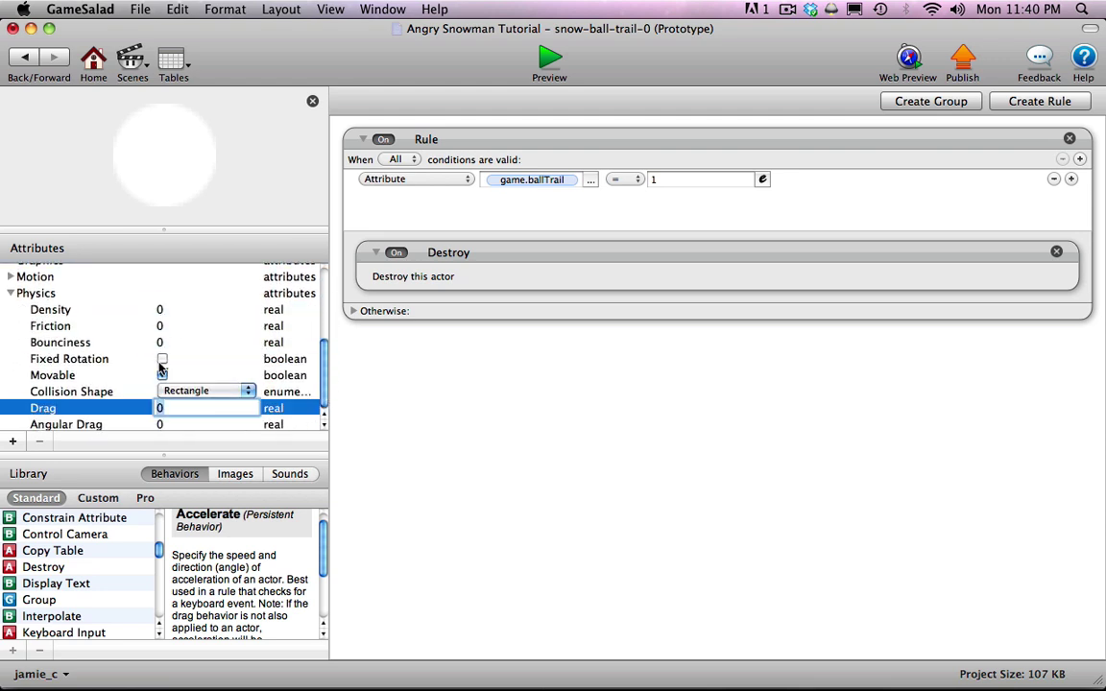
left_click(162, 375)
left_click(24, 56)
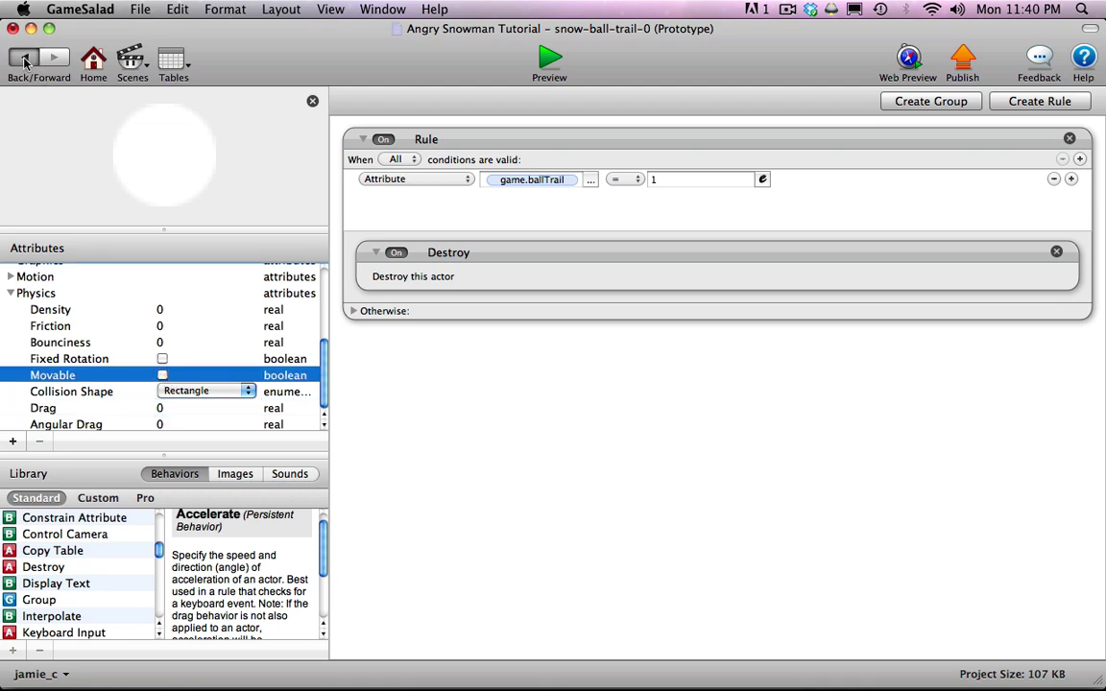
scroll(333, 185, "down", 5)
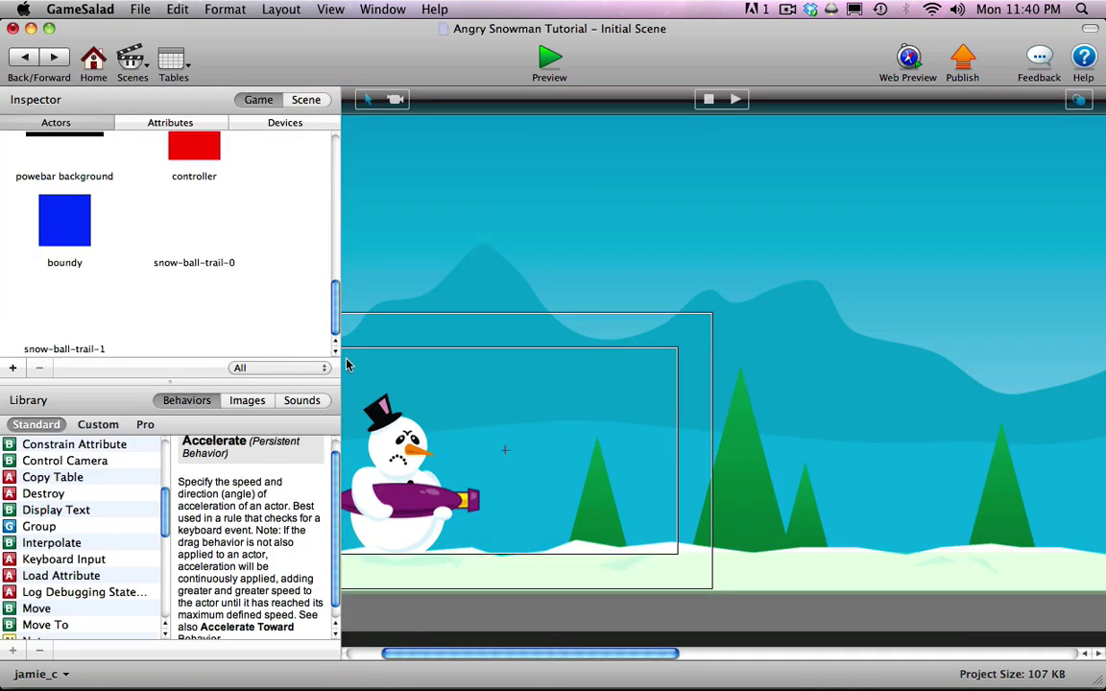
- Set the snow-ball-trail-1 prototype's density, friction and bounciness to 0 and make the actor non-movable
double_click(70, 312)
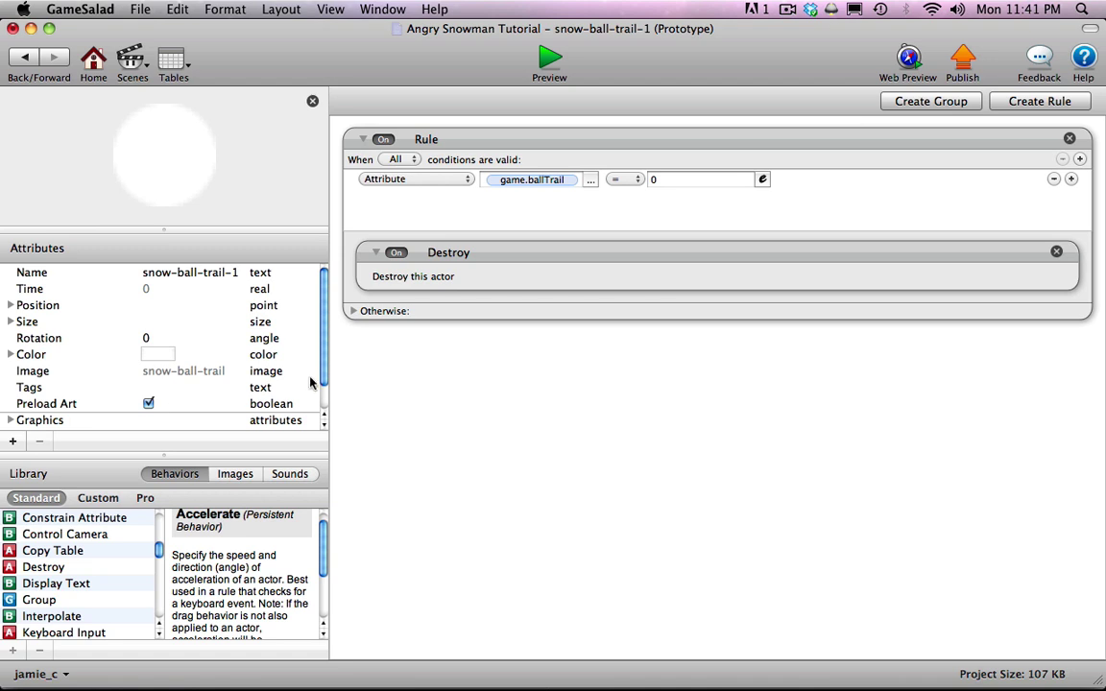
scroll(322, 398, "down", 2)
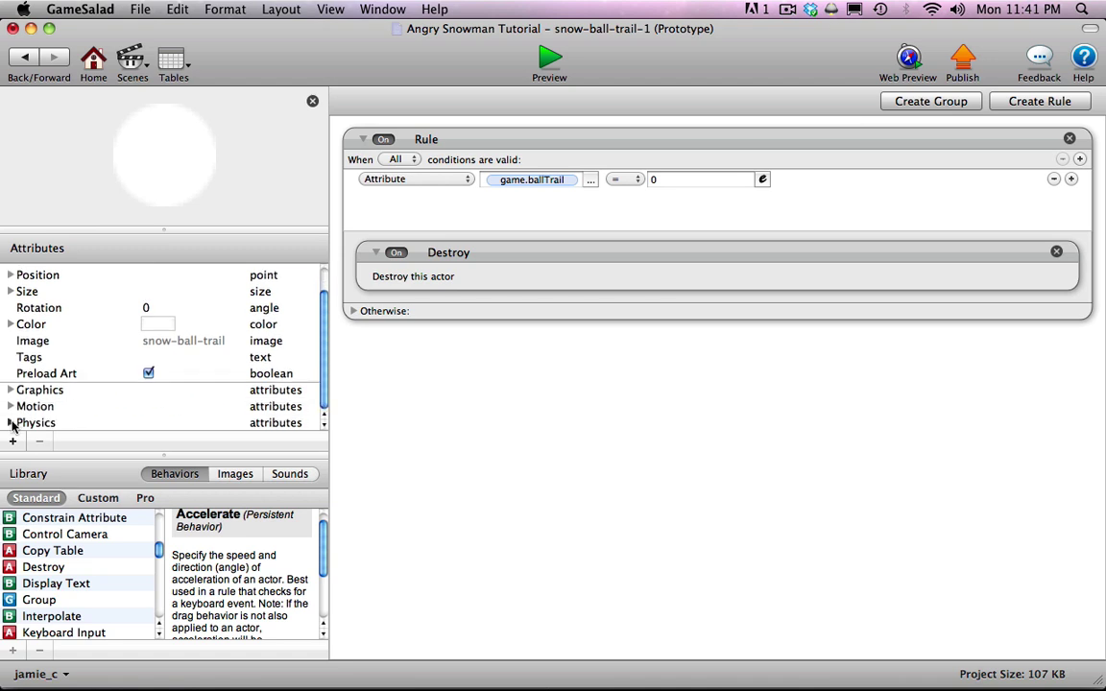
left_click(9, 422)
scroll(319, 382, "down", 5)
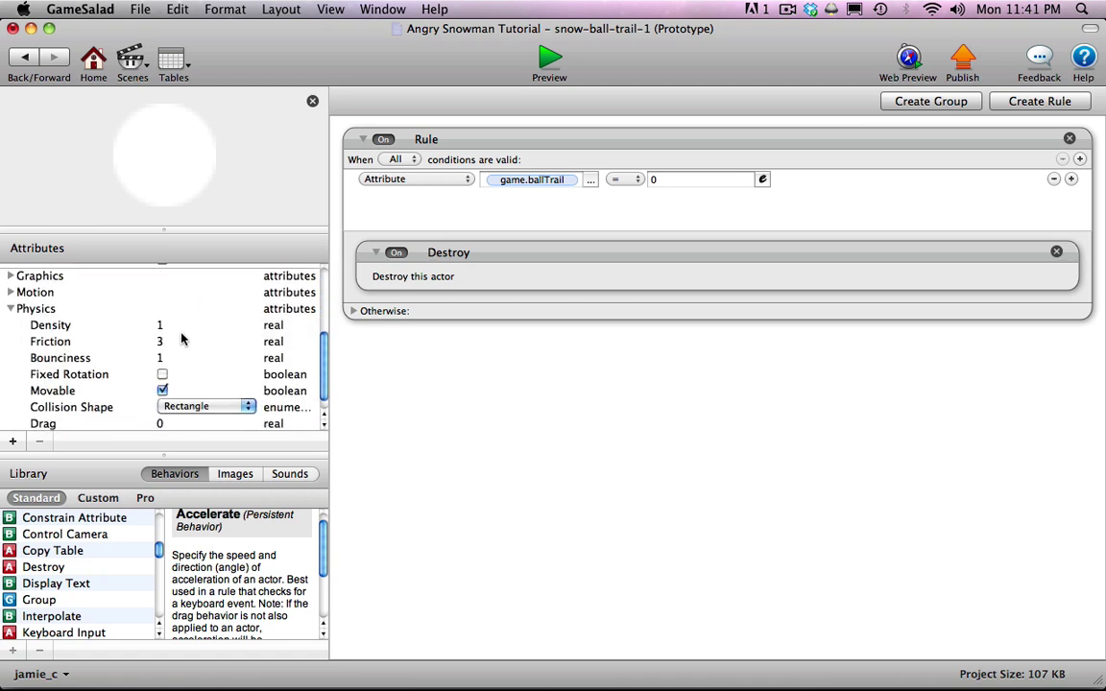
double_click(159, 325)
key("Tab")
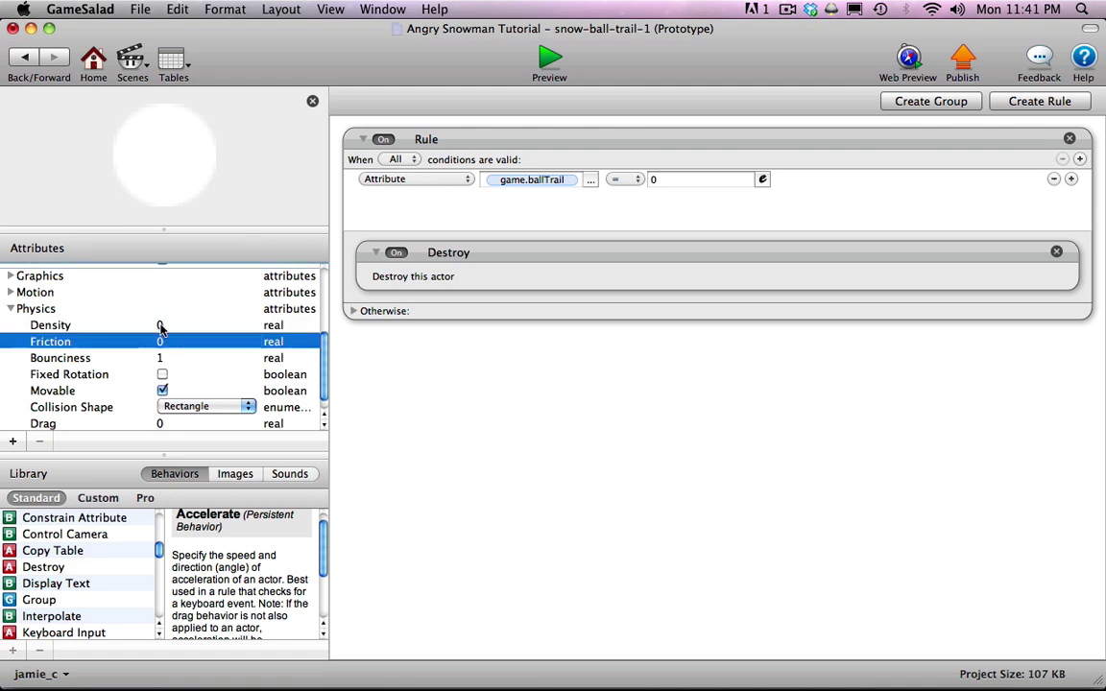
type("0")
key("Tab")
type("0")
left_click(163, 391)
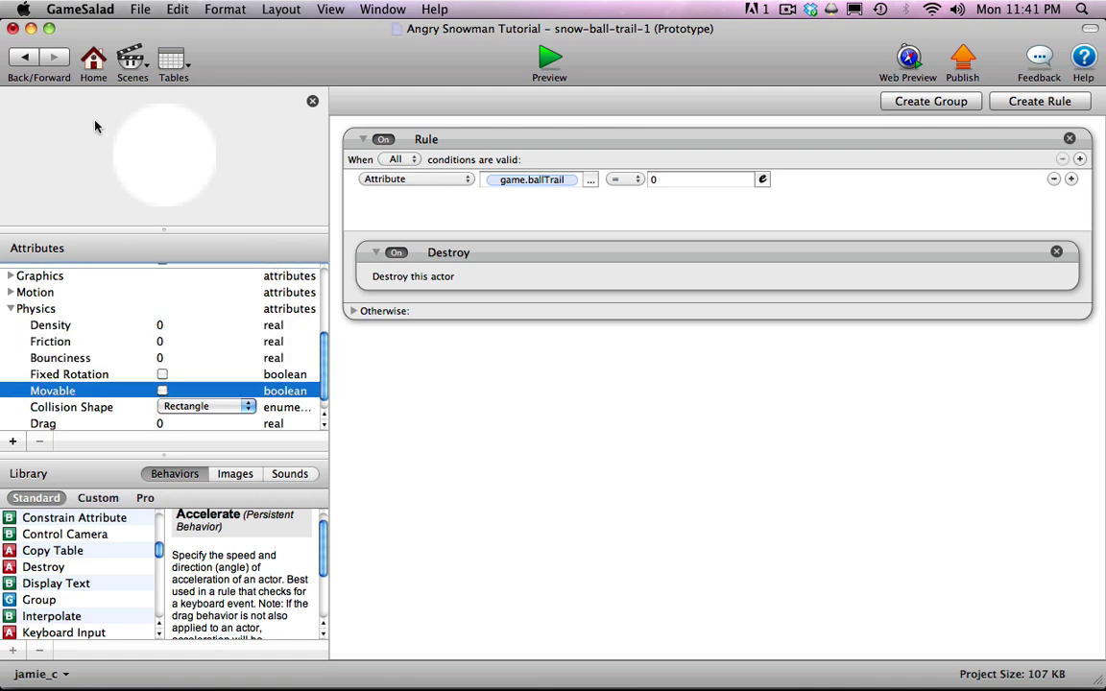
left_click(24, 57)
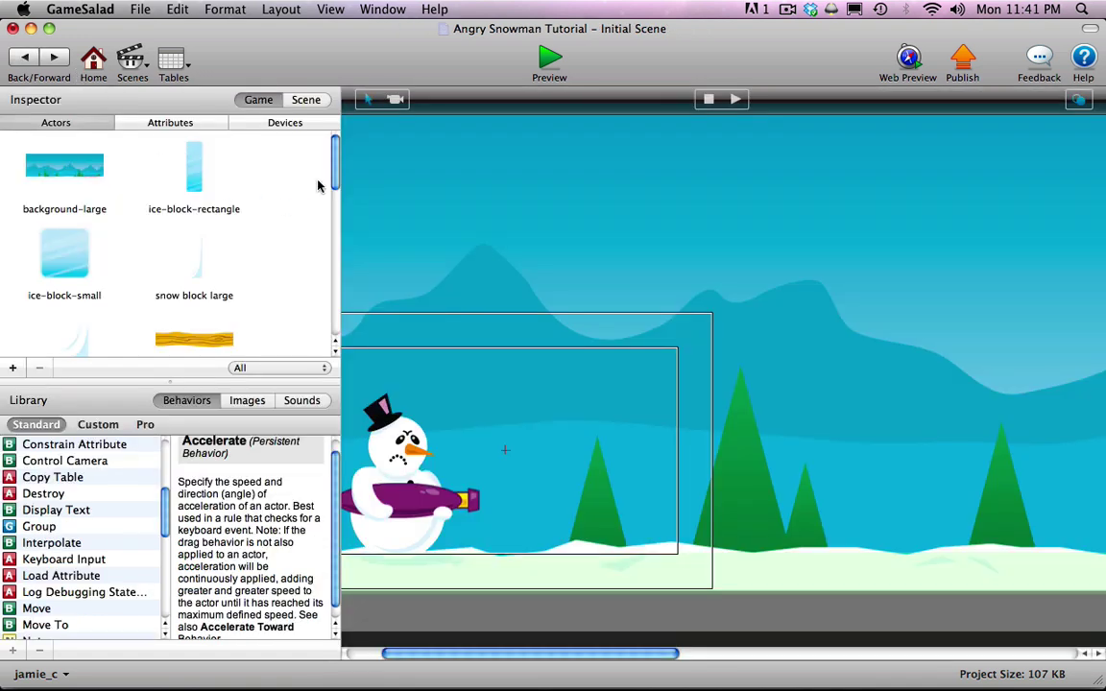
- Create a rule named "trail 0" on the snow-ball prototype
scroll(317, 192, "down", 5)
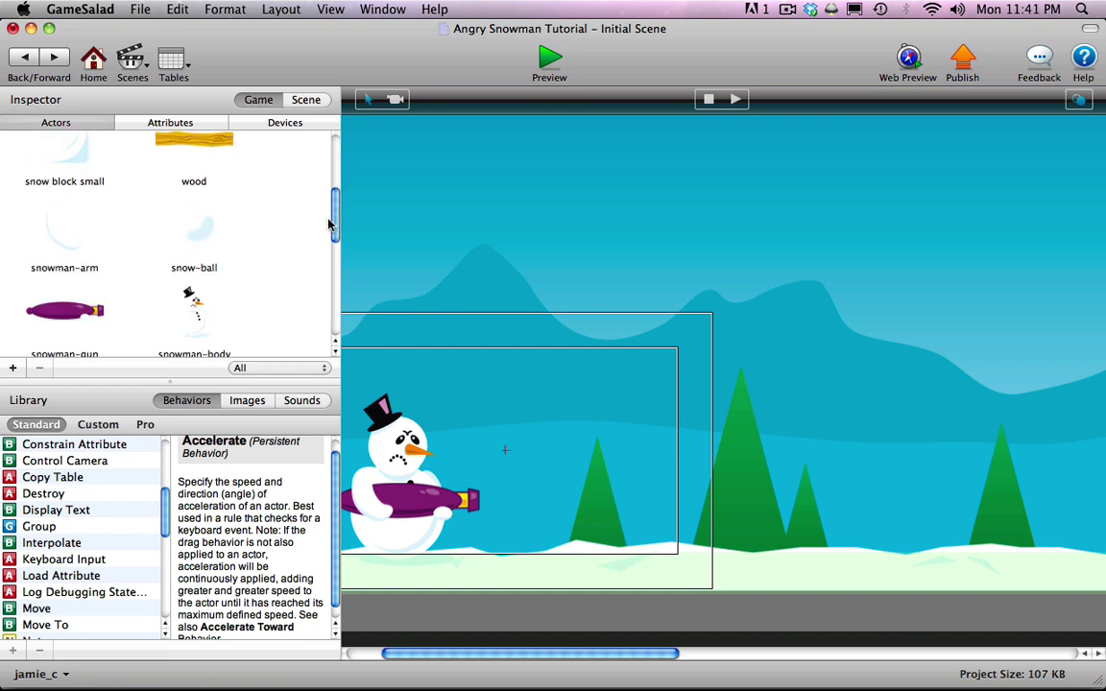
double_click(184, 209)
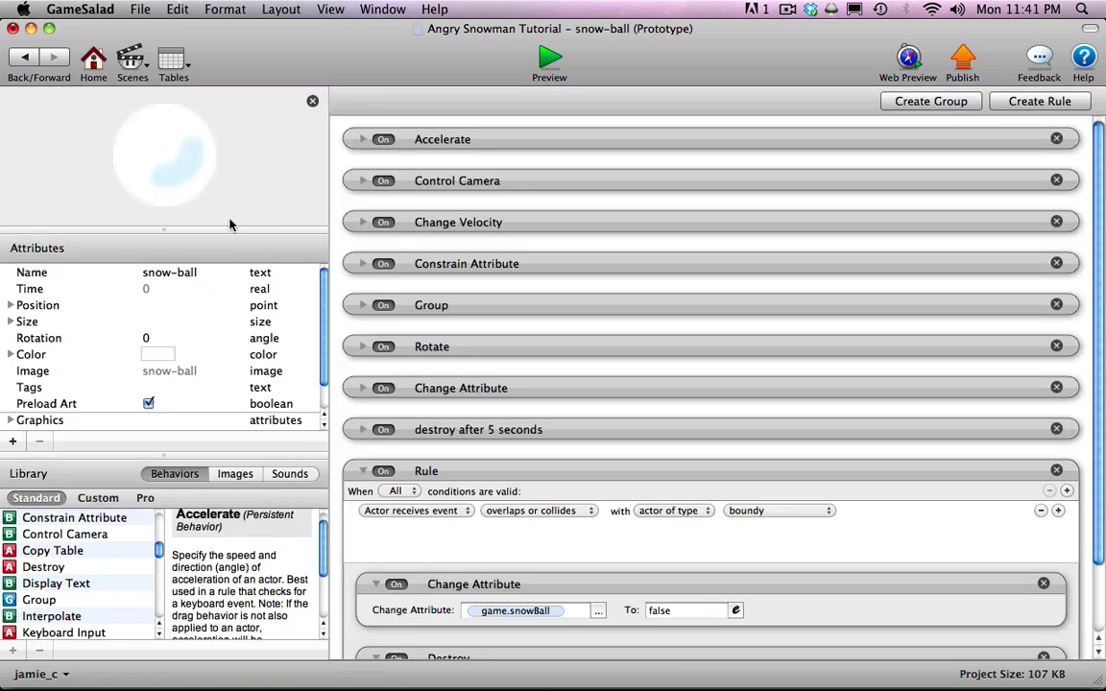
left_click(362, 471)
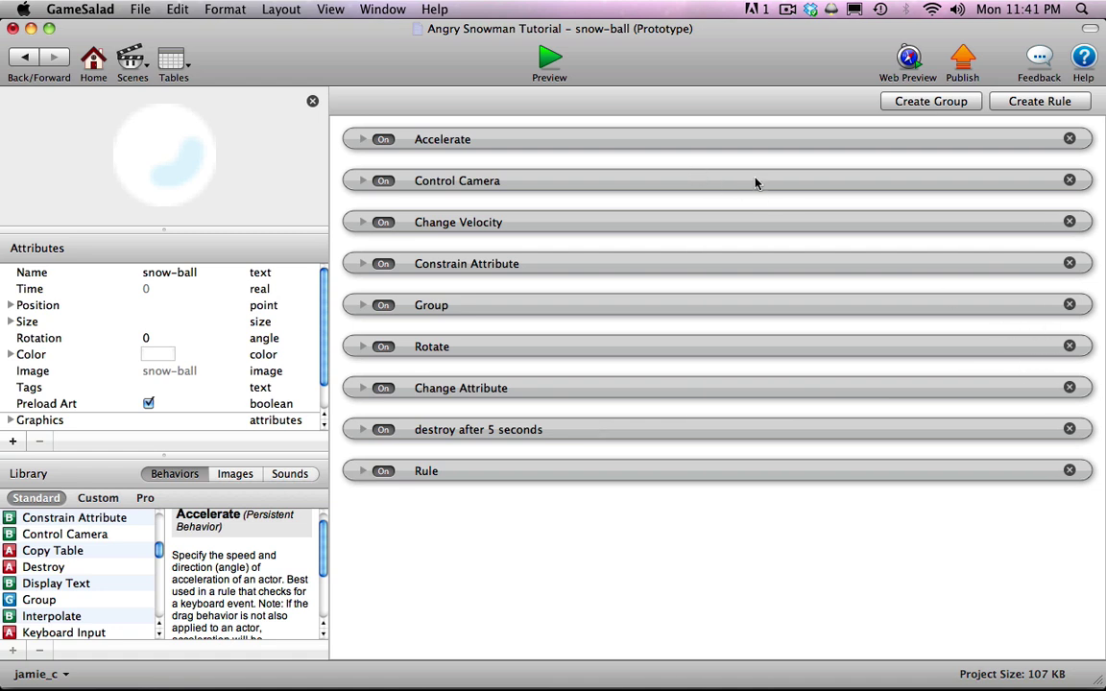
left_click(1037, 102)
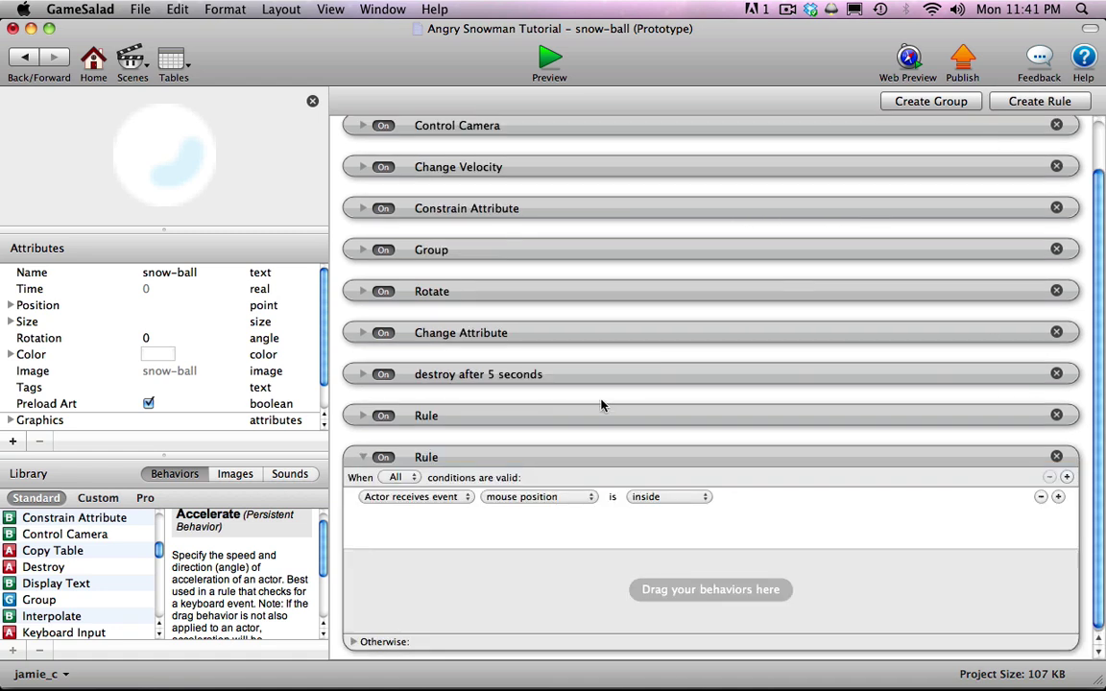
double_click(427, 459)
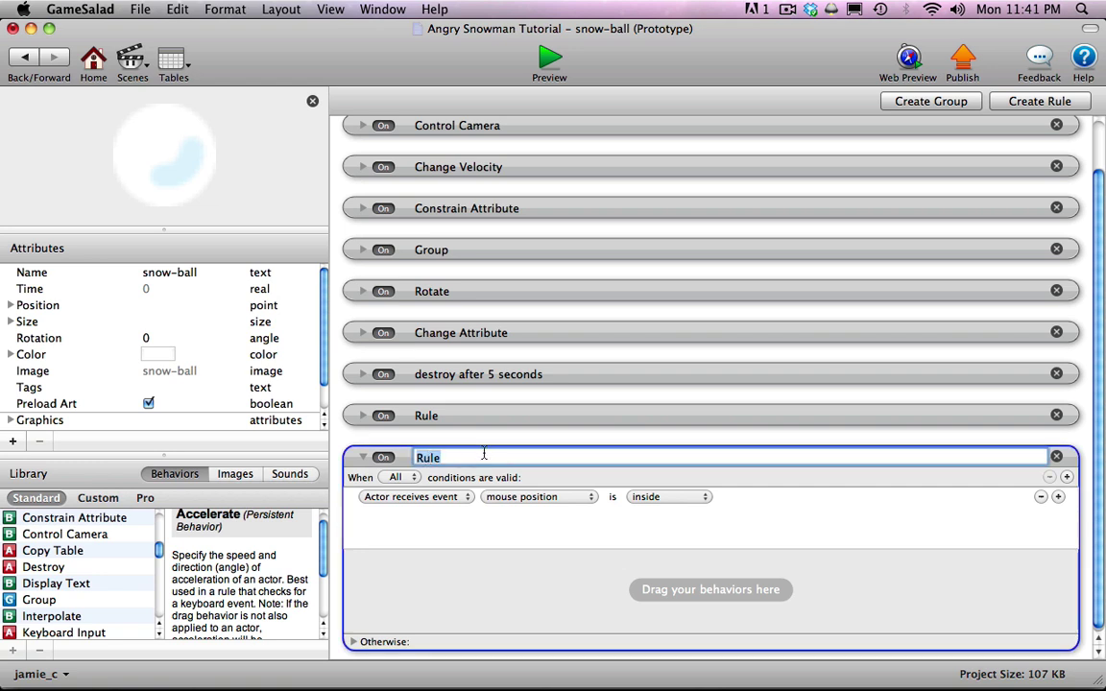
type("trail 0")
- Set the trail 0 rule's condition to the attribute game.ballTrail equals 0
left_click(439, 497)
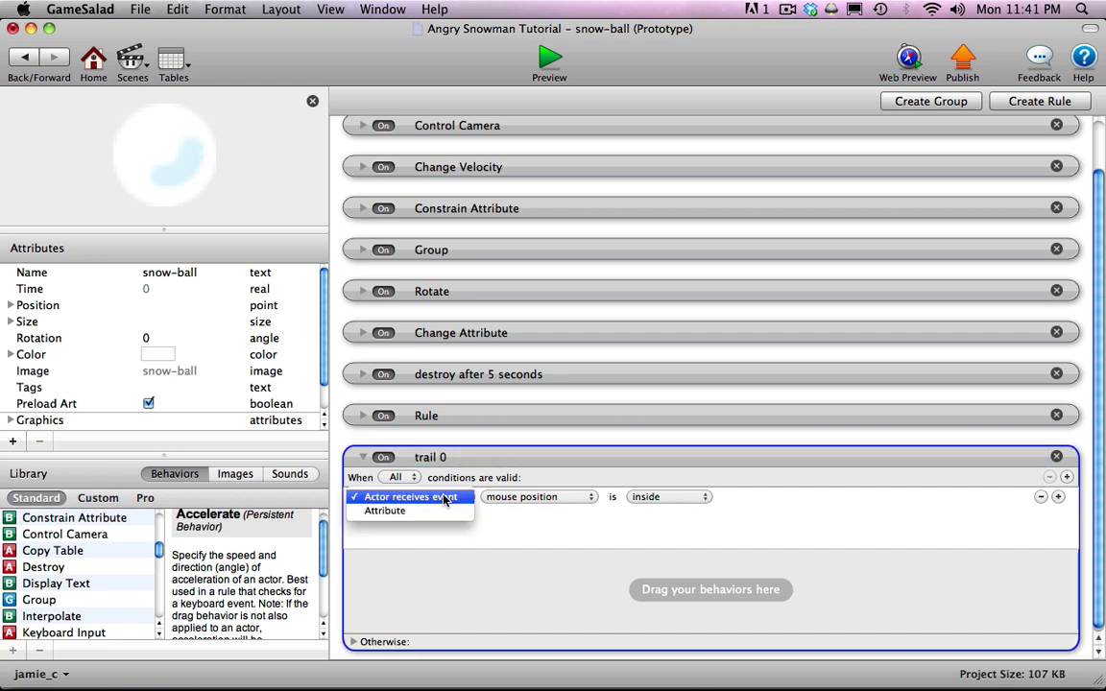
left_click(436, 511)
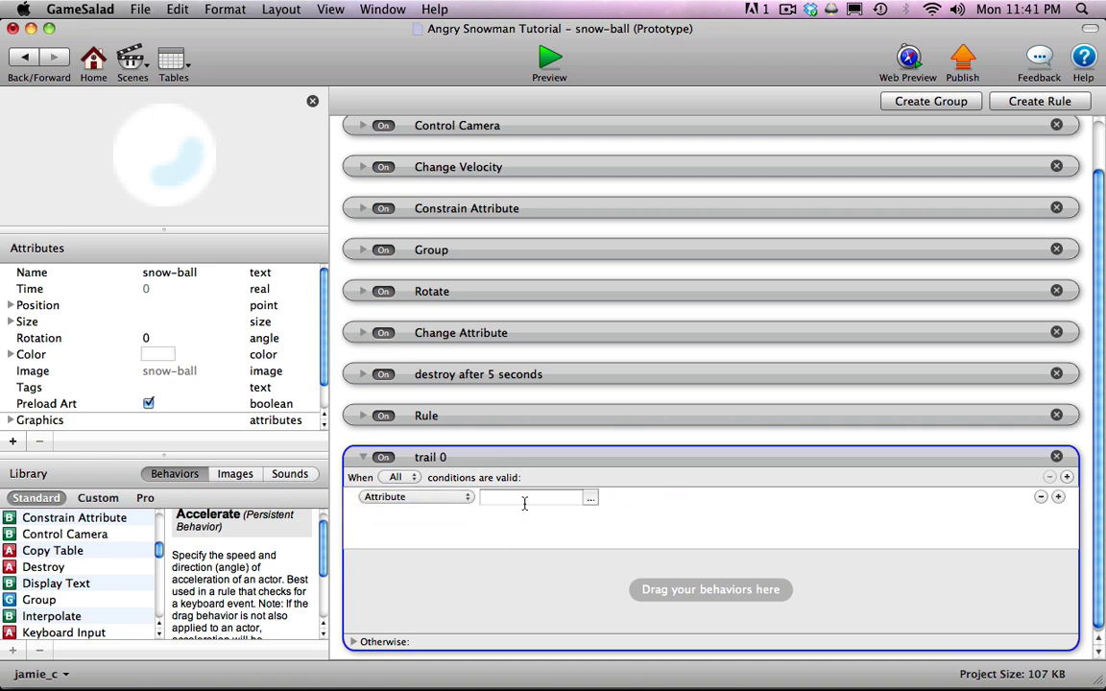
left_click(586, 497)
left_click(612, 518)
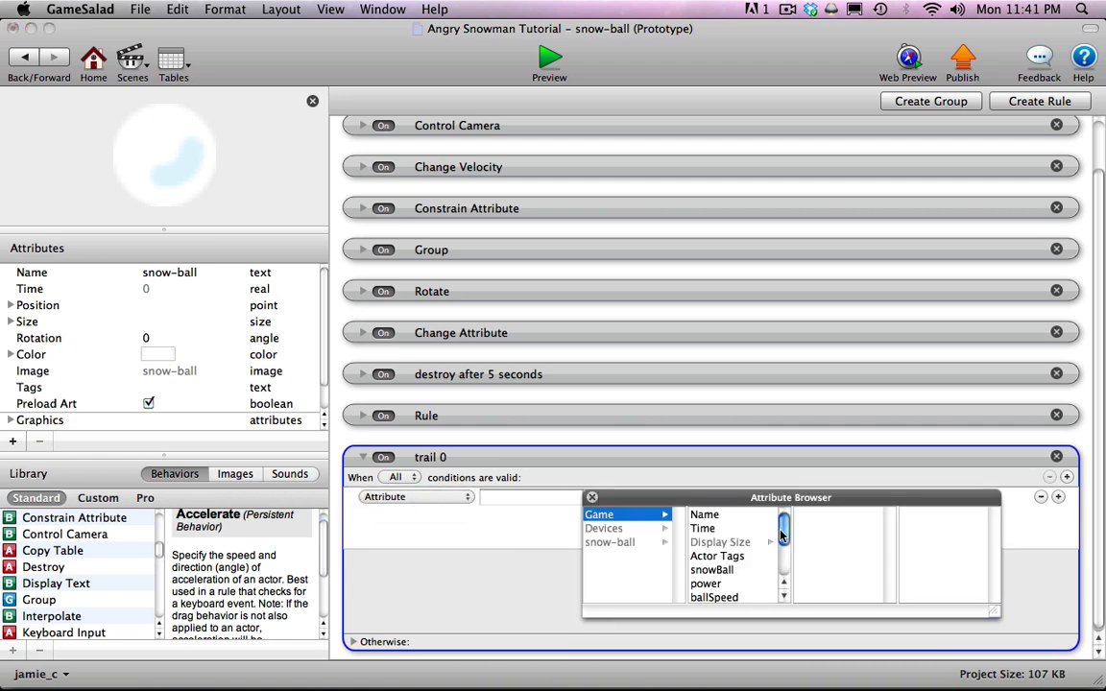
left_click_drag(781, 530, 783, 564)
double_click(746, 571)
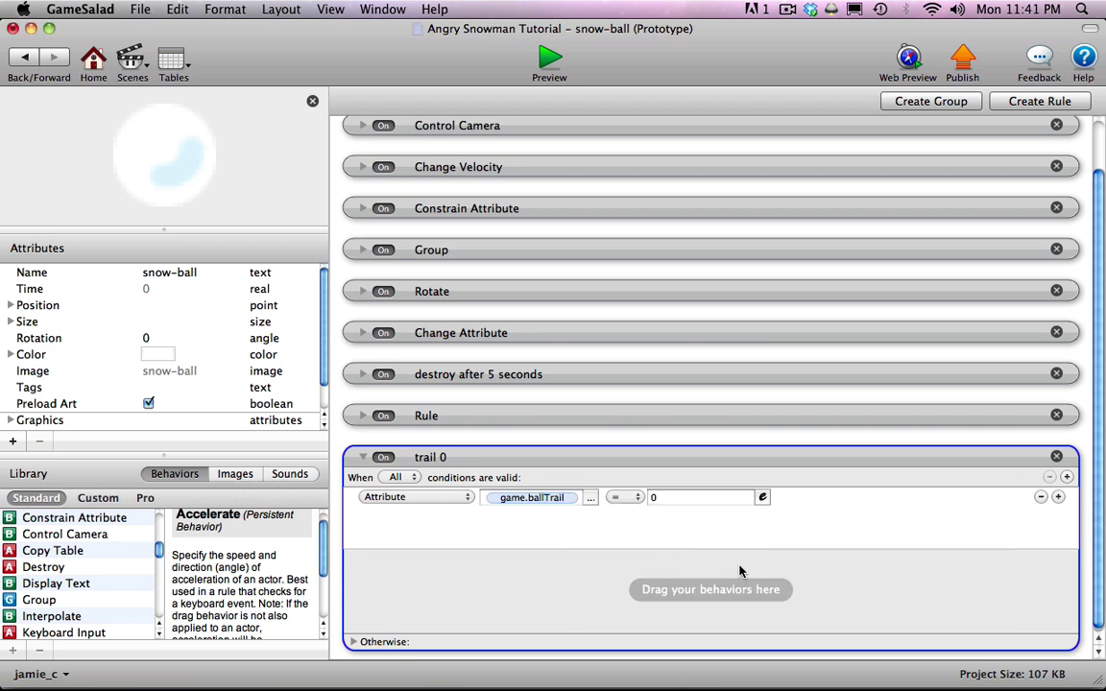
left_click(495, 556)
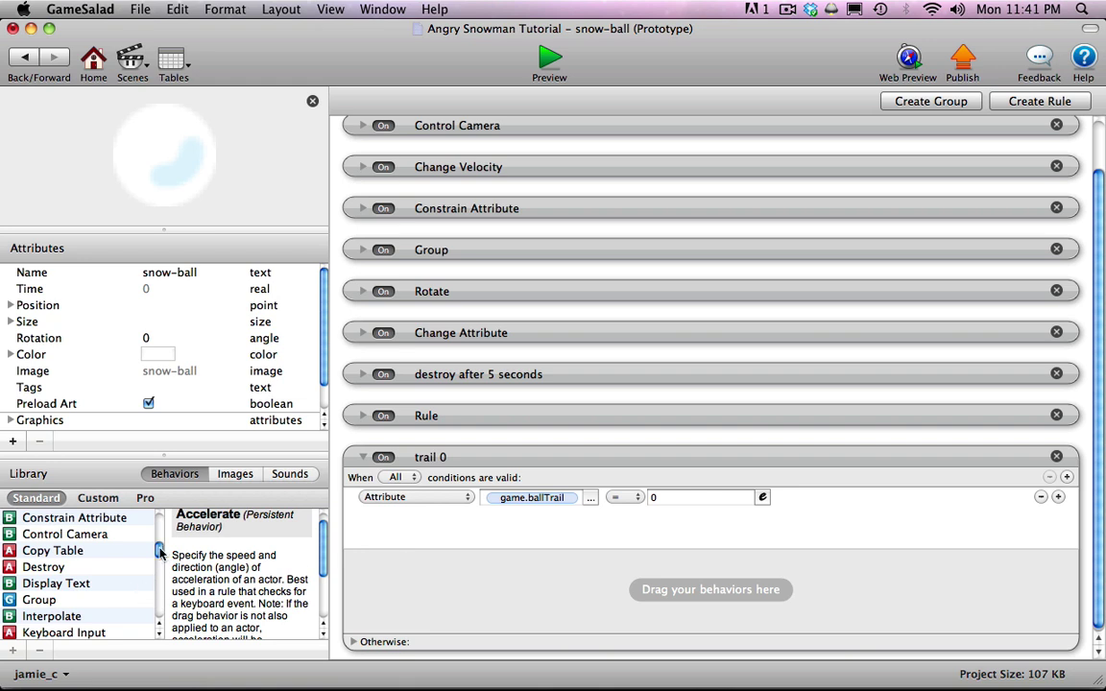
- Add a Spawn Actor behavior to the trail 0 rule that spawns snow-ball-trail-0 in back of the actor
left_click_drag(160, 552, 161, 608)
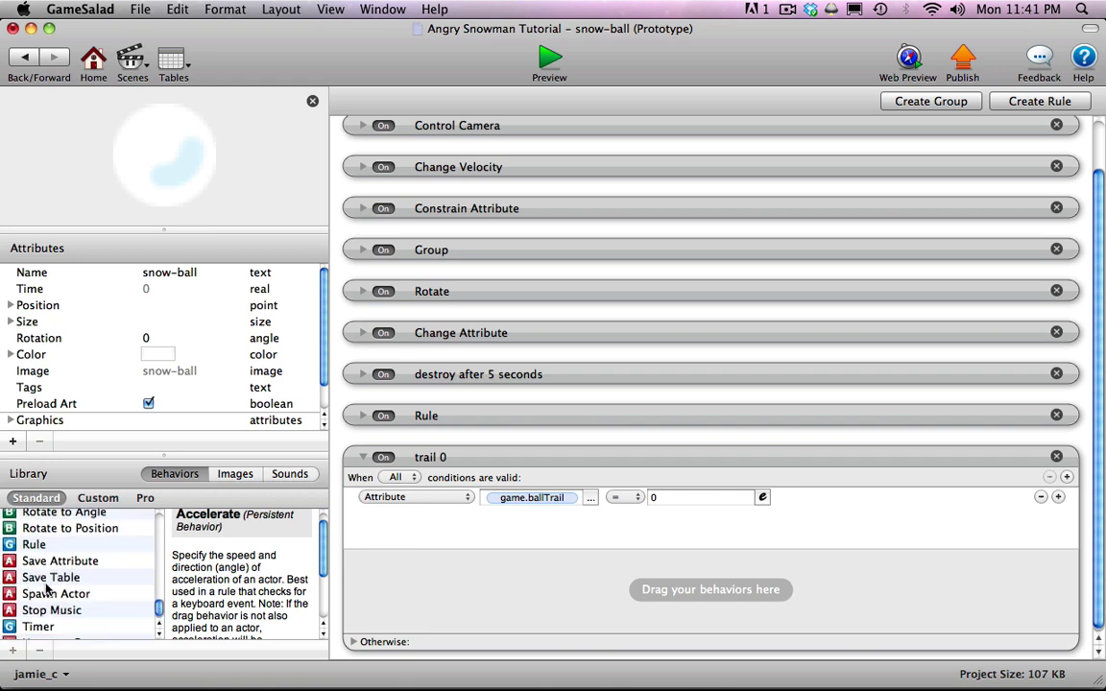
left_click_drag(33, 595, 386, 582)
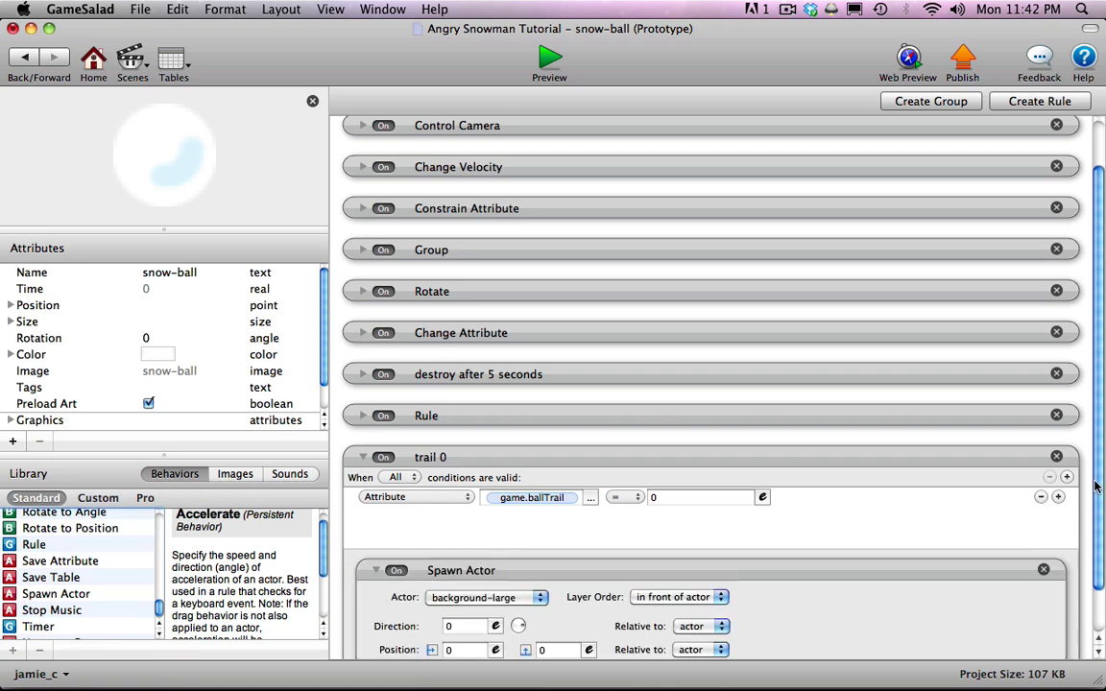
left_click_drag(1096, 488, 1089, 563)
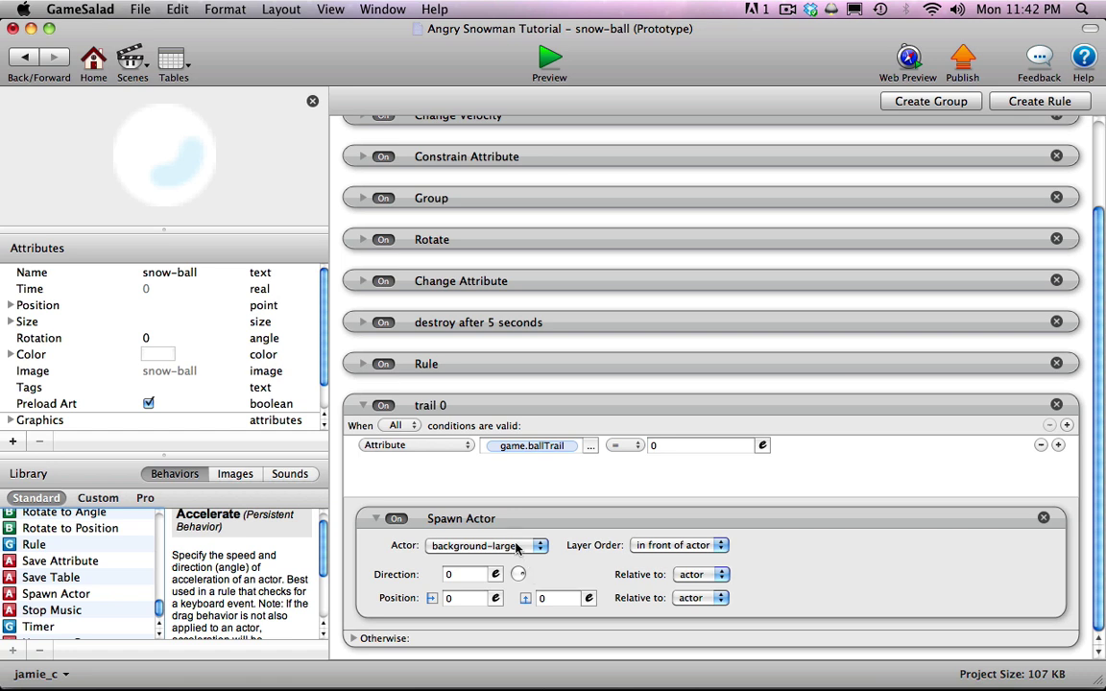
left_click(485, 545)
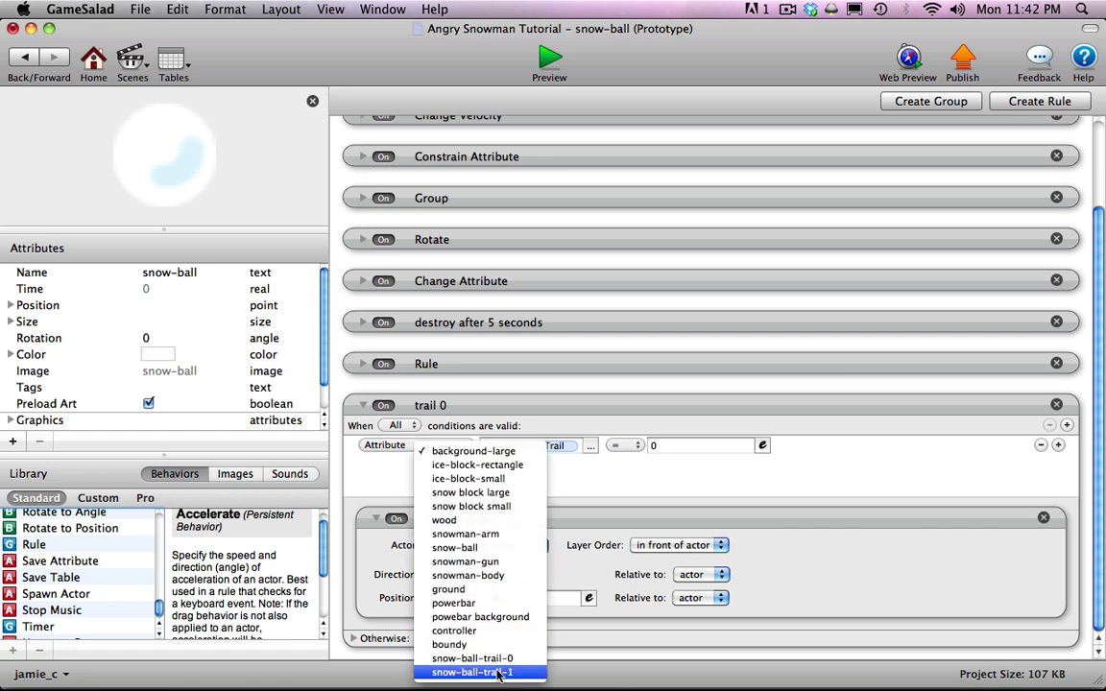
left_click(500, 659)
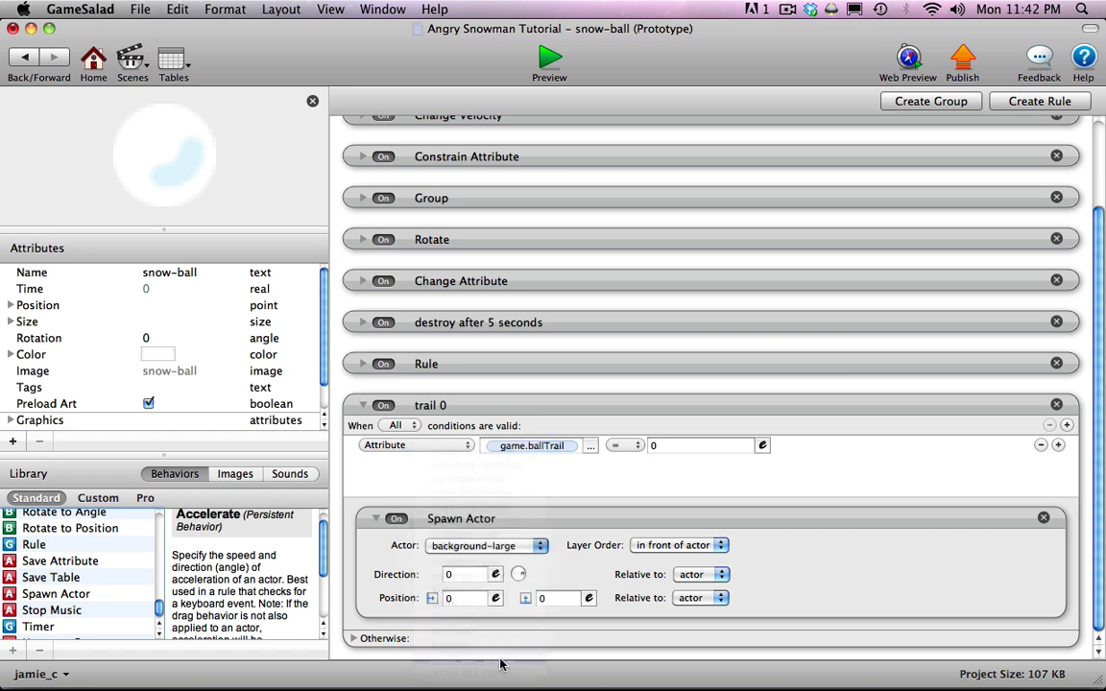
left_click(667, 545)
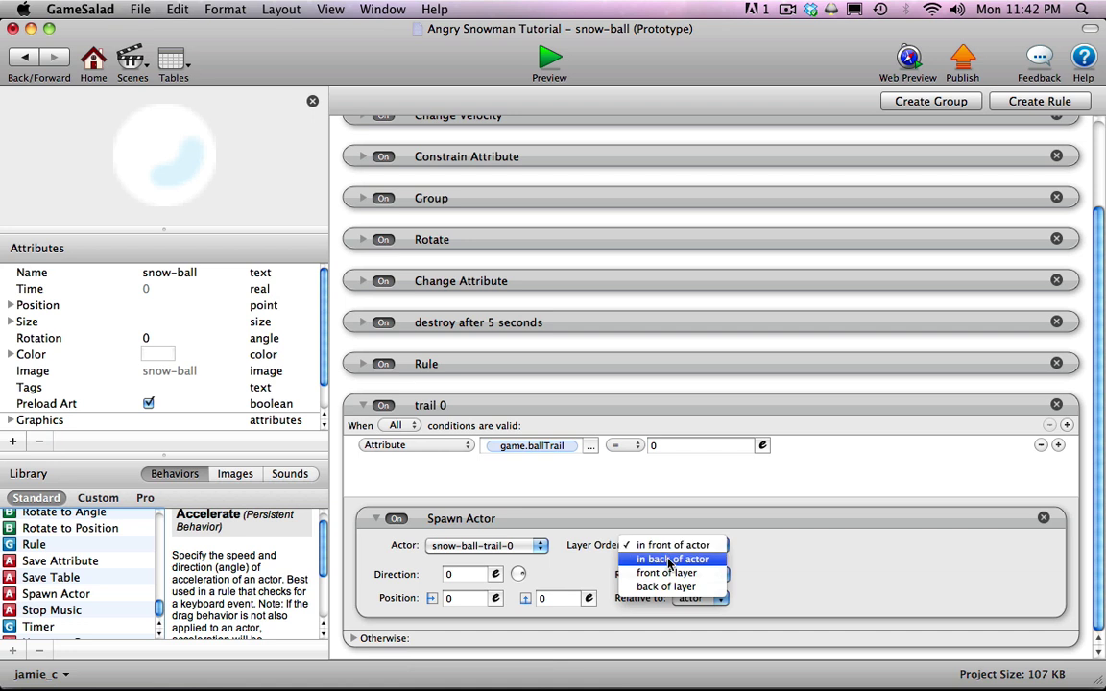
left_click(669, 560)
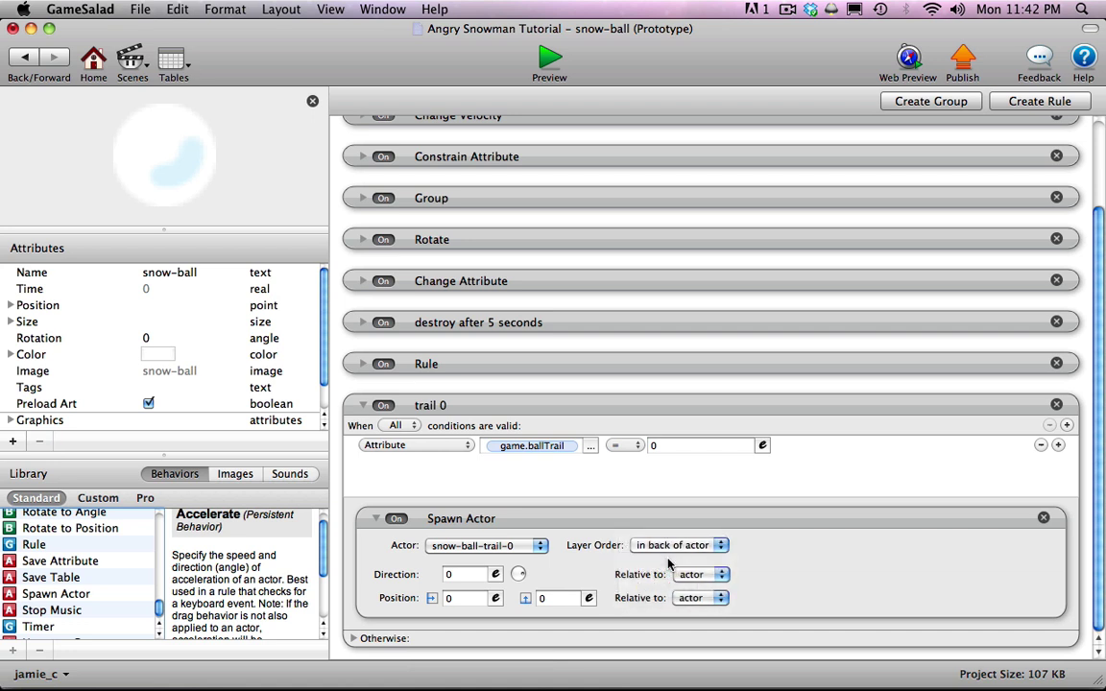
- Add a Timer to the trail 0 rule and move the Spawn Actor behavior inside it
left_click(559, 521)
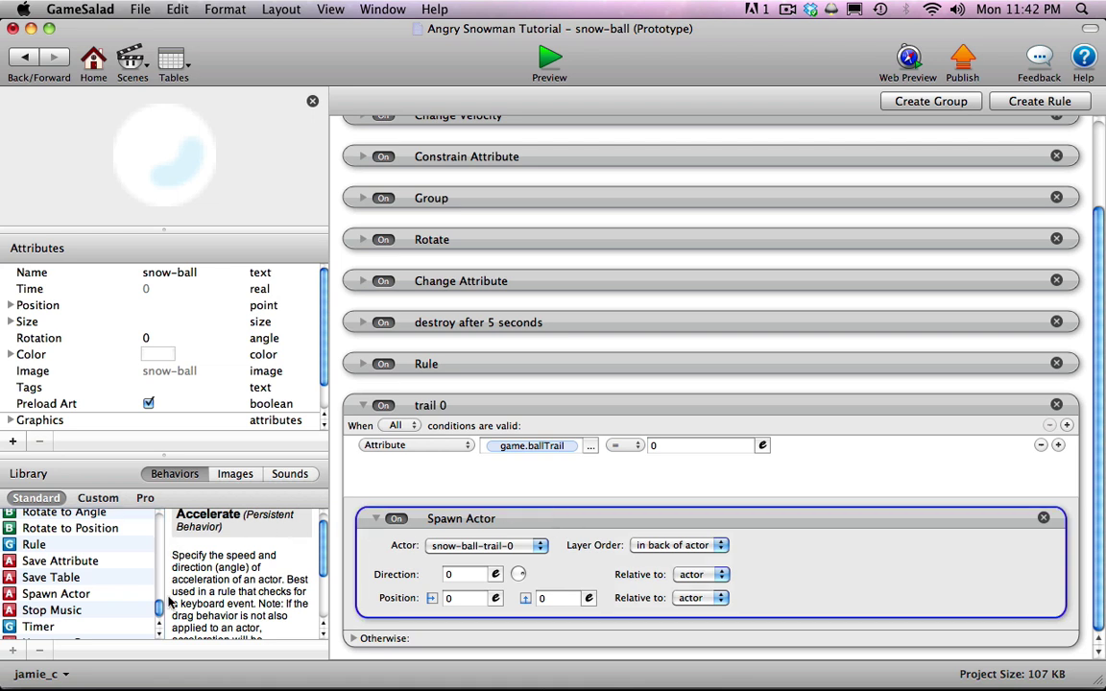
scroll(146, 549, "down", 1)
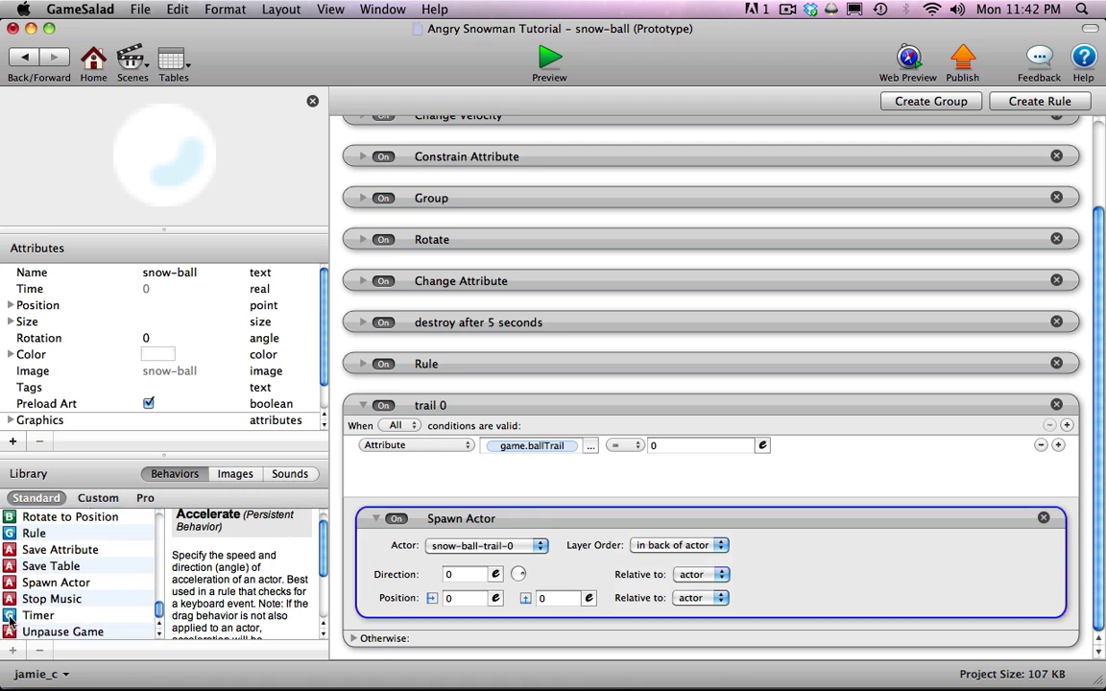
left_click_drag(9, 620, 453, 563)
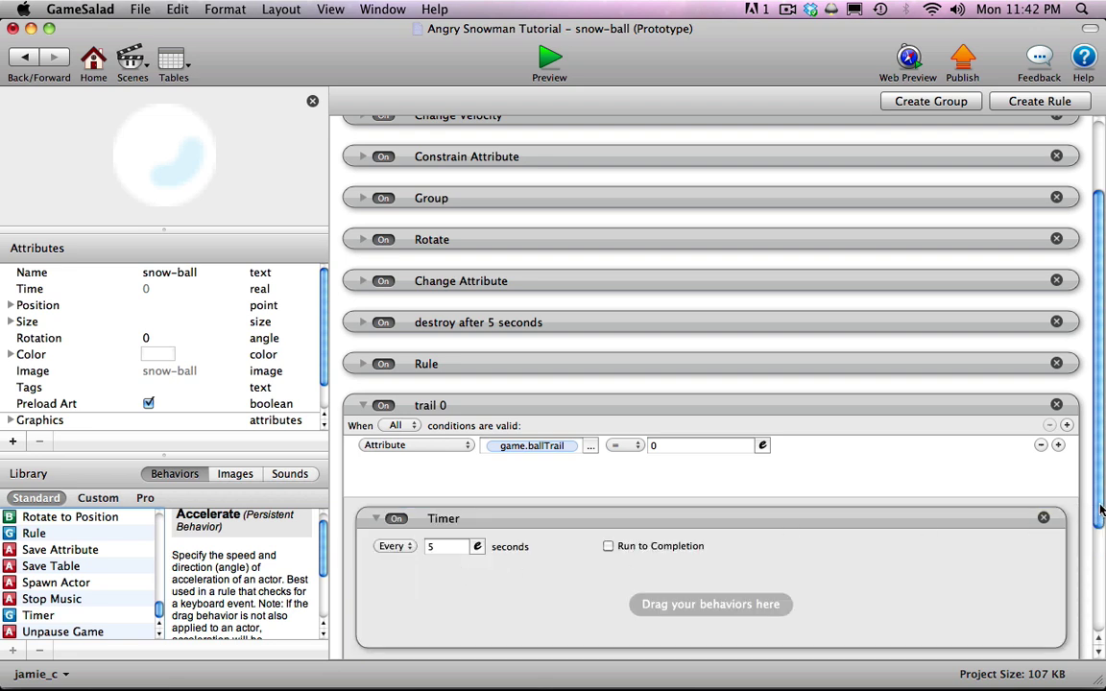
scroll(1101, 511, "down", 5)
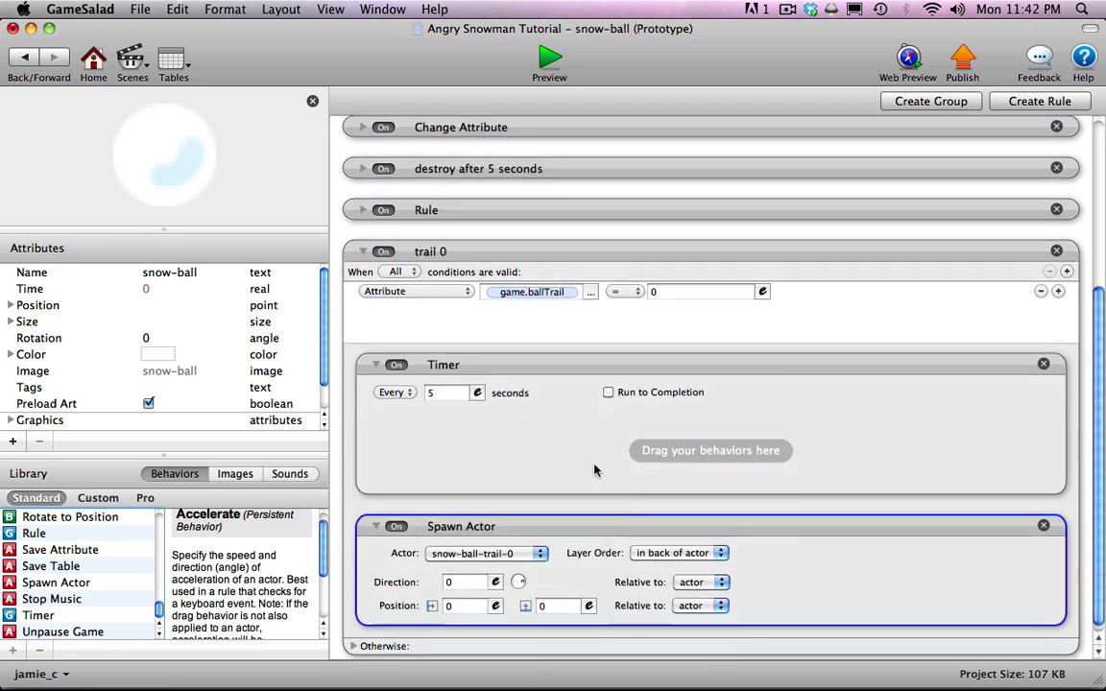
left_click_drag(595, 471, 592, 451)
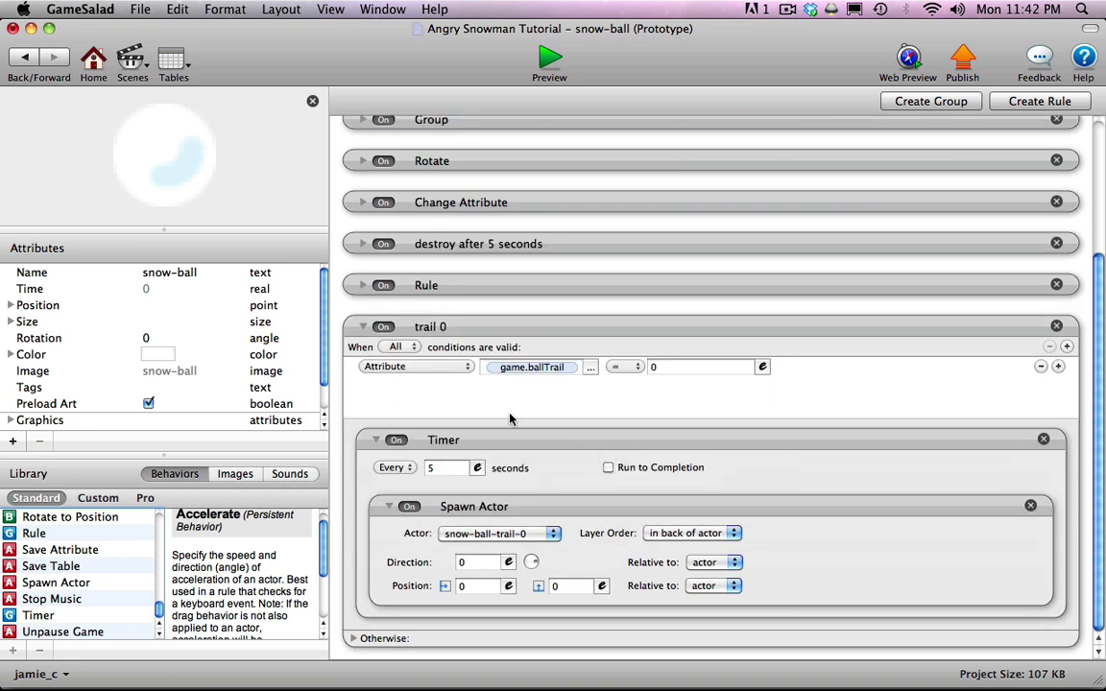
- Set the trail 0 rule's timer to every 0.02 seconds and enable Run to Completion
left_click(434, 467)
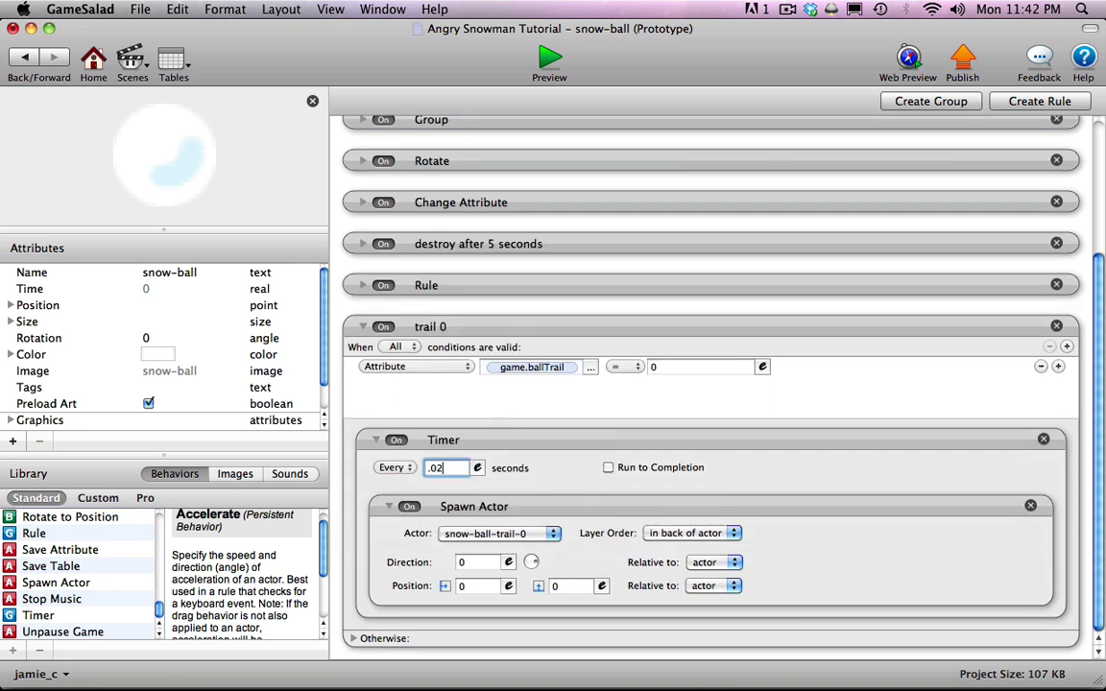
type(".02")
left_click(585, 461)
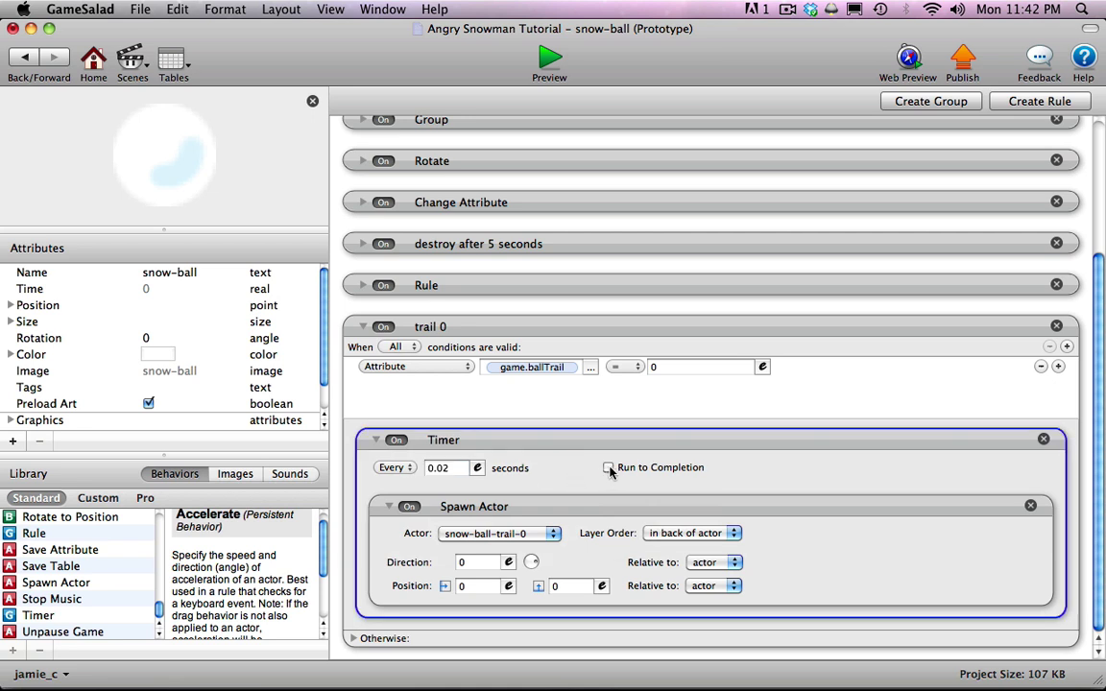
left_click(609, 469)
- Duplicate the trail 0 rule on the snow-ball prototype and rename the copy "trail 1"
left_click_drag(523, 329, 457, 336)
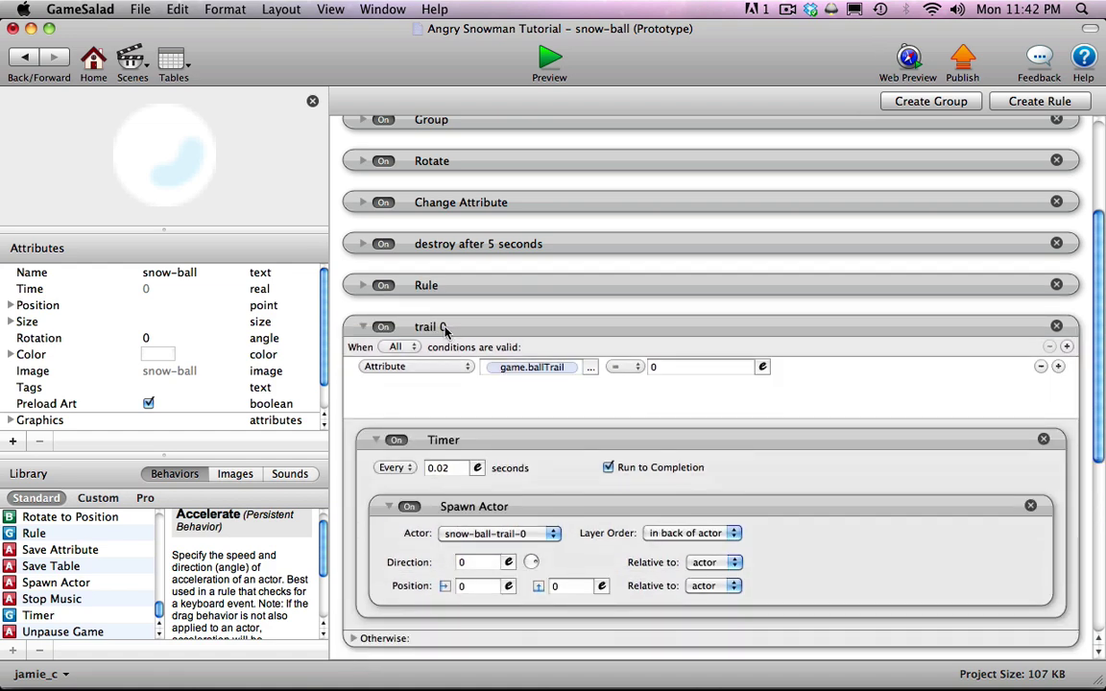
double_click(444, 328)
type("1")
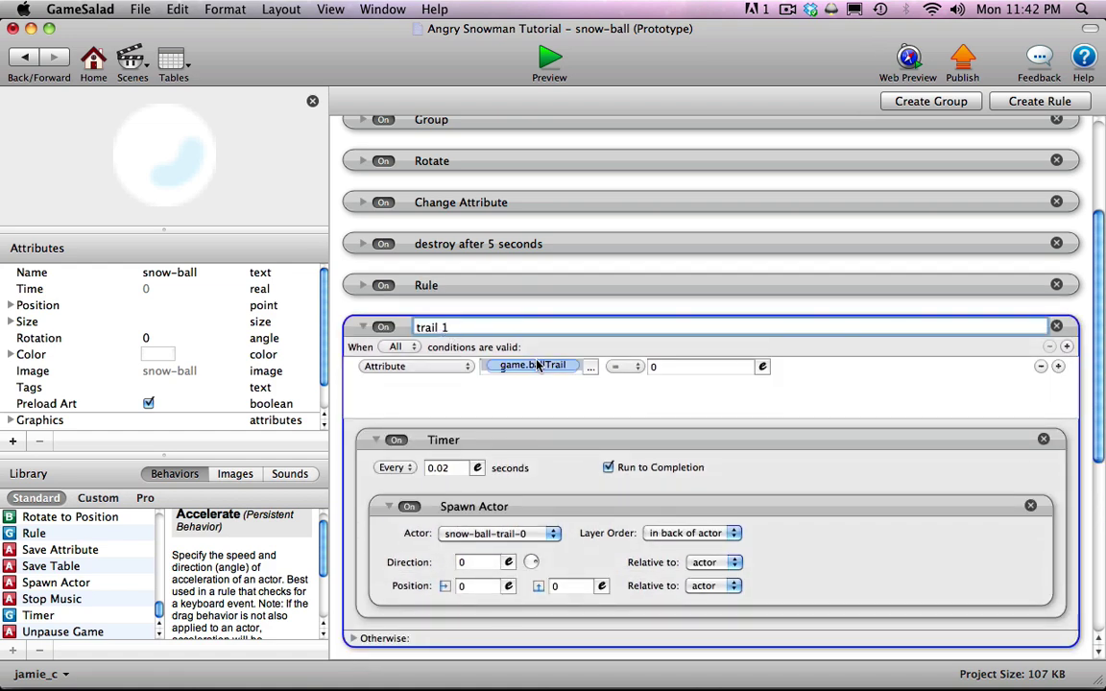
- Change the trail 1 rule's condition to game.ballTrail equals 1 and its spawned actor to snow-ball-trail-1
left_click(652, 366)
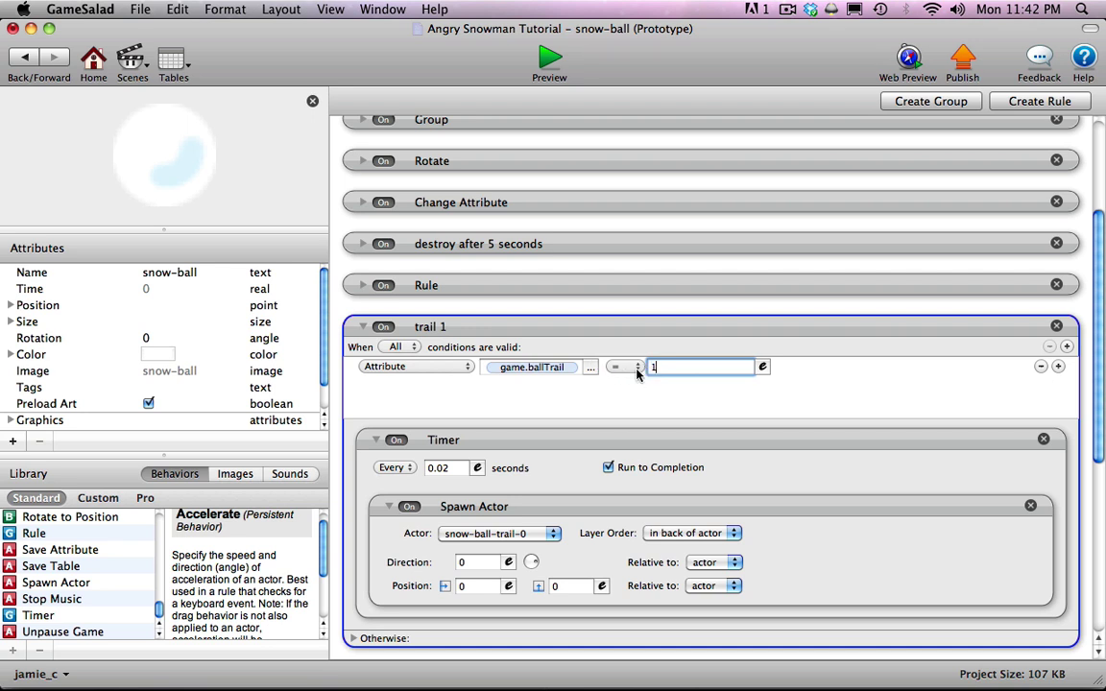
left_click(521, 534)
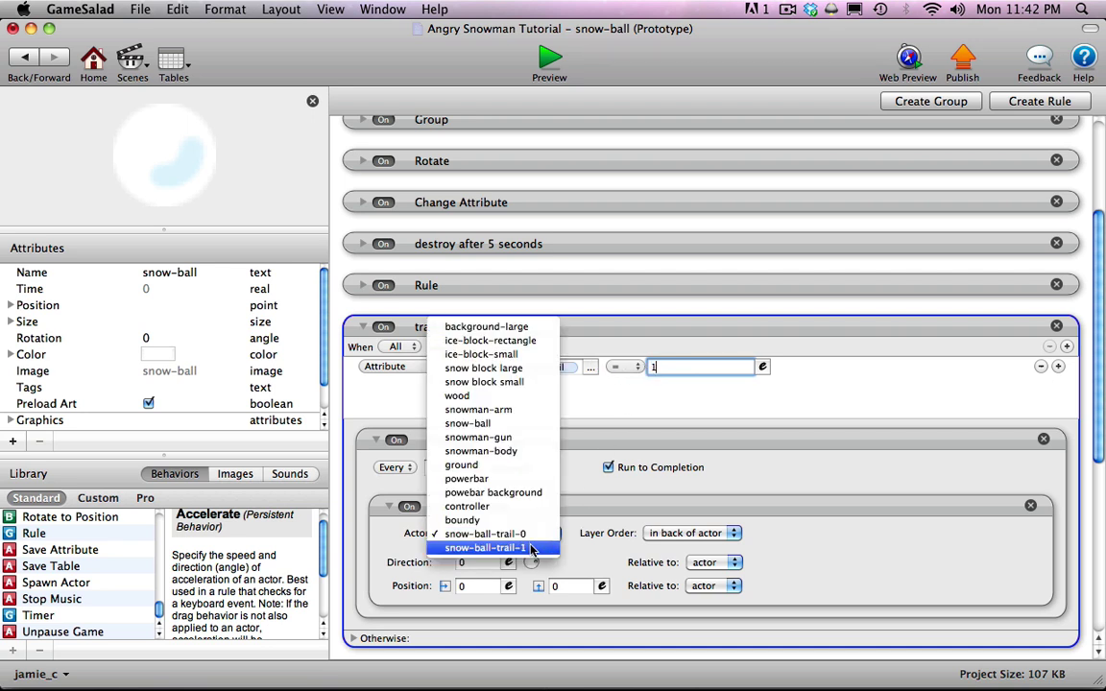
left_click(533, 548)
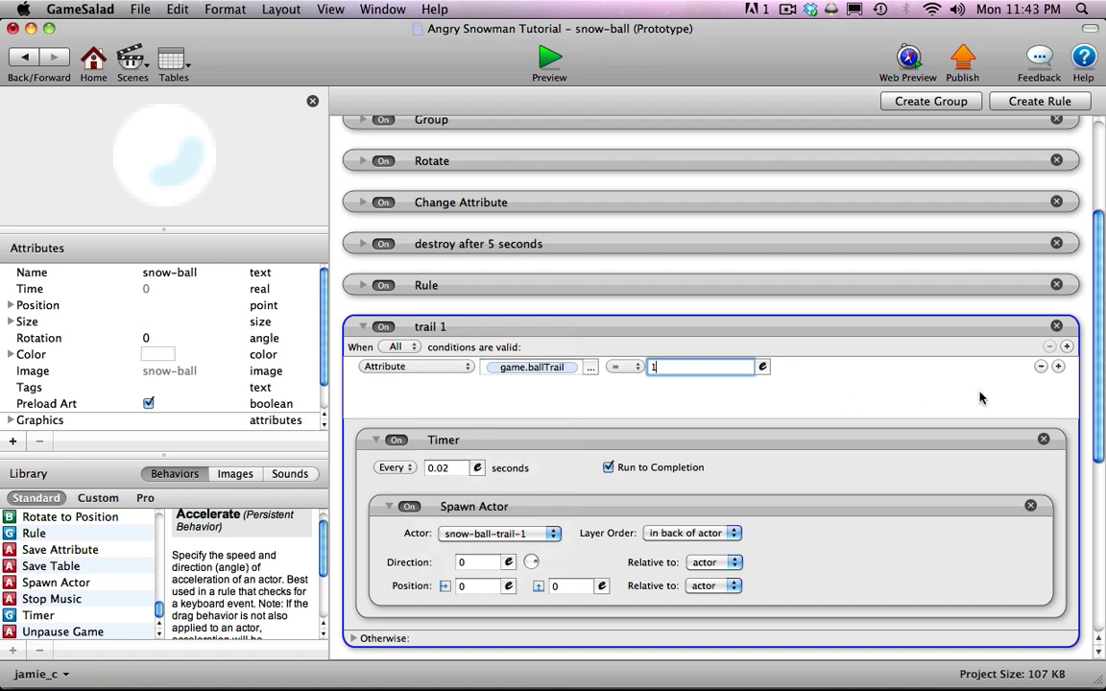
- Open the snowman-gun prototype and add a Change Attribute behavior below Spawn Actor in its shoot gun rule
scroll(440, 516, "up", 5)
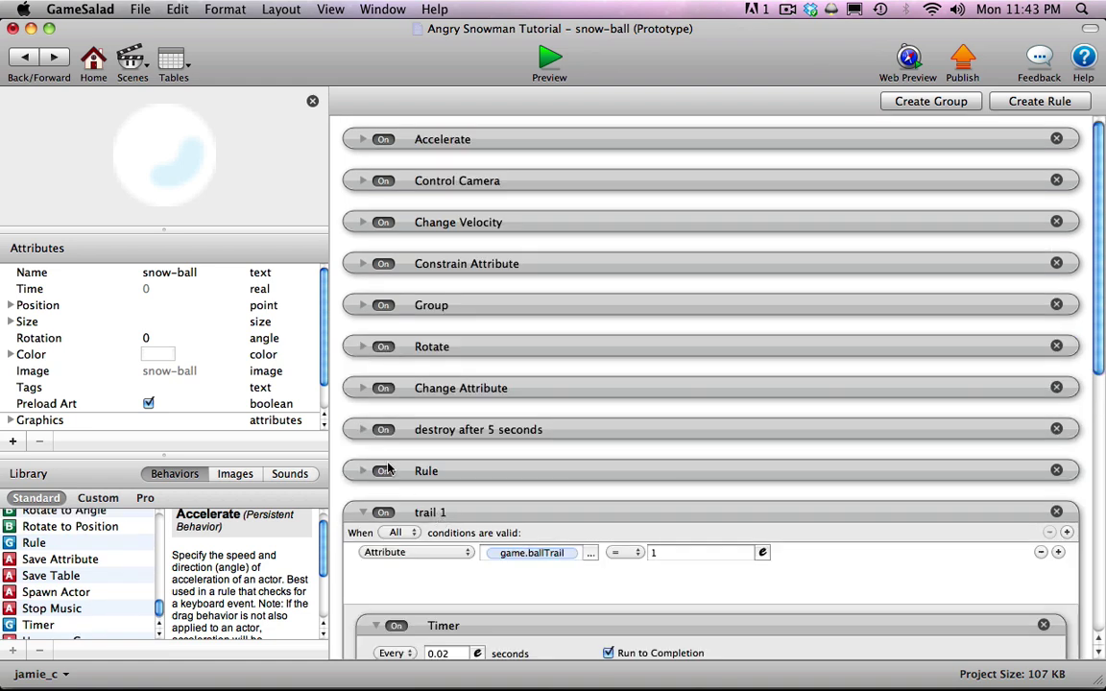
left_click_drag(67, 54, 72, 55)
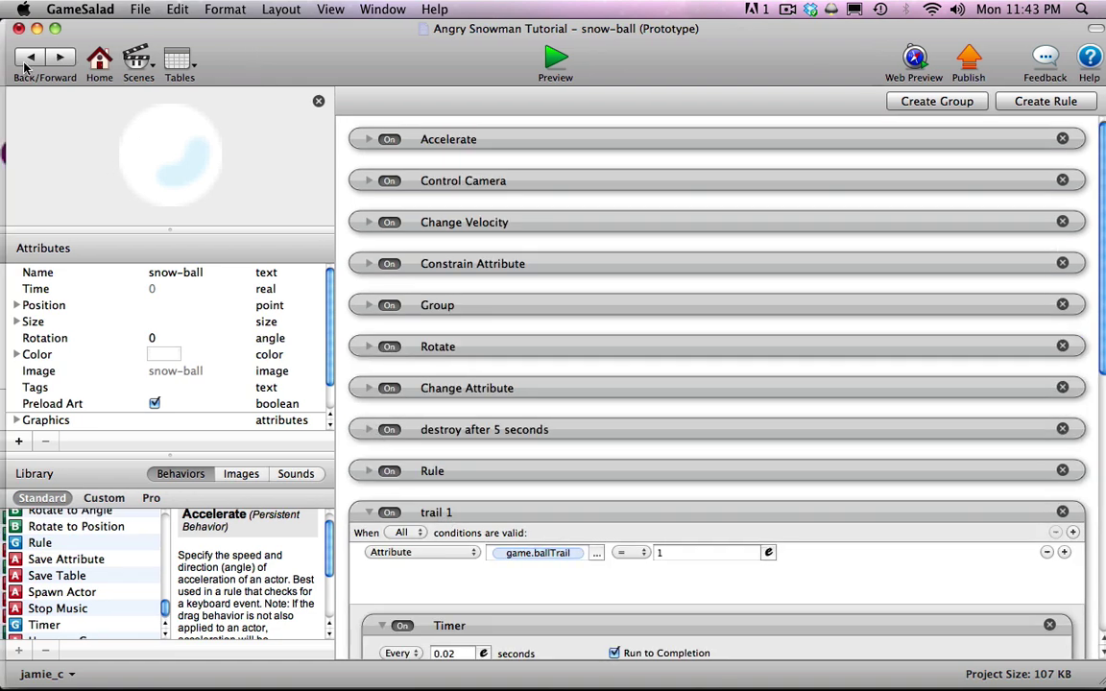
left_click(30, 58)
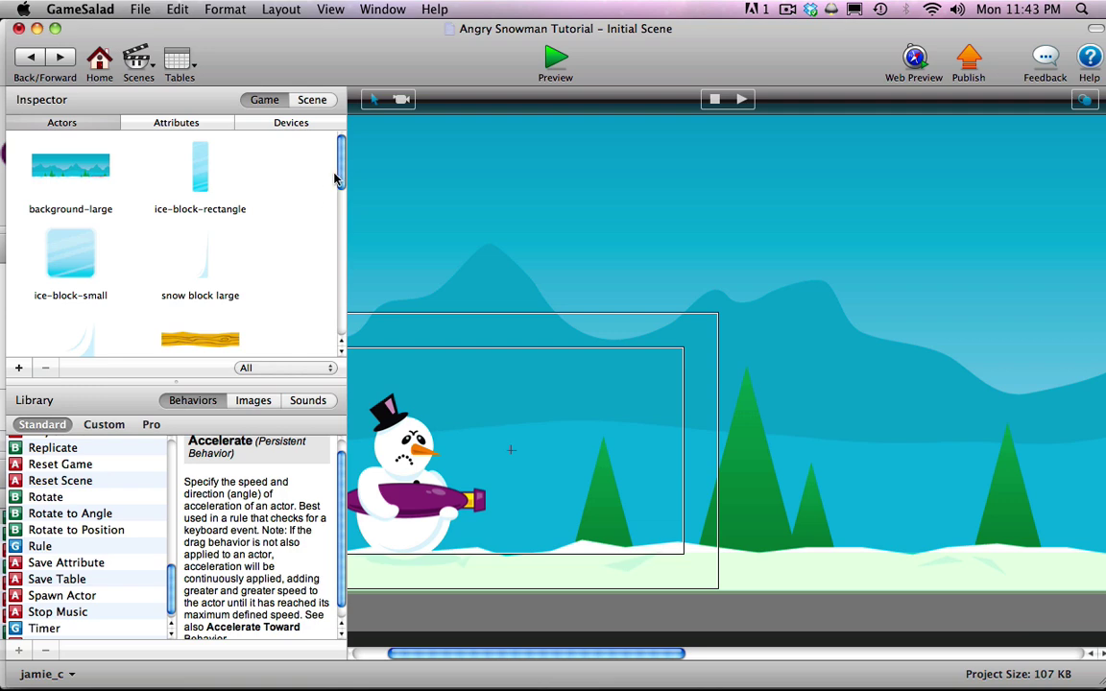
left_click_drag(338, 175, 334, 248)
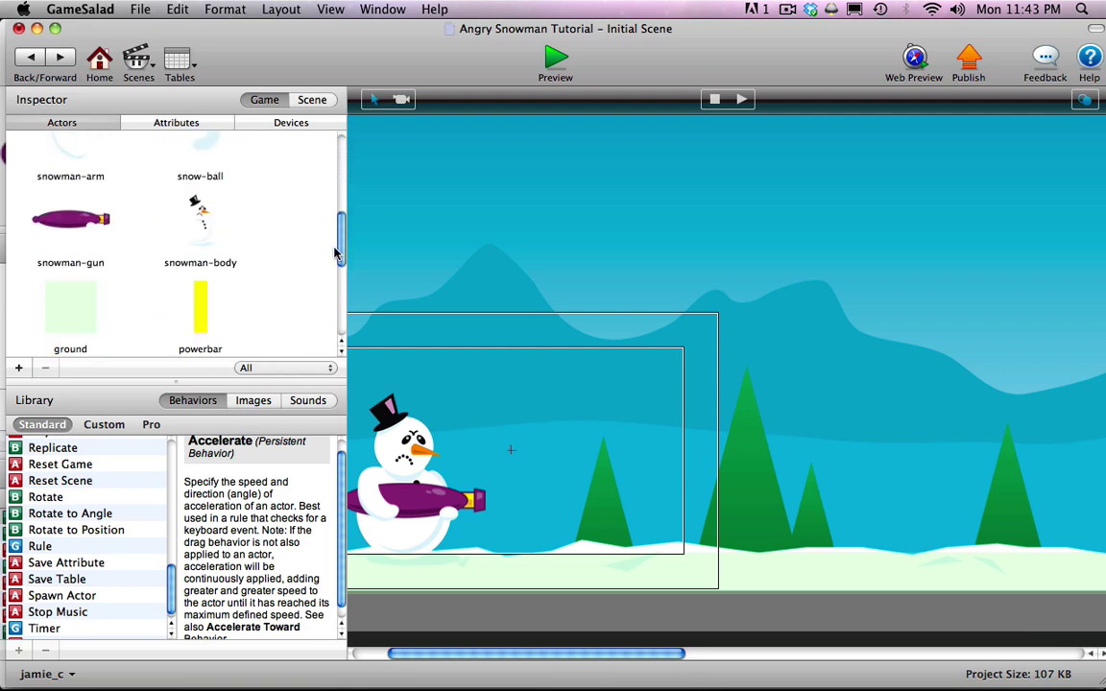
double_click(96, 220)
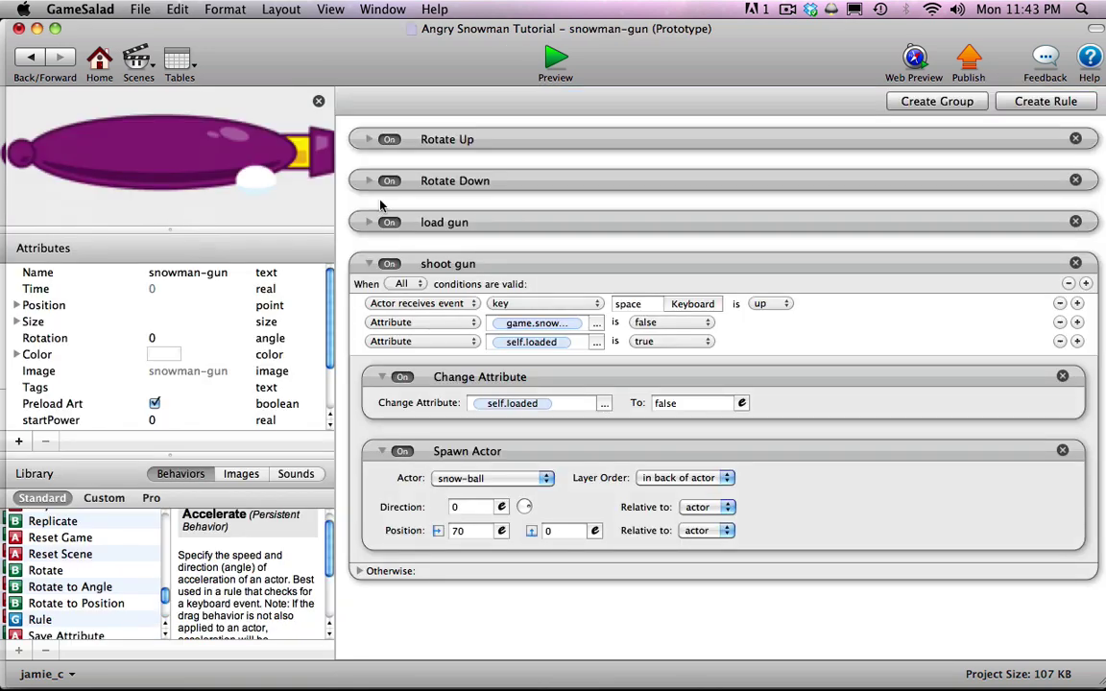
left_click_drag(315, 27, 310, 26)
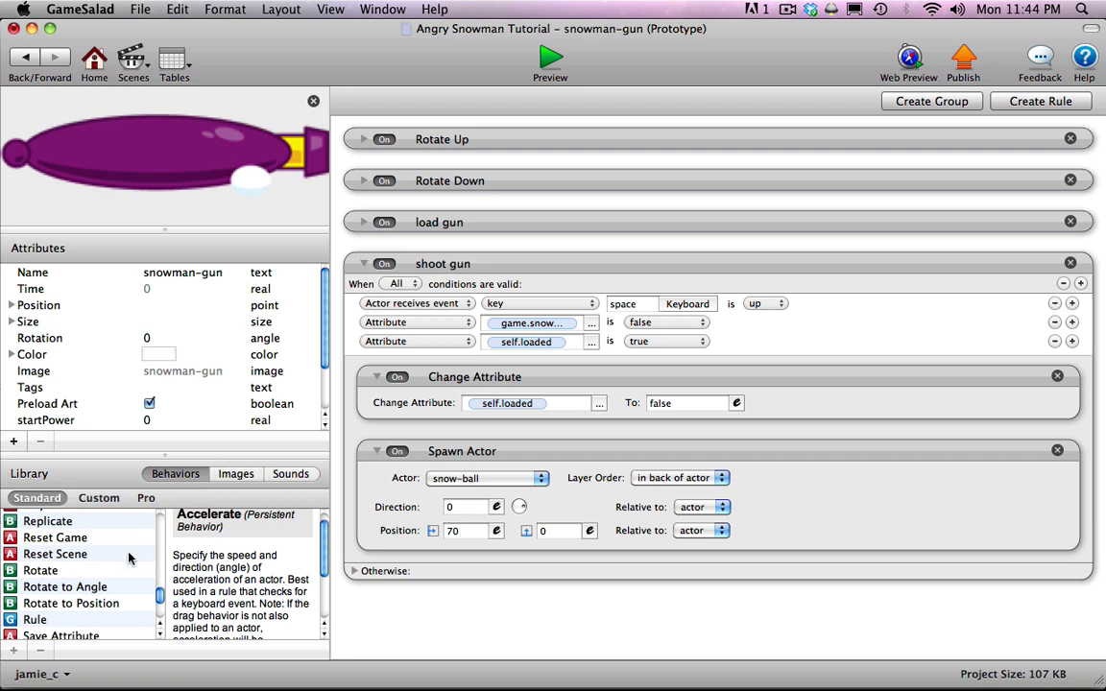
left_click_drag(160, 598, 157, 530)
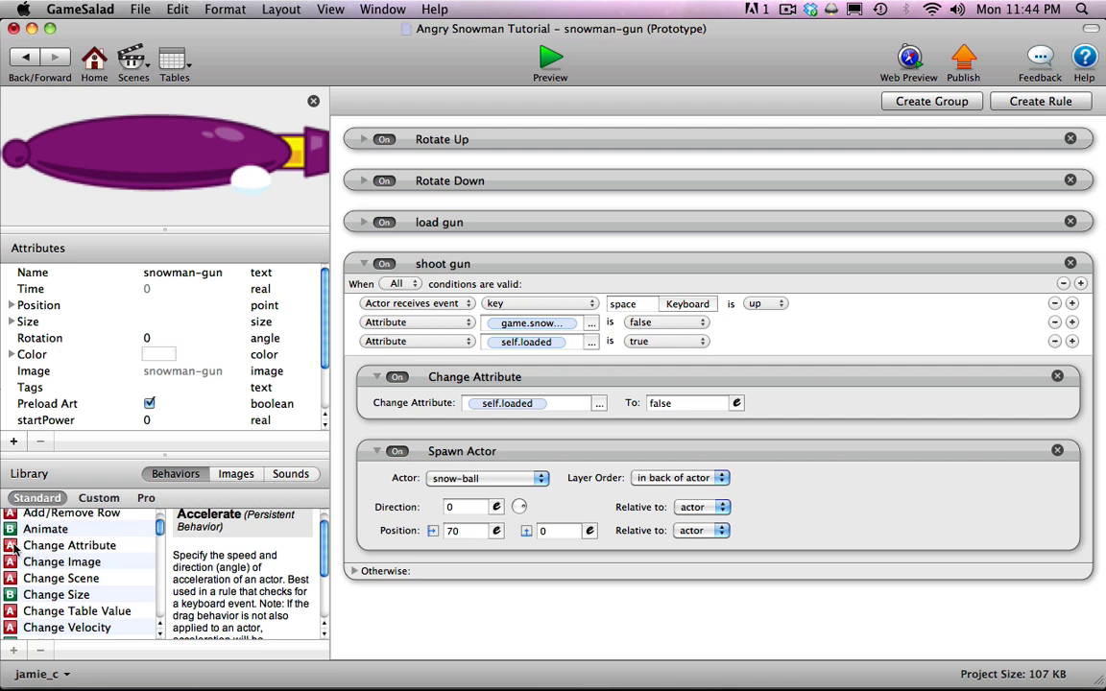
left_click_drag(11, 545, 444, 572)
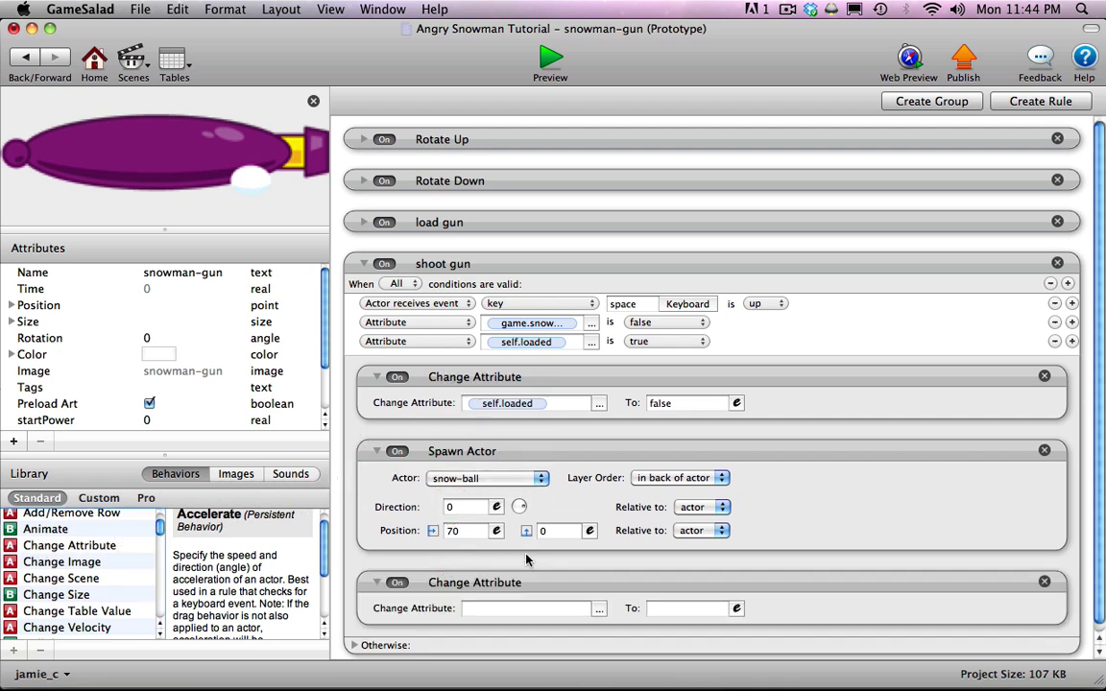
- Choose game.ballTrail as the attribute changed by the new Change Attribute behavior in the shoot gun rule
left_click(601, 611)
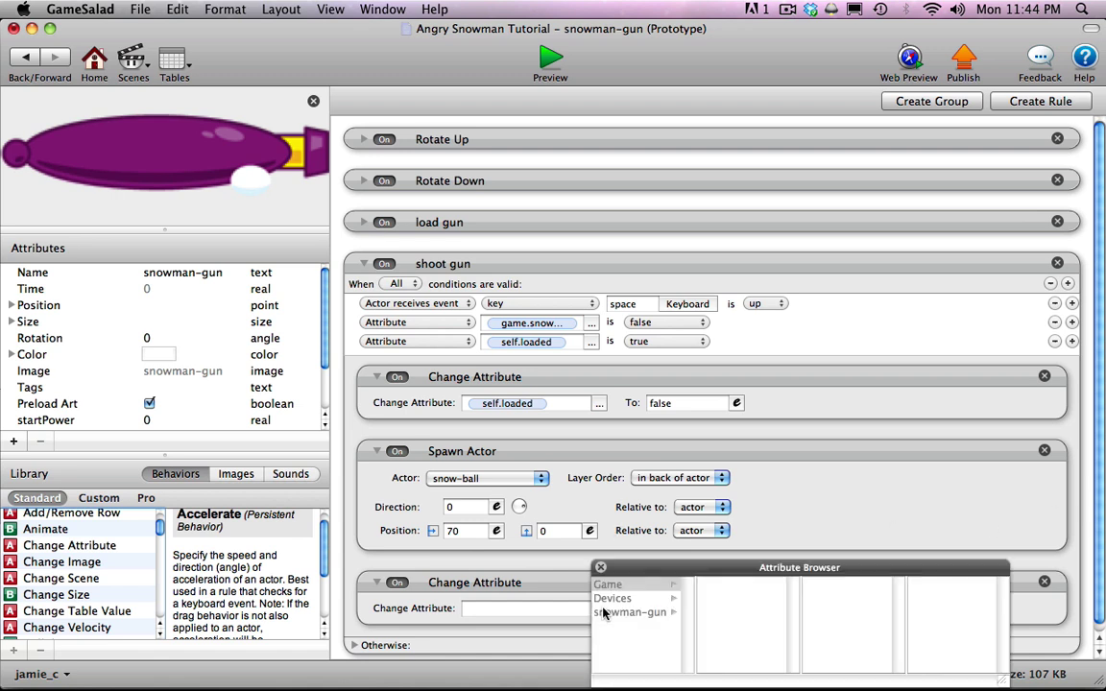
left_click(608, 584)
left_click_drag(791, 603, 791, 629)
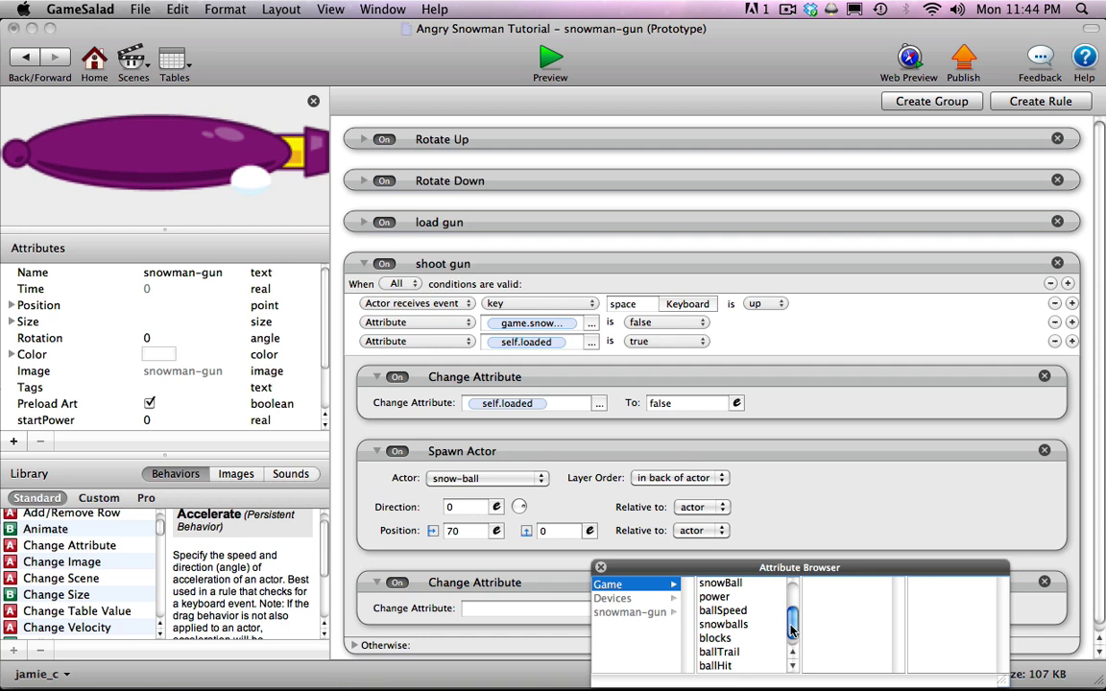
left_click(739, 653)
- Set the value for the game.ballTrail change to the expression (game.ballTrail+1)%2
left_click(736, 608)
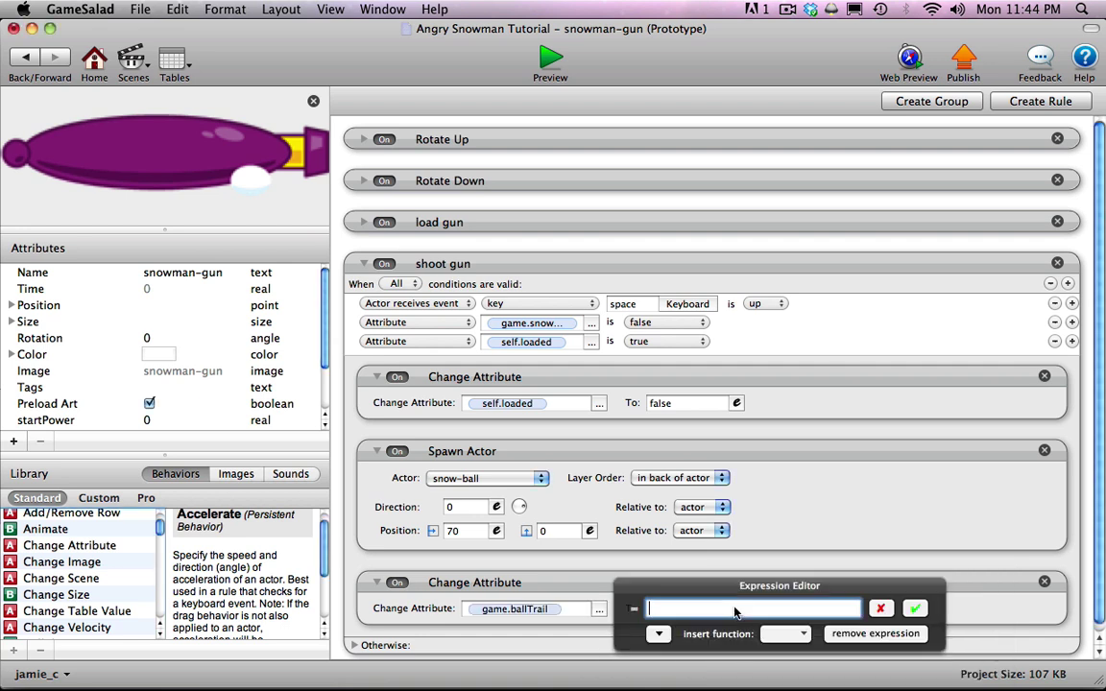
left_click_drag(736, 588, 534, 524)
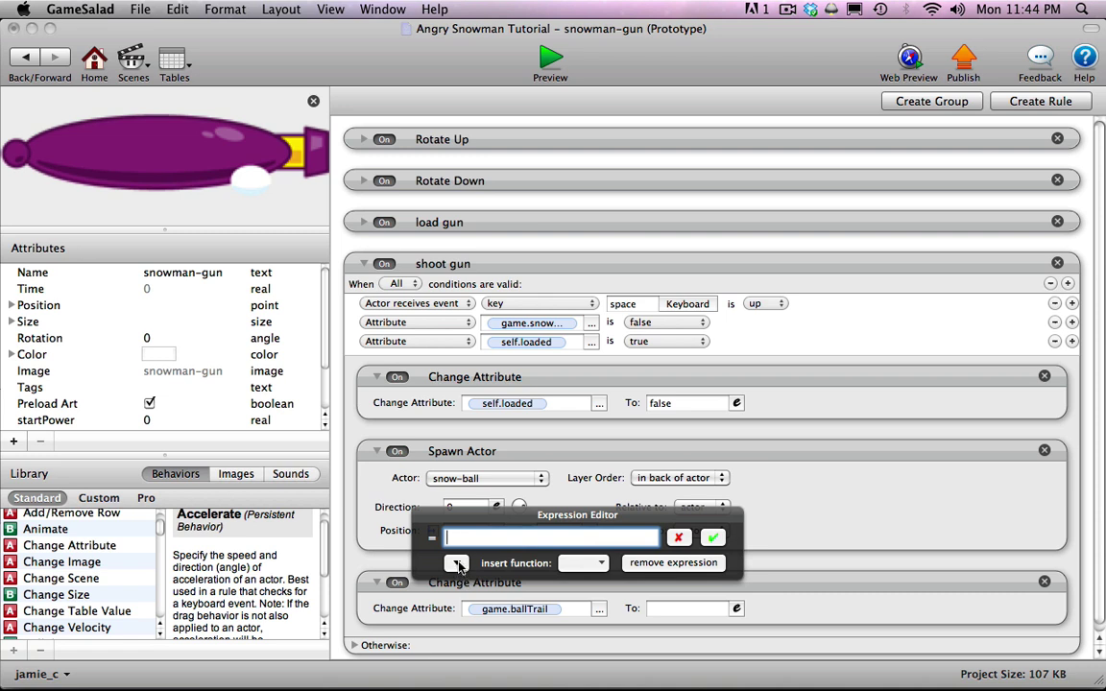
left_click(457, 564)
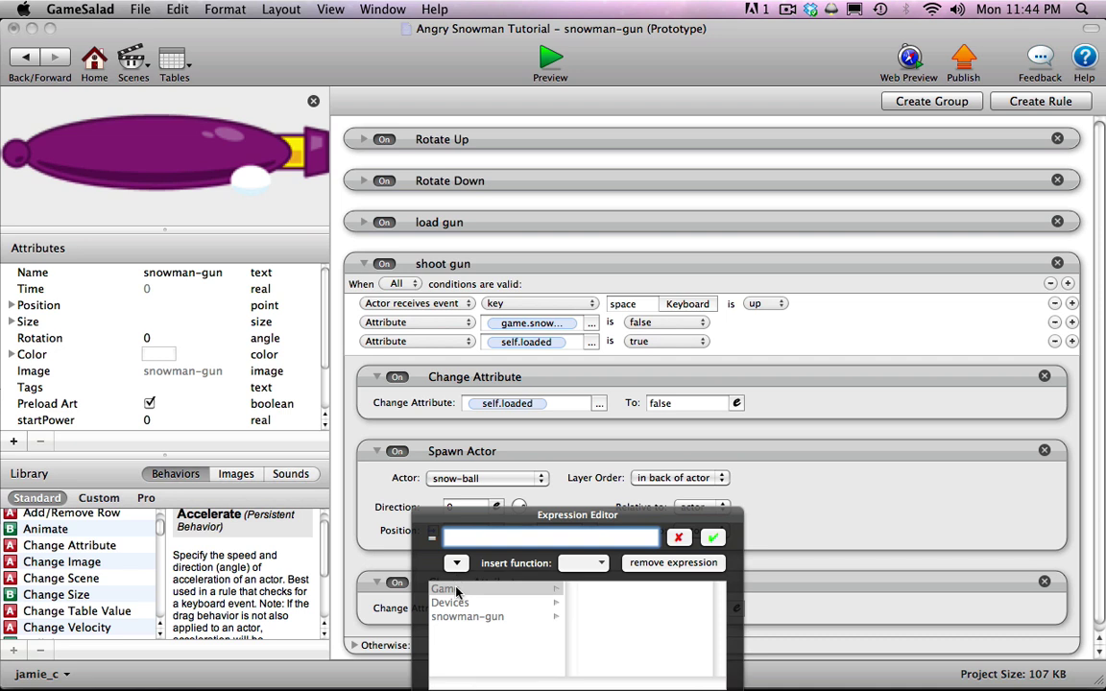
left_click(457, 591)
left_click_drag(718, 601, 719, 625)
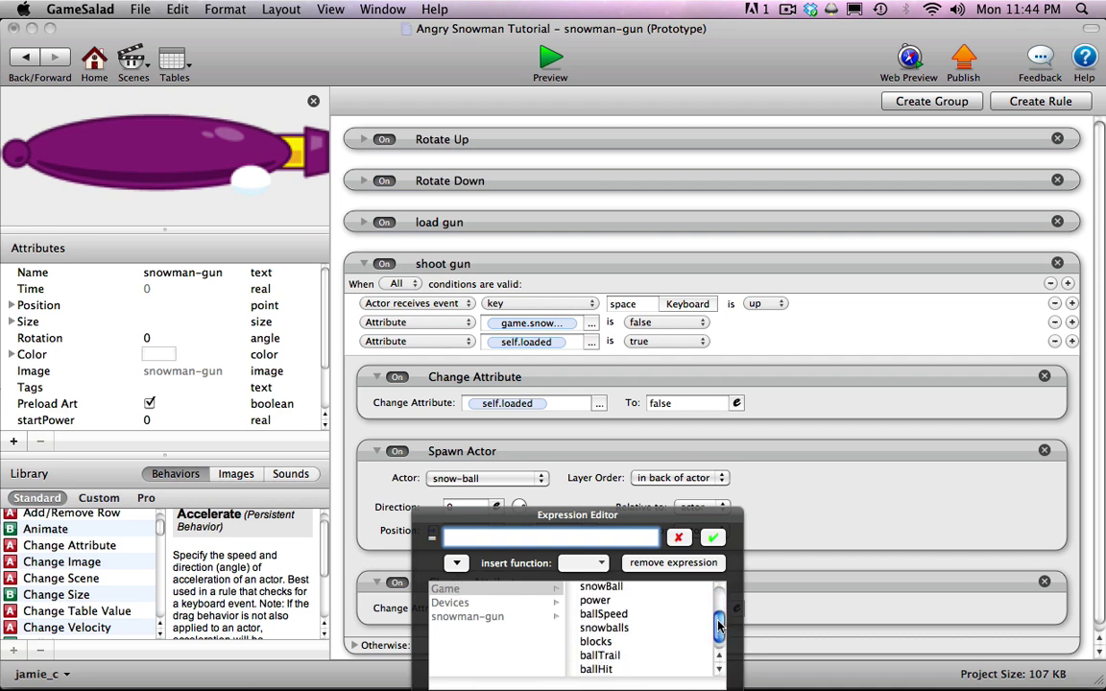
left_click(600, 655)
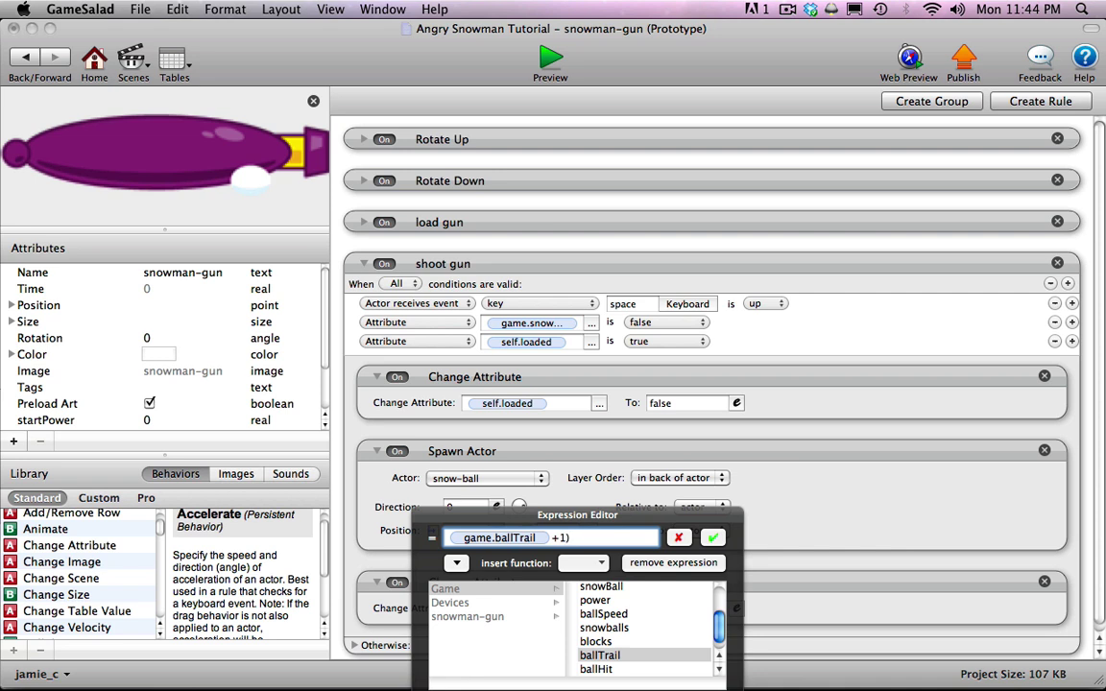
left_click(451, 540)
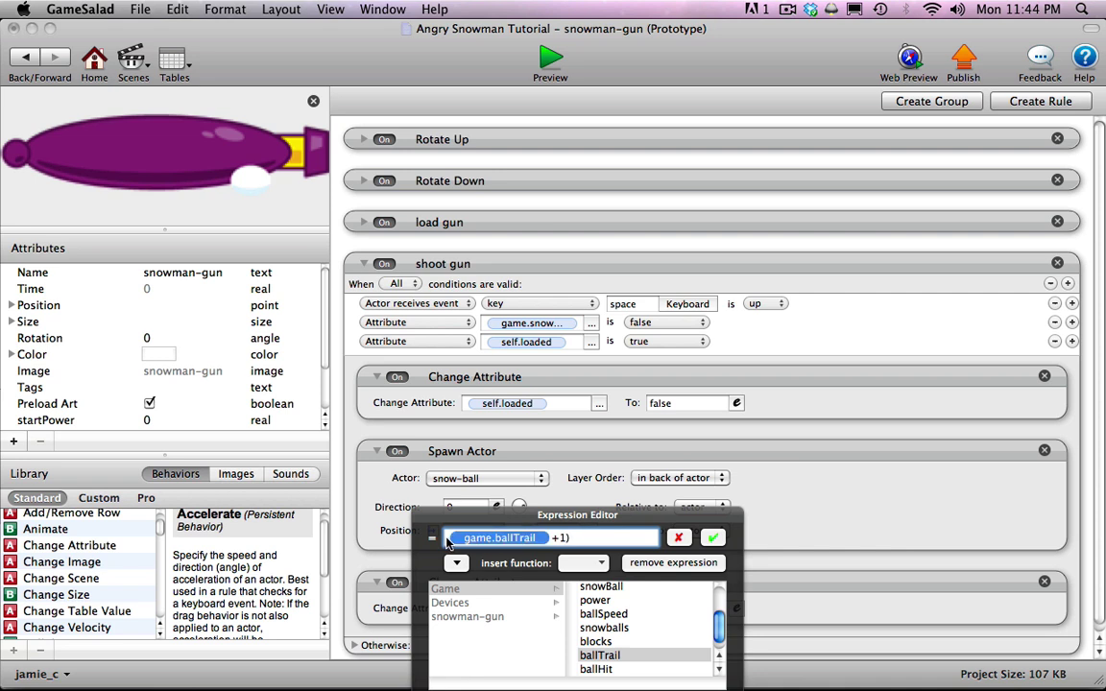
left_click(447, 539)
type("( ")
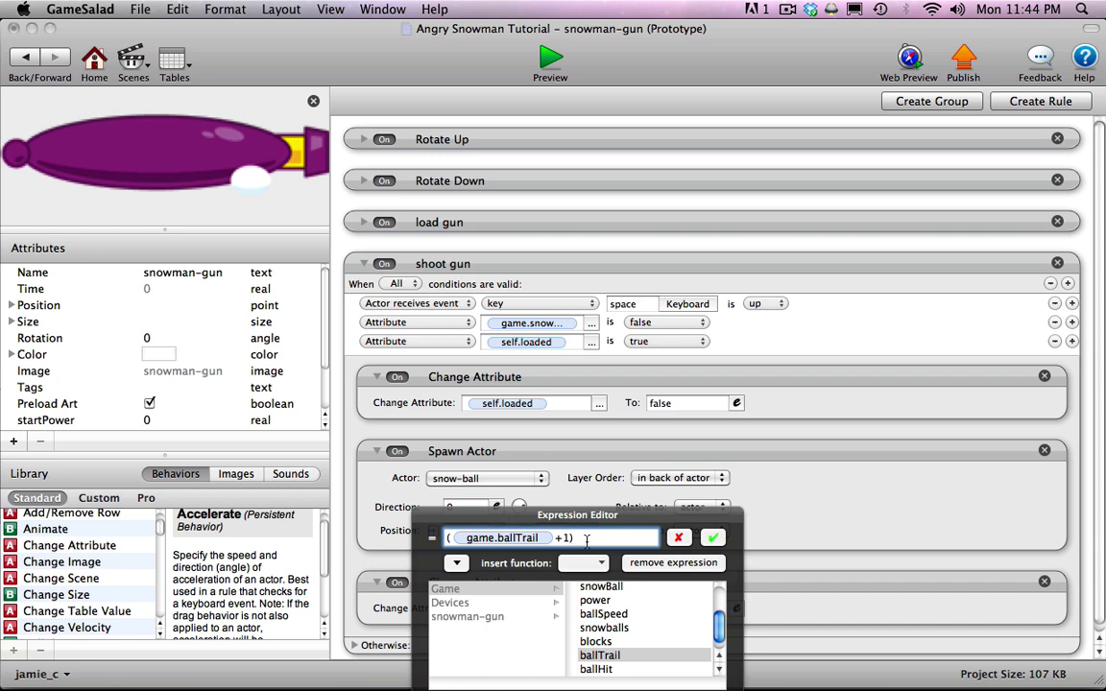
type("+1)%2")
left_click(712, 538)
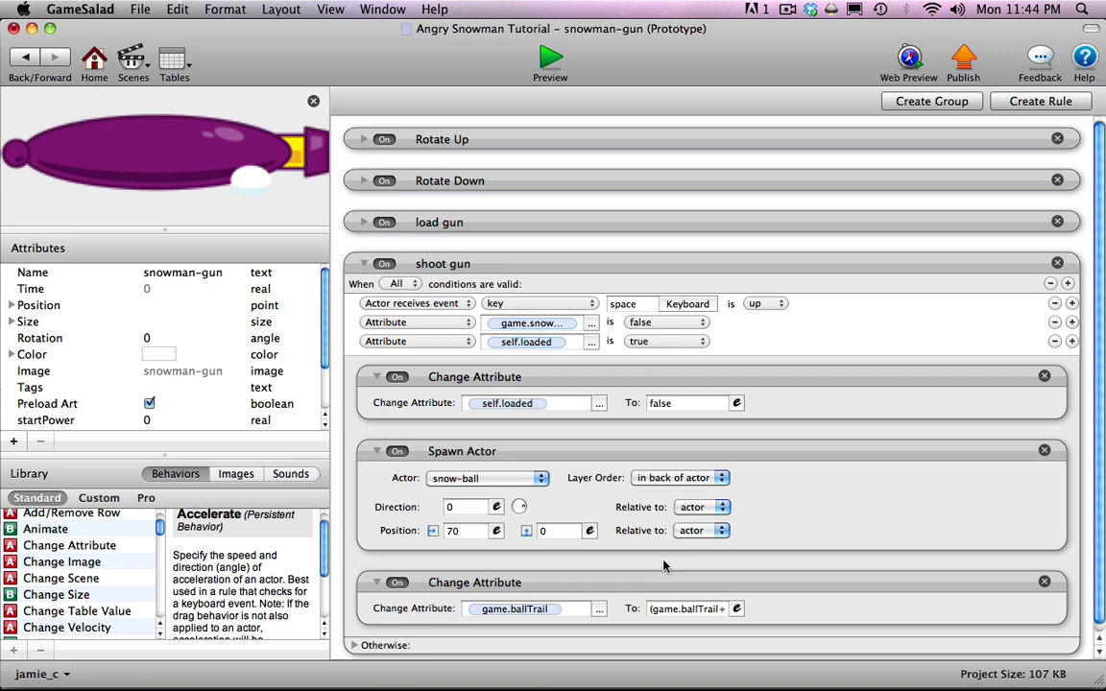
- Reopen the game.ballTrail expression to check its full formula, and close it without saving changes
left_click(716, 609)
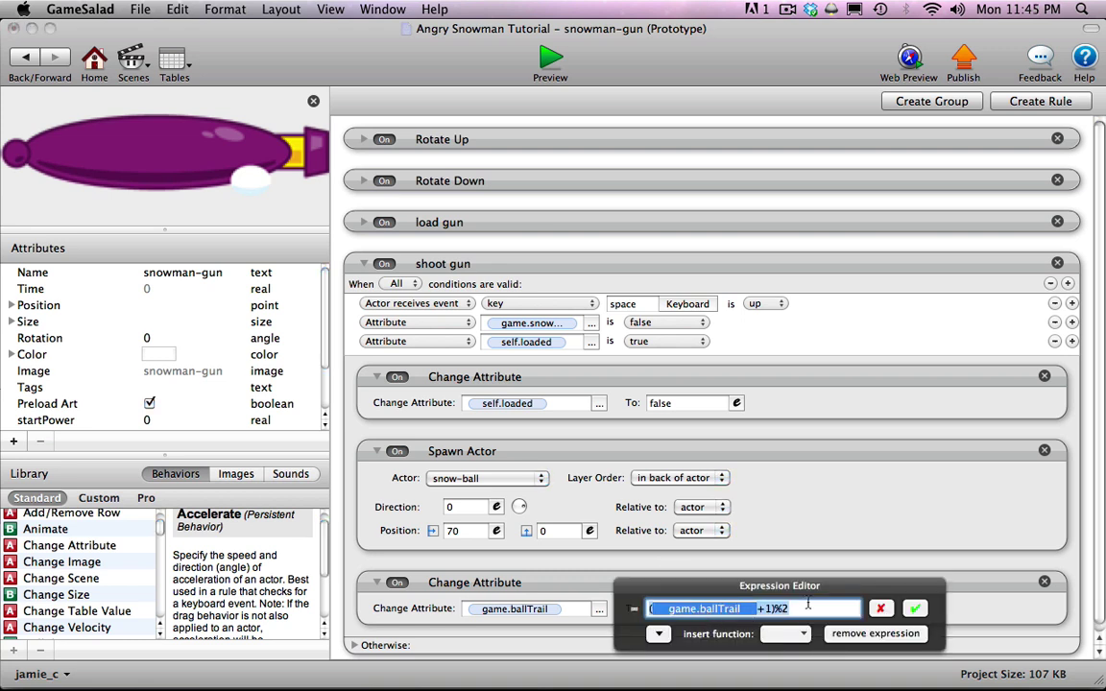
left_click(766, 608)
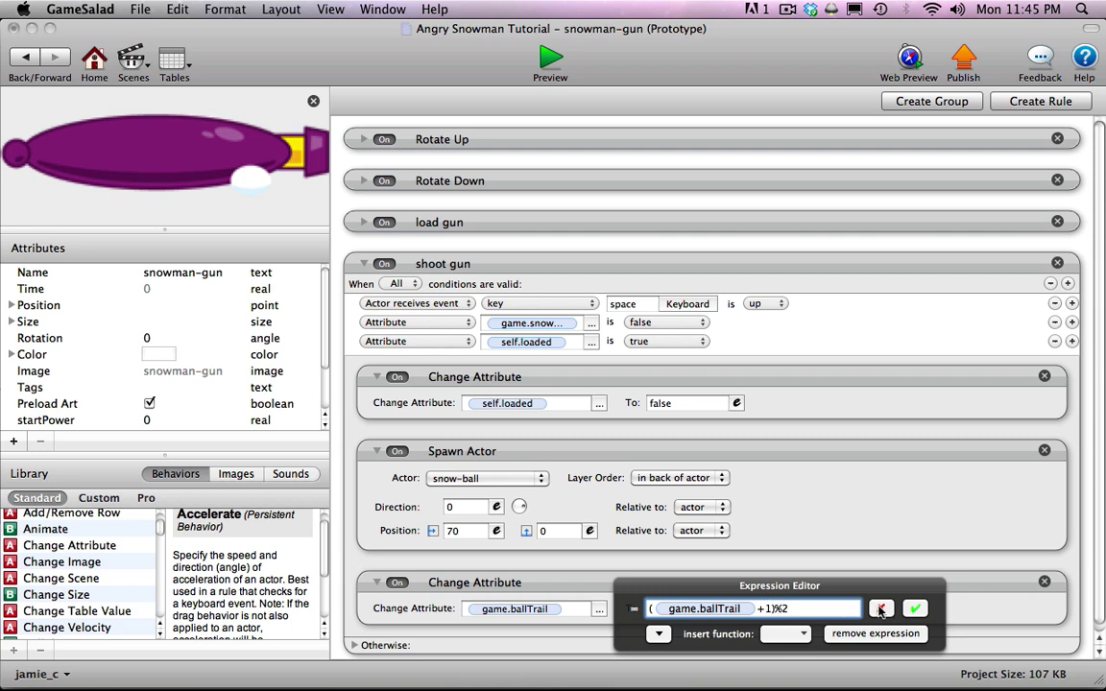
left_click(881, 610)
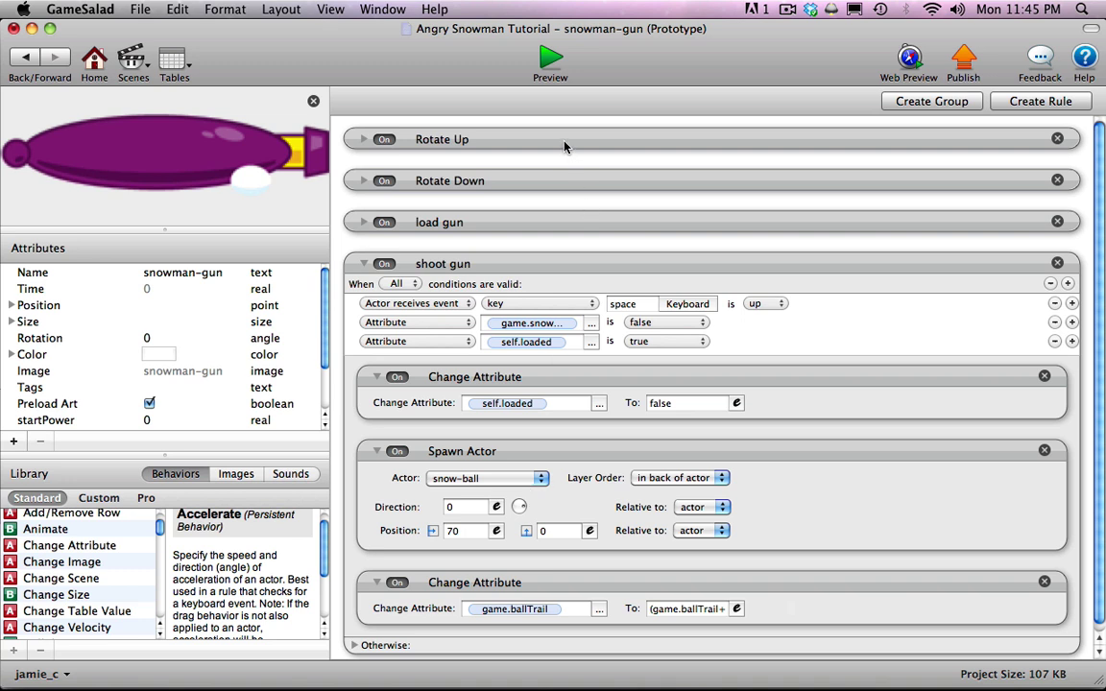
- Preview the game to test the alternating snowball trail, and return to the Initial Scene
left_click(549, 61)
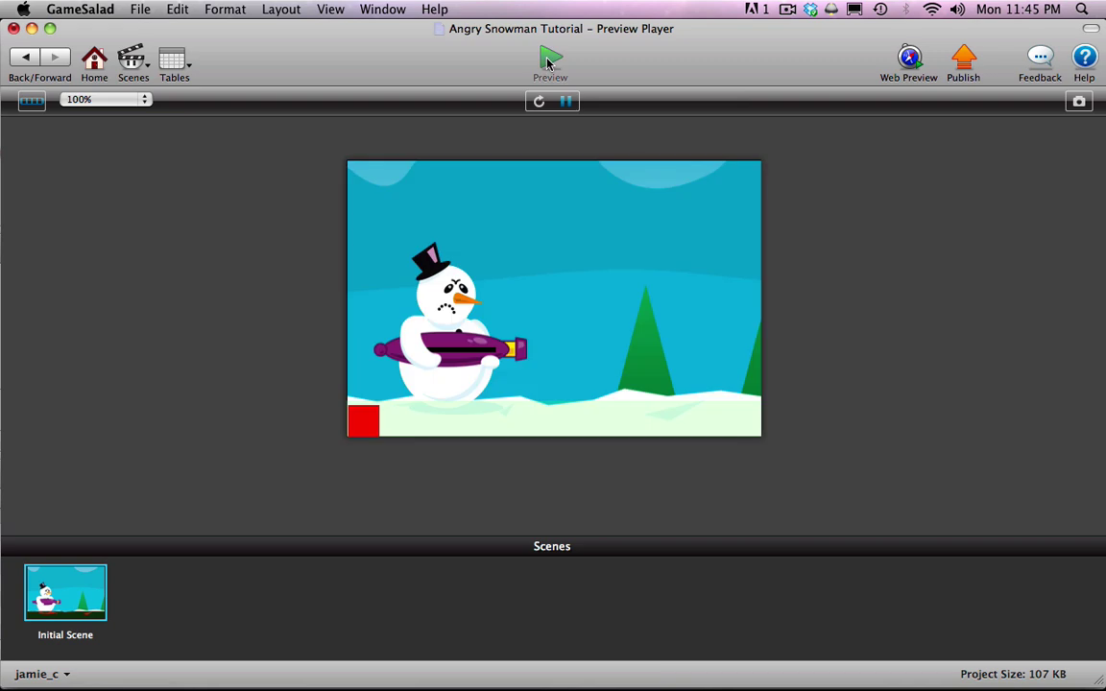
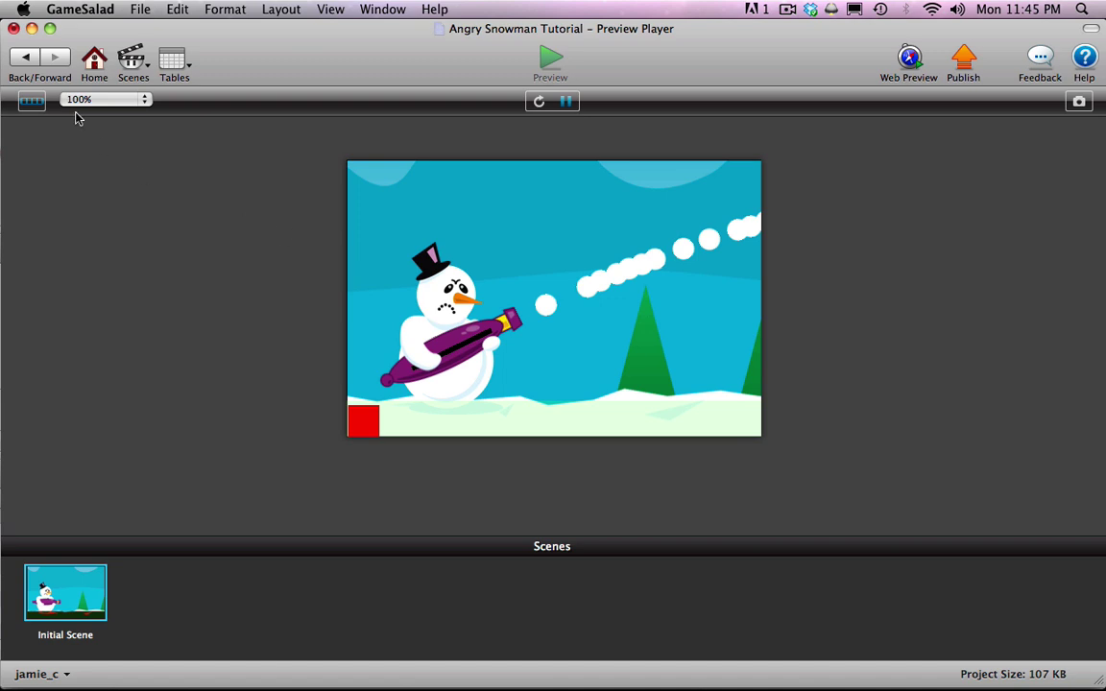
left_click(26, 60)
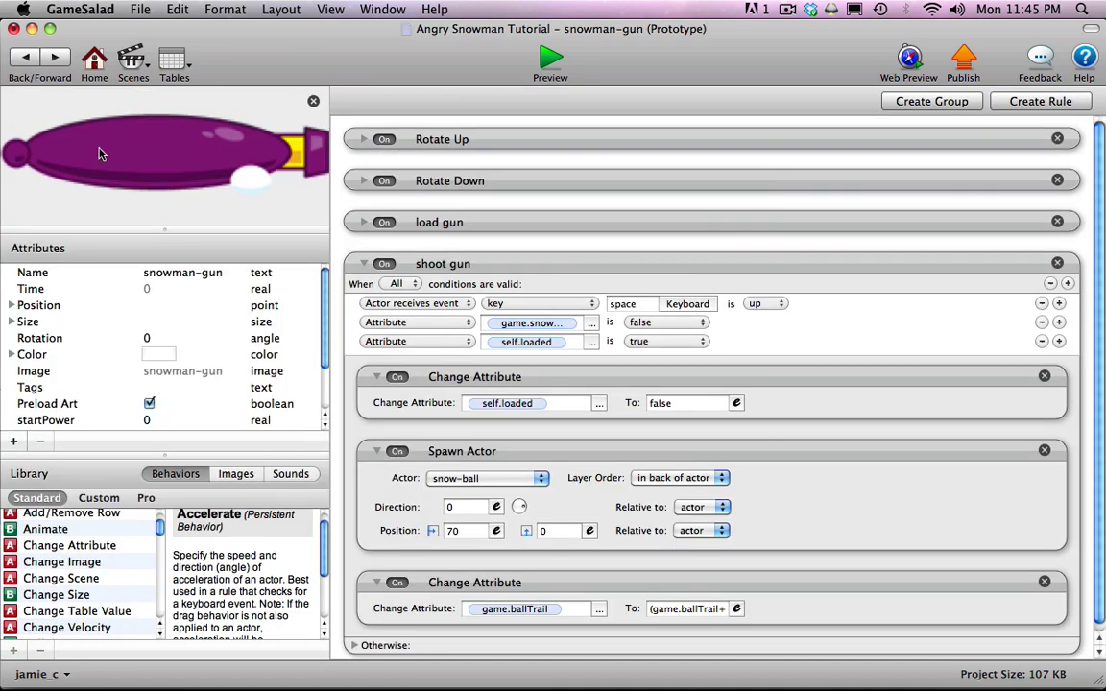
left_click(21, 59)
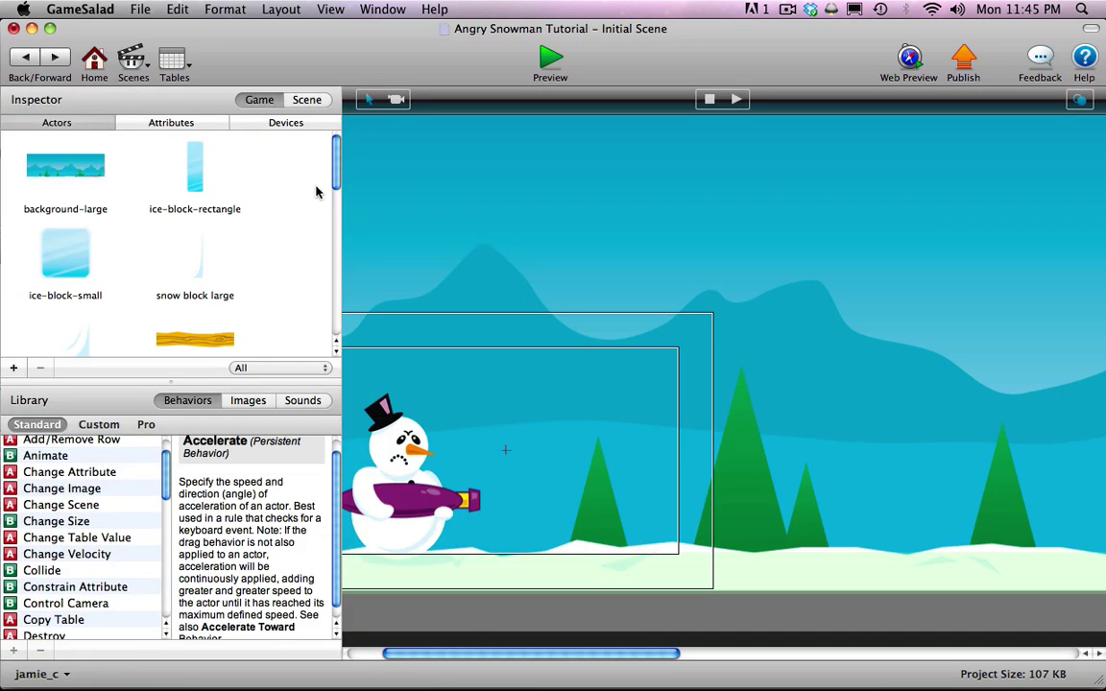
- Open the snow-ball-trail-0 prototype and set its width and height to 8
left_click_drag(335, 178, 311, 333)
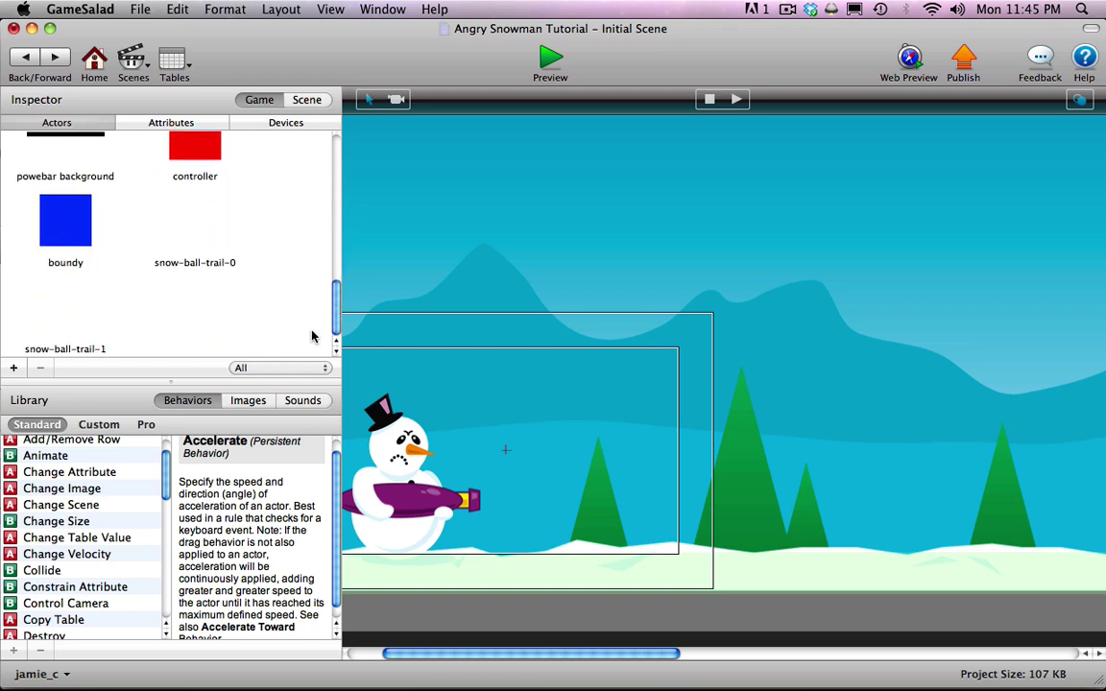
double_click(191, 223)
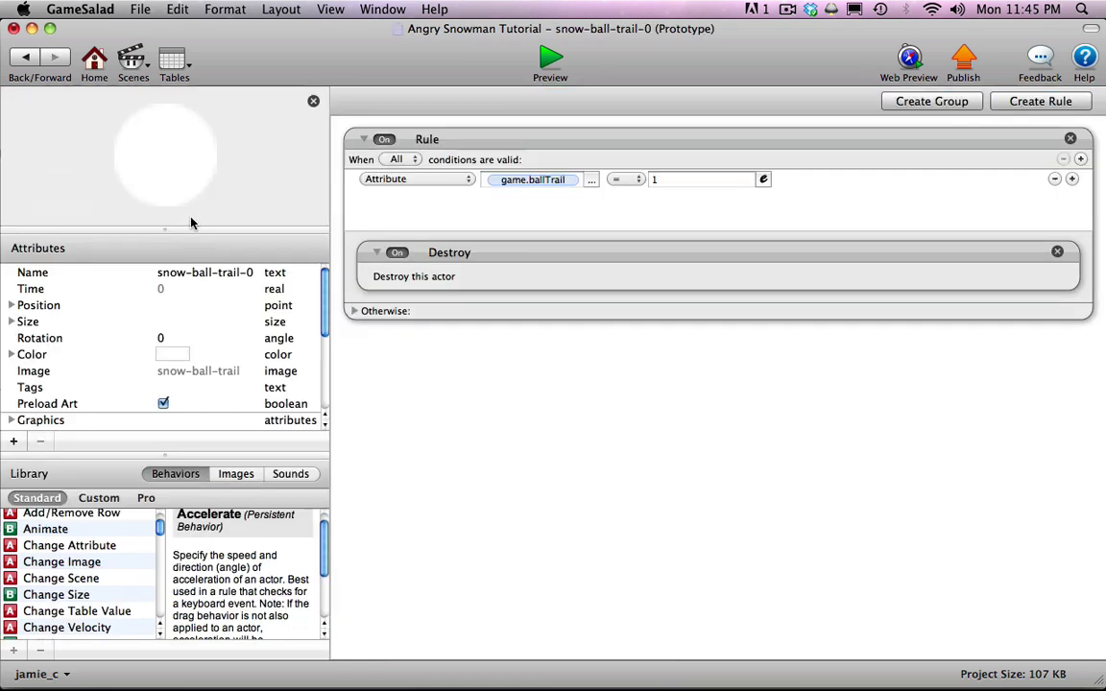
left_click(10, 325)
double_click(164, 338)
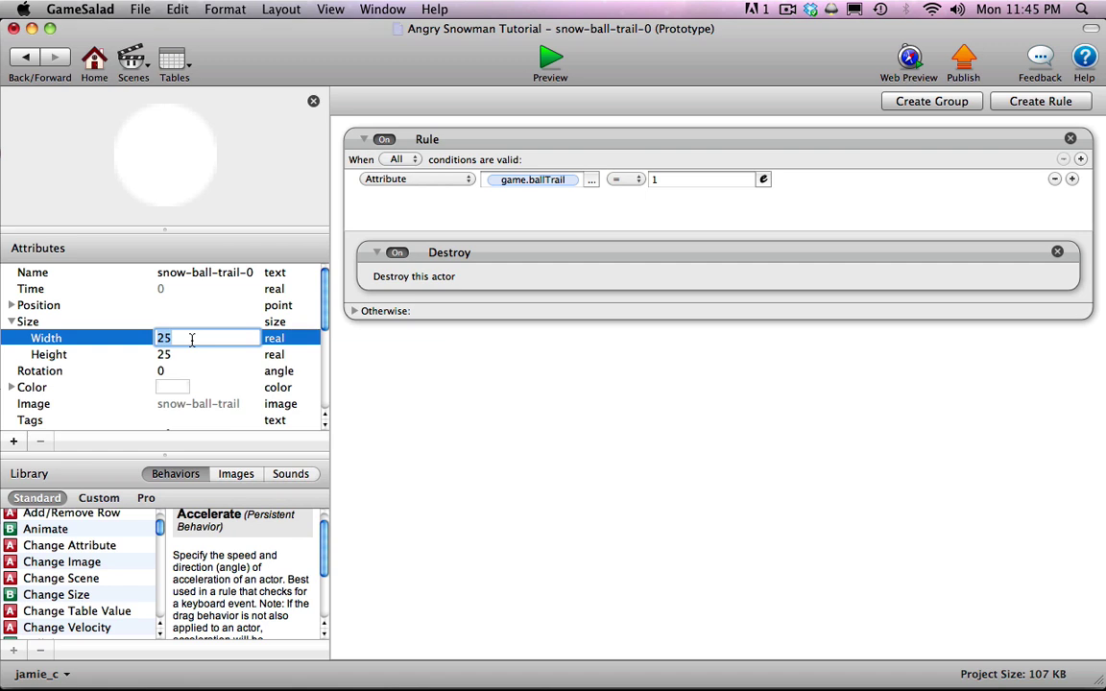
type("8")
key("Tab")
type("8")
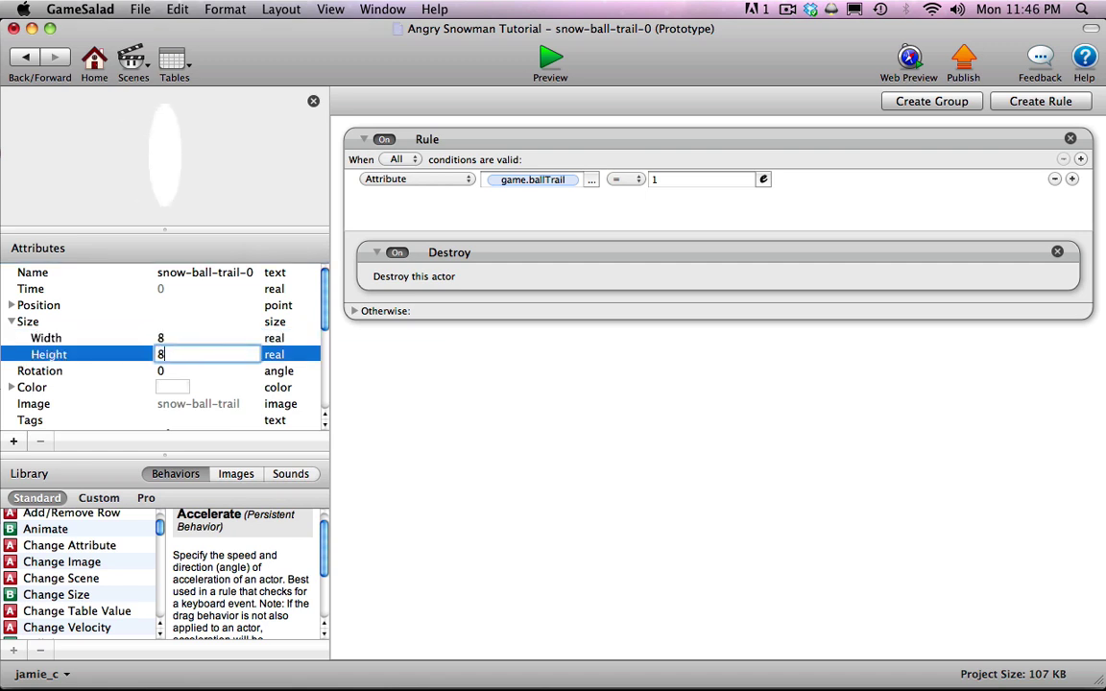
key("Tab")
- Open the snow-ball-trail-1 prototype and set its width and height to 8
left_click(23, 52)
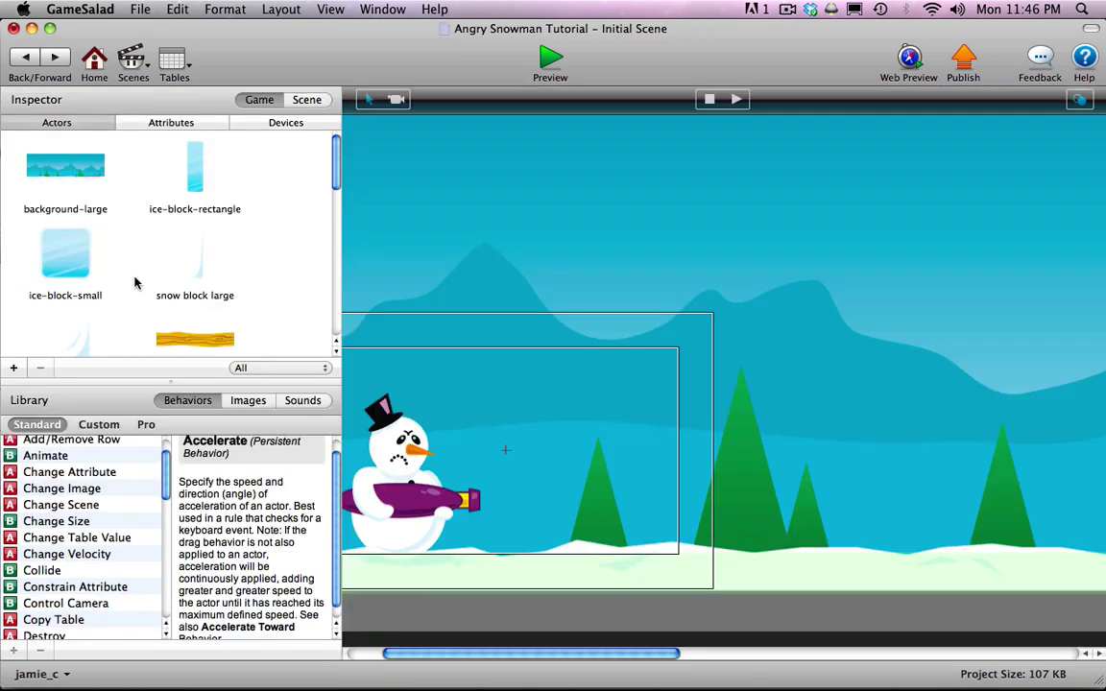
left_click_drag(333, 183, 332, 307)
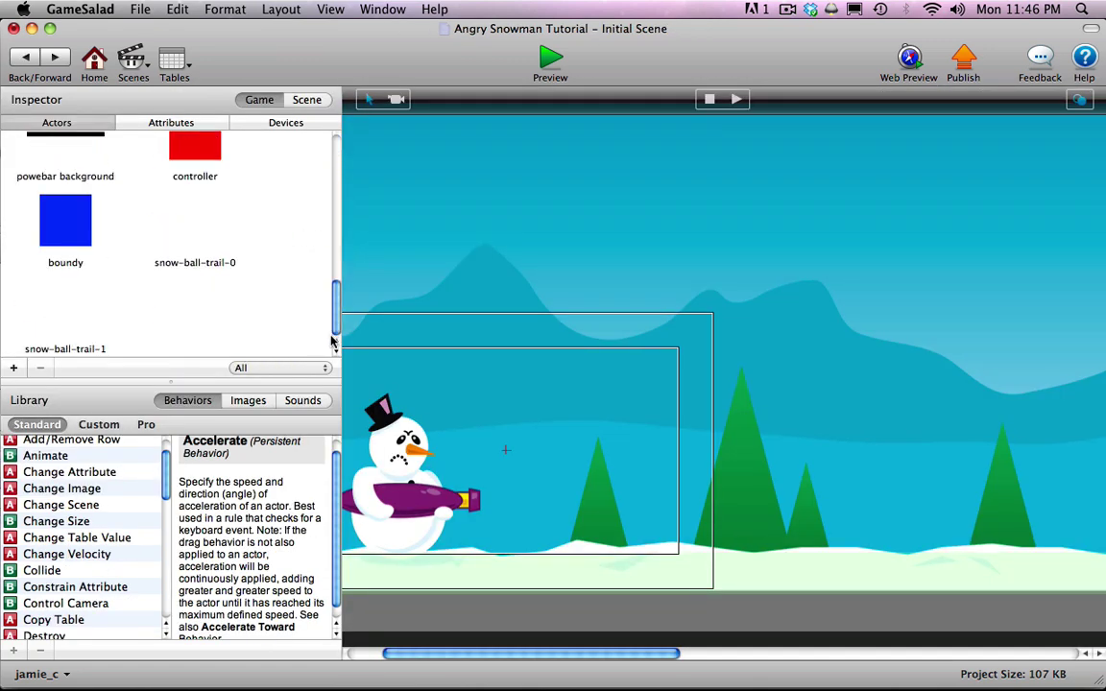
double_click(77, 313)
left_click(11, 321)
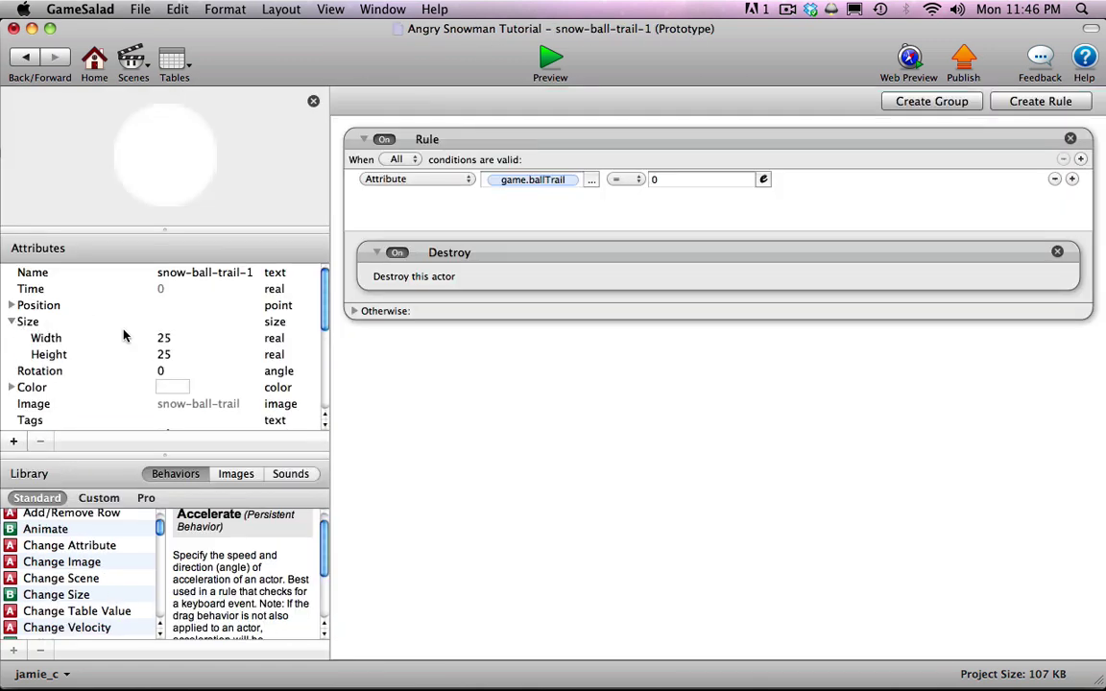
double_click(163, 338)
type("8")
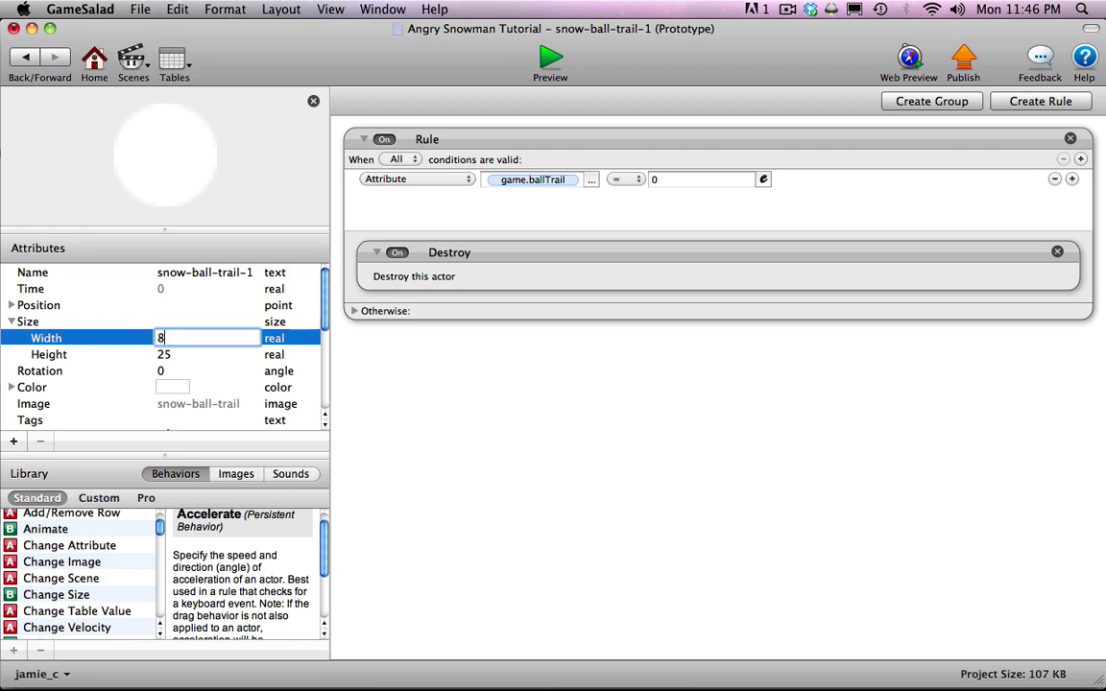
key("Tab")
type("8")
key("Tab")
- Return to the Initial Scene and preview the game to test the resized snowball trail
left_click(24, 56)
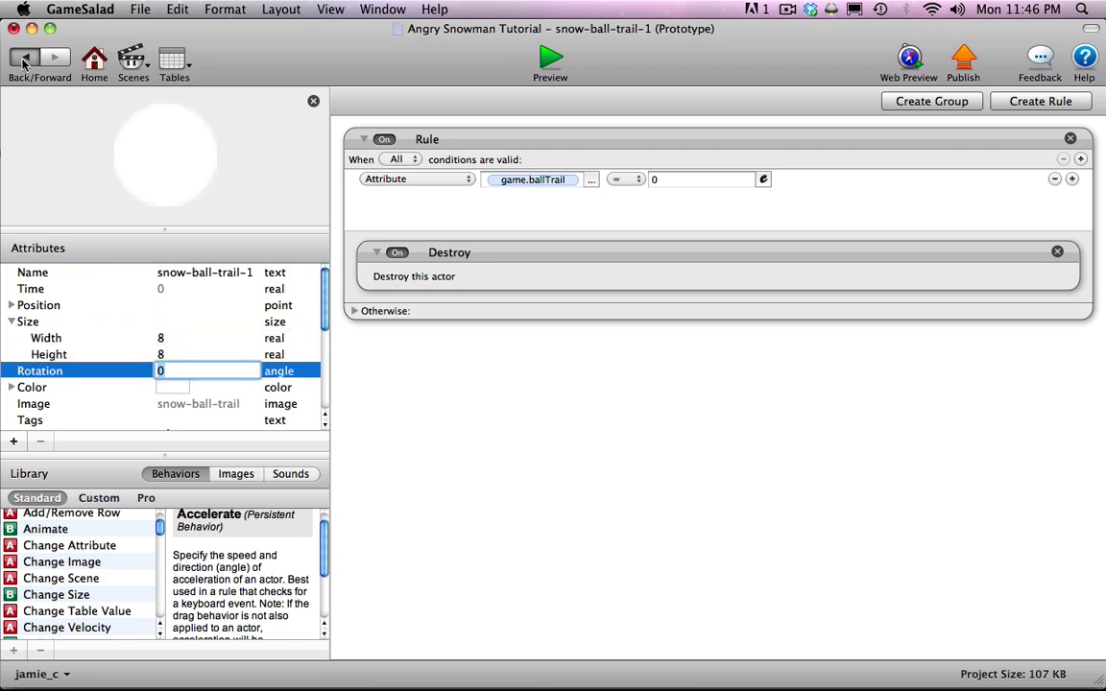
left_click(550, 60)
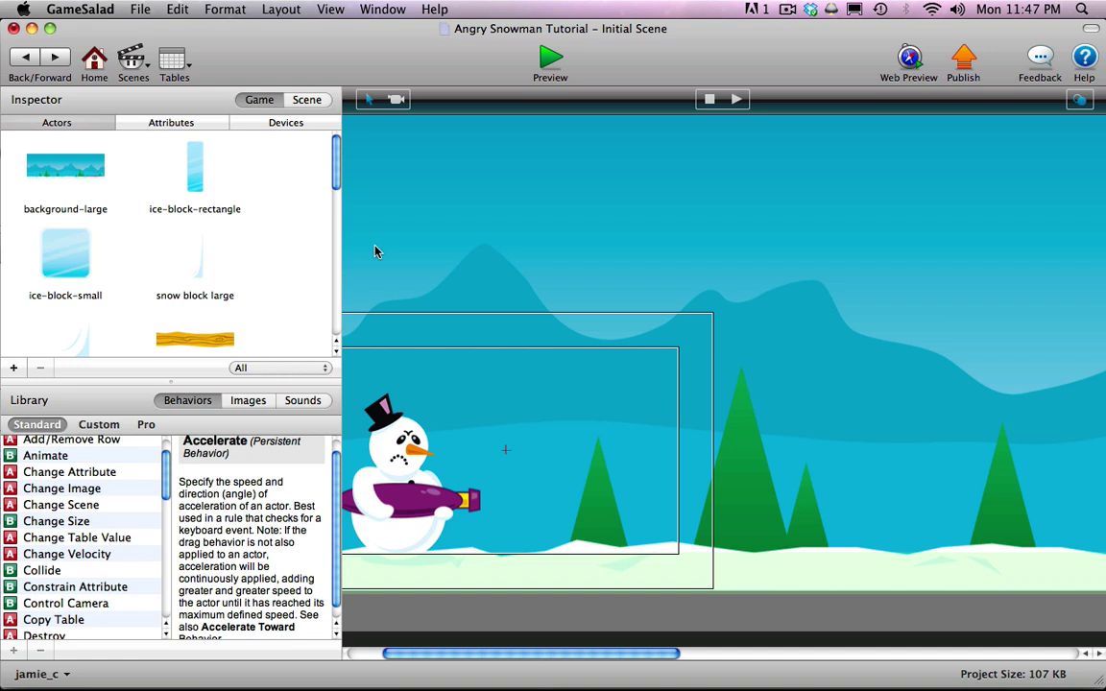
- Stand an ice-block-rectangle, a snow block large and an ice-block-small between them on the brick platform at the scene's far end
left_click_drag(475, 659, 886, 669)
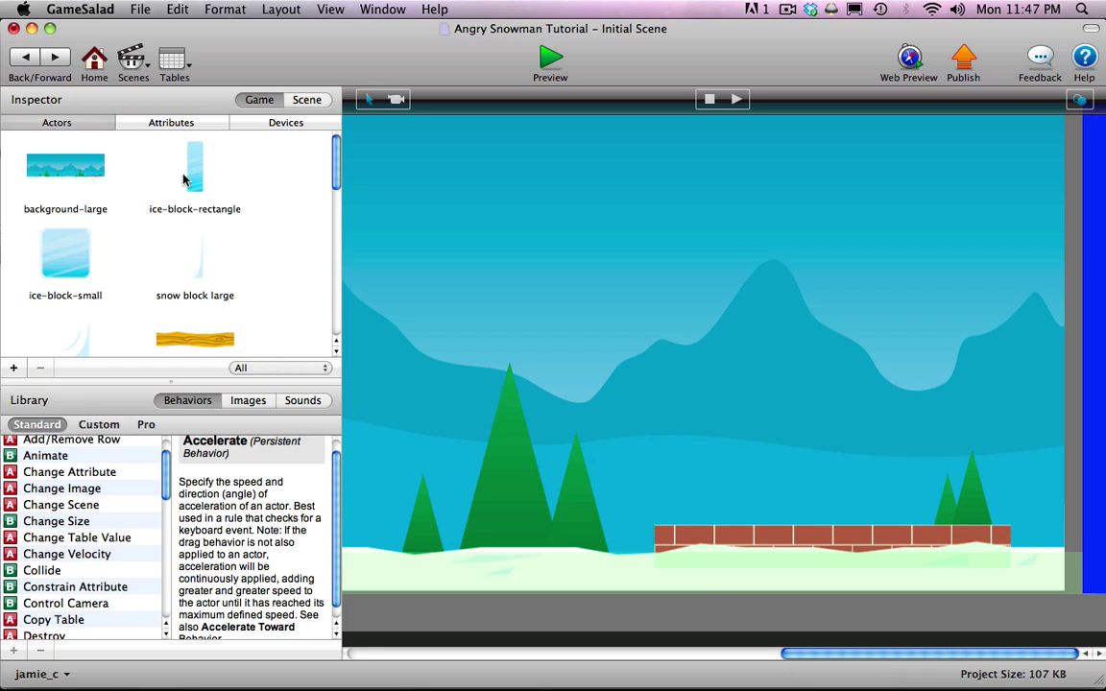
left_click_drag(187, 173, 730, 508)
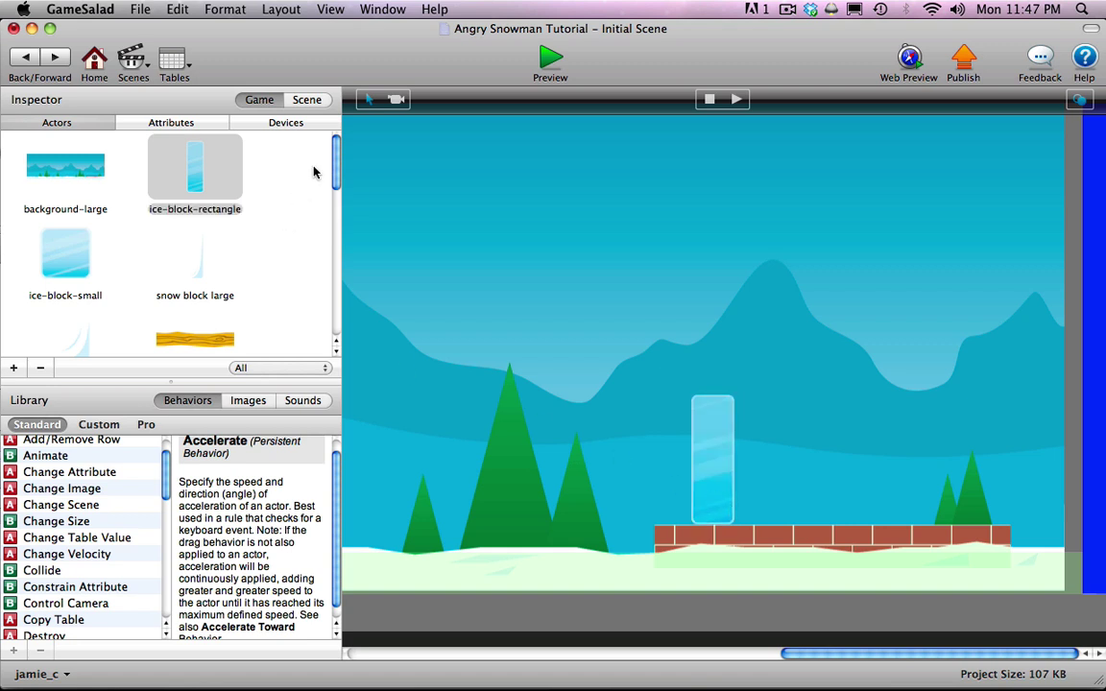
scroll(336, 171, "down", 1)
left_click_drag(192, 238, 887, 507)
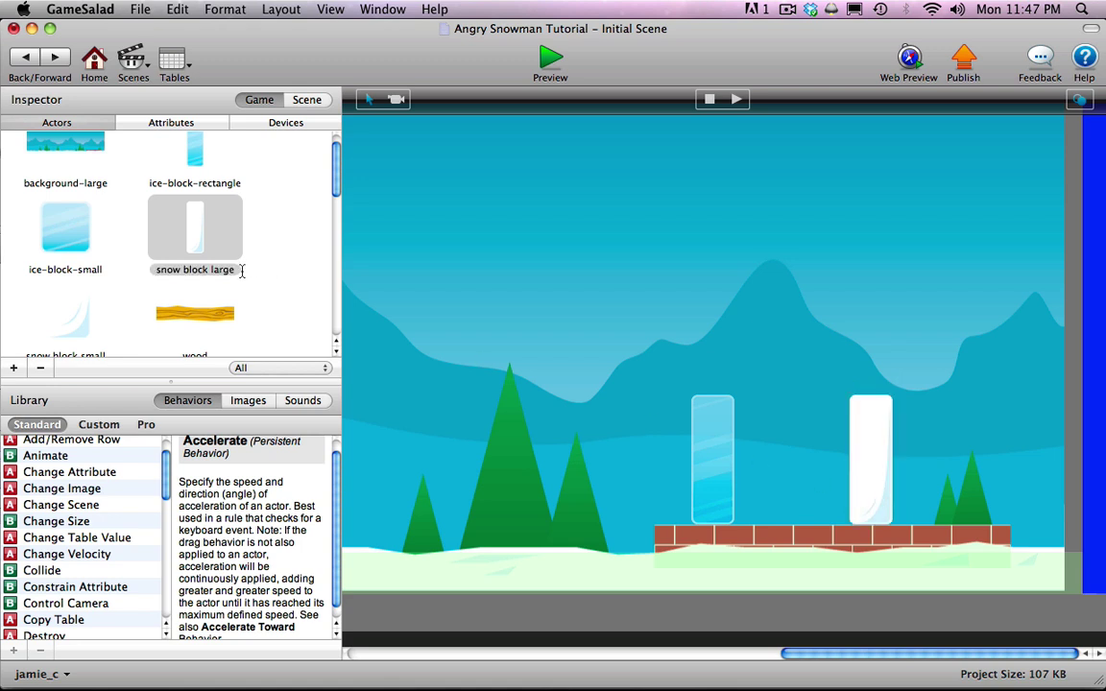
left_click_drag(84, 221, 812, 492)
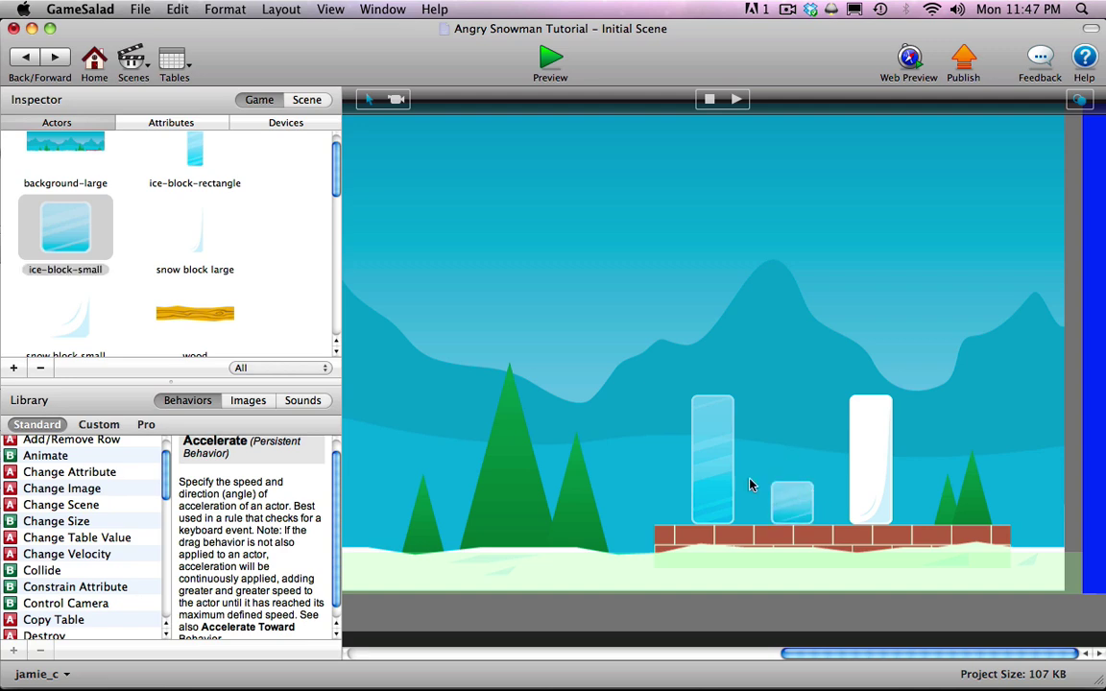
- Place a wood plank horizontally on the small ice block between the two tall blocks on the brick platform
double_click(149, 285)
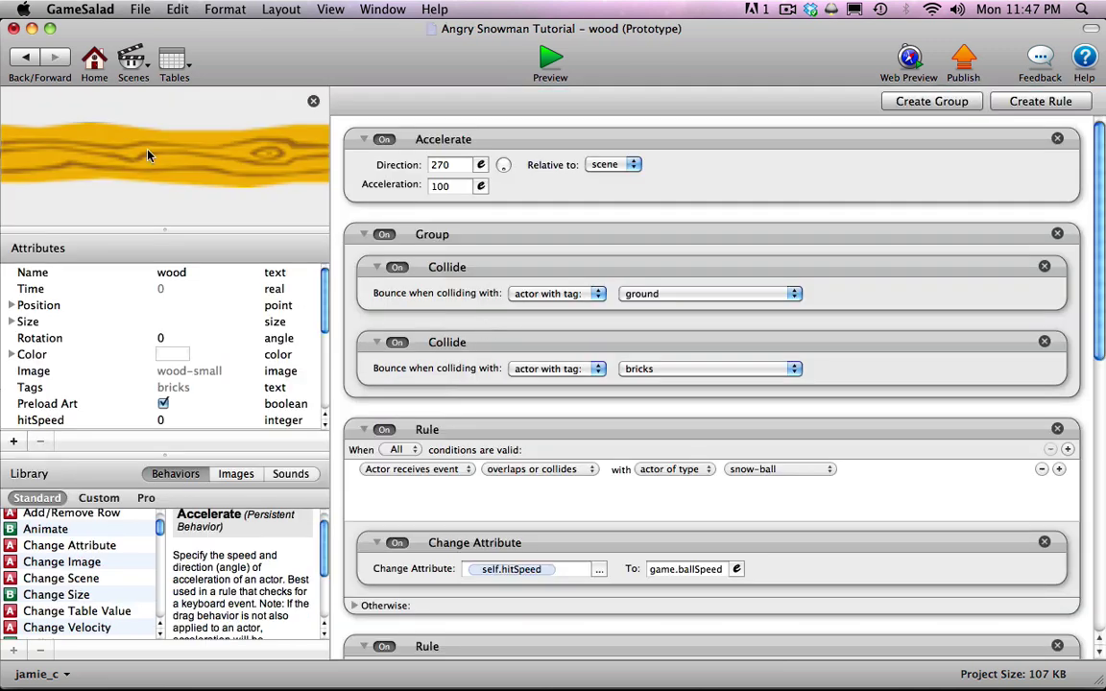
left_click(26, 57)
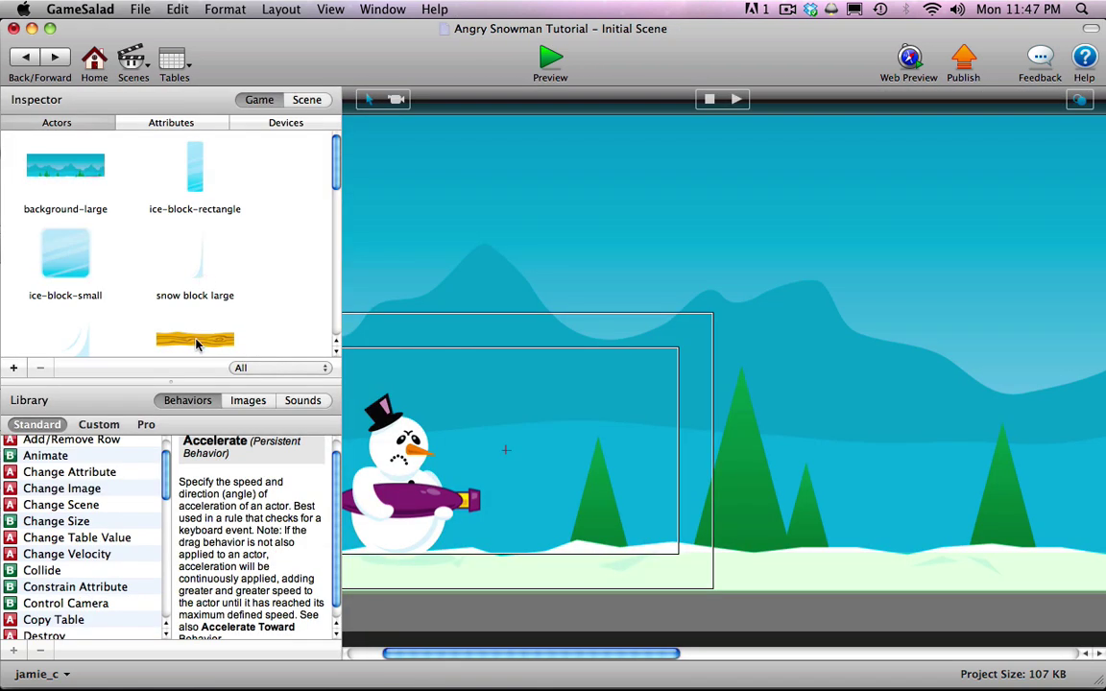
left_click_drag(470, 654, 841, 654)
left_click_drag(207, 336, 831, 456)
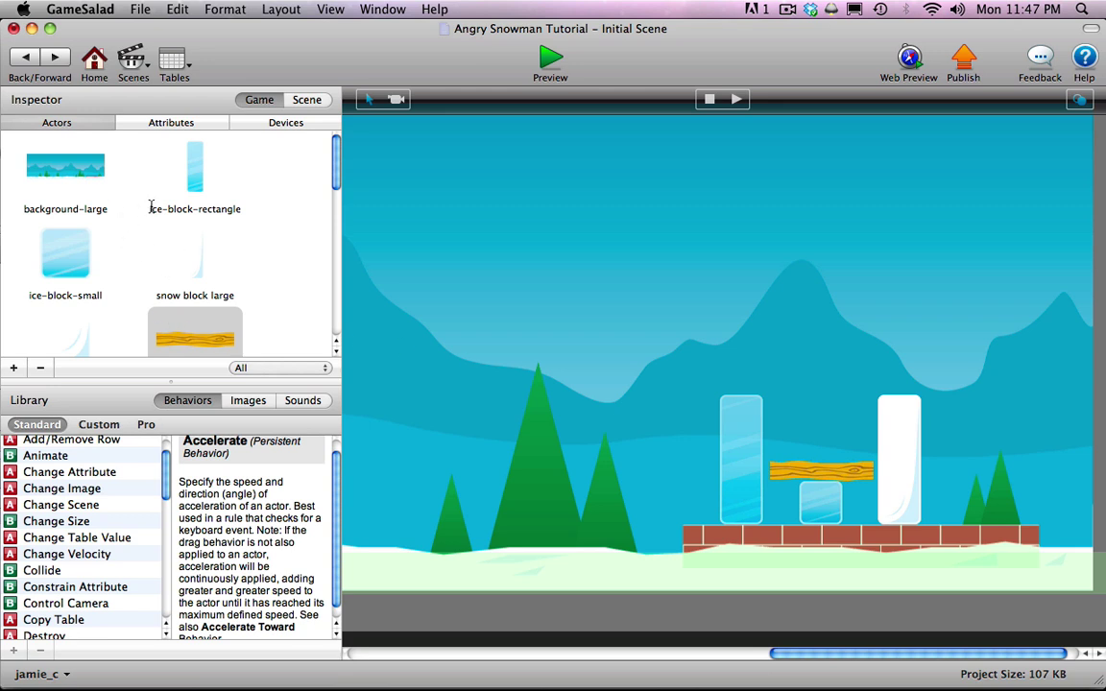
- Stack an ice-block-rectangle, a snow block small, a horizontal snow block large and an ice-block-small on top of the wood plank
left_click_drag(179, 165, 832, 447)
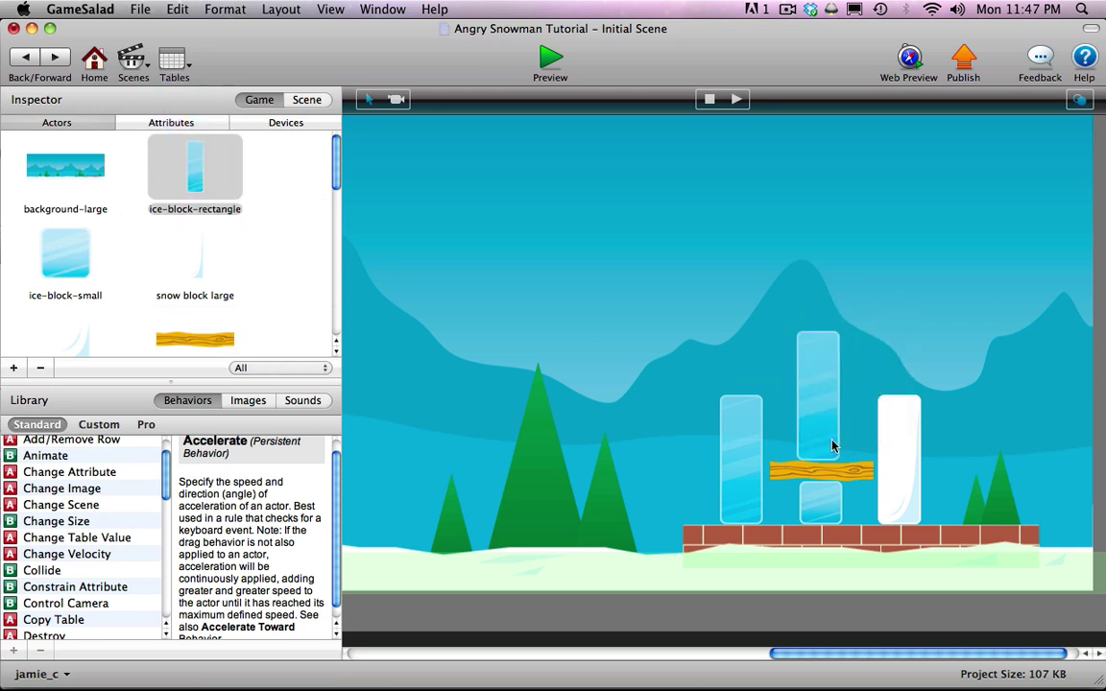
left_click_drag(68, 299, 843, 296)
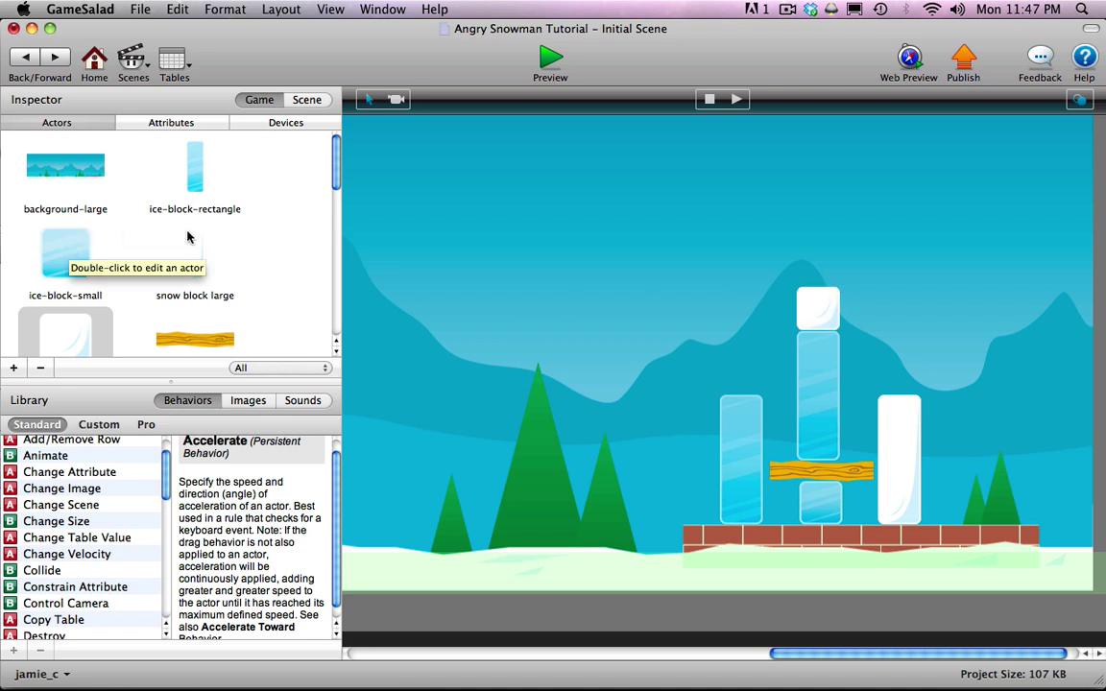
left_click_drag(188, 248, 788, 275)
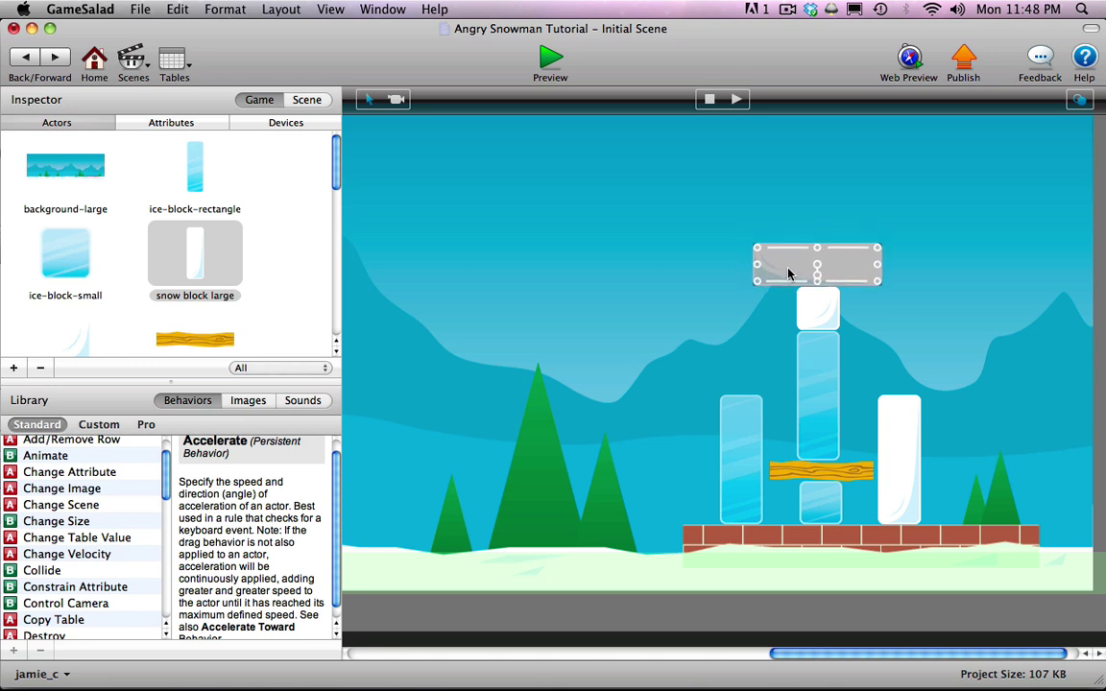
left_click_drag(58, 252, 823, 224)
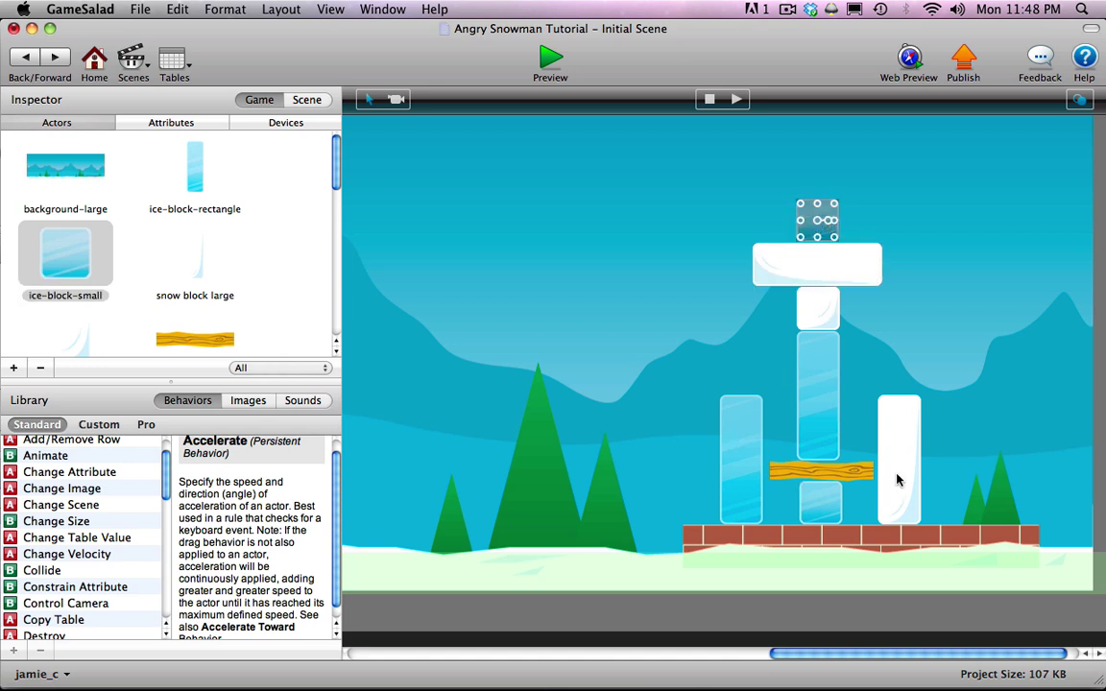
- Preview the game, fire snowballs with the gun to test the block structure, and return to the Initial Scene
left_click(528, 69)
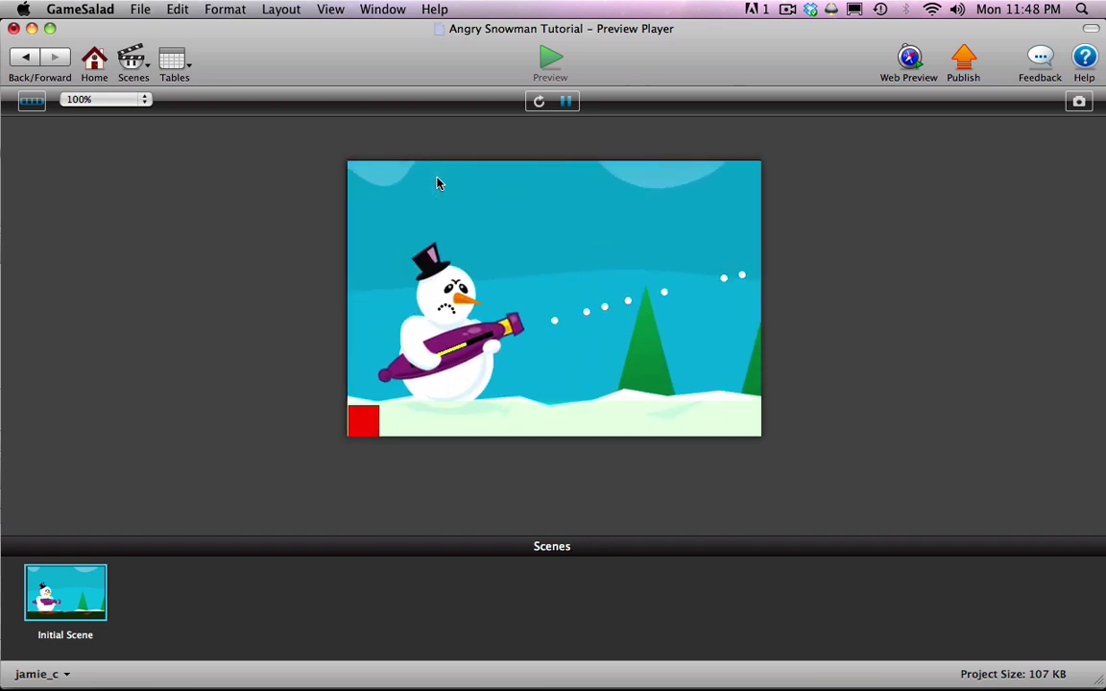
key("Up")
key("space")
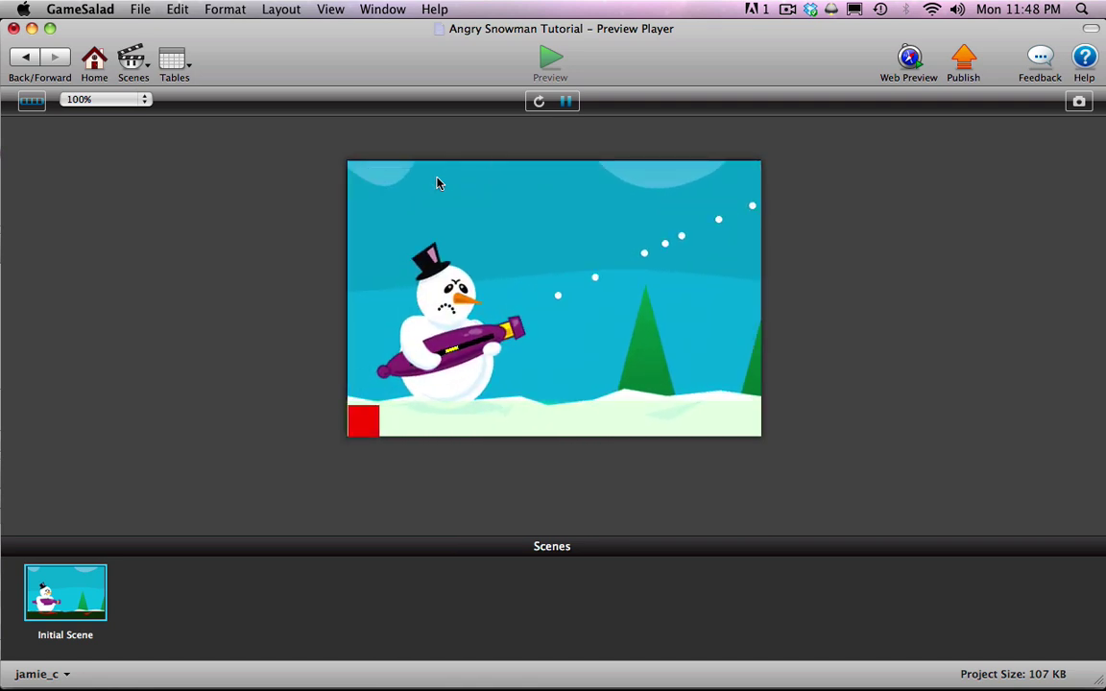
key("space")
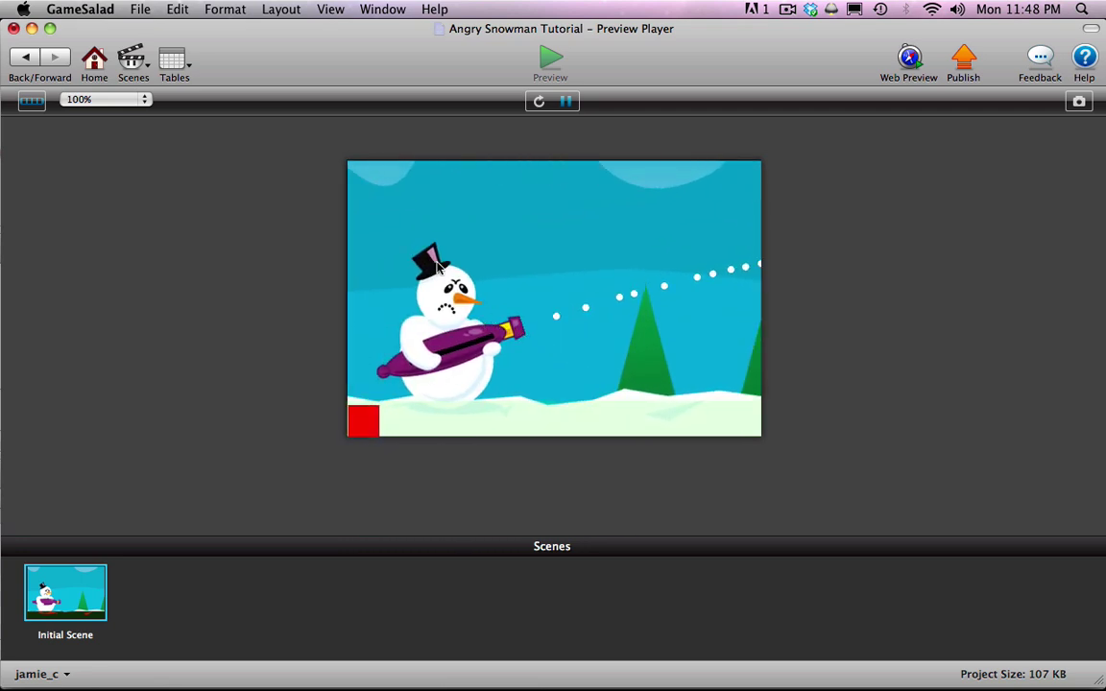
left_click(23, 59)
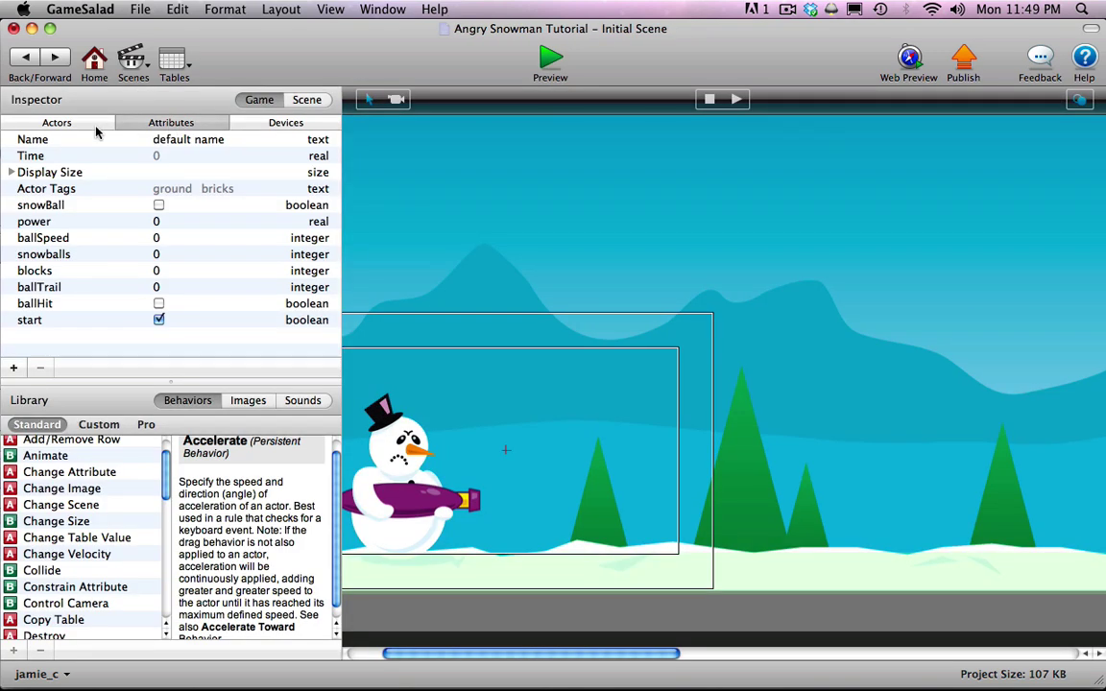
- Open the snow-ball prototype and add a new rule between its Constrain Attribute behavior and the collision Group
left_click(92, 123)
left_click(192, 127)
left_click(82, 123)
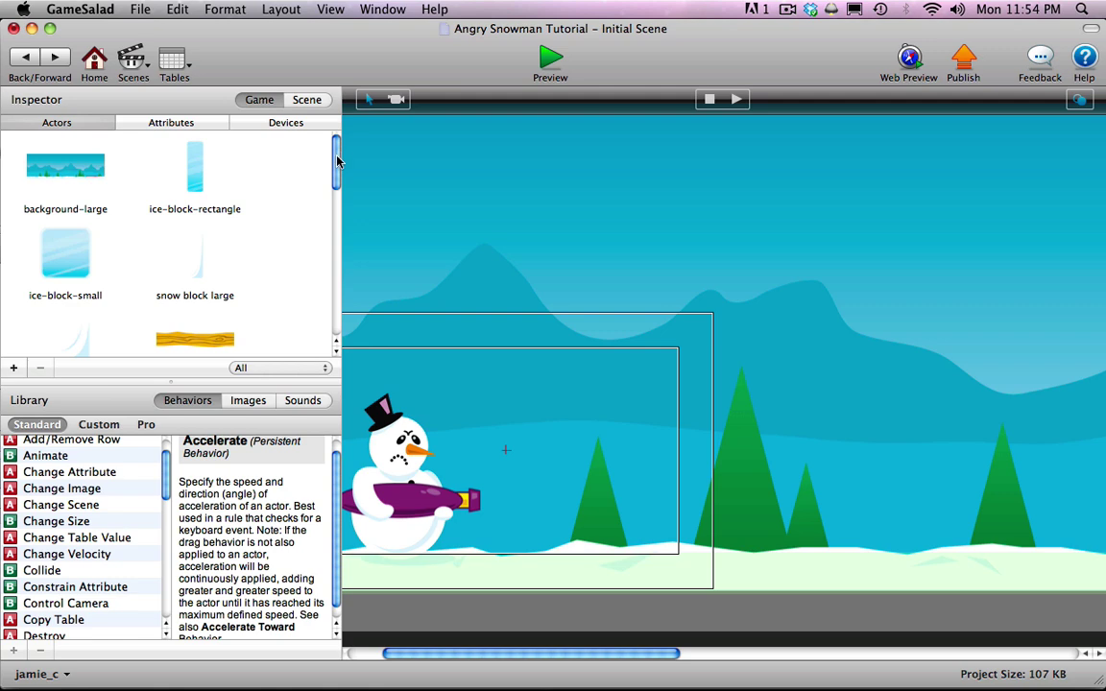
left_click_drag(337, 161, 341, 211)
double_click(198, 244)
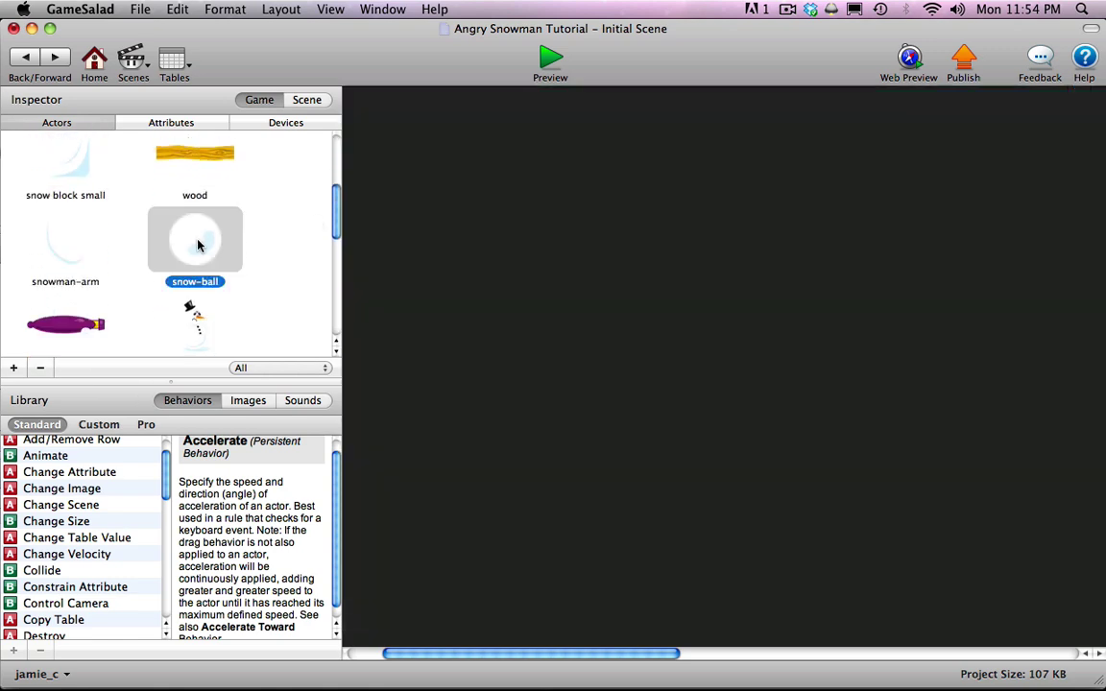
left_click(1019, 103)
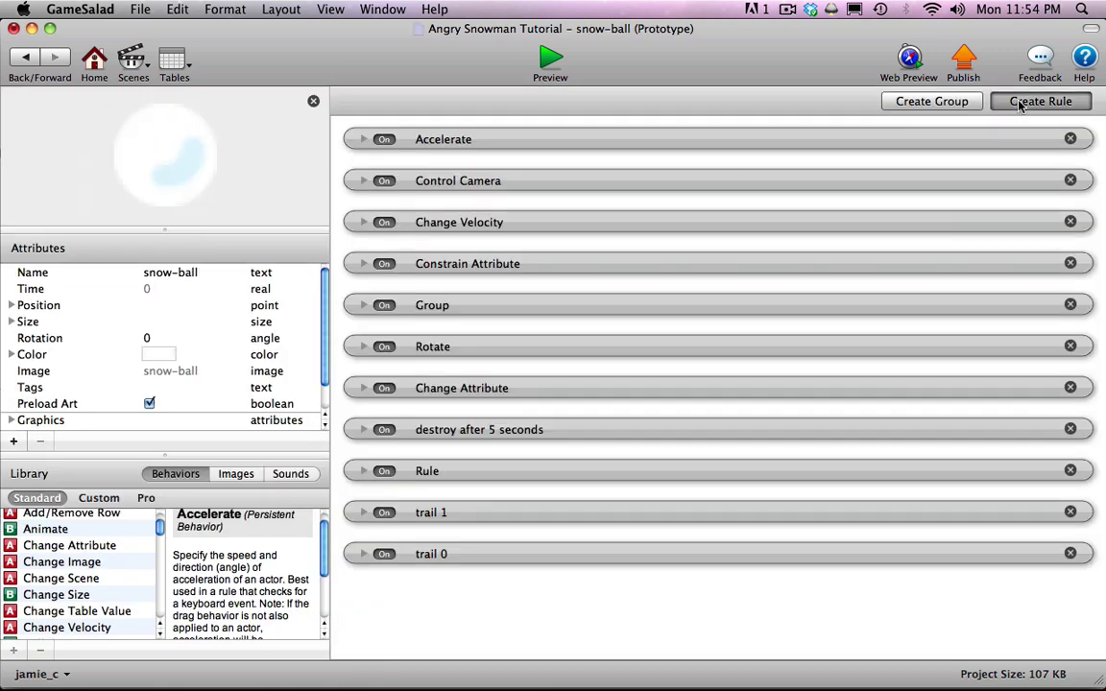
left_click_drag(538, 464, 592, 188)
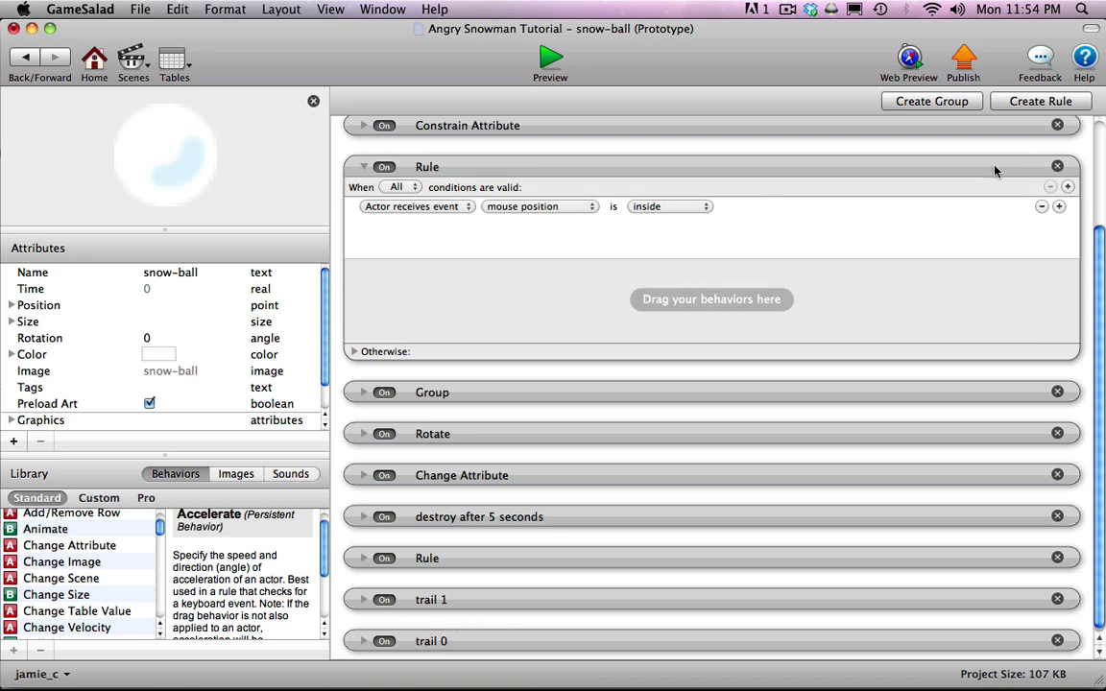
scroll(755, 232, "up", 5)
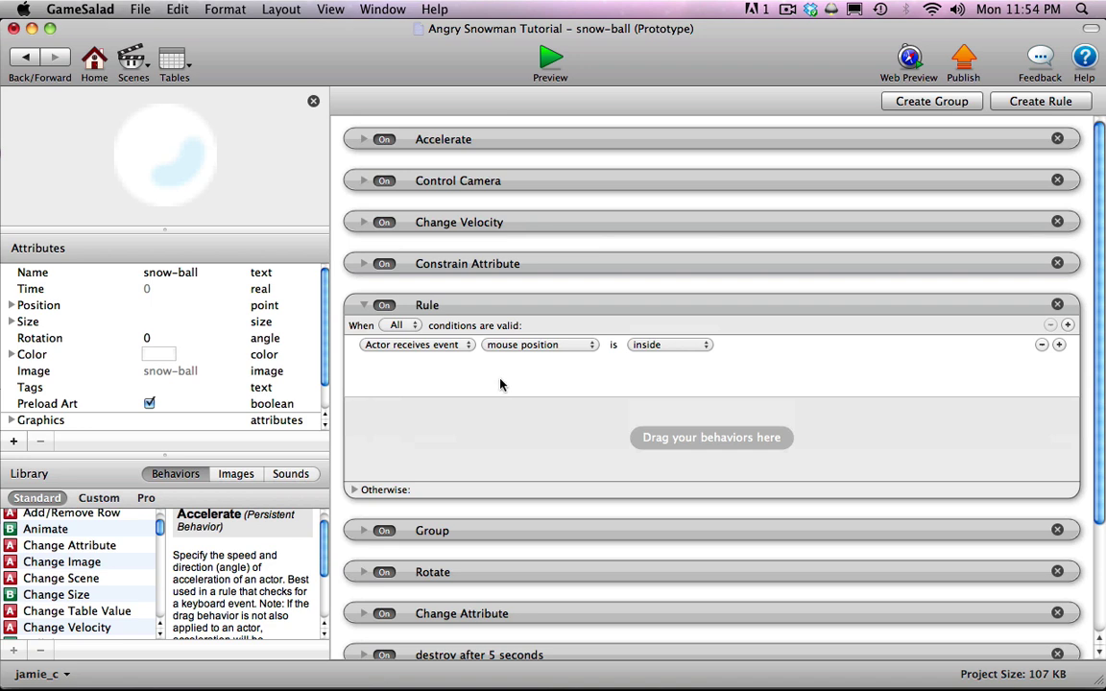
- Set the new rule's condition to overlaps or collides with an actor with tag ground
left_click(489, 345)
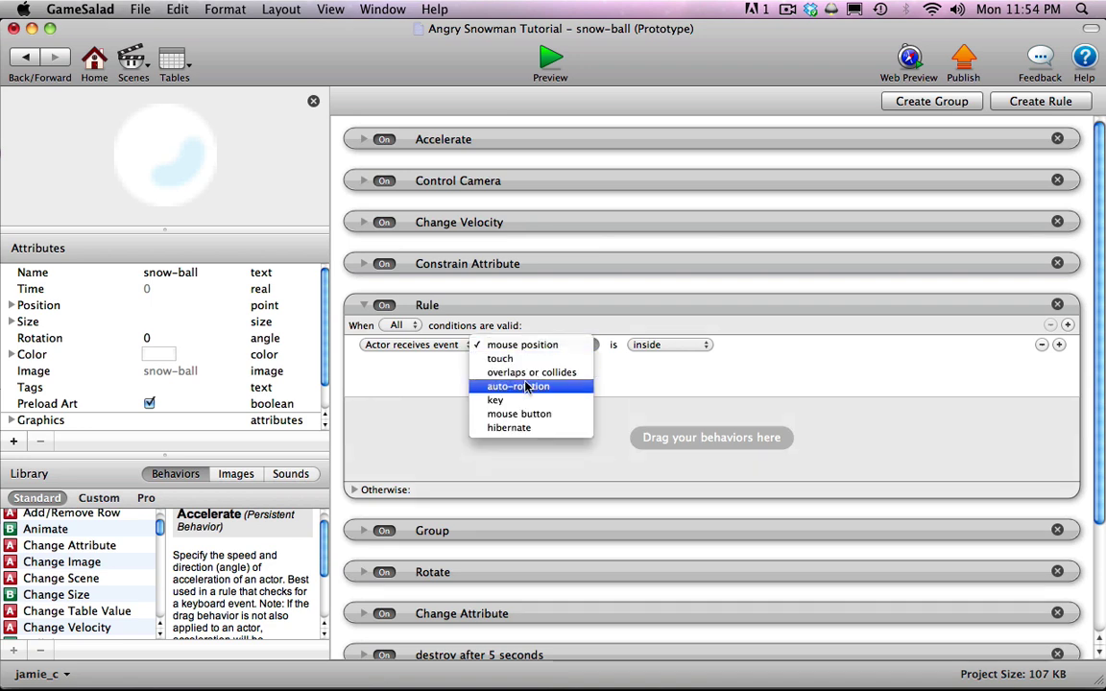
left_click(531, 372)
left_click(773, 348)
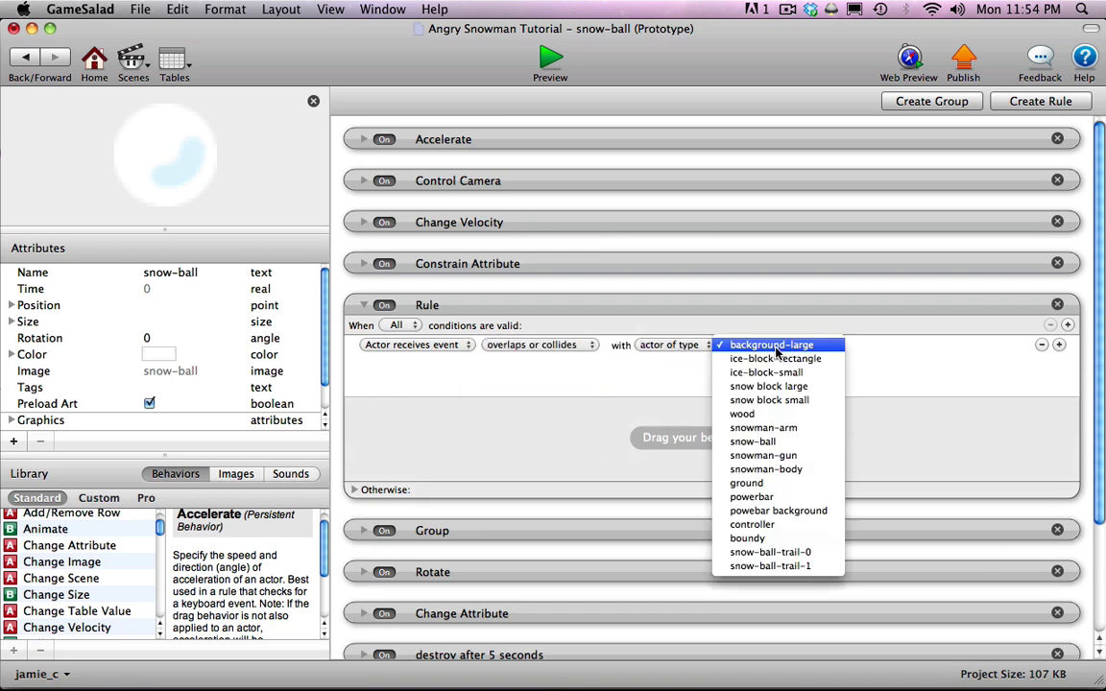
left_click(699, 363)
left_click(697, 348)
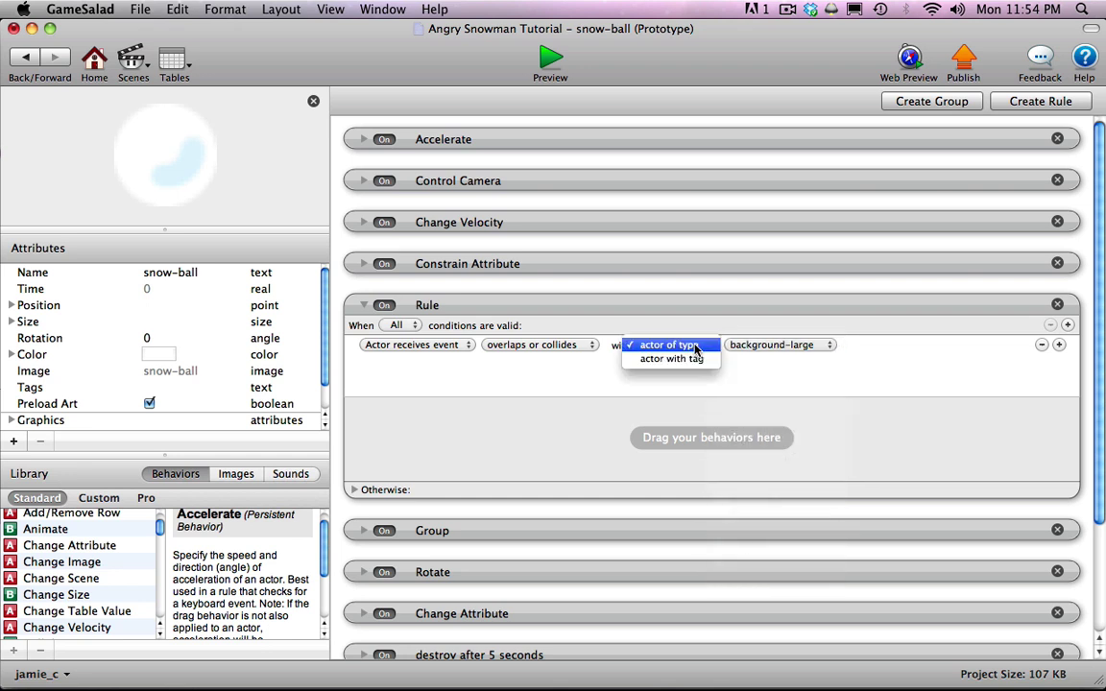
left_click(699, 358)
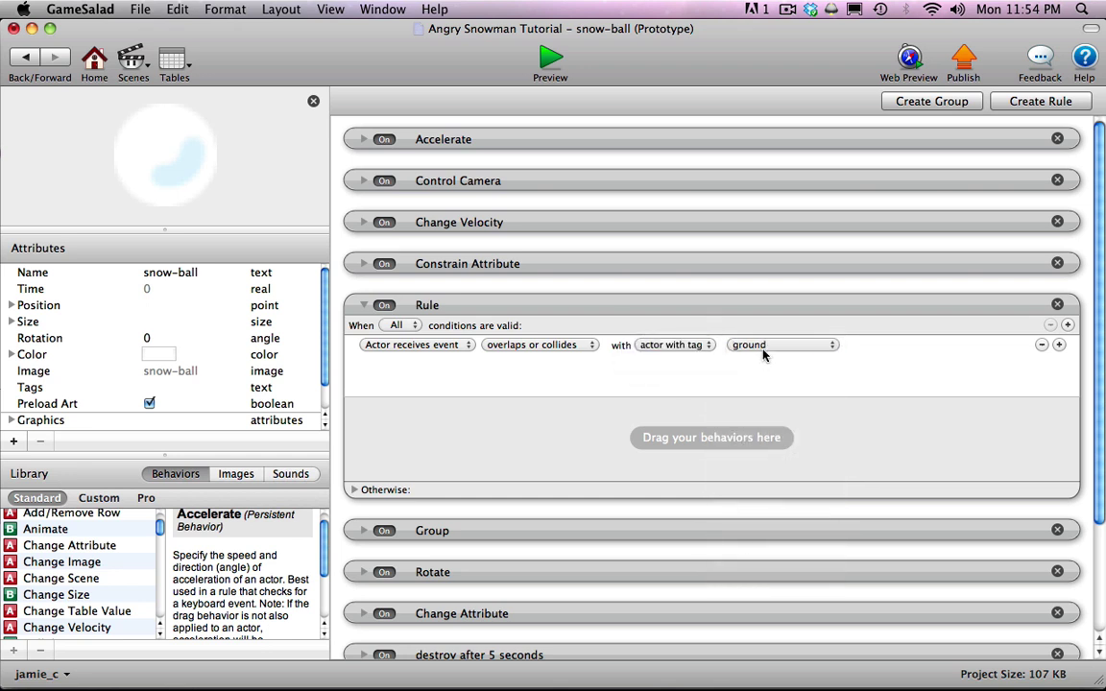
- Add a second condition to the rule for overlaps or collides with an actor with tag bricks
left_click(1059, 345)
left_click(570, 364)
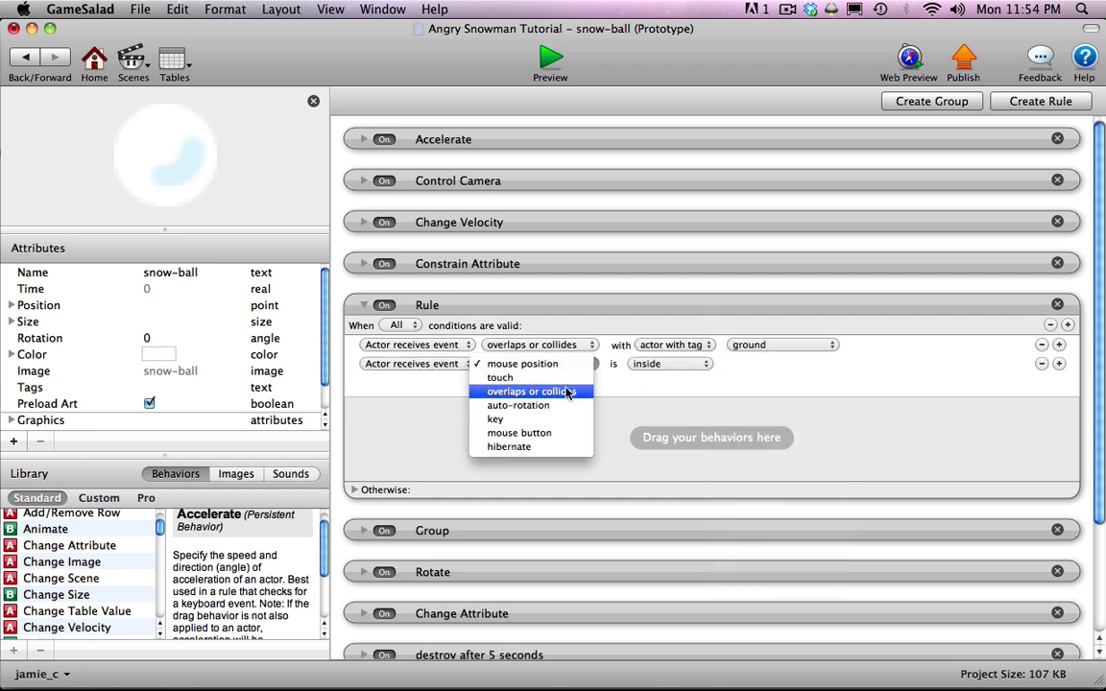
left_click(552, 391)
left_click(693, 365)
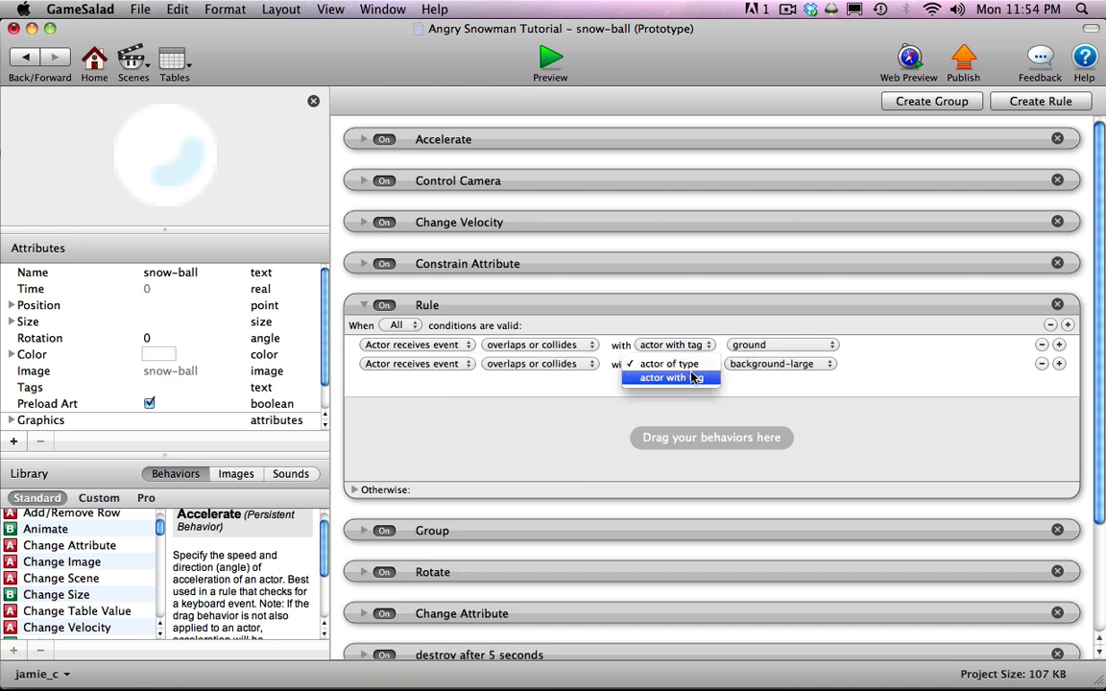
left_click(671, 377)
left_click(754, 364)
left_click(754, 377)
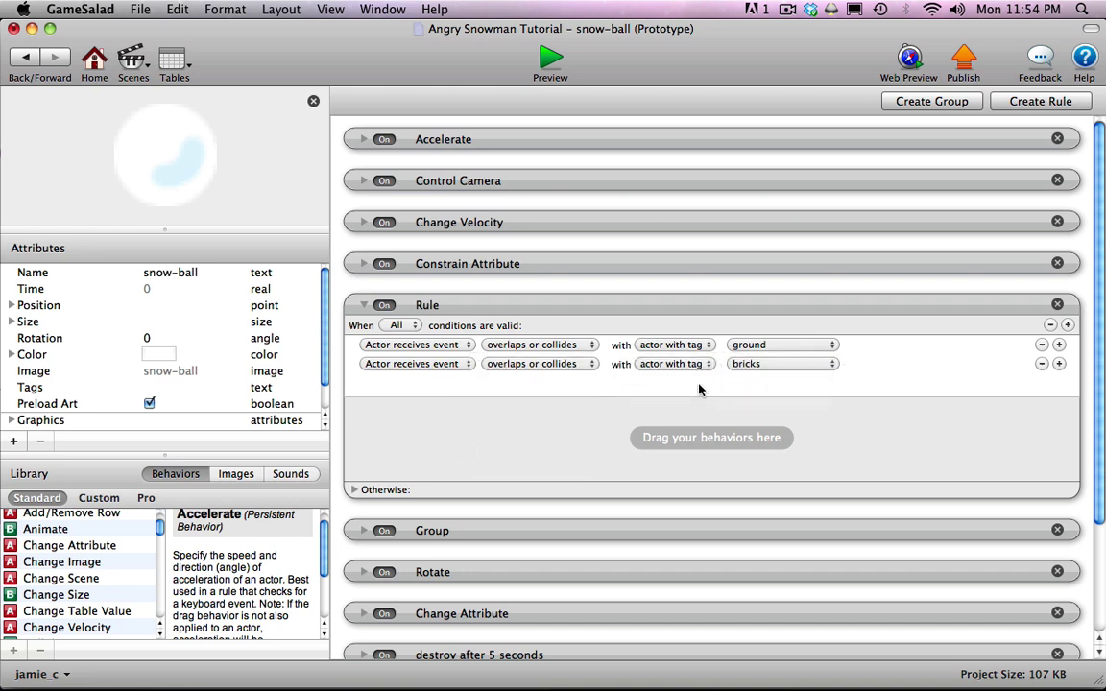
- Make the collision rule fire when Any of its conditions are valid
left_click(393, 327)
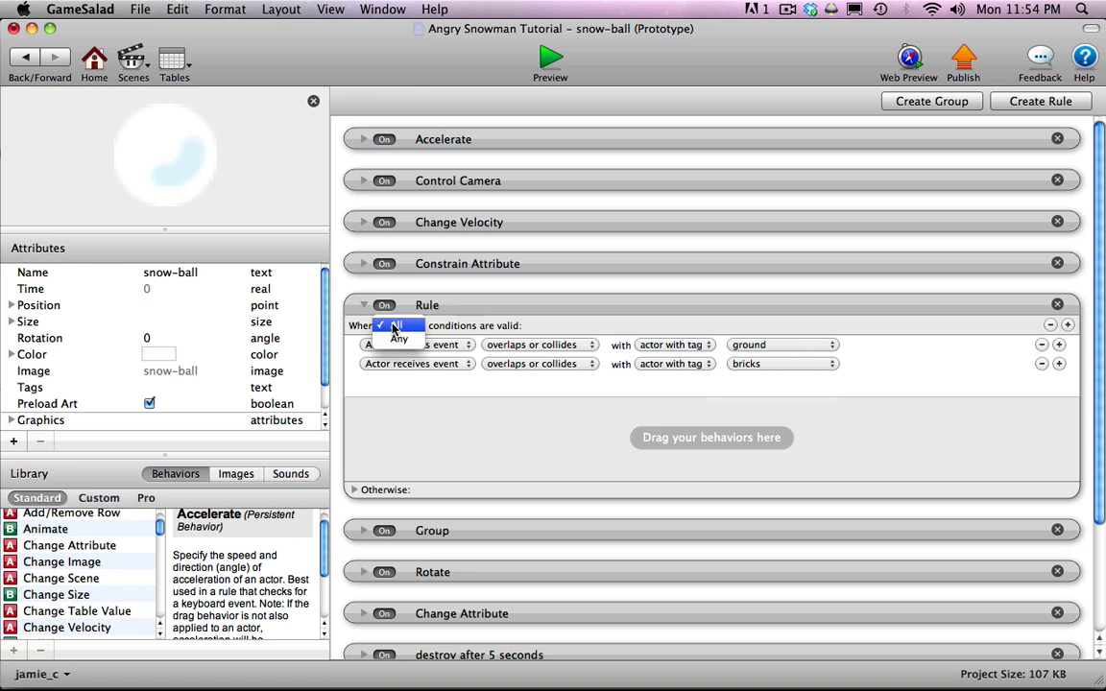
left_click(398, 339)
left_click(398, 327)
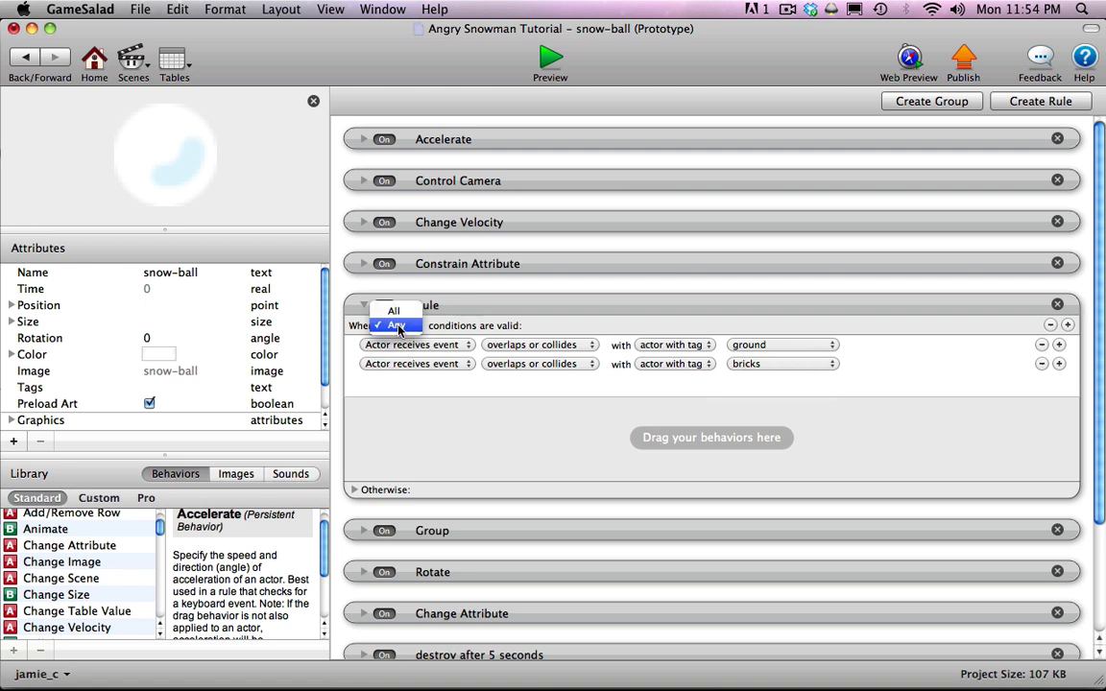
left_click(398, 318)
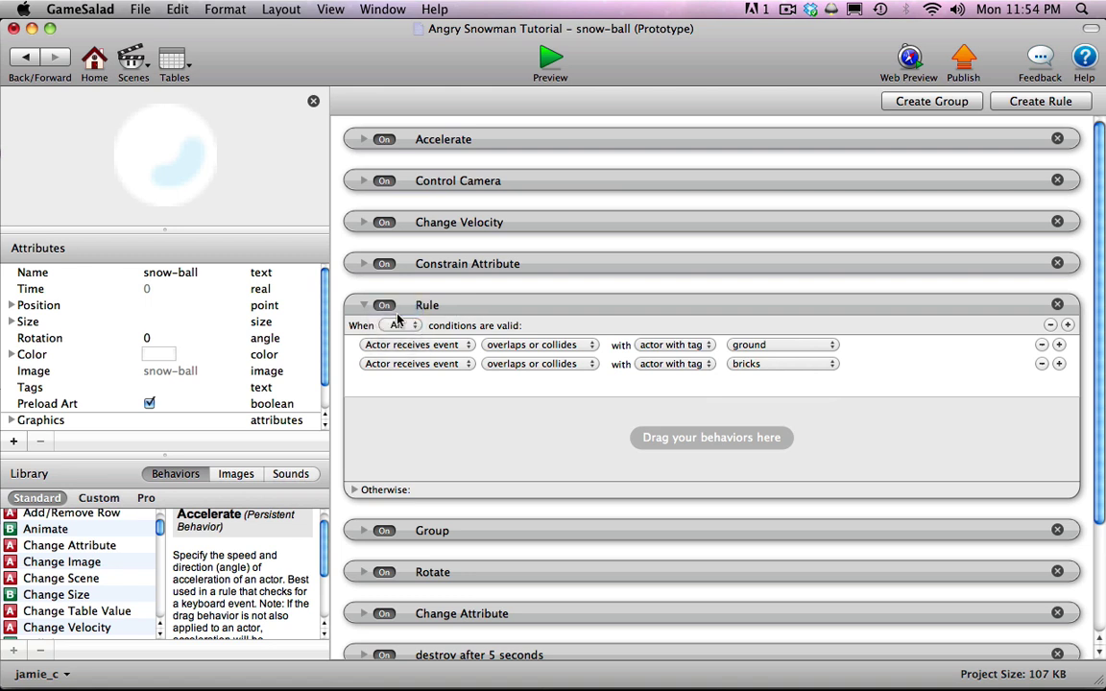
left_click(399, 327)
left_click(397, 338)
- Add a Change Attribute behavior inside the collision rule that sets game.ballHit to true
left_click_drag(12, 548, 374, 437)
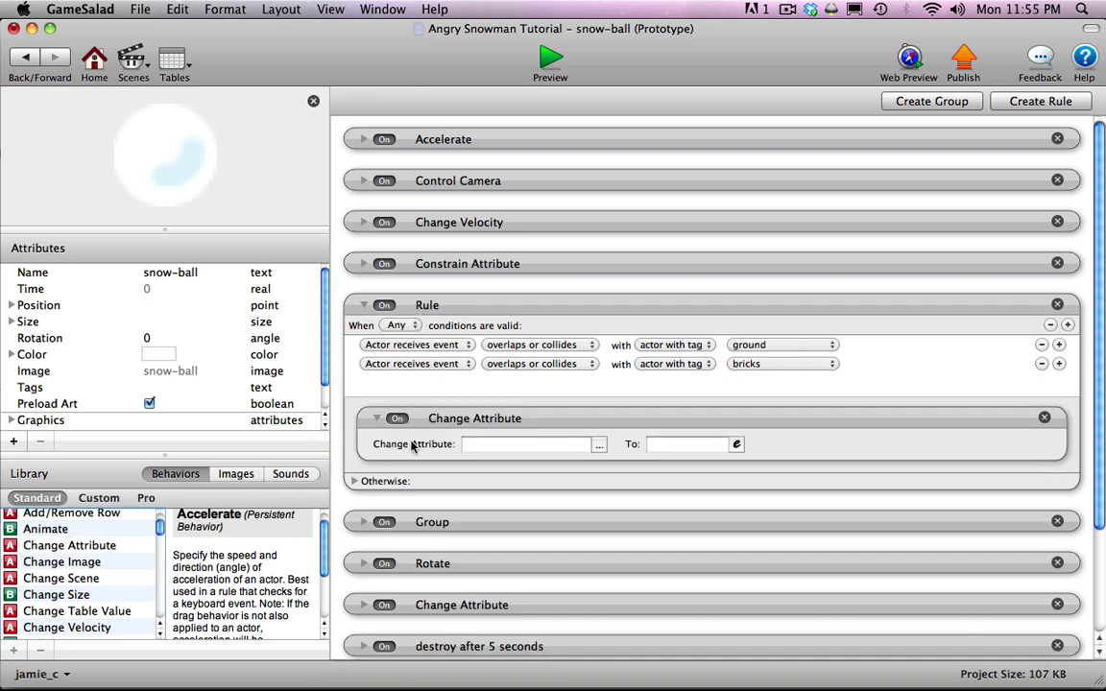
left_click(597, 444)
left_click(622, 462)
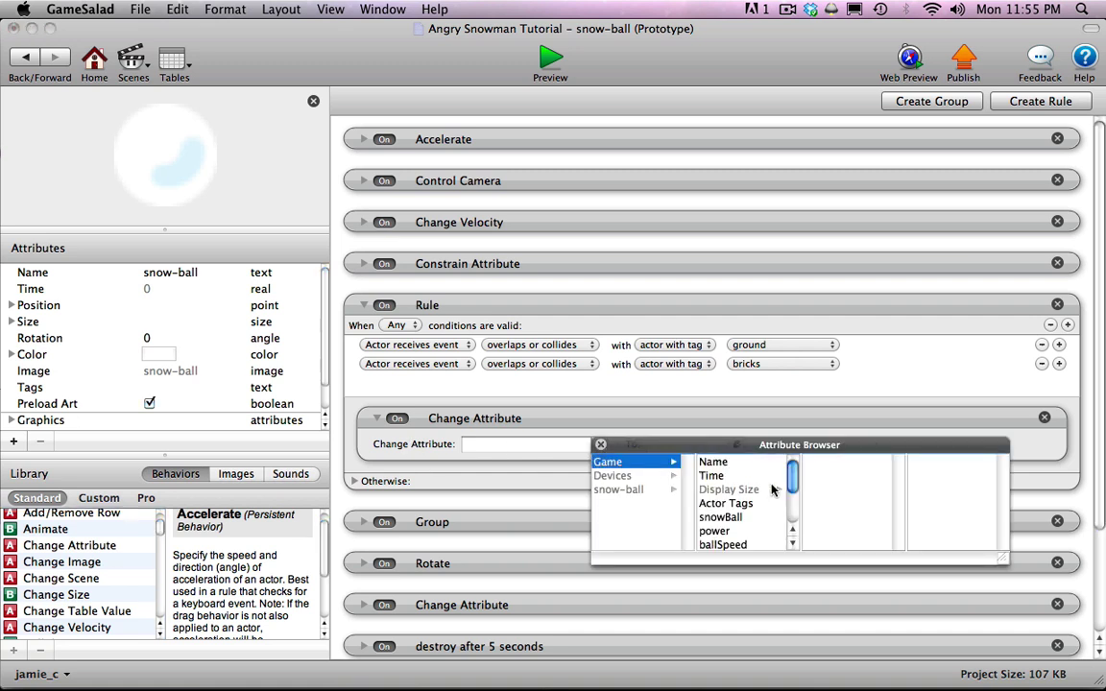
left_click_drag(788, 484, 793, 511)
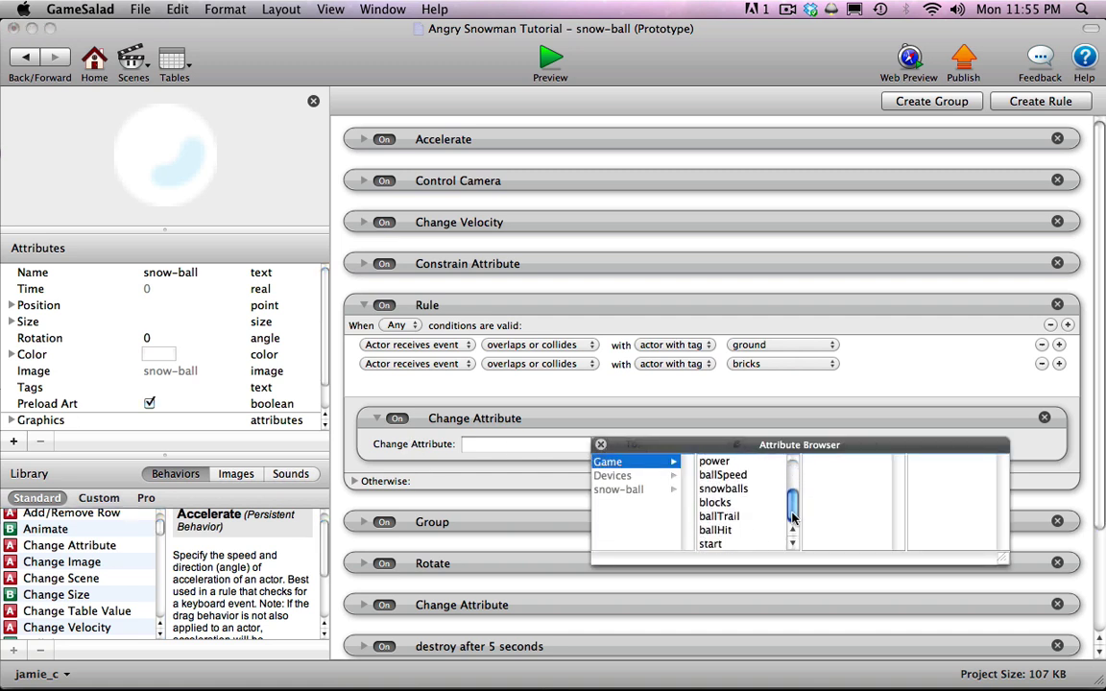
double_click(725, 528)
left_click(675, 444)
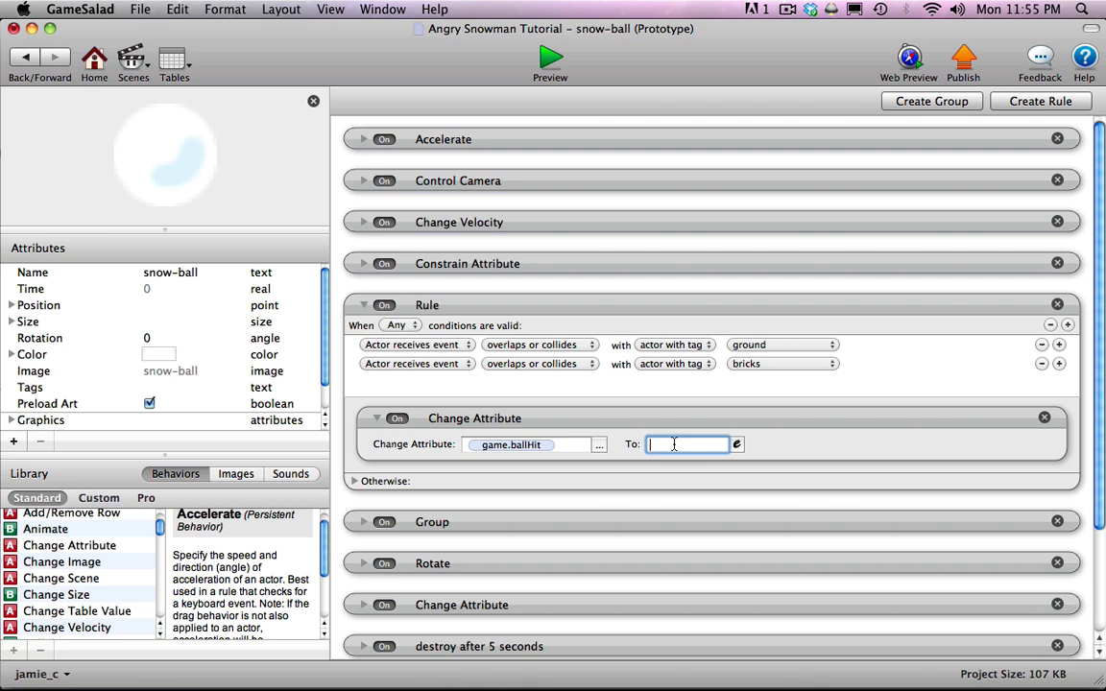
type("true")
key("Return")
- Rename the ground and bricks collision rule to "test for trail" and collapse it
double_click(433, 306)
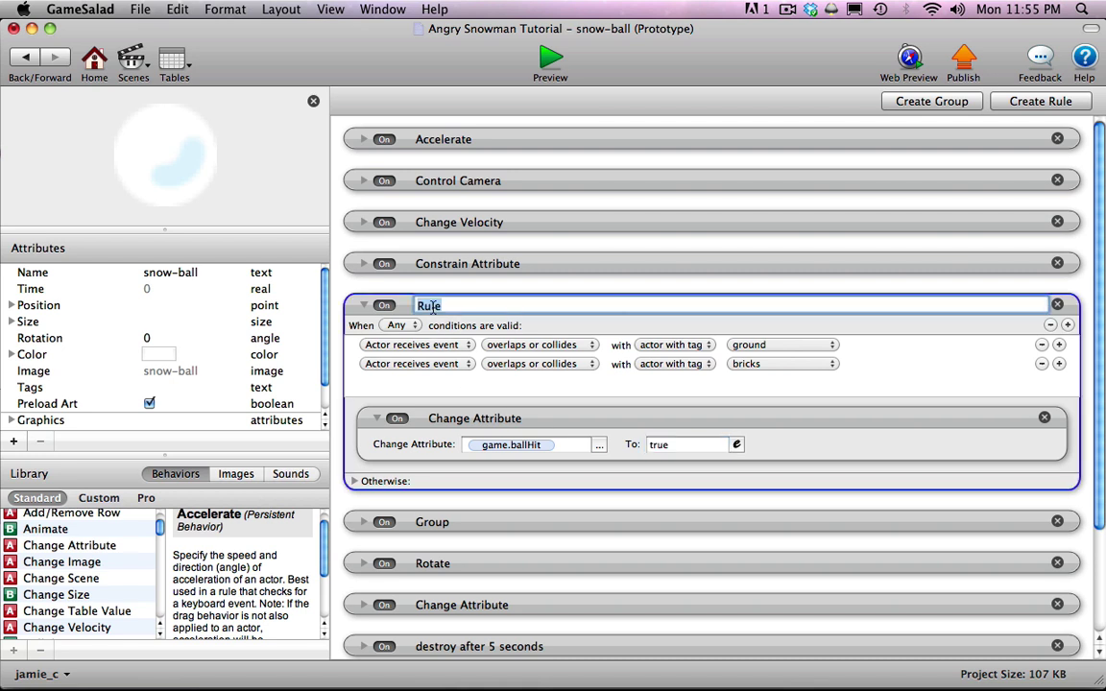
type("test for trail")
key("Return")
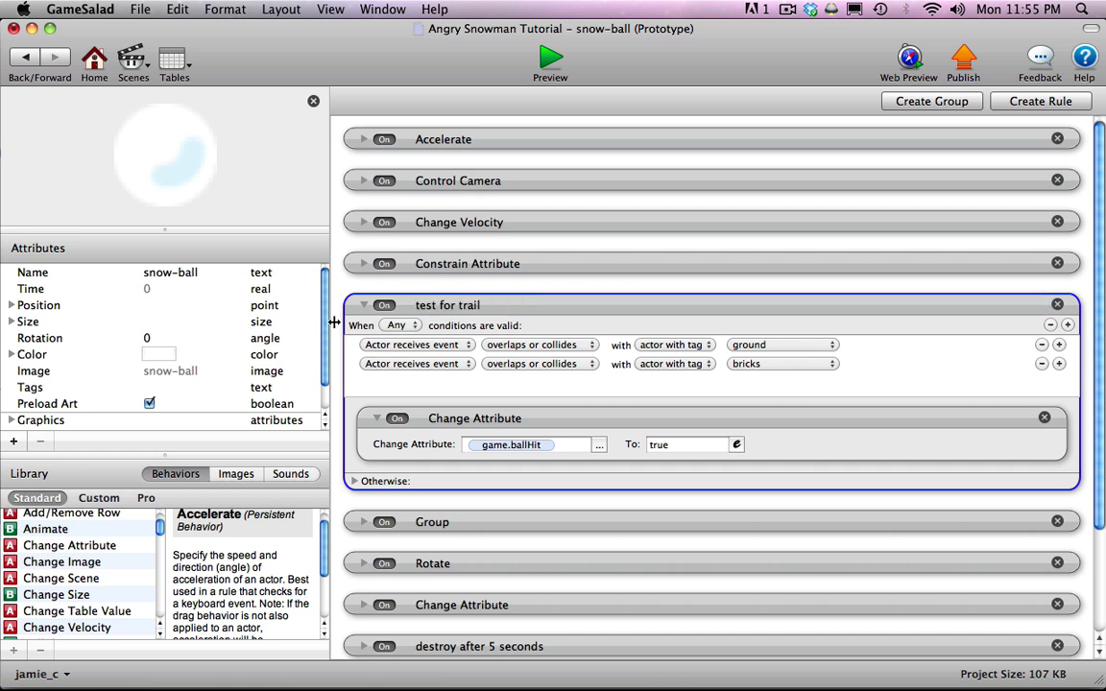
left_click(364, 305)
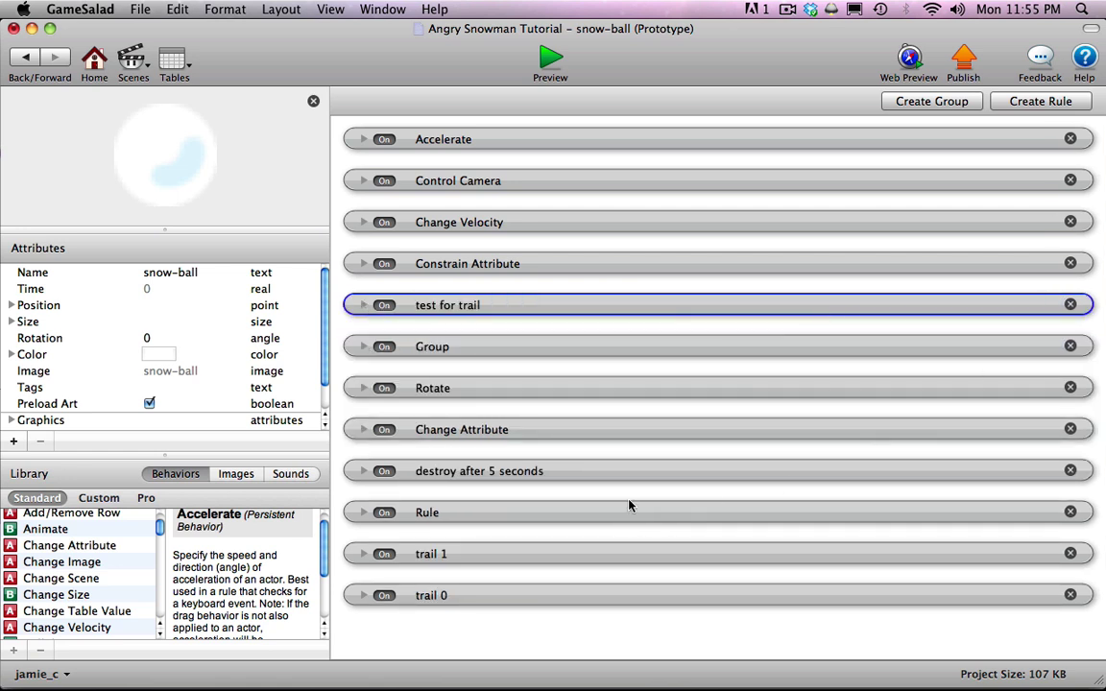
- Add a second condition to the trail 1 rule requiring the attribute game.ballHit to be false
left_click(364, 554)
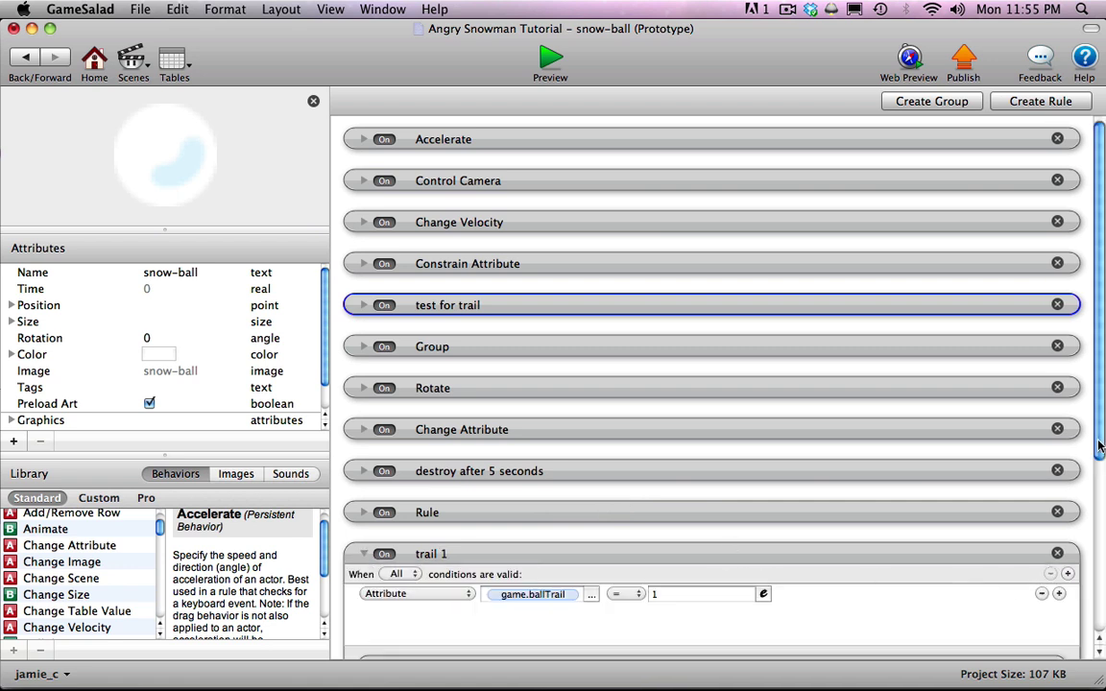
left_click_drag(1099, 446, 1093, 513)
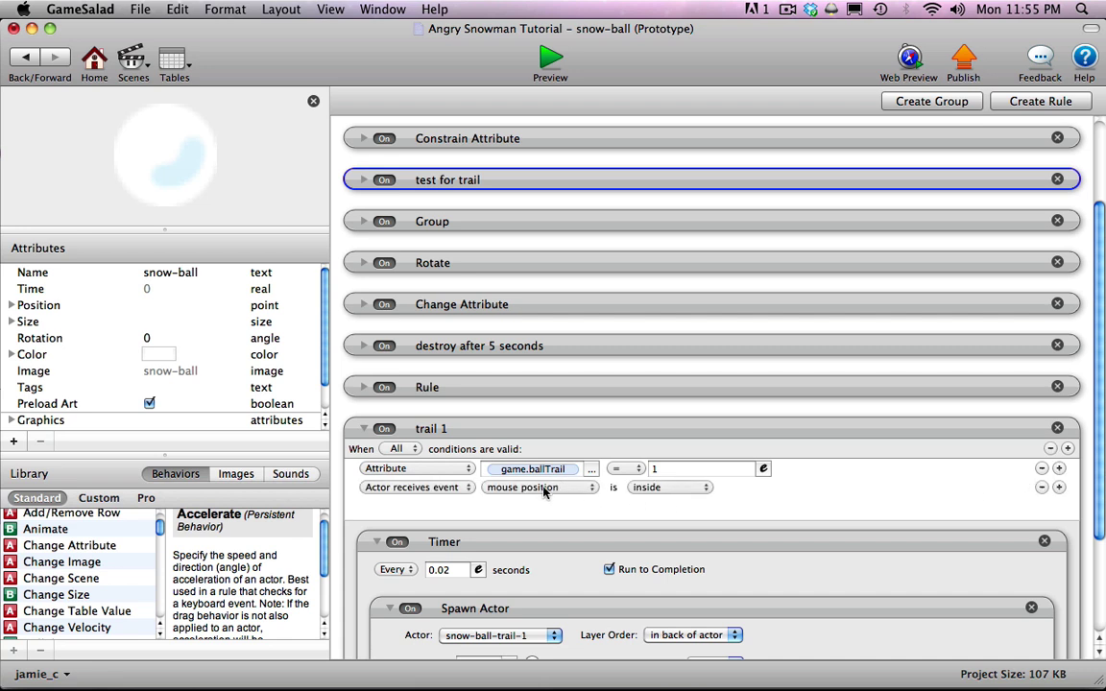
left_click(413, 487)
left_click(439, 502)
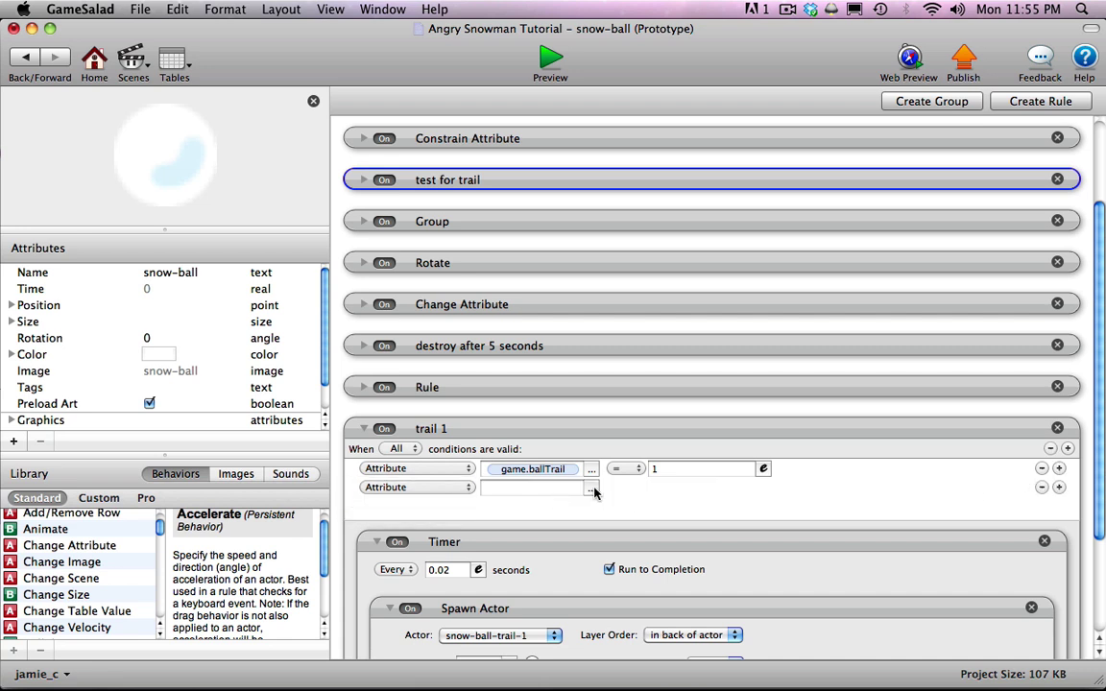
left_click(592, 486)
left_click(609, 506)
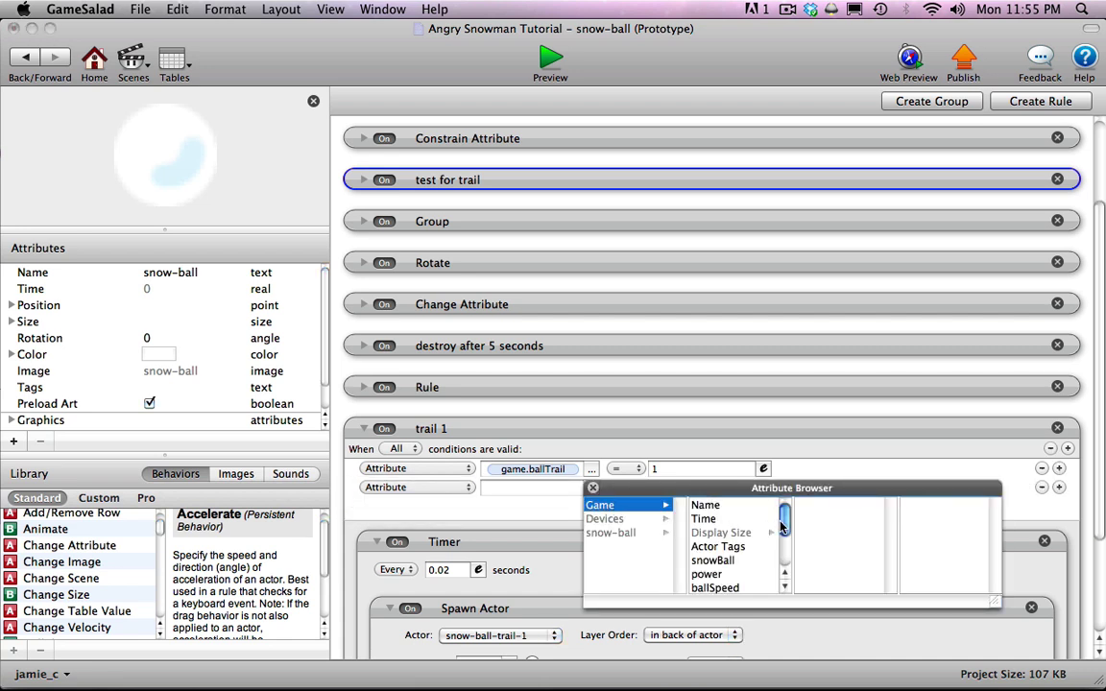
scroll(742, 569, "down", 3)
double_click(708, 573)
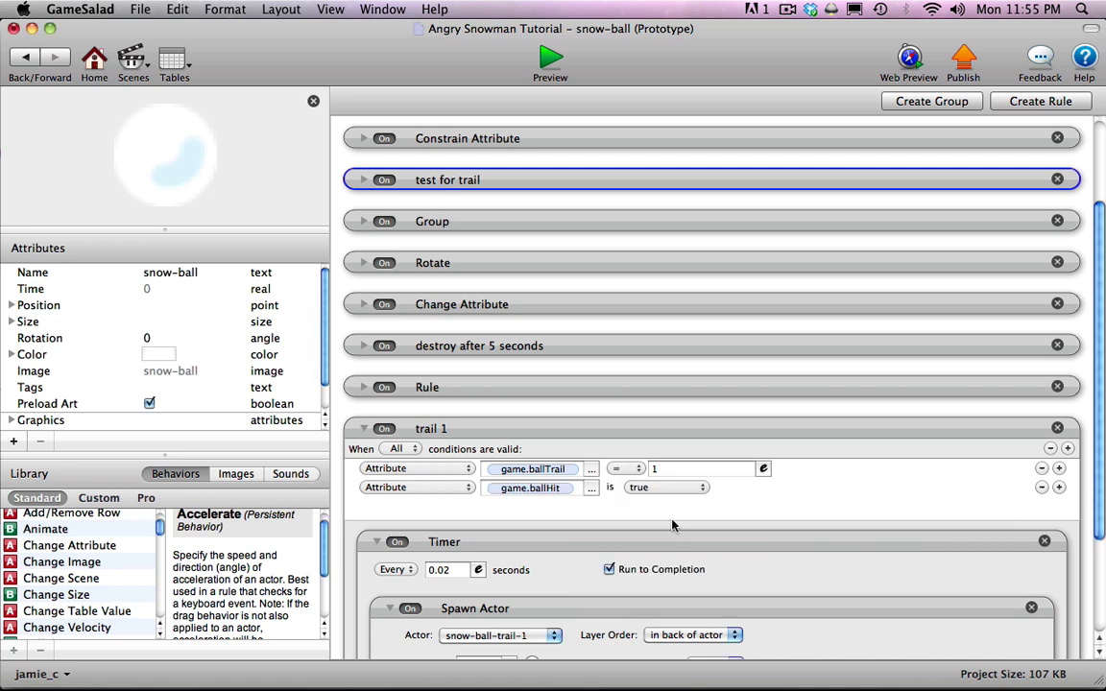
left_click(653, 490)
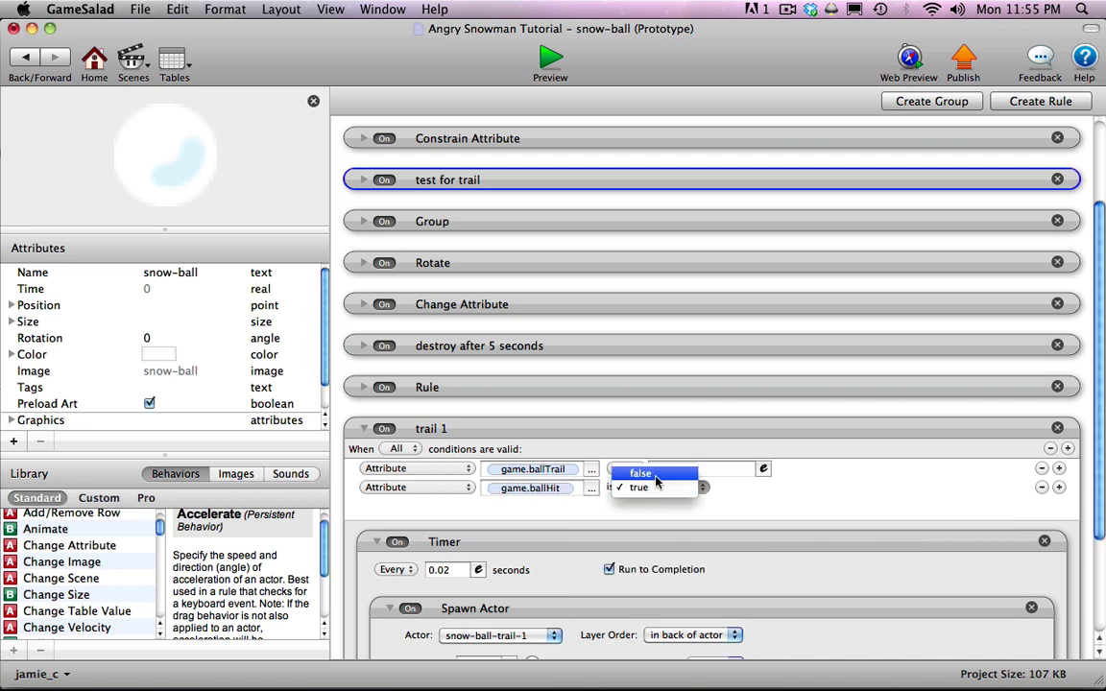
left_click(641, 473)
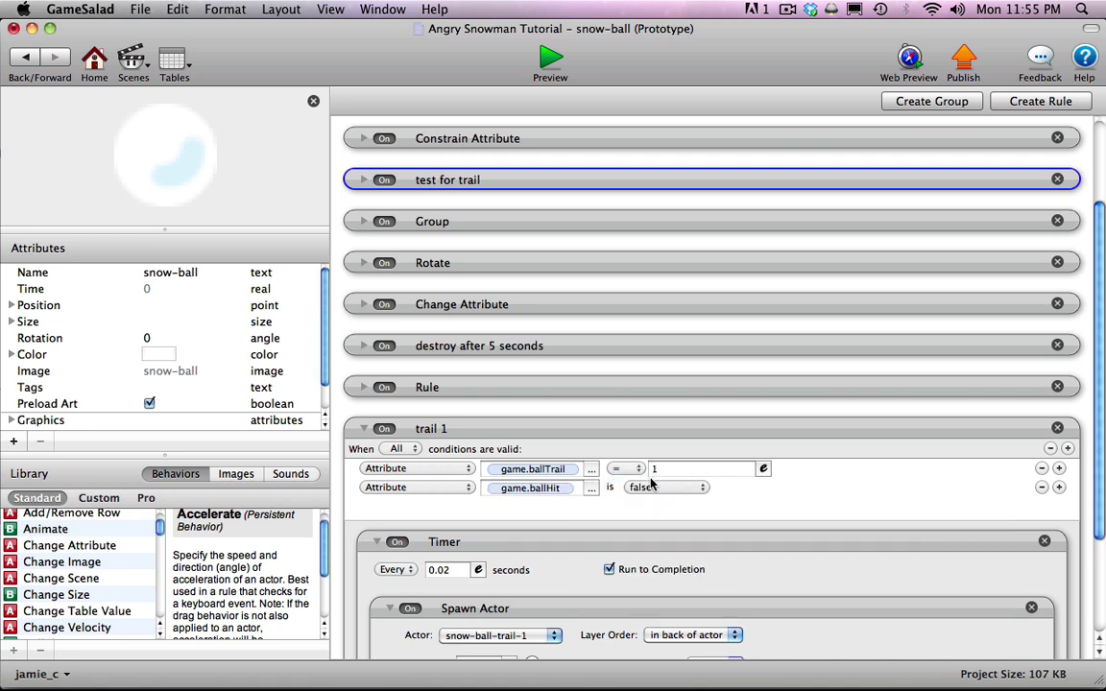
left_click(365, 430)
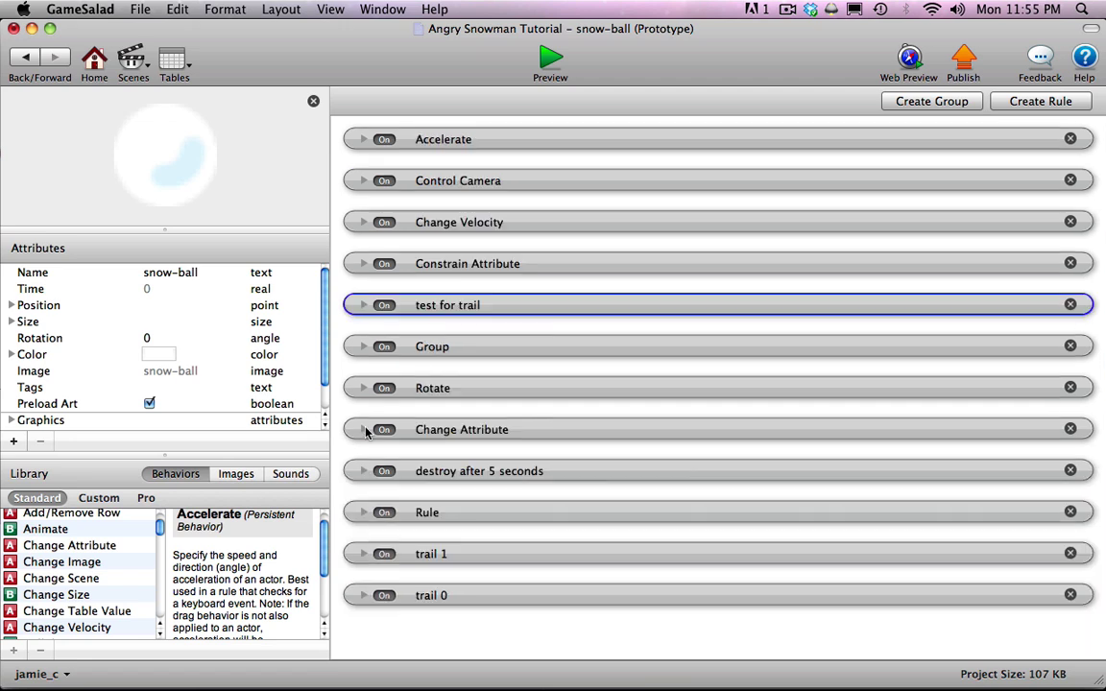
- Add a second condition to the trail 0 rule requiring the attribute game.ballHit to be false
left_click(363, 596)
scroll(1100, 451, "down", 5)
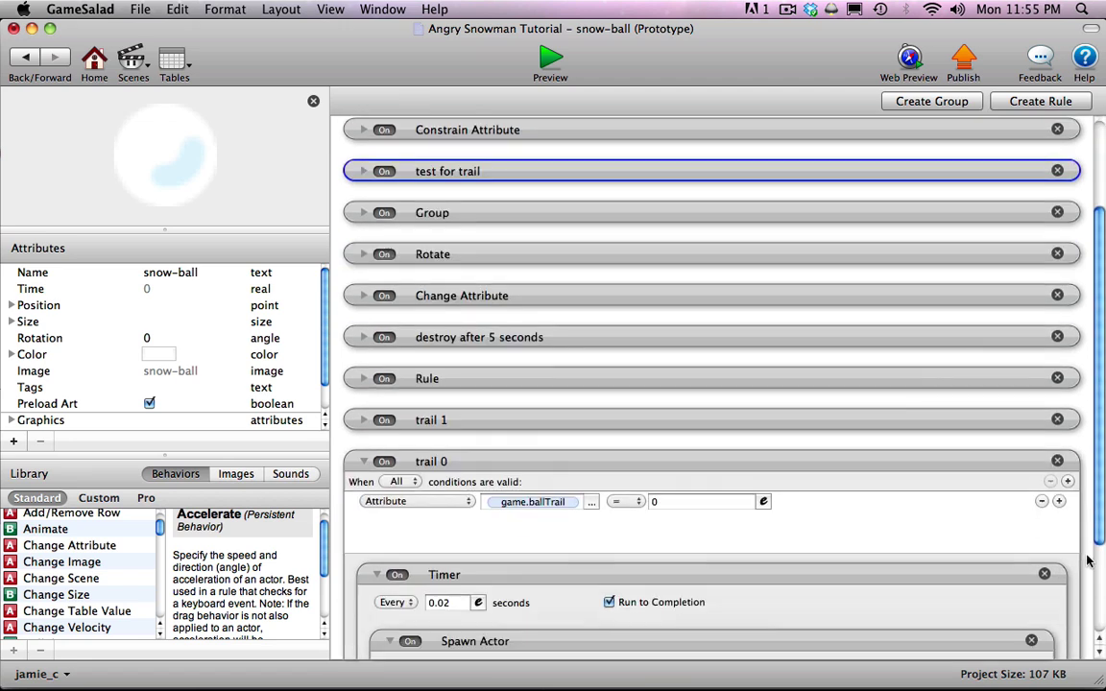
left_click(1059, 463)
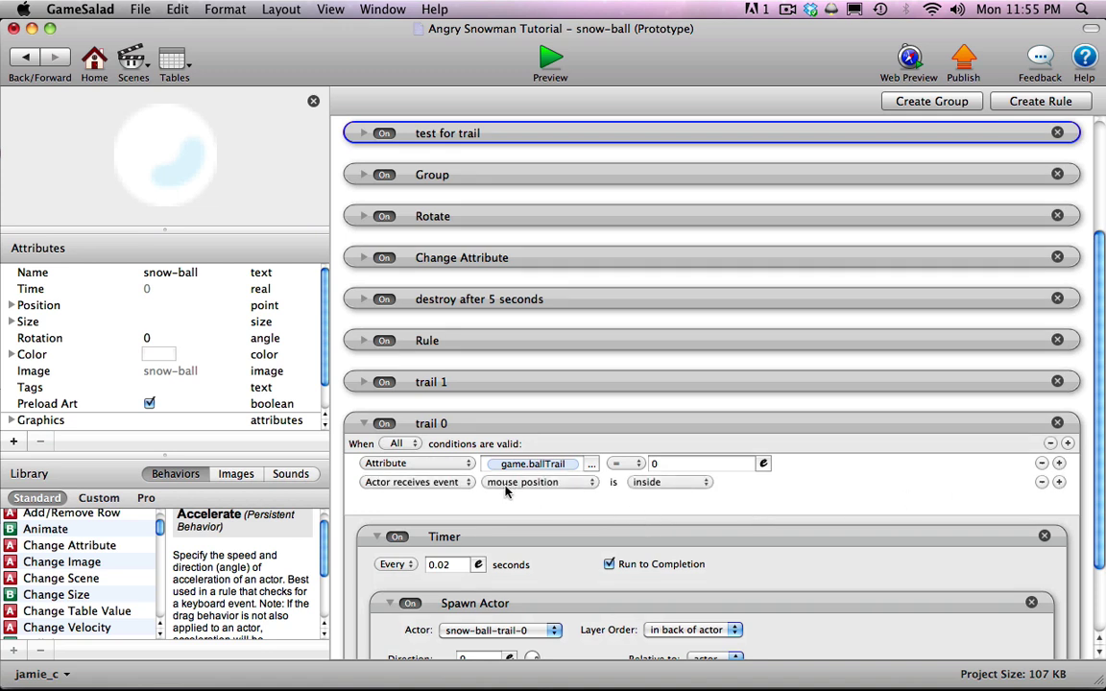
left_click(415, 482)
left_click(386, 496)
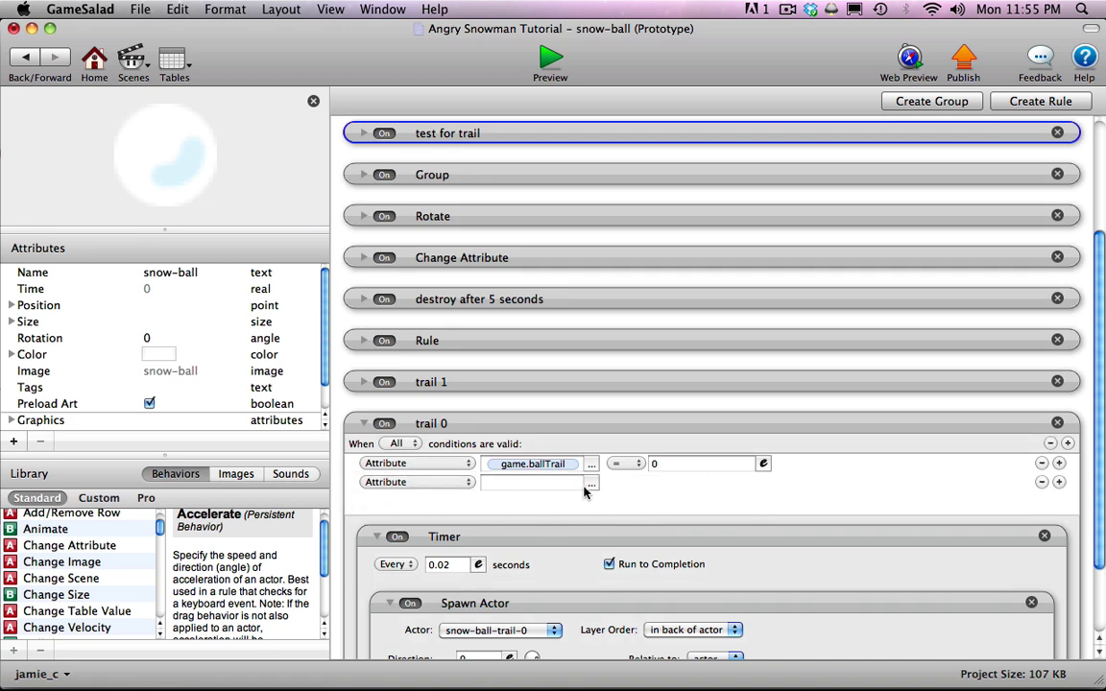
left_click(592, 481)
left_click(600, 499)
left_click_drag(784, 523, 785, 545)
left_click(710, 570)
left_click(730, 570)
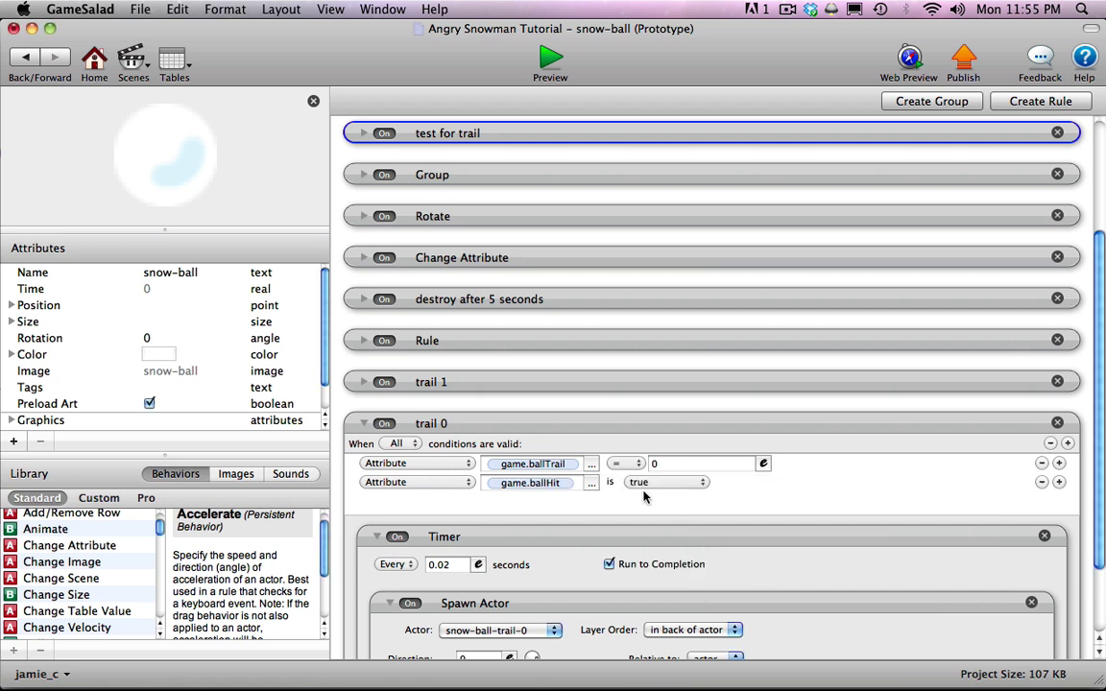
left_click(663, 481)
left_click(651, 467)
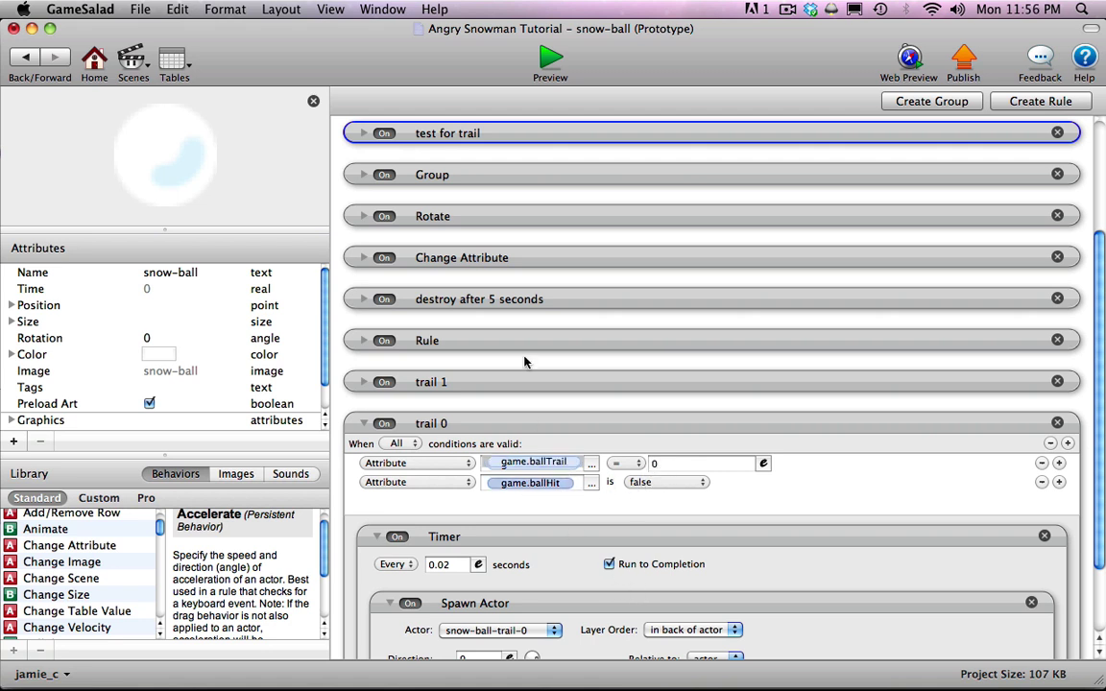
- Preview the game to check the snowball trail on impact, and return to the snow-ball actor
left_click(551, 60)
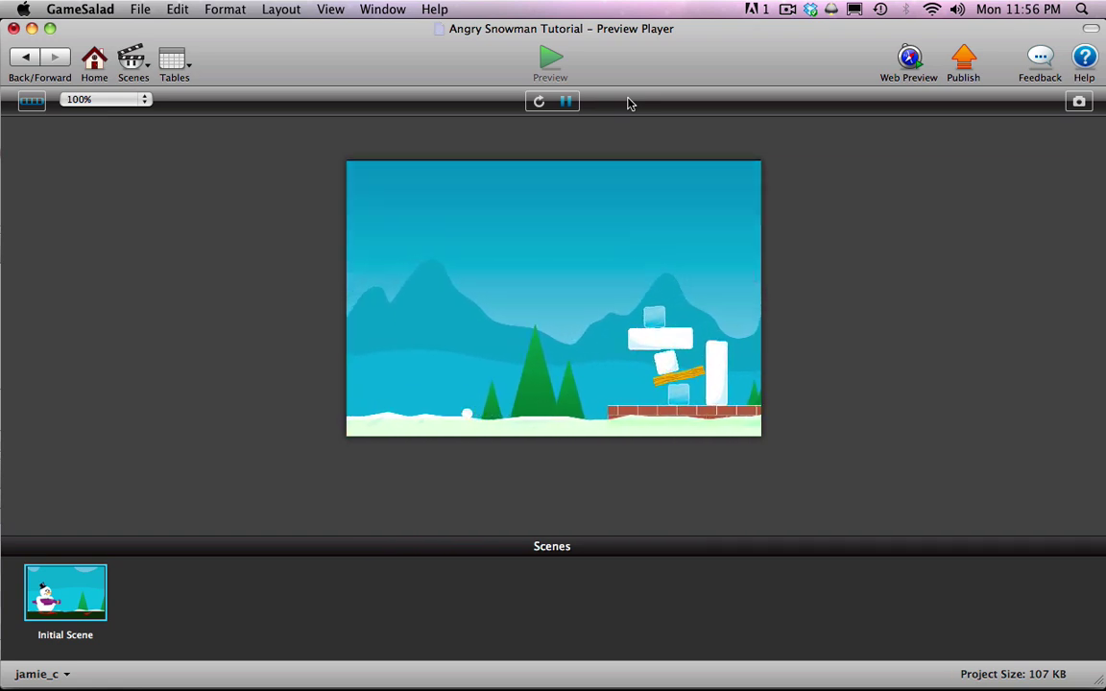
left_click(28, 57)
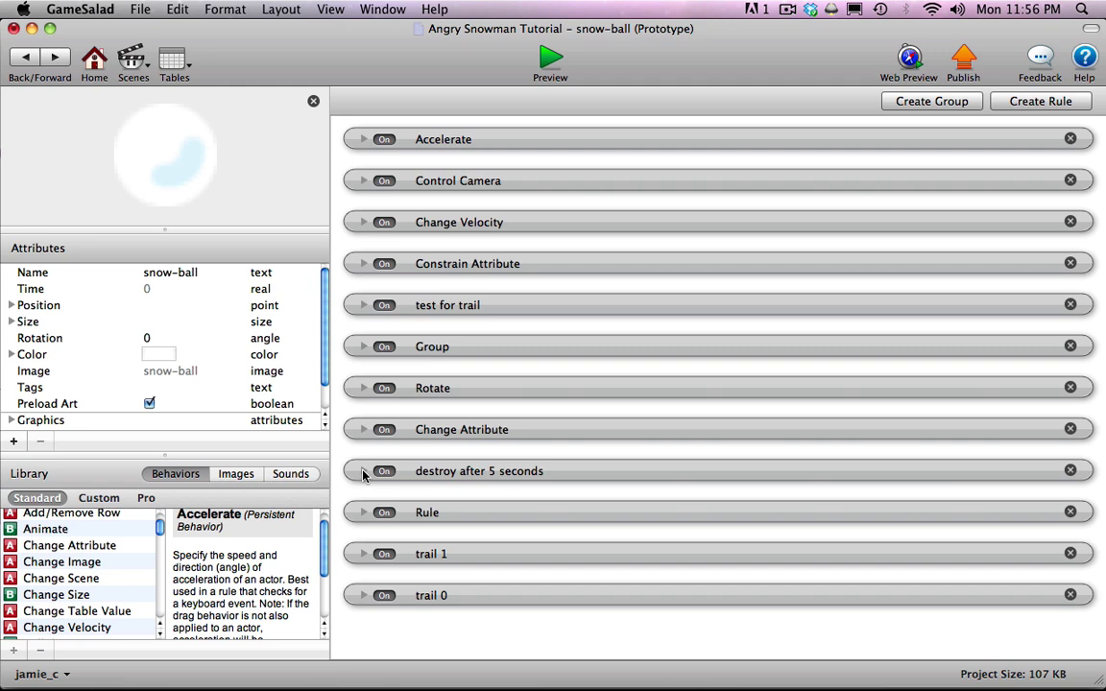
- Add a Change Attribute behavior to the timer in the destroy after 5 seconds rule, setting game.ballHit to false
left_click(363, 471)
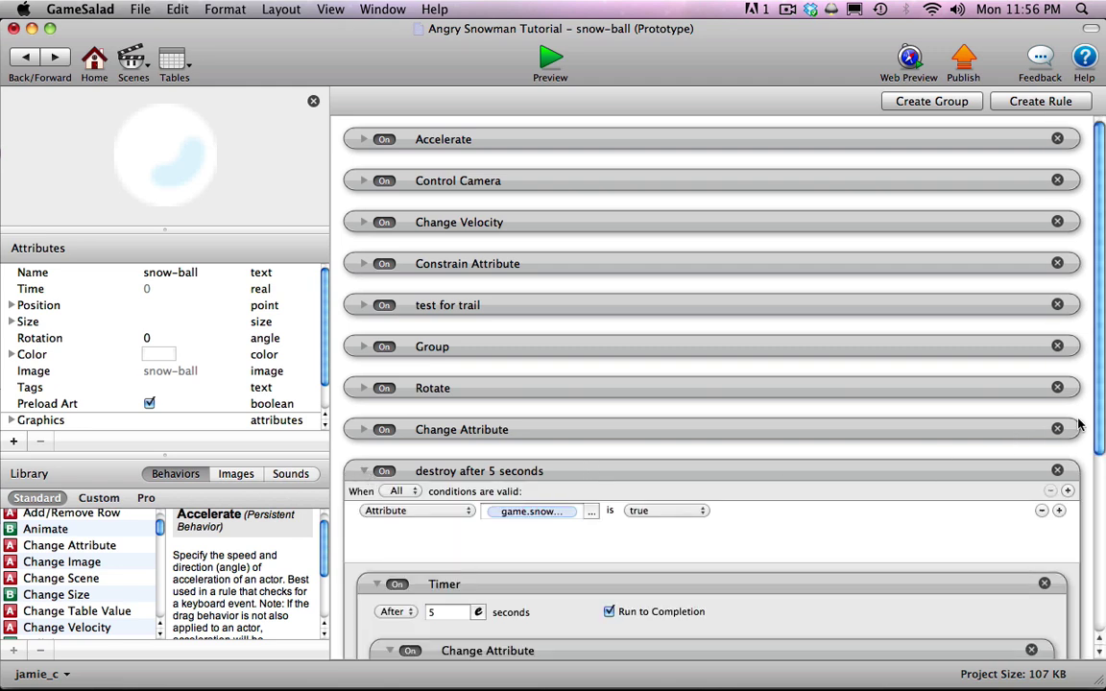
scroll(1091, 449, "down", 1)
scroll(1092, 450, "down", 5)
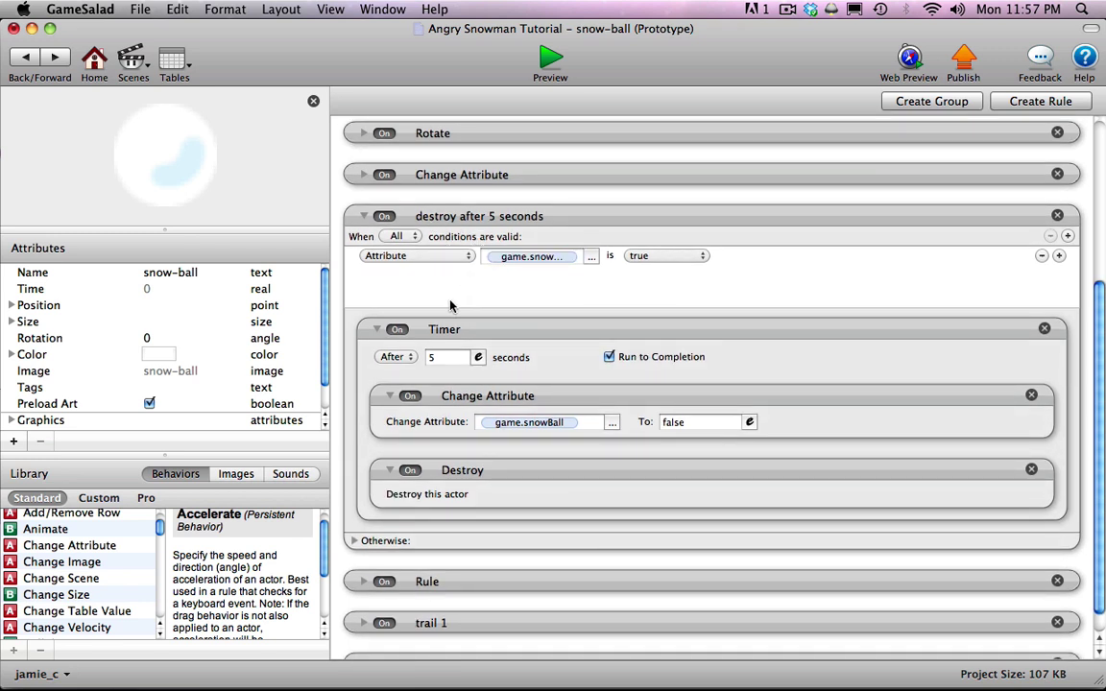
scroll(160, 523, "up", 2)
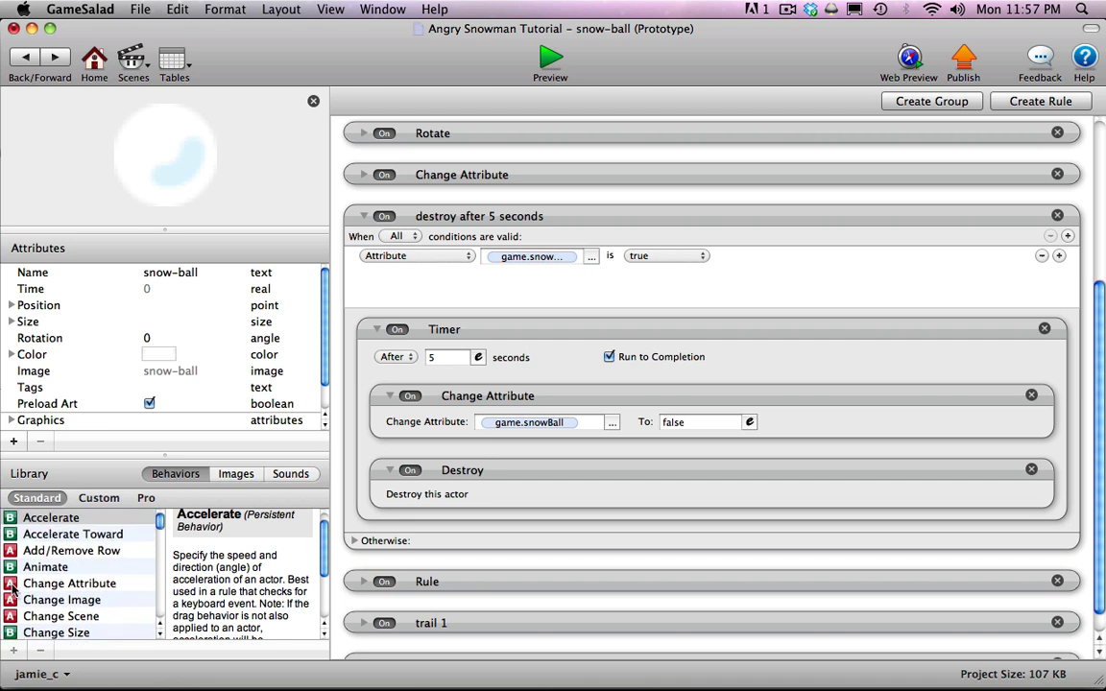
left_click_drag(12, 587, 439, 536)
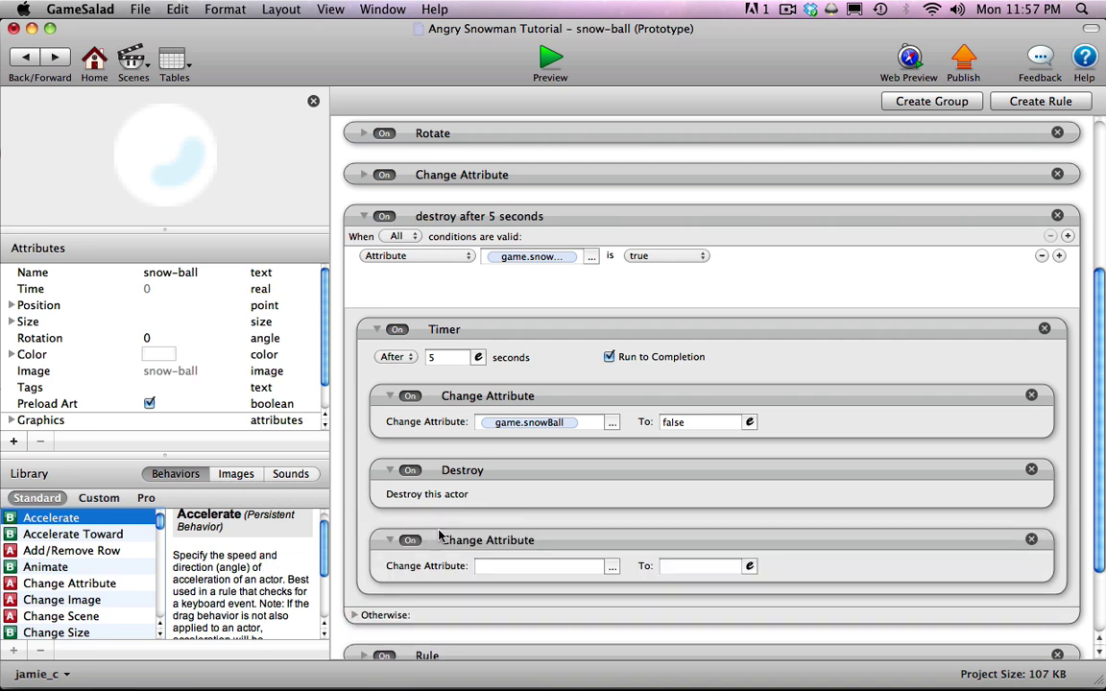
left_click(612, 568)
left_click(622, 584)
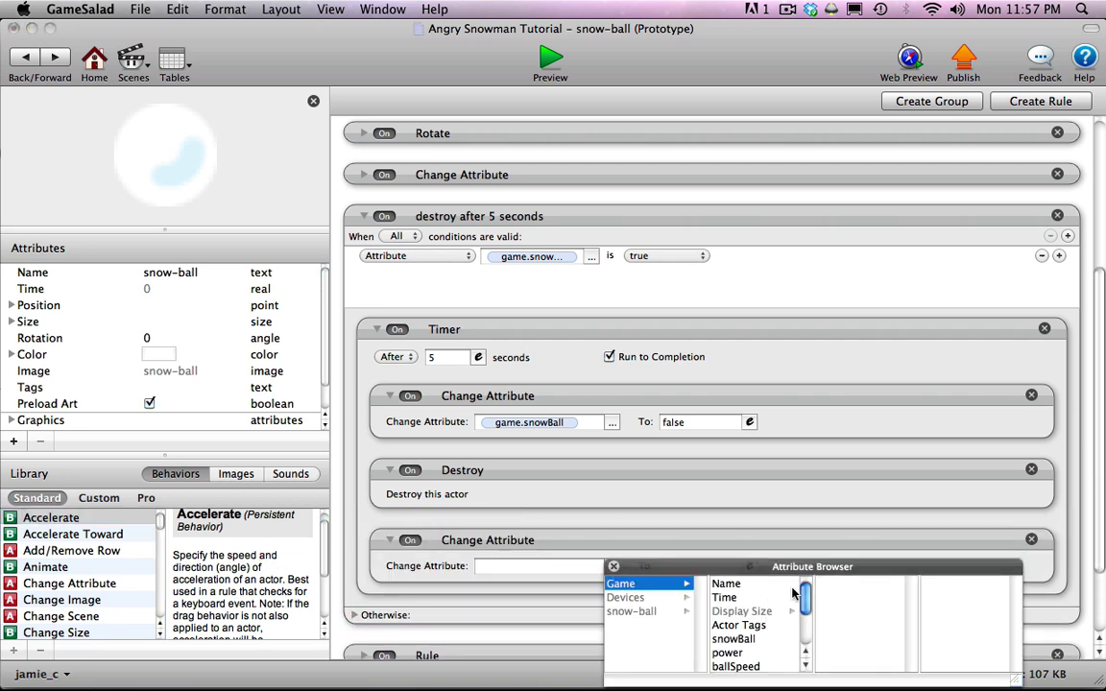
left_click_drag(806, 597, 805, 629)
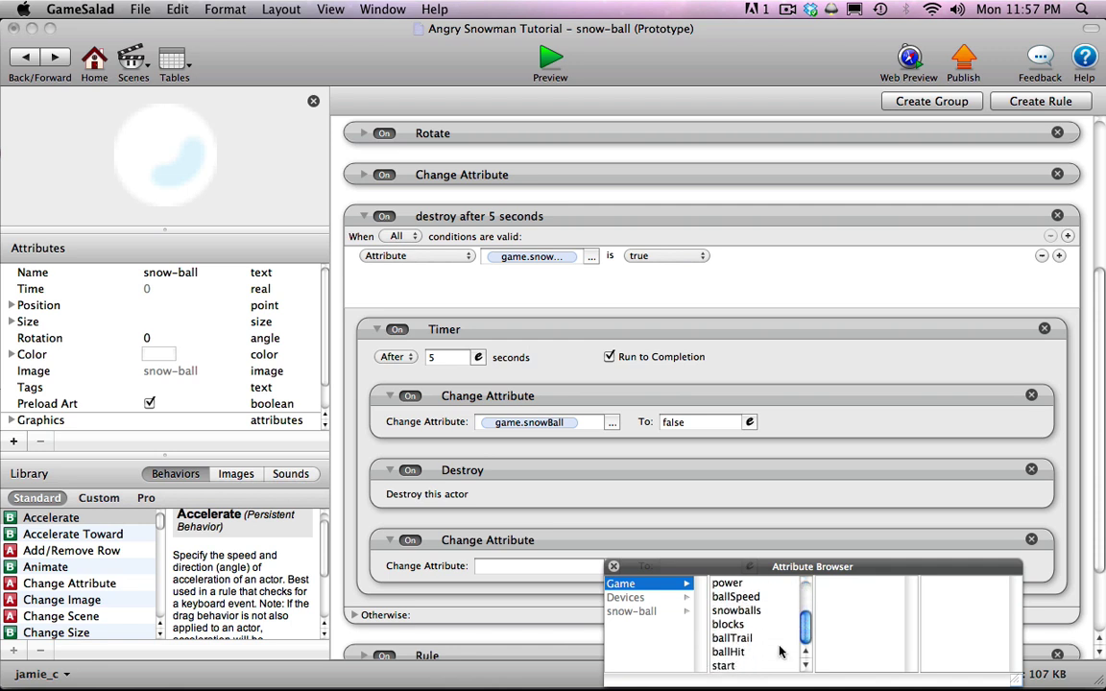
left_click(768, 653)
left_click(675, 566)
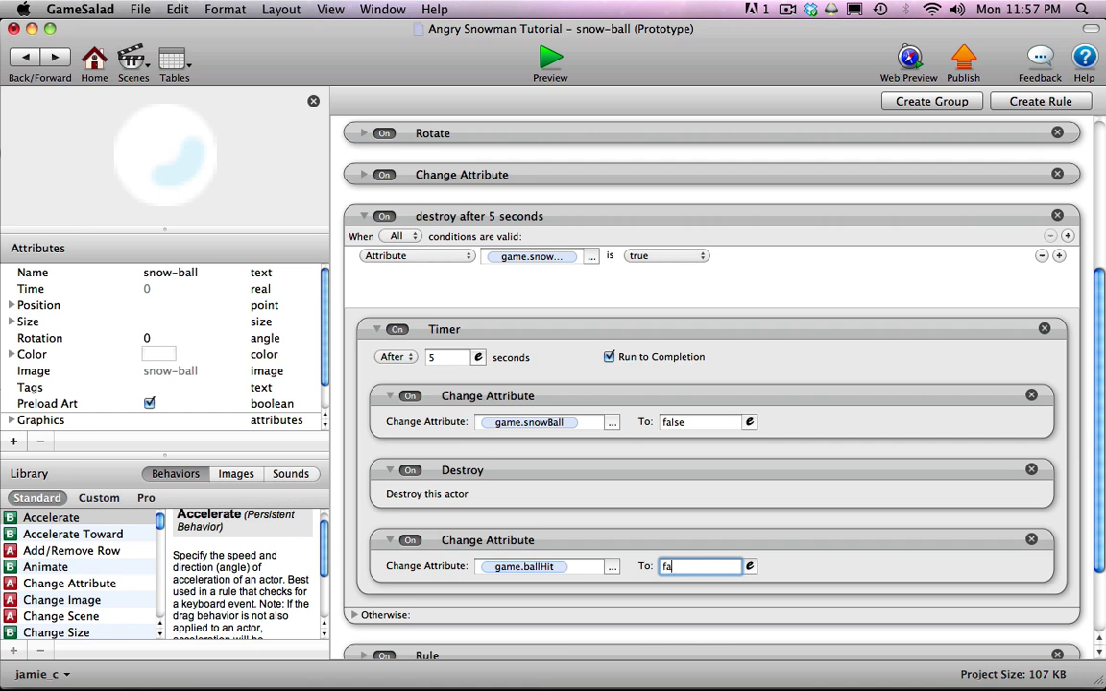
double_click(675, 566)
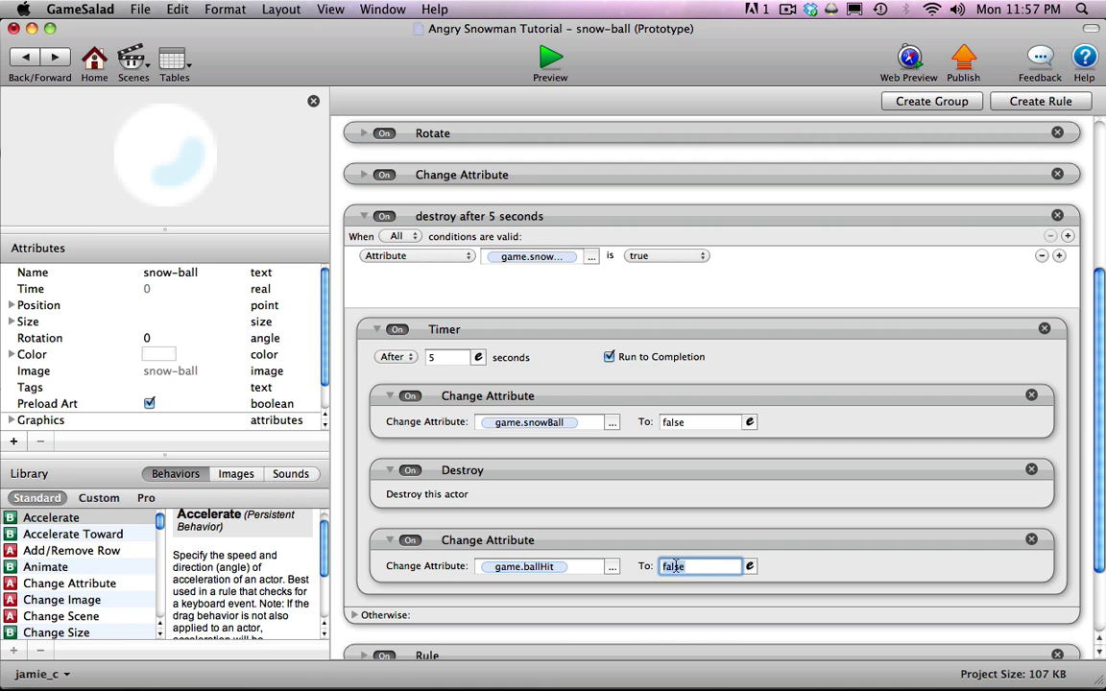
- Copy the Change Attribute behavior that sets game.ballHit to false into the rule for collisions with boundy
left_click(569, 545)
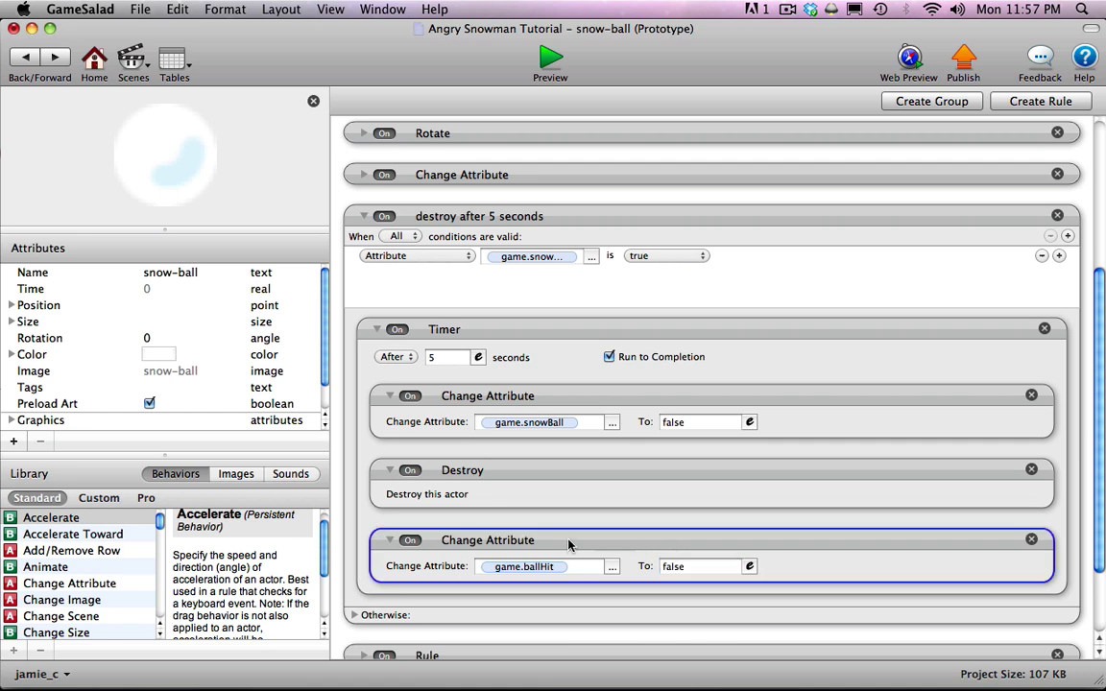
left_click(363, 217)
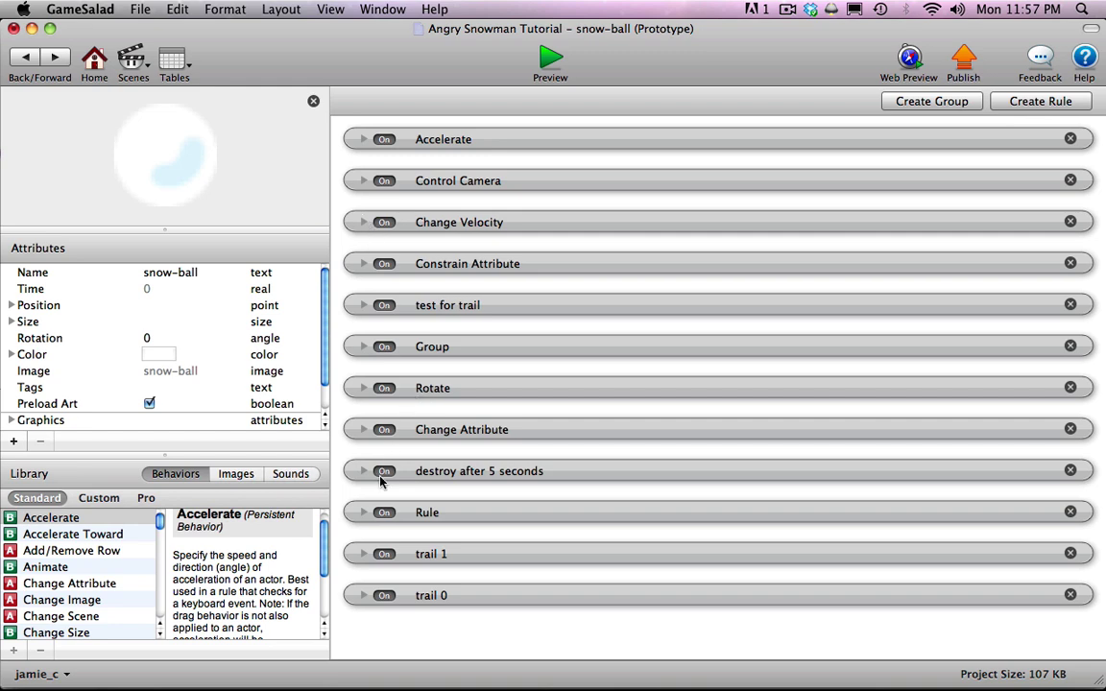
left_click(364, 513)
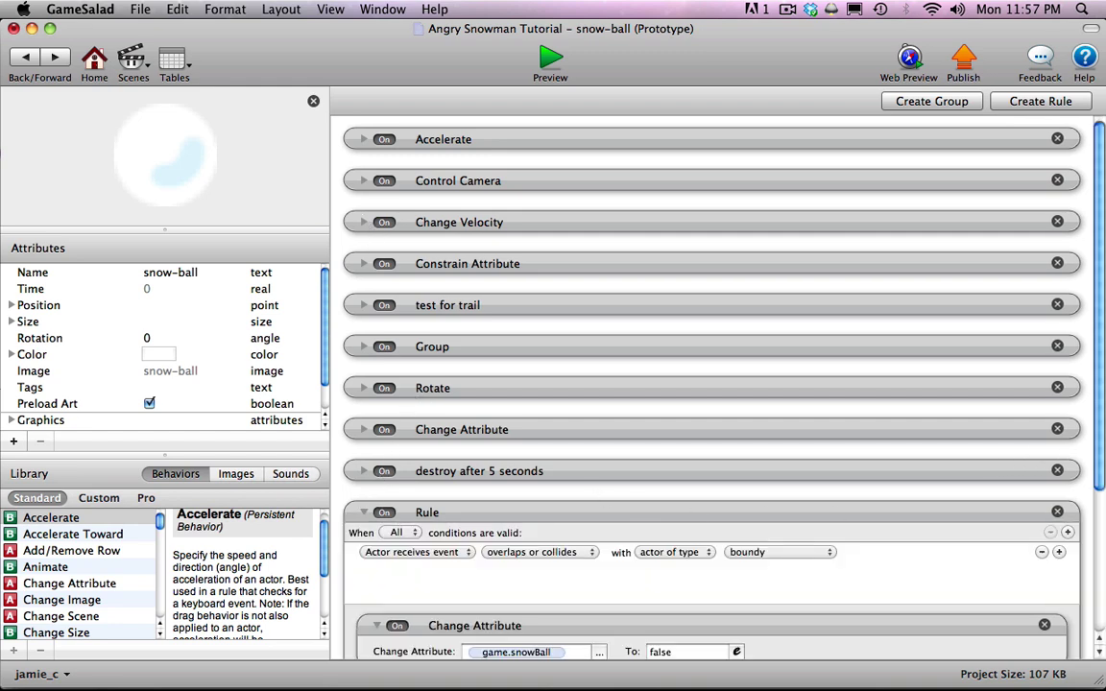
scroll(1101, 436, "down", 5)
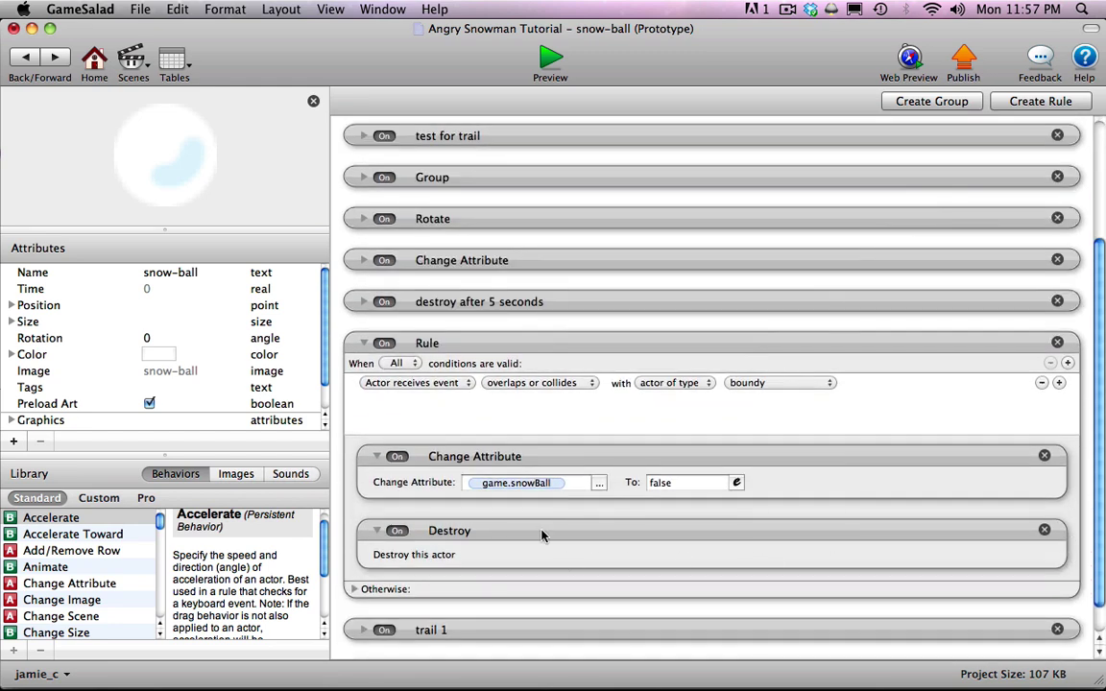
left_click(542, 534)
key("super+v")
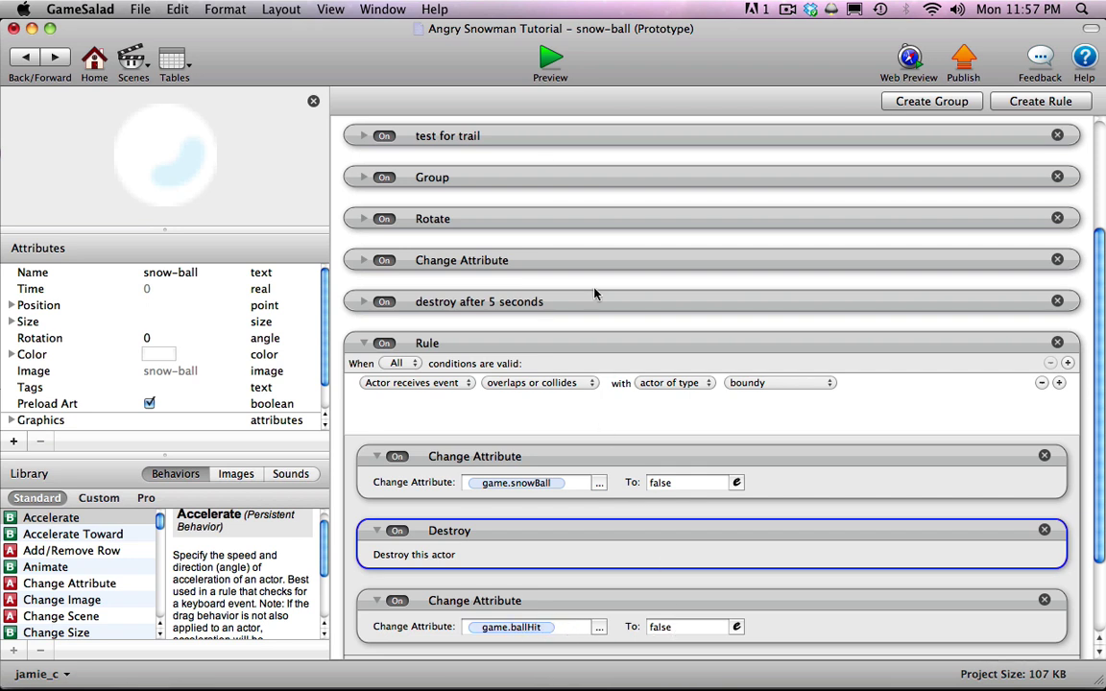
- Preview the game, go back to the snowman's area in the Initial Scene, and preview the game once more
left_click(550, 61)
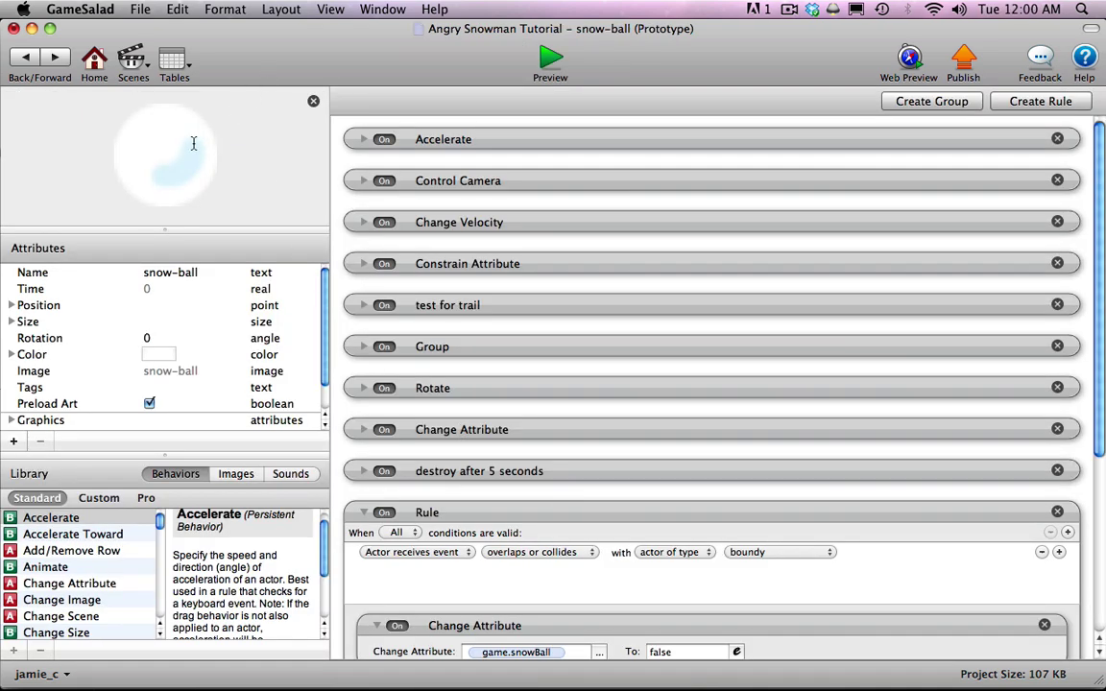
left_click(29, 57)
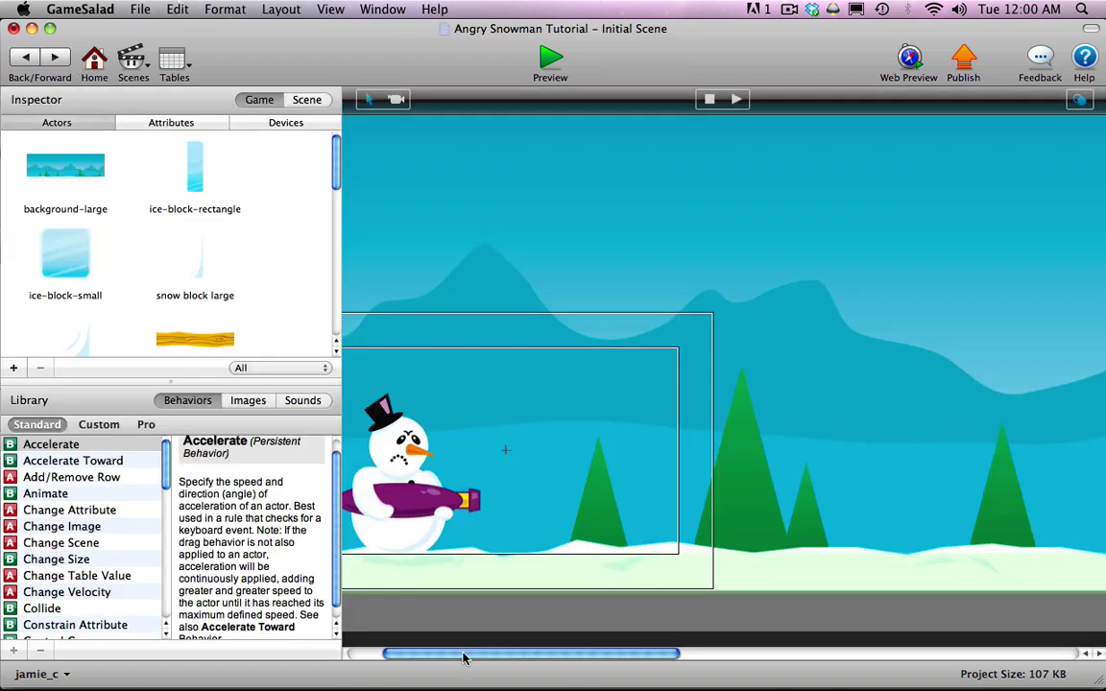
left_click_drag(464, 656, 423, 657)
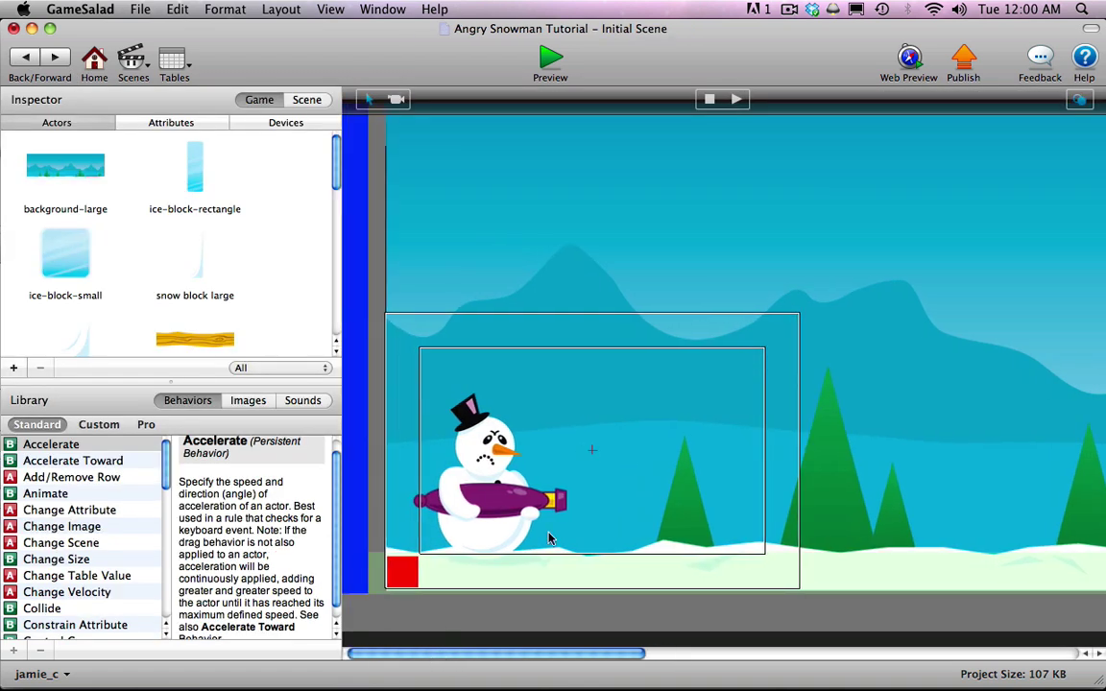
left_click(547, 62)
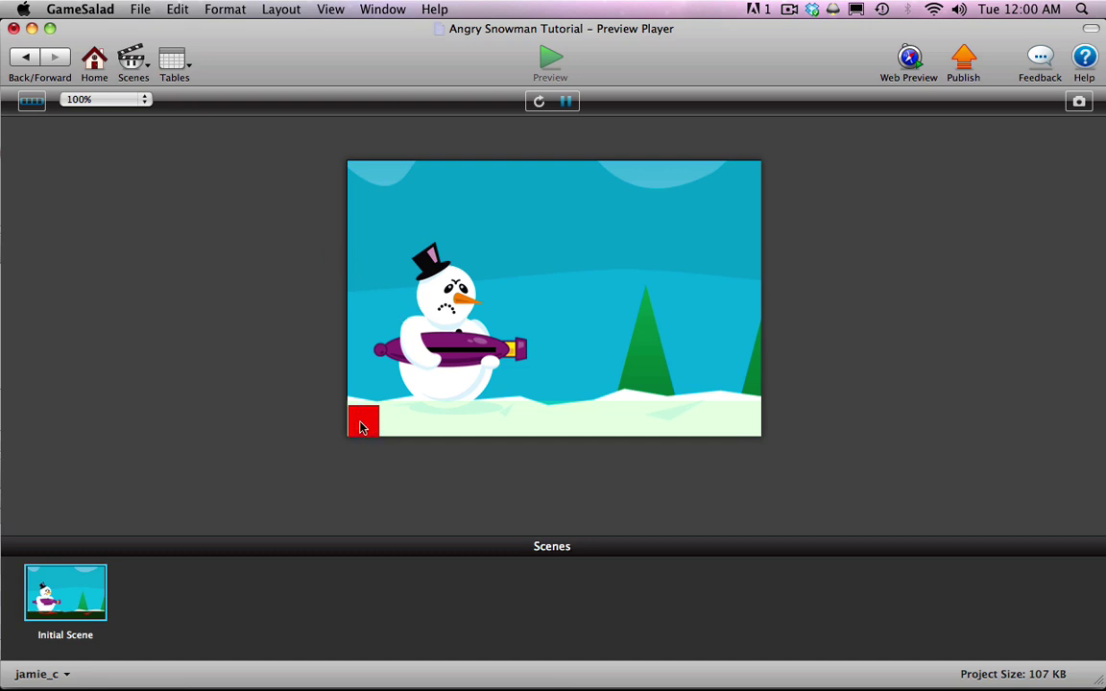
- Leave the preview, open the red controller actor from the Initial Scene, and collapse its zoom in rule
left_click(26, 59)
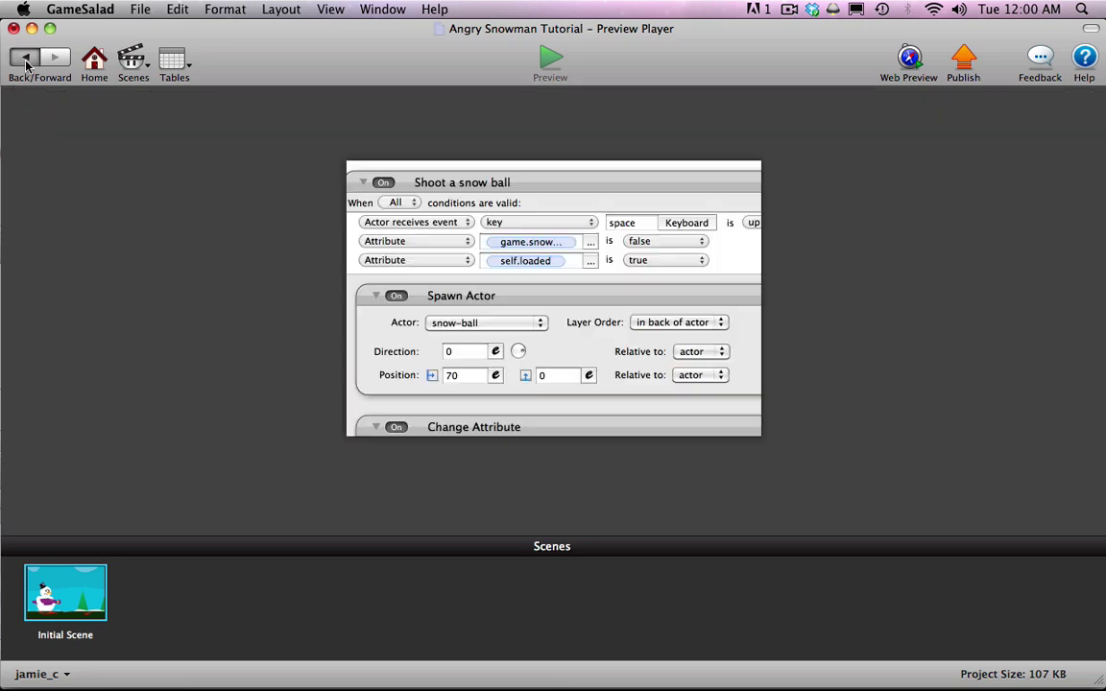
left_click(26, 58)
left_click_drag(481, 653, 429, 655)
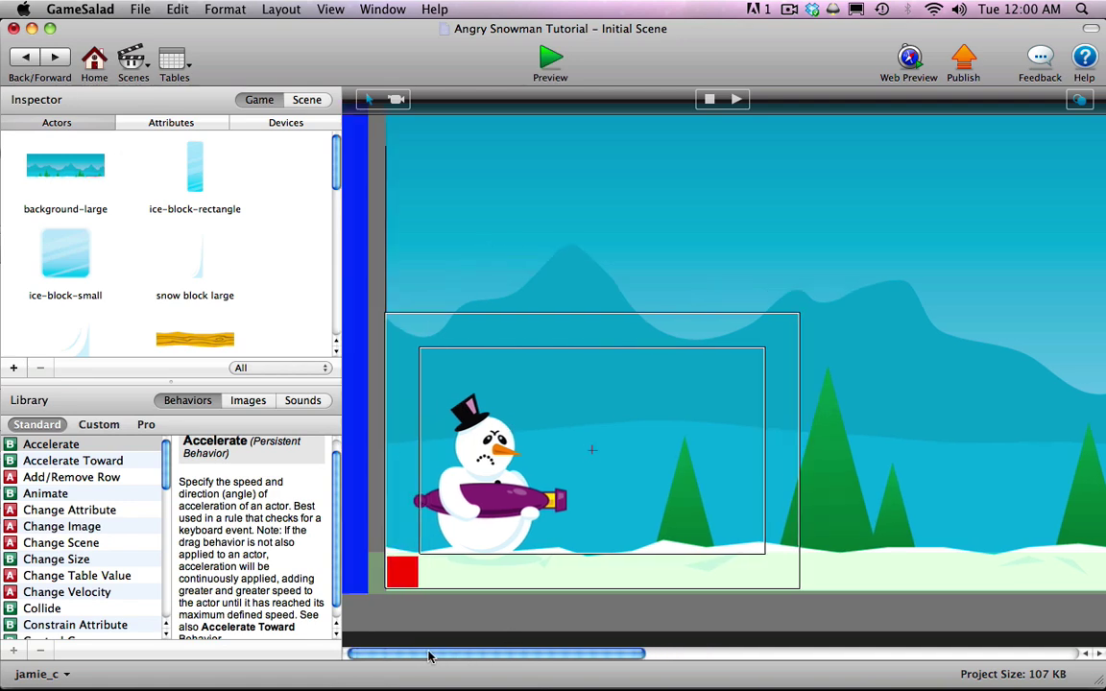
double_click(401, 575)
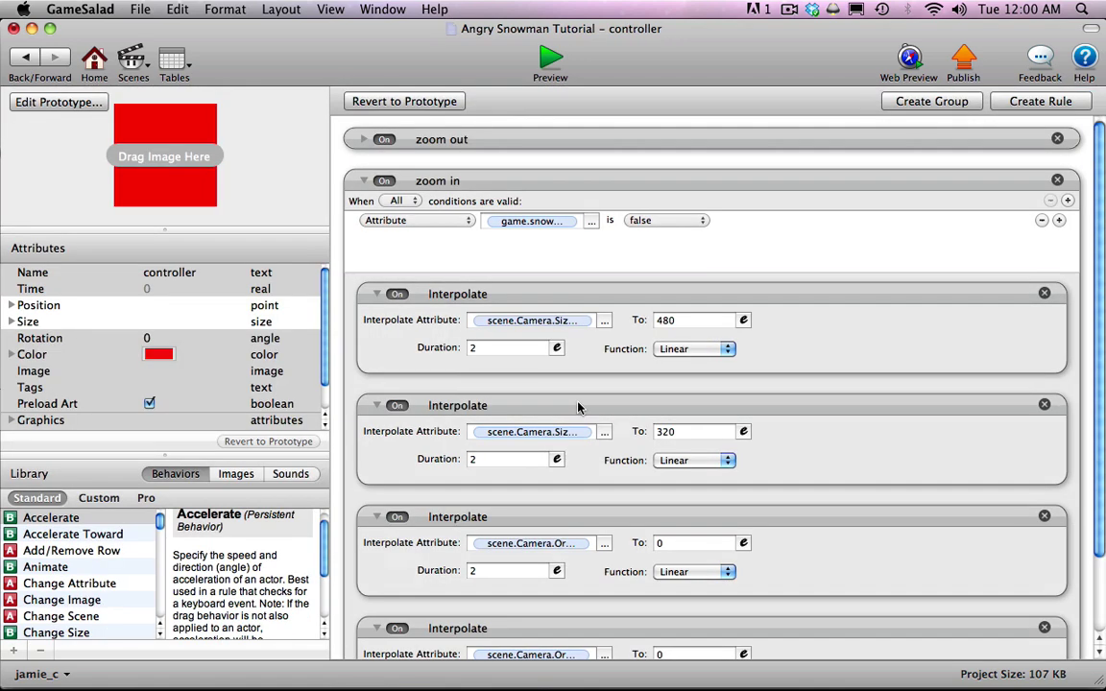
left_click(364, 182)
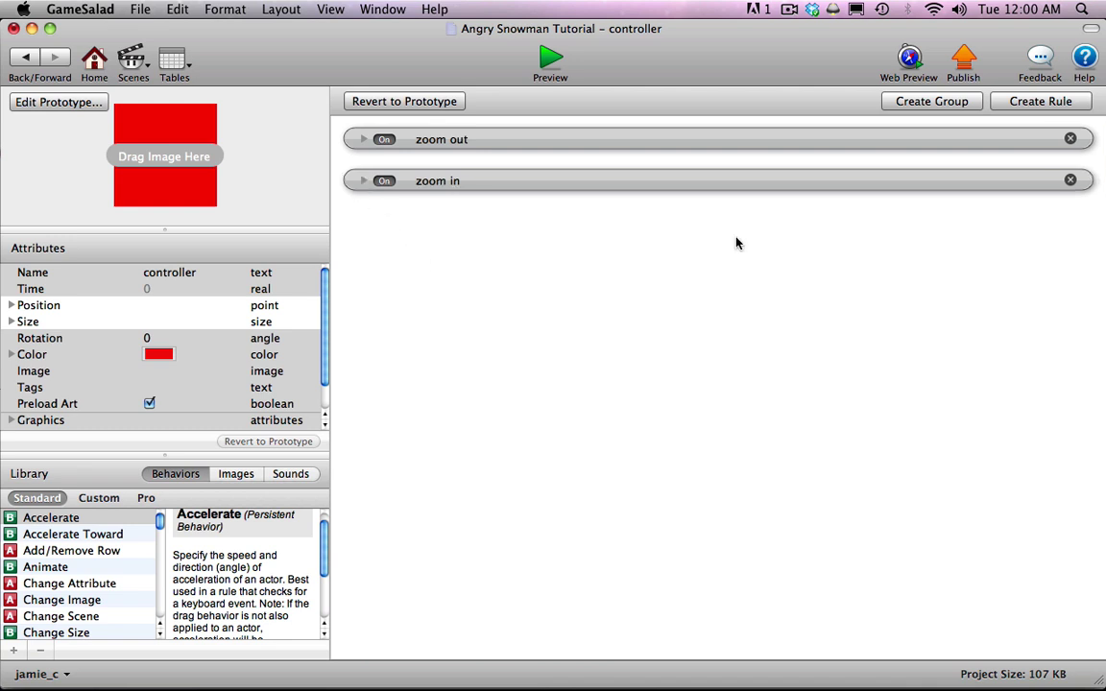
- Create a new rule in the controller actor and name it "show fort"
left_click(1014, 103)
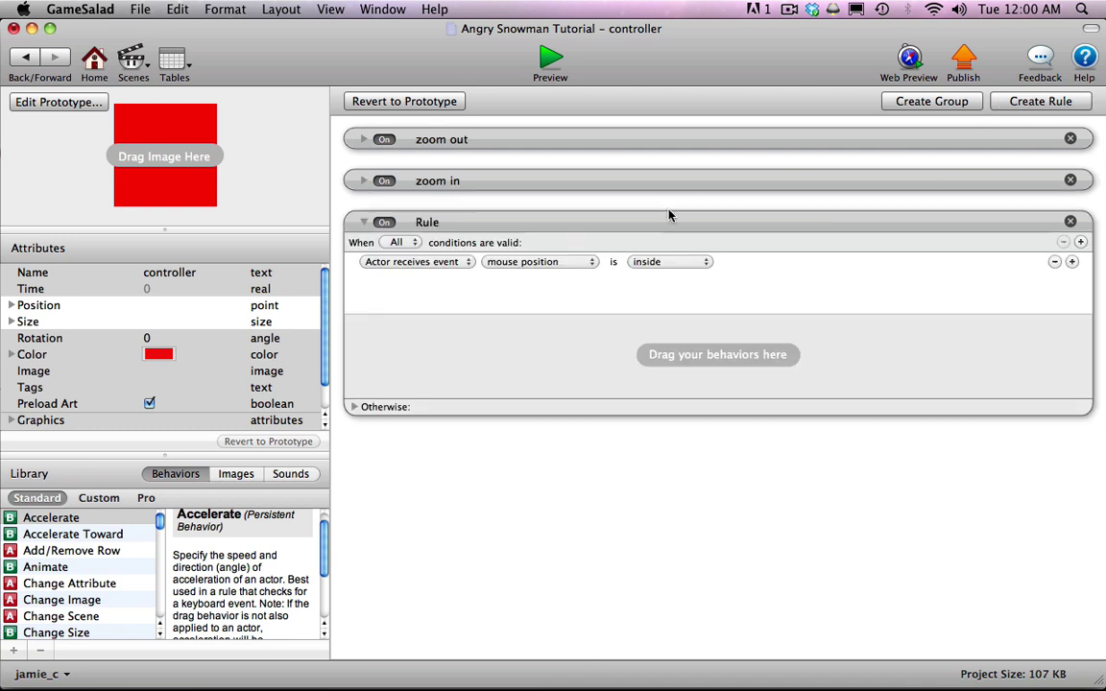
double_click(430, 223)
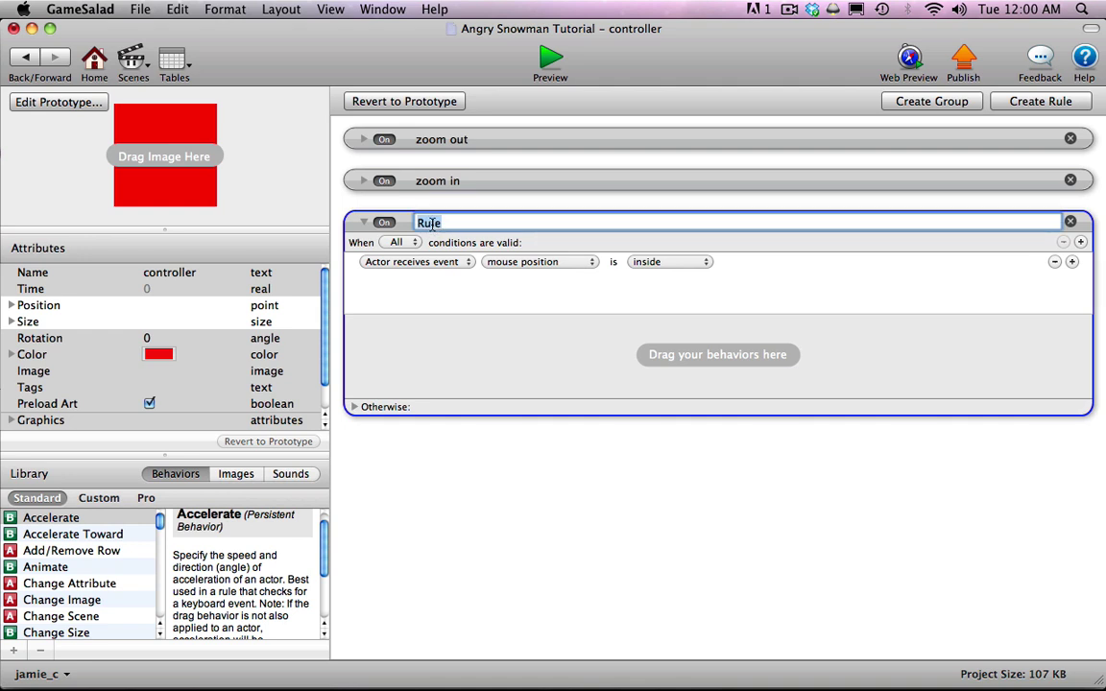
type("show fort")
key("Return")
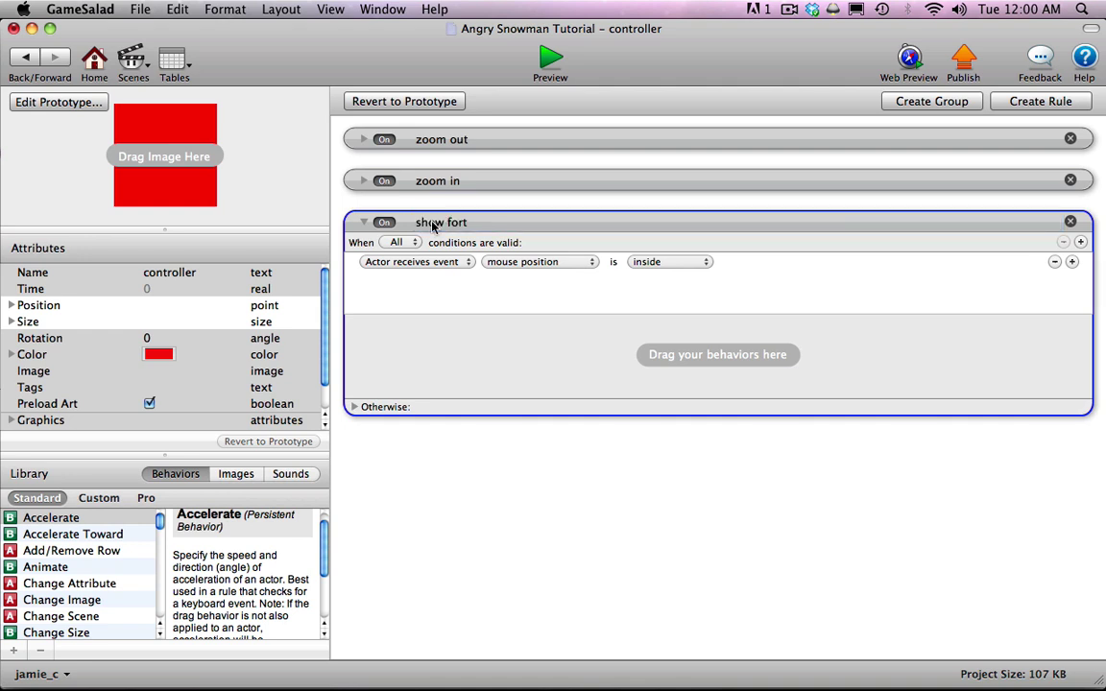
- Set the show fort rule's condition to the attribute game.start being true
left_click(415, 262)
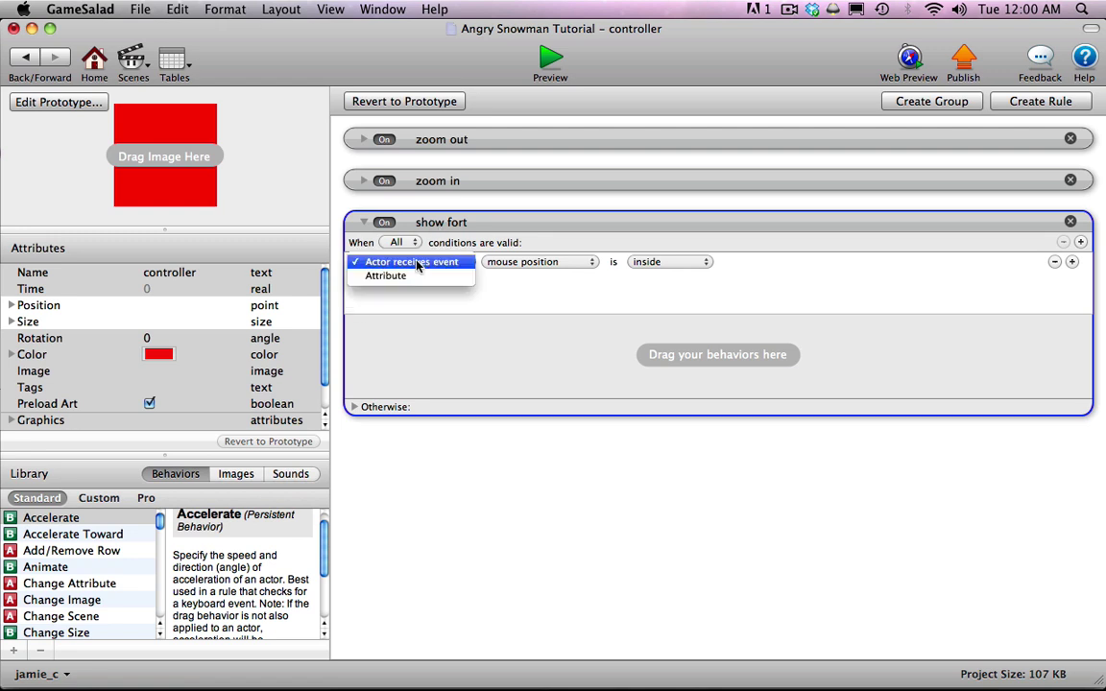
left_click(416, 277)
left_click(590, 265)
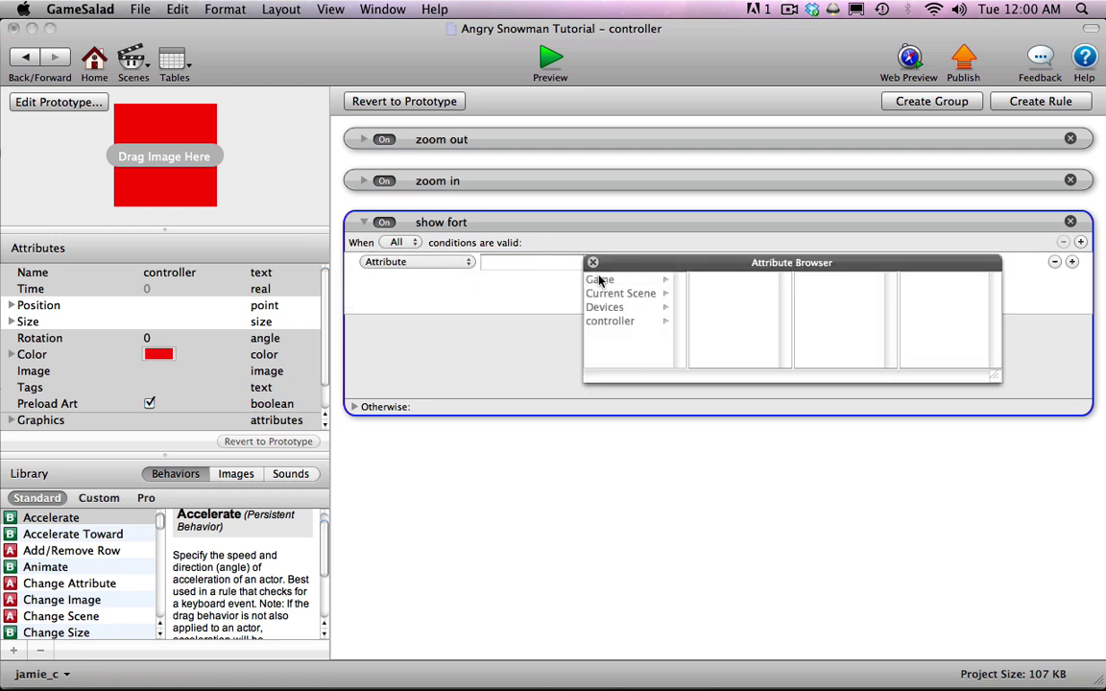
left_click(597, 278)
left_click_drag(785, 312, 786, 344)
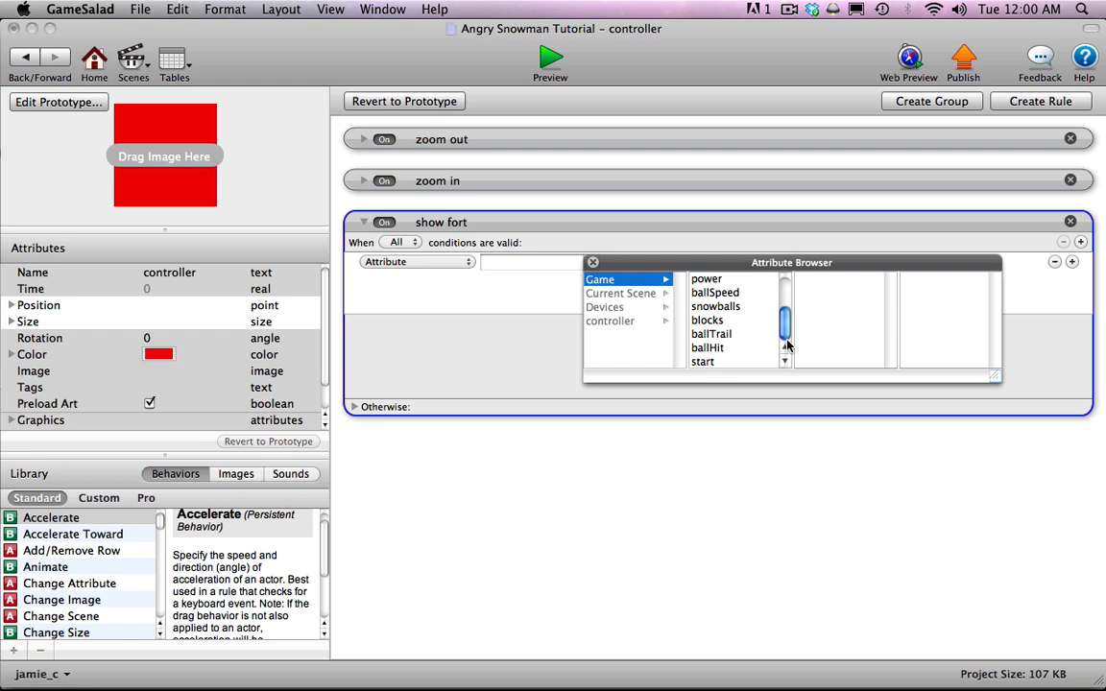
double_click(733, 363)
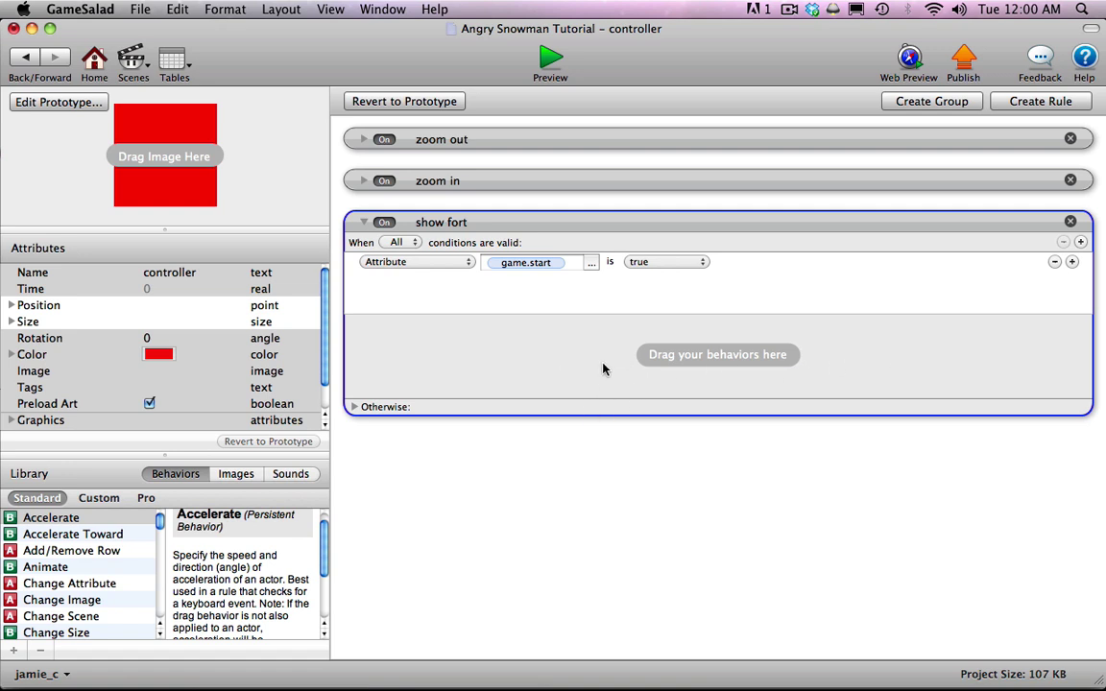
- Add a Timer to the show fort rule that runs after 1 second, with Run to Completion enabled
left_click_drag(161, 524, 159, 622)
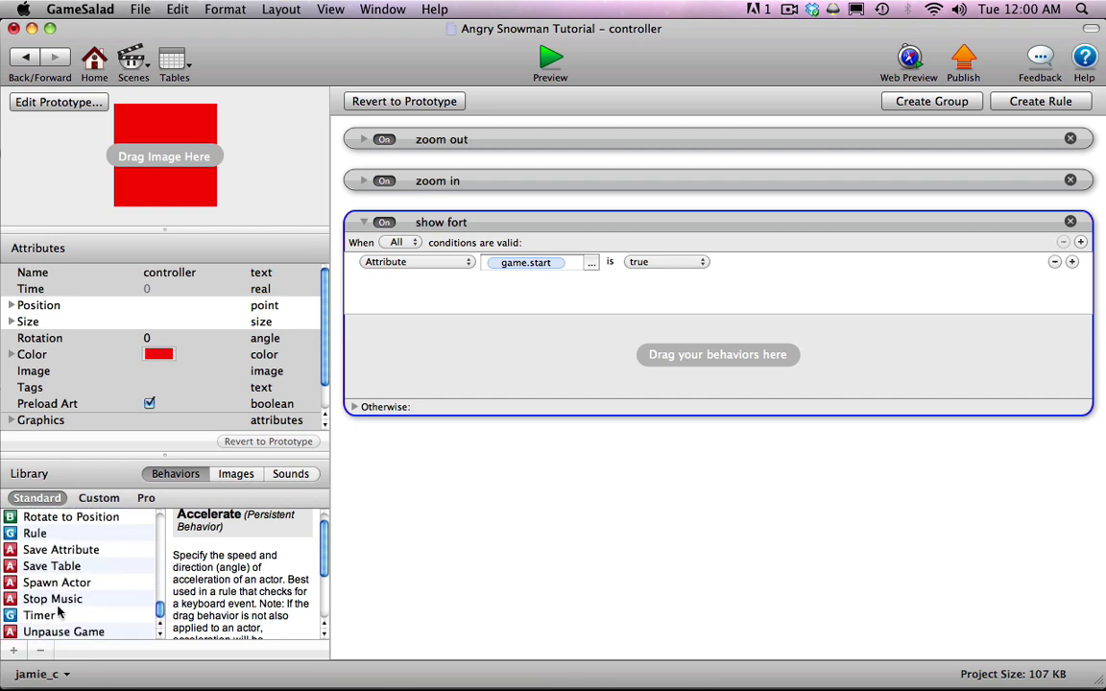
left_click_drag(25, 616, 464, 354)
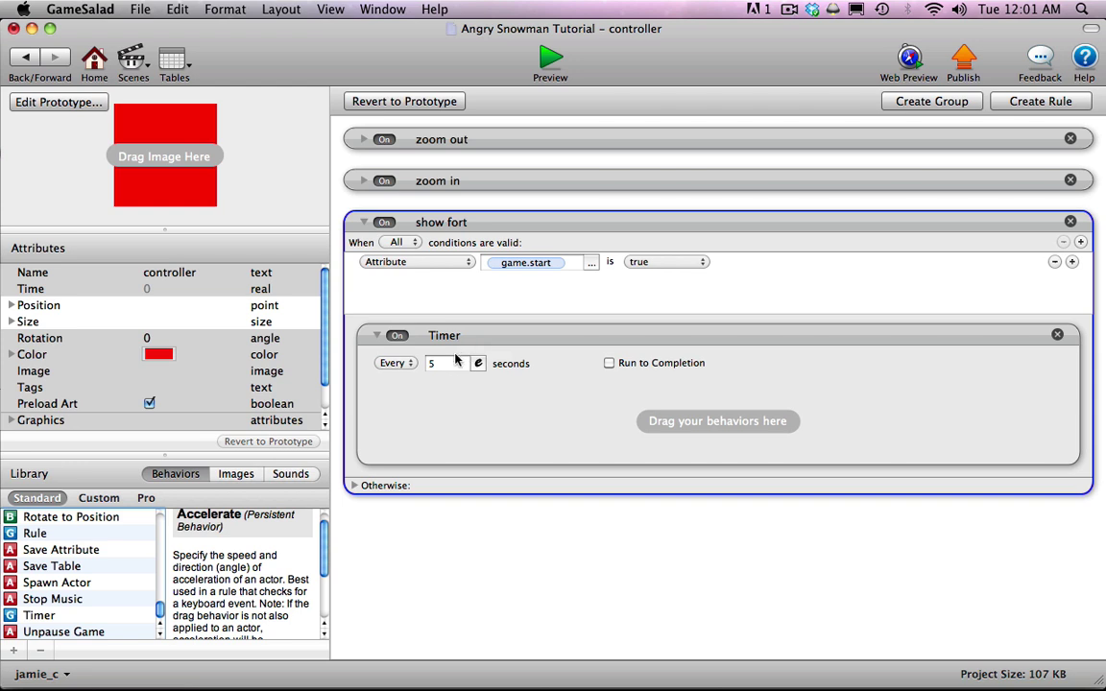
left_click(433, 363)
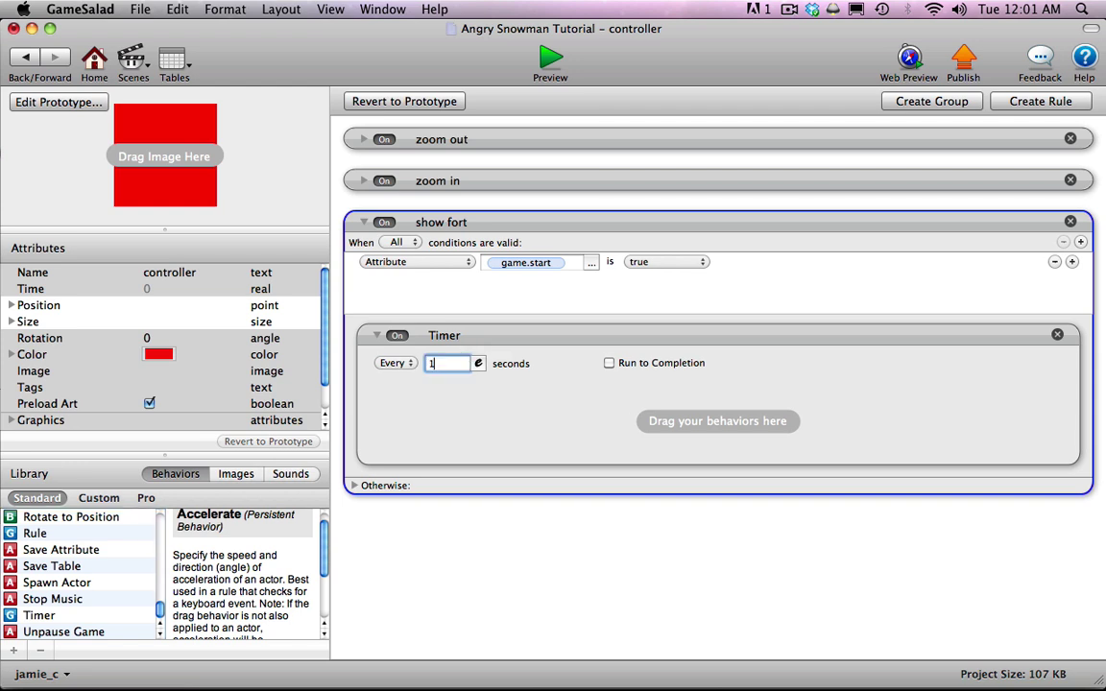
left_click(393, 365)
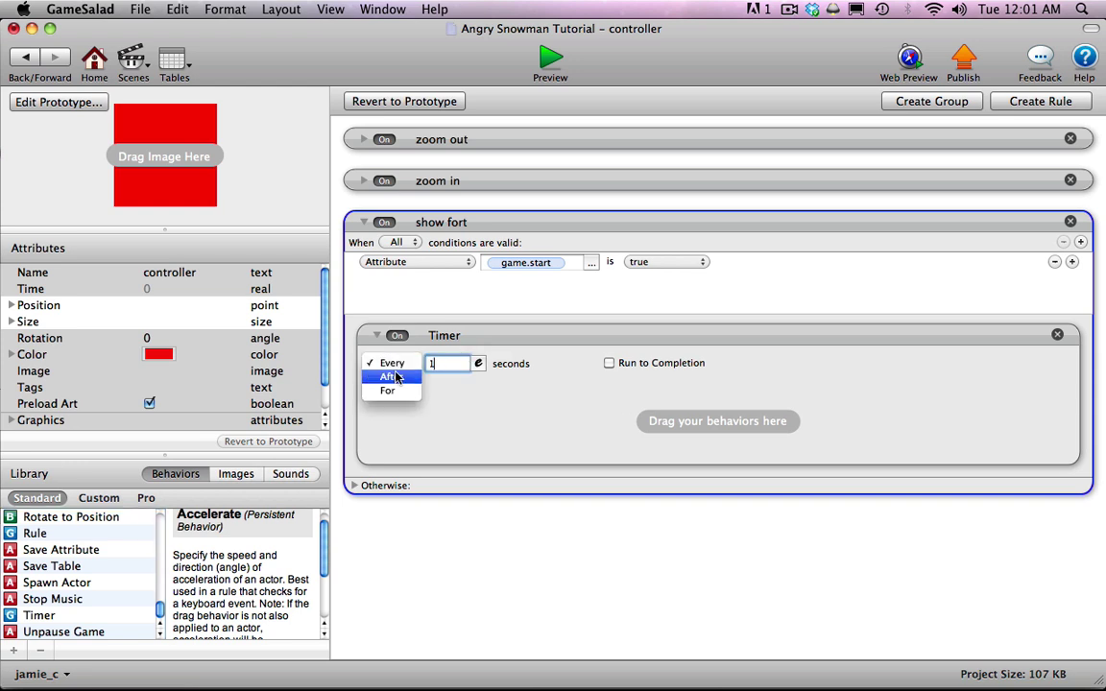
left_click(391, 376)
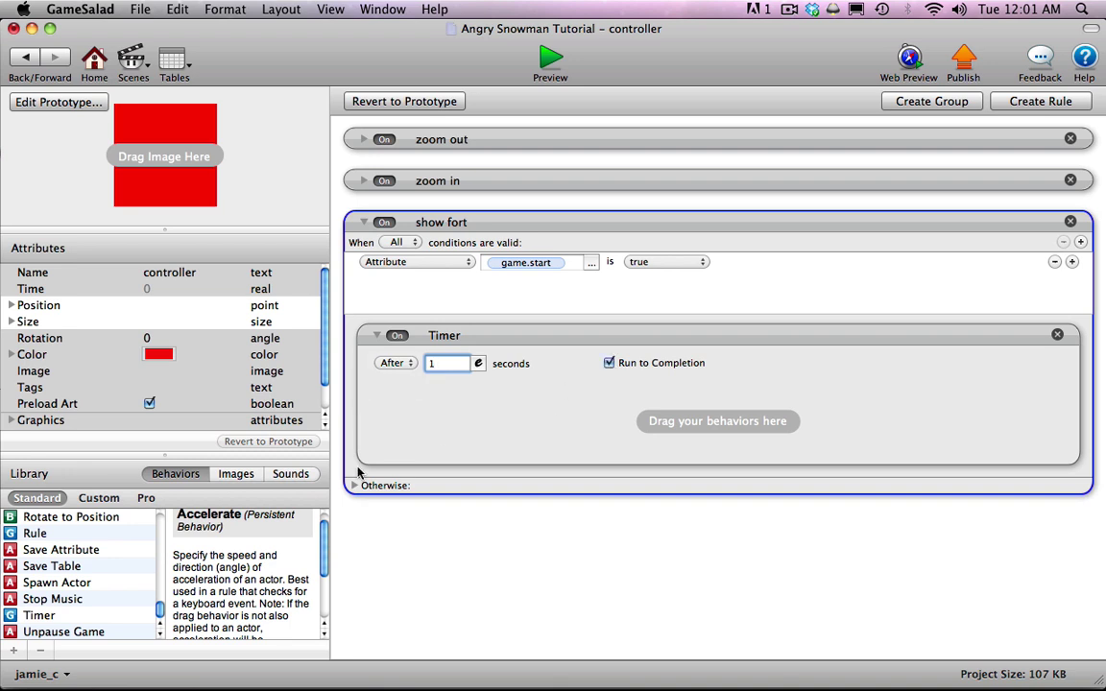
- Add an Interpolate behavior inside the 1-second timer and target the current scene's camera origin X
left_click_drag(159, 608, 159, 557)
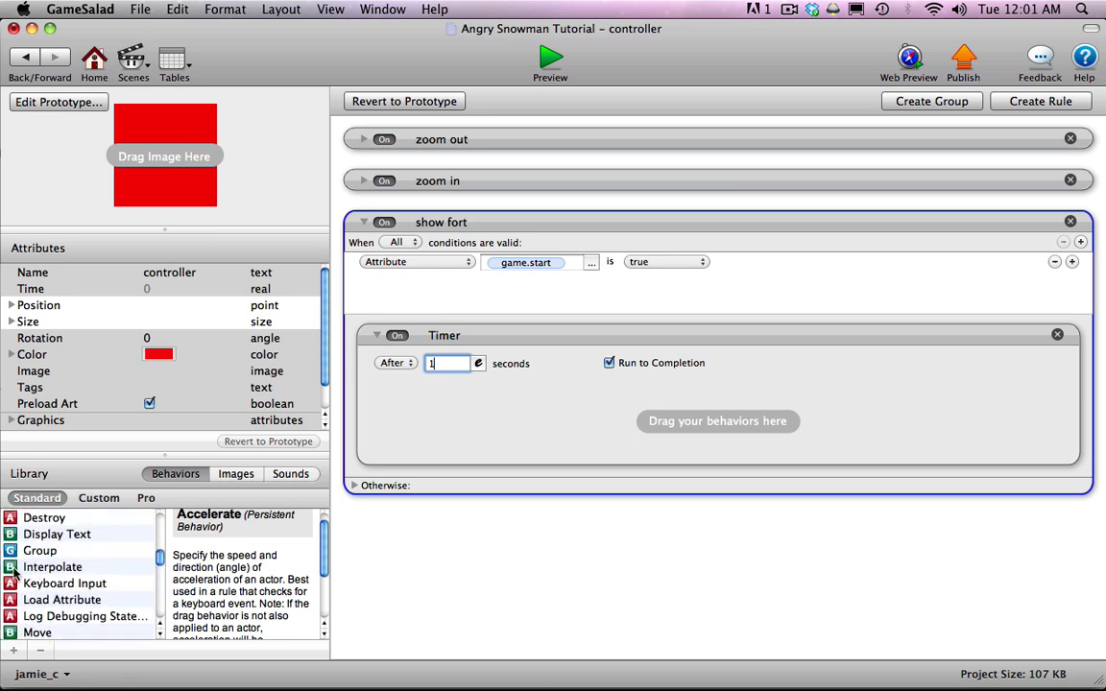
left_click_drag(12, 571, 447, 446)
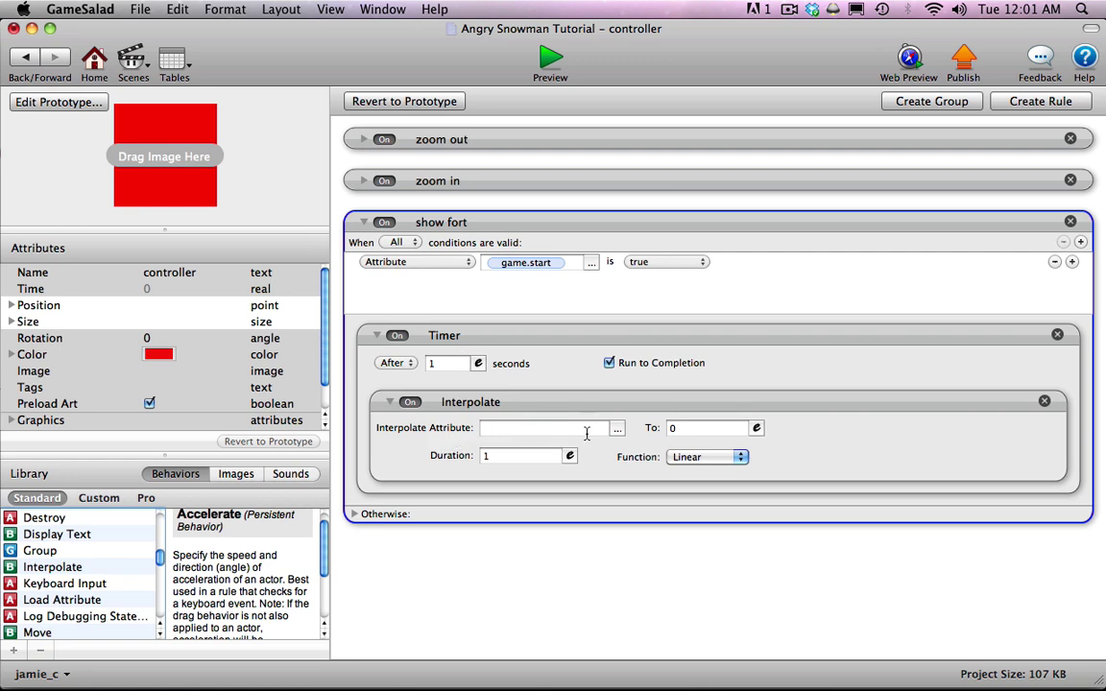
left_click(618, 429)
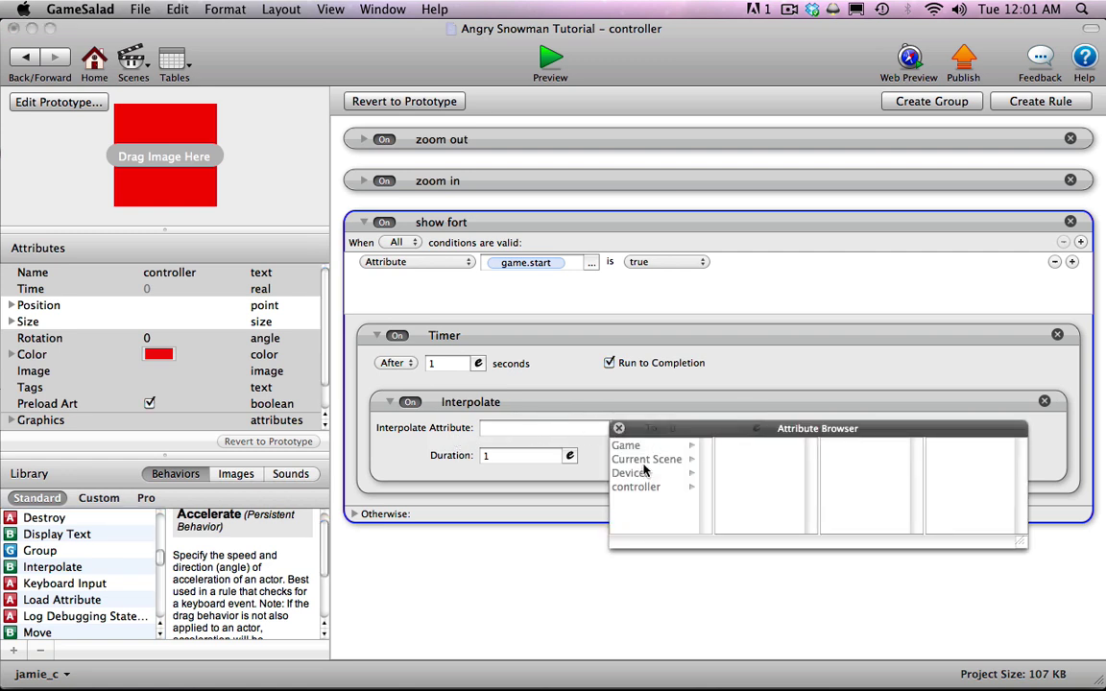
left_click(645, 460)
scroll(768, 509, "down", 2)
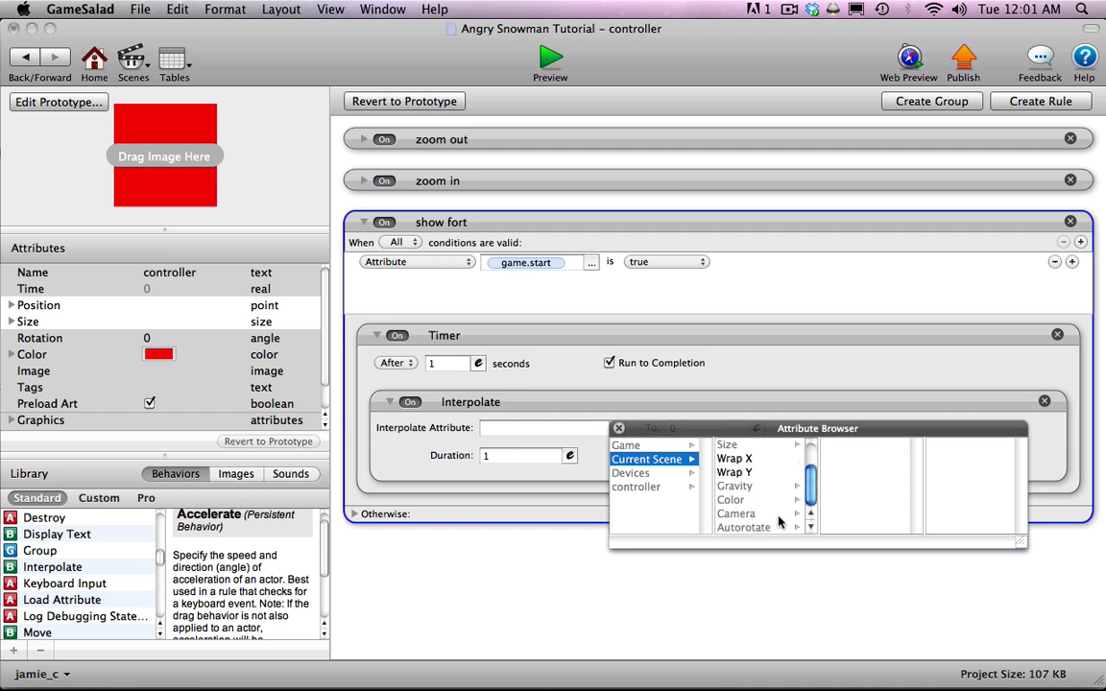
left_click(784, 514)
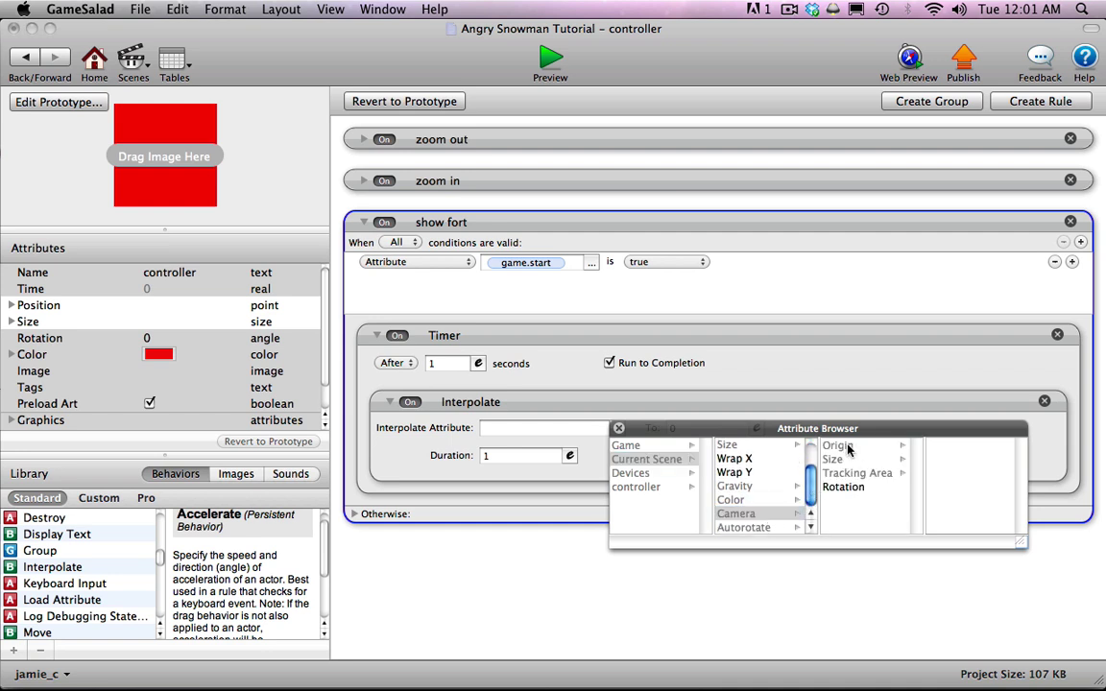
left_click(837, 445)
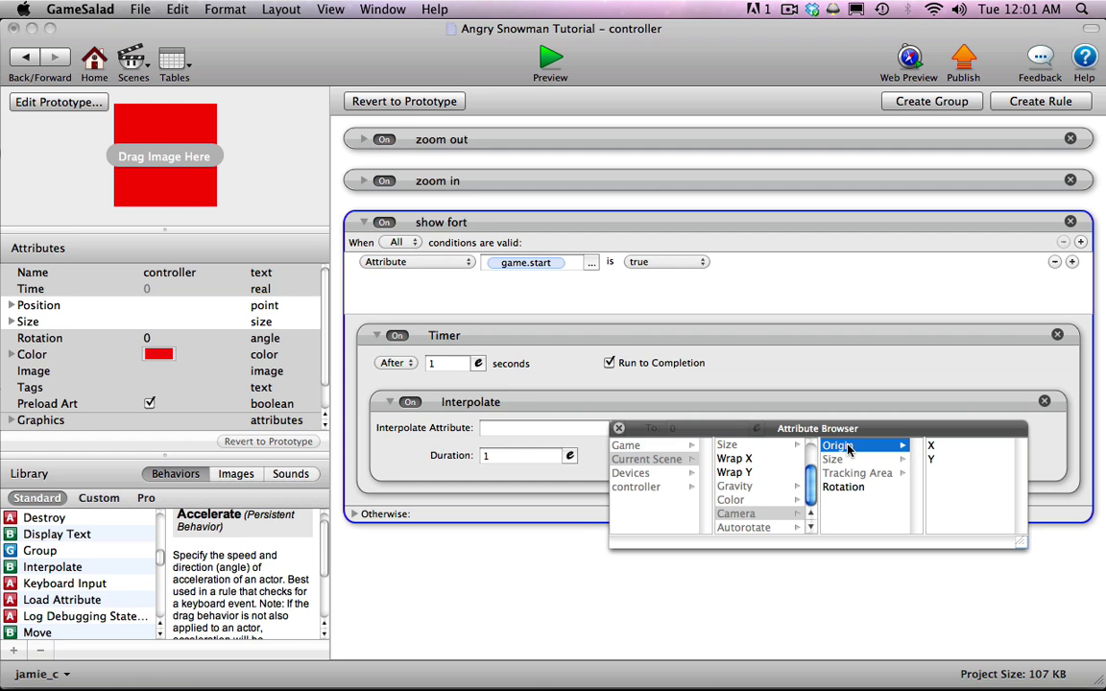
double_click(930, 447)
- Set the camera origin interpolation to reach 1548 over a duration of 2
left_click(710, 429)
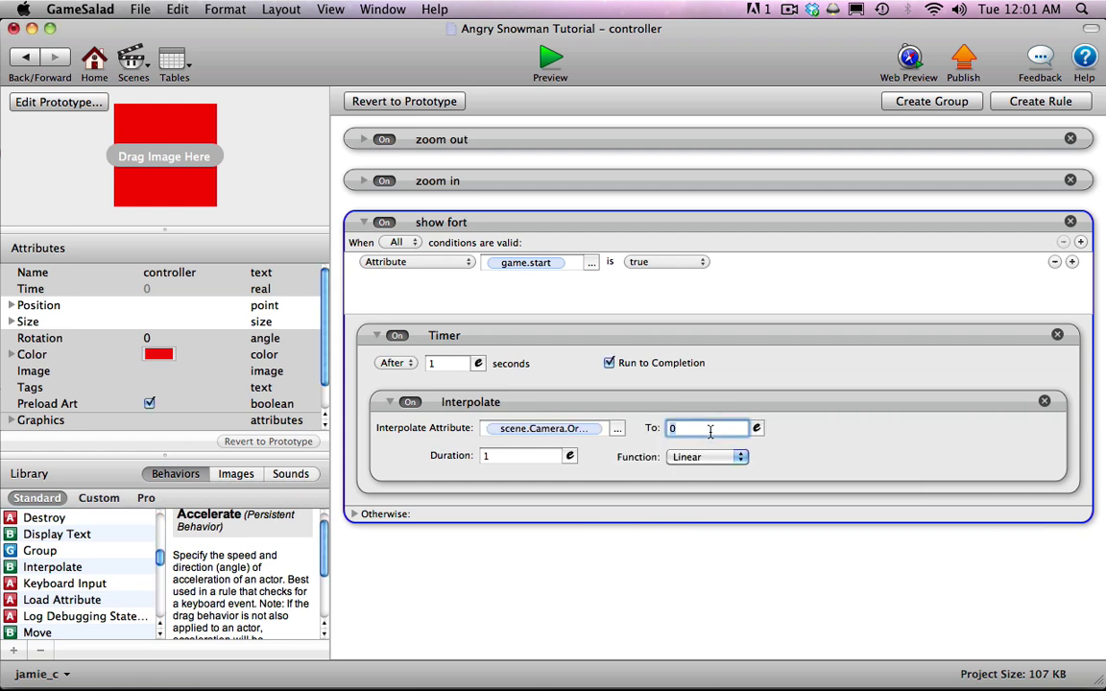
type("1548")
left_click(488, 456)
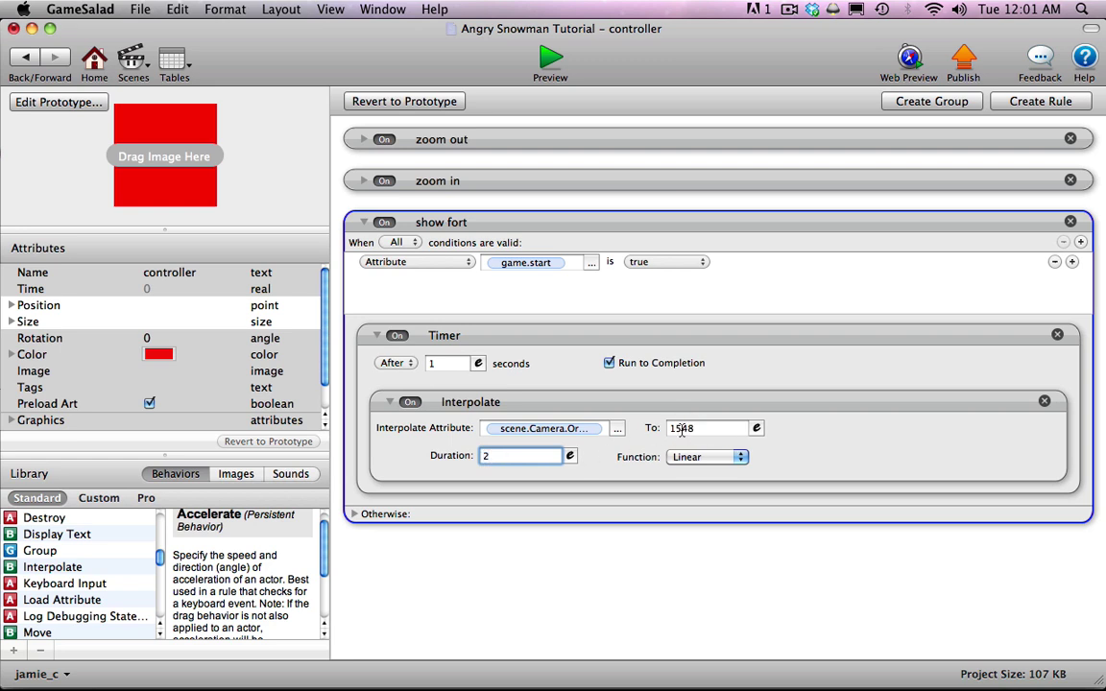
left_click(612, 441)
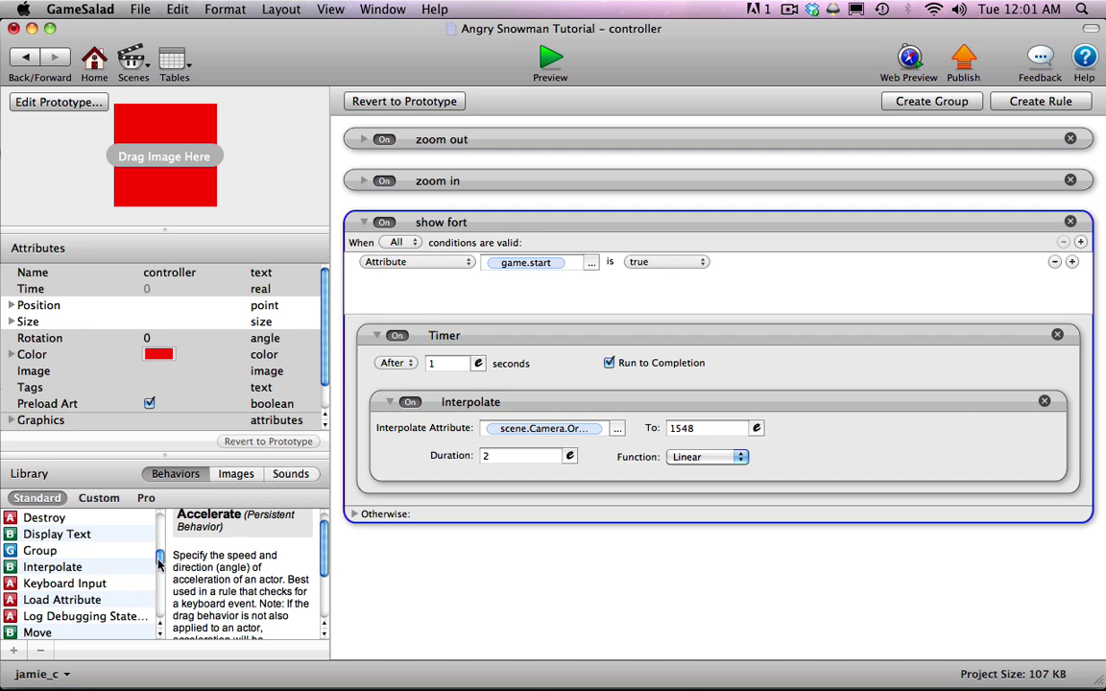
- Nest a second Timer below the Interpolate behavior, running after 5 seconds with Run to Completion enabled
left_click_drag(160, 558, 160, 617)
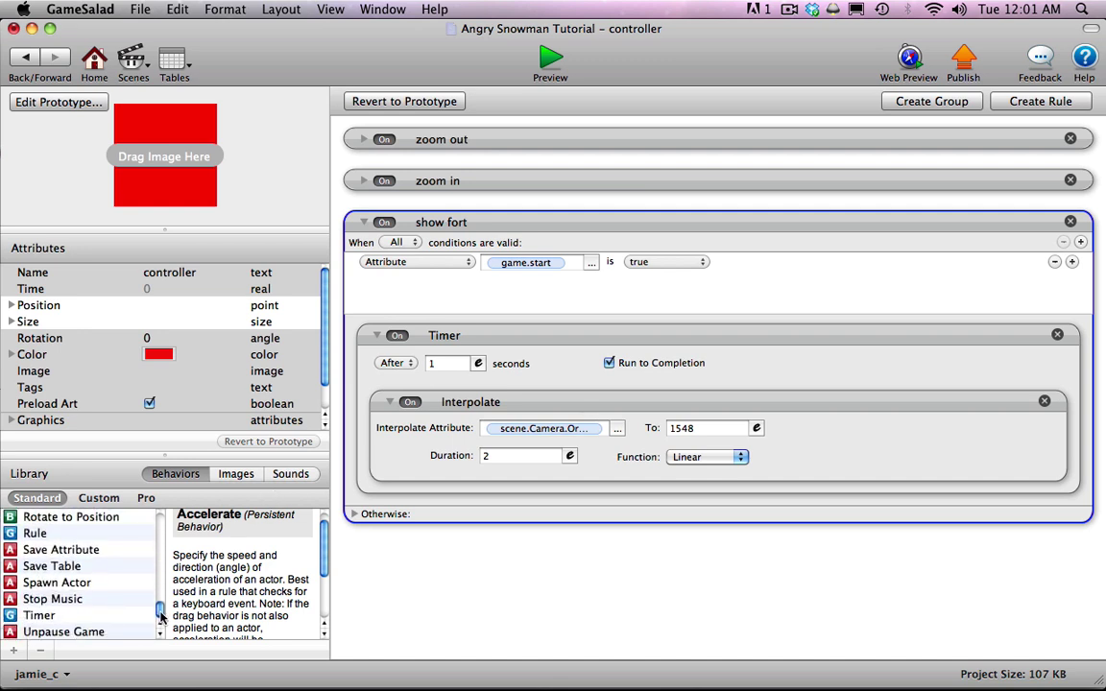
left_click_drag(14, 619, 413, 494)
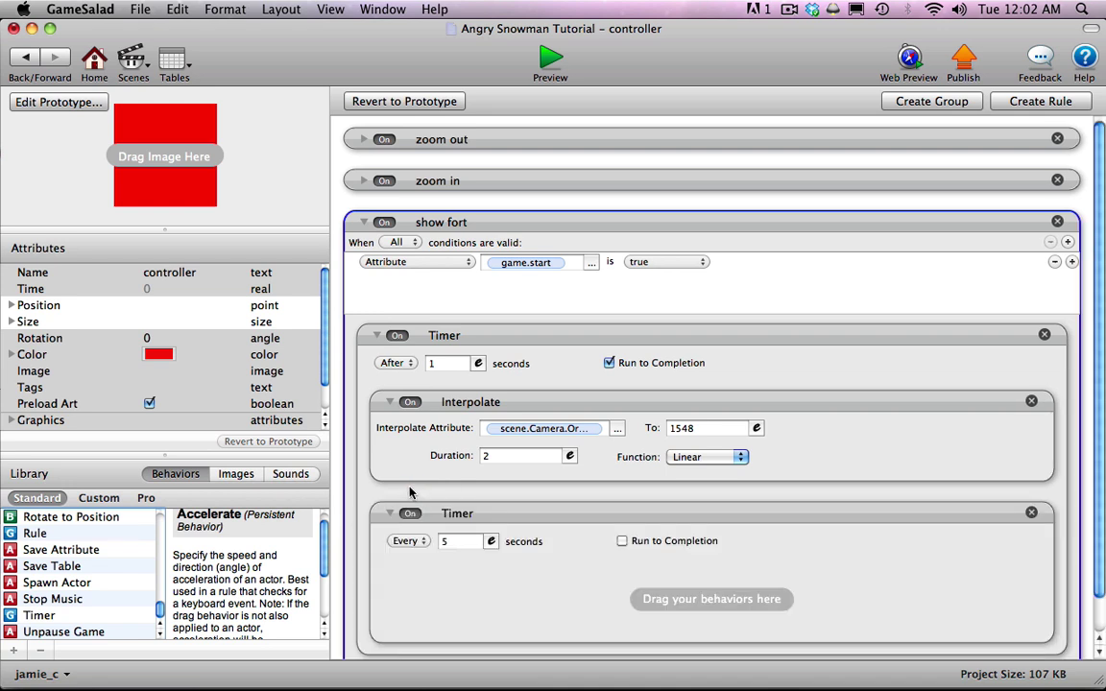
left_click(413, 544)
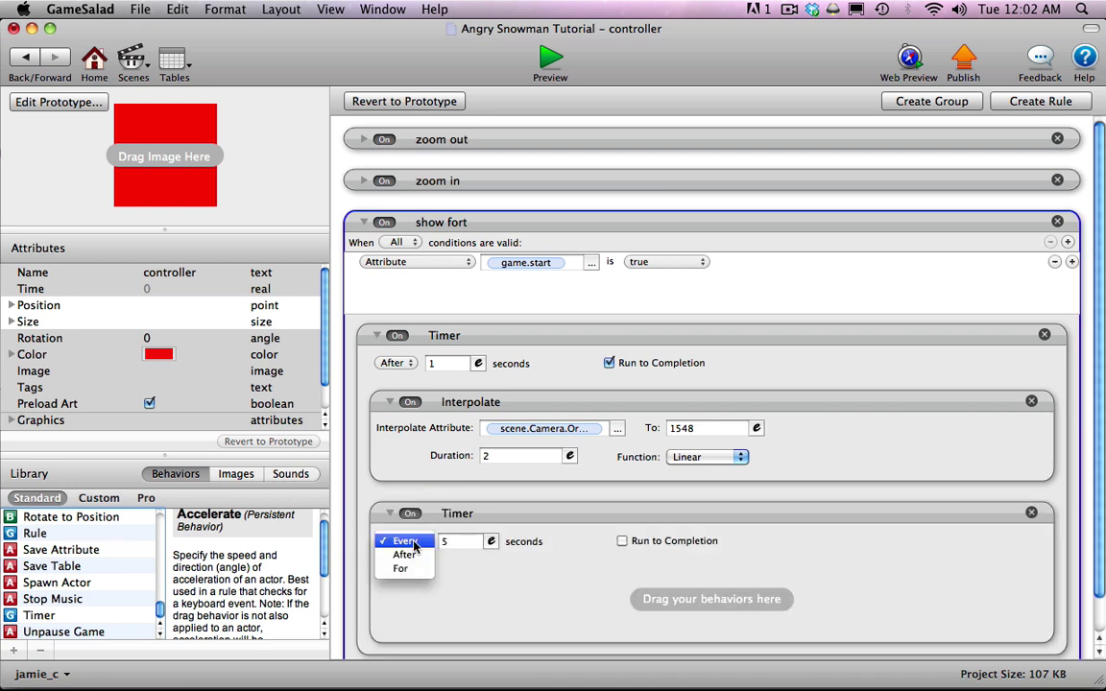
left_click(405, 555)
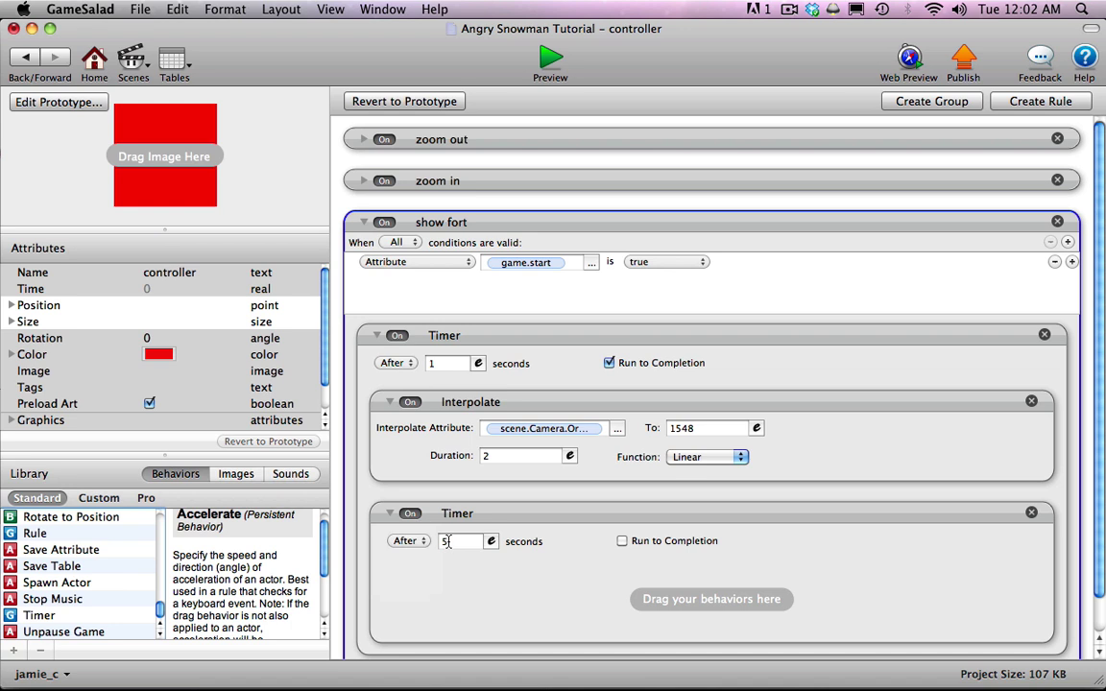
left_click(621, 541)
- Copy the camera origin Interpolate behavior into the 5-second timer and set the copy's target value to 0
left_click_drag(514, 405, 537, 584)
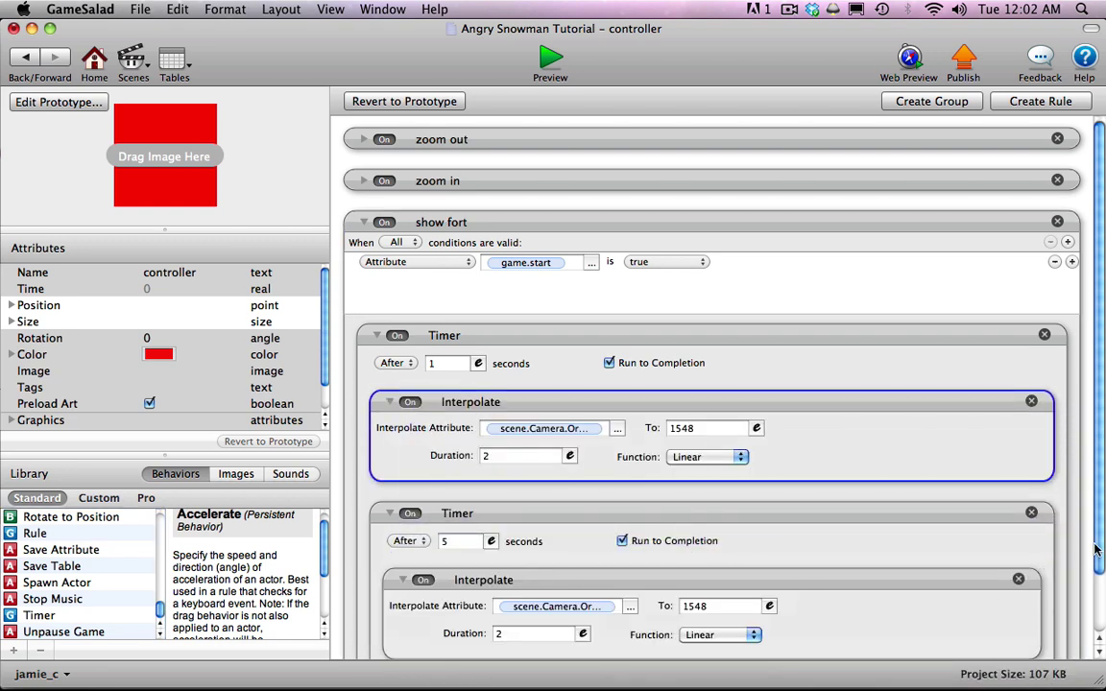
scroll(1031, 572, "down", 3)
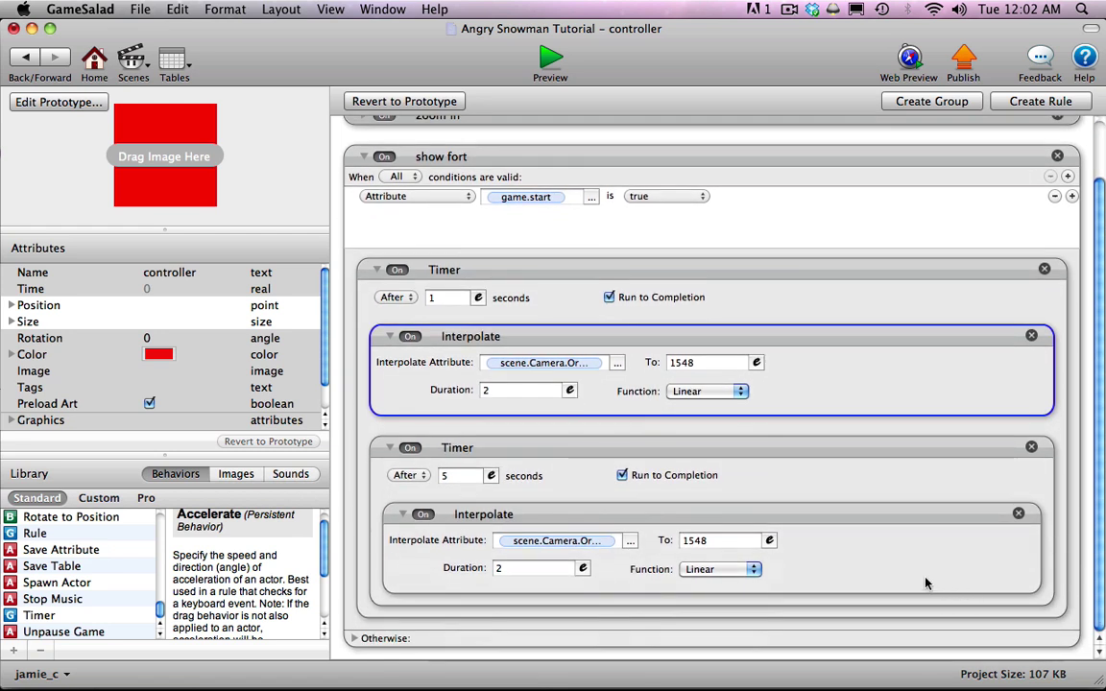
left_click(723, 543)
type("0")
key("Return")
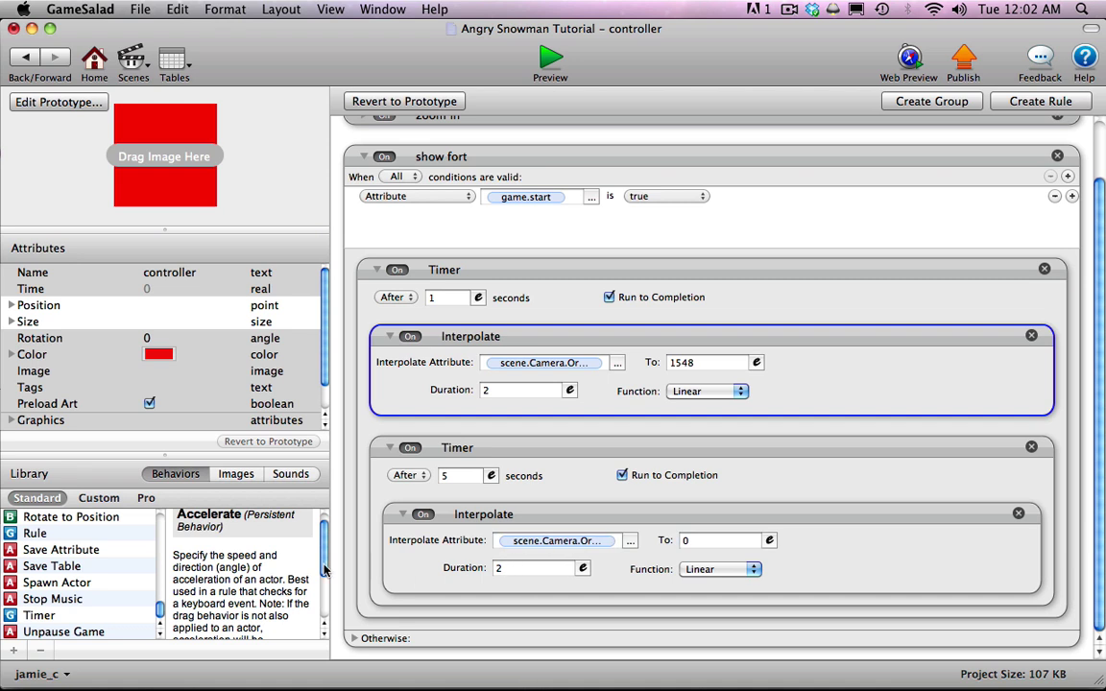
- Add a Change Attribute behavior below the Interpolate in the 5-second timer, setting game.start to false
left_click_drag(160, 606, 142, 523)
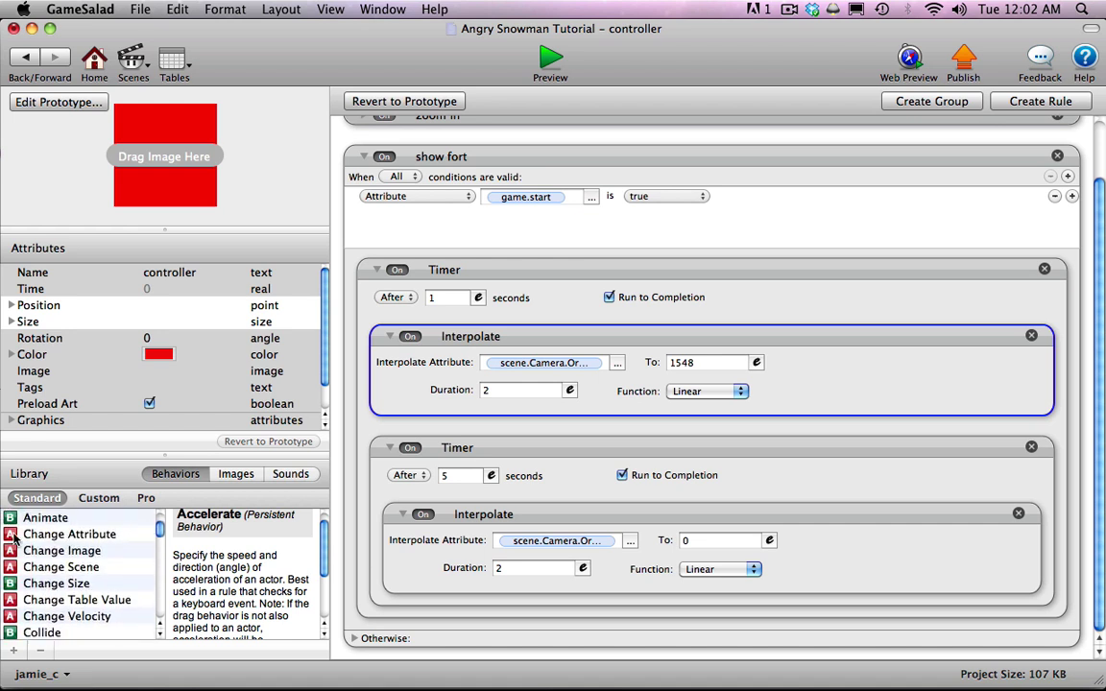
left_click_drag(69, 539, 424, 612)
scroll(1098, 567, "down", 3)
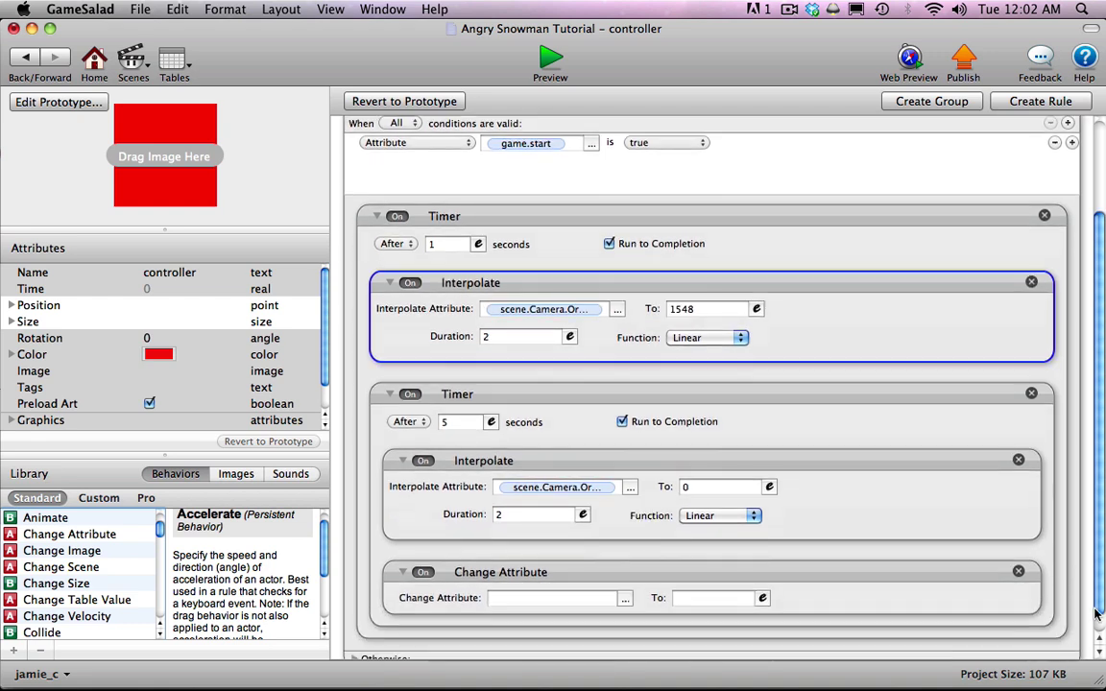
left_click(624, 578)
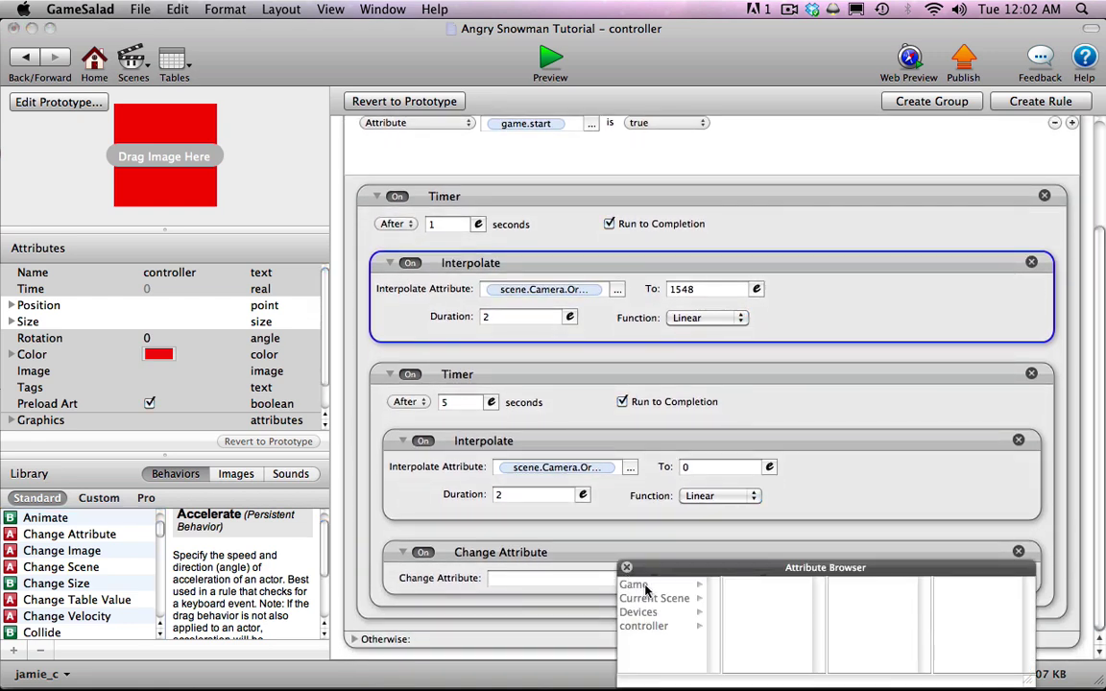
left_click(649, 586)
left_click_drag(820, 609, 817, 643)
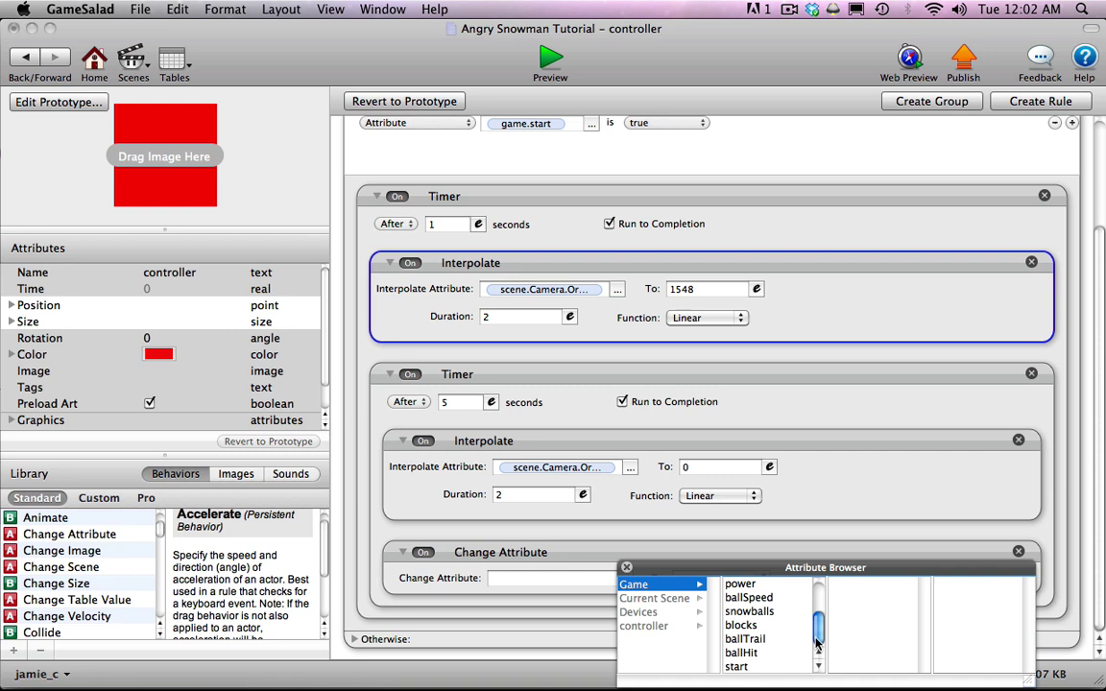
double_click(742, 669)
left_click(683, 582)
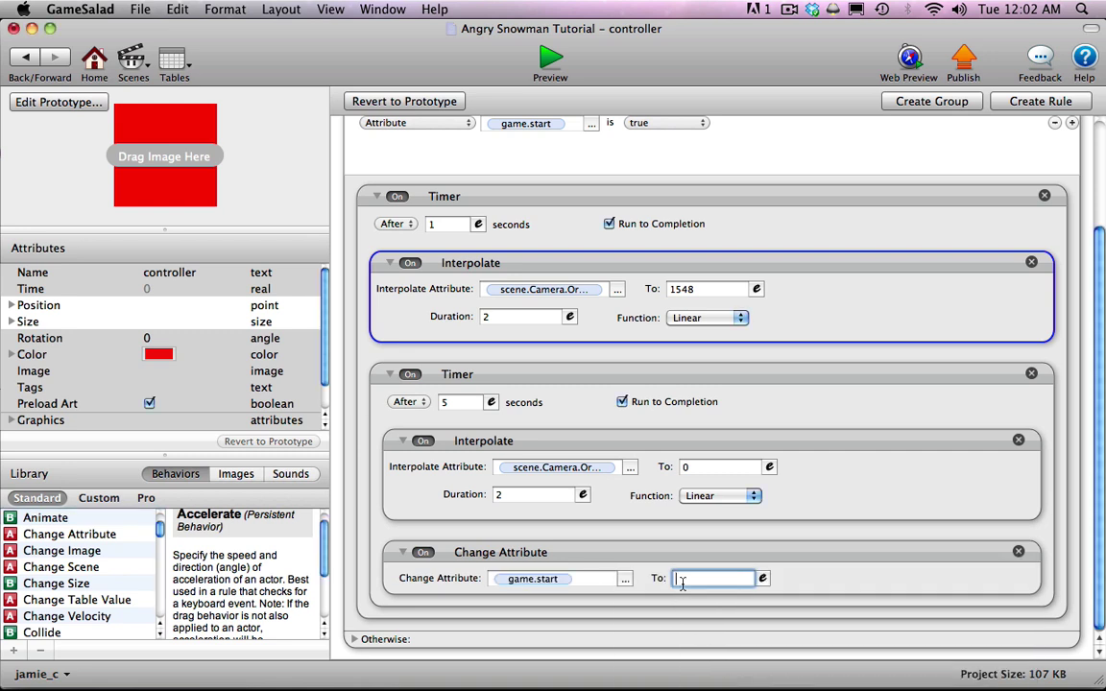
double_click(682, 579)
left_click(523, 483)
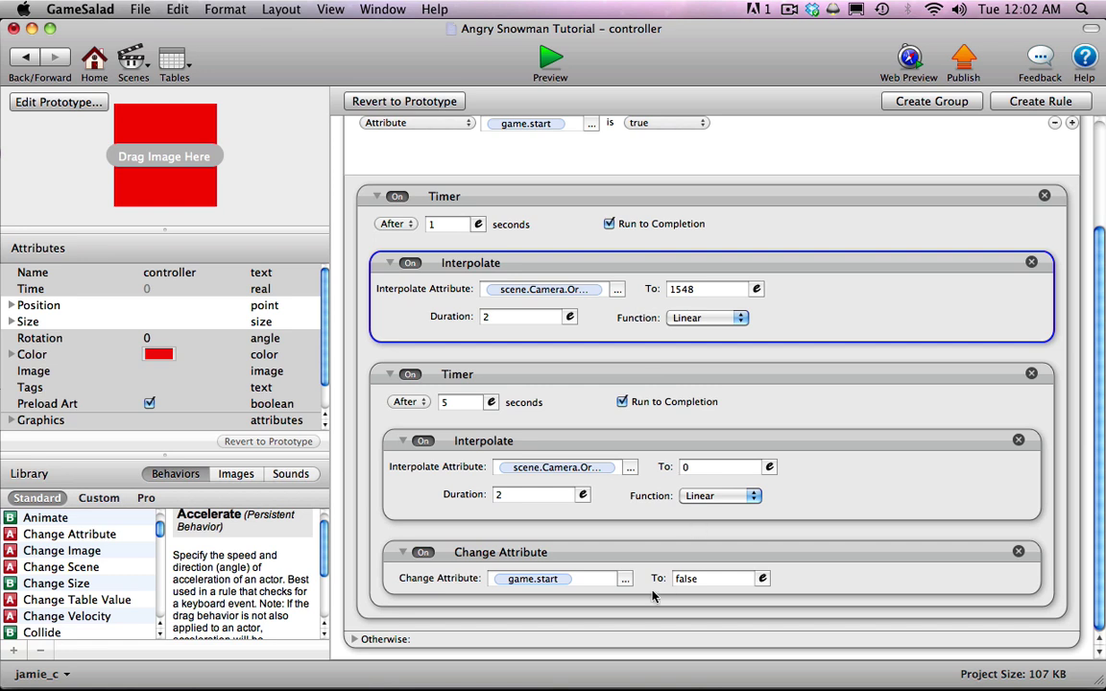
- Preview the game's opening camera pan to the fort and return to the controller's rules
left_click(544, 60)
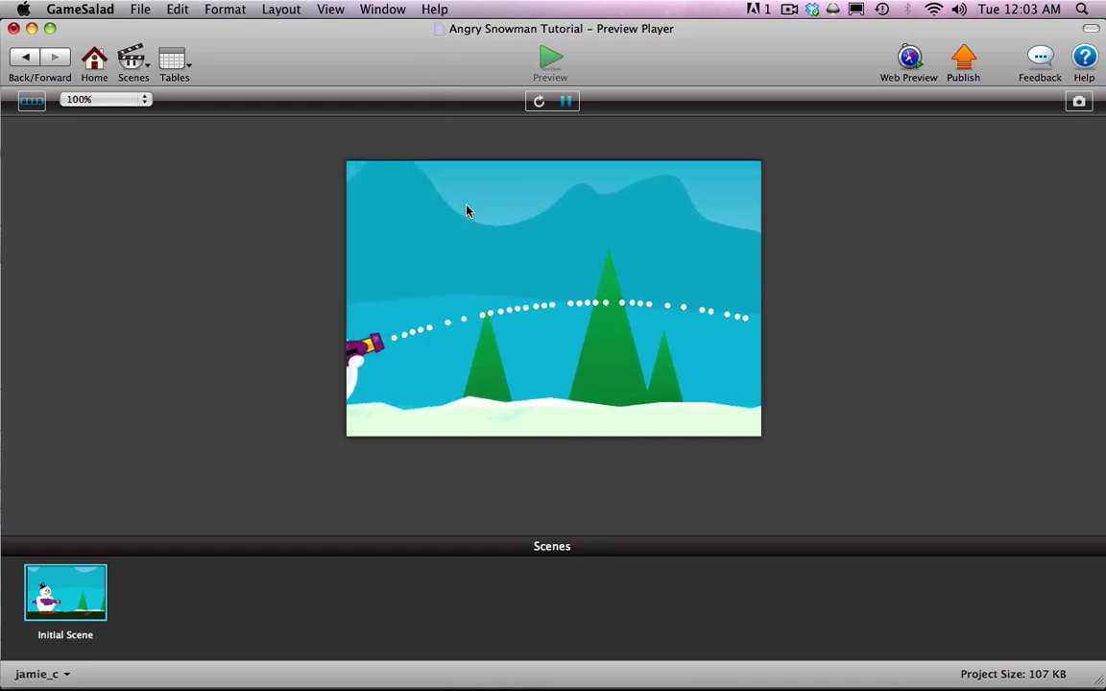
left_click(25, 59)
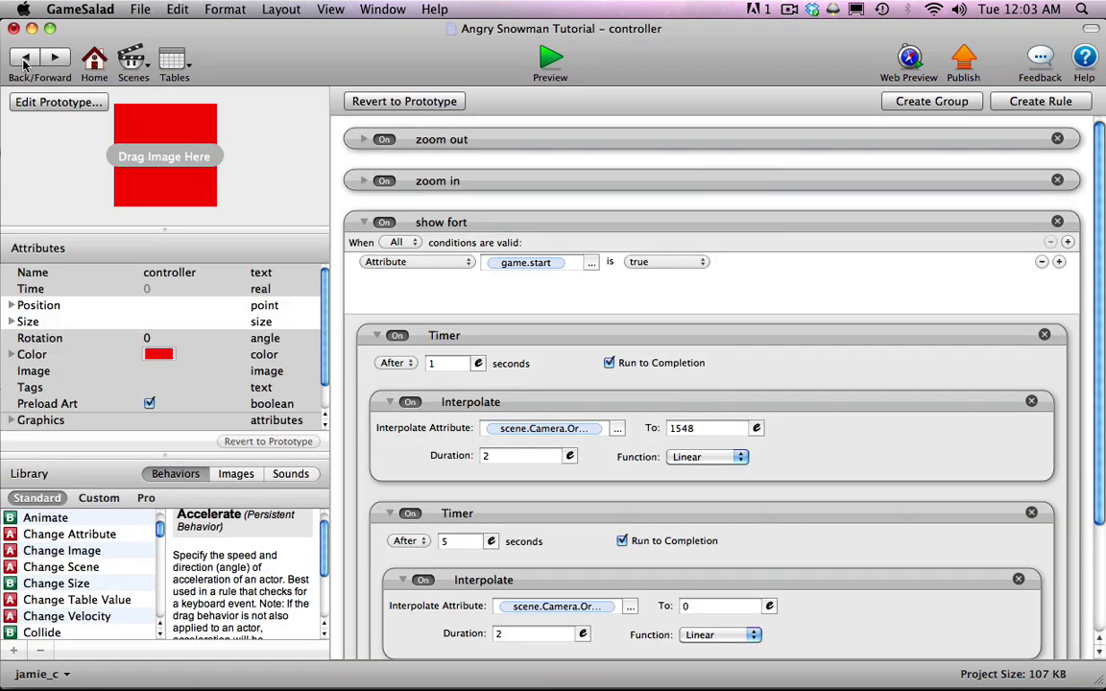
left_click(362, 222)
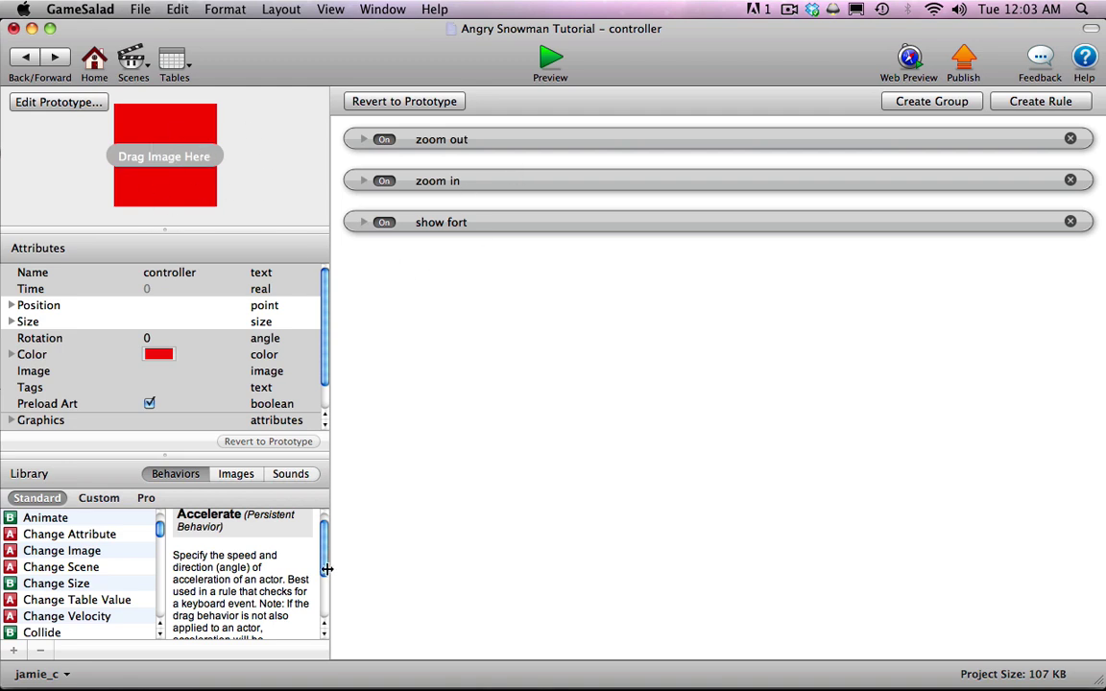
- Create a new group in the controller below the show fort rule and name it "level logic"
left_click(927, 102)
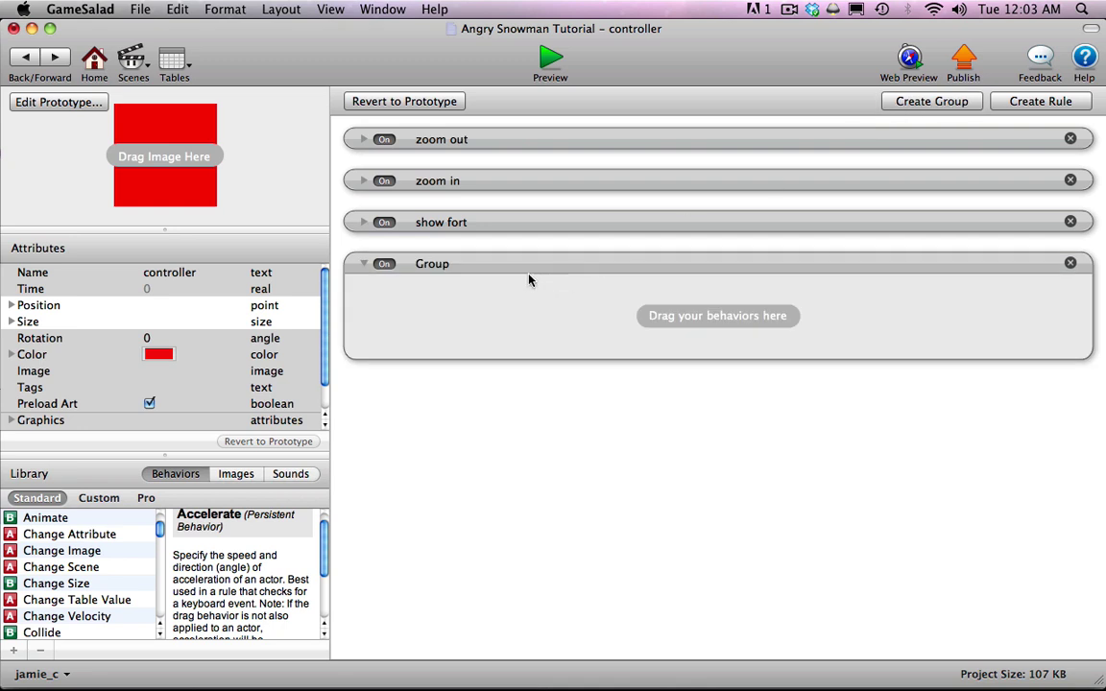
double_click(432, 264)
key("BackSpace")
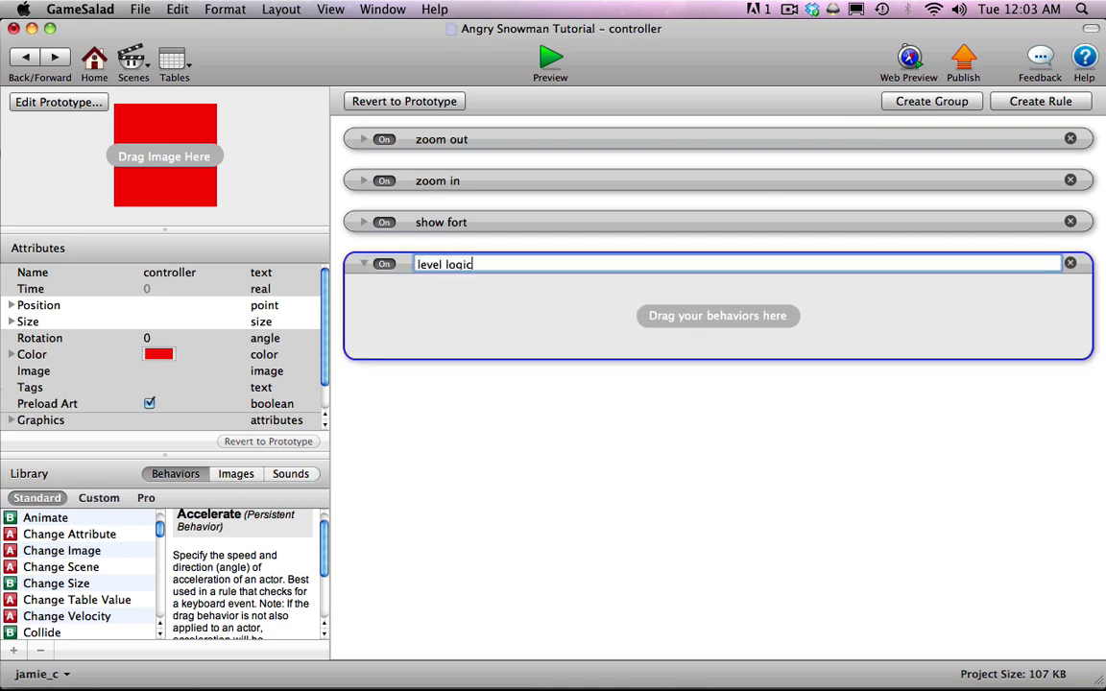
key("Return")
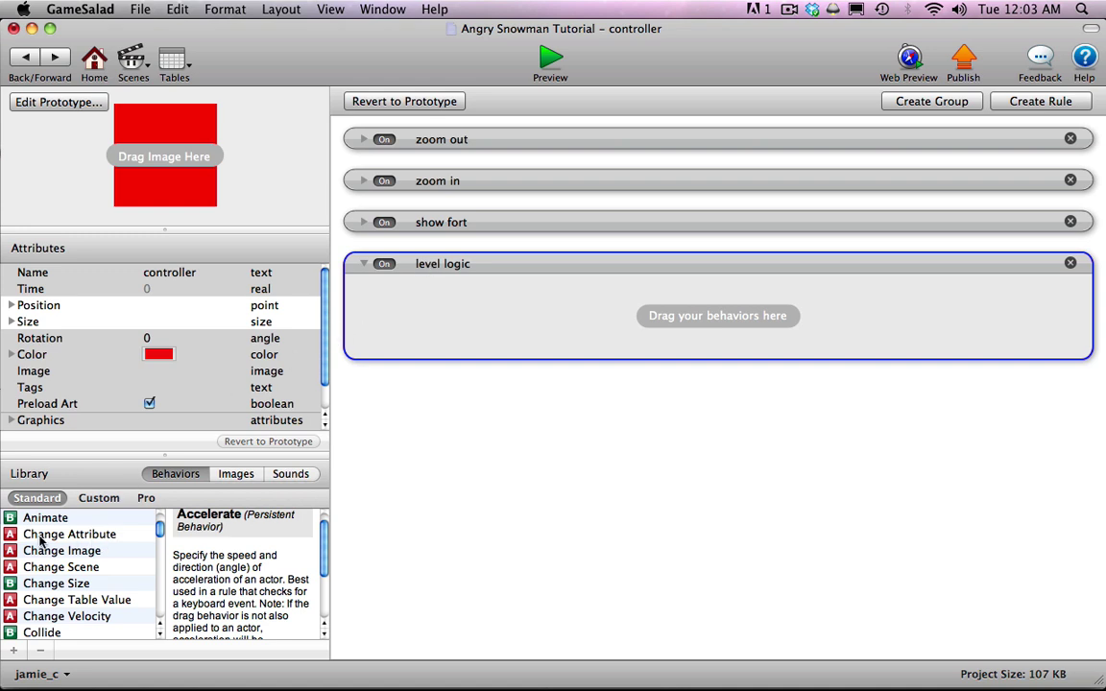
- Add a Change Attribute behavior to the level logic group, setting game.snowballs to 10
left_click_drag(67, 534, 449, 315)
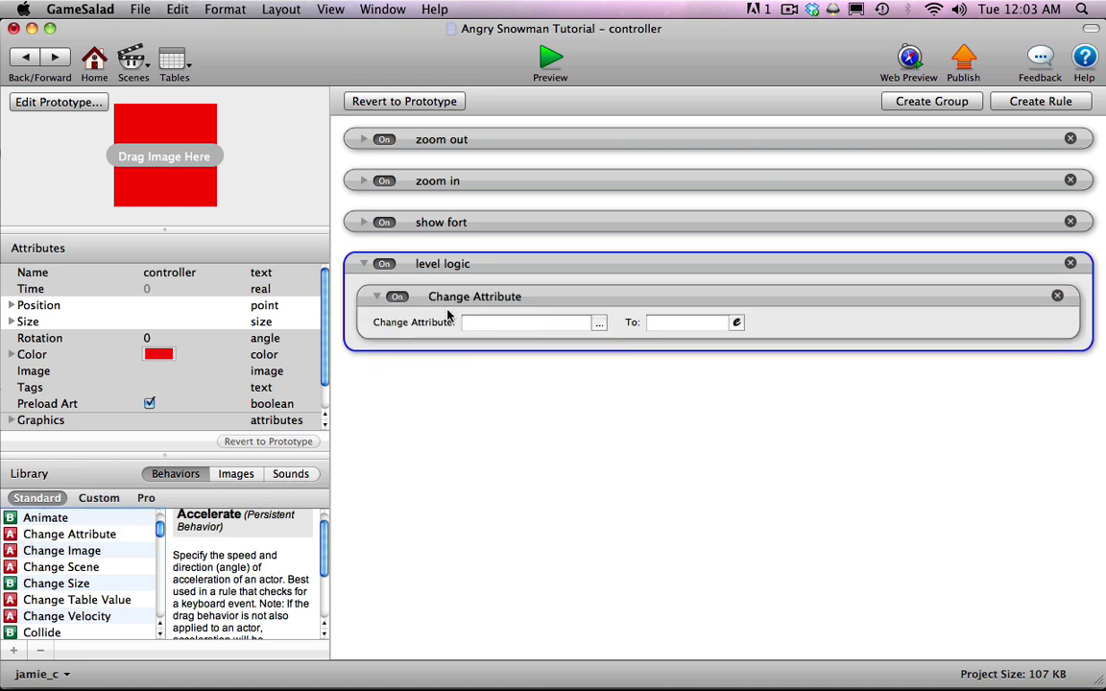
left_click(599, 324)
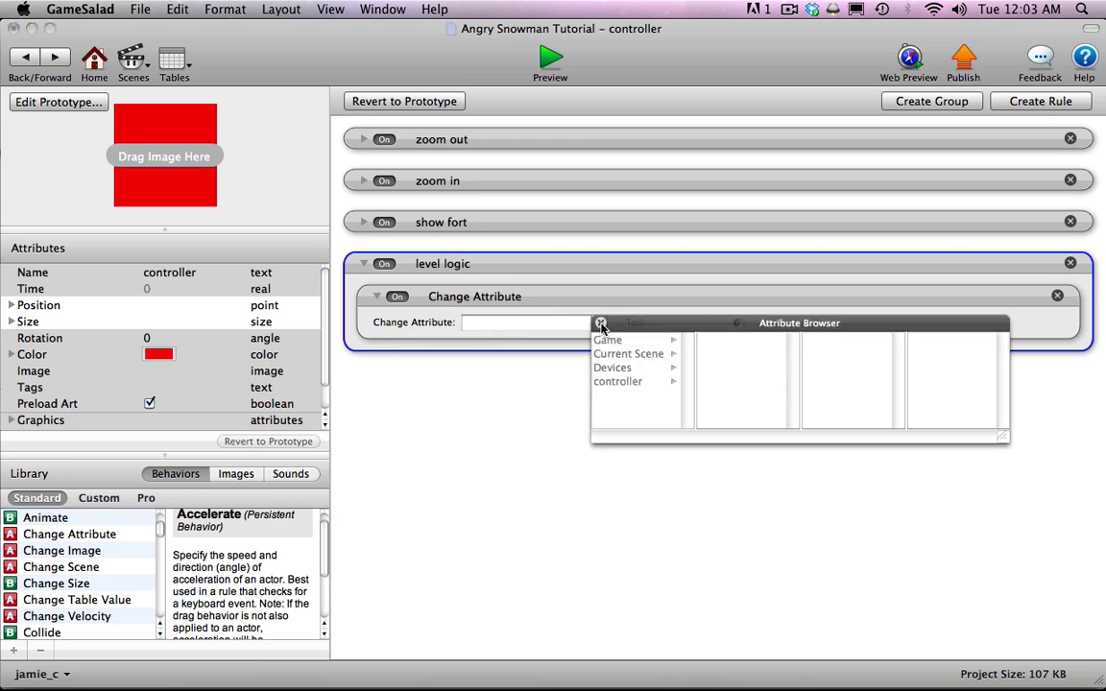
left_click(609, 342)
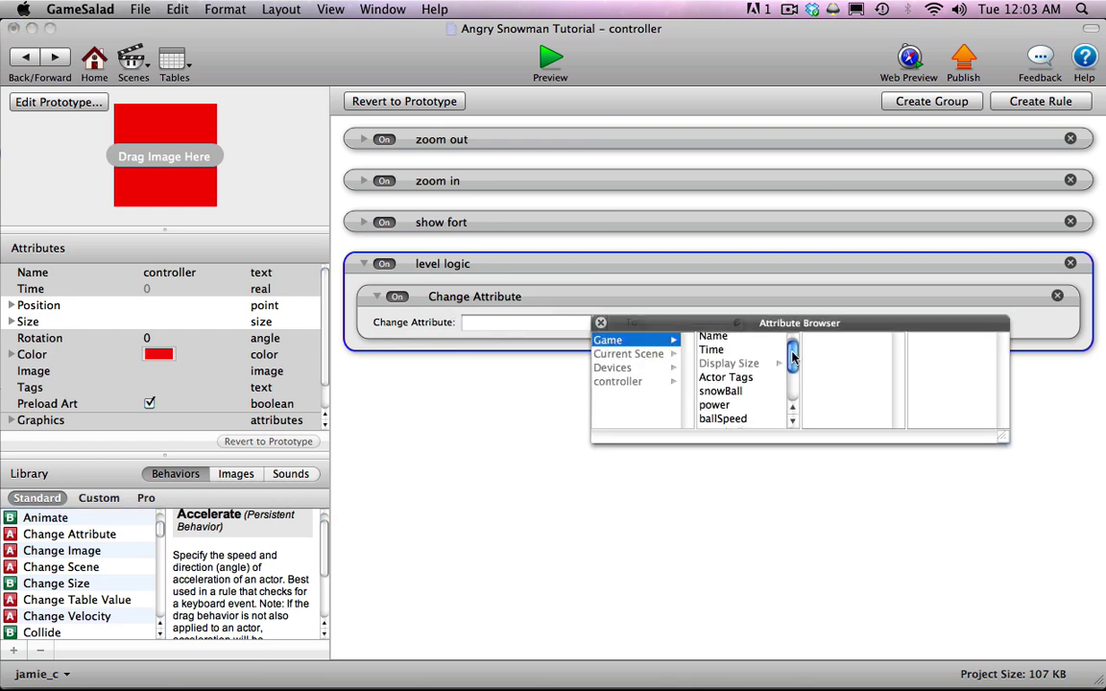
left_click_drag(793, 352, 793, 363)
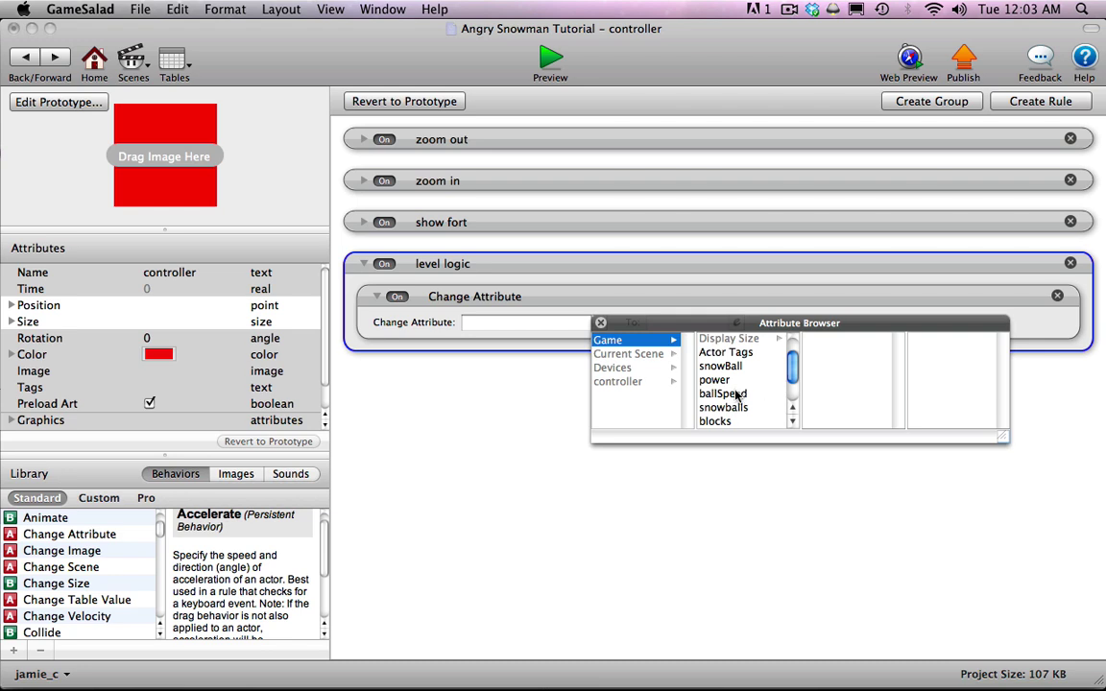
double_click(736, 407)
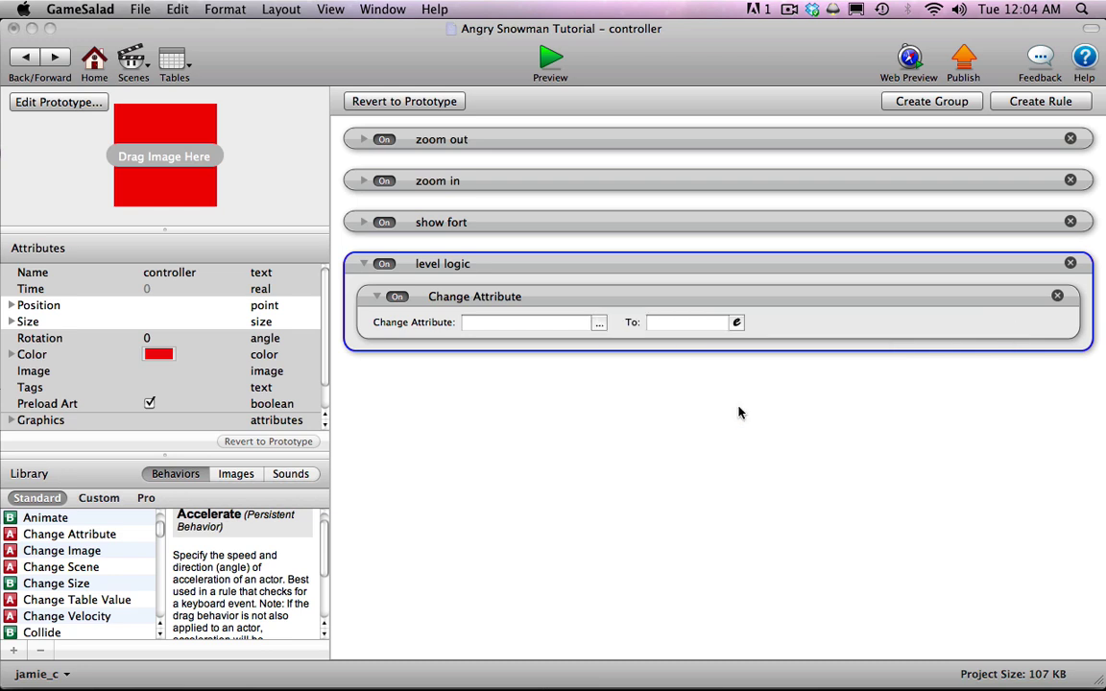
left_click(658, 323)
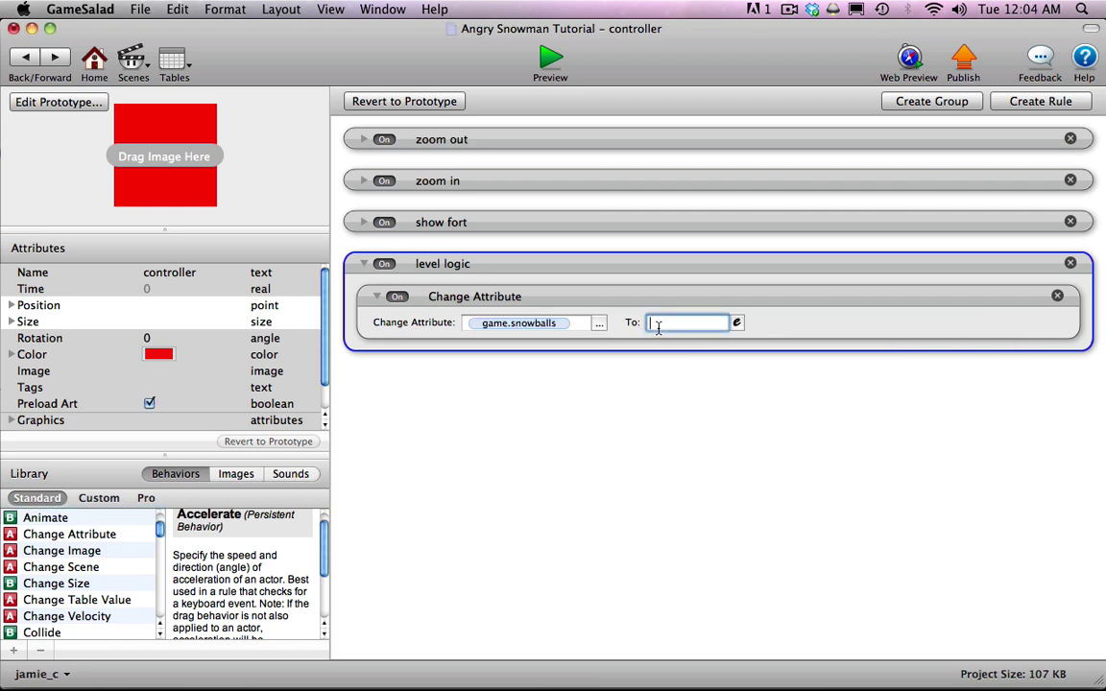
type("10")
- Rename the Change Attribute behavior in the level logic group as "snowballs"
left_click(471, 295)
left_click(476, 298)
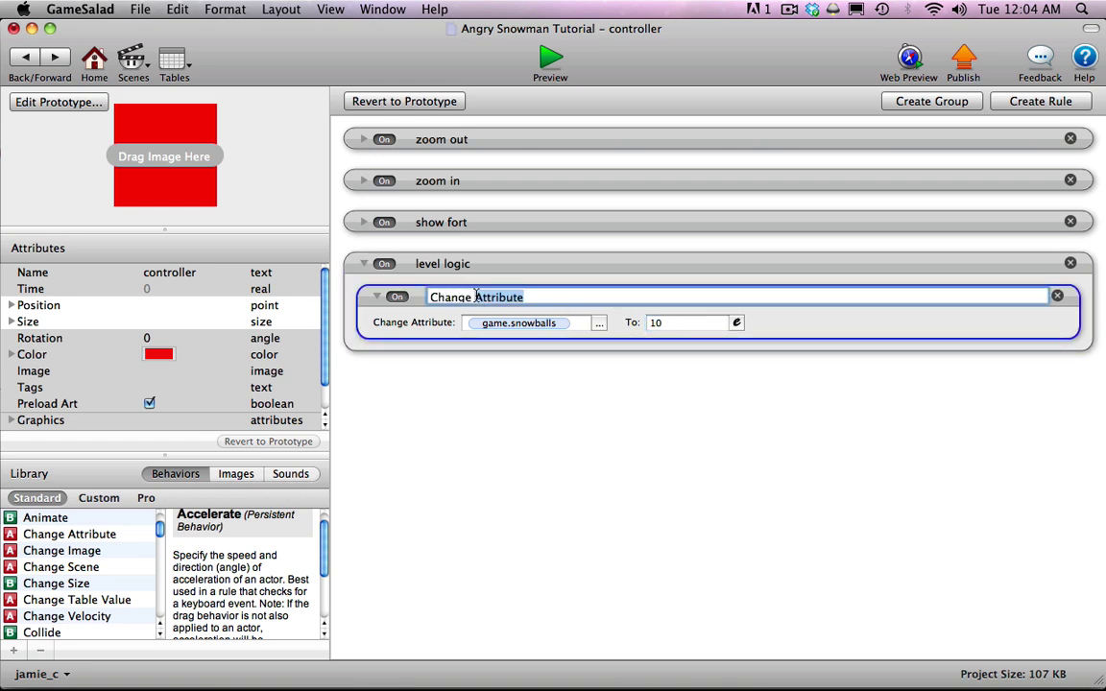
type("snow")
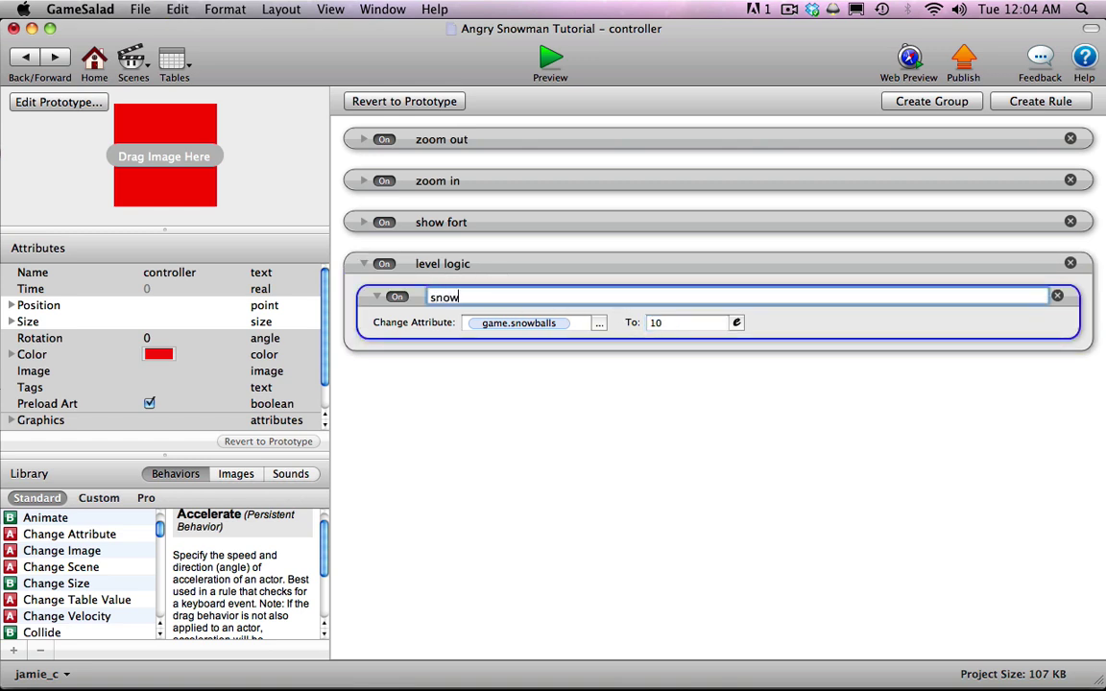
type("balls")
key("Return")
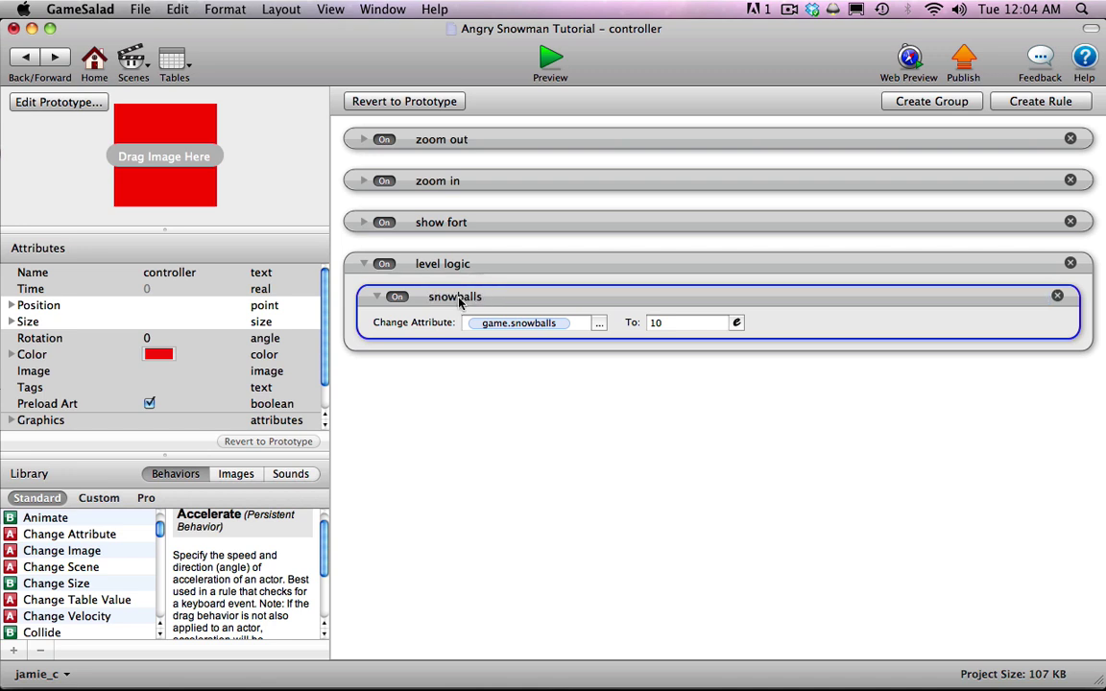
- Duplicate the snowballs behavior within the level logic group and make the copy set game.blocks to 8
left_click_drag(459, 300, 398, 371)
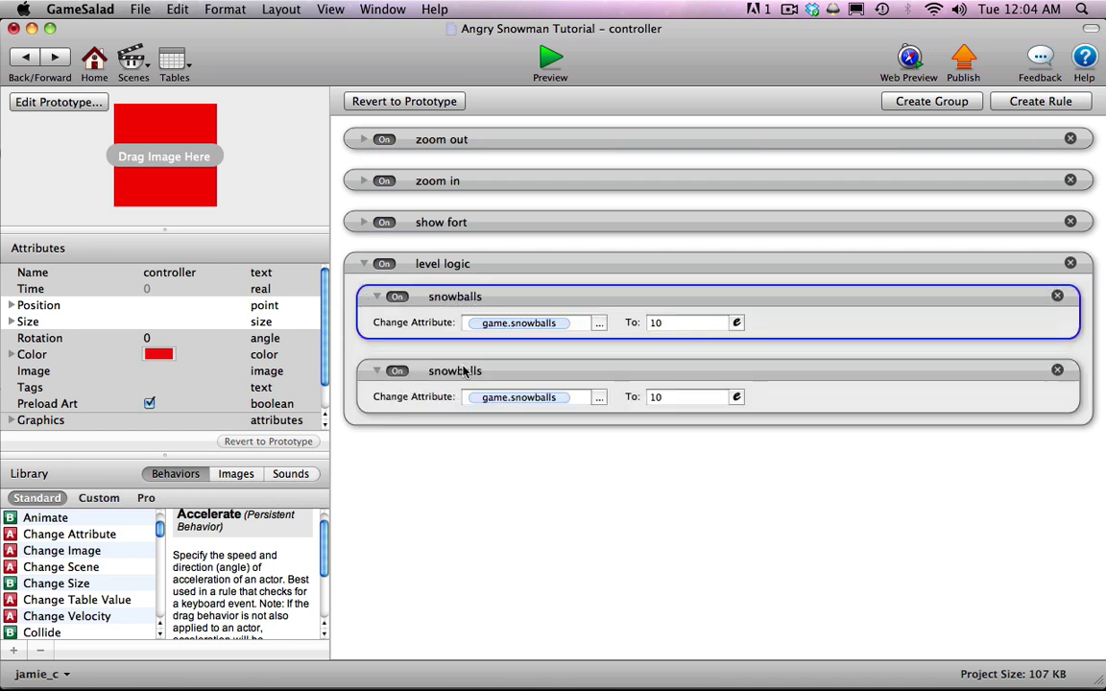
left_click(599, 396)
left_click(607, 413)
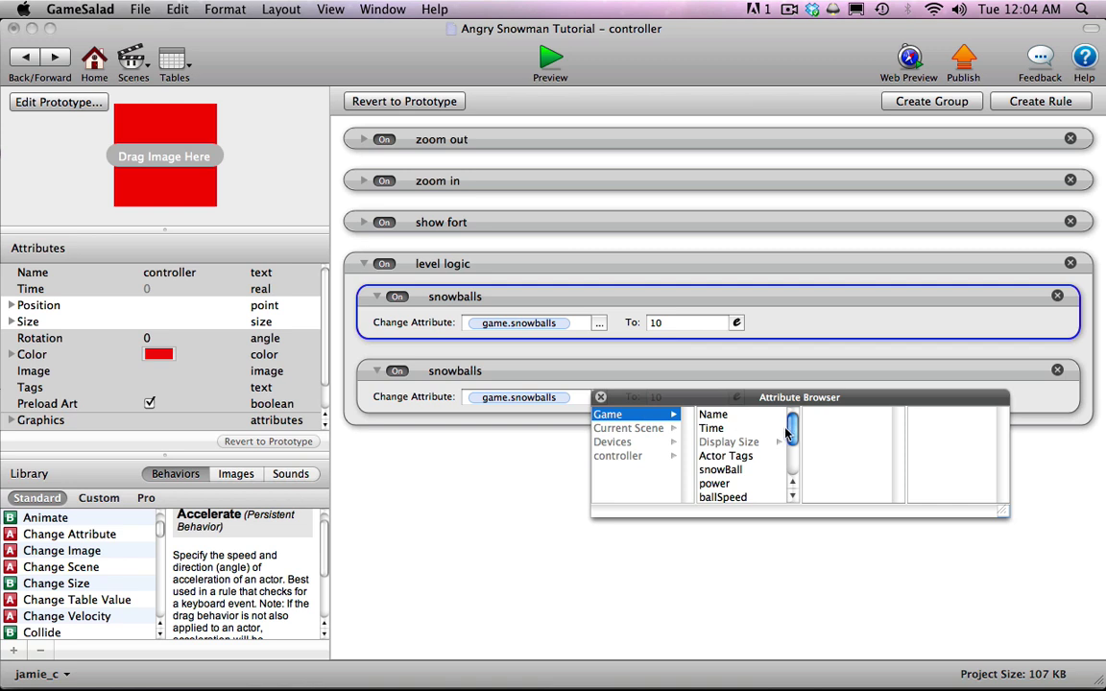
scroll(789, 437, "down", 1)
scroll(789, 436, "down", 3)
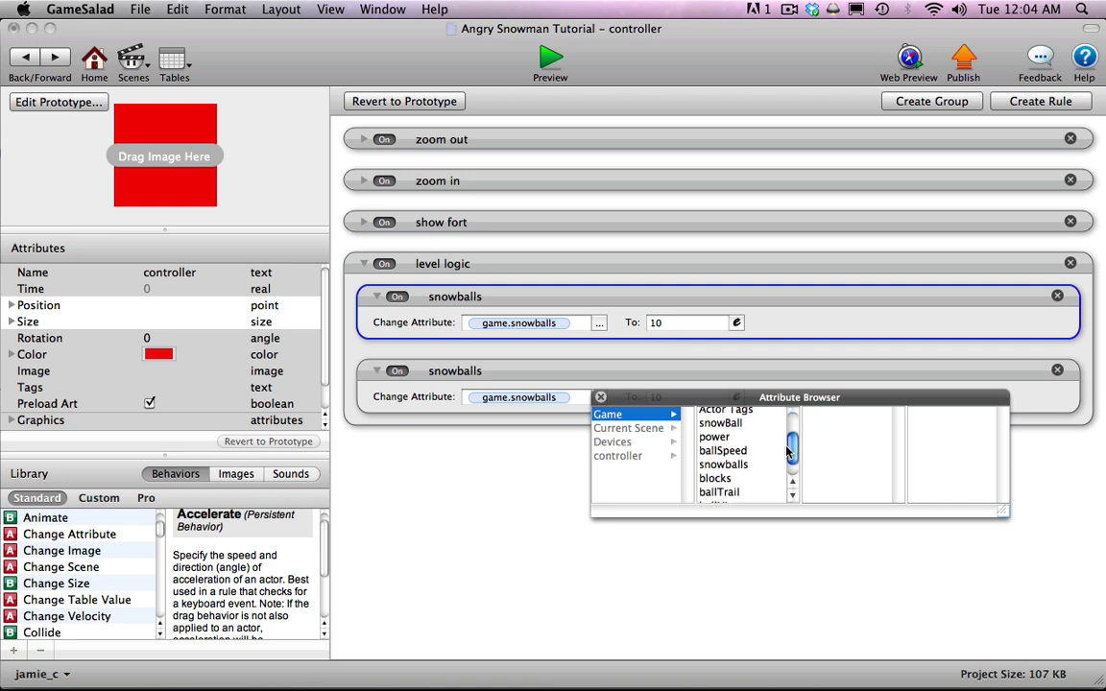
left_click(741, 479)
left_click(666, 397)
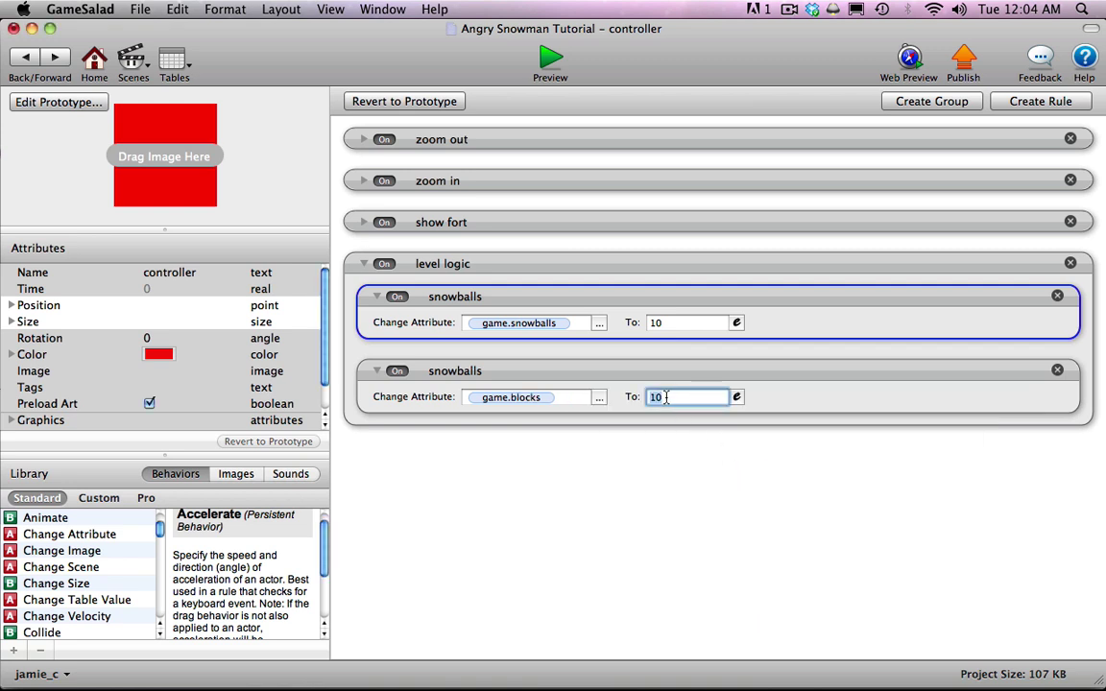
type("8")
- Return to the Initial Scene and review the game's attribute list
left_click(27, 60)
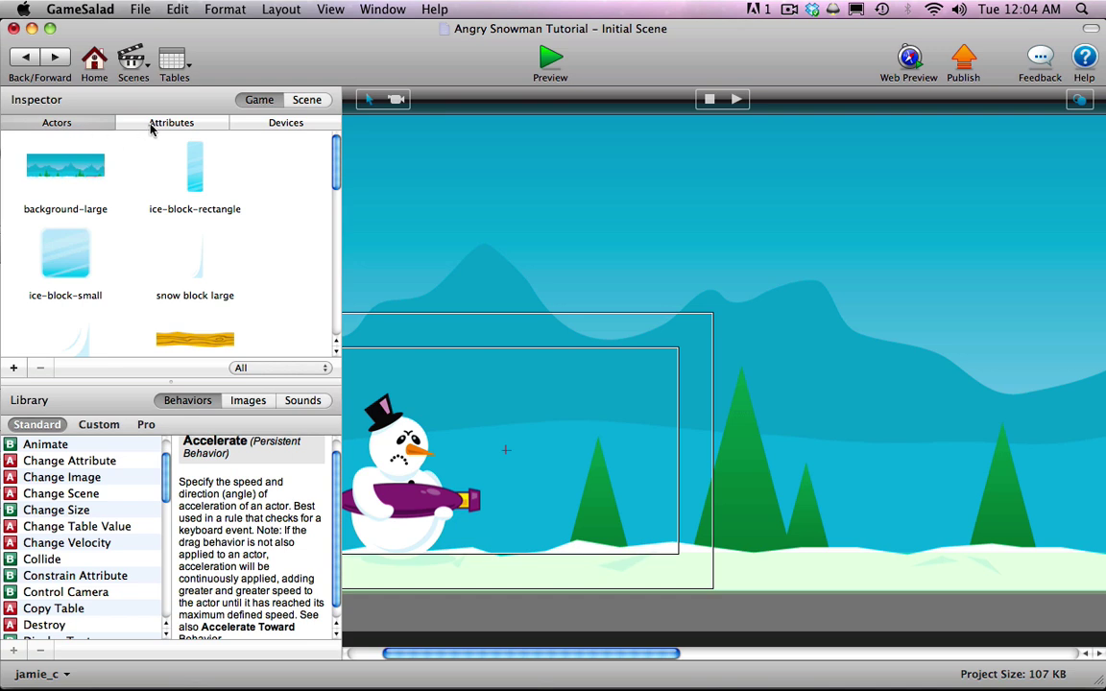
left_click(137, 119)
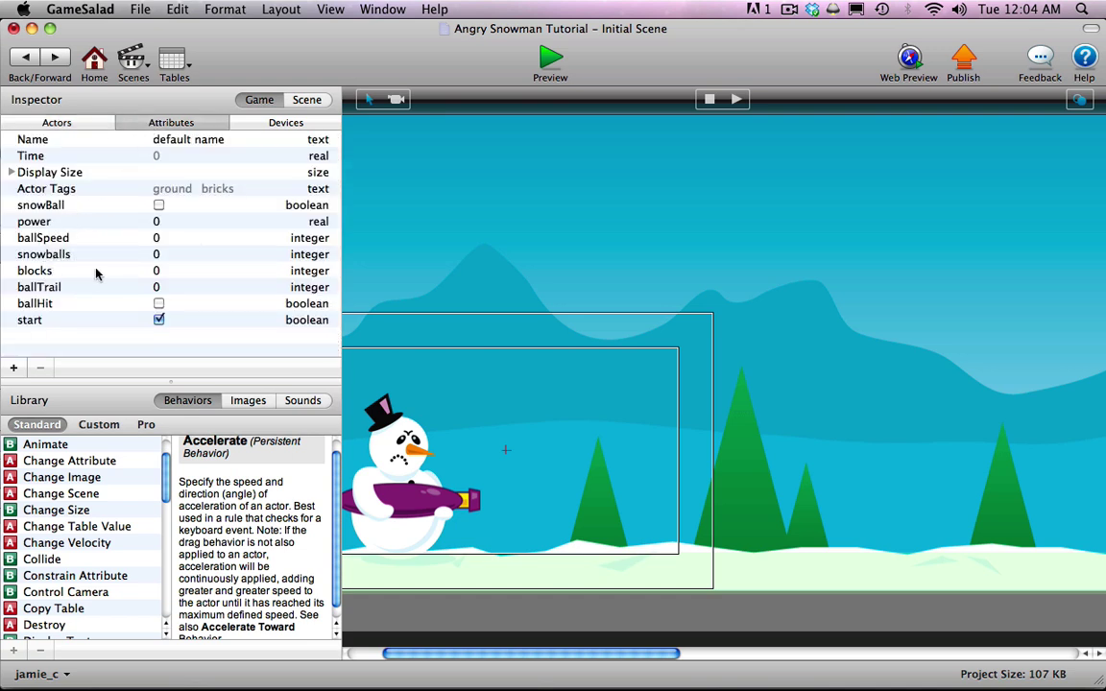
left_click(75, 119)
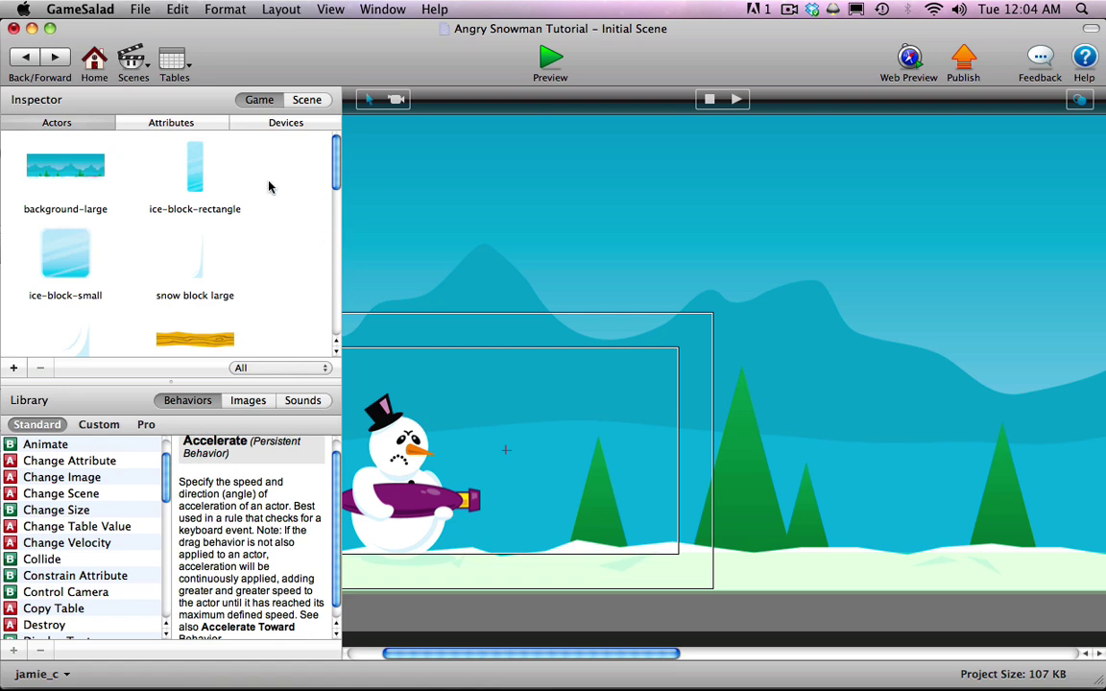
- Open the snowman-gun actor prototype for editing
left_click(26, 58)
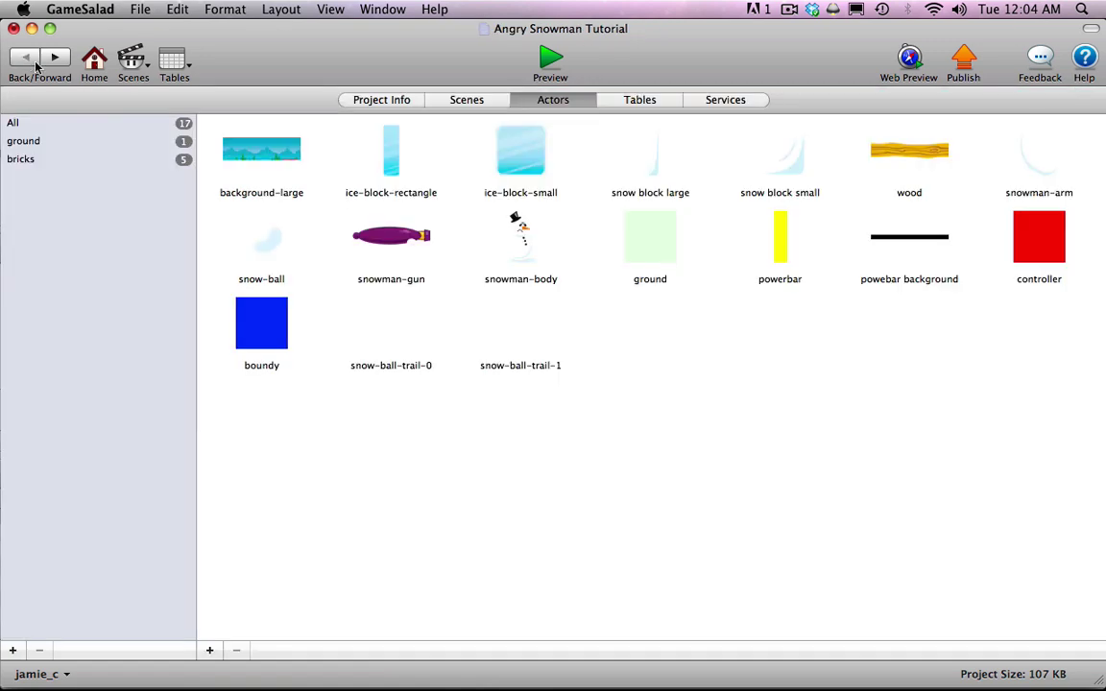
left_click(53, 57)
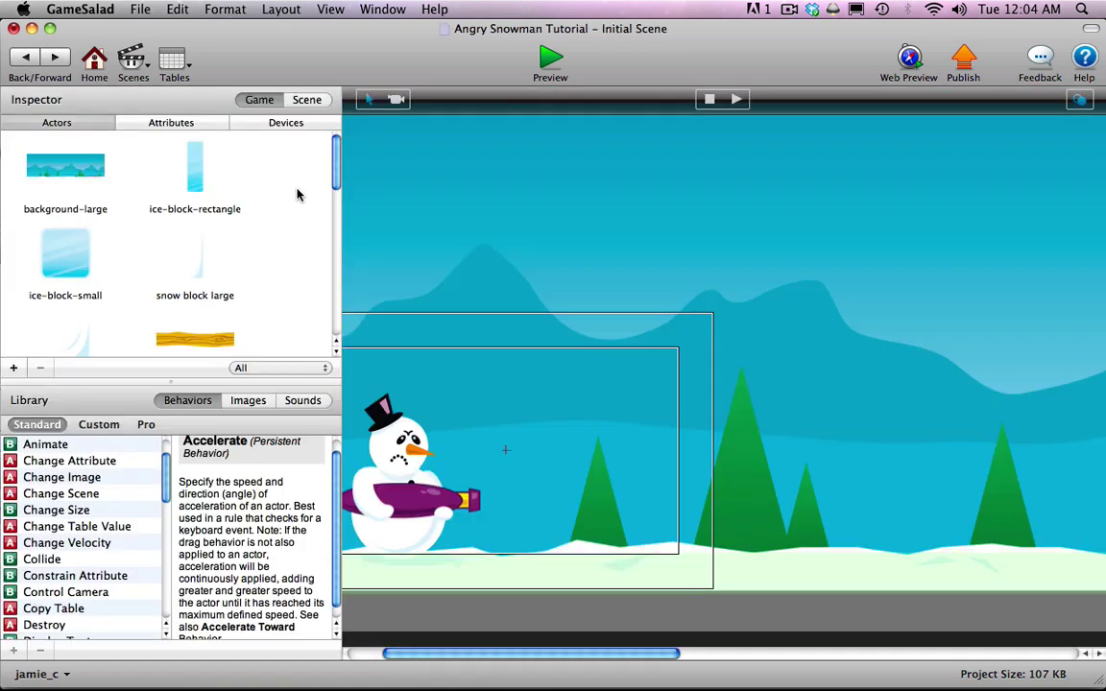
scroll(300, 161, "down", 5)
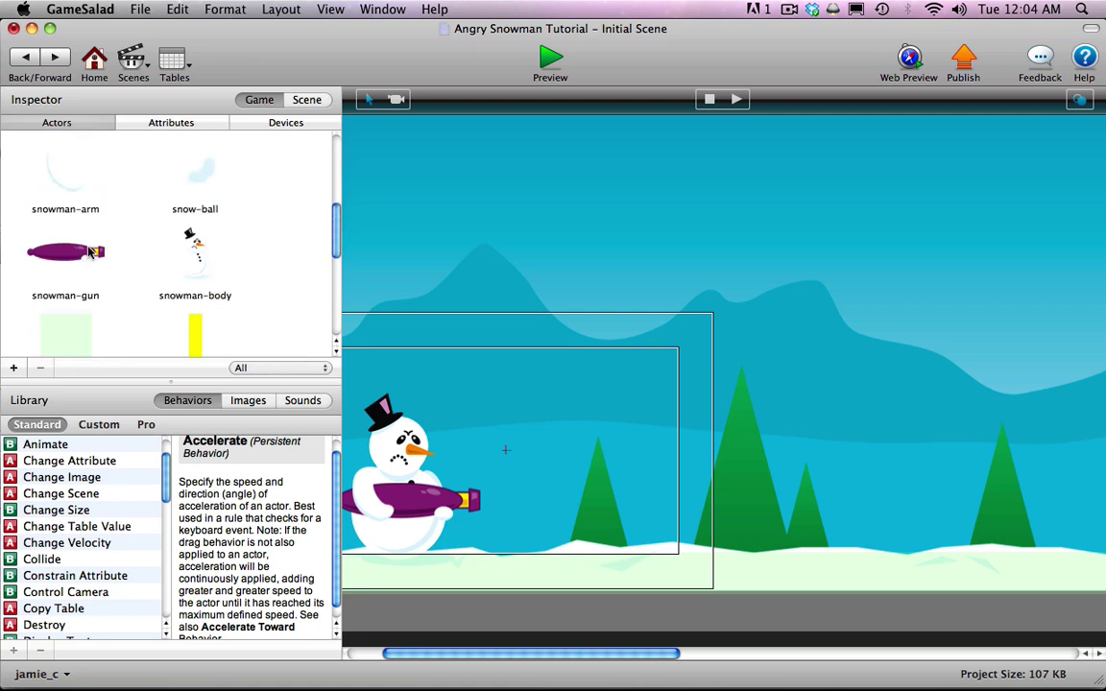
left_click(68, 253)
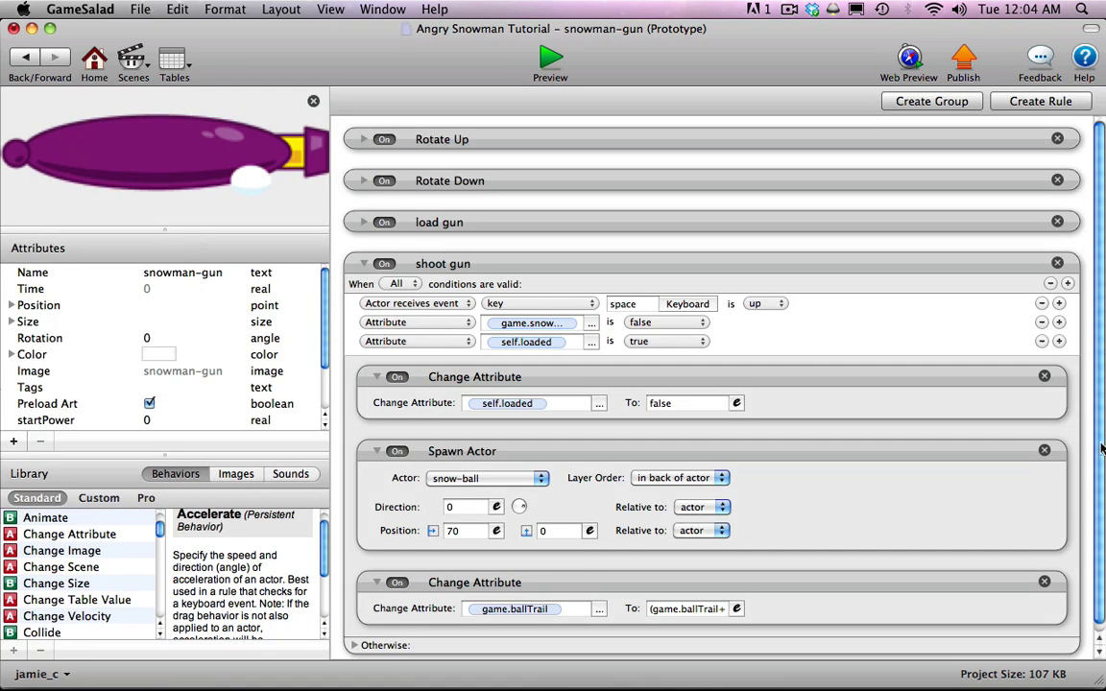
- Add a Change Attribute behavior targeting game.snowballs to the shoot gun rule, between the Spawn Actor and game.ballTrail behaviors
scroll(1101, 448, "down", 1)
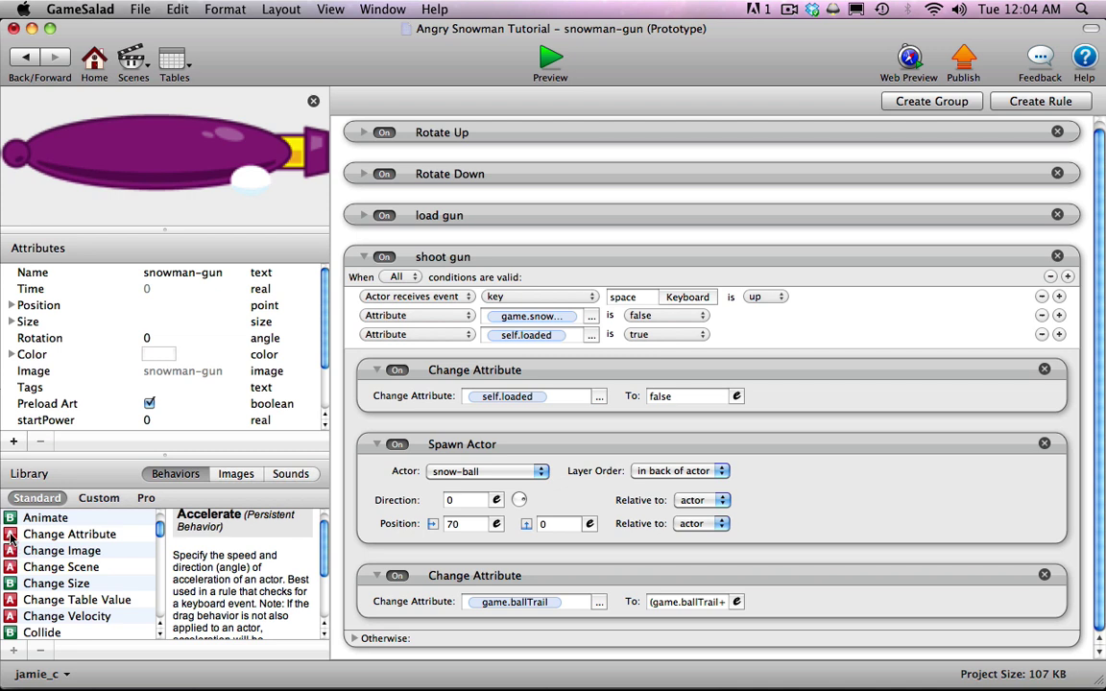
left_click_drag(12, 533, 421, 572)
left_click(601, 601)
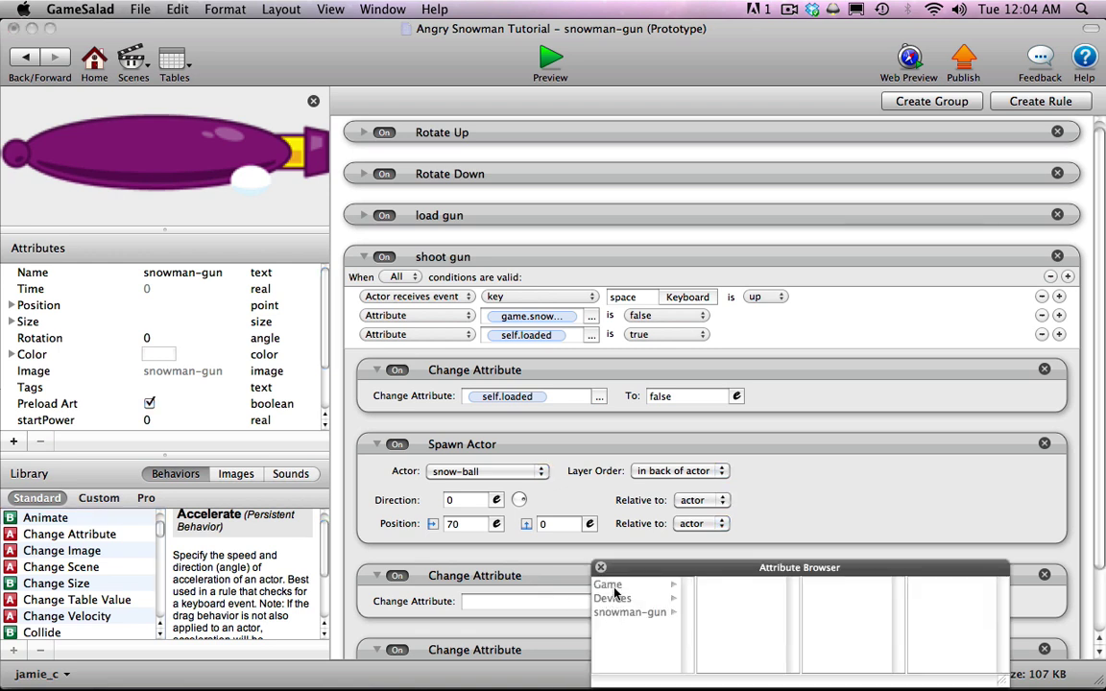
left_click(608, 585)
scroll(793, 607, "down", 1)
scroll(793, 607, "down", 3)
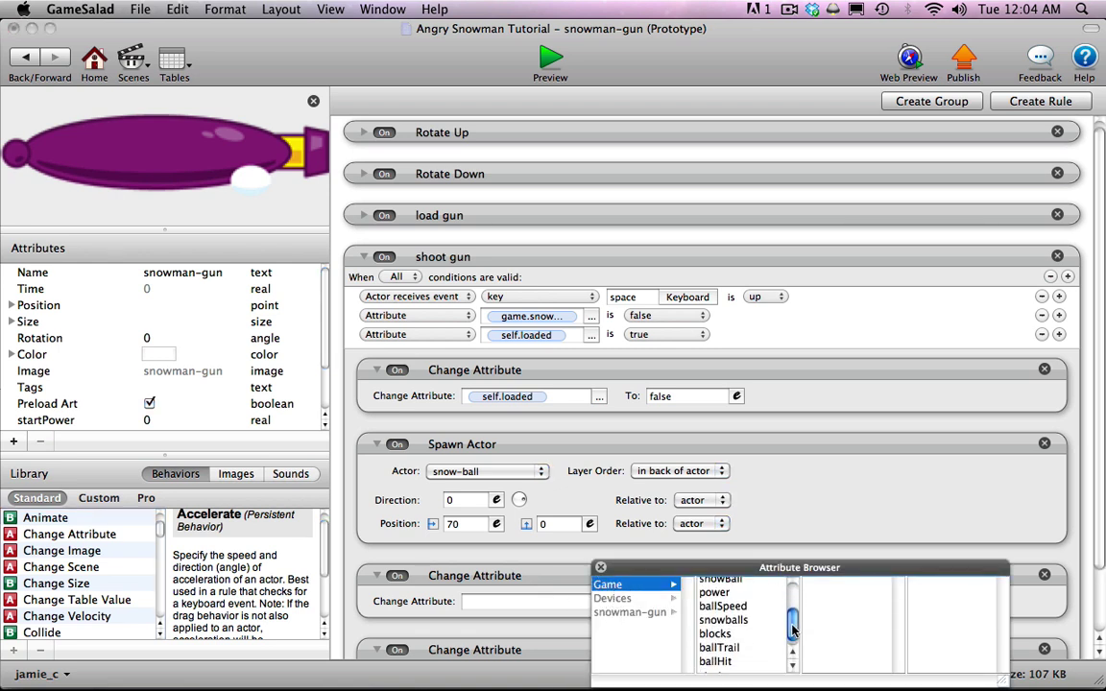
double_click(725, 620)
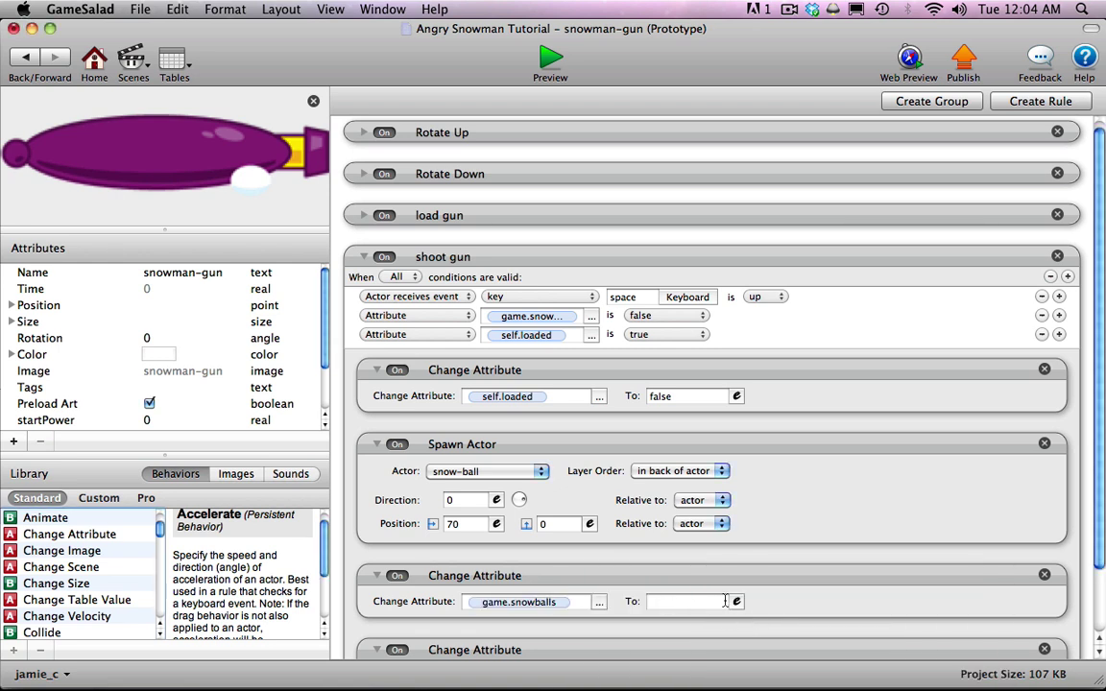
- Set the game.snowballs change to an expression that decrements game.snowballs
left_click(736, 601)
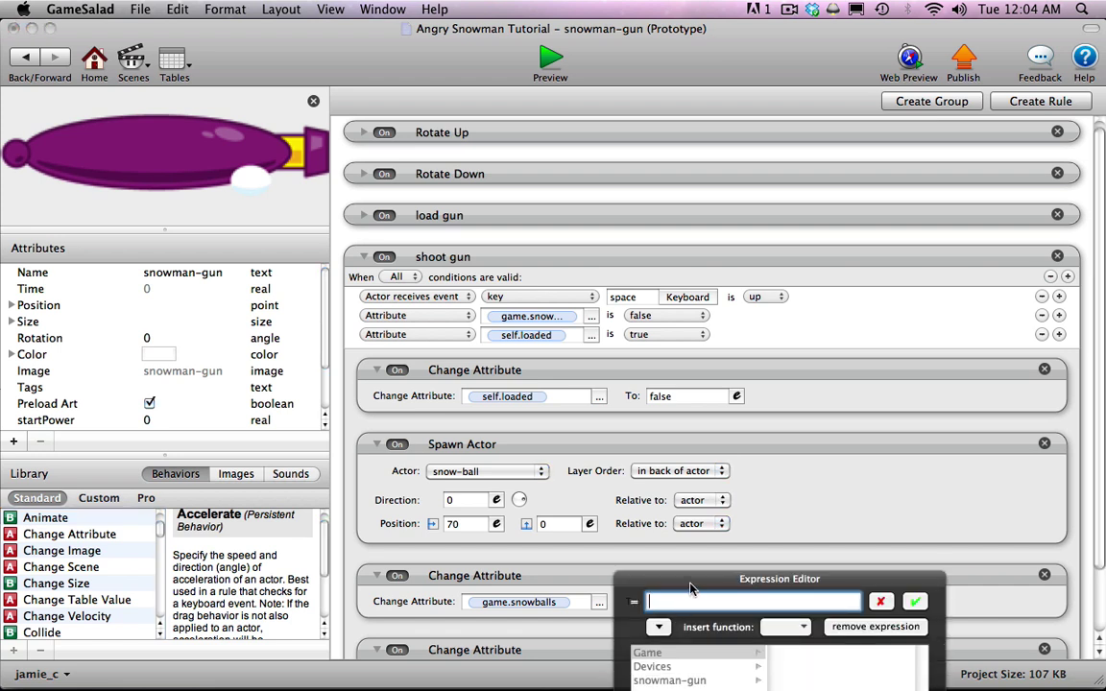
left_click_drag(690, 583, 606, 506)
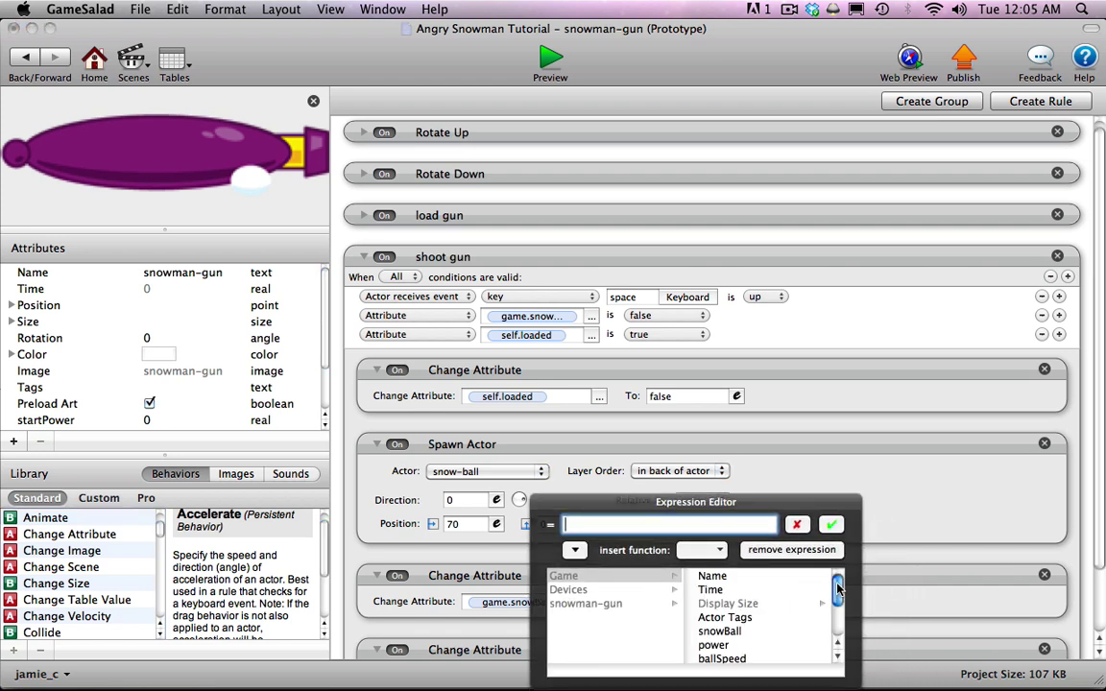
left_click_drag(837, 589, 839, 618)
double_click(725, 602)
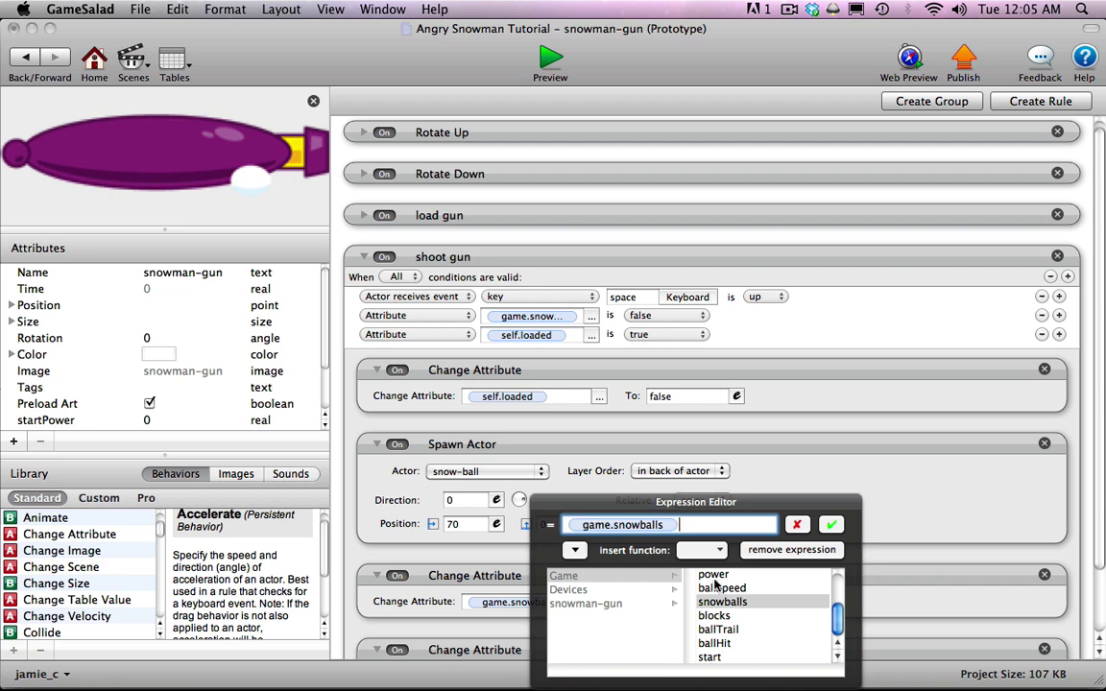
type("-")
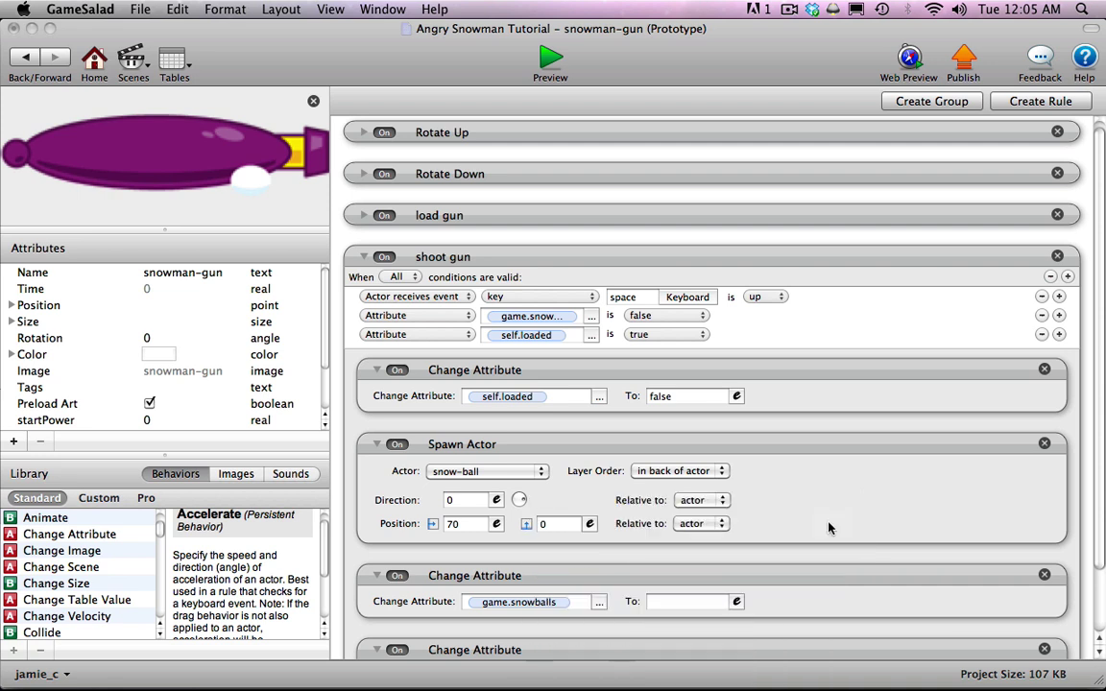
key("Return")
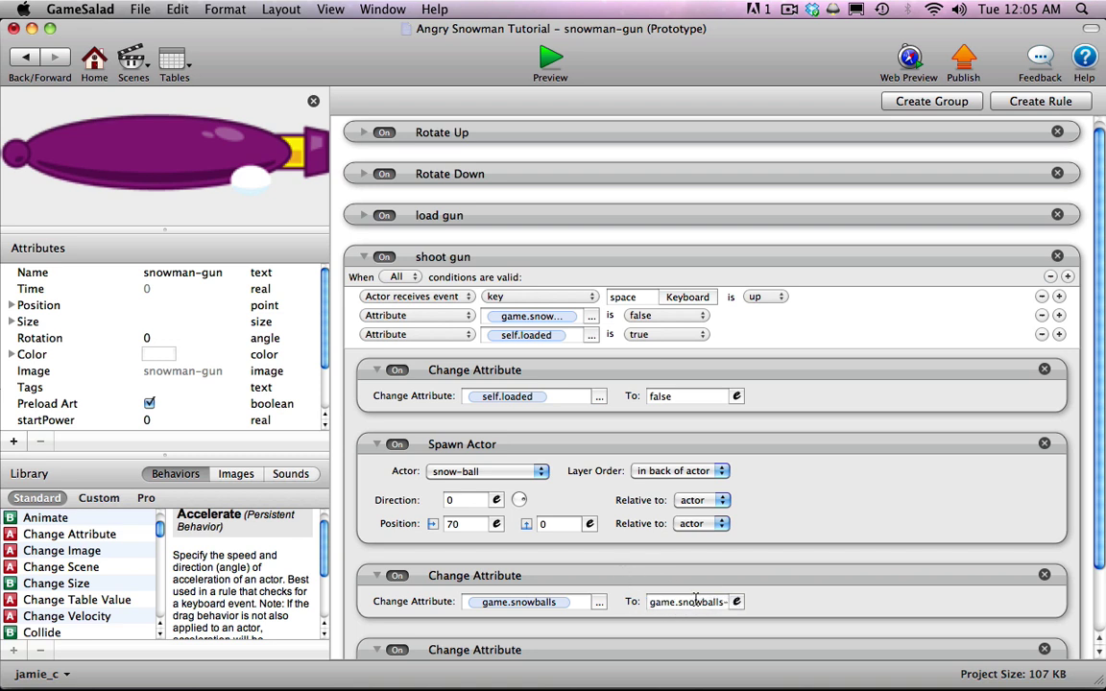
- Open the ice-block-small prototype and check its snow-ball collision rule and the hitSpeed rule that reduces game.blocks
left_click(28, 58)
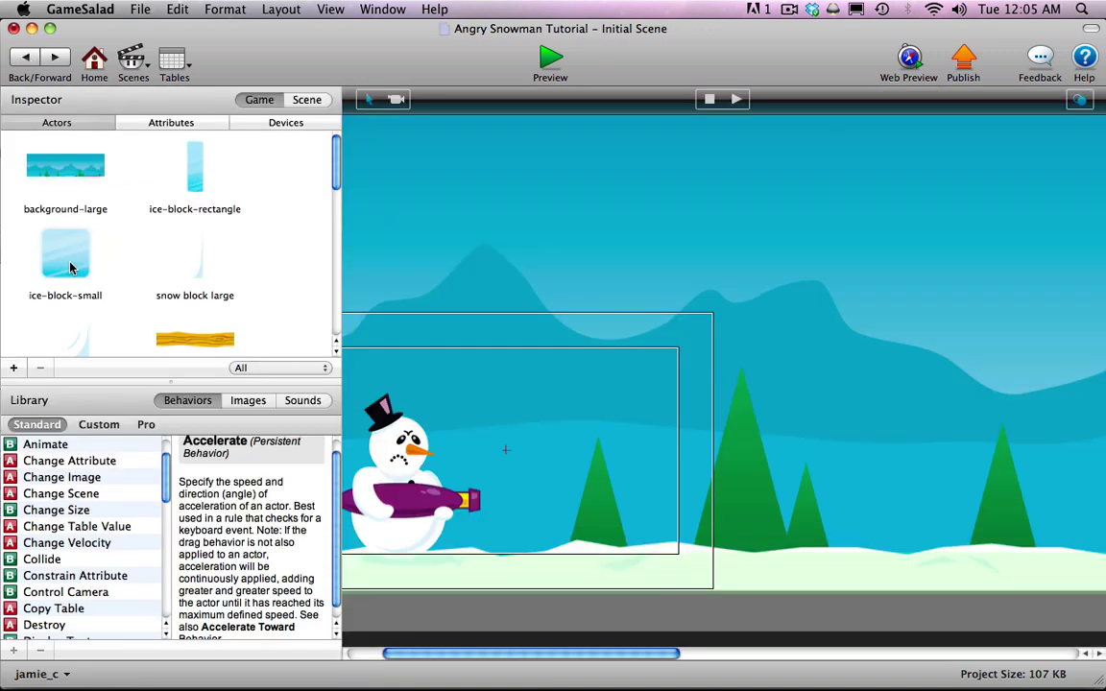
double_click(68, 262)
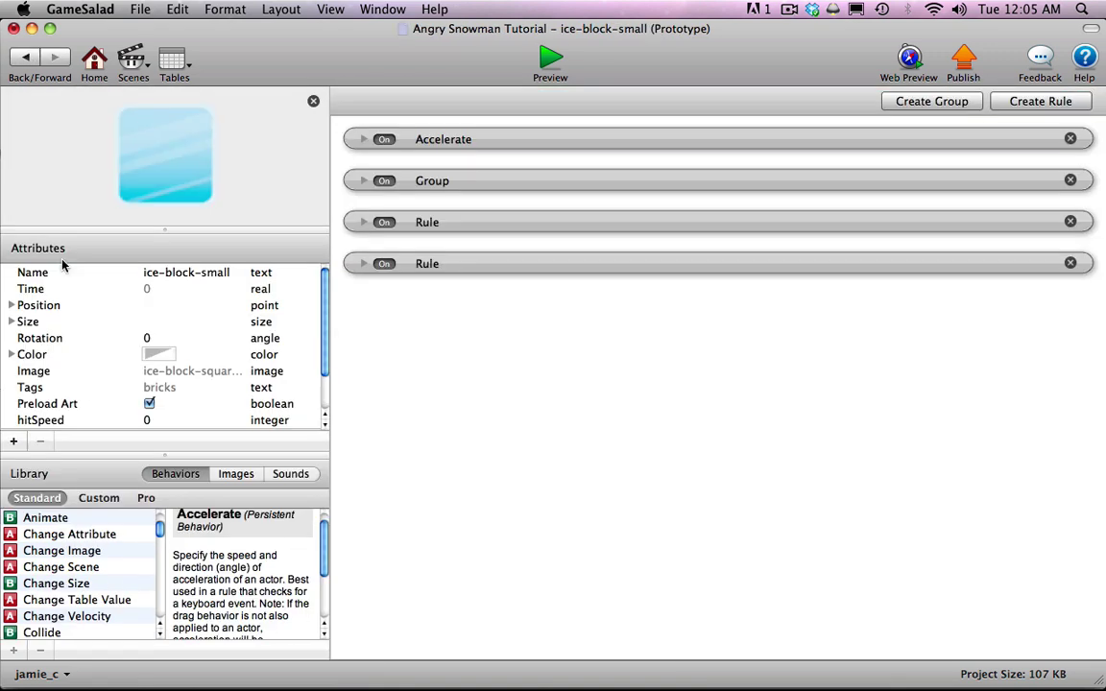
left_click(363, 223)
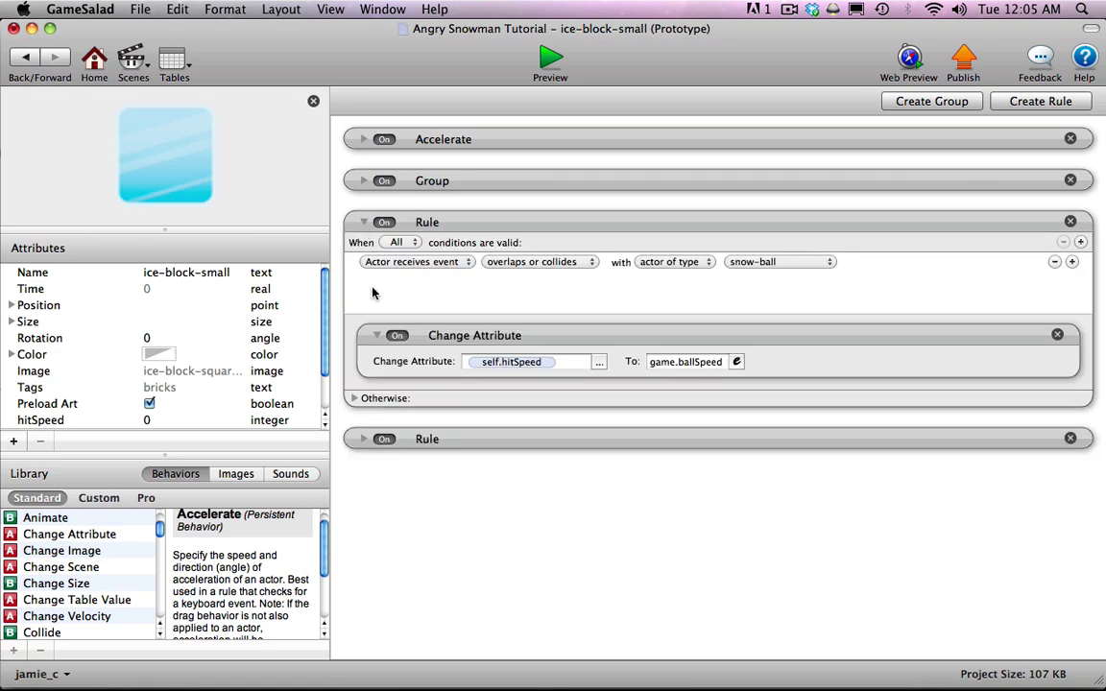
left_click(363, 440)
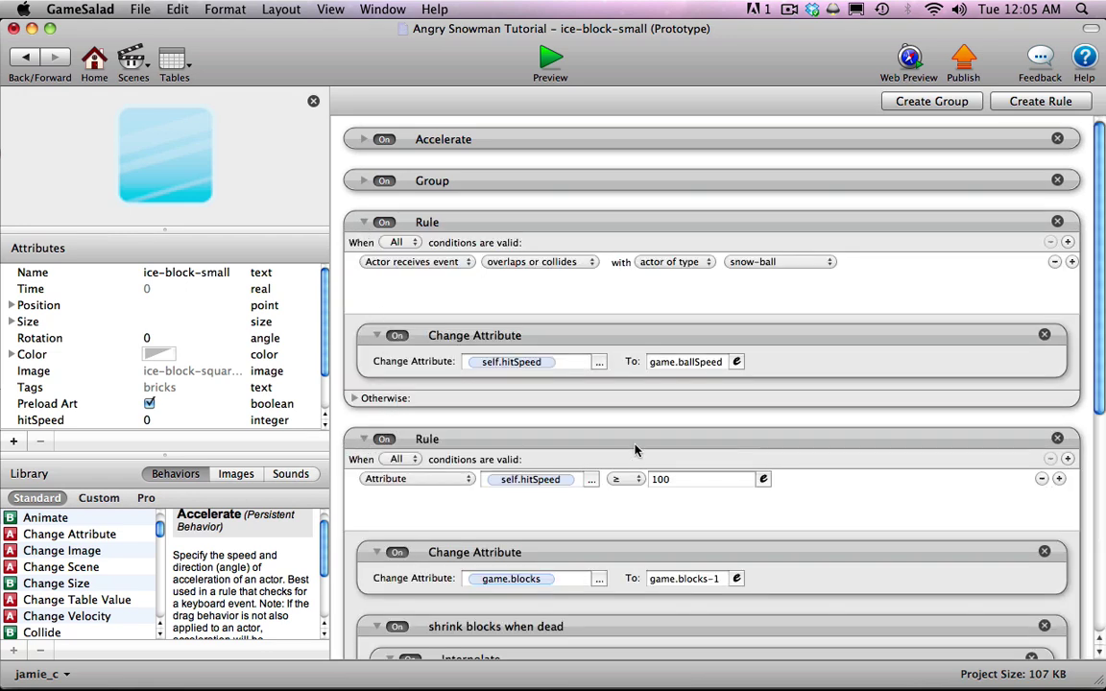
left_click_drag(1097, 380, 1010, 470)
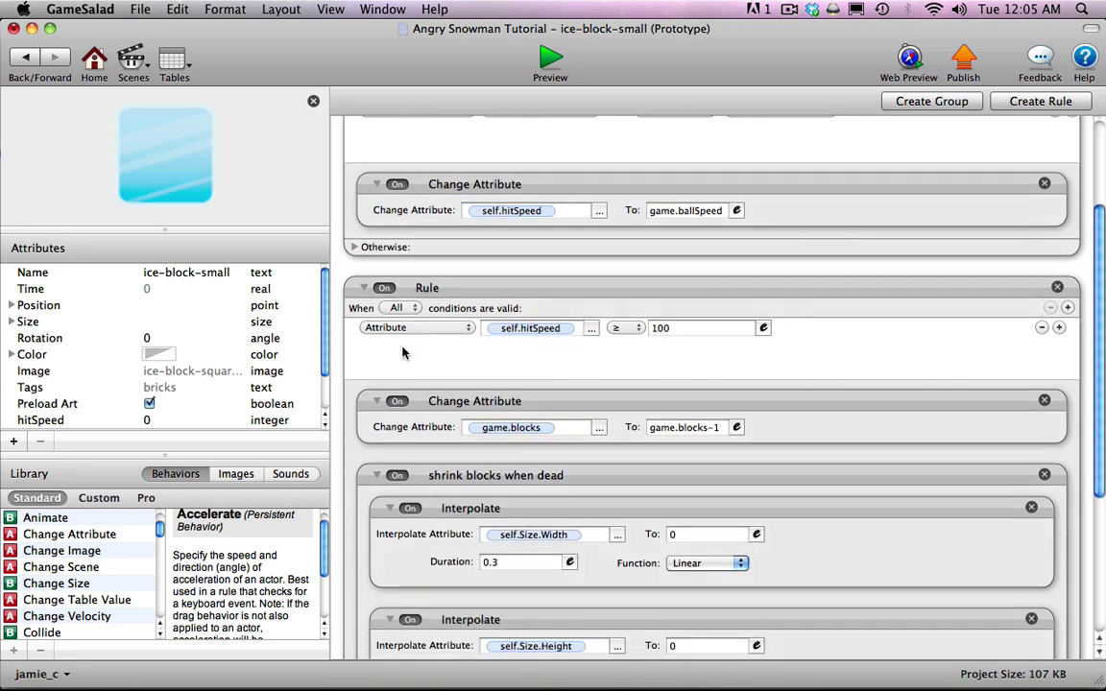
left_click(363, 287)
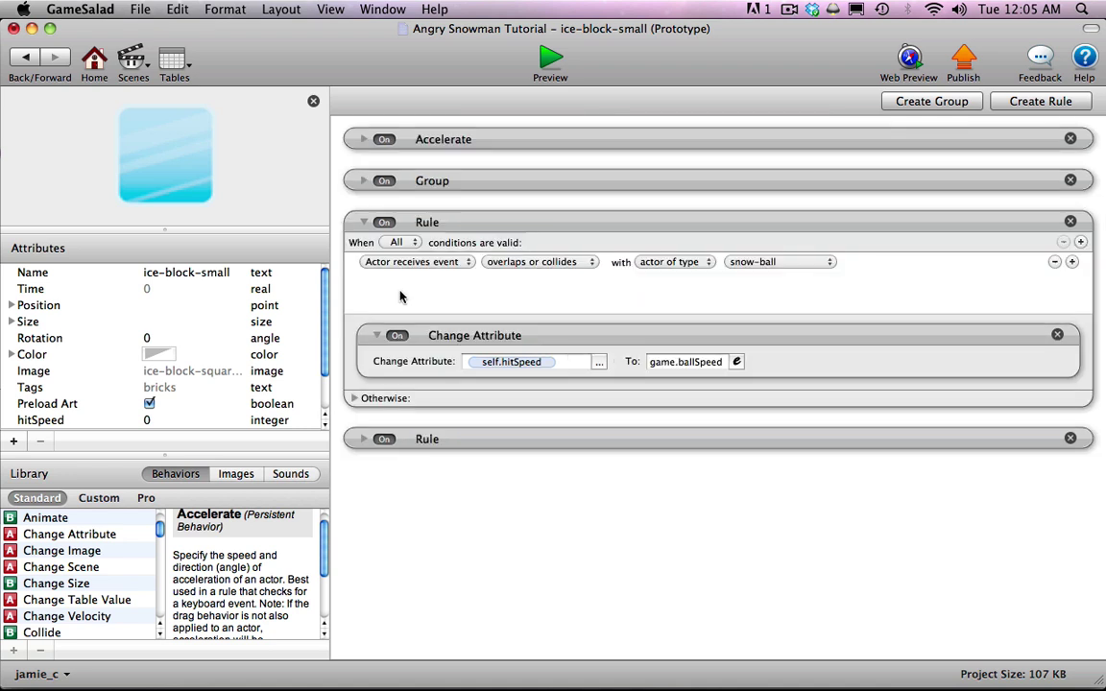
left_click(363, 222)
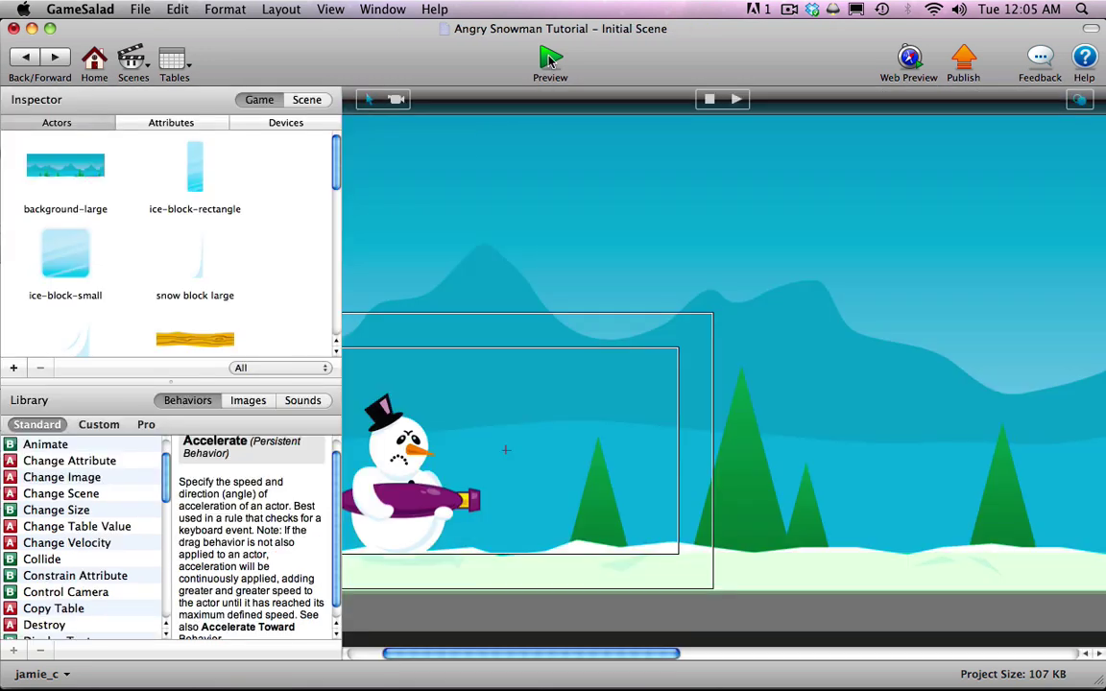
- Preview the game from the Initial Scene to test firing the gun, and return to the scene editor
left_click(550, 60)
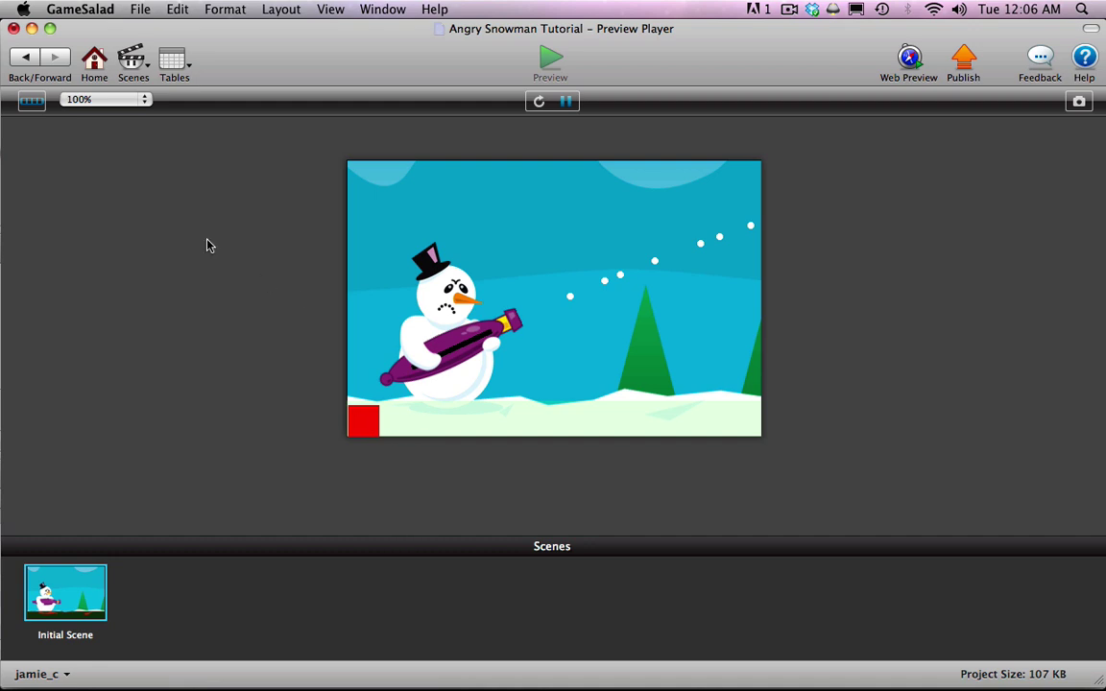
left_click(26, 57)
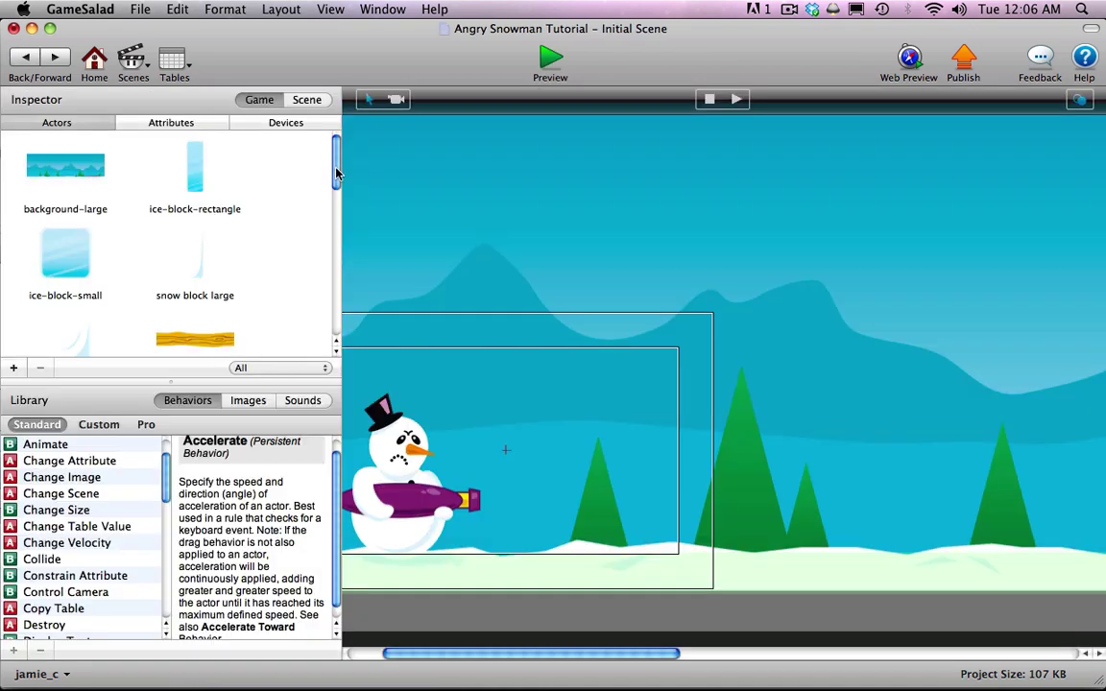
- Open the ground actor prototype and set its color alpha to 0
left_click_drag(334, 165, 330, 267)
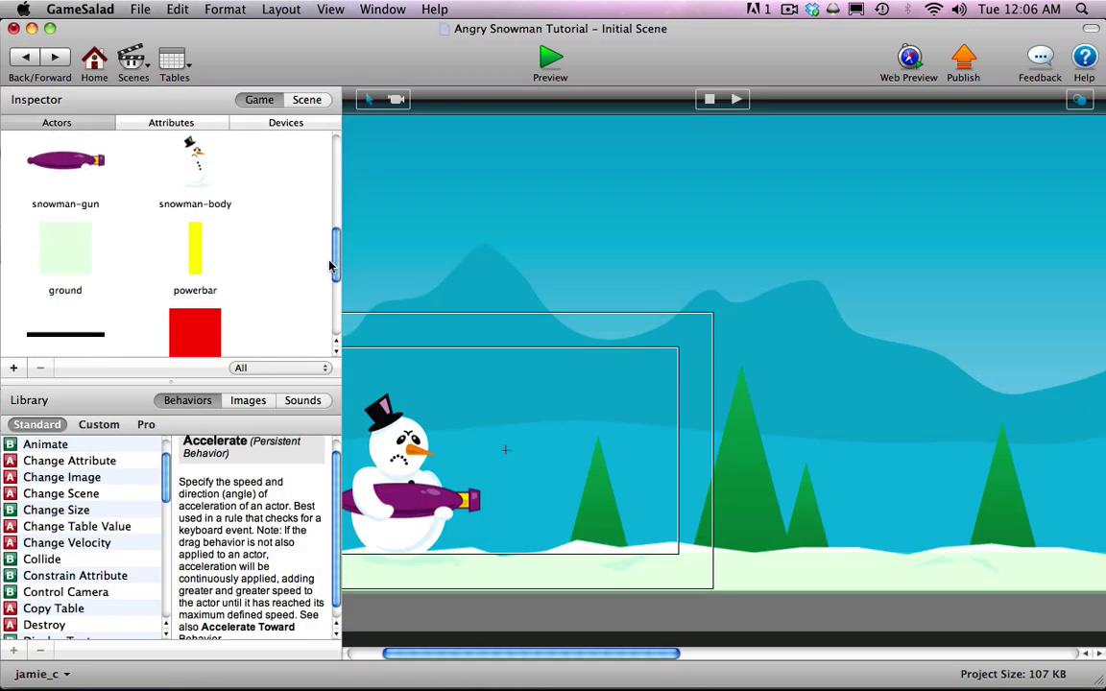
double_click(80, 249)
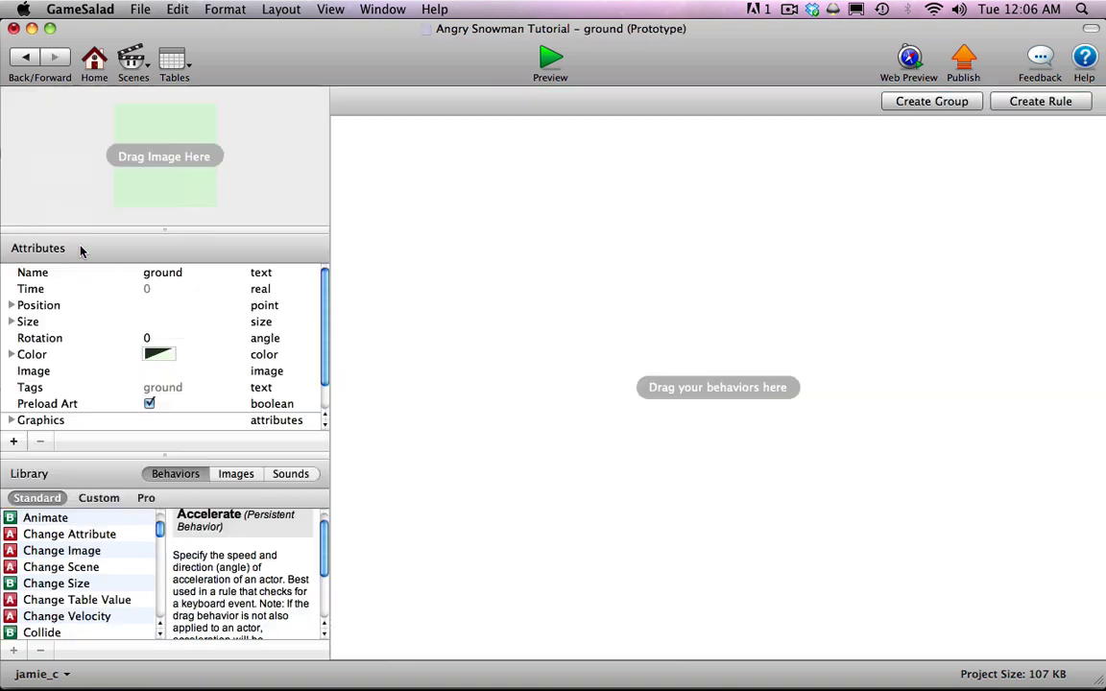
left_click(12, 355)
scroll(307, 288, "down", 2)
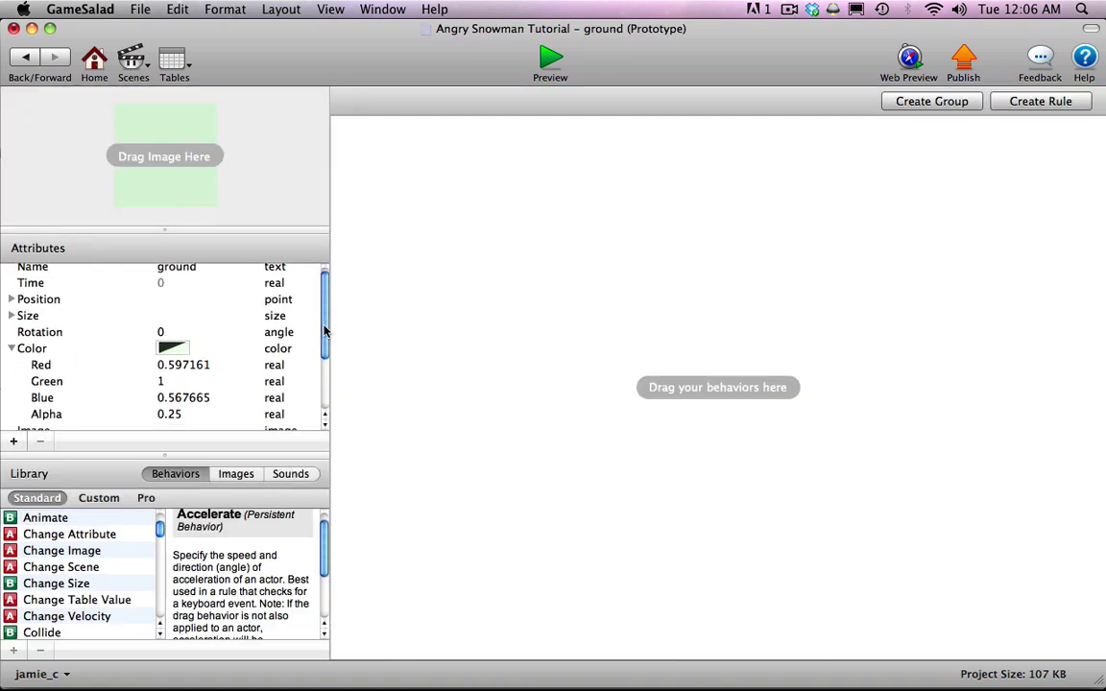
double_click(165, 380)
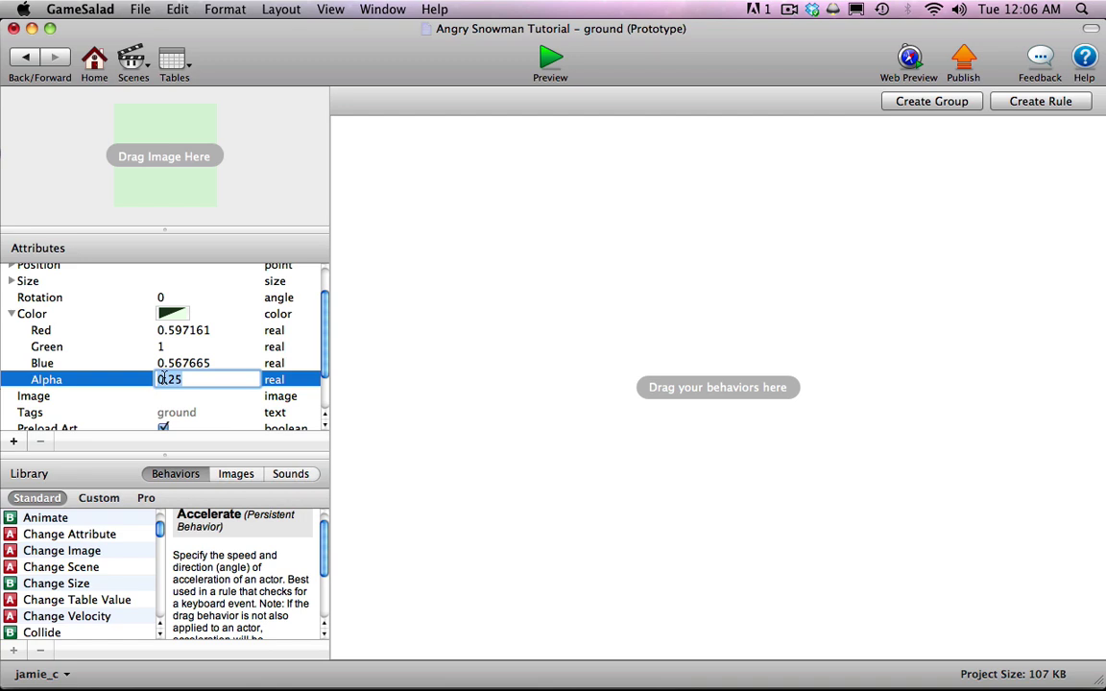
type("0")
key("Return")
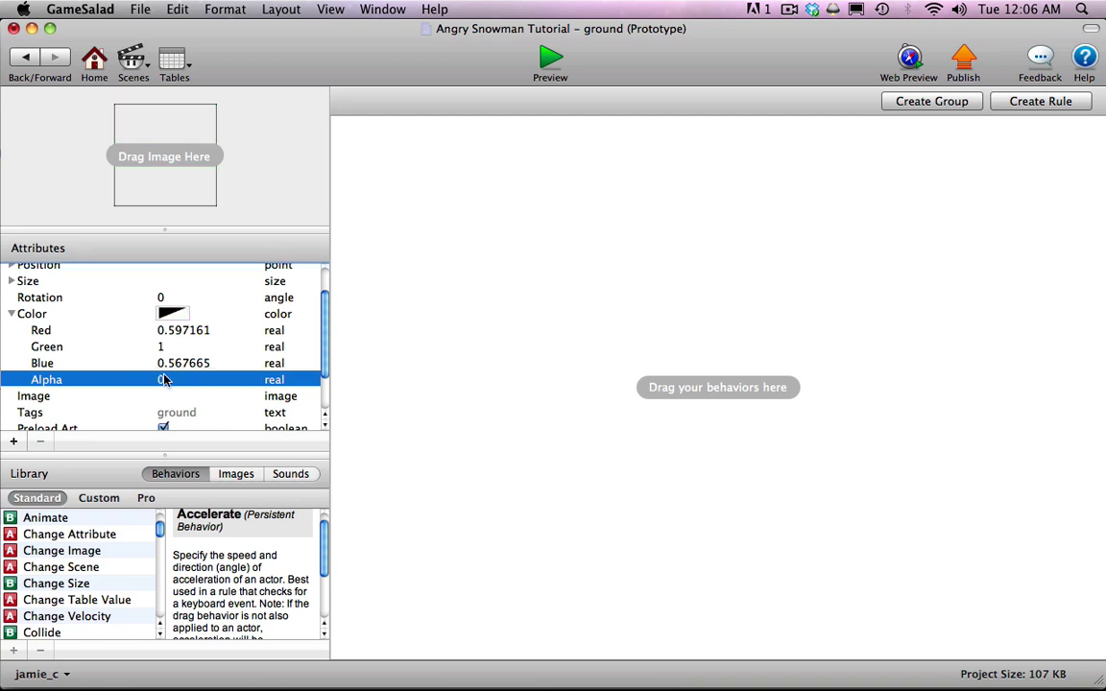
left_click(11, 314)
- Set the controller actor prototype's color alpha to 0 and start a game preview
left_click(27, 57)
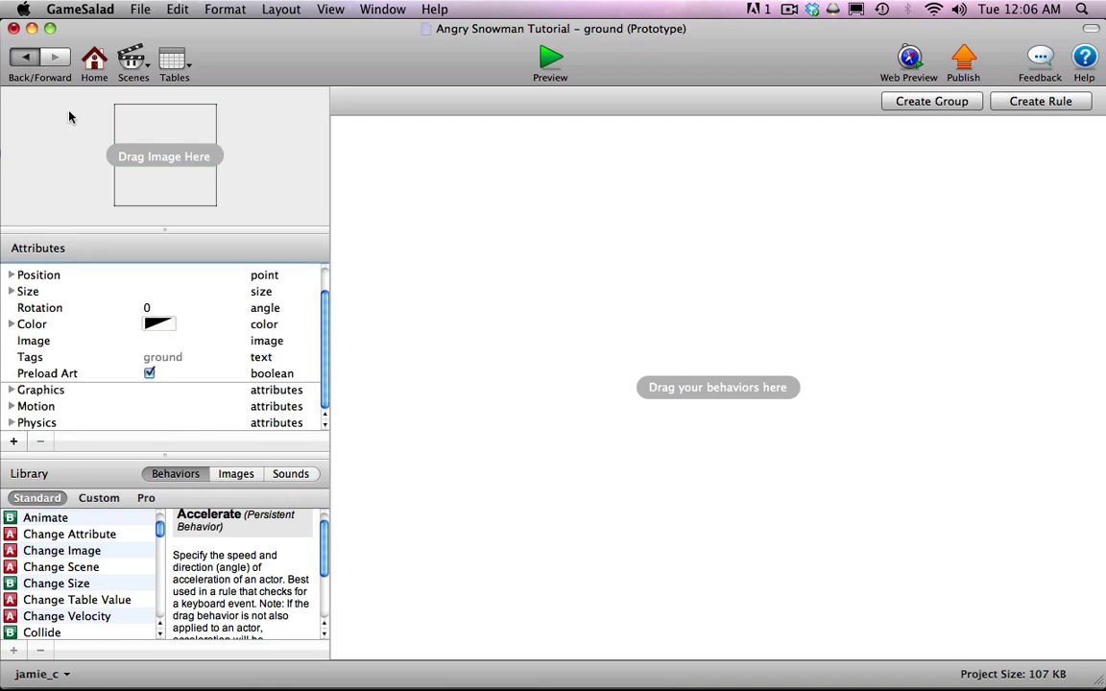
scroll(337, 213, "down", 2)
scroll(336, 221, "down", 5)
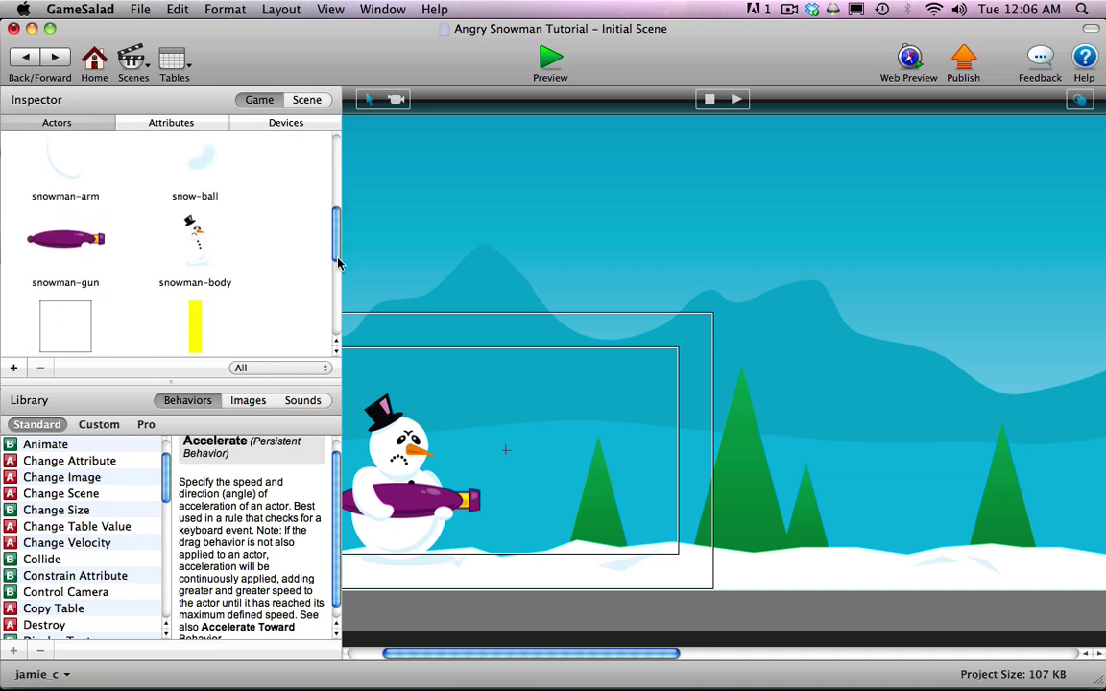
left_click(204, 247)
double_click(204, 246)
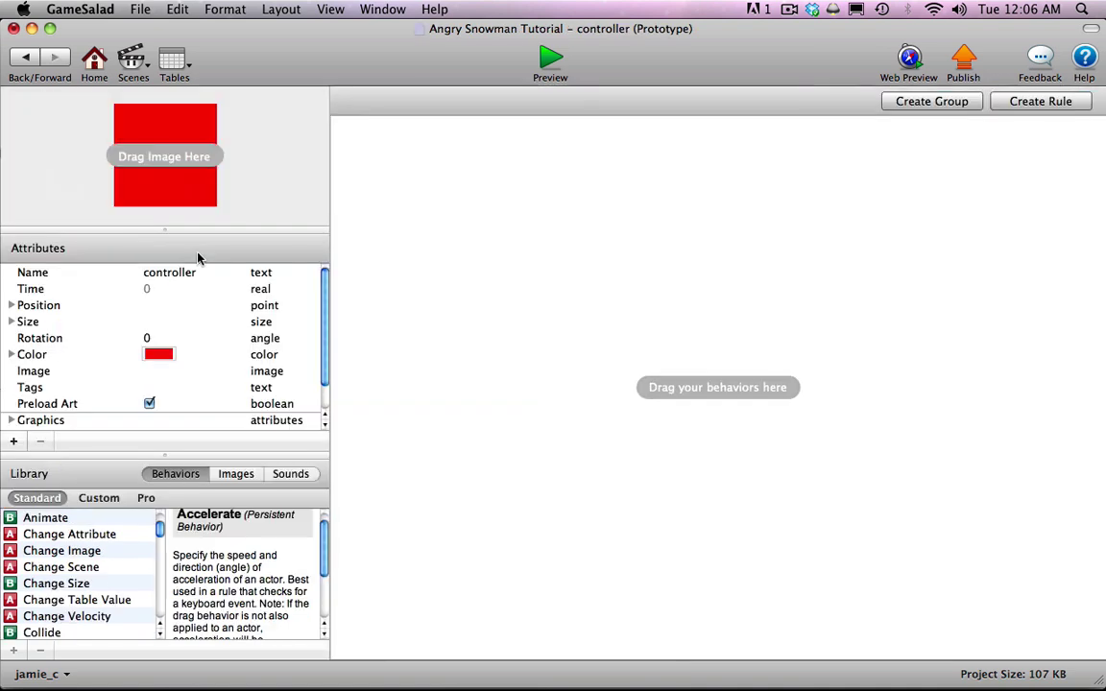
left_click(11, 354)
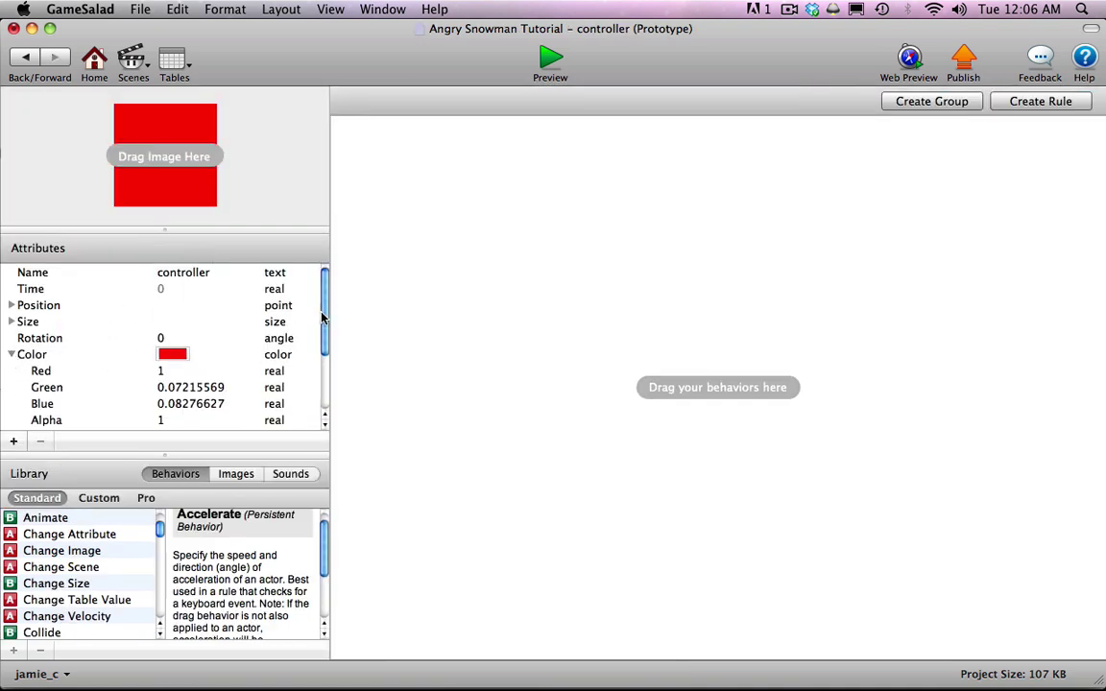
scroll(308, 327, "down", 2)
double_click(173, 391)
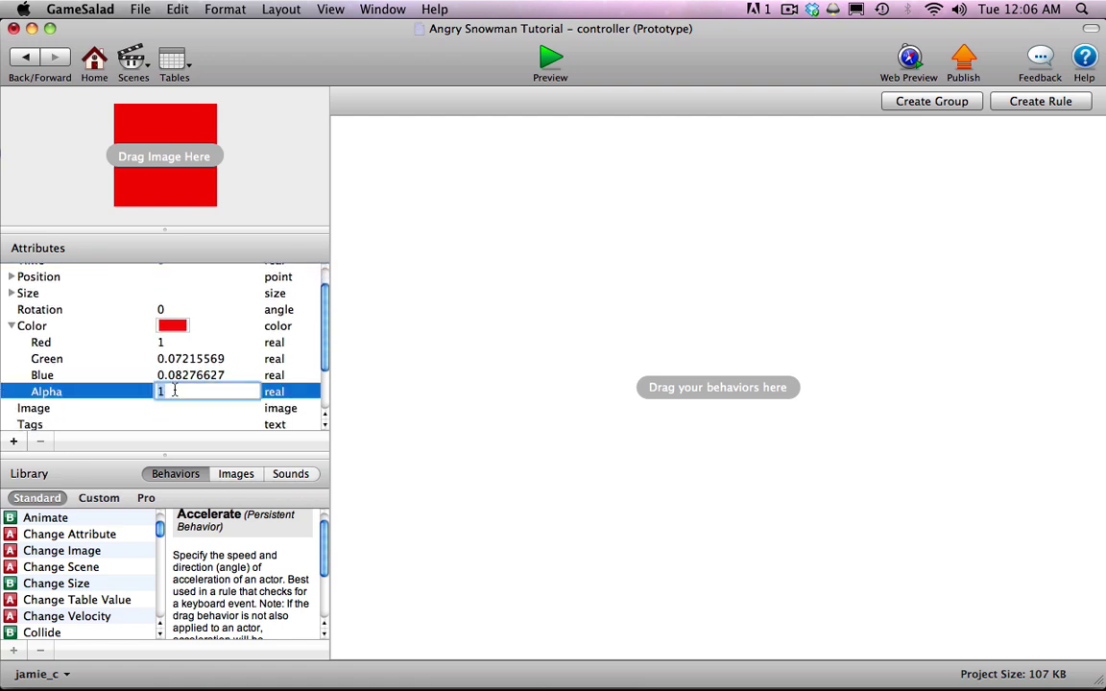
key("Return")
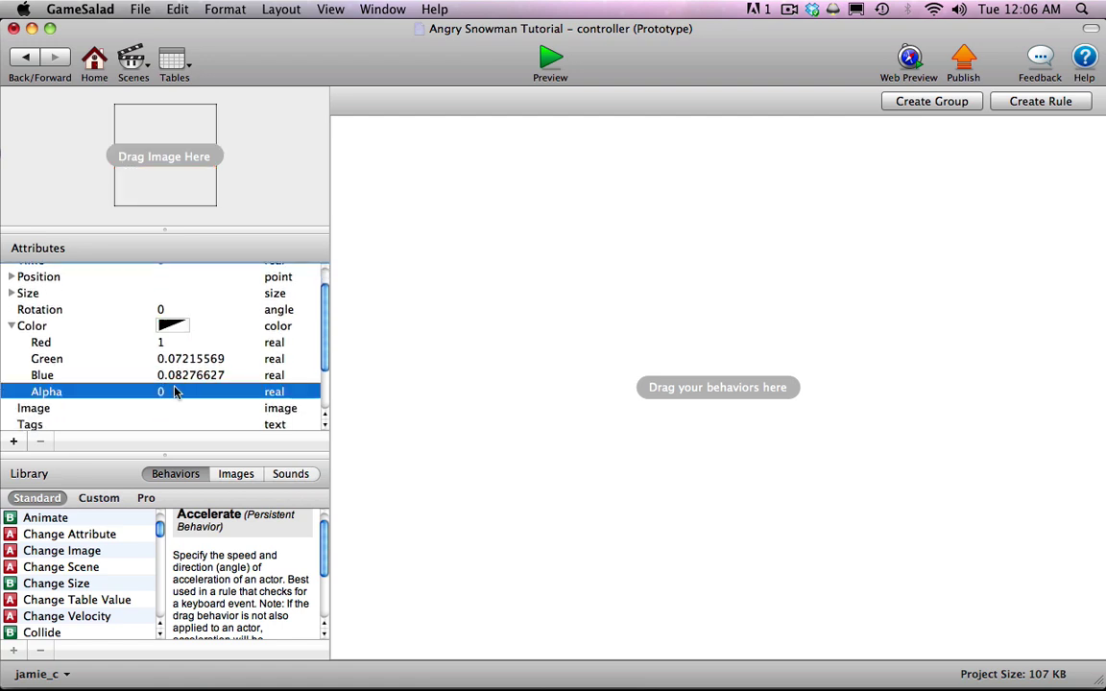
left_click(11, 326)
left_click(555, 59)
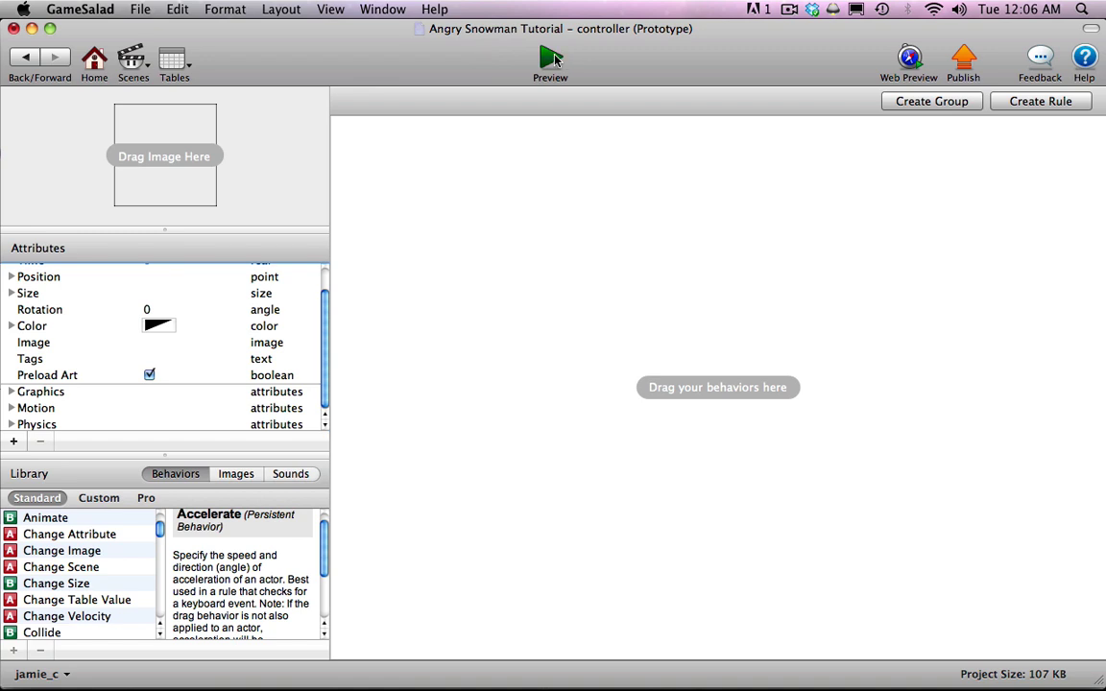